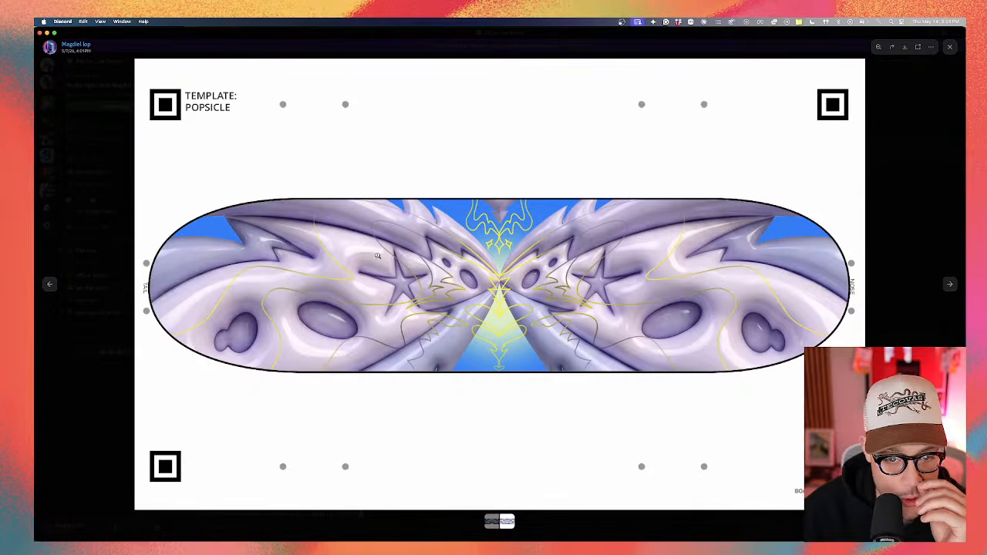
# Compare the two popsicle skateboard deck designs in the image viewer, then close it
pyautogui.click(50, 284)
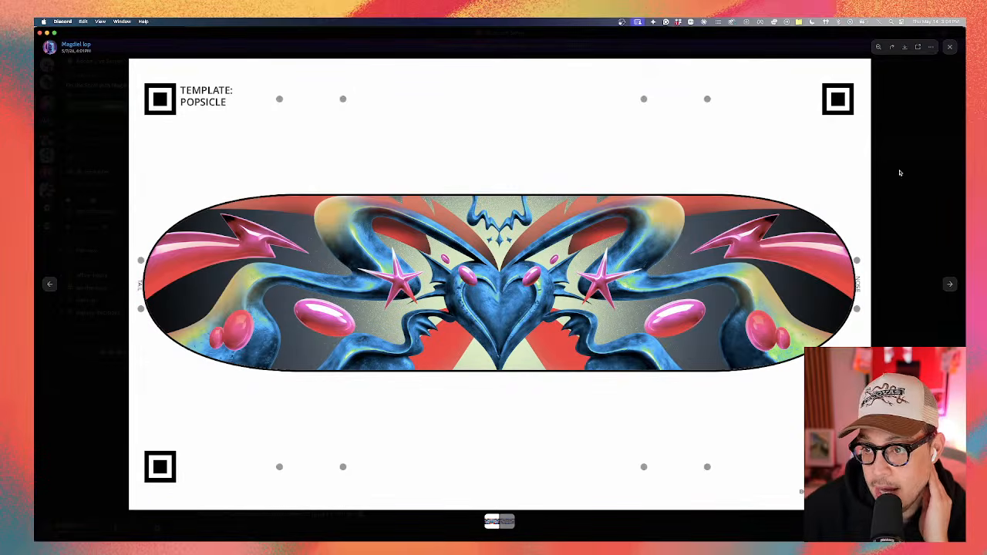
pyautogui.click(950, 284)
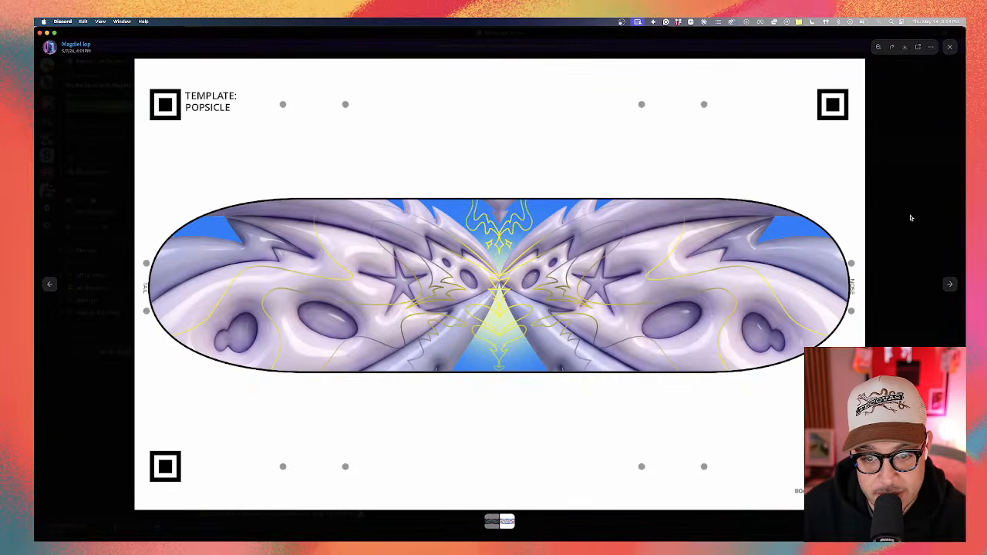
pyautogui.click(910, 219)
# Look through the earlier submissions in the on-the-spot channel and view the blue heart skateboard design at full size
pyautogui.scroll(15, 486, 271)
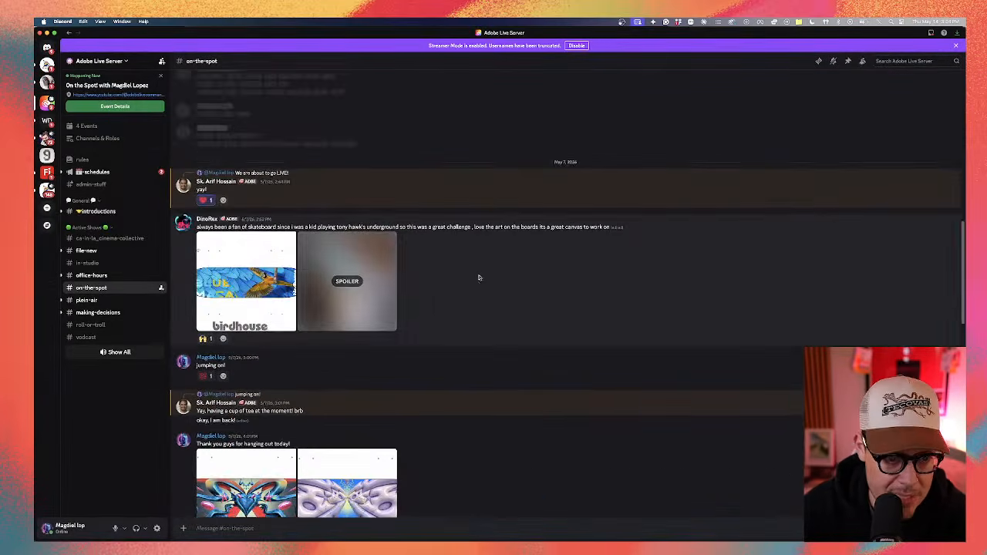
pyautogui.scroll(15, 318, 287)
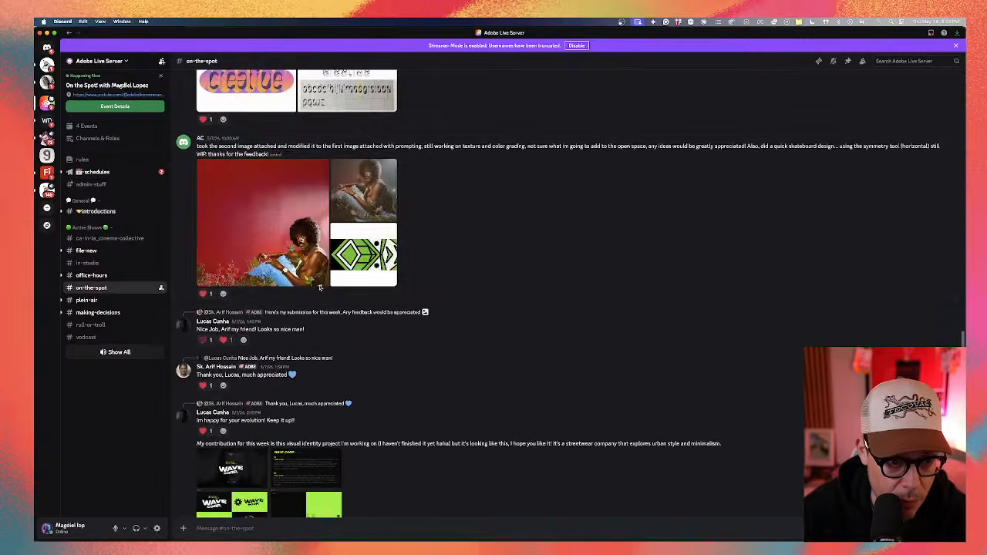
pyautogui.scroll(15, 309, 300)
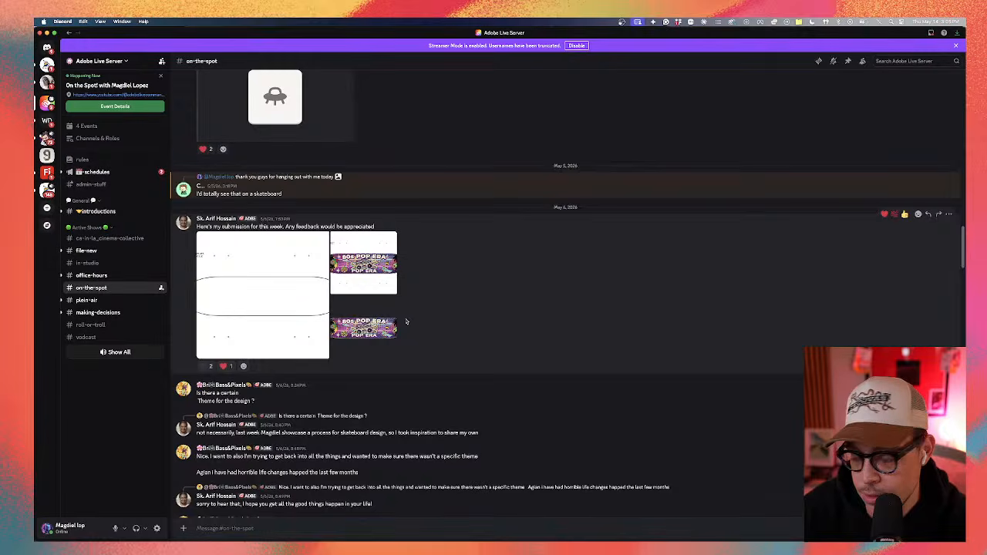
pyautogui.scroll(-10, 409, 322)
pyautogui.scroll(10, 407, 322)
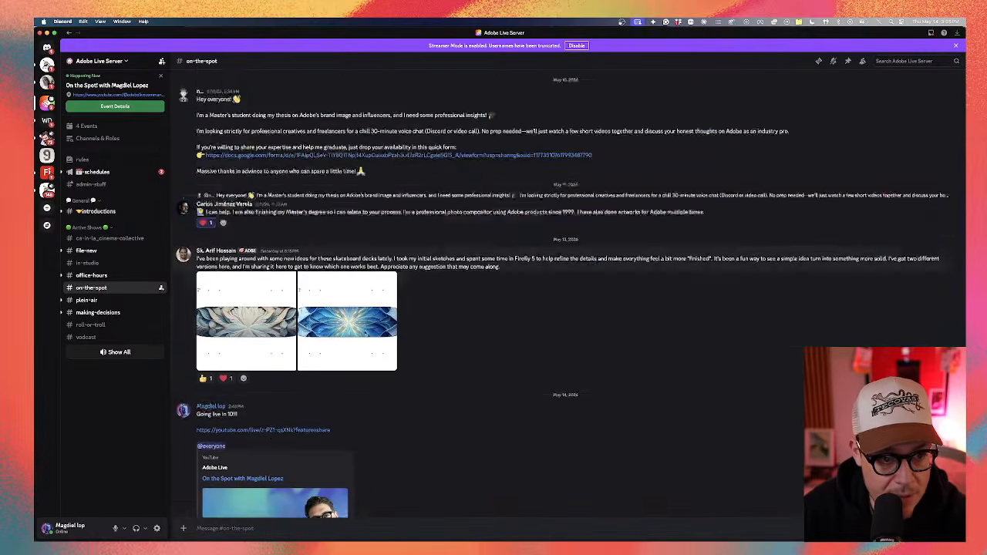
pyautogui.click(277, 289)
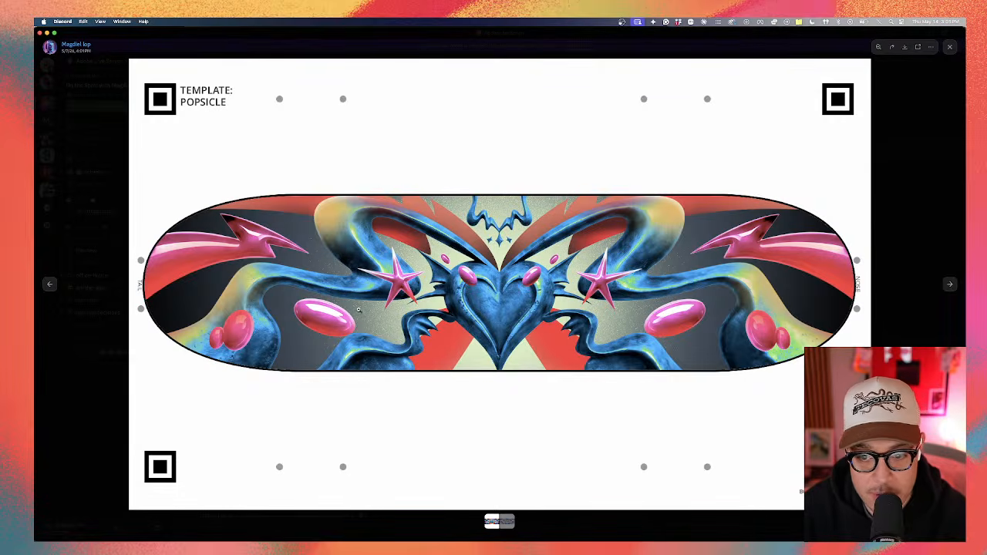
pyautogui.click(907, 252)
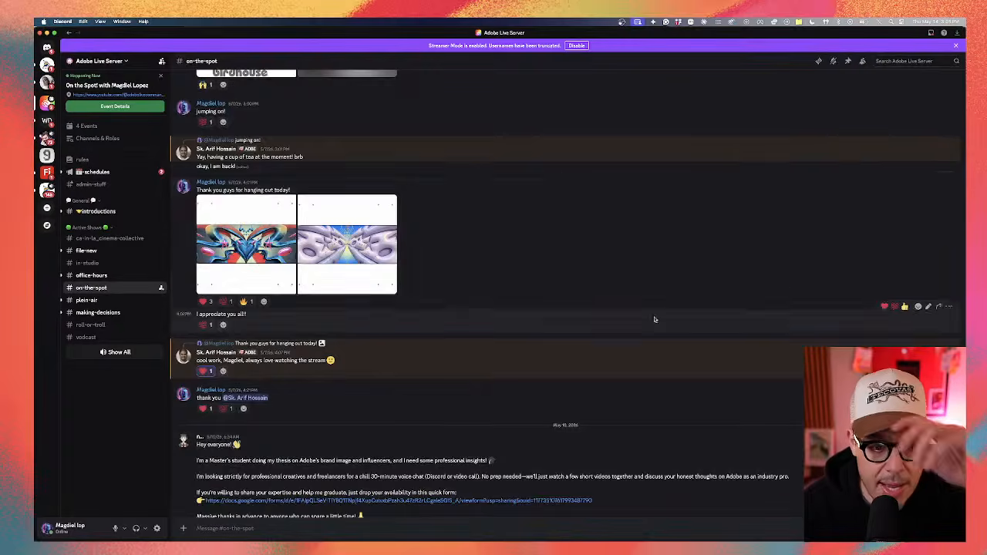
# Compare the two skateboard deck versions in the May 13 submission and look over the surrounding channel messages
pyautogui.scroll(-5, 673, 314)
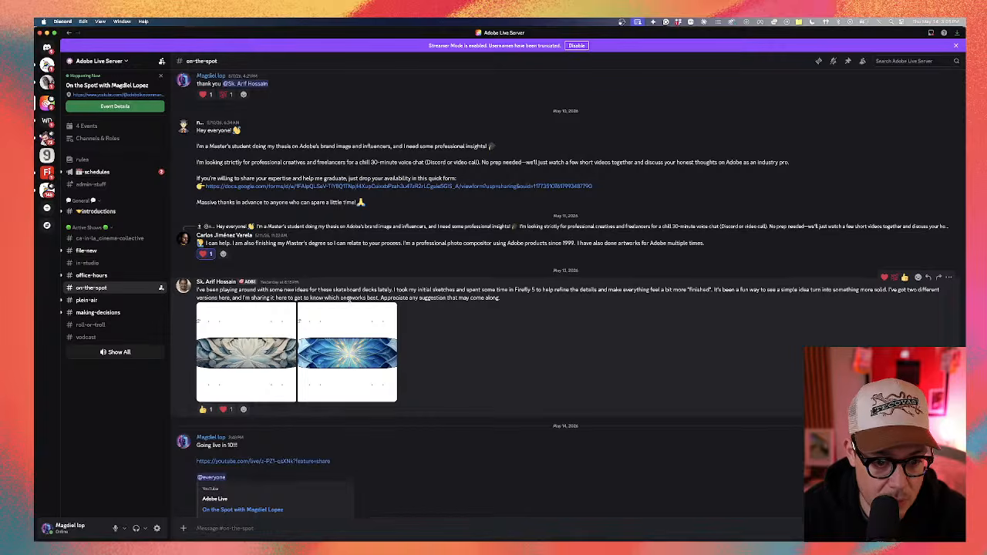
pyautogui.click(269, 360)
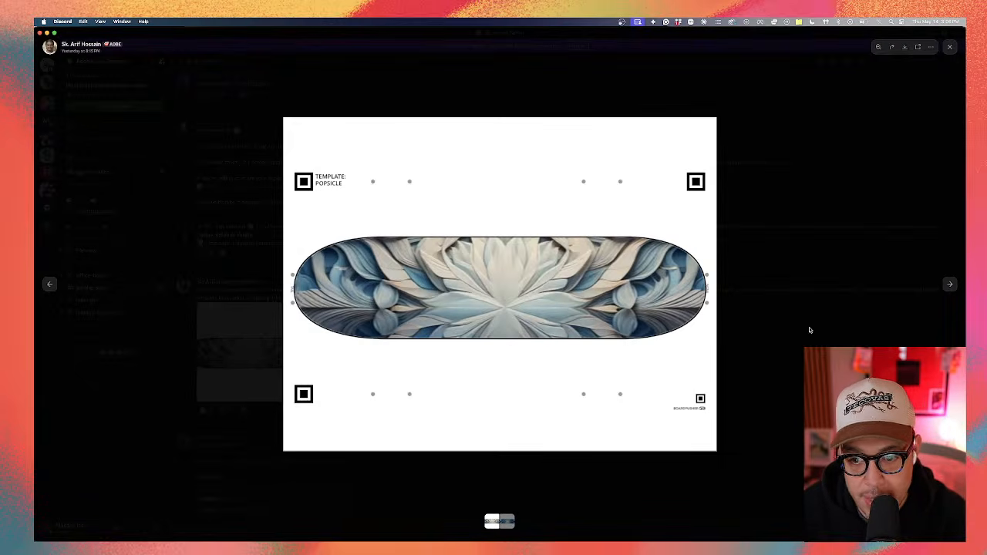
pyautogui.click(952, 284)
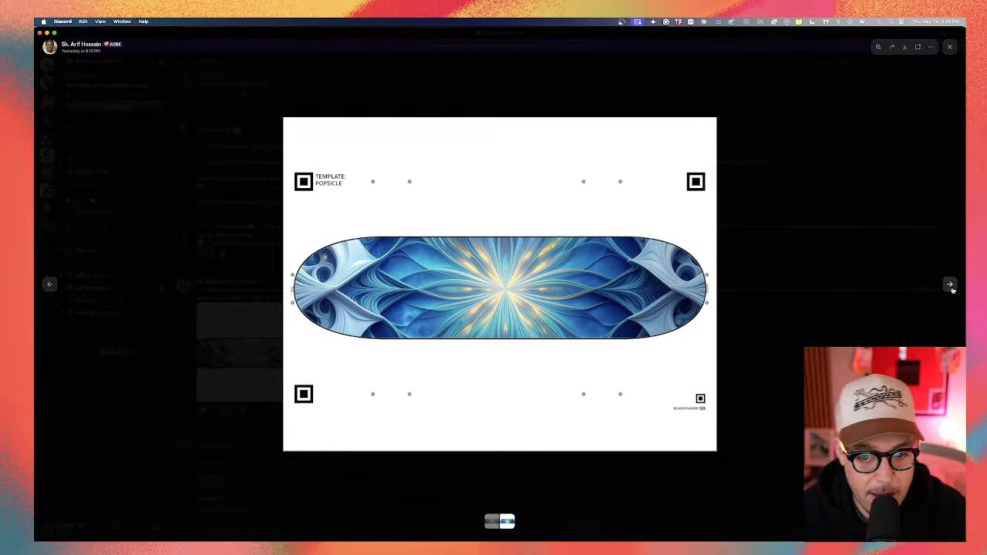
pyautogui.click(50, 286)
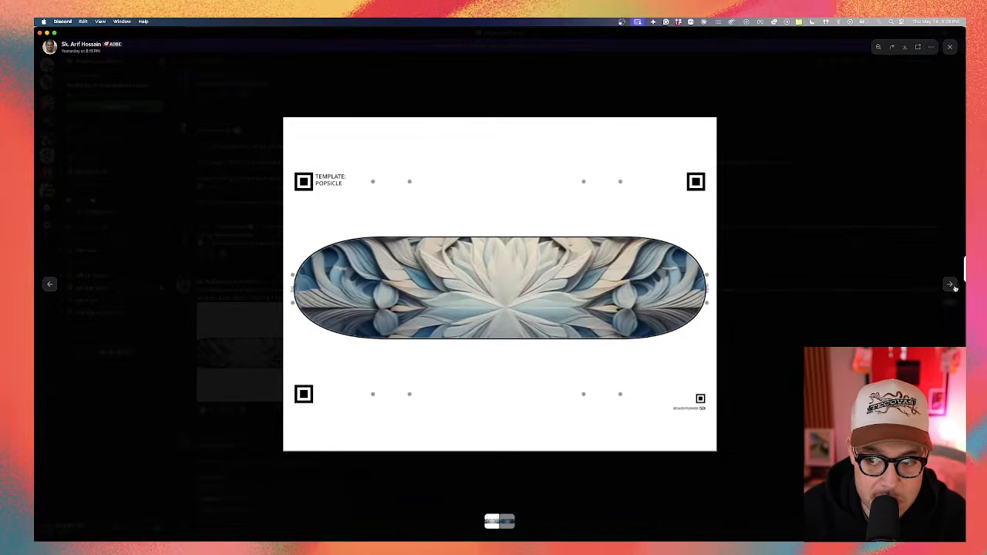
pyautogui.click(951, 283)
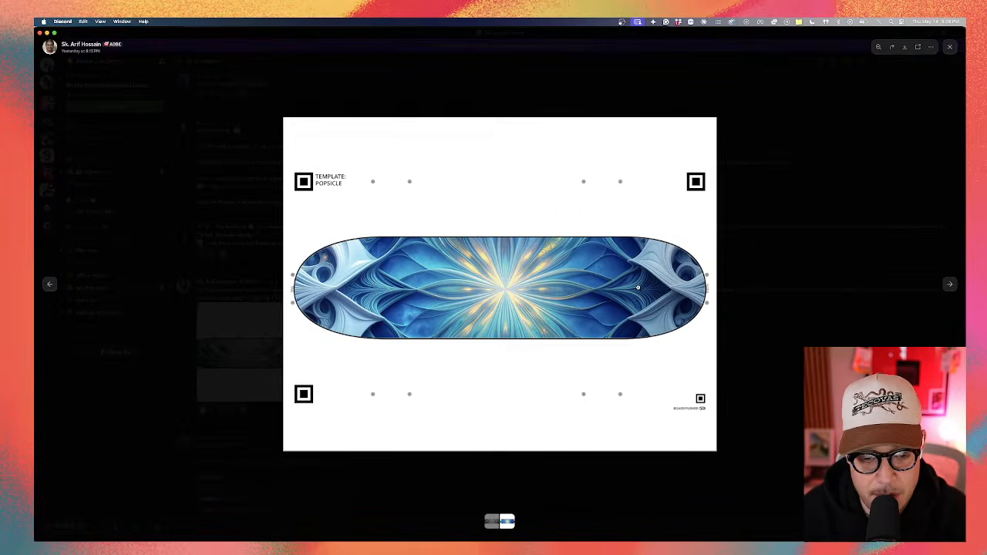
pyautogui.click(783, 170)
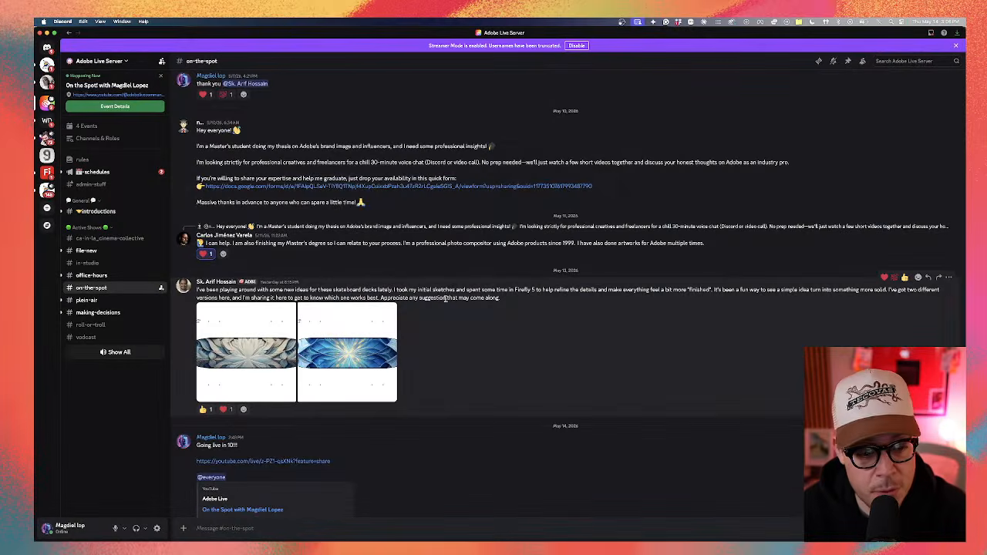
pyautogui.scroll(-5, 446, 301)
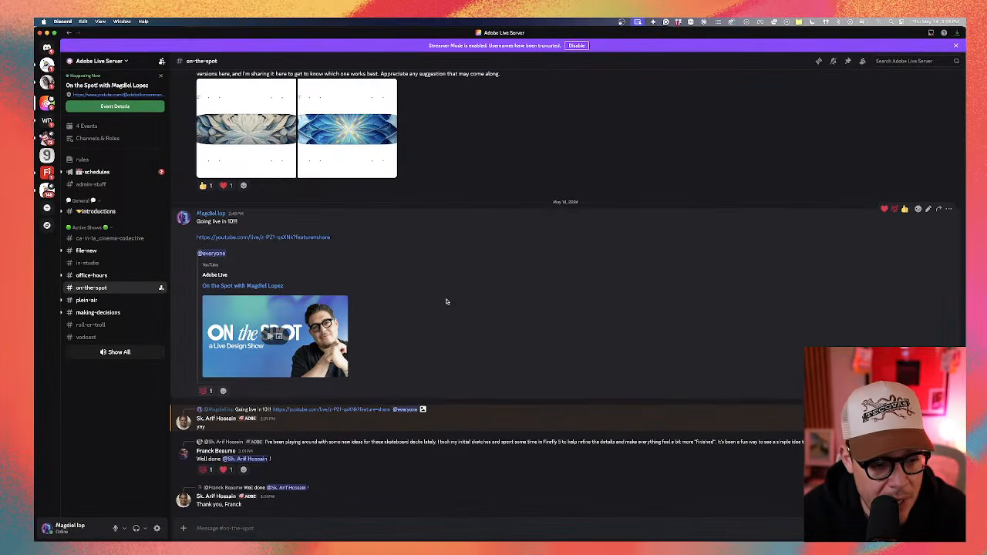
pyautogui.scroll(10, 446, 301)
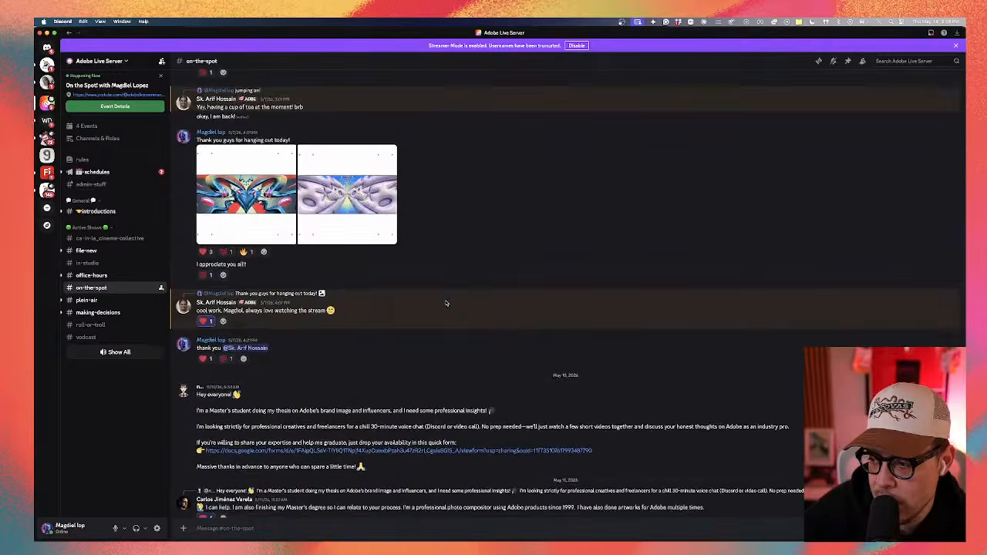
pyautogui.scroll(-10, 446, 303)
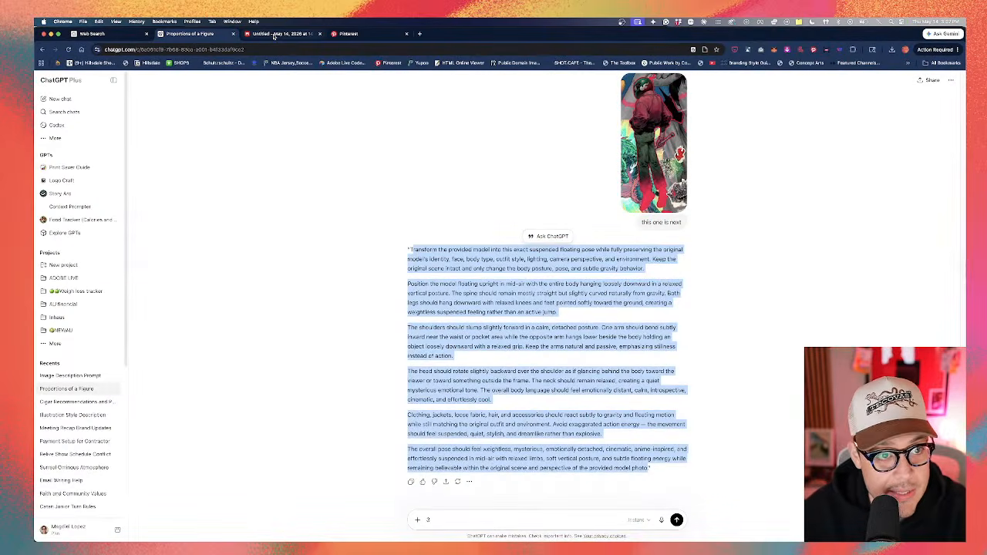
# Switch to the Firefly board in the browser and enlarge the waist-up portrait to match the close-up portrait's height
pyautogui.click(278, 34)
pyautogui.click(787, 232)
pyautogui.moveTo(816, 402); pyautogui.dragTo(866, 470)
# Enlarge the prompt text block and place it beside the close-up portrait, aligned with the portrait's bottom edge
pyautogui.click(178, 343)
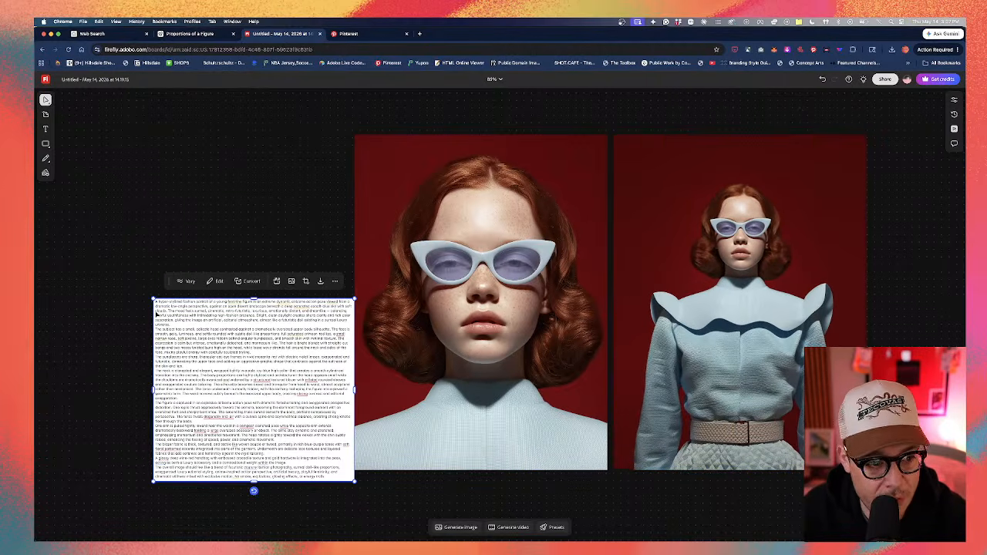
pyautogui.moveTo(153, 299); pyautogui.dragTo(117, 264)
pyautogui.moveTo(163, 214); pyautogui.dragTo(117, 281)
pyautogui.doubleClick(118, 281)
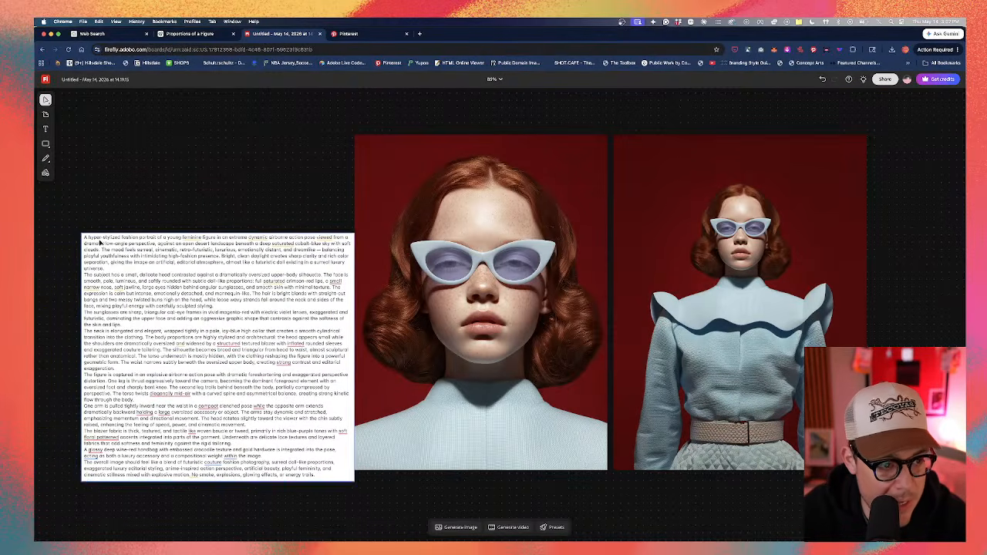
pyautogui.press('Escape')
pyautogui.moveTo(266, 299)
pyautogui.mouseDown()
pyautogui.moveTo(245, 280)
pyautogui.moveTo(255, 287)
pyautogui.mouseUp()
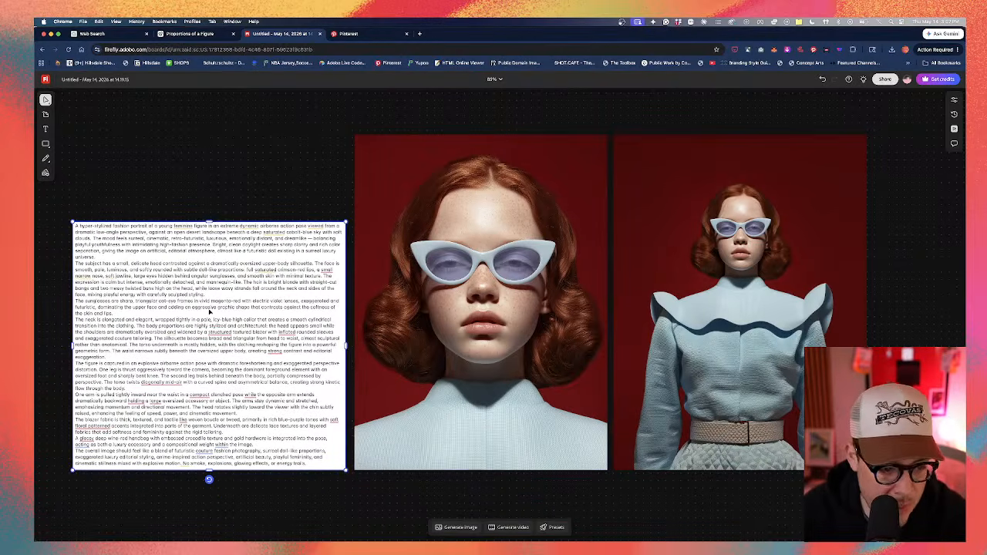
pyautogui.hscroll(4, 394, 326)
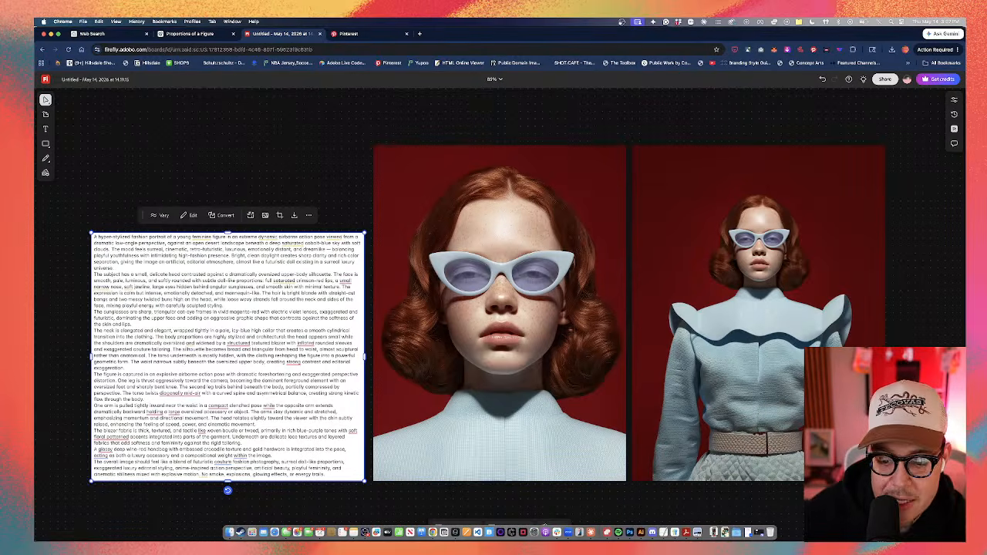
# Switch to the Photoshop reference collage and examine the illustration of the blue-armored figure on Layer 1
pyautogui.click(630, 535)
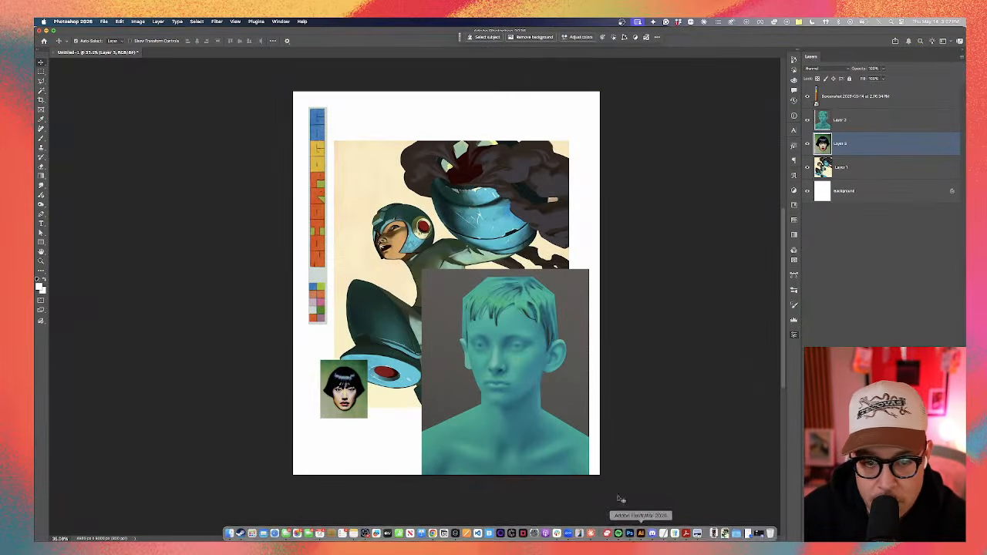
pyautogui.press('super')
pyautogui.press('super+equal')
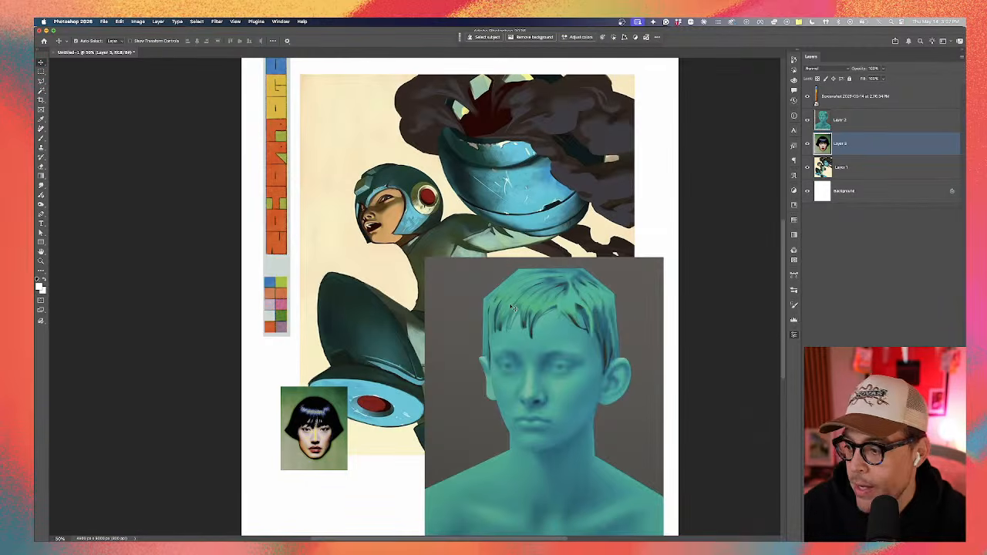
pyautogui.click(484, 233)
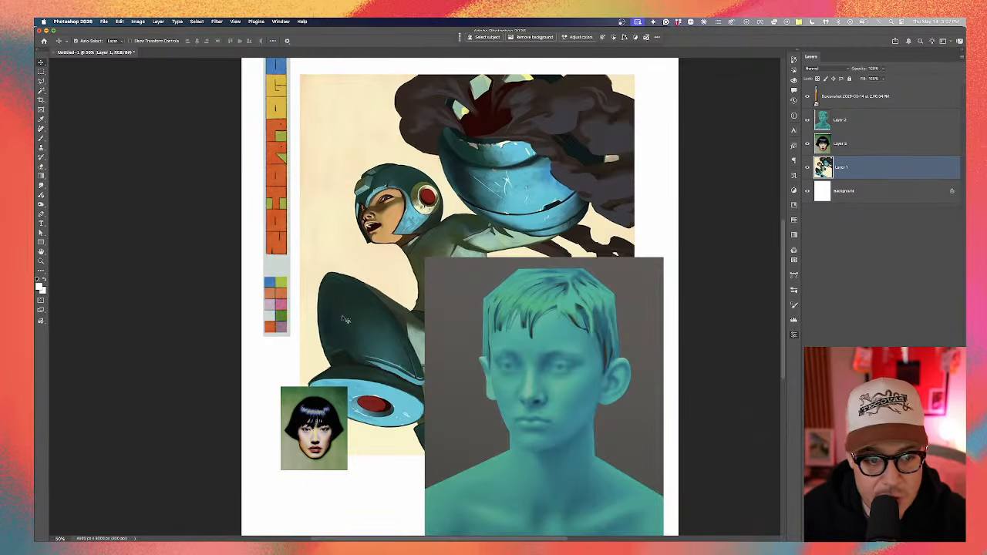
pyautogui.scroll(2, 372, 238)
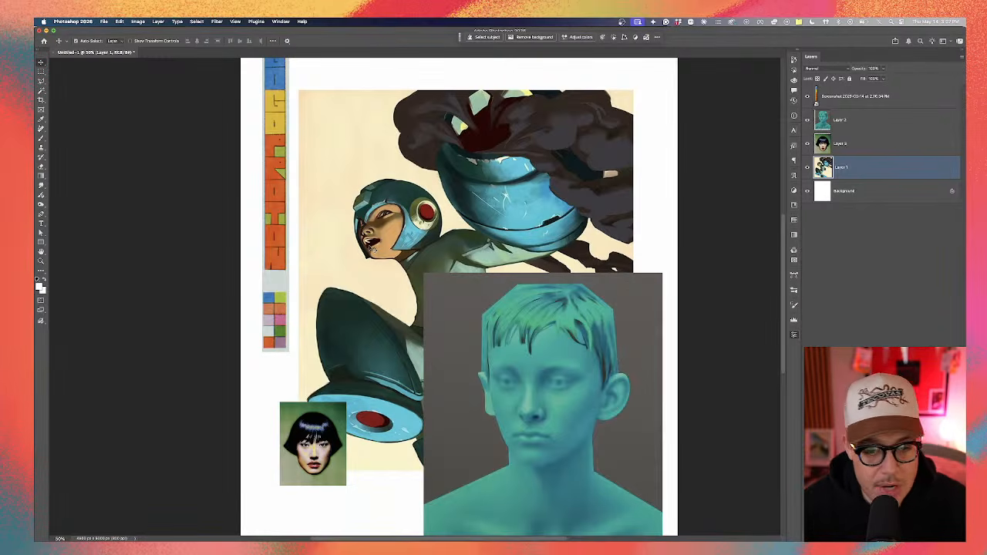
pyautogui.scroll(-5, 369, 157)
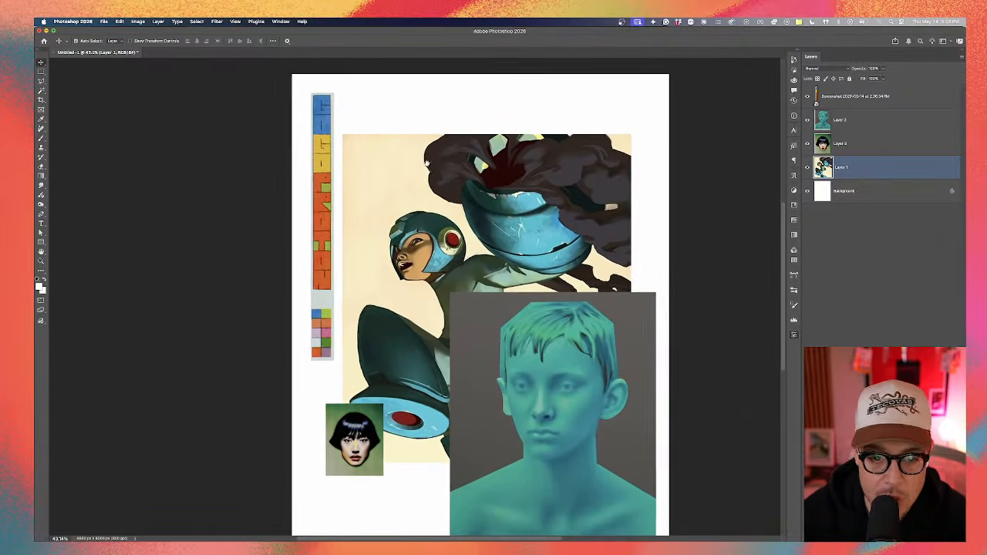
pyautogui.moveTo(427, 165); pyautogui.dragTo(426, 159)
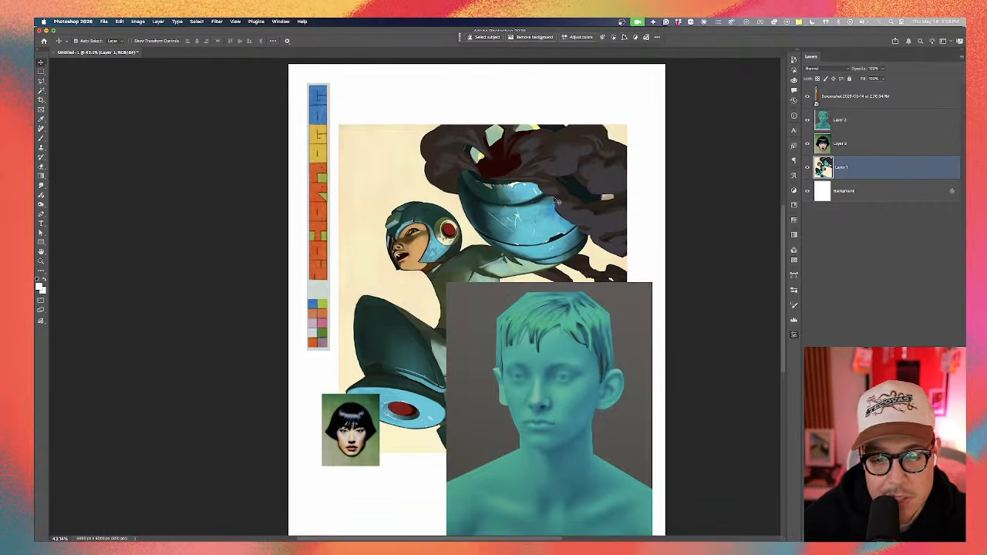
pyautogui.scroll(-3, 525, 239)
# Move the teal head portrait down and to the right to uncover the armored figure's lower body
pyautogui.moveTo(563, 408)
pyautogui.mouseDown()
pyautogui.moveTo(532, 344)
pyautogui.moveTo(558, 394)
pyautogui.mouseUp()
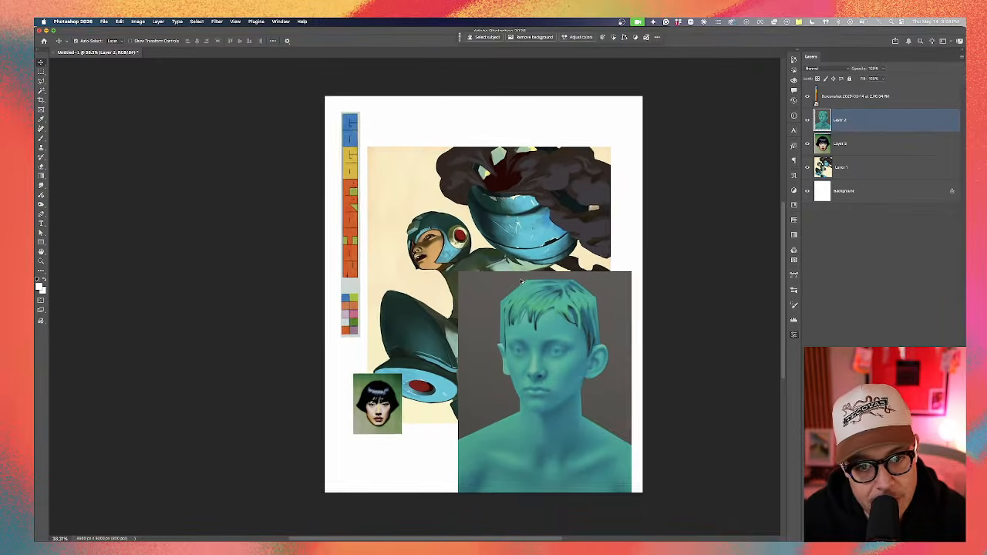
pyautogui.scroll(2, 521, 267)
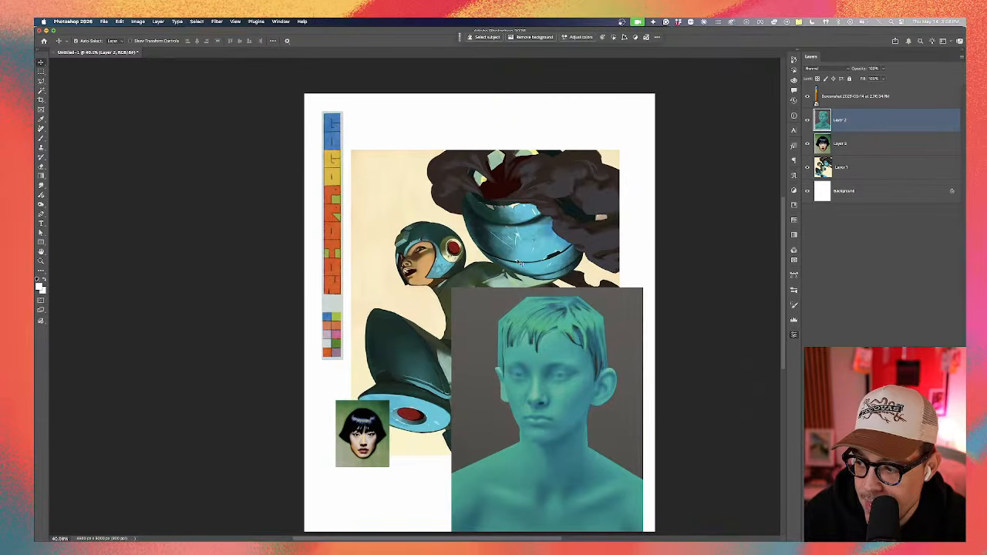
pyautogui.moveTo(458, 314); pyautogui.dragTo(540, 369)
pyautogui.scroll(-1, 477, 314)
pyautogui.scroll(4, 478, 313)
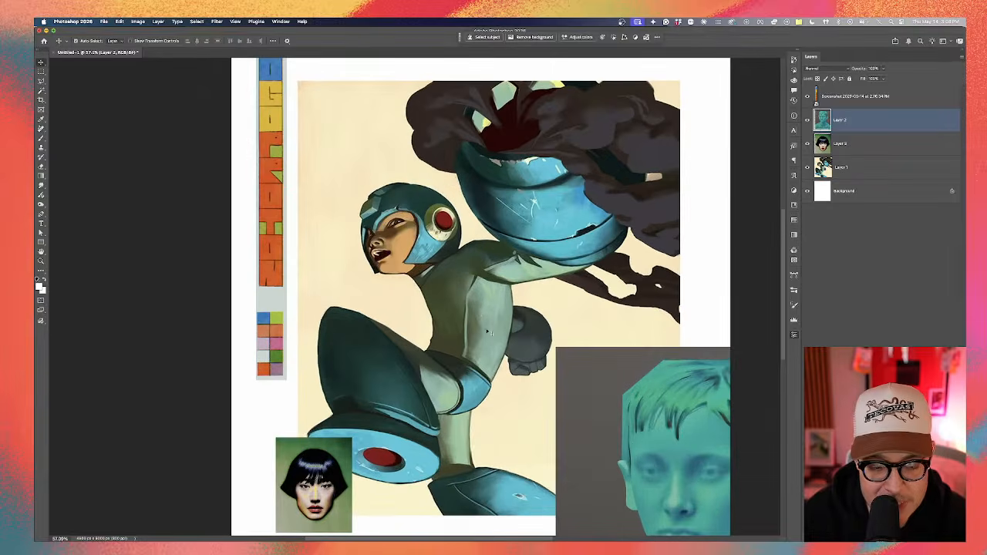
# Reposition the armored-figure illustration on the white canvas, shifting it up and to the right
pyautogui.moveTo(479, 315); pyautogui.dragTo(465, 294)
pyautogui.scroll(-3, 485, 346)
pyautogui.scroll(-2, 485, 347)
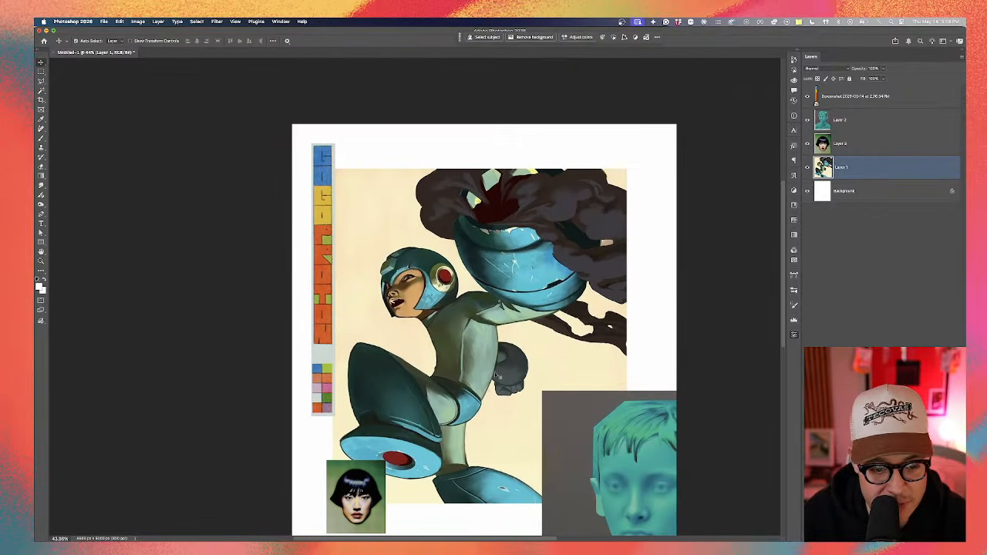
pyautogui.moveTo(497, 377); pyautogui.dragTo(522, 355)
pyautogui.scroll(-1, 522, 376)
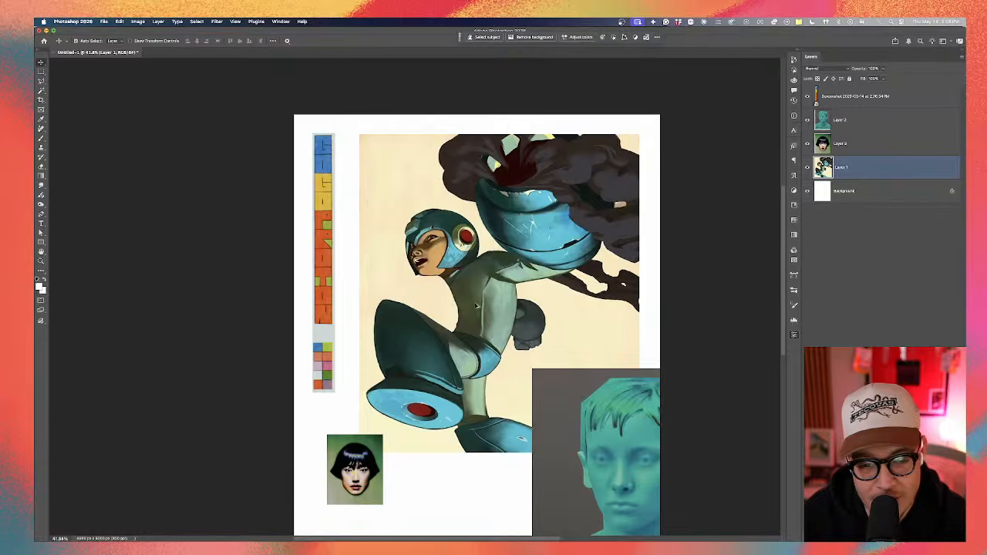
# Move the teal head portrait back up and left over the illustration's lower part, and examine its face and hair
pyautogui.scroll(2, 479, 306)
pyautogui.scroll(-4, 484, 282)
pyautogui.moveTo(573, 372); pyautogui.dragTo(509, 353)
pyautogui.scroll(3, 513, 351)
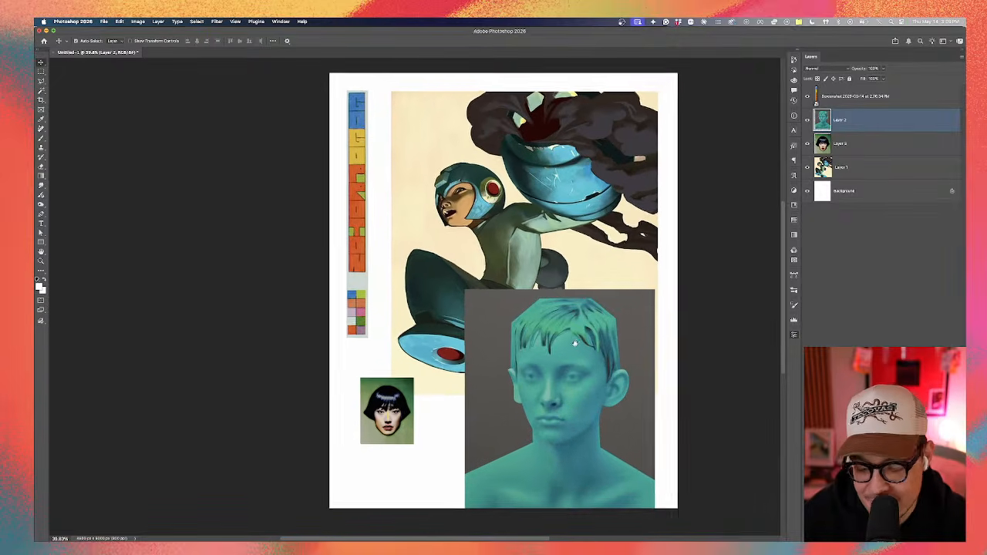
pyautogui.scroll(-2, 575, 344)
pyautogui.scroll(5, 575, 345)
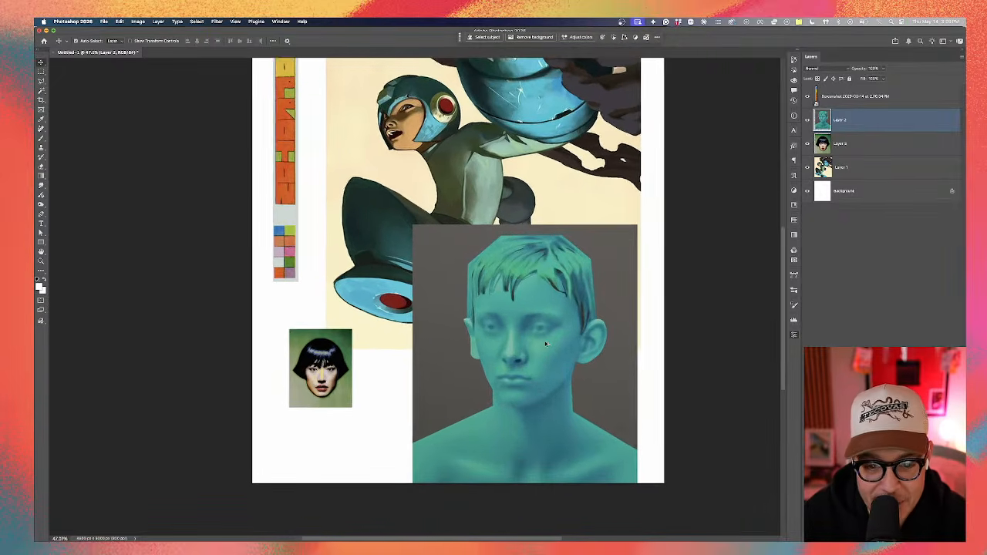
pyautogui.hscroll(2, 540, 368)
pyautogui.scroll(-1, 540, 368)
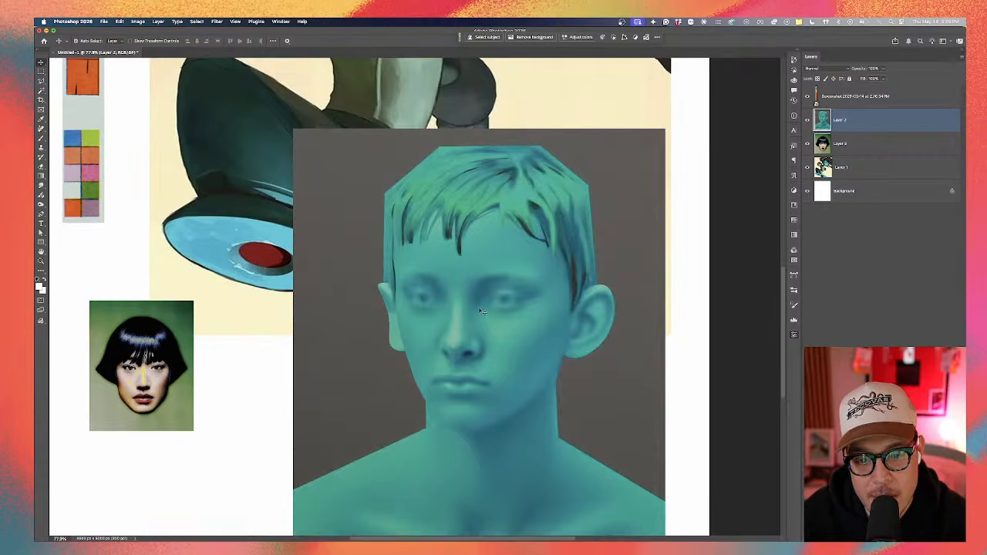
# Shift the teal head portrait slightly up and to the left so more of its lower body fits on the canvas
pyautogui.scroll(-1, 492, 296)
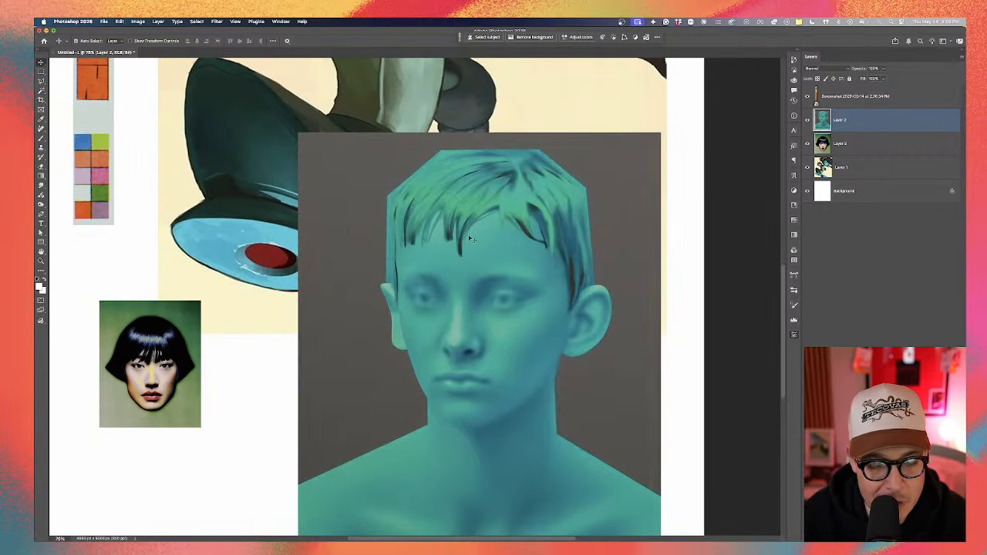
pyautogui.scroll(-4, 468, 242)
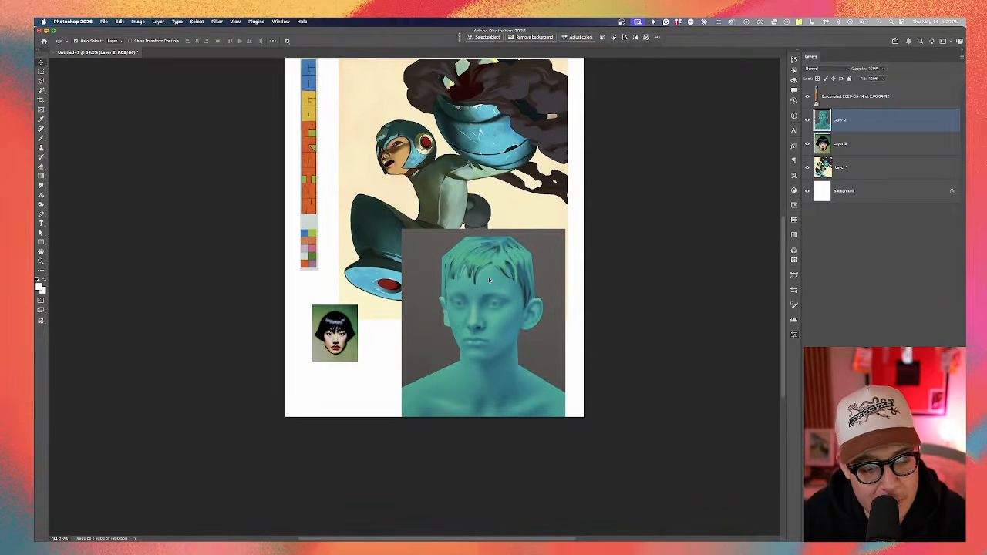
pyautogui.moveTo(489, 314); pyautogui.dragTo(478, 293)
pyautogui.moveTo(473, 250); pyautogui.dragTo(504, 294)
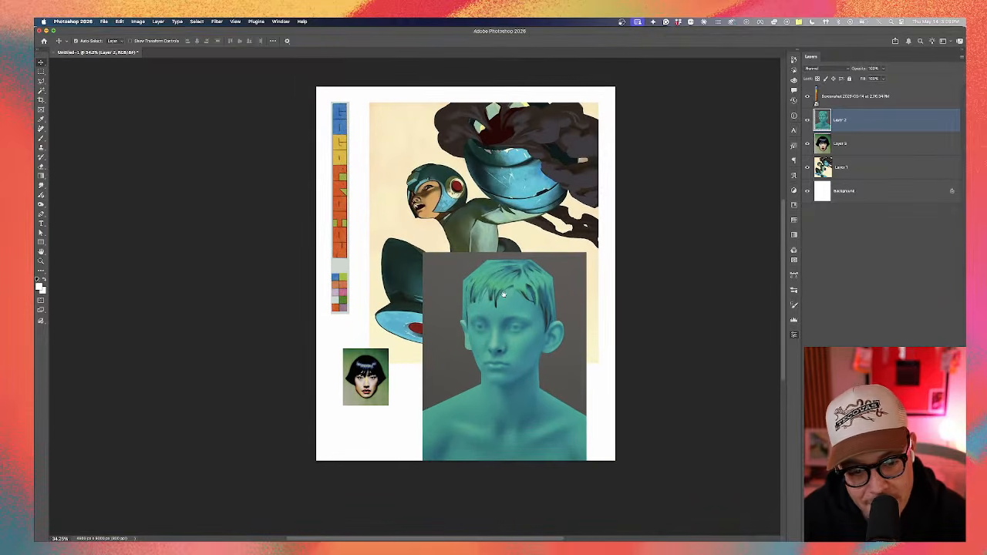
# Enlarge the small portrait of the black-haired woman on the green background beside the teal head portrait
pyautogui.click(386, 378)
pyautogui.press('super+t')
pyautogui.moveTo(390, 348); pyautogui.dragTo(380, 306)
pyautogui.scroll(6, 368, 376)
pyautogui.press('Return')
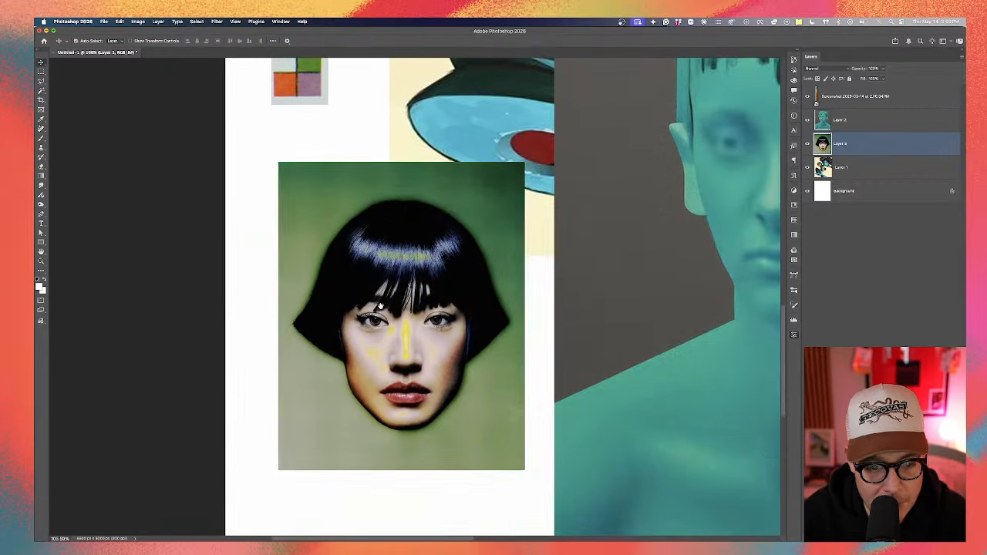
pyautogui.scroll(-6, 382, 308)
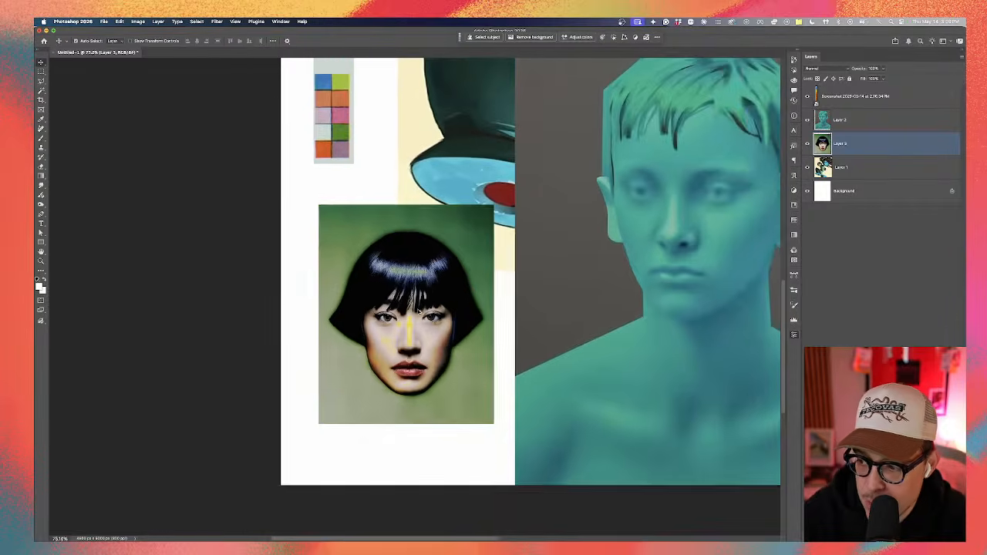
pyautogui.scroll(-4, 489, 257)
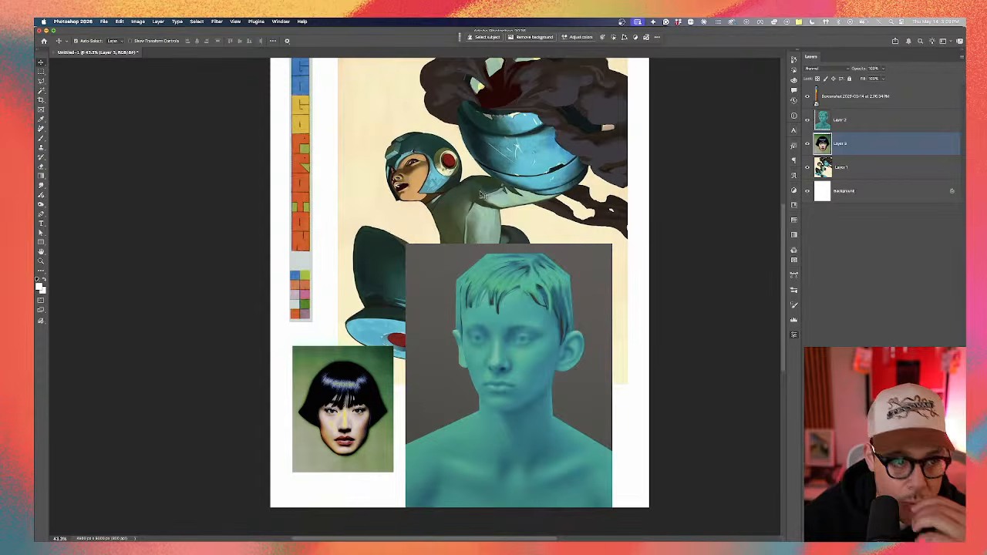
# Switch to Finder and try to open the Bendito Poster-03 PSD mockup with Adobe Photoshop 2026
pyautogui.click(230, 534)
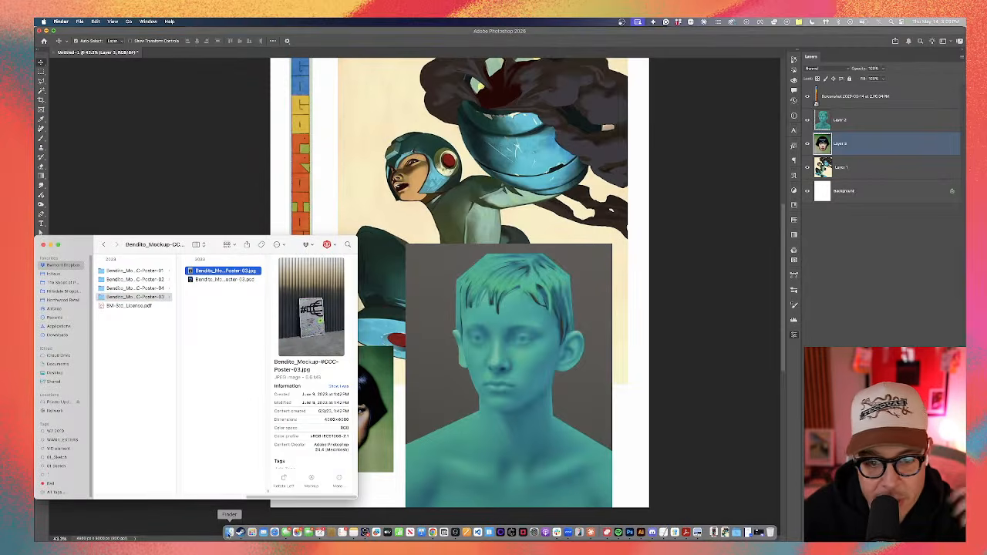
pyautogui.rightClick(246, 282)
pyautogui.moveTo(266, 290)
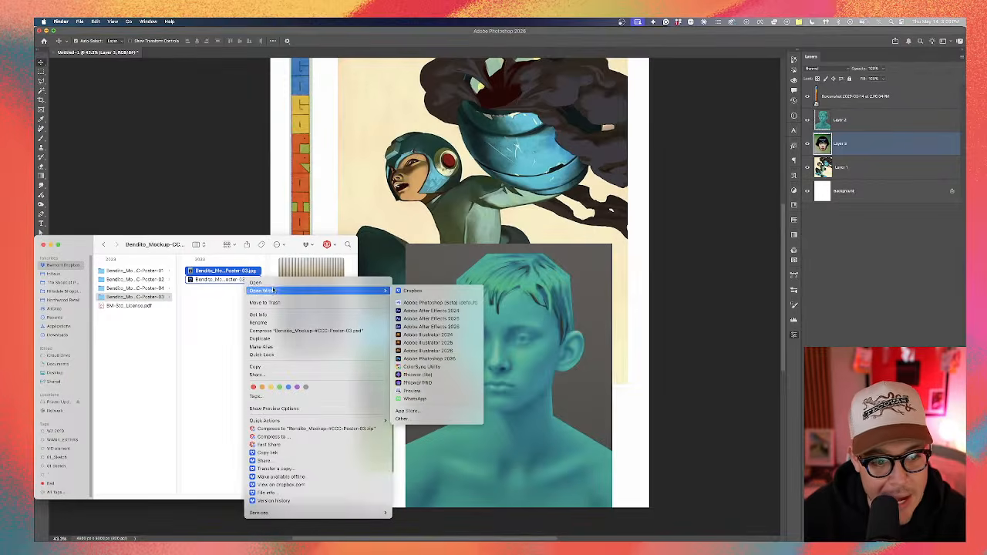
pyautogui.click(451, 358)
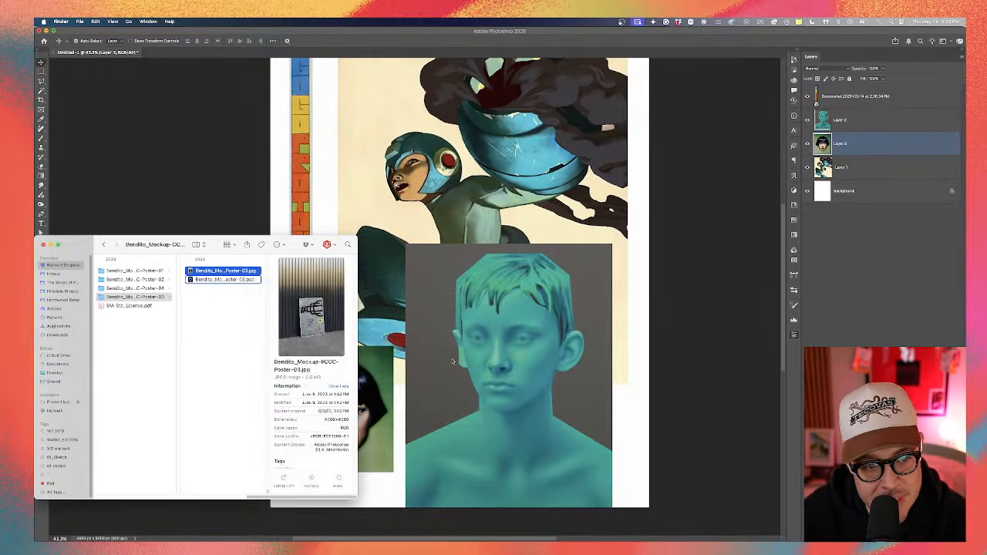
pyautogui.click(503, 209)
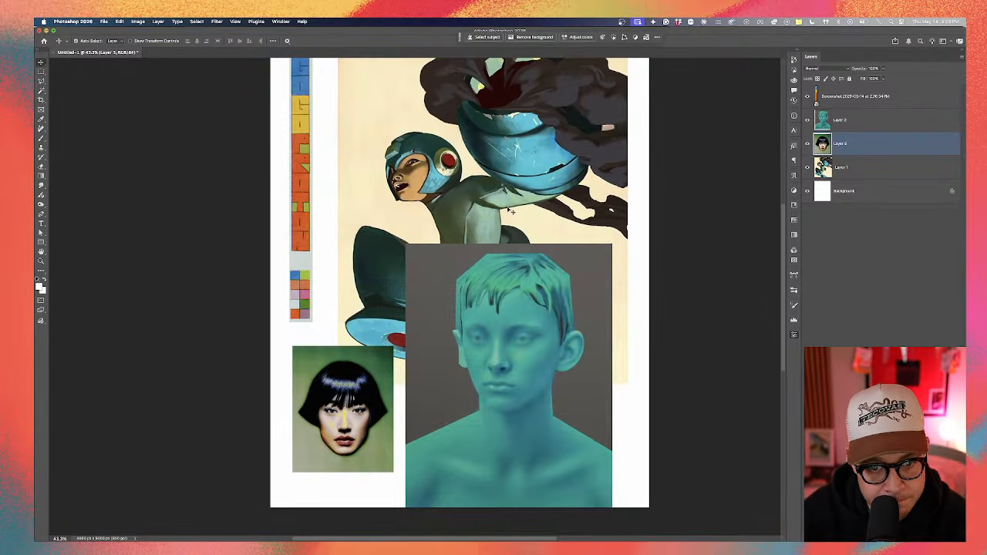
# Make the Bendito Poster-03 PSD mockup available offline from Finder
pyautogui.click(228, 532)
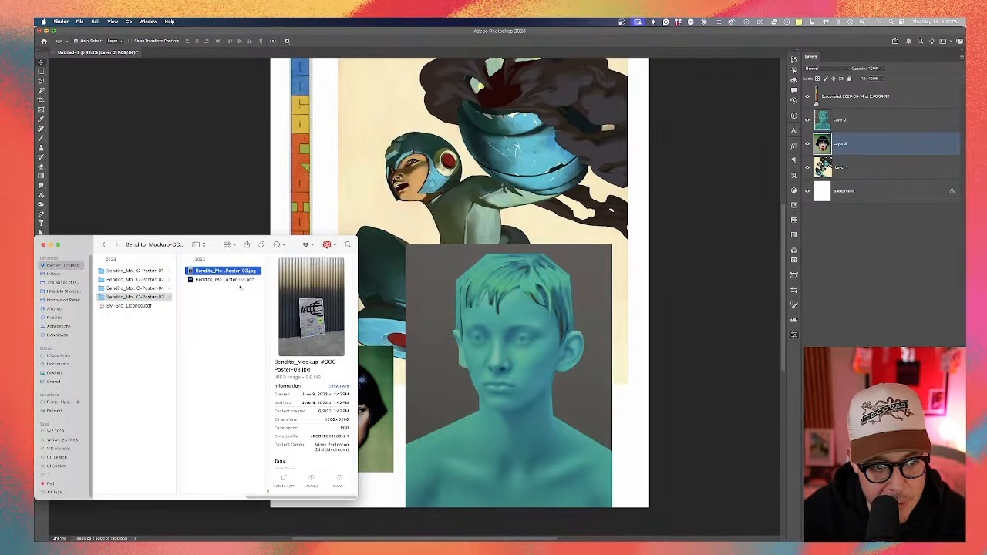
pyautogui.rightClick(243, 280)
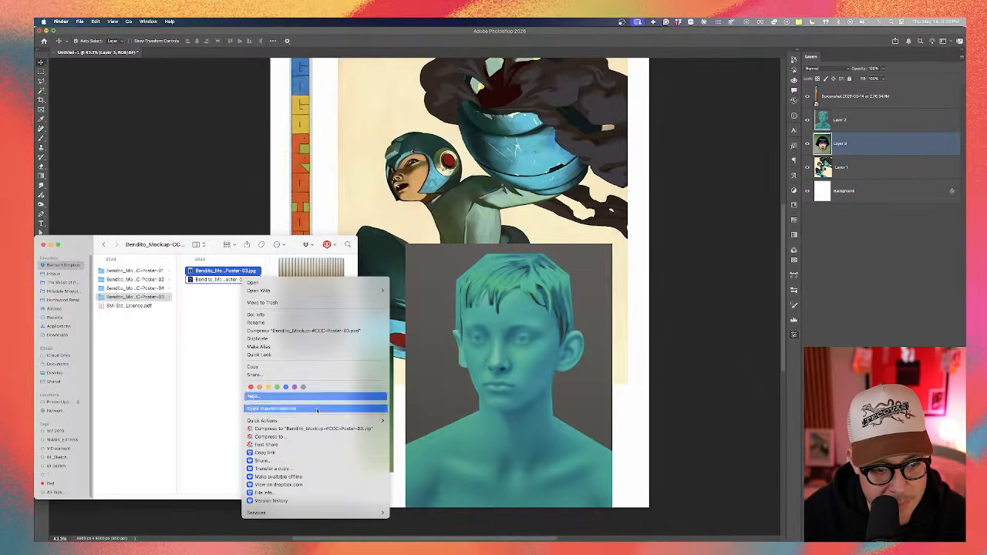
pyautogui.click(303, 478)
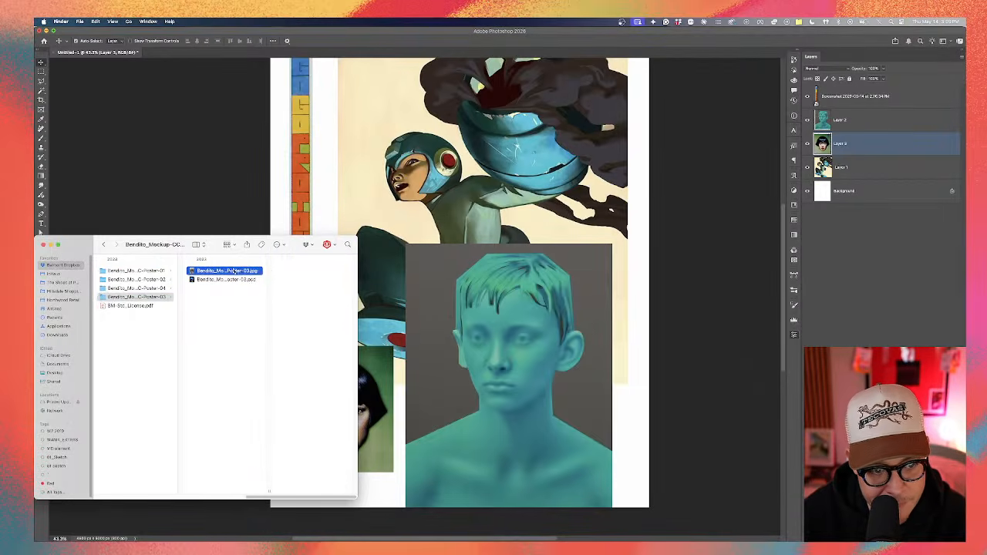
# Preview Bendito_Mockup-#CCC-Poster-03.jpg in Quick Look and return to the Photoshop reference collage
pyautogui.press('space')
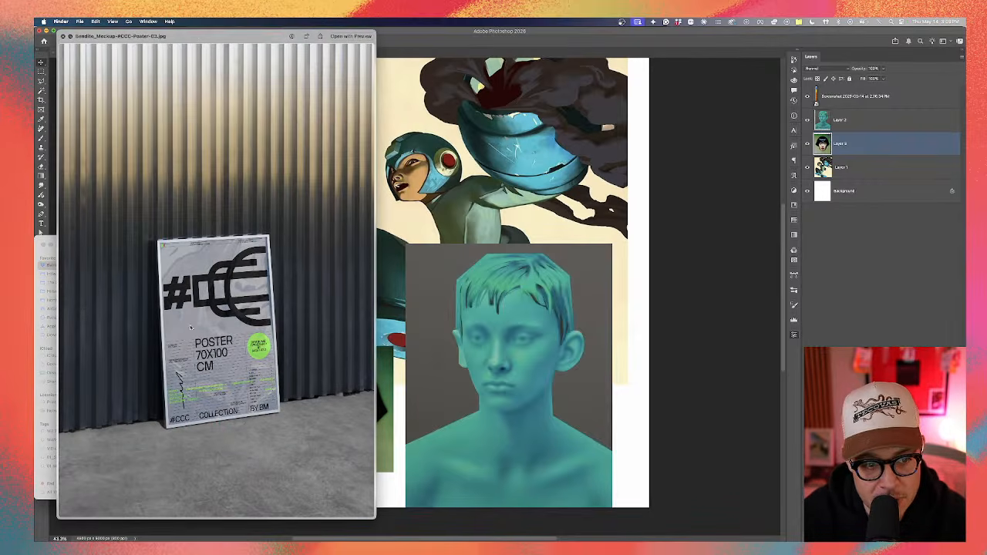
pyautogui.press('space')
pyautogui.click(457, 242)
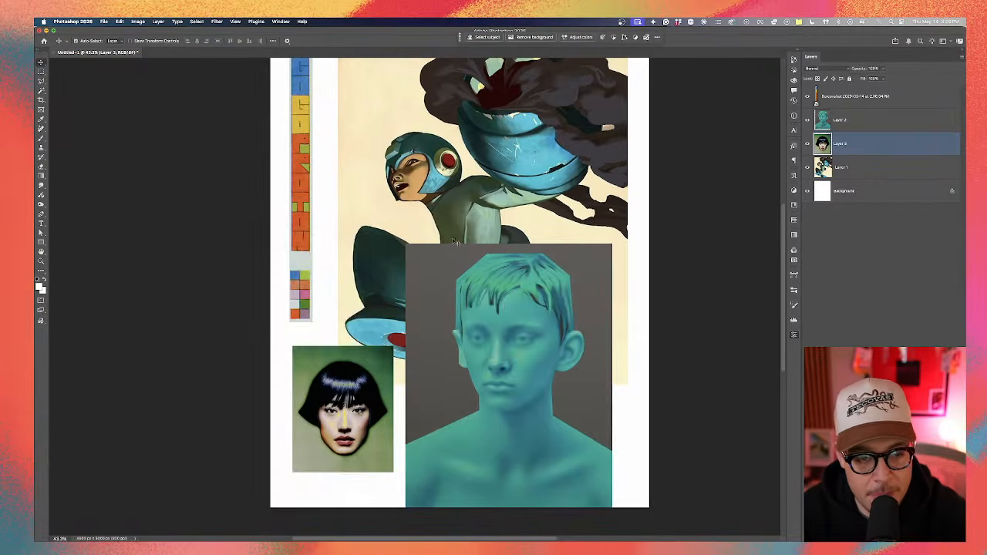
pyautogui.scroll(1, 428, 238)
pyautogui.moveTo(435, 220); pyautogui.dragTo(437, 245)
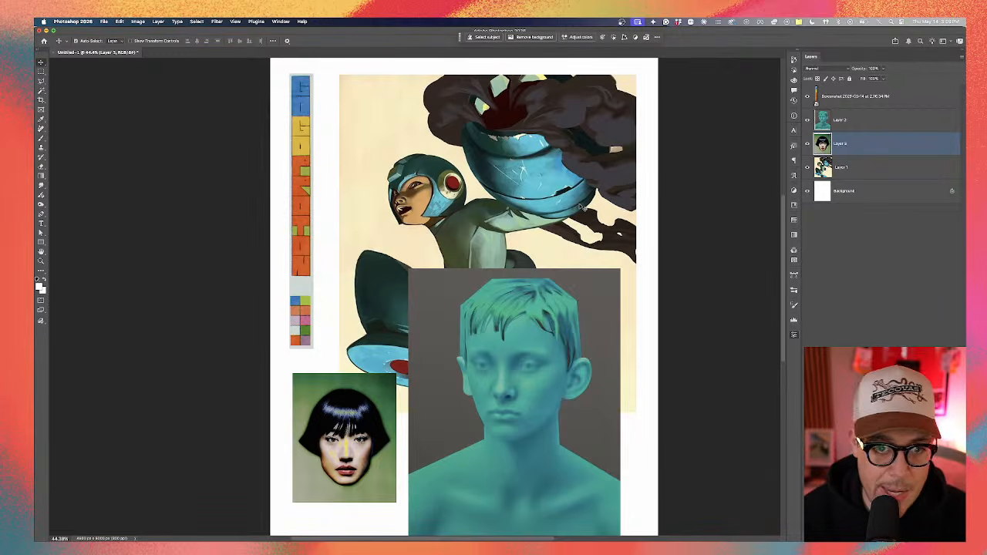
# On the Pinterest pose board in Chrome, open the painting of the figure with raised blue hands and capture it as a screenshot
pyautogui.hotkey('ctrl', 'Up')
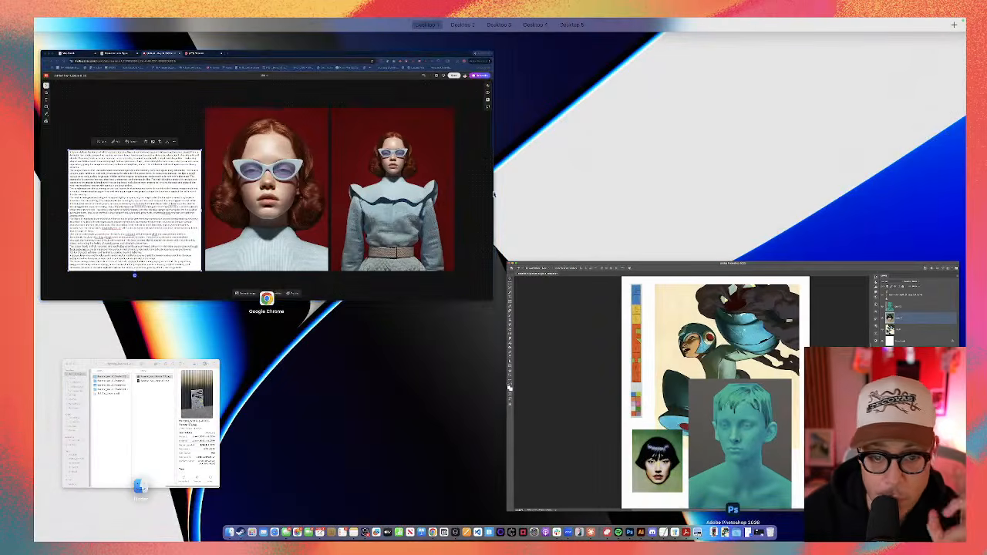
pyautogui.click(488, 194)
pyautogui.click(572, 278)
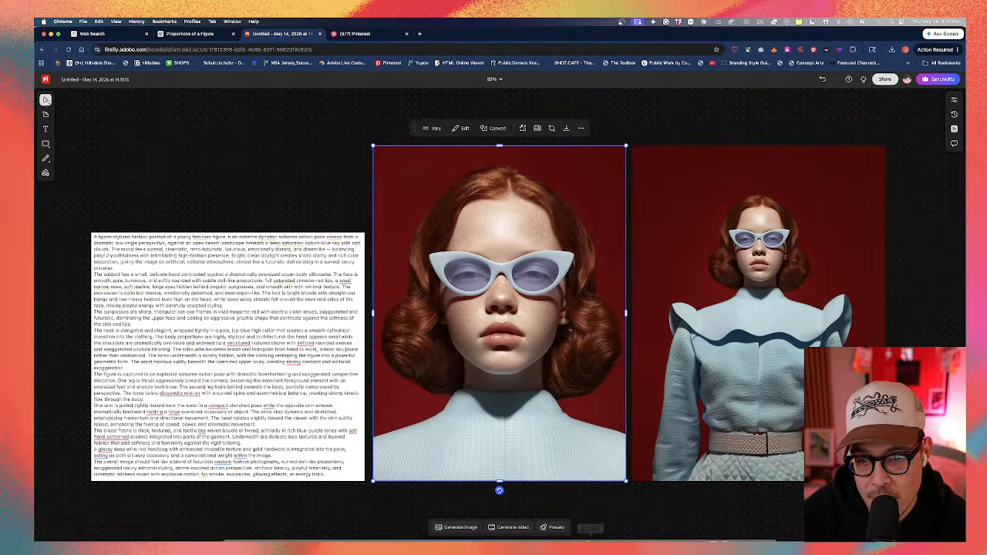
pyautogui.click(355, 34)
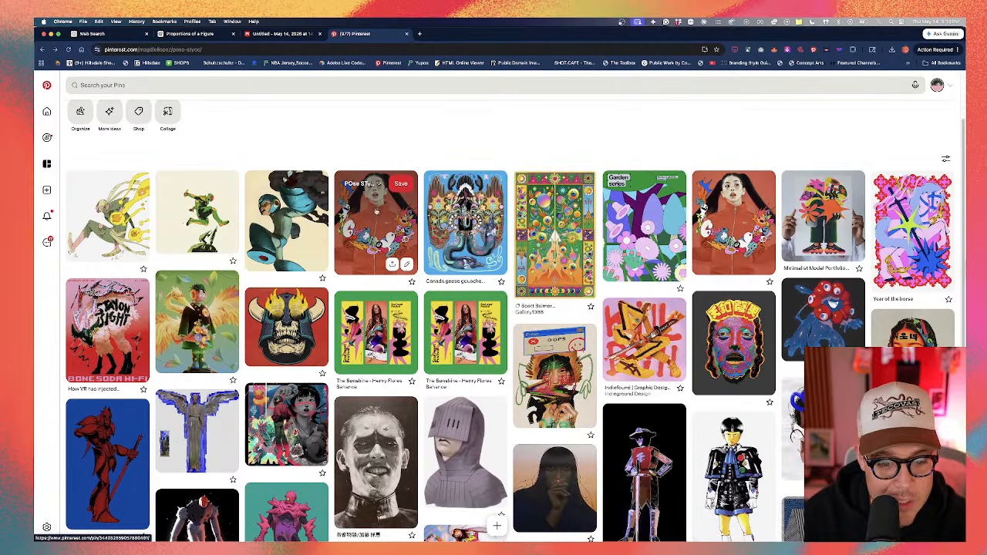
pyautogui.scroll(-5, 380, 228)
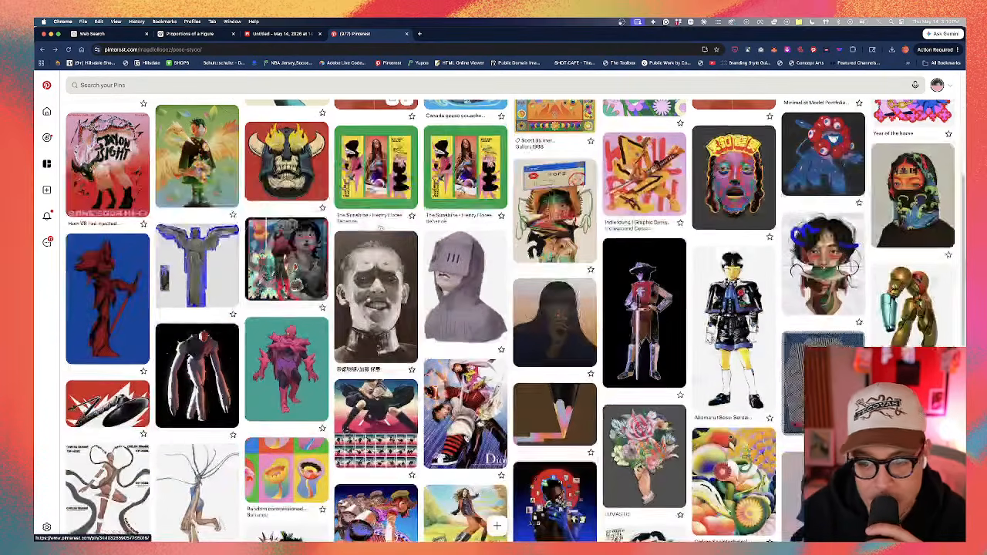
pyautogui.scroll(-2, 380, 228)
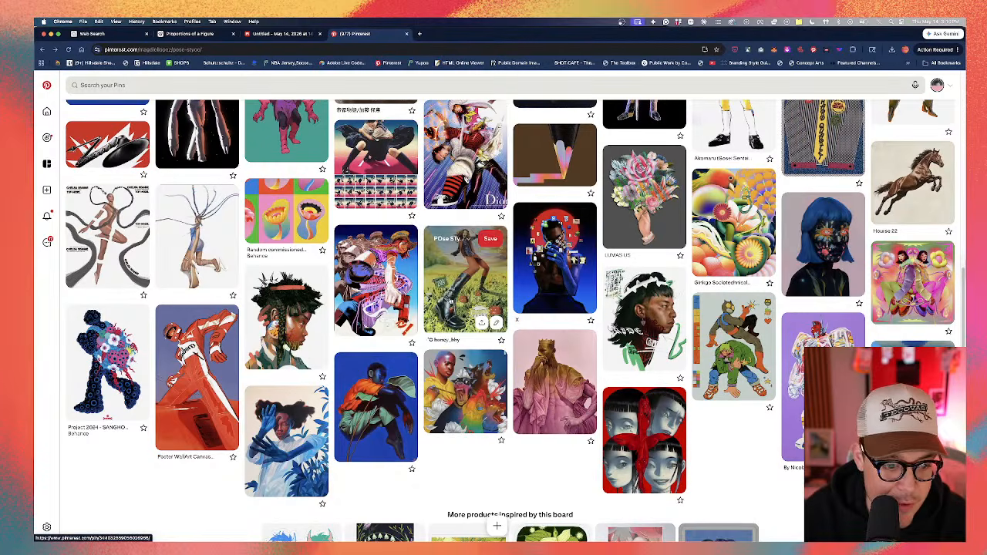
pyautogui.click(286, 444)
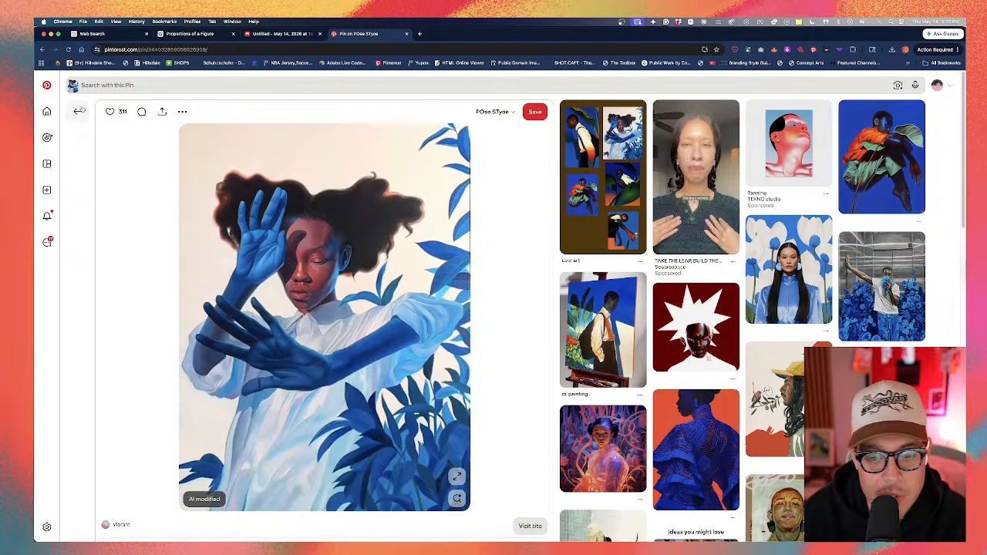
pyautogui.press('super+shift+4')
pyautogui.moveTo(187, 144); pyautogui.dragTo(473, 456)
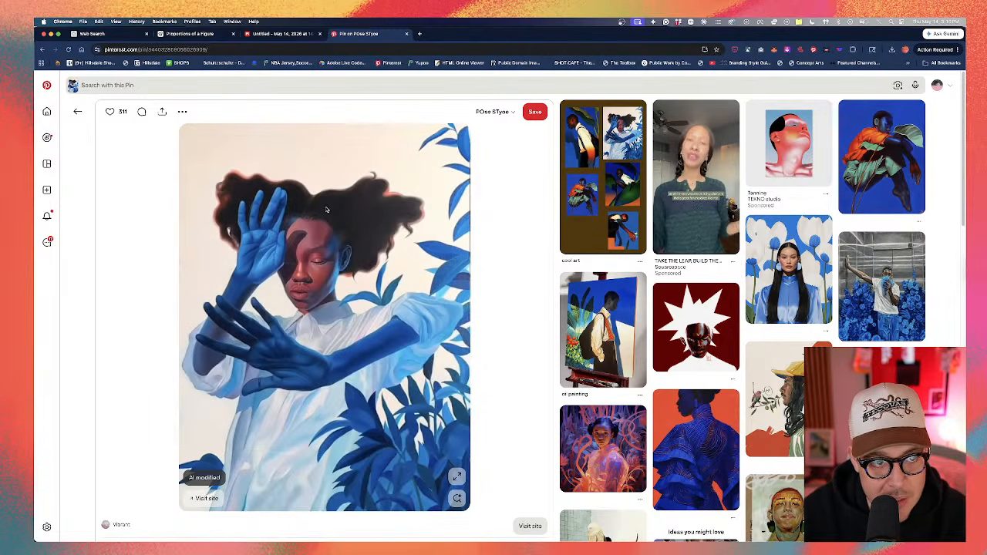
# Send the captured painting without text to the Proportions of a Figure chat in ChatGPT, clearing the leftover message draft
pyautogui.click(193, 34)
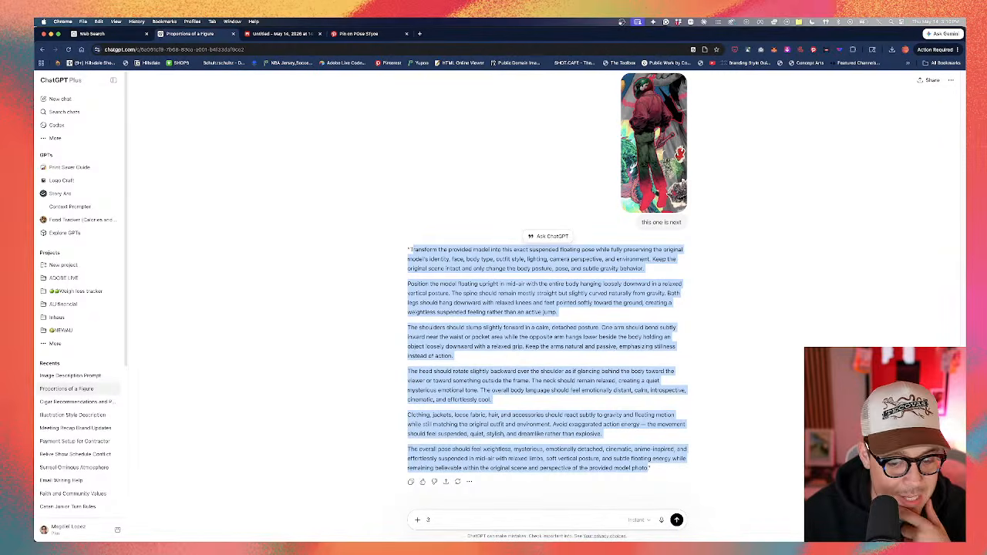
pyautogui.click(725, 532)
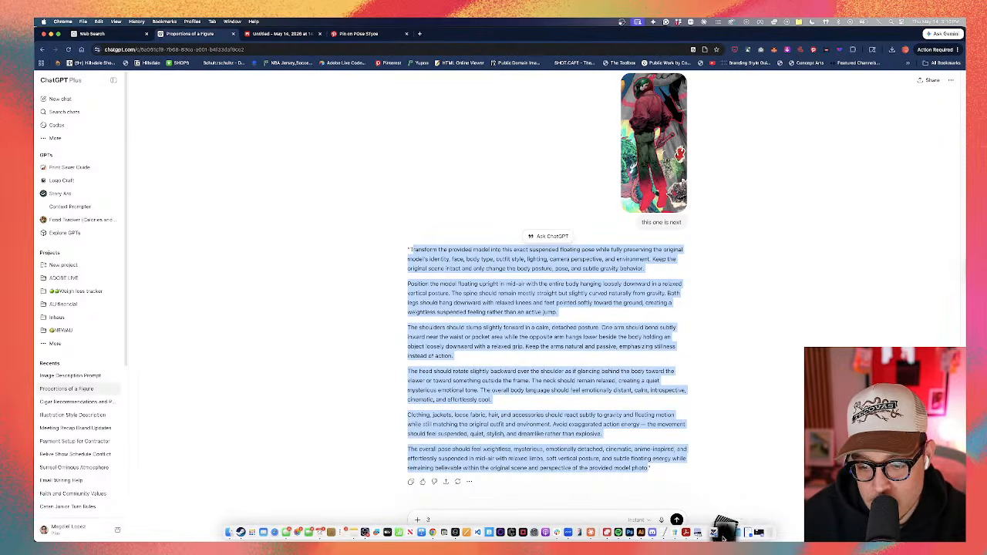
pyautogui.moveTo(724, 510); pyautogui.dragTo(503, 507)
pyautogui.click(448, 522)
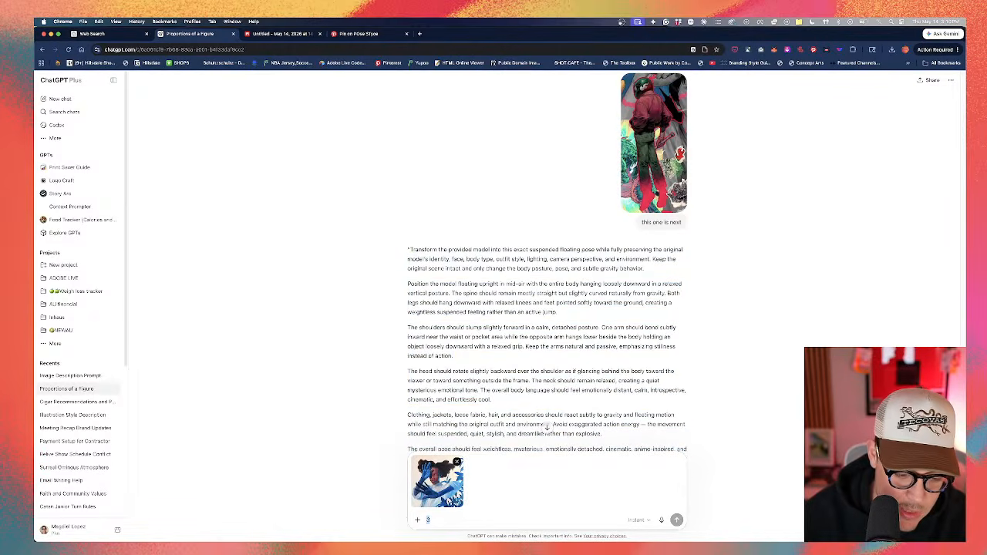
pyautogui.press('BackSpace')
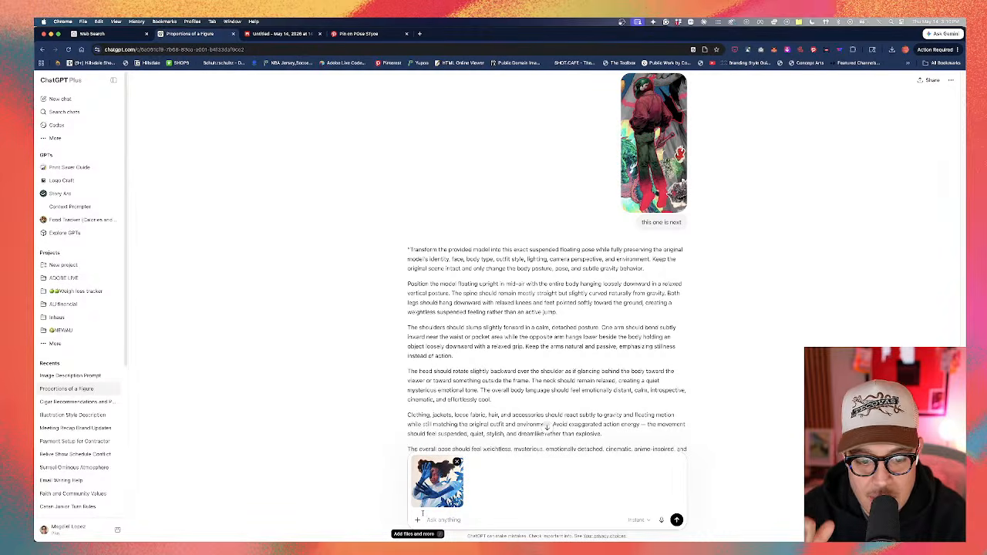
pyautogui.press('Return')
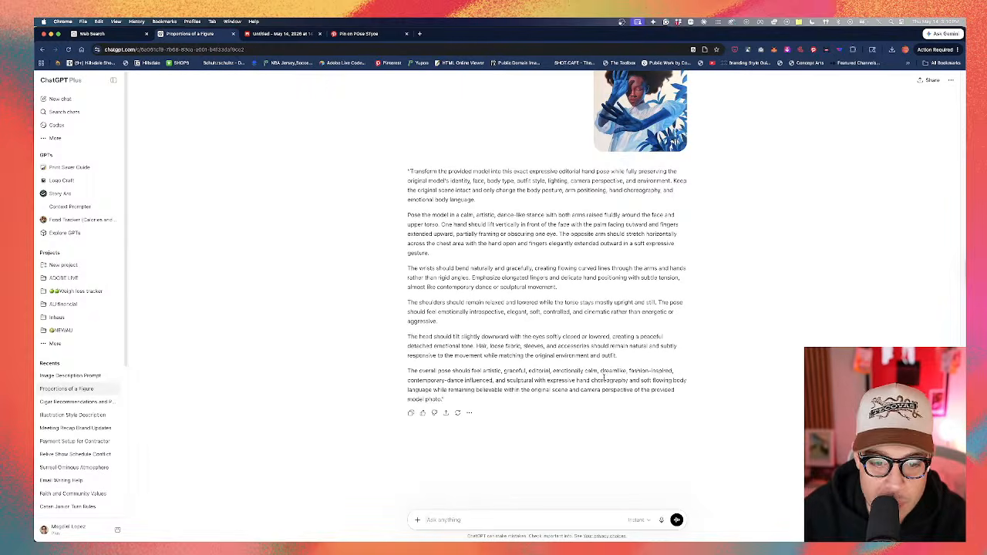
# Copy ChatGPT's expressive hand-pose prompt and clear the old prompt from Generate image on the Firefly board
pyautogui.moveTo(443, 400); pyautogui.dragTo(409, 172)
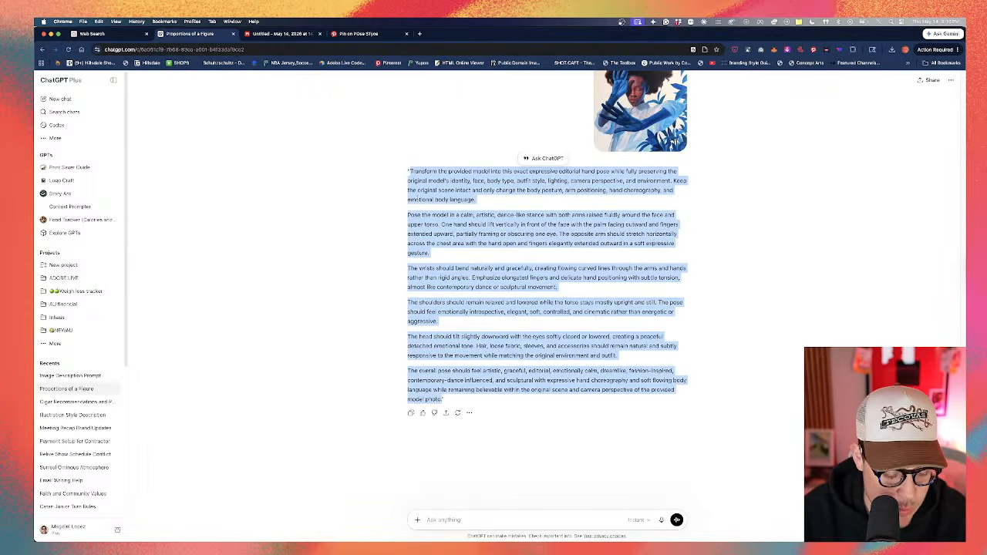
pyautogui.click(278, 33)
pyautogui.click(371, 268)
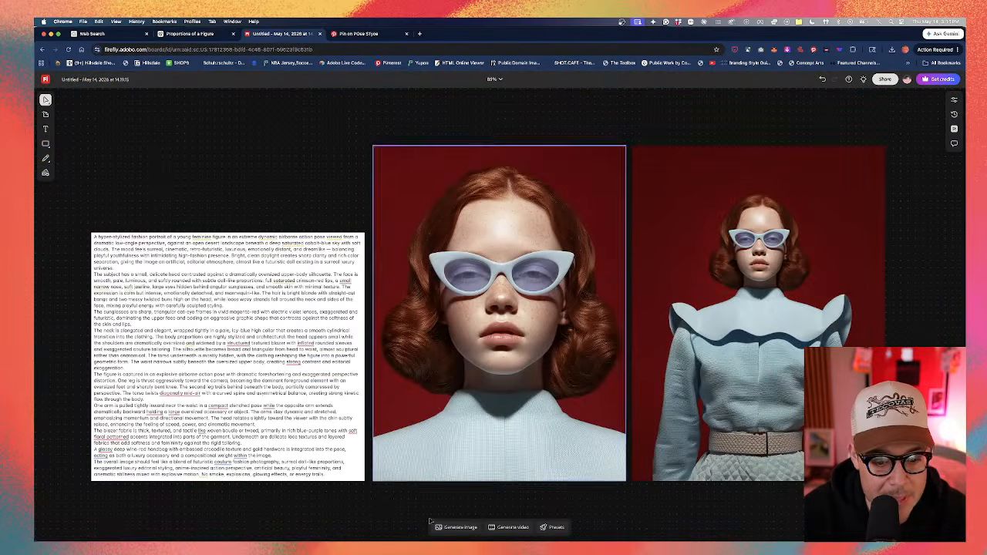
pyautogui.click(454, 526)
pyautogui.hotkey('ctrl', 'a')
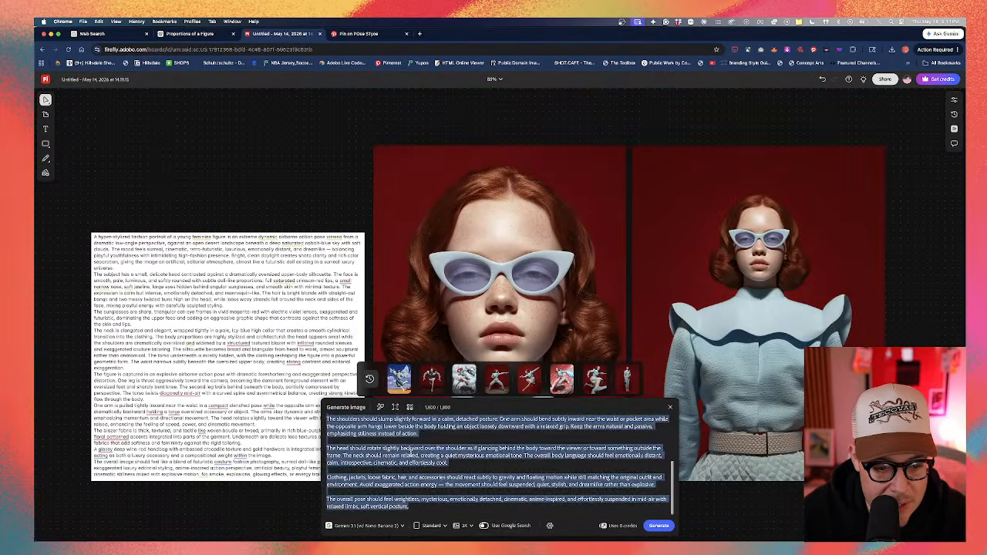
pyautogui.press('BackSpace')
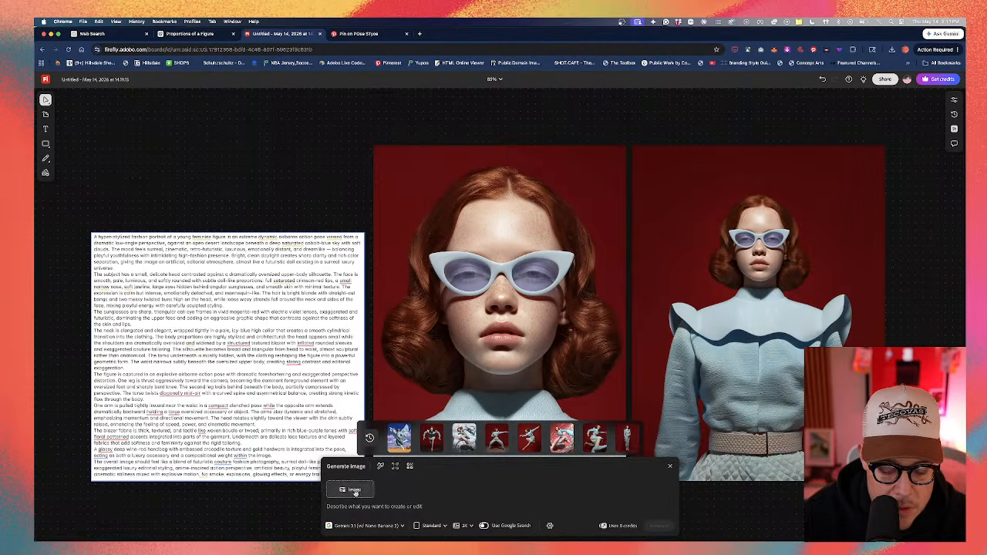
# Move the text block higher on the board and sample the half-length portrait with the ruffled blue top as the image reference
pyautogui.click(373, 481)
pyautogui.moveTo(288, 266); pyautogui.dragTo(287, 182)
pyautogui.click(361, 491)
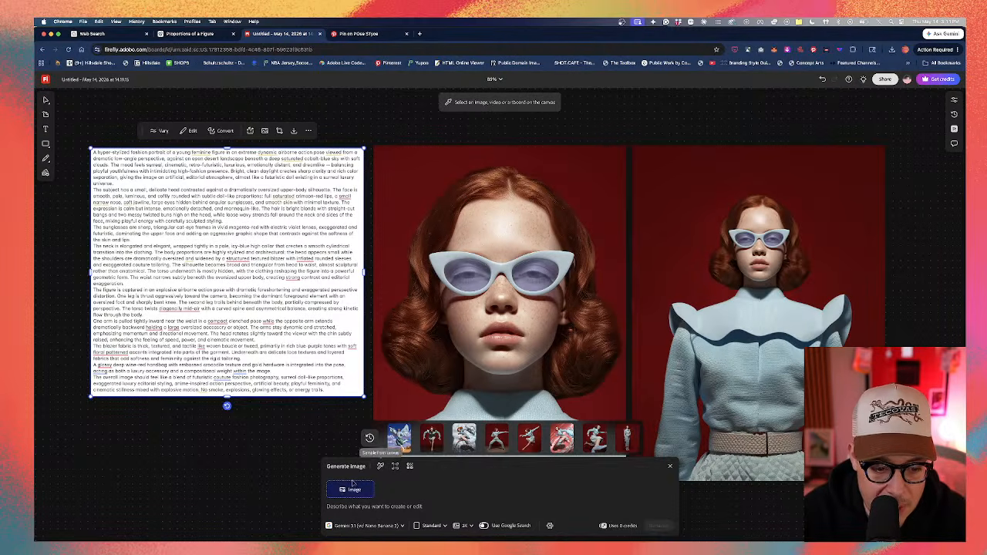
pyautogui.click(733, 328)
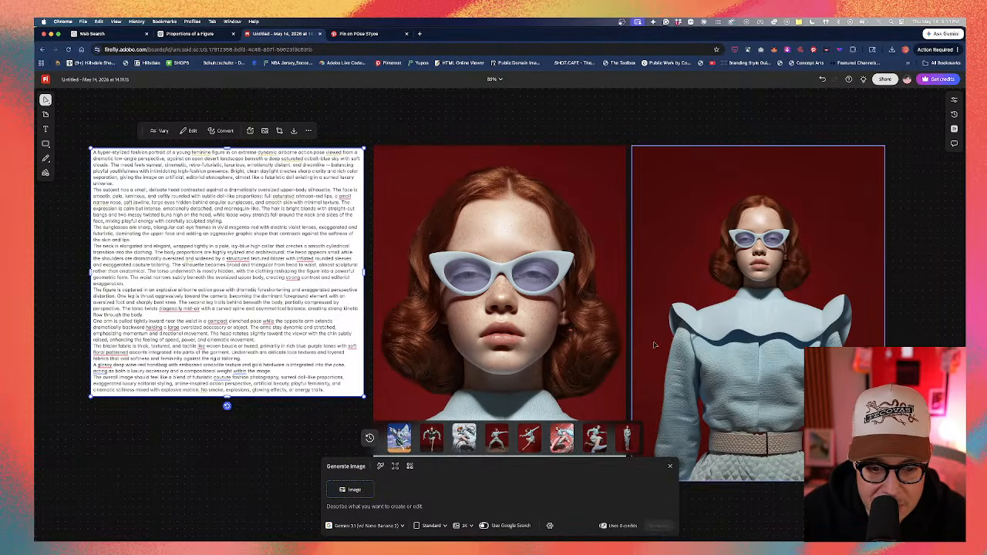
pyautogui.hscroll(2, 650, 360)
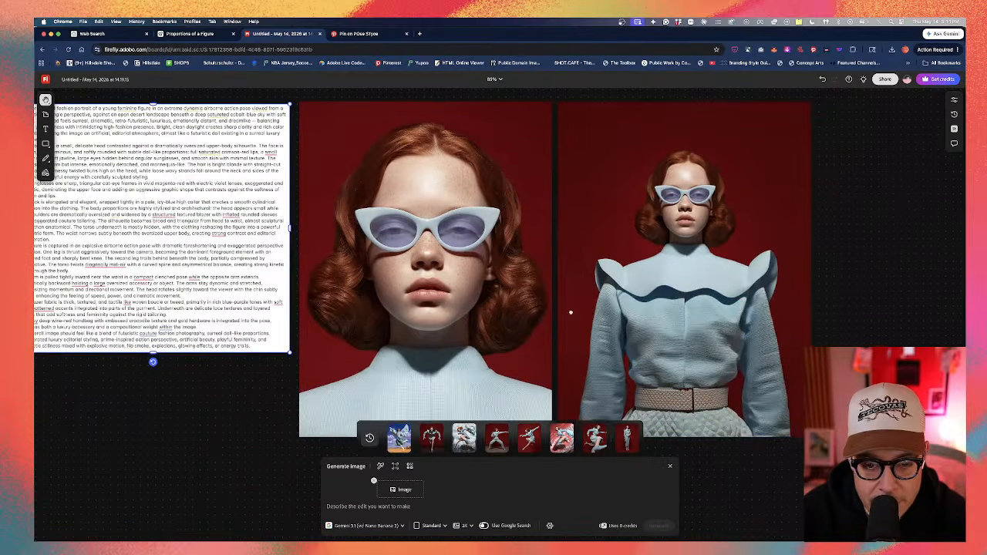
# Use the copied expressive hand-pose prompt with the half-length portrait reference and generate the image in Firefly, checking the prompt against the ChatGPT chat
pyautogui.hscroll(1, 650, 360)
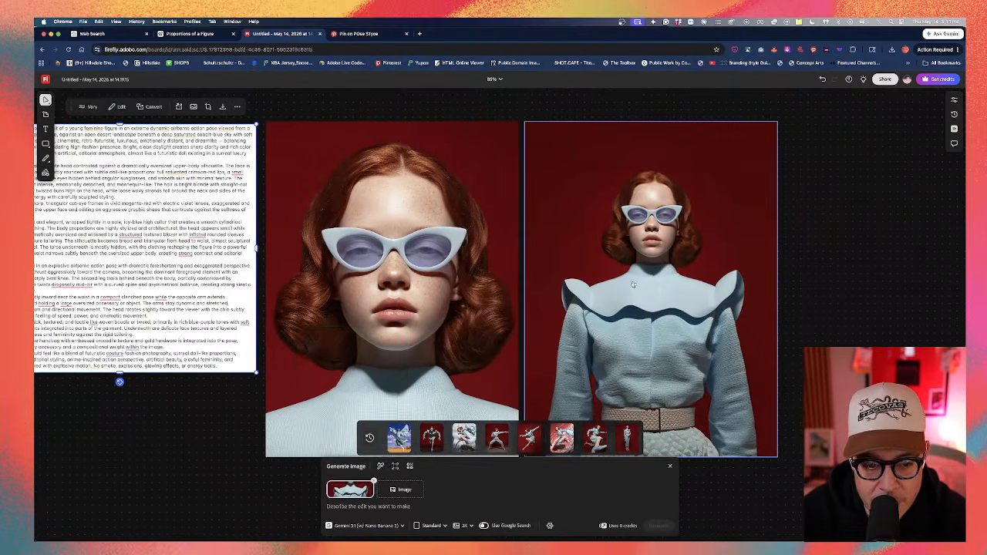
pyautogui.click(354, 507)
pyautogui.press('super+v')
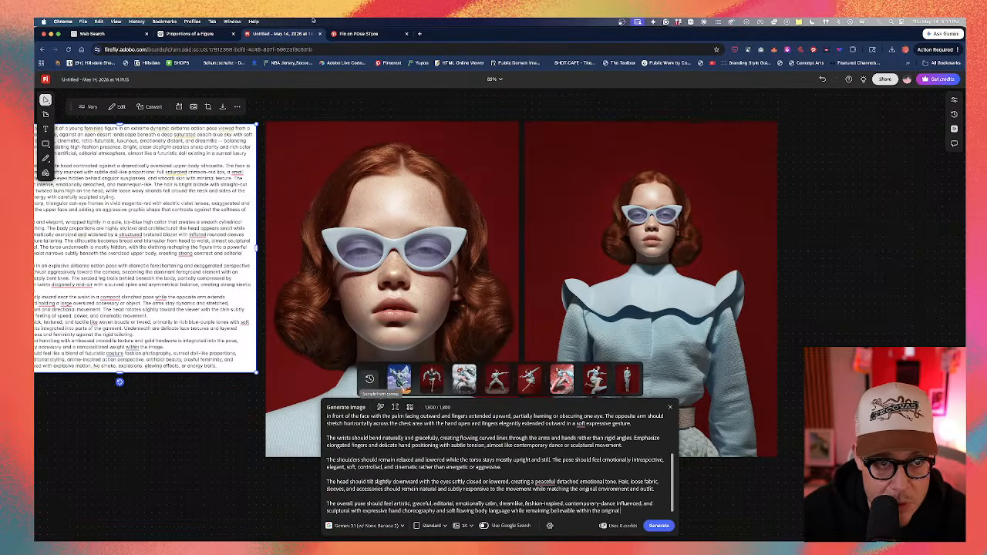
pyautogui.click(190, 34)
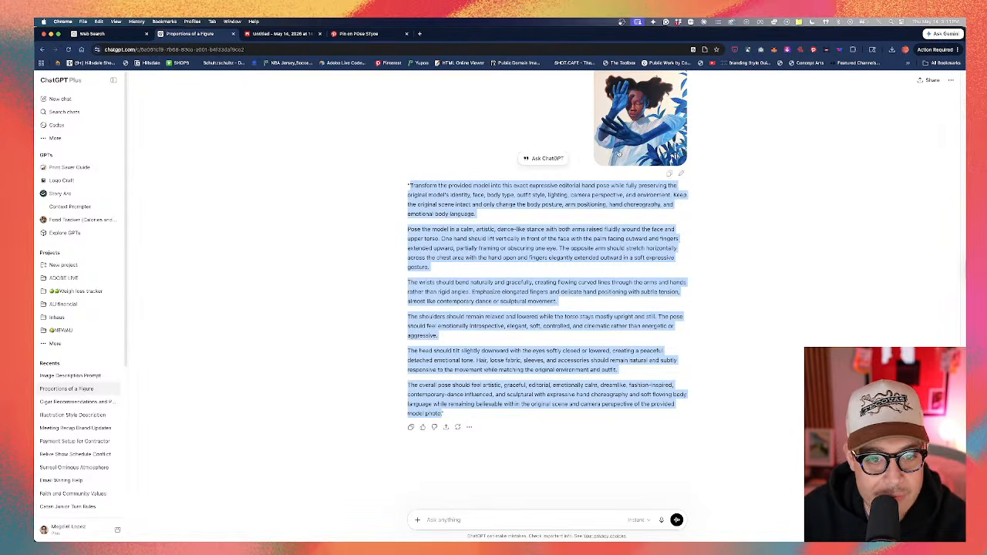
pyautogui.click(428, 283)
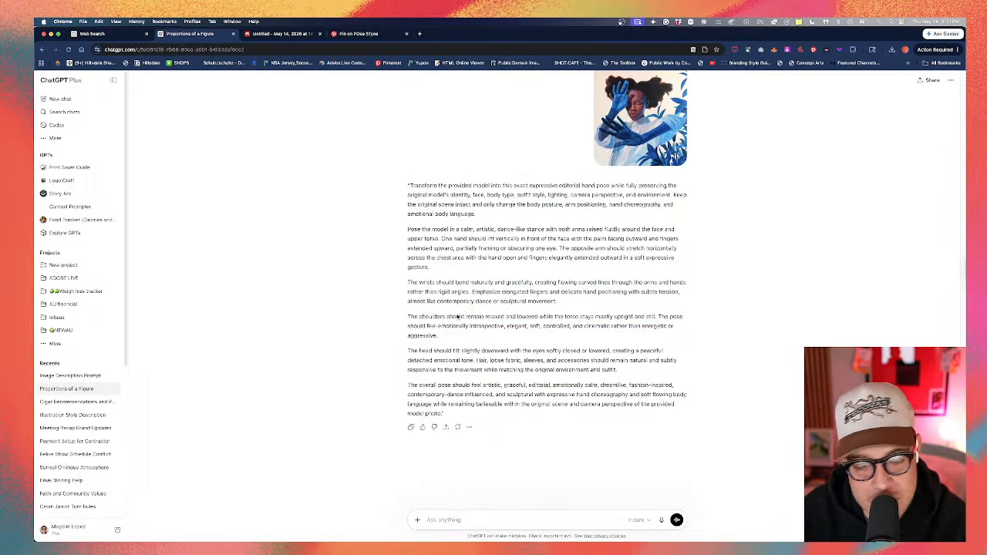
pyautogui.click(304, 31)
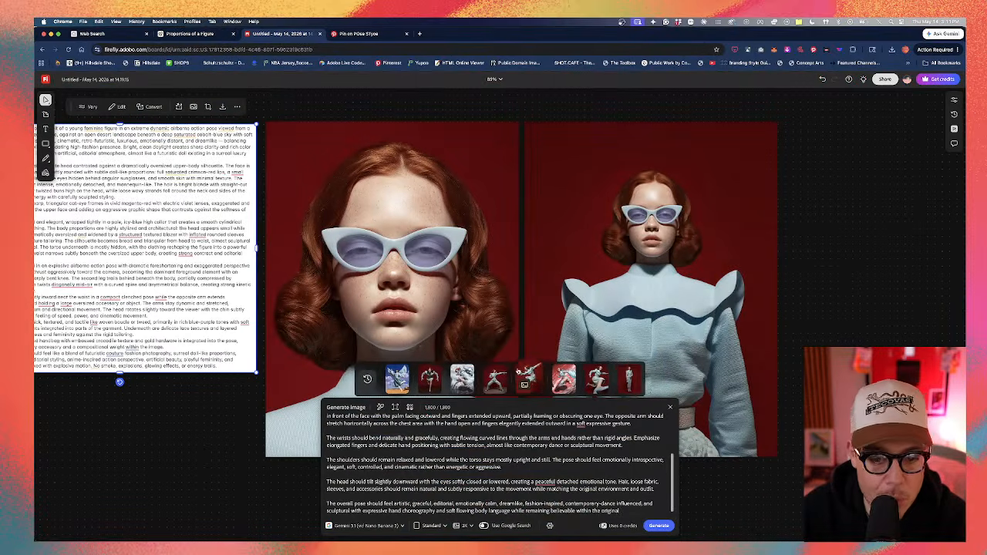
pyautogui.scroll(-1, 501, 312)
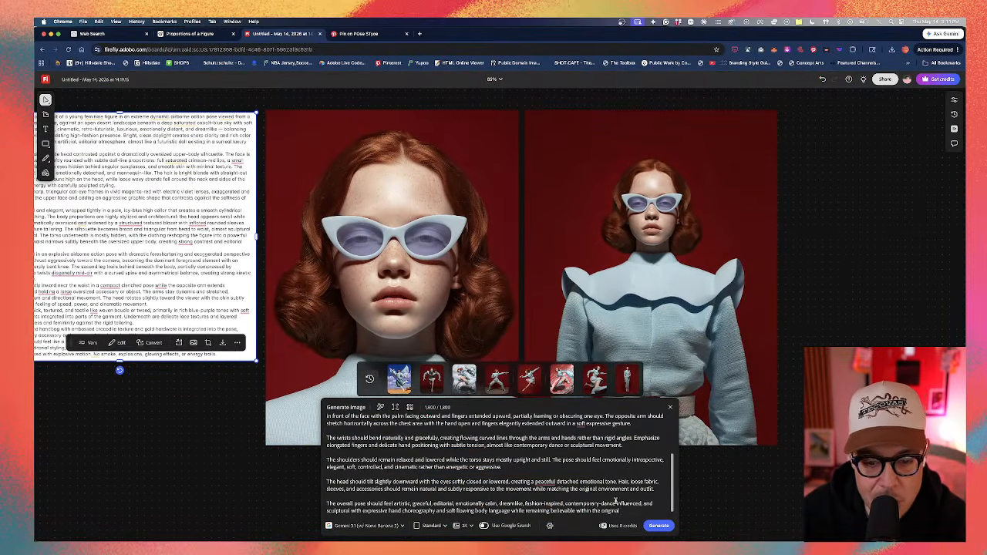
pyautogui.click(659, 529)
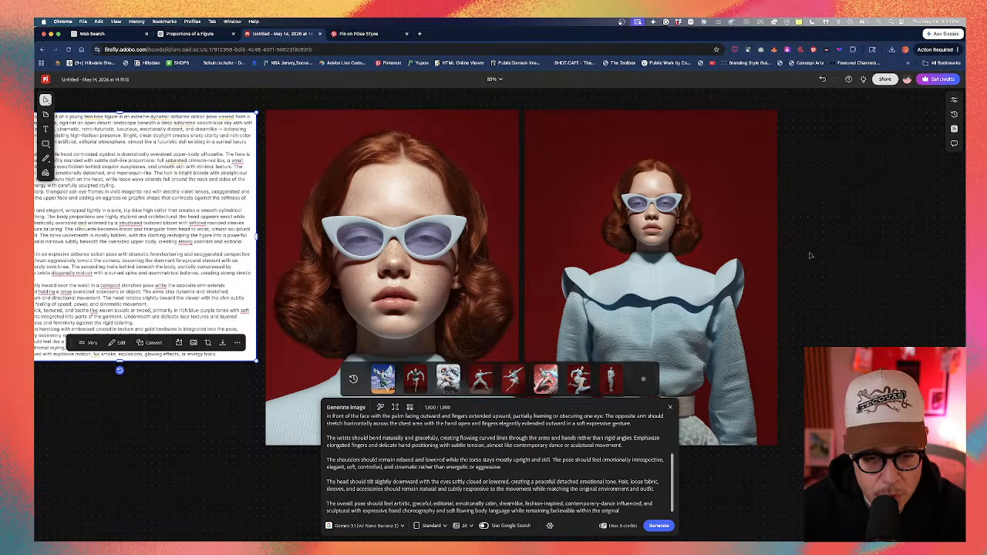
# Leave the Pinterest pin and look back through the earlier pose references and prompts in the Proportions of a Figure chat
pyautogui.click(358, 34)
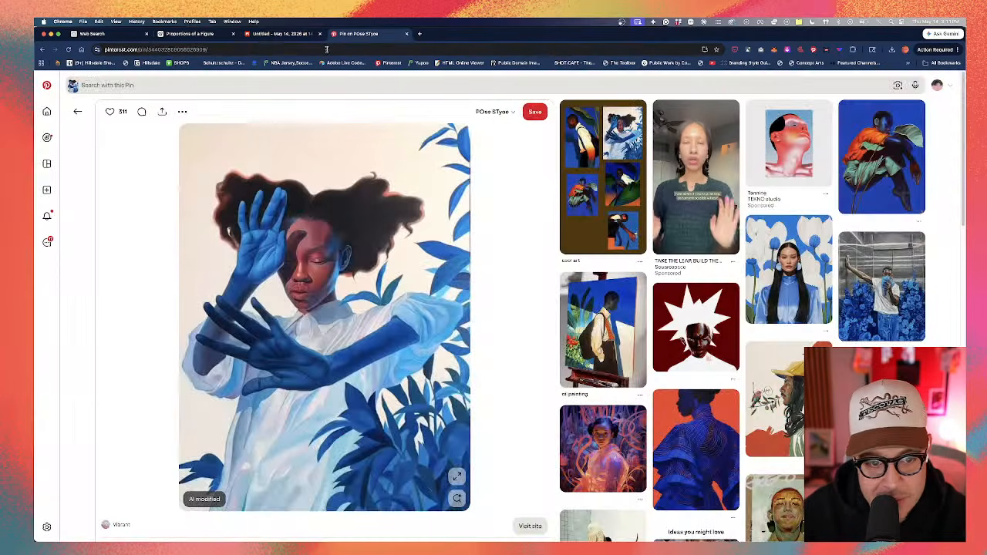
pyautogui.click(79, 113)
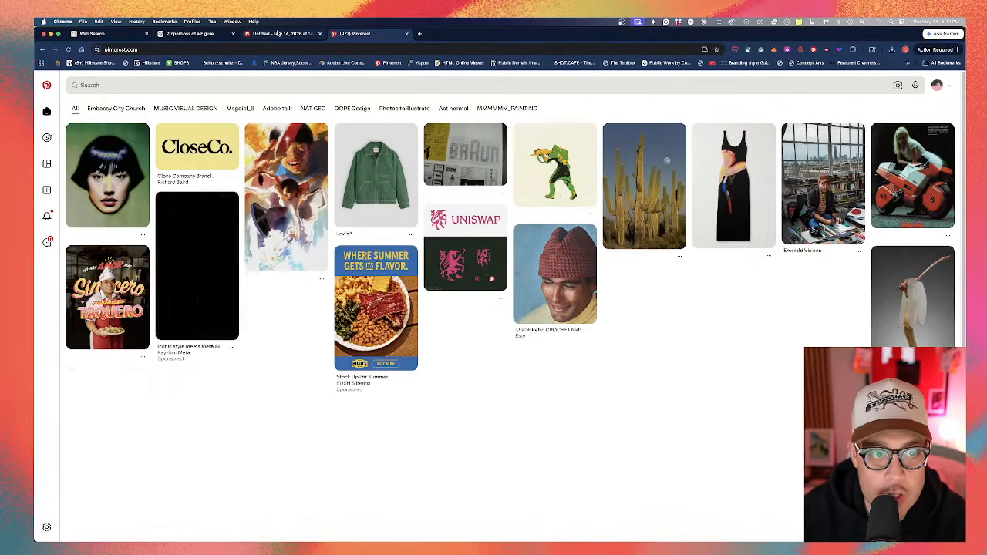
pyautogui.click(277, 34)
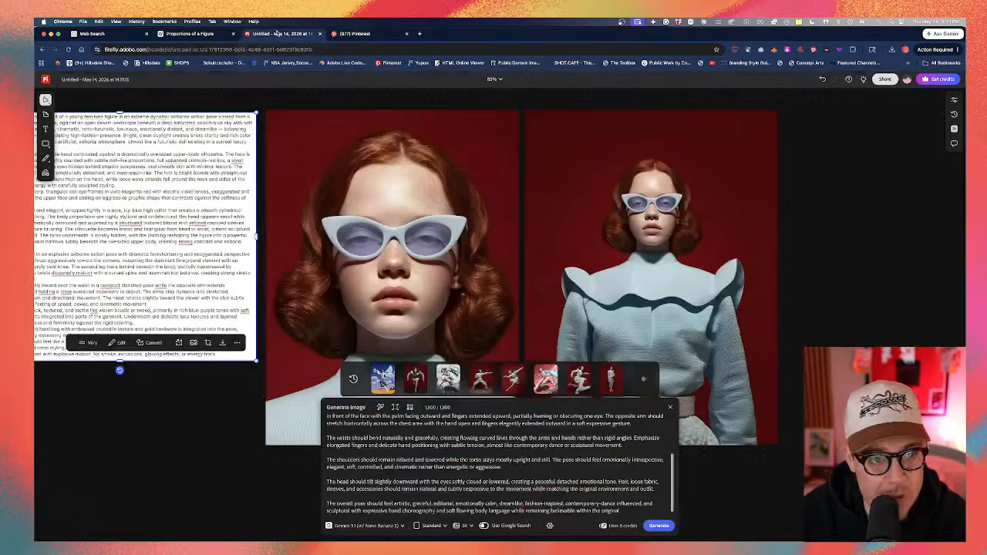
pyautogui.click(344, 34)
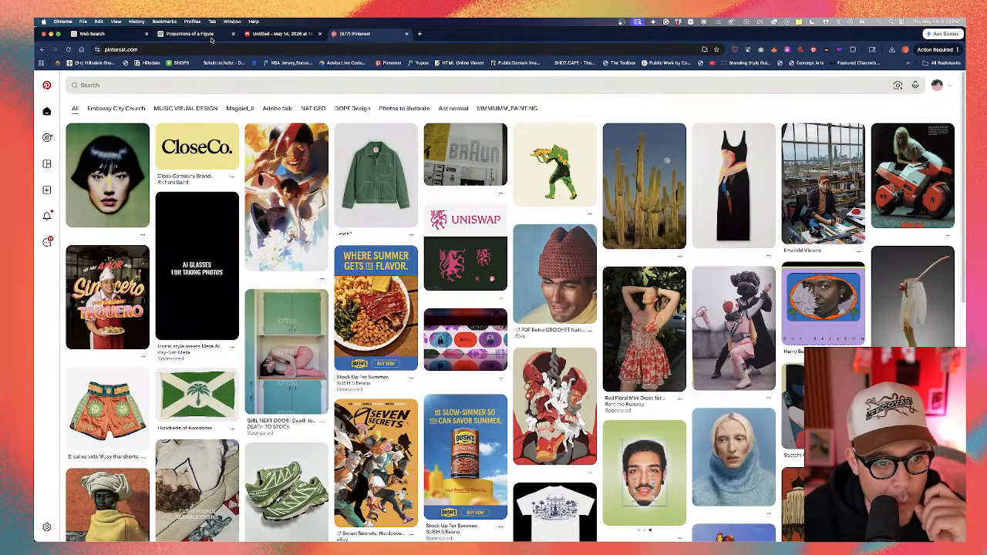
pyautogui.click(189, 34)
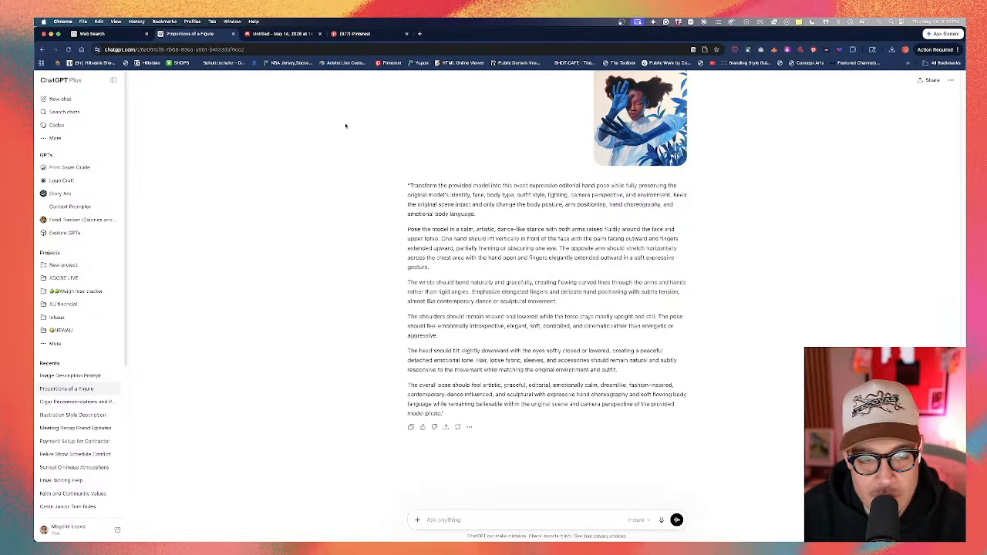
pyautogui.scroll(15, 498, 282)
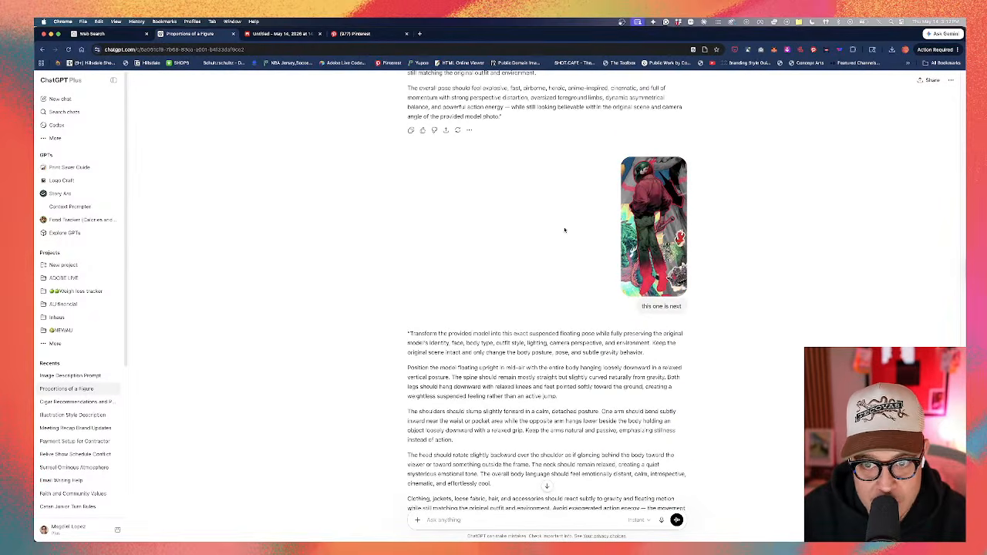
pyautogui.scroll(10, 614, 258)
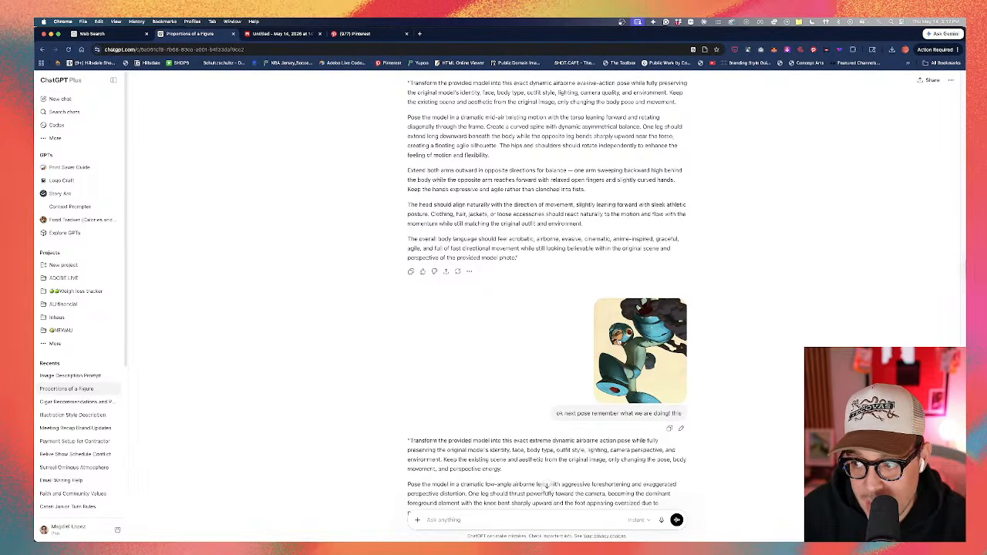
pyautogui.click(344, 34)
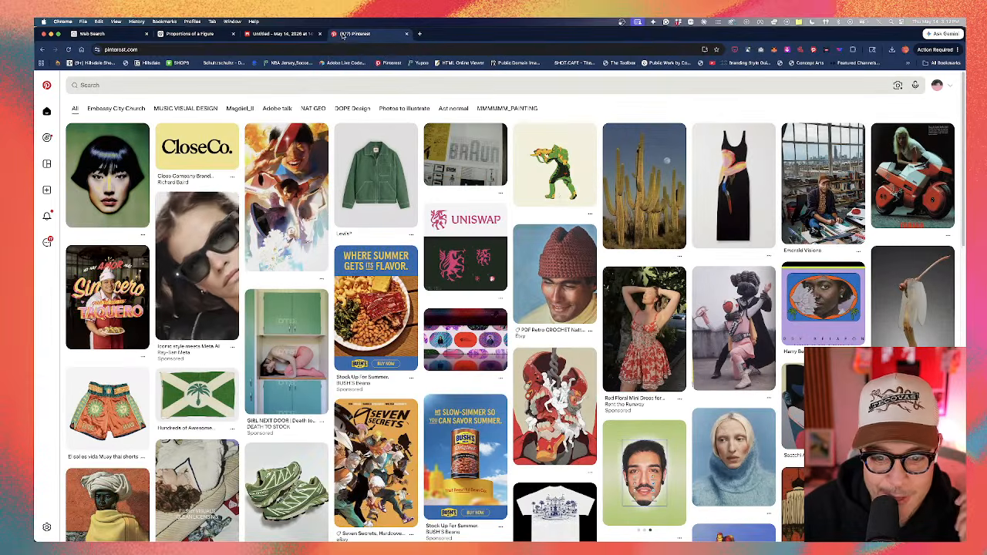
# Place the newly generated raised-arm pose on the Firefly board and position it beside the half-length portrait
pyautogui.click(273, 34)
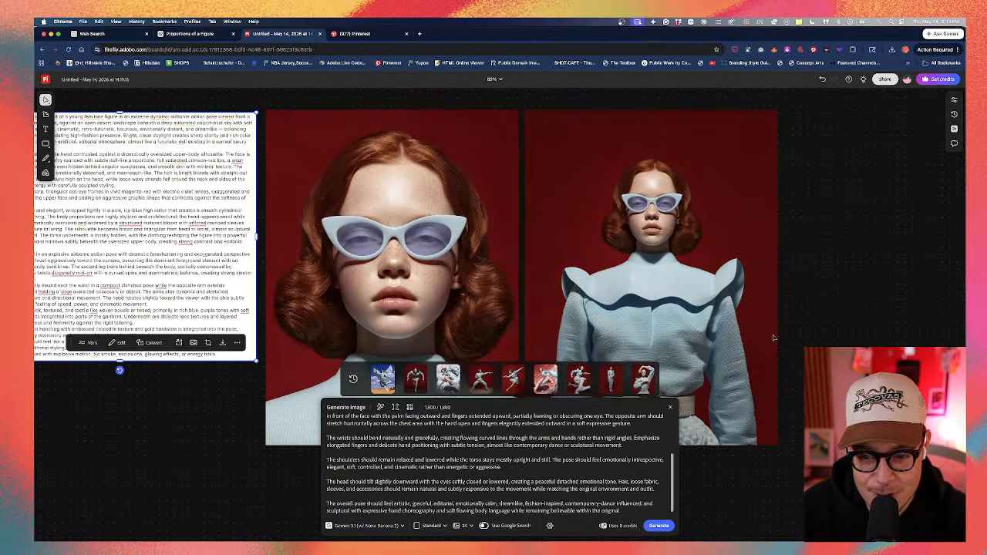
pyautogui.click(654, 372)
pyautogui.moveTo(921, 251); pyautogui.dragTo(658, 161)
pyautogui.hscroll(3, 848, 258)
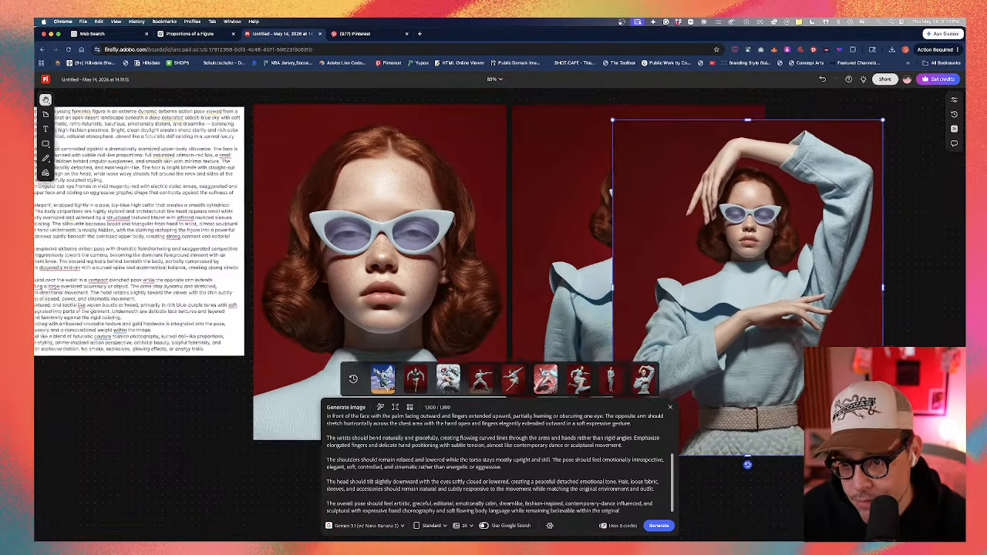
pyautogui.click(851, 261)
pyautogui.scroll(1, 800, 265)
pyautogui.moveTo(645, 248); pyautogui.dragTo(759, 274)
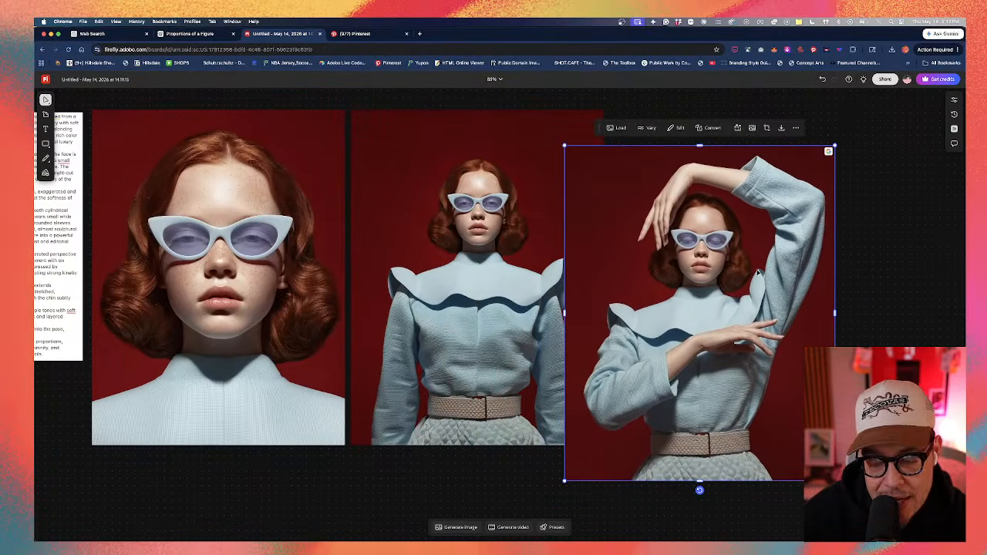
# Open the painting with raised blue hands in the Proportions of a Figure chat in ChatGPT and copy the image
pyautogui.click(348, 34)
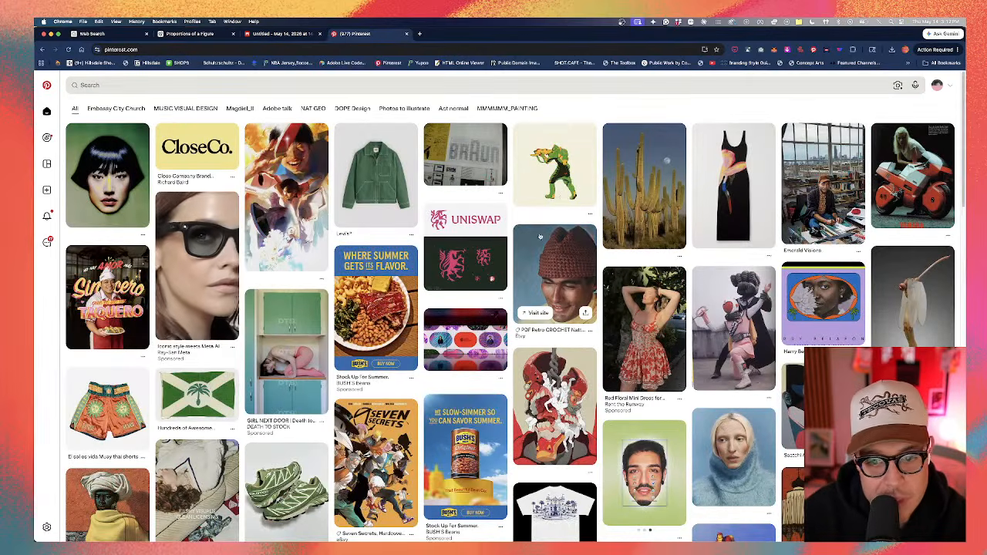
pyautogui.hotkey('ctrl', 'shift', 'Tab')
pyautogui.hotkey('ctrl', 'shift', 'Tab')
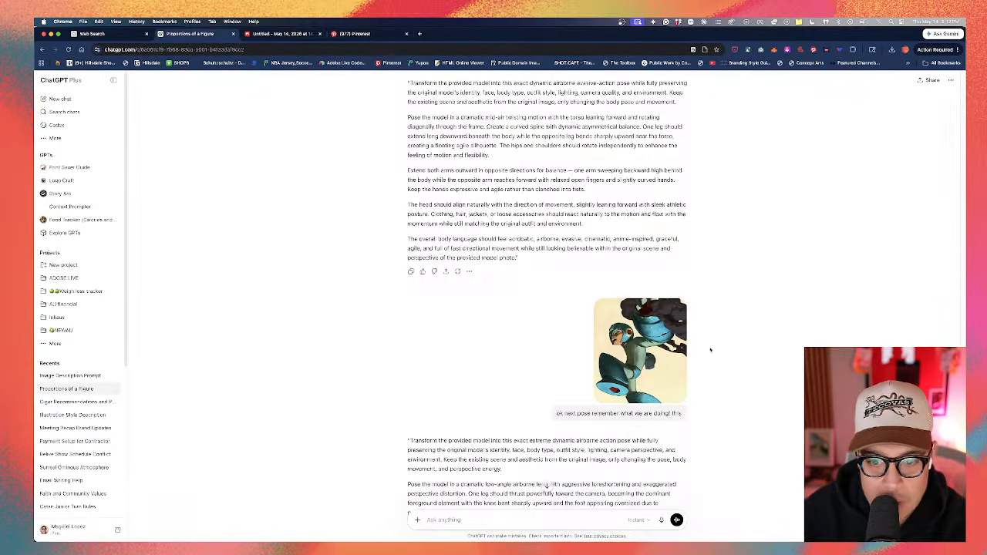
pyautogui.scroll(-20, 663, 354)
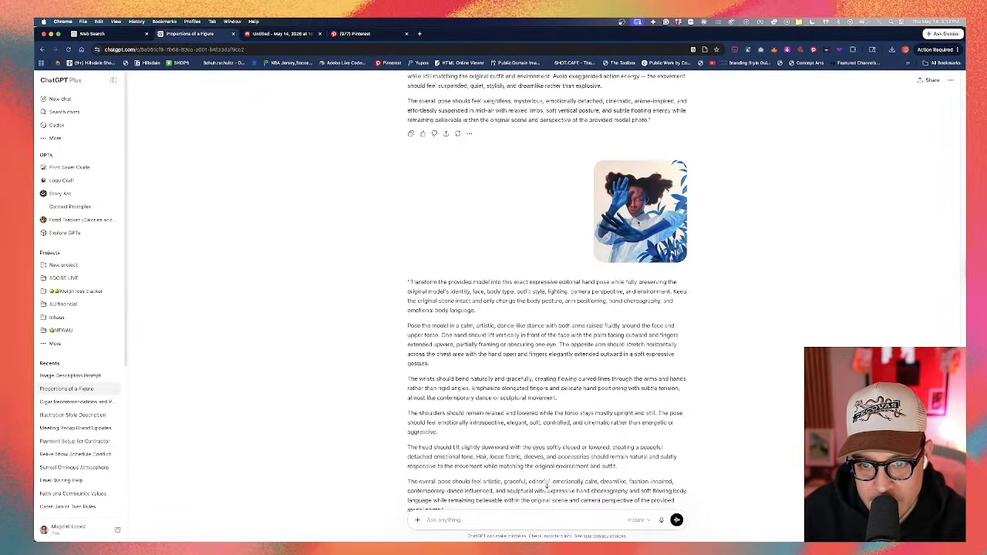
pyautogui.click(640, 212)
pyautogui.rightClick(516, 267)
pyautogui.click(546, 287)
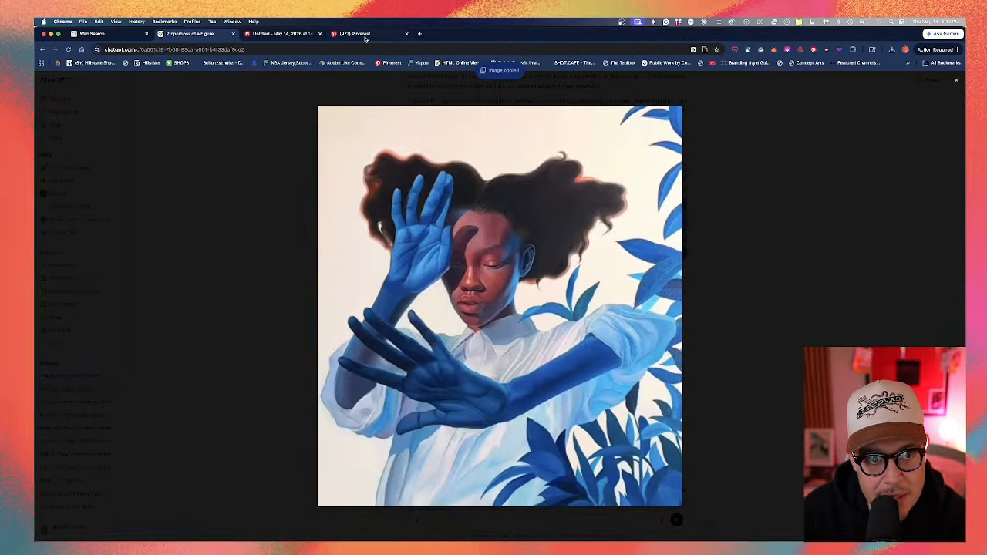
# Paste the painting onto the Firefly board, shrink it and arrange it between the half-length portrait and the raised-arm pose
pyautogui.click(279, 33)
pyautogui.click(528, 240)
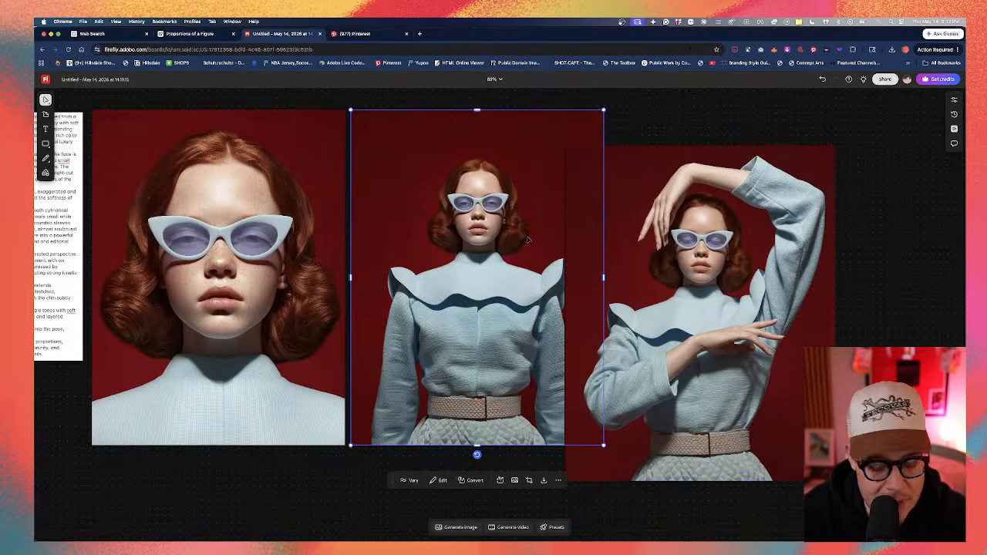
pyautogui.press('super+v')
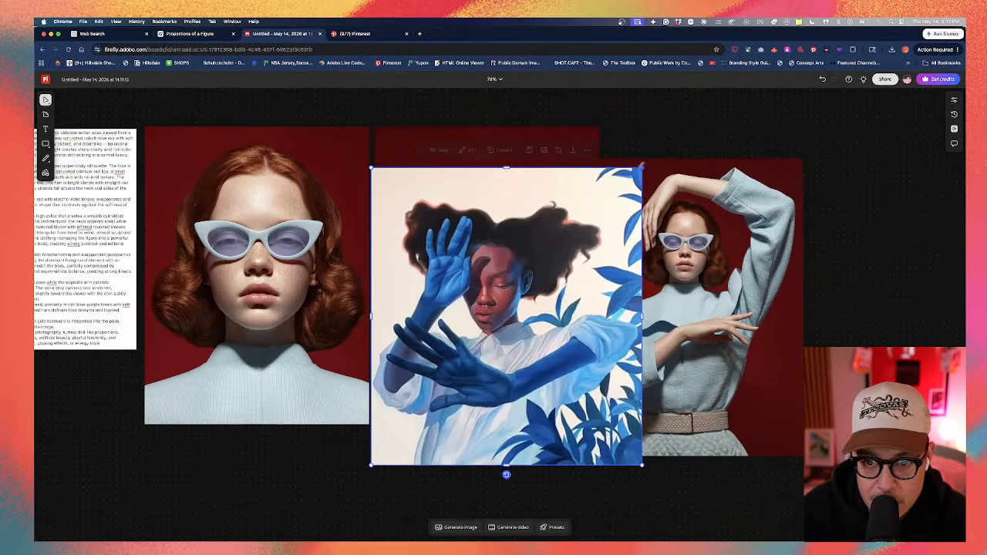
pyautogui.moveTo(643, 166); pyautogui.dragTo(521, 302)
pyautogui.moveTo(468, 367); pyautogui.dragTo(586, 199)
pyautogui.moveTo(683, 262); pyautogui.dragTo(663, 269)
pyautogui.keyDown('shift'); pyautogui.click(554, 260); pyautogui.keyUp('shift')
pyautogui.click(831, 222)
pyautogui.moveTo(818, 214); pyautogui.dragTo(729, 215)
pyautogui.moveTo(623, 235); pyautogui.dragTo(668, 248)
pyautogui.click(787, 230)
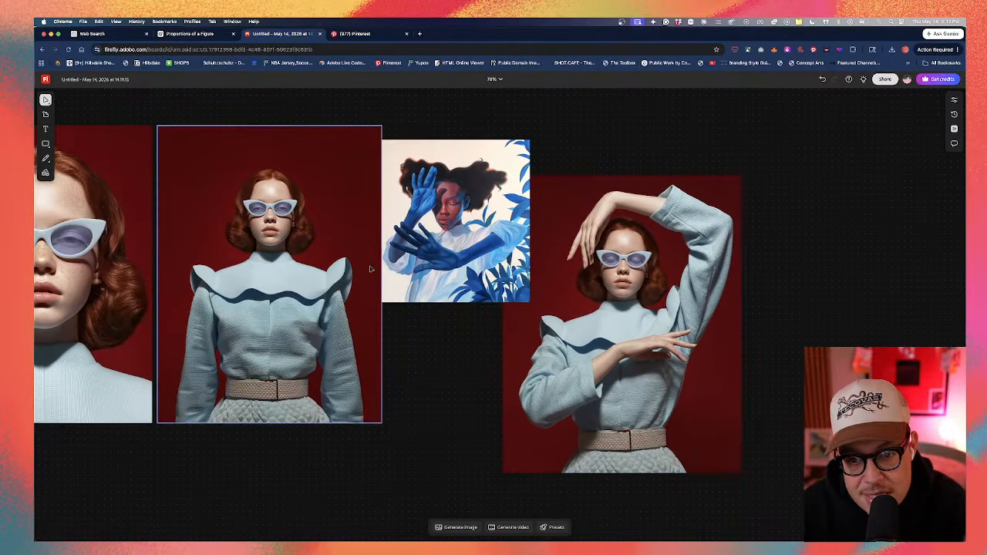
# Generate another version of the hand pose with the same prompt in Generate image
pyautogui.click(461, 528)
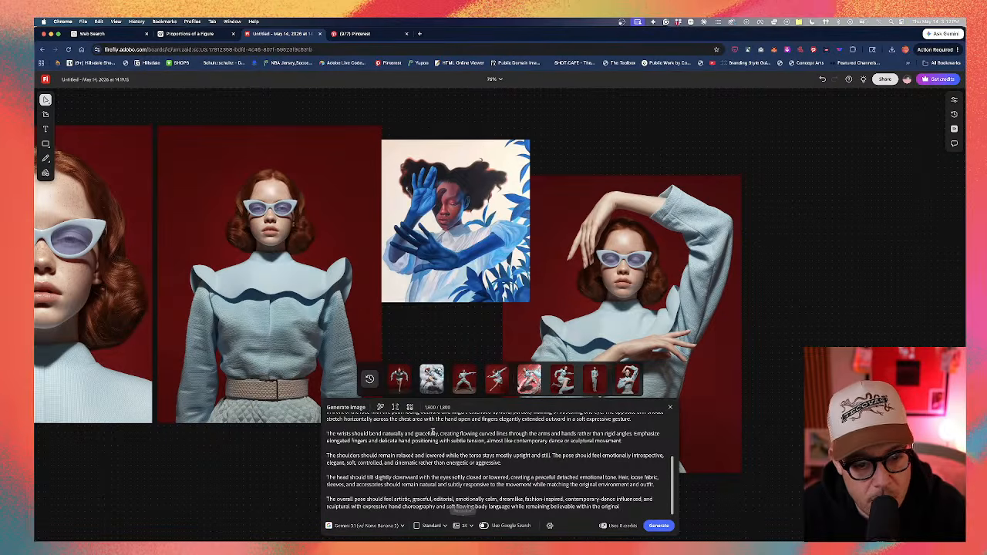
pyautogui.click(650, 527)
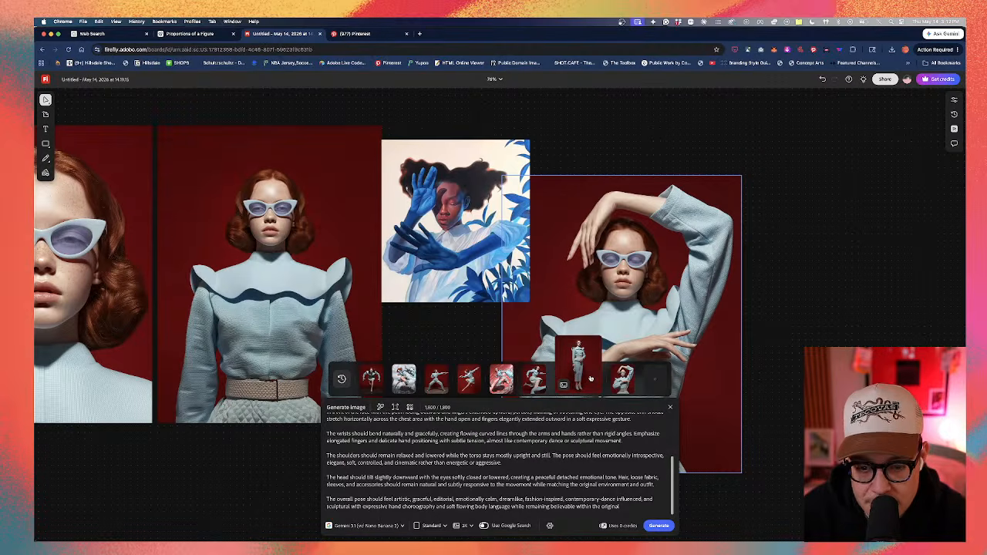
pyautogui.click(770, 282)
# Examine the earlier generated poses on the board, including the floating, forward-crouching and foreshortened running figures
pyautogui.moveTo(779, 274); pyautogui.dragTo(381, 354)
pyautogui.hscroll(5, 381, 354)
pyautogui.scroll(4, 381, 354)
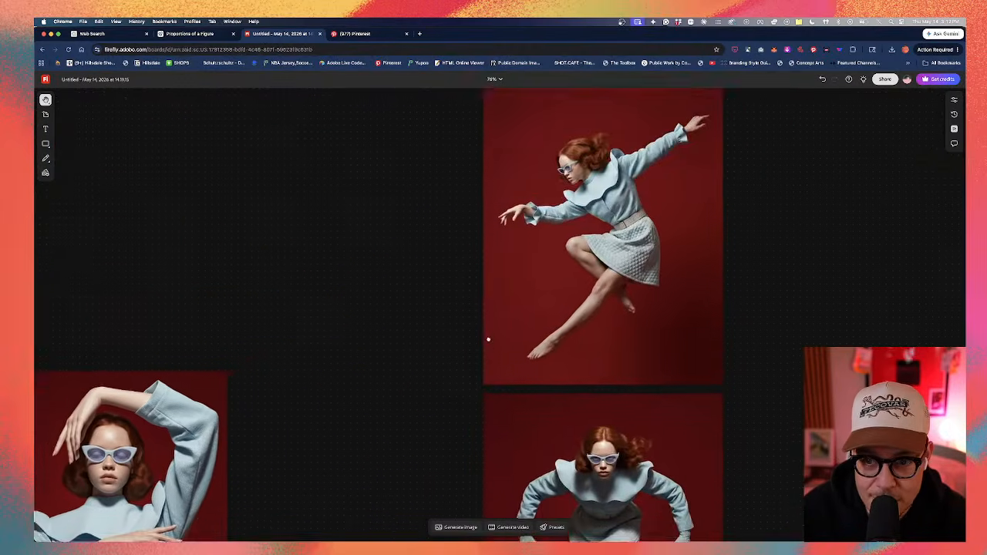
pyautogui.scroll(-6, 500, 377)
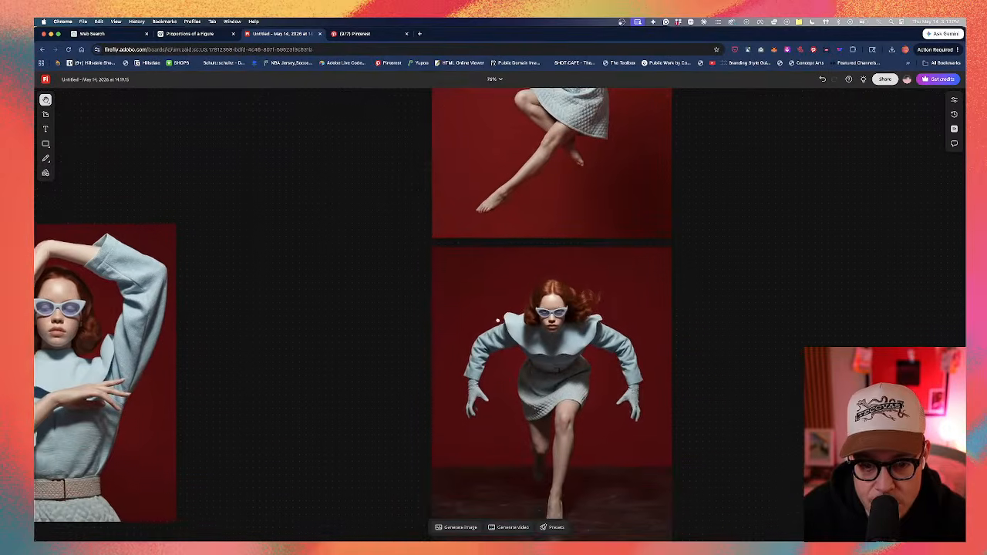
pyautogui.scroll(-3, 554, 399)
pyautogui.scroll(8, 554, 399)
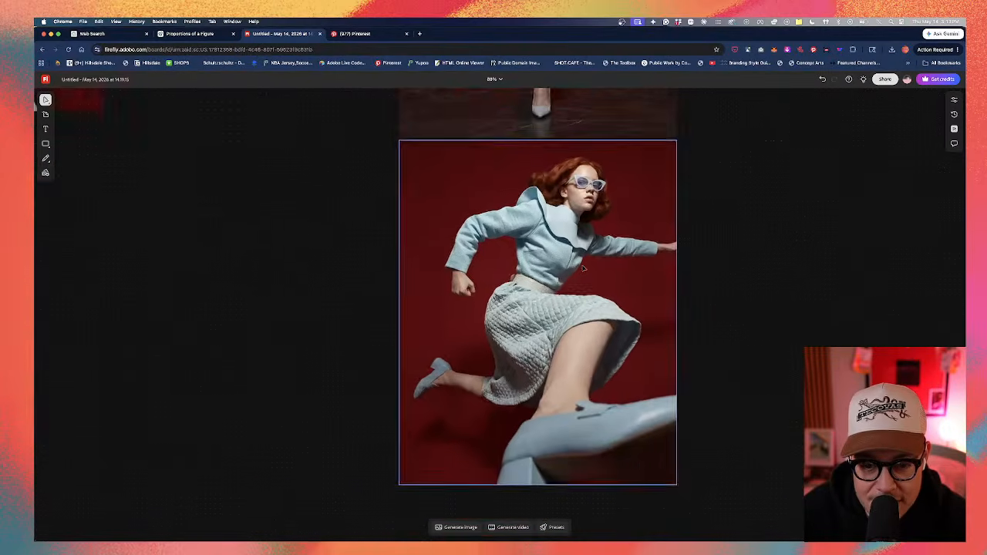
pyautogui.scroll(4, 558, 266)
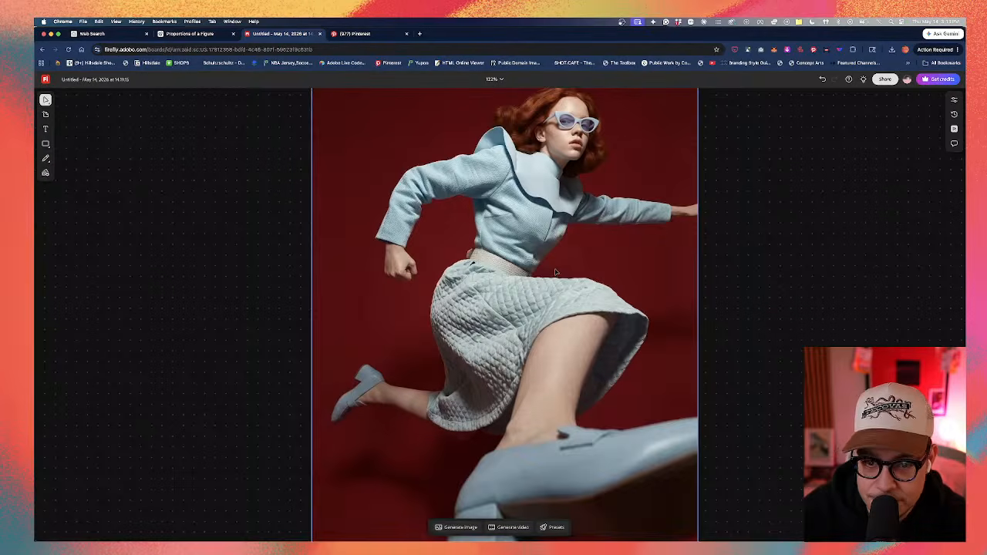
pyautogui.scroll(-2, 443, 311)
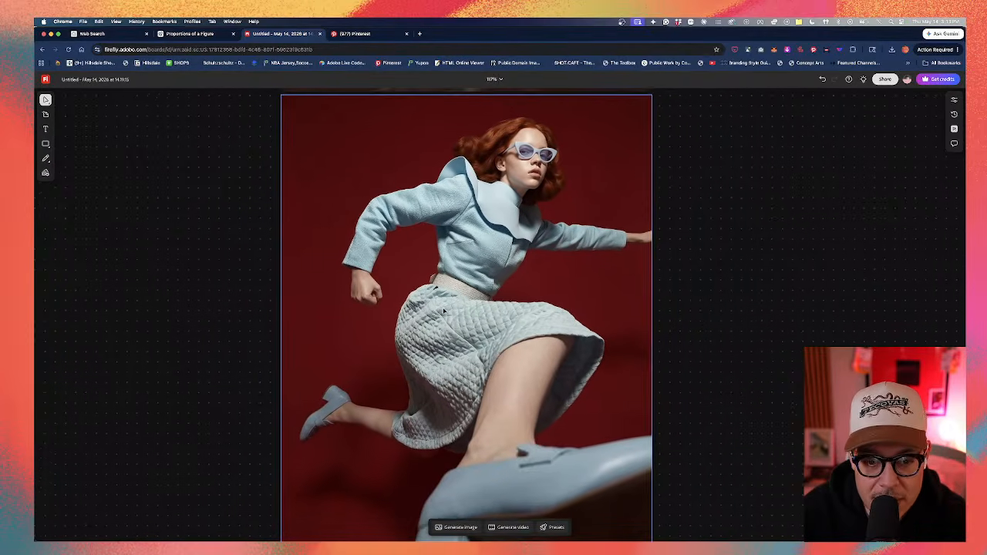
# Load the foreshortened running pose into Generate image, select its whole prompt for review, and deselect the image
pyautogui.click(445, 314)
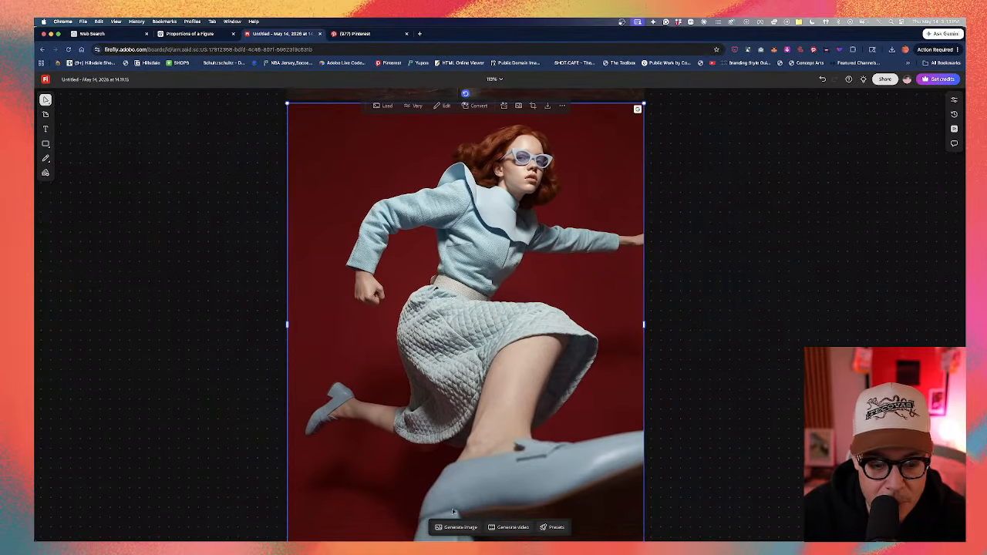
pyautogui.click(383, 105)
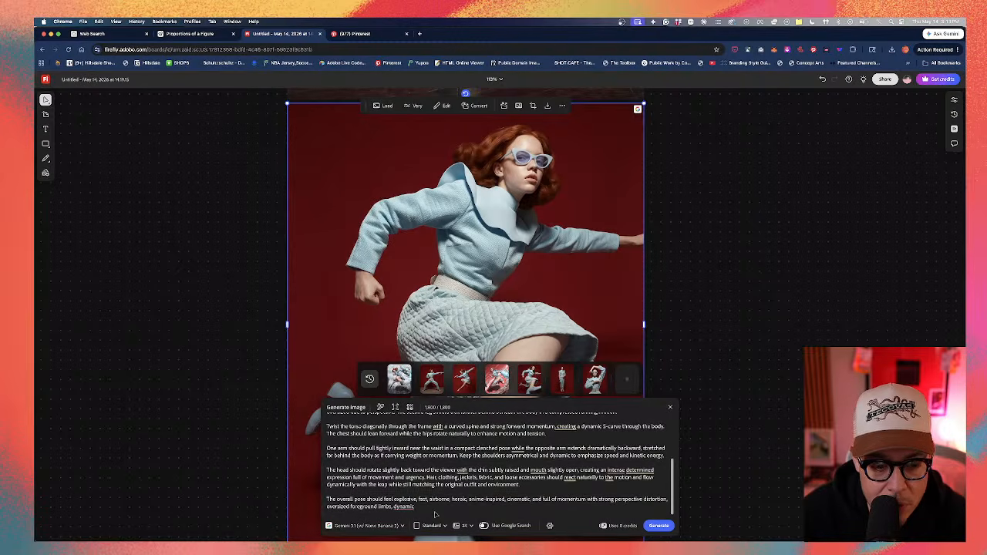
pyautogui.moveTo(425, 506); pyautogui.dragTo(327, 450)
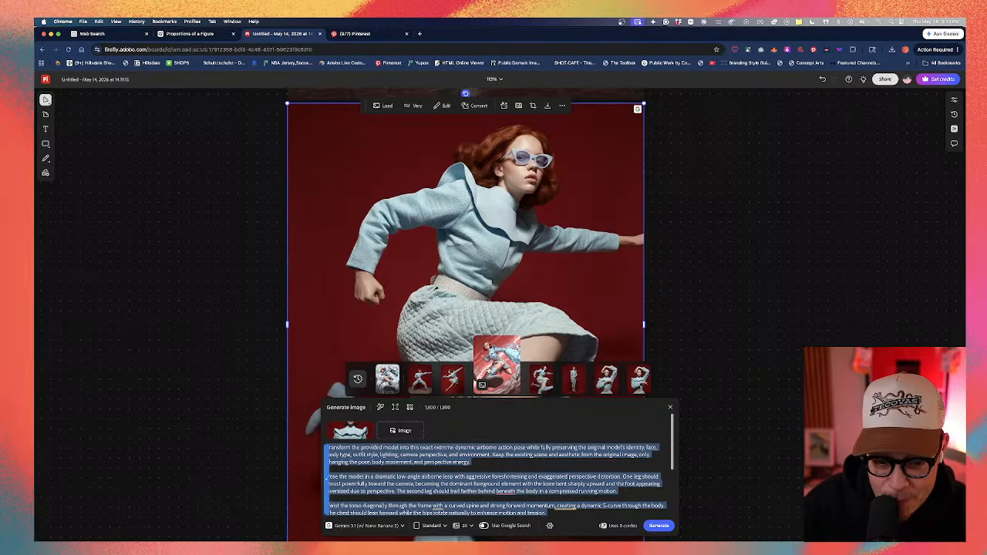
pyautogui.scroll(-3, 491, 370)
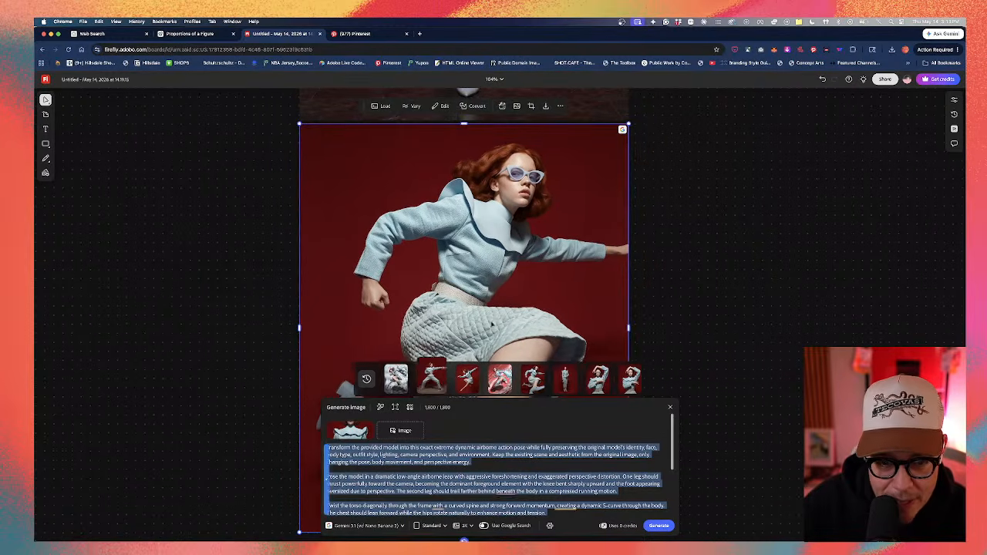
pyautogui.click(679, 278)
# Examine the generated forward-crouching and floating poses on the board up close
pyautogui.scroll(-10, 655, 316)
pyautogui.scroll(10, 576, 330)
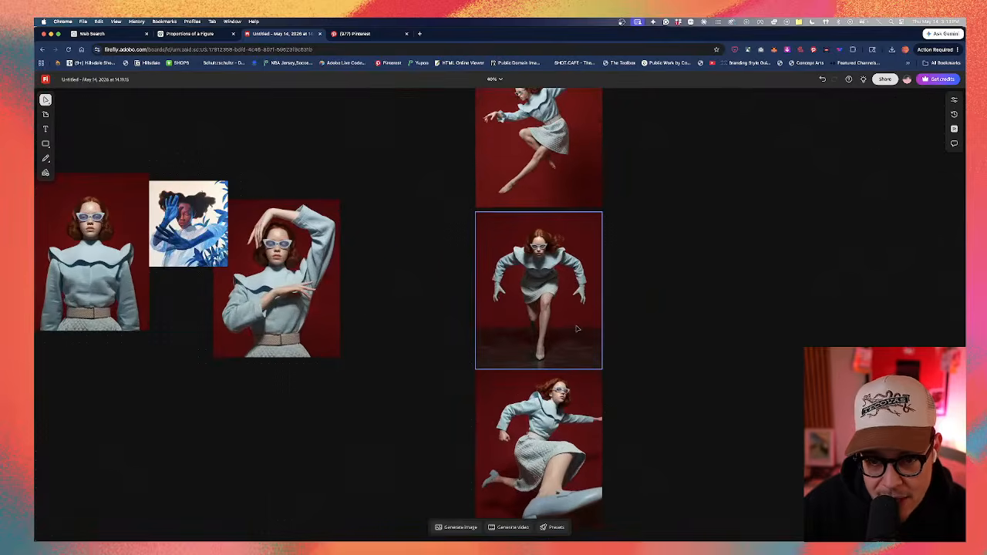
pyautogui.scroll(-5, 529, 299)
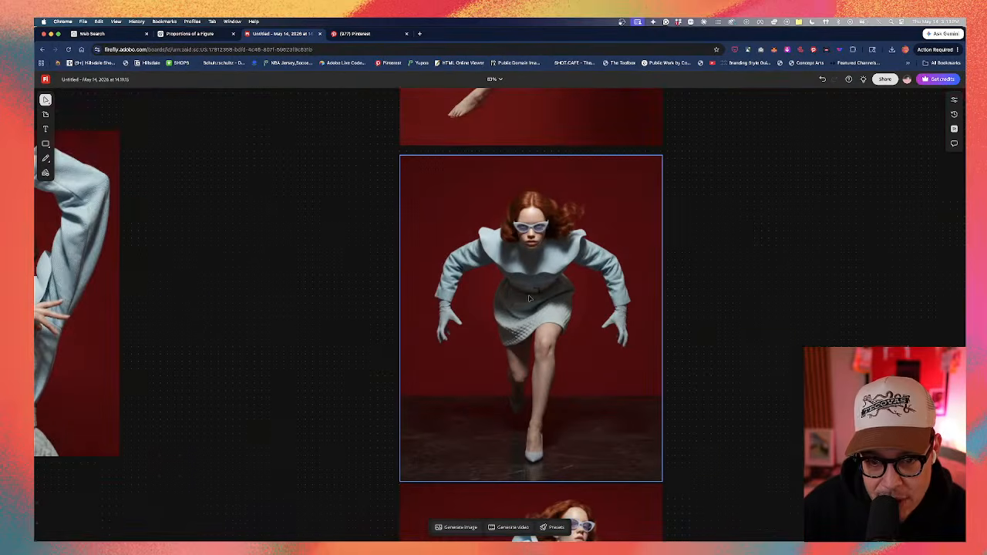
pyautogui.scroll(2, 569, 249)
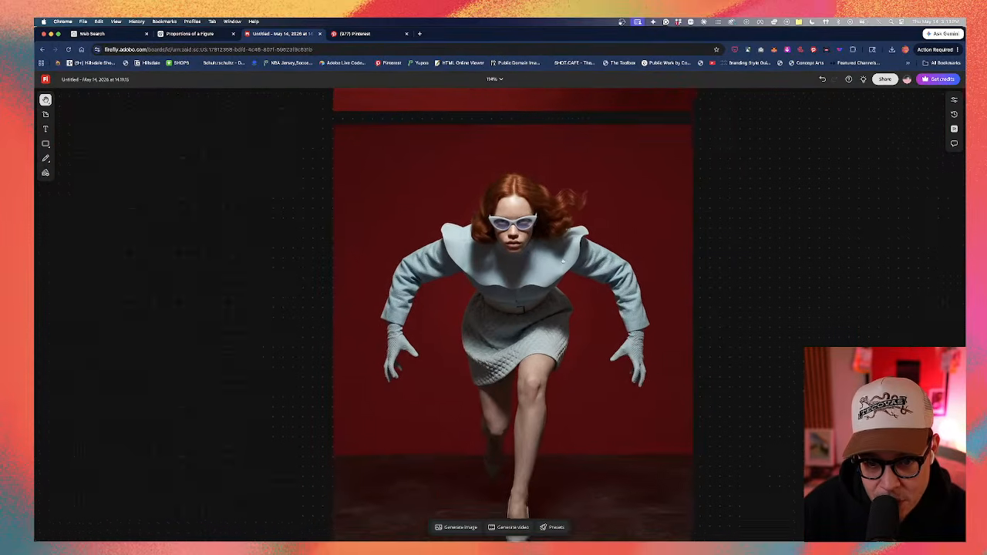
pyautogui.scroll(10, 568, 249)
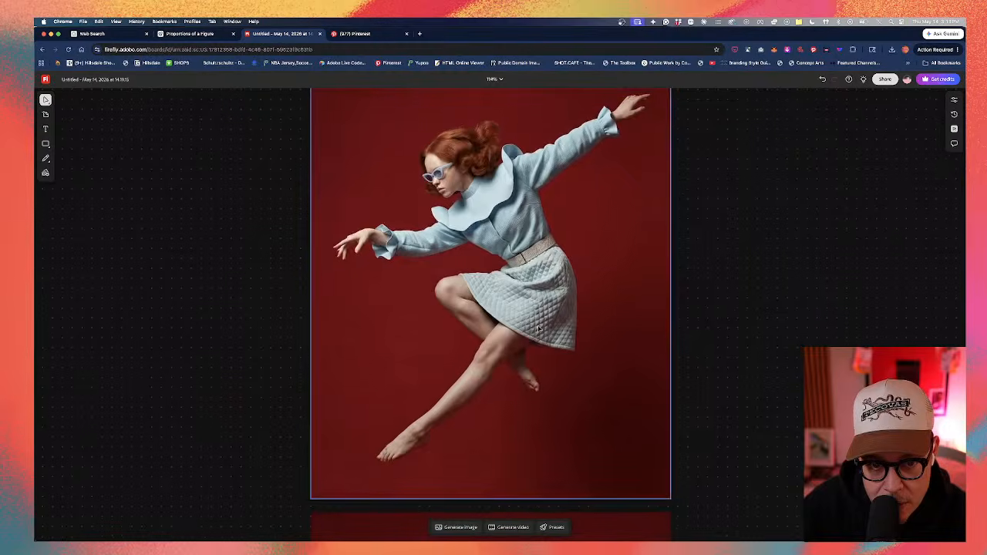
pyautogui.scroll(-5, 539, 329)
pyautogui.moveTo(542, 368); pyautogui.dragTo(543, 255)
pyautogui.scroll(-4, 543, 255)
pyautogui.moveTo(570, 291); pyautogui.dragTo(578, 266)
# Move the blue-handed painting away from the character portraits, undo the stray image move, and delete the painting from the board
pyautogui.moveTo(499, 333); pyautogui.dragTo(686, 268)
pyautogui.moveTo(345, 217); pyautogui.dragTo(567, 196)
pyautogui.moveTo(457, 254); pyautogui.dragTo(579, 299)
pyautogui.moveTo(300, 281); pyautogui.dragTo(300, 269)
pyautogui.press('super+z')
pyautogui.moveTo(614, 312); pyautogui.dragTo(471, 303)
pyautogui.scroll(-2, 567, 259)
pyautogui.moveTo(567, 258); pyautogui.dragTo(537, 266)
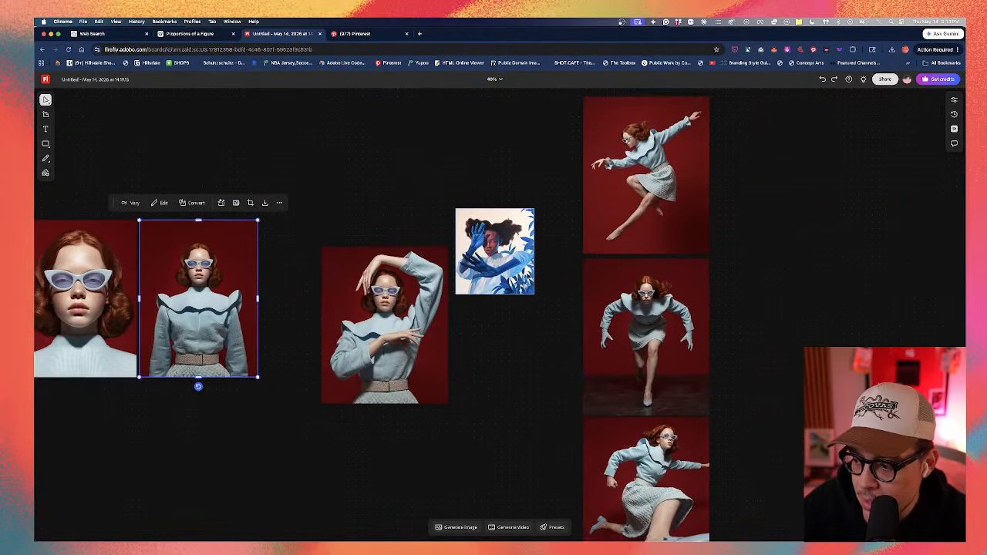
pyautogui.moveTo(523, 246); pyautogui.dragTo(767, 235)
pyautogui.press('Delete')
# Move the raised-arm pose right beside the column of floating, crouching and running poses
pyautogui.scroll(-1, 511, 166)
pyautogui.scroll(-1, 512, 165)
pyautogui.moveTo(513, 162); pyautogui.dragTo(582, 408)
pyautogui.moveTo(422, 313); pyautogui.dragTo(507, 289)
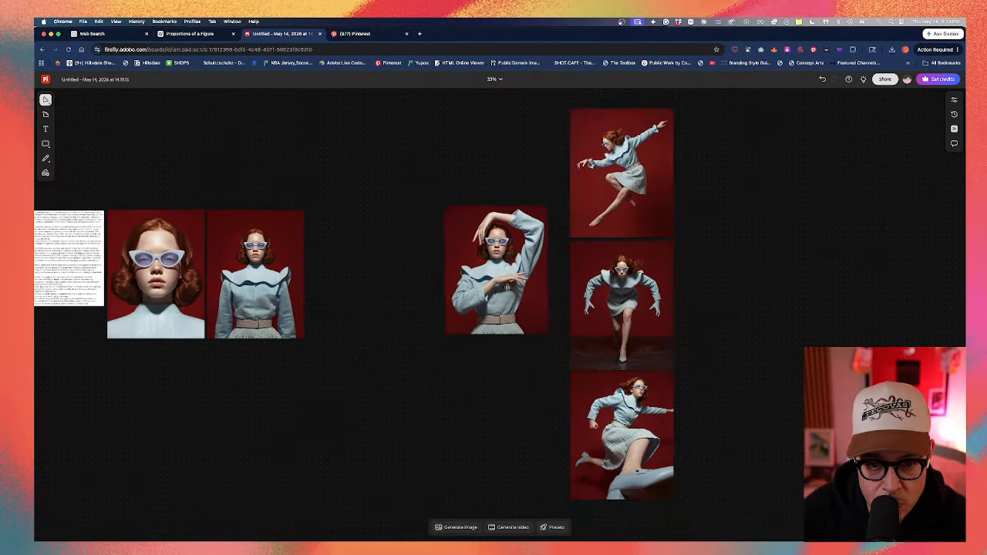
# Inspect the raised-arm pose up close, checking the face, sunglasses and hands
pyautogui.scroll(3, 507, 290)
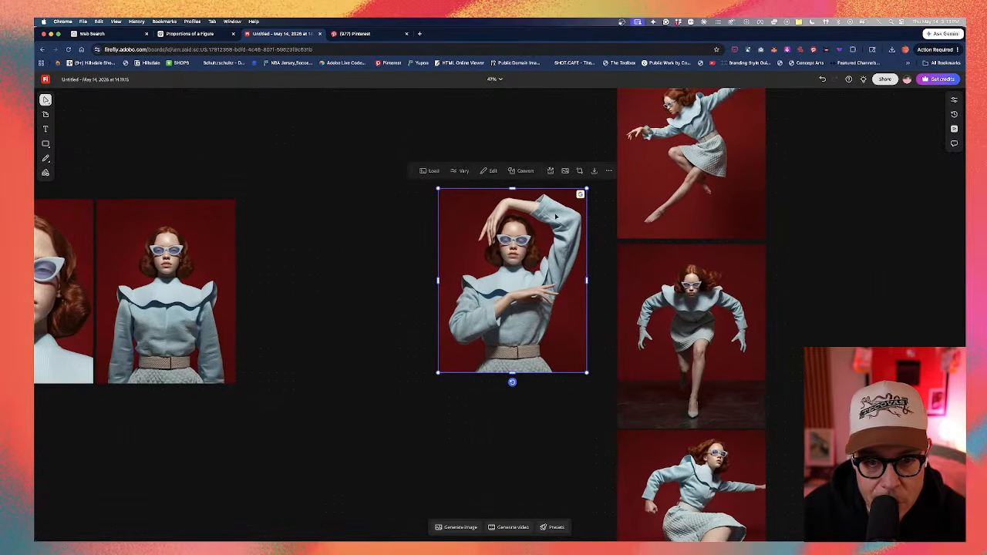
pyautogui.scroll(10, 556, 216)
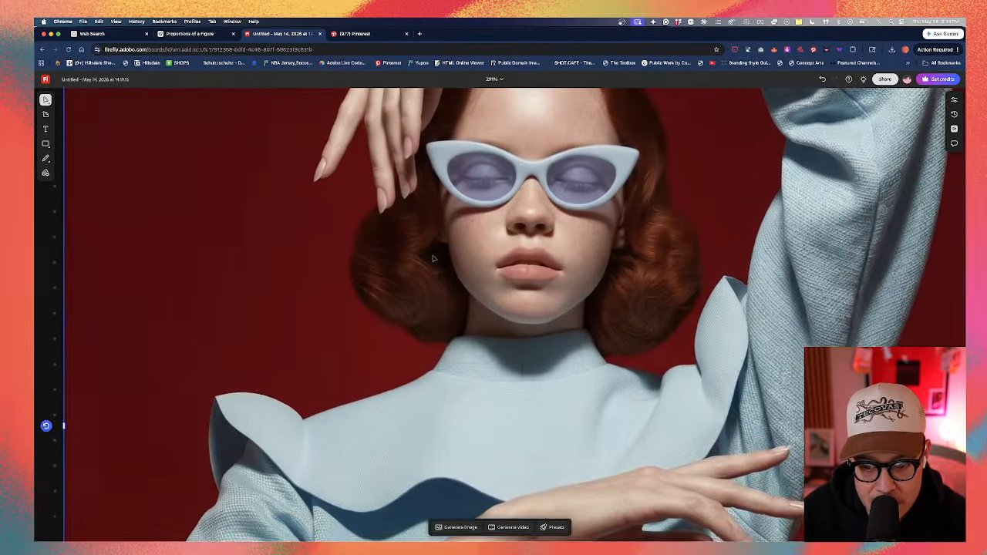
pyautogui.scroll(-5, 434, 258)
pyautogui.scroll(3, 394, 287)
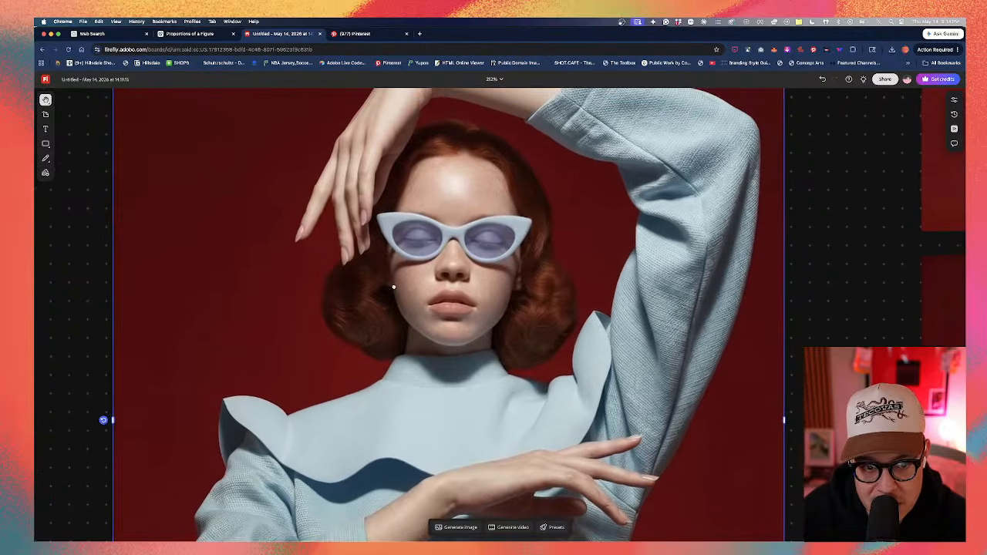
pyautogui.moveTo(394, 287); pyautogui.dragTo(382, 289)
pyautogui.scroll(-3, 382, 290)
# Examine the original close-up and half-length portraits to compare the character's face and outfit with the generated pose
pyautogui.moveTo(273, 308); pyautogui.dragTo(716, 236)
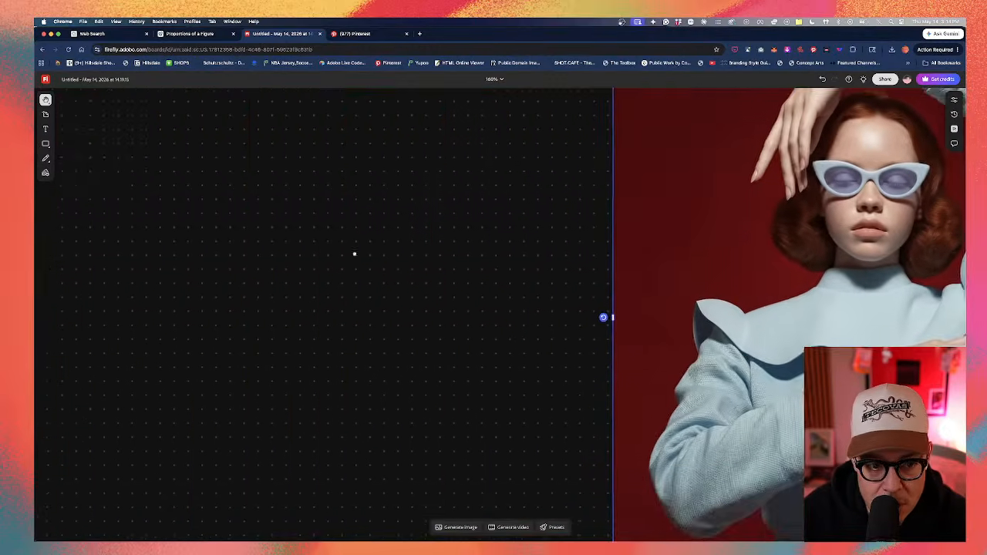
pyautogui.moveTo(337, 254); pyautogui.dragTo(648, 242)
pyautogui.scroll(-5, 648, 243)
pyautogui.scroll(4, 573, 255)
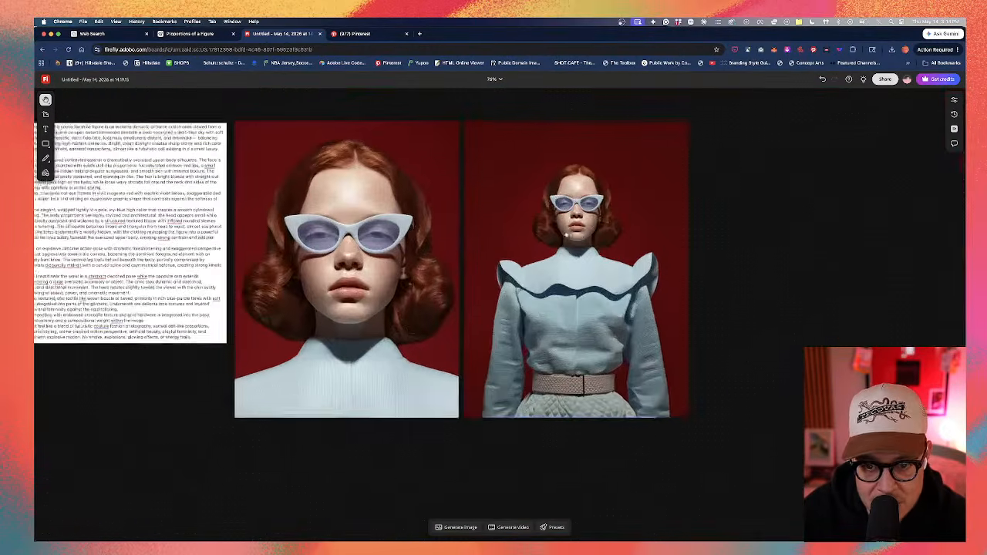
pyautogui.scroll(6, 584, 229)
pyautogui.hscroll(-4, 599, 250)
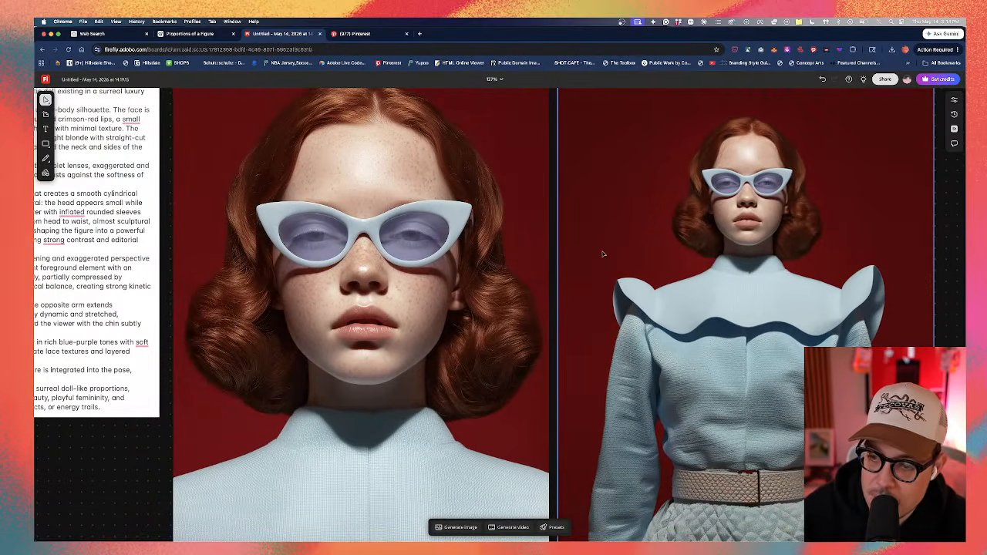
pyautogui.scroll(-6, 507, 262)
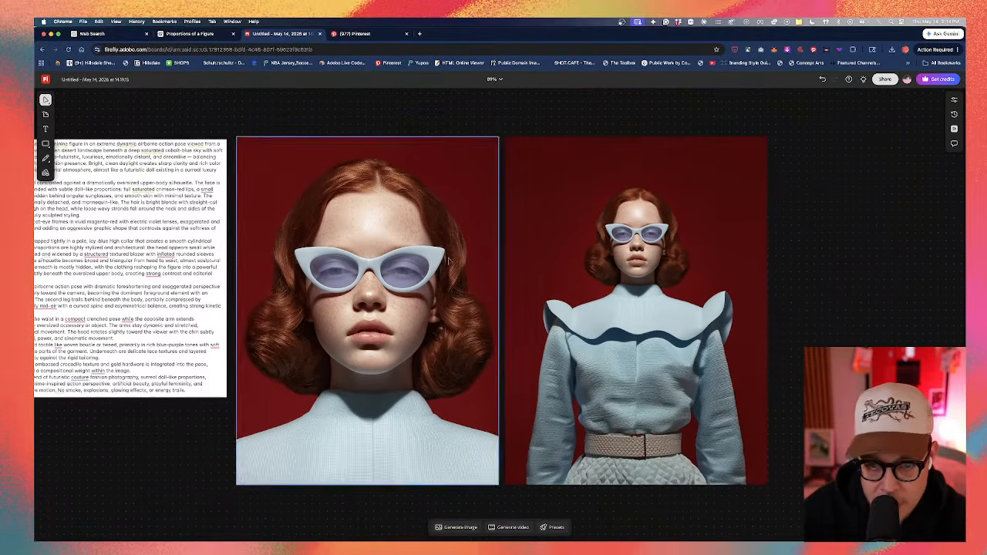
# Compare the raised-arm pose with the neighbouring floating and forward-crouching poses
pyautogui.hscroll(5, 734, 232)
pyautogui.hscroll(8, 734, 231)
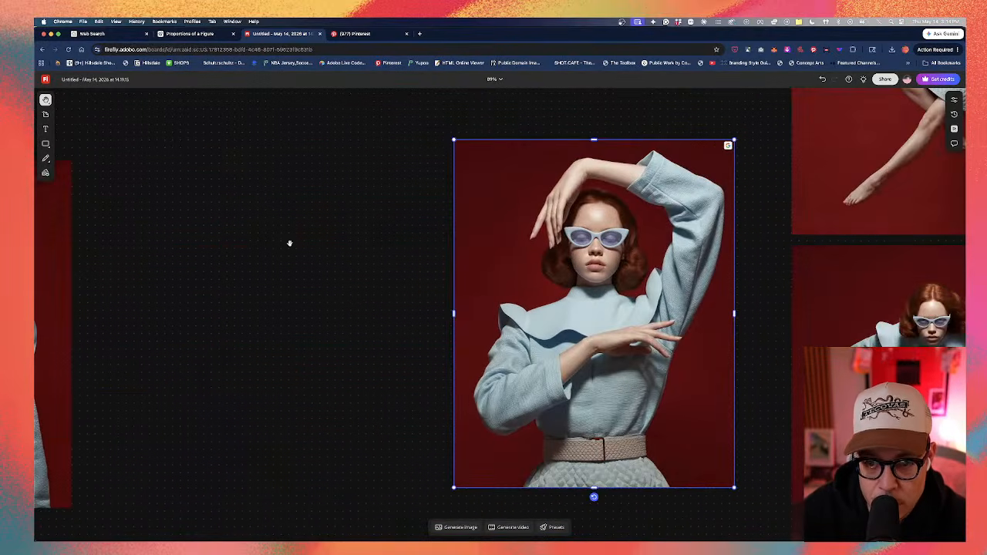
pyautogui.hscroll(5, 384, 268)
pyautogui.moveTo(385, 267); pyautogui.dragTo(425, 286)
pyautogui.scroll(-1, 425, 286)
pyautogui.moveTo(532, 211); pyautogui.dragTo(460, 233)
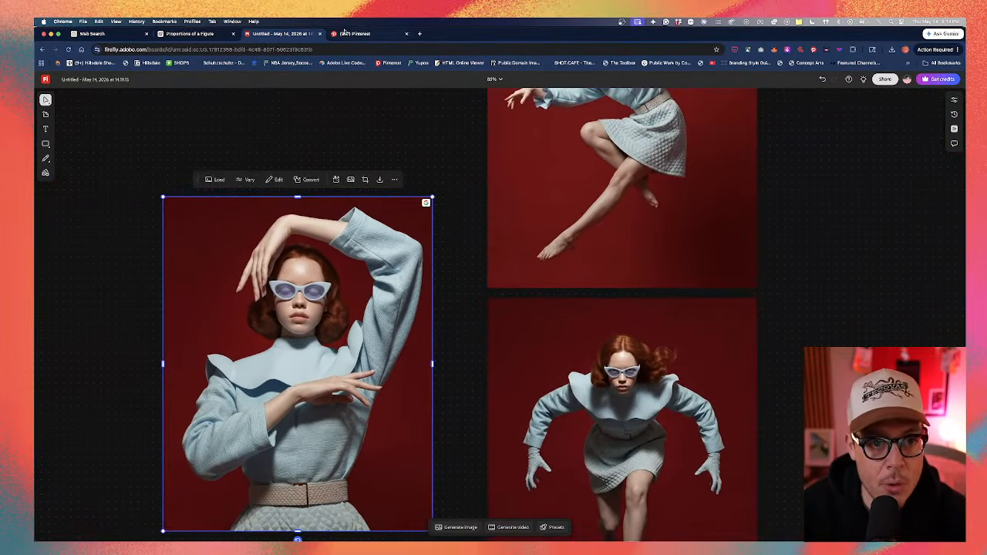
# Switch to Pinterest, open the pin of the sunlit painting with the smiling face in the home feed, and return to the Firefly board
pyautogui.click(344, 34)
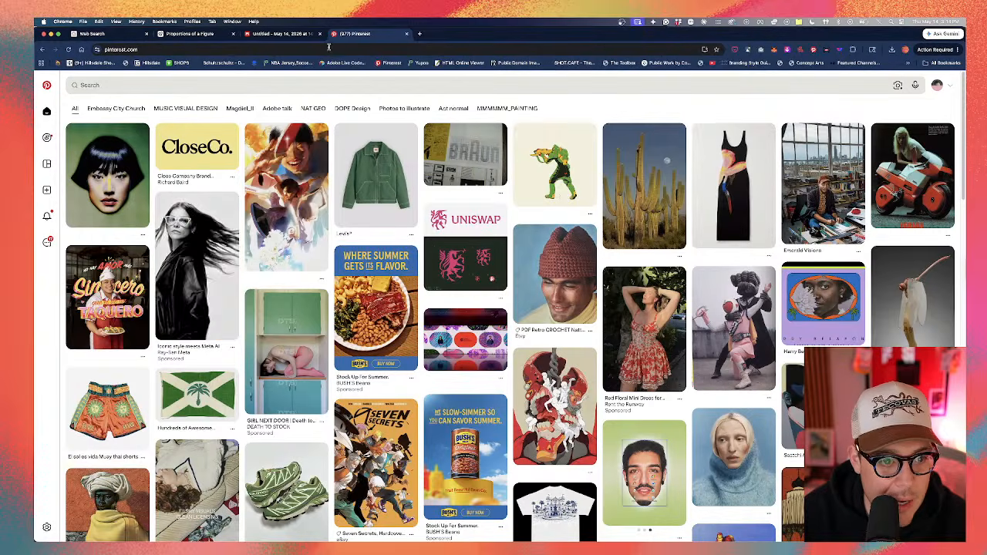
pyautogui.click(312, 247)
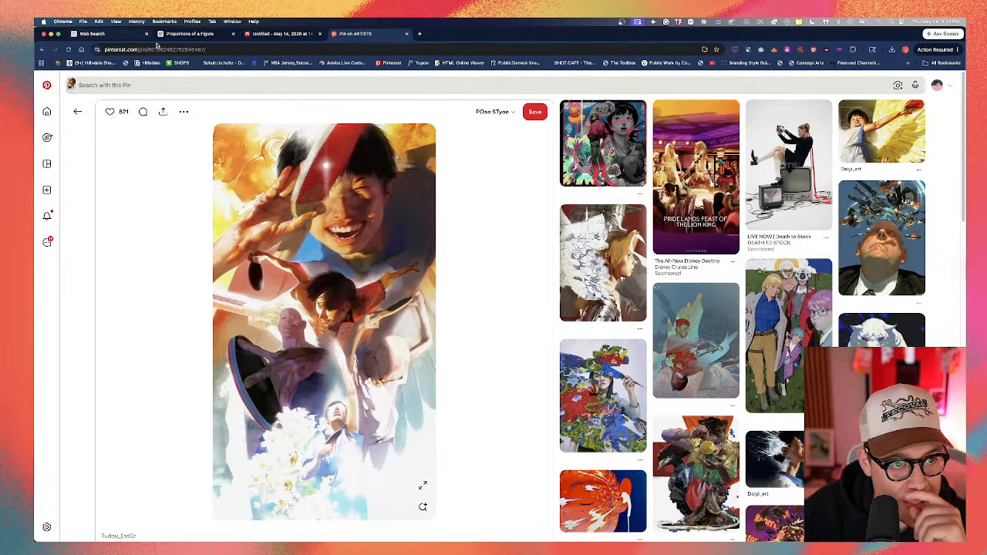
pyautogui.click(286, 35)
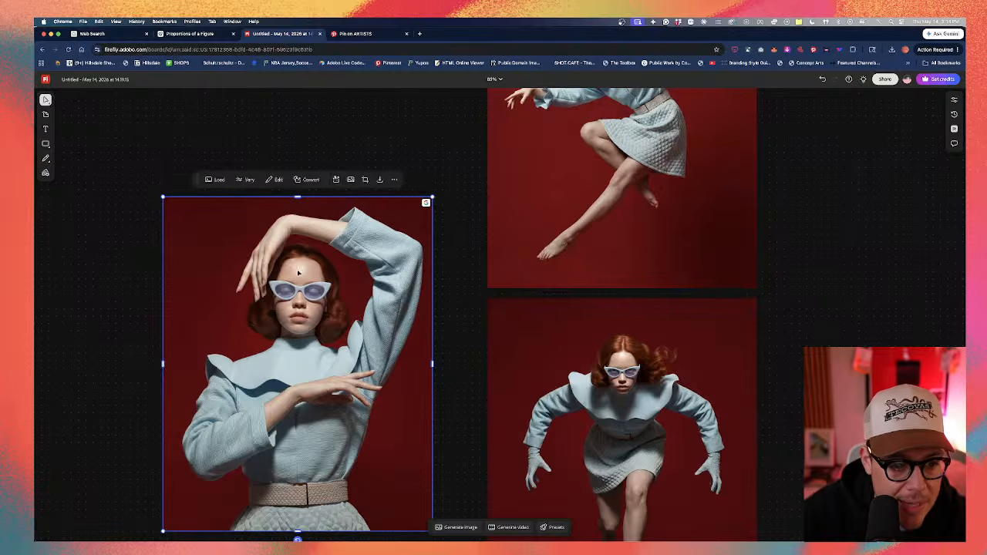
# Inspect the eyes behind the sunglasses in the raised-arm pose
pyautogui.scroll(5, 293, 308)
pyautogui.scroll(3, 293, 309)
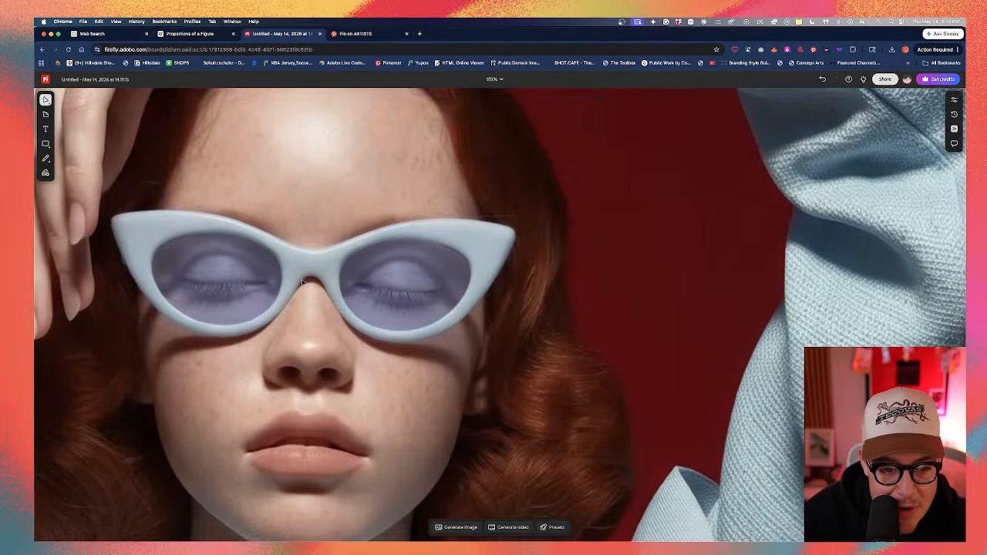
pyautogui.scroll(-10, 303, 282)
pyautogui.scroll(3, 303, 282)
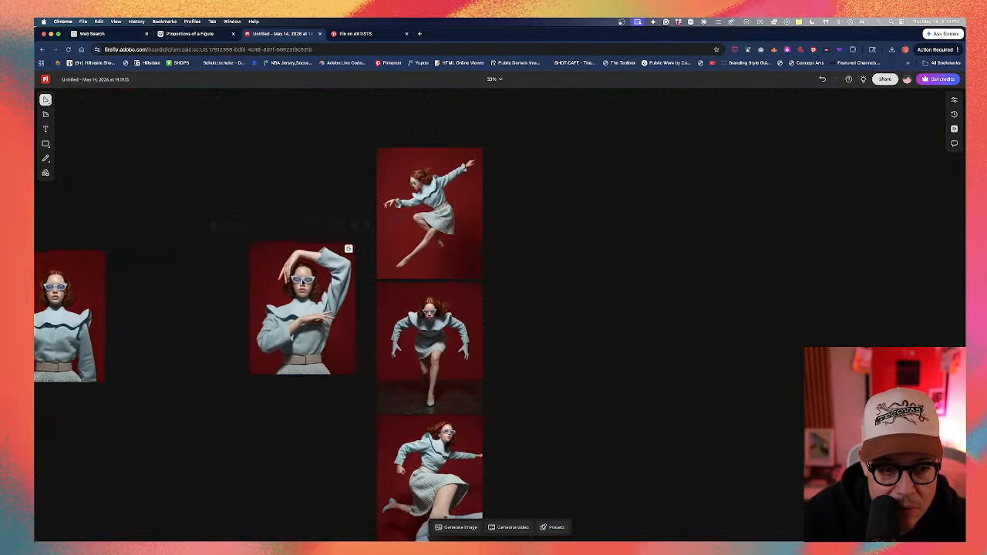
# Open Generate image and read through the extreme dynamic airborne action pose prompt
pyautogui.click(454, 529)
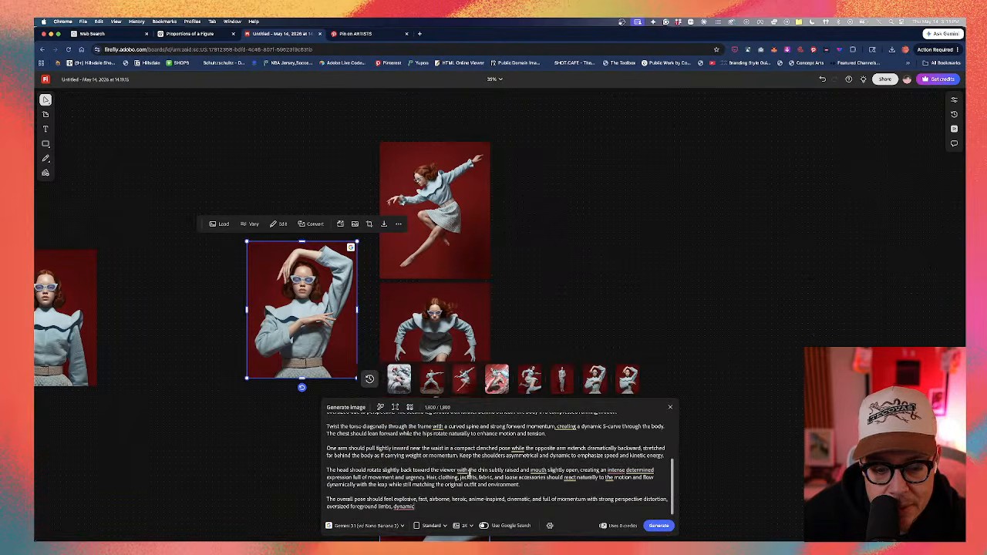
pyautogui.scroll(5, 470, 476)
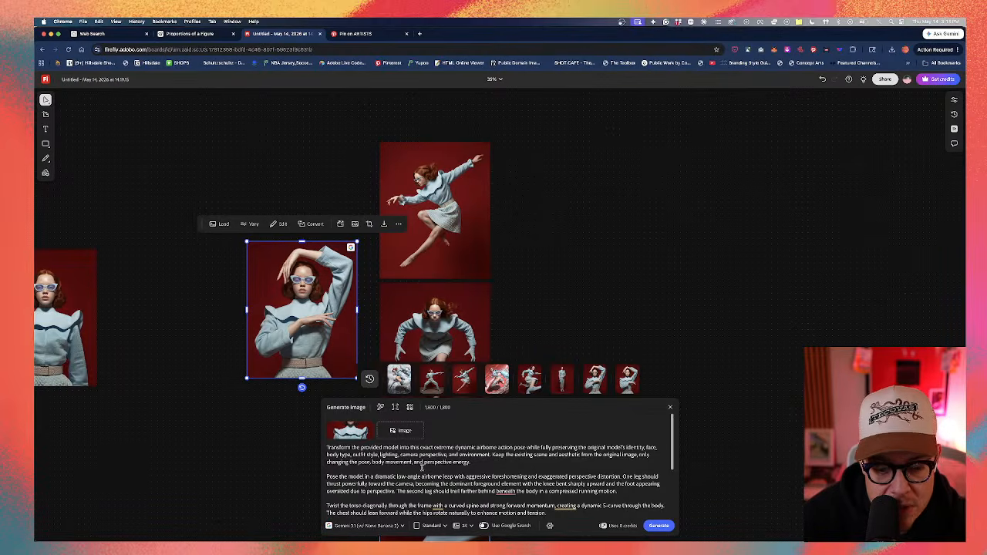
pyautogui.scroll(-2, 422, 468)
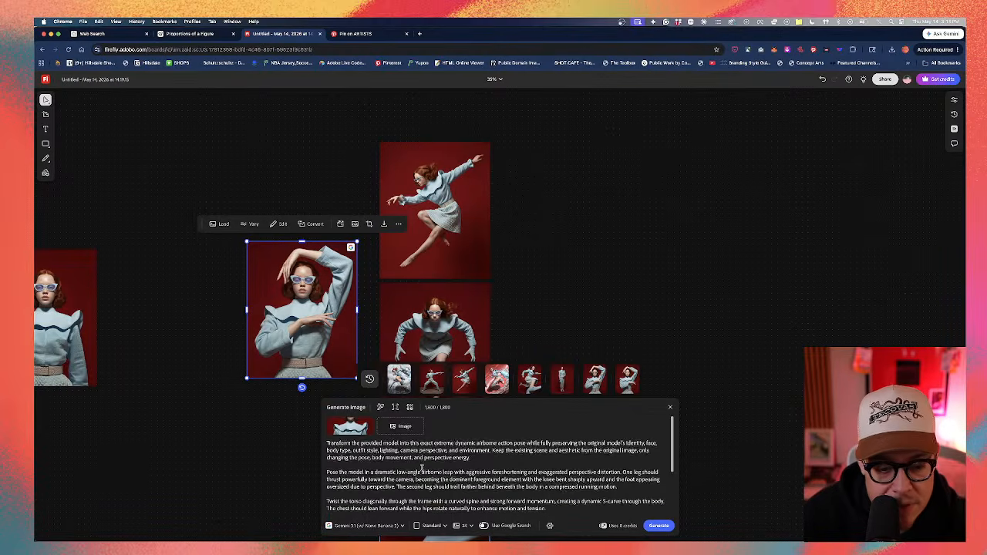
pyautogui.scroll(-2, 422, 467)
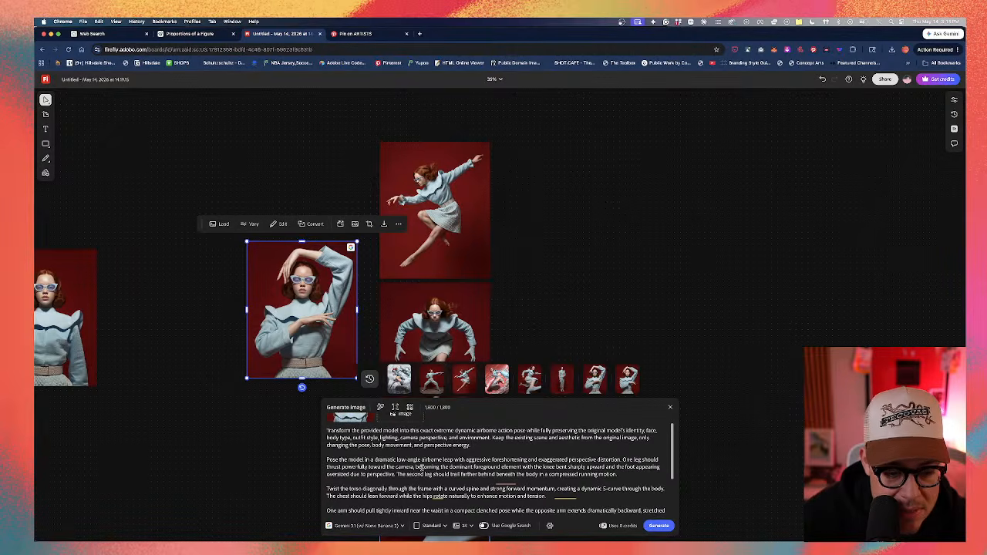
pyautogui.scroll(-2, 414, 468)
pyautogui.scroll(-5, 415, 468)
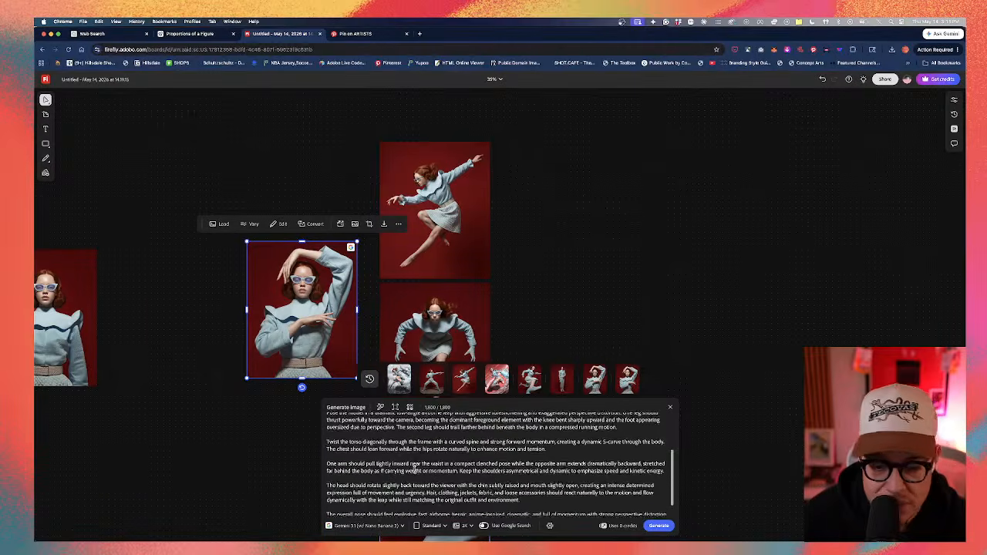
pyautogui.scroll(-1, 414, 468)
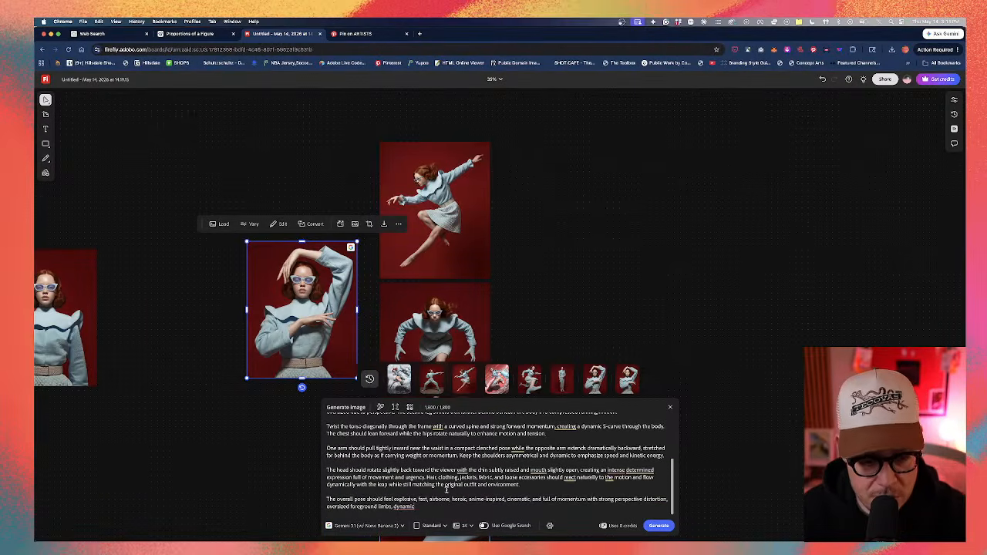
# Recheck the airborne action pose prompt and generate another image from it with Gemini 3.1 (w/ Nano Banana 2)
pyautogui.scroll(8, 446, 489)
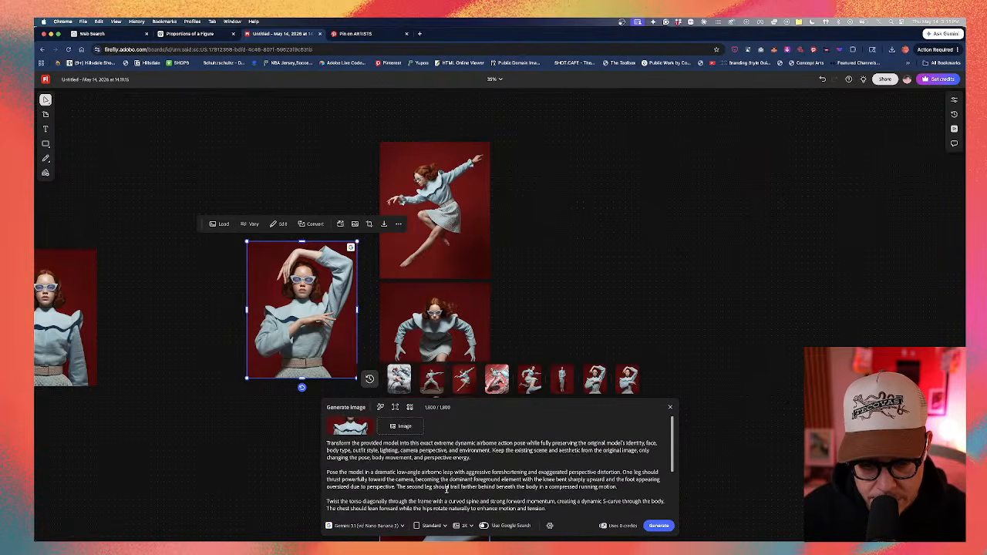
pyautogui.scroll(-1, 446, 489)
pyautogui.scroll(-3, 446, 489)
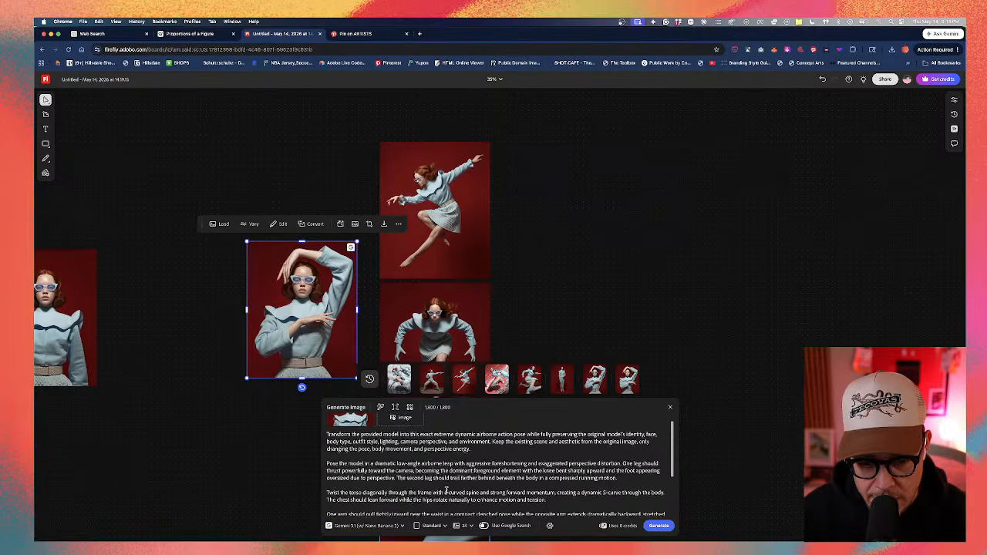
pyautogui.scroll(-2, 445, 490)
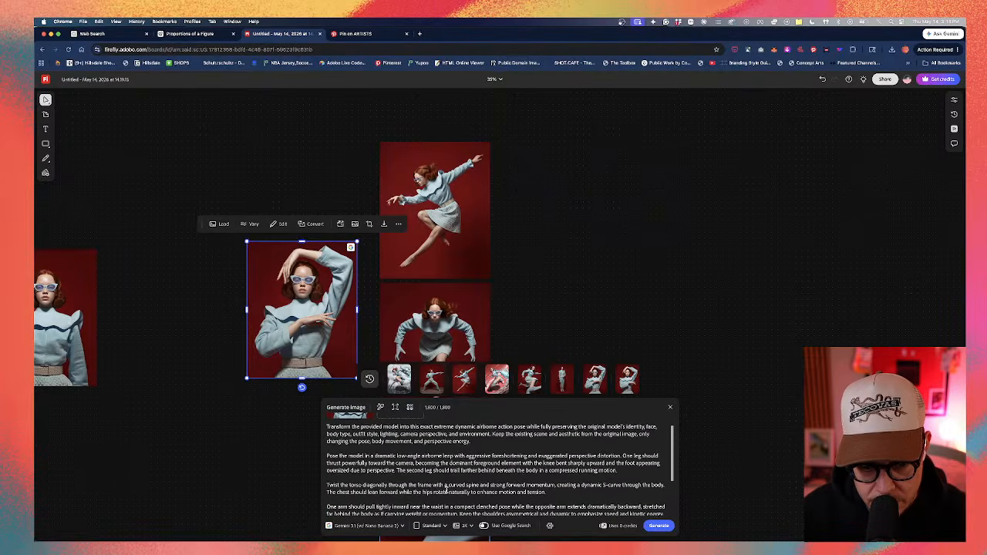
pyautogui.scroll(-10, 445, 489)
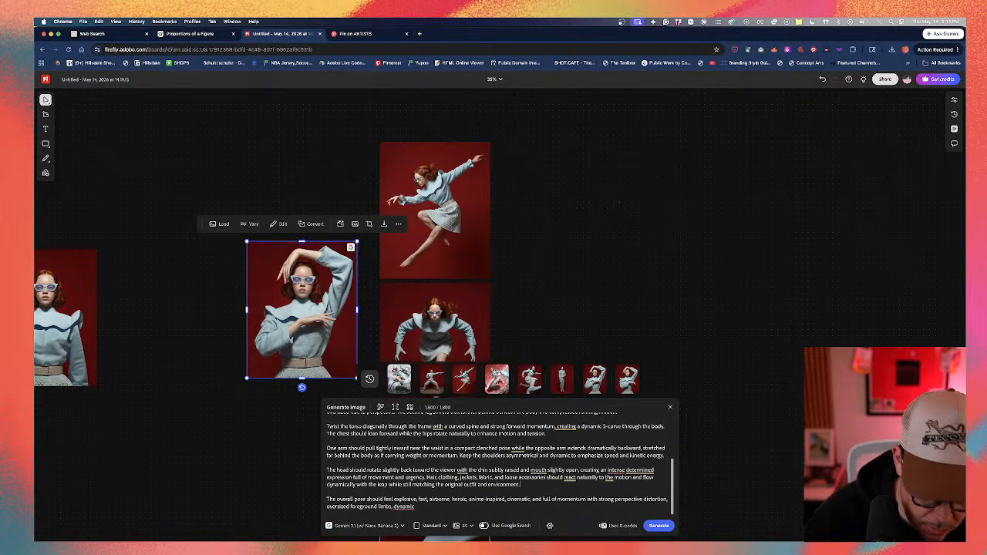
pyautogui.click(659, 526)
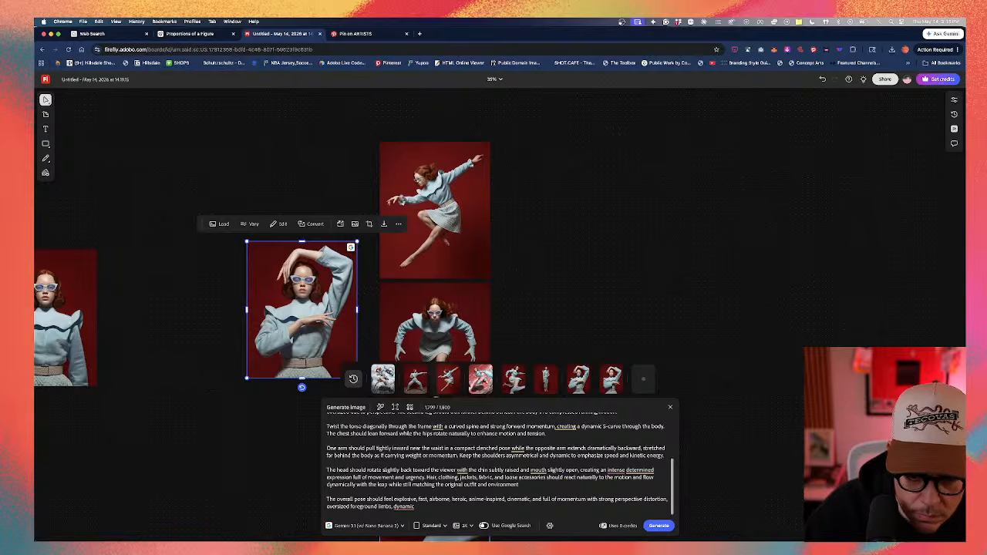
pyautogui.press('BackSpace')
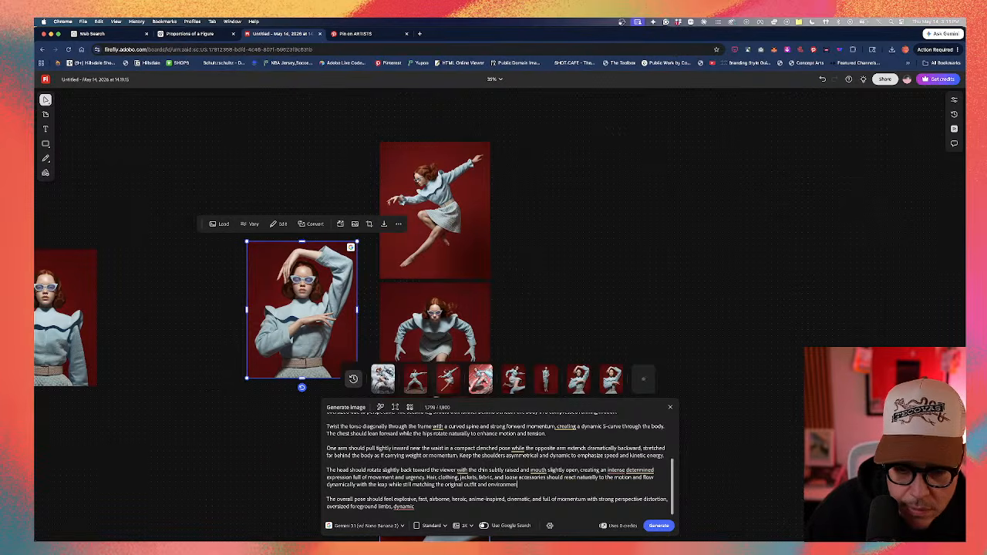
pyautogui.write('.k')
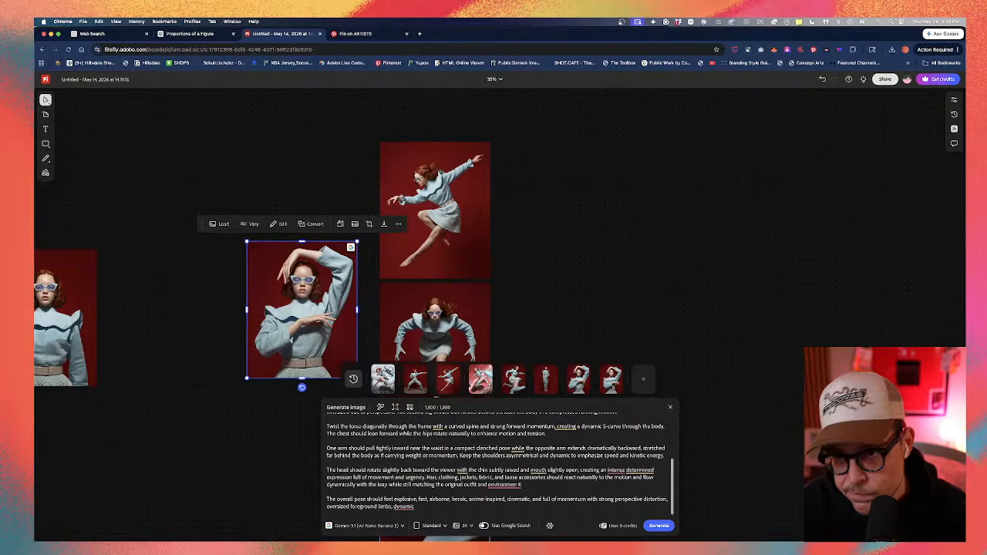
pyautogui.click(839, 21)
pyautogui.click(841, 22)
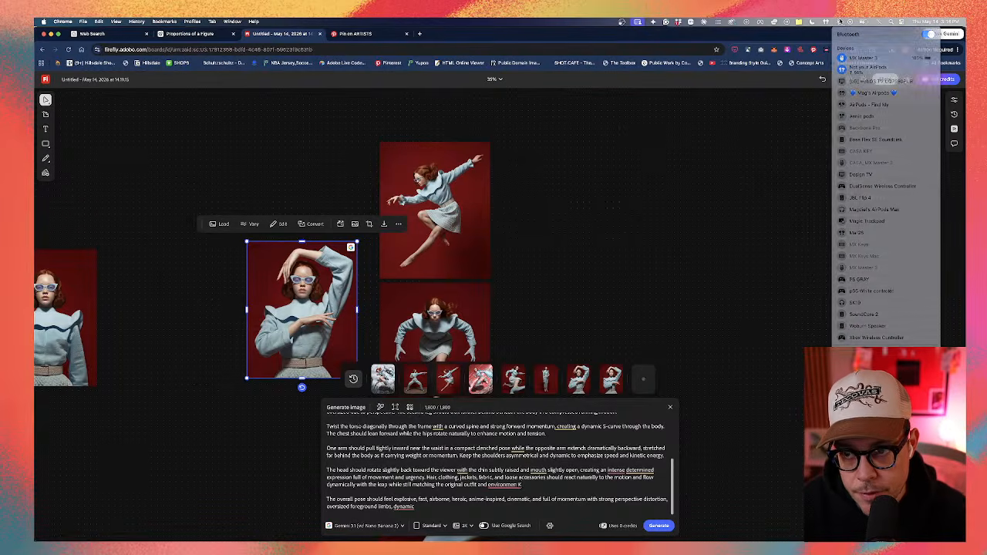
pyautogui.click(841, 22)
pyautogui.click(841, 21)
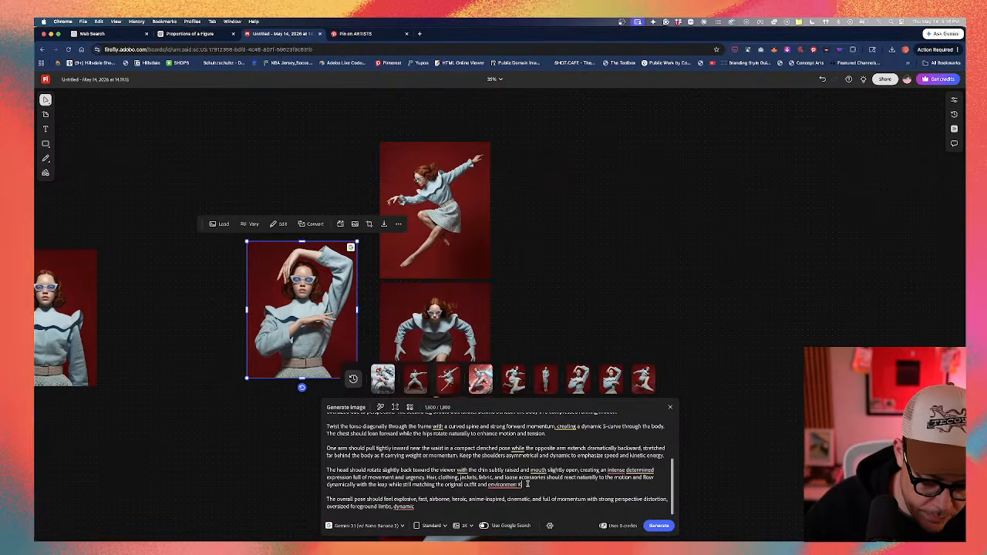
pyautogui.click(835, 21)
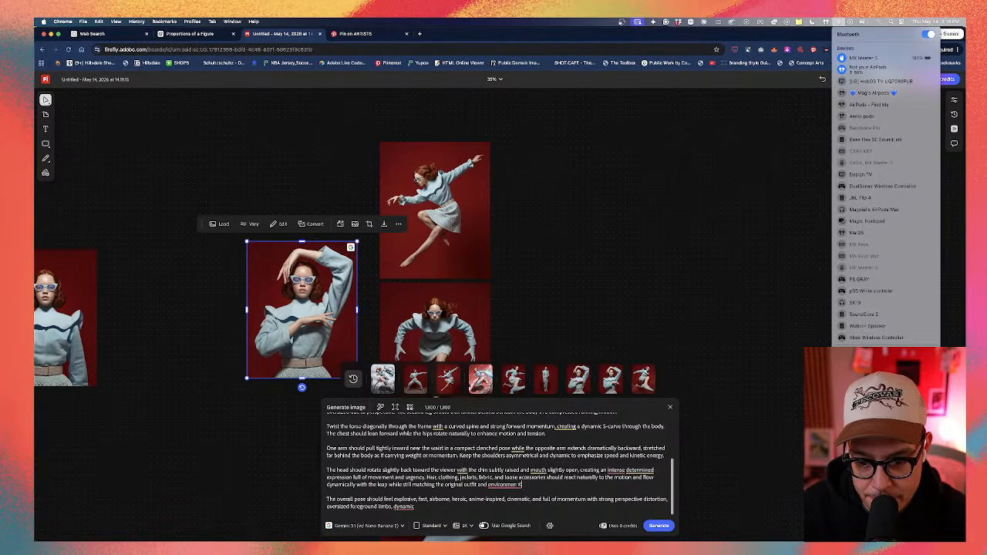
pyautogui.tripleClick(550, 476)
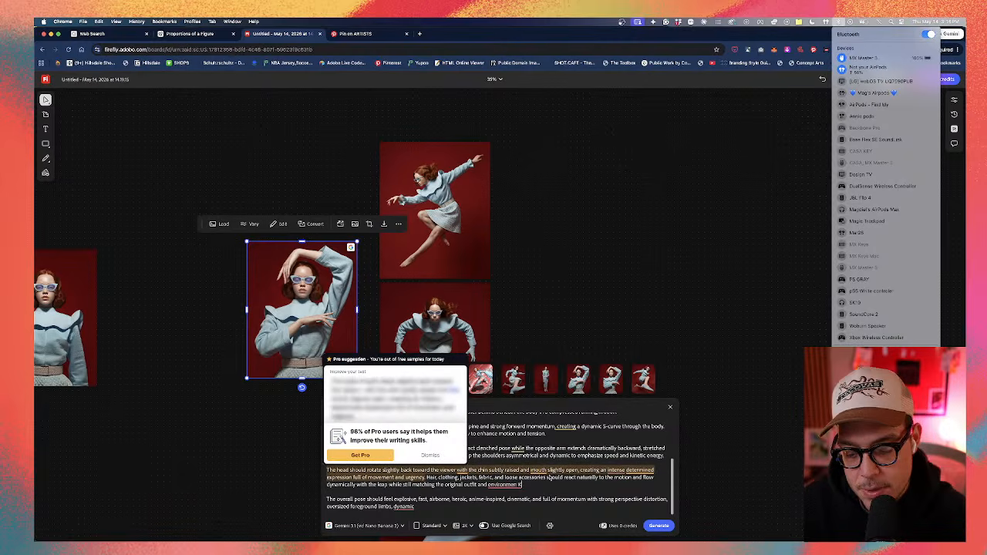
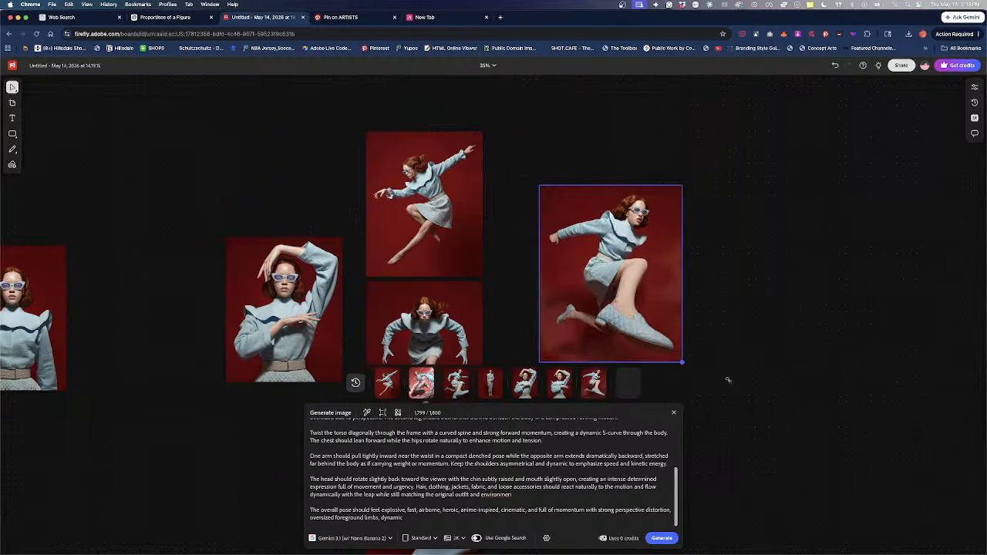
# Inspect the generated poses on the board, select the raised-arm pose image, and download it
pyautogui.click(802, 335)
pyautogui.moveTo(803, 335); pyautogui.dragTo(658, 264)
pyautogui.scroll(2, 540, 254)
pyautogui.scroll(-5, 541, 255)
pyautogui.scroll(10, 453, 252)
pyautogui.scroll(-10, 453, 252)
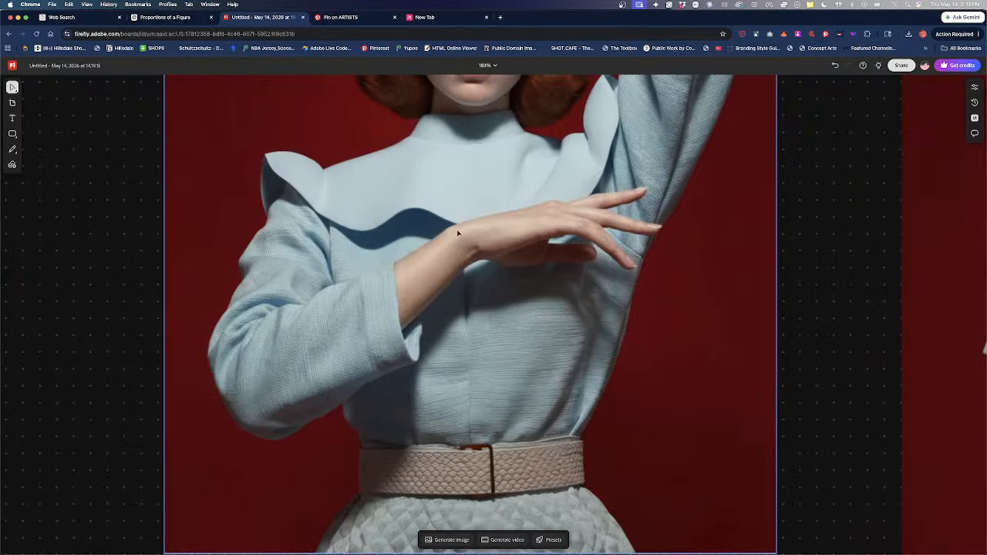
pyautogui.click(461, 231)
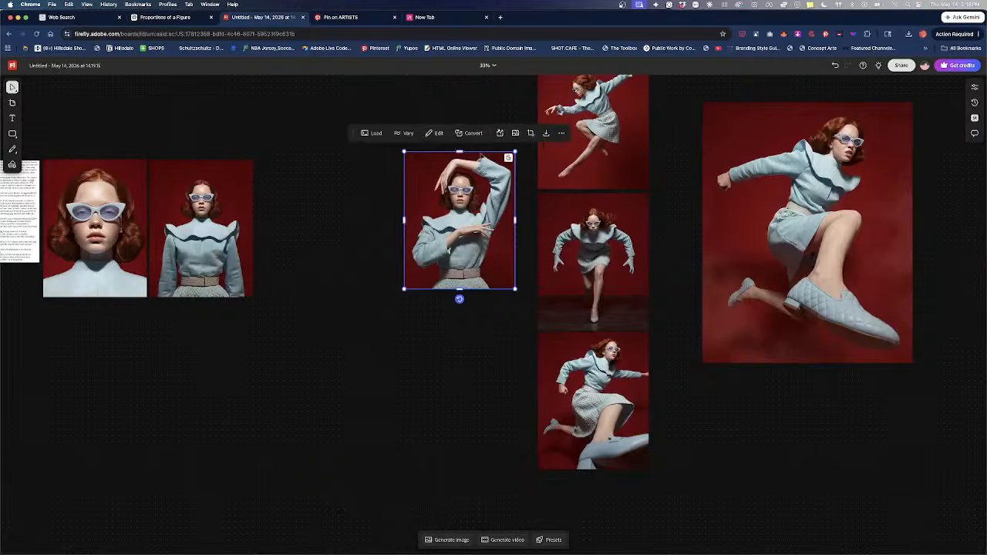
pyautogui.click(547, 134)
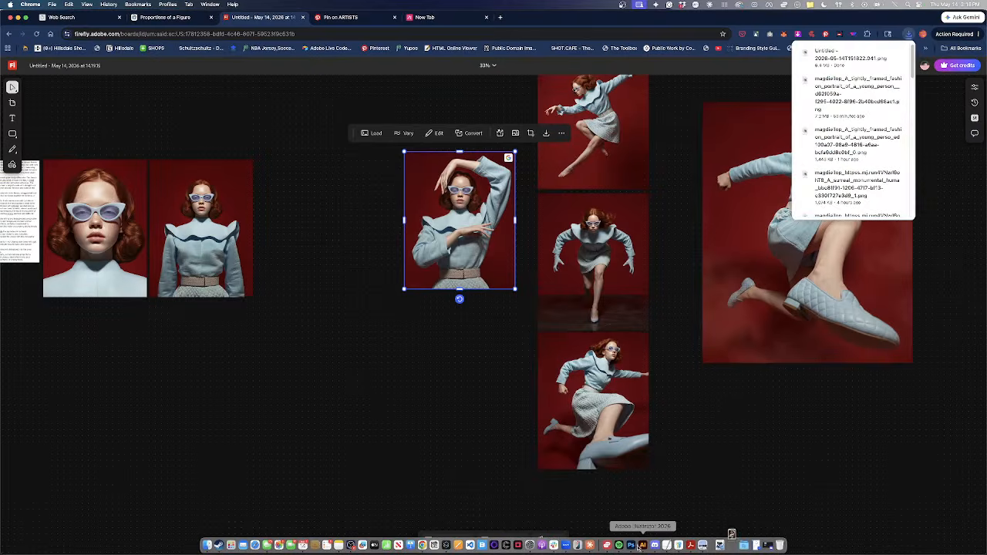
# Switch to Photoshop, hide the artwork layers, and place the downloaded raised-arm image on the canvas with its background removed
pyautogui.click(631, 545)
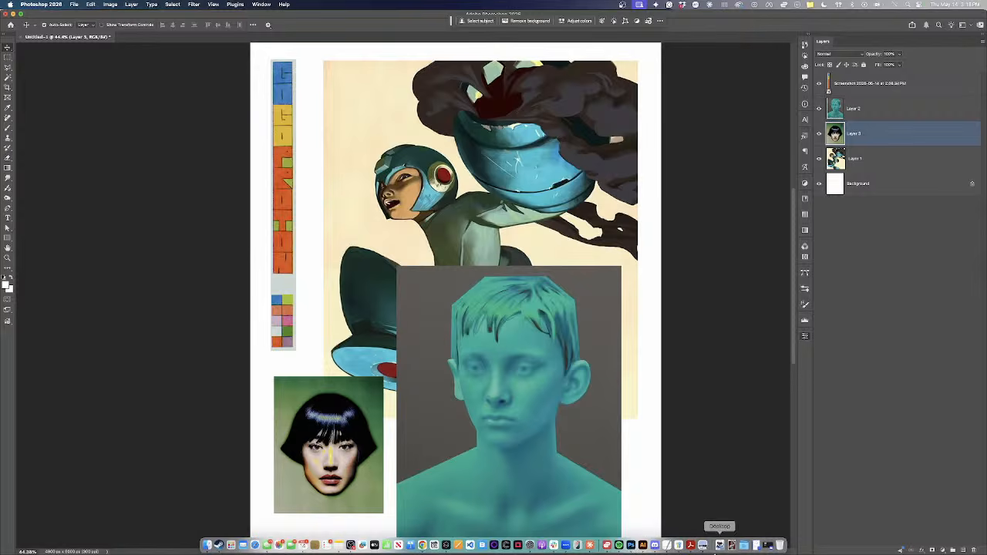
pyautogui.scroll(-2, 473, 386)
pyautogui.moveTo(819, 159); pyautogui.dragTo(818, 109)
pyautogui.click(720, 546)
pyautogui.moveTo(734, 489); pyautogui.dragTo(457, 351)
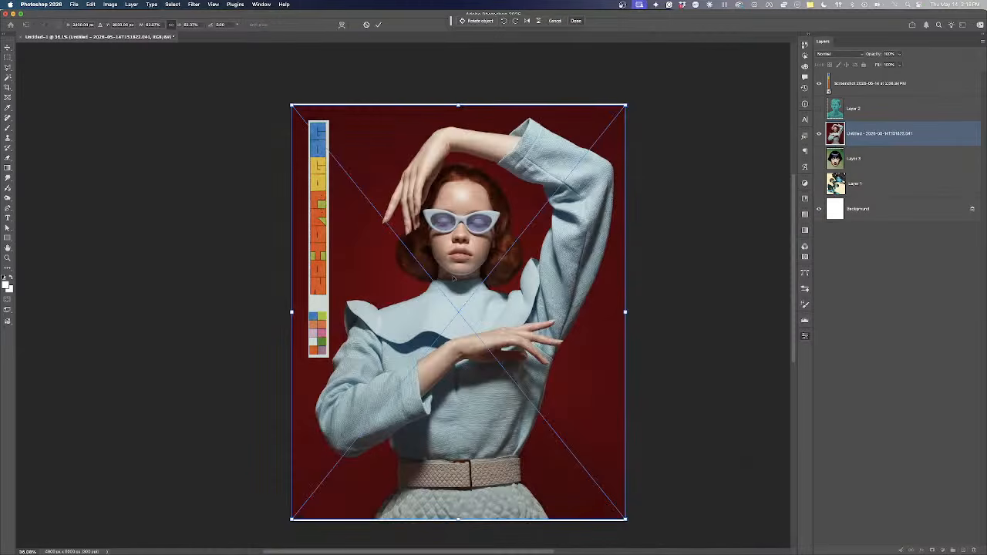
pyautogui.press('Return')
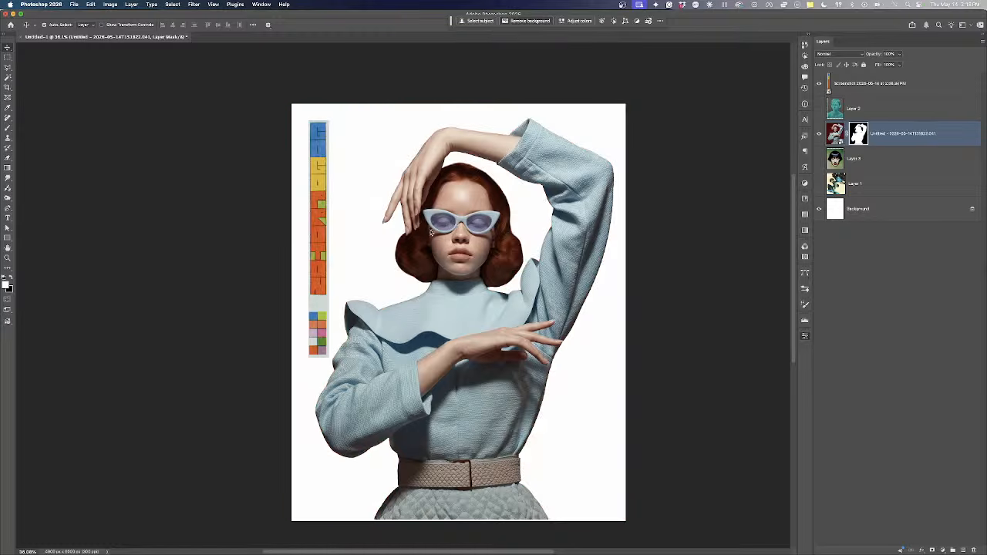
# Compare the raised-arm figure with its layer mask enabled and disabled to examine the background removal
pyautogui.scroll(4, 432, 236)
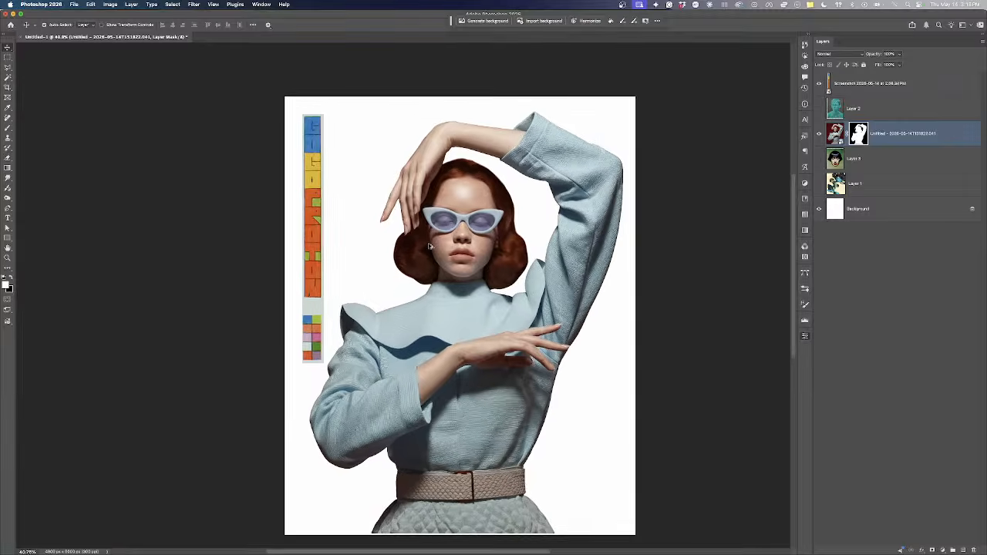
pyautogui.moveTo(434, 239); pyautogui.dragTo(416, 240)
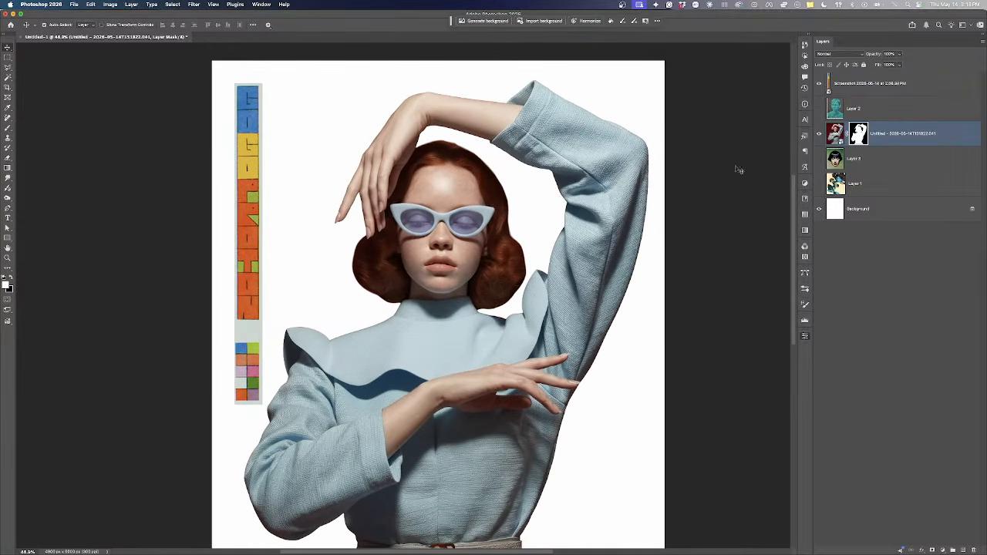
pyautogui.keyDown('shift'); pyautogui.click(858, 136); pyautogui.keyUp('shift')
pyautogui.keyDown('shift'); pyautogui.click(857, 136); pyautogui.keyUp('shift')
pyautogui.keyDown('shift'); pyautogui.click(858, 135); pyautogui.keyUp('shift')
pyautogui.keyDown('shift'); pyautogui.click(857, 136); pyautogui.keyUp('shift')
pyautogui.keyDown('shift'); pyautogui.click(858, 136); pyautogui.keyUp('shift')
pyautogui.keyDown('shift'); pyautogui.click(858, 136); pyautogui.keyUp('shift')
pyautogui.keyDown('shift'); pyautogui.click(858, 136); pyautogui.keyUp('shift')
pyautogui.keyDown('shift'); pyautogui.click(858, 136); pyautogui.keyUp('shift')
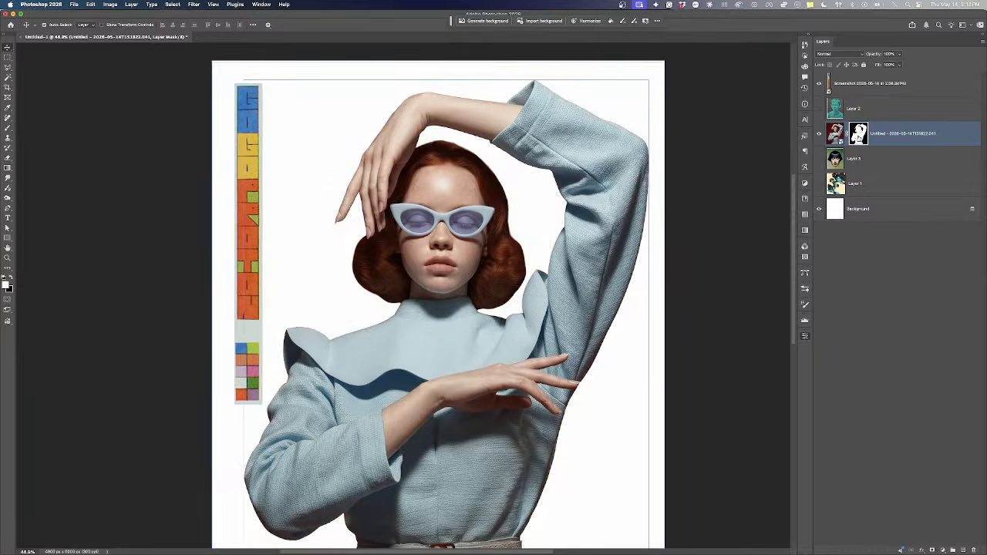
pyautogui.keyDown('shift'); pyautogui.click(857, 136); pyautogui.keyUp('shift')
pyautogui.keyDown('shift'); pyautogui.click(858, 135); pyautogui.keyUp('shift')
pyautogui.keyDown('shift'); pyautogui.click(857, 136); pyautogui.keyUp('shift')
pyautogui.keyDown('shift'); pyautogui.click(858, 136); pyautogui.keyUp('shift')
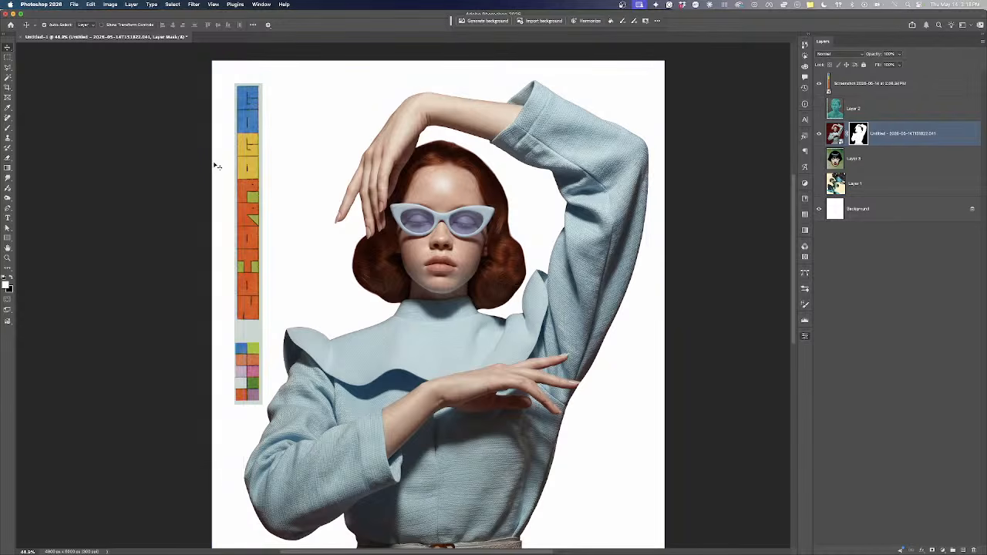
# Draw a rectangular selection around both lenses of the sunglasses
pyautogui.click(6, 58)
pyautogui.moveTo(400, 211); pyautogui.dragTo(484, 234)
pyautogui.scroll(5, 463, 216)
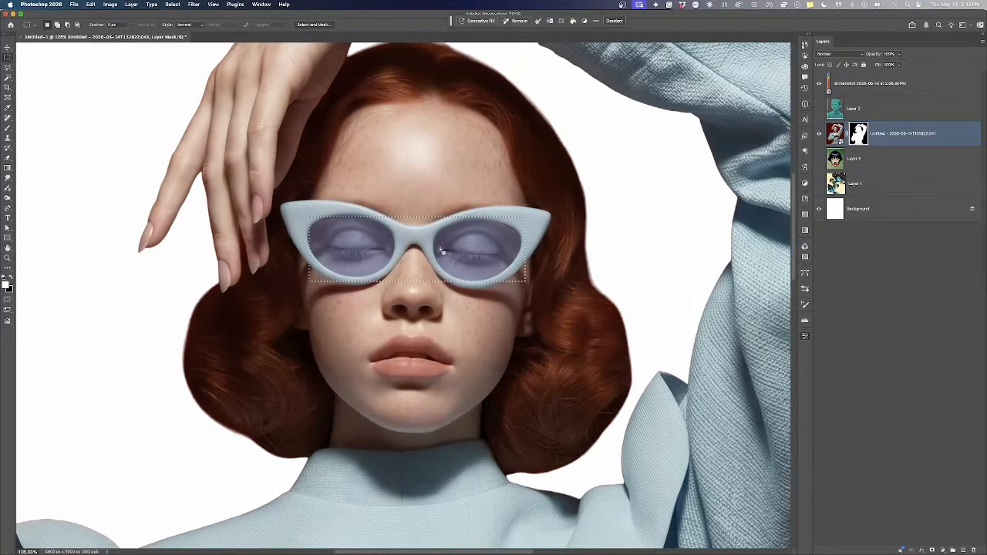
pyautogui.hscroll(-1, 442, 251)
pyautogui.scroll(-1, 448, 262)
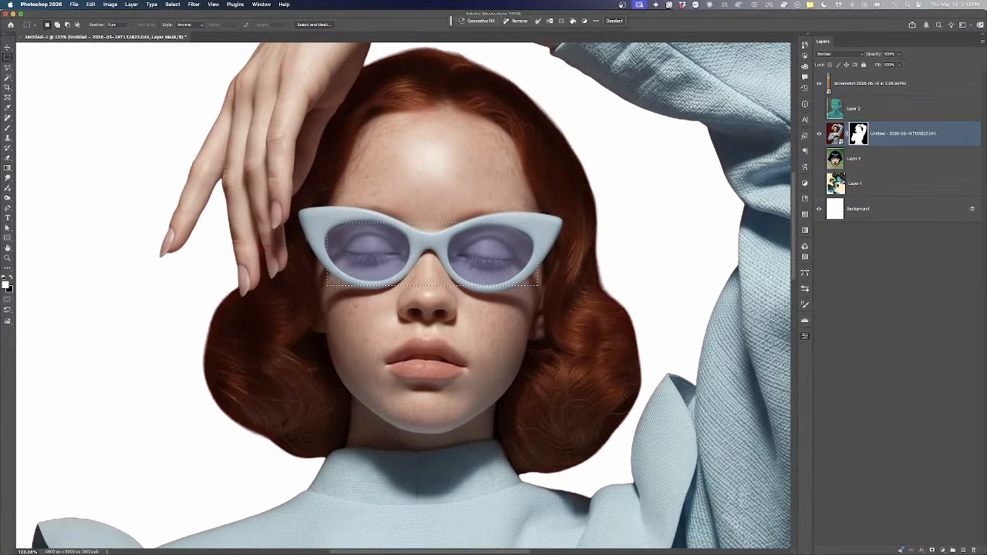
# Start Generative Fill on the selected lenses and choose the partner model Gemini 3 (with Nano Banana Pro)
pyautogui.click(478, 20)
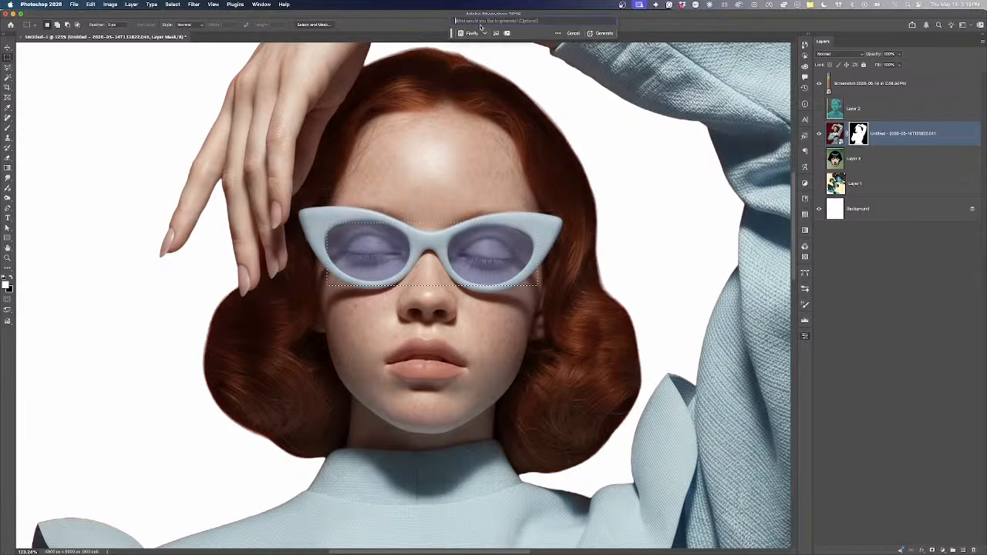
pyautogui.click(483, 31)
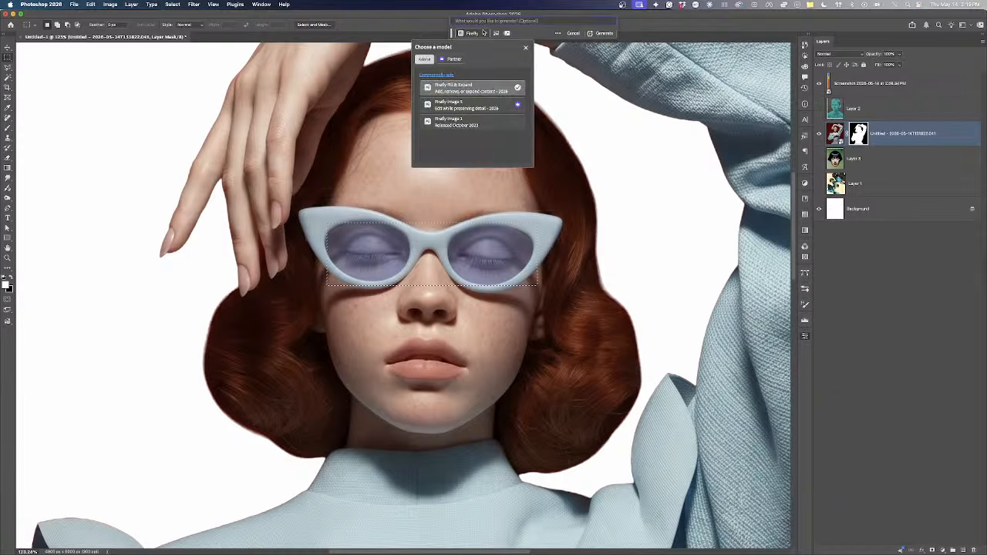
pyautogui.click(453, 59)
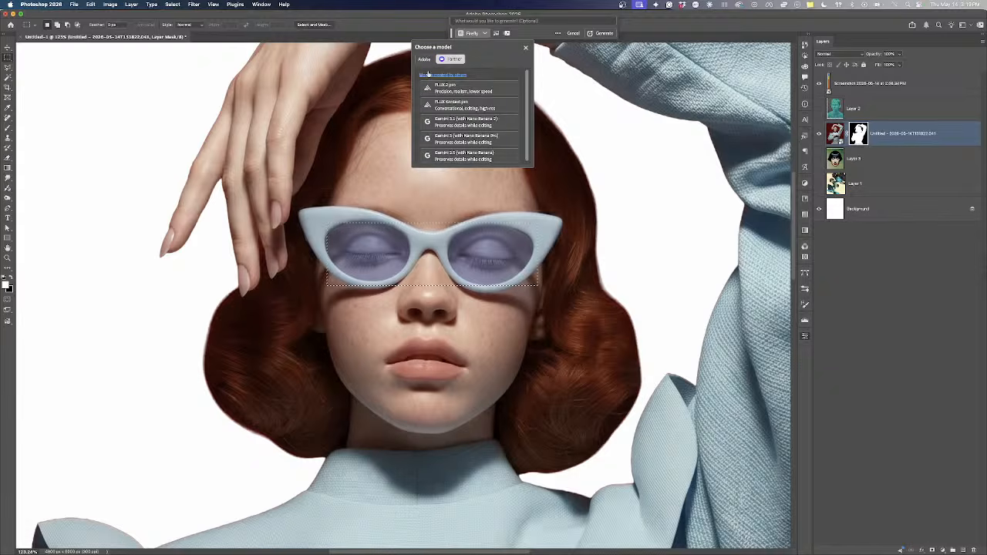
pyautogui.click(479, 139)
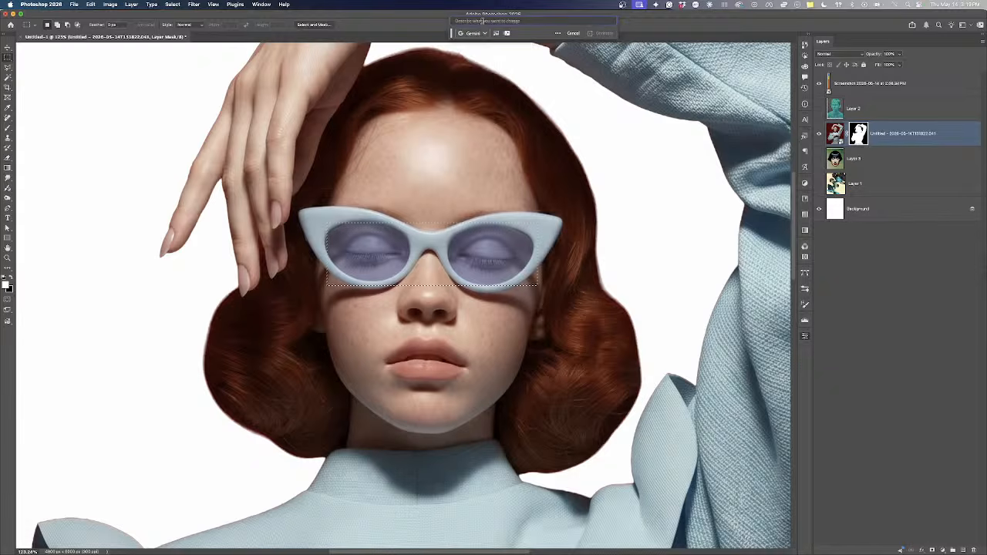
pyautogui.click(483, 32)
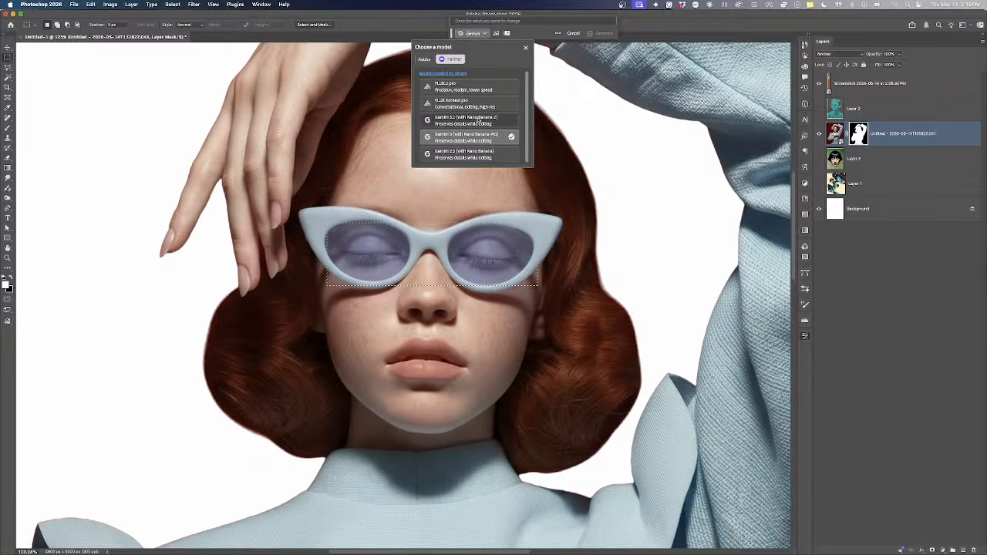
pyautogui.click(497, 20)
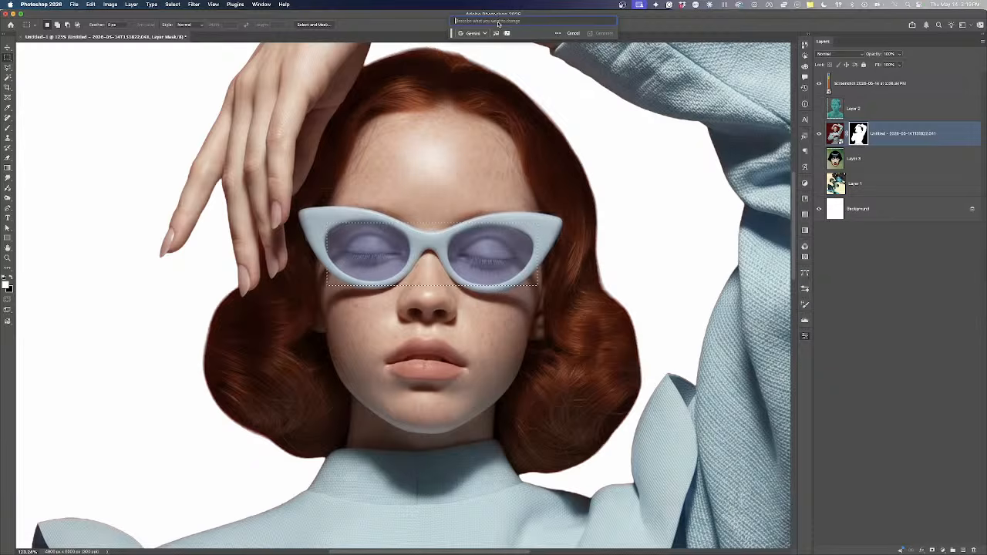
# Enter the prompt "Open eyes" and generate the fill for the selected lenses
pyautogui.click(492, 21)
pyautogui.press('BackSpace')
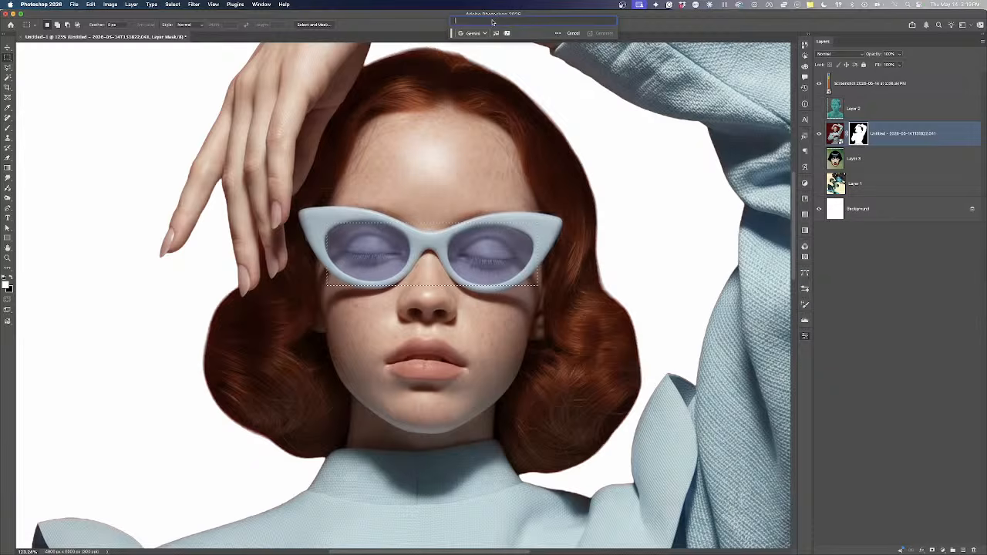
pyautogui.write('Open')
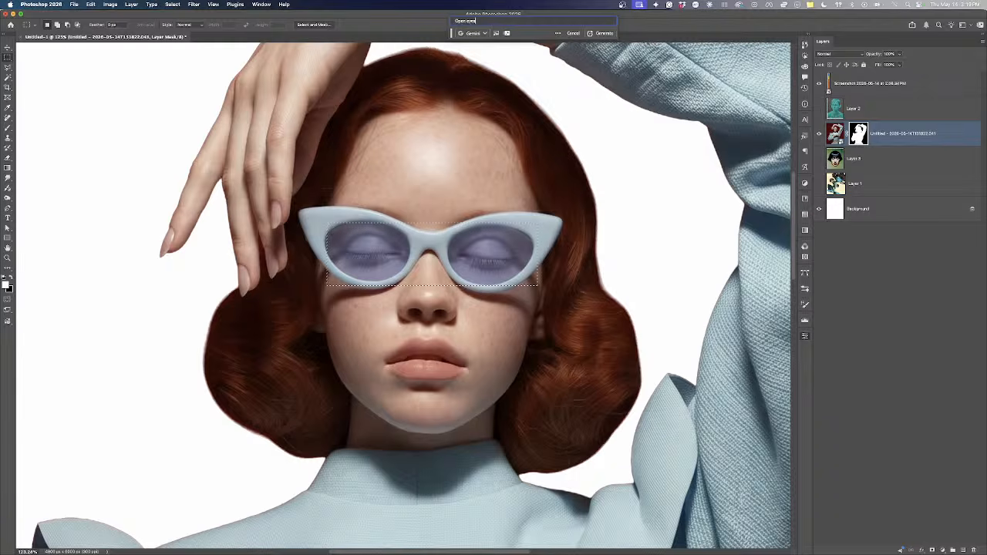
pyautogui.write(' eyes')
pyautogui.press('Return')
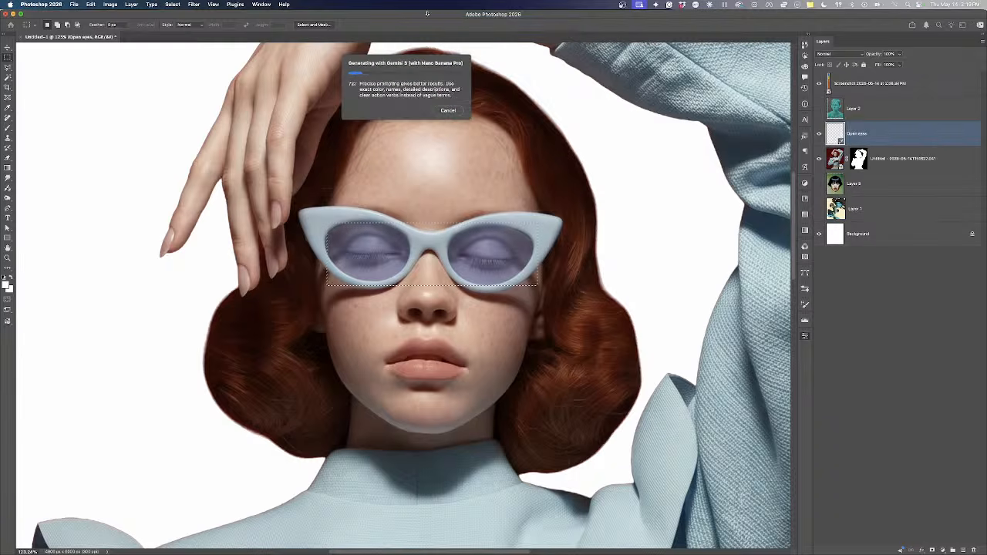
pyautogui.scroll(-2, 419, 187)
pyautogui.scroll(-5, 430, 202)
pyautogui.scroll(1, 430, 201)
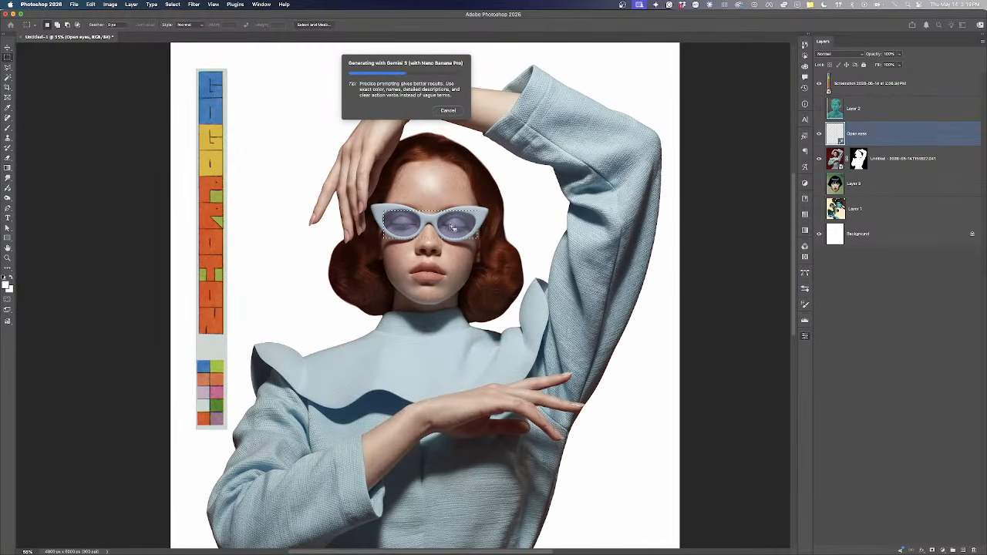
pyautogui.scroll(-4, 453, 228)
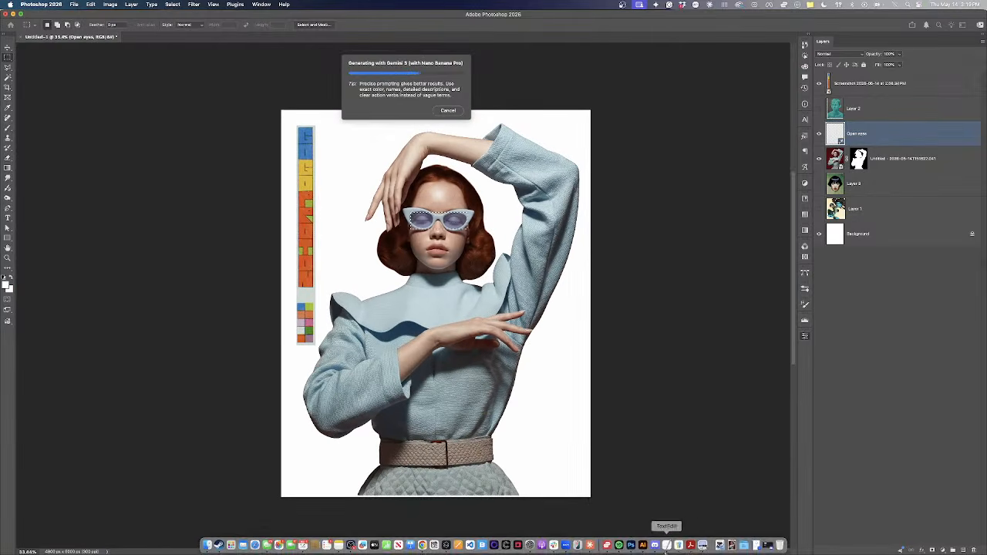
pyautogui.click(732, 546)
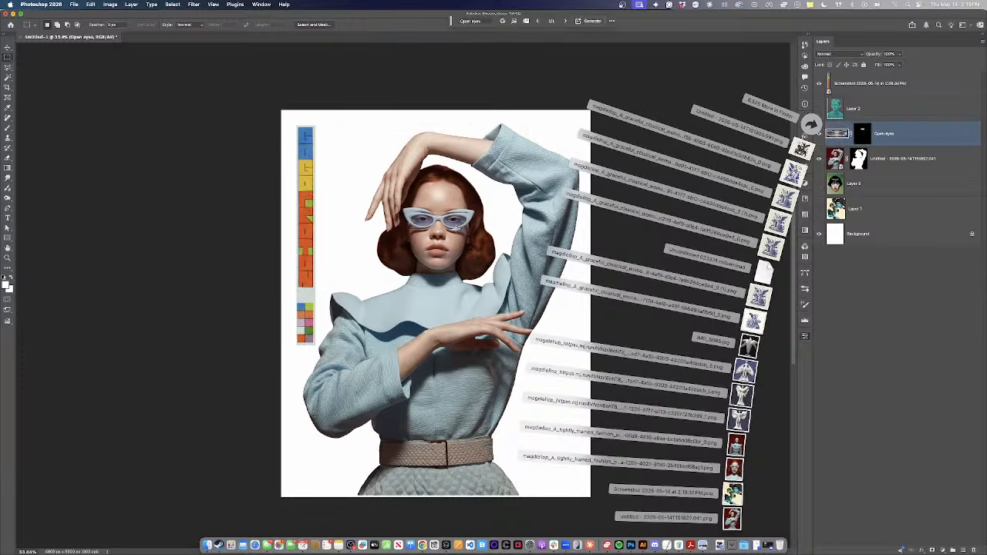
pyautogui.click(325, 167)
# Try moving the Open eyes layer slightly upward on the face, and undo the move
pyautogui.click(7, 48)
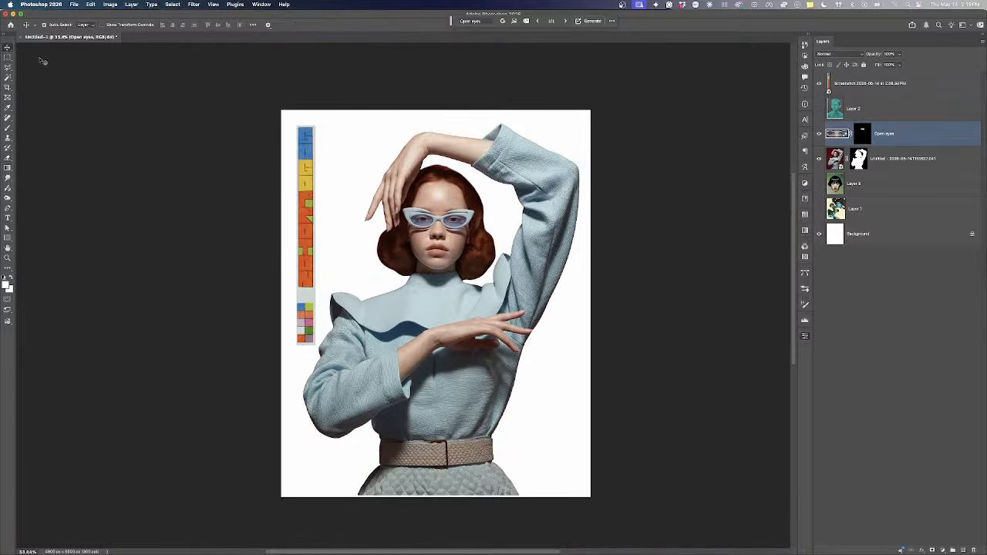
pyautogui.scroll(8, 450, 222)
pyautogui.moveTo(430, 224); pyautogui.dragTo(429, 214)
pyautogui.press('super+z')
# Transform the Open eyes layer, stretching it upward, downward and sideways so the eyes fill both lenses of the sunglasses
pyautogui.hotkey('ctrl', 't')
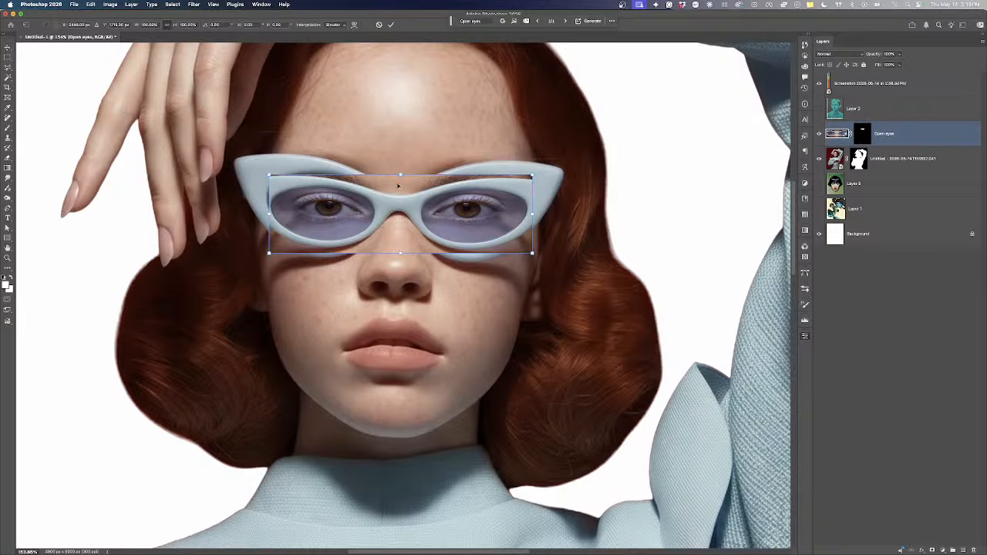
pyautogui.moveTo(401, 176); pyautogui.dragTo(401, 152)
pyautogui.moveTo(401, 253); pyautogui.dragTo(400, 265)
pyautogui.moveTo(265, 209); pyautogui.dragTo(264, 209)
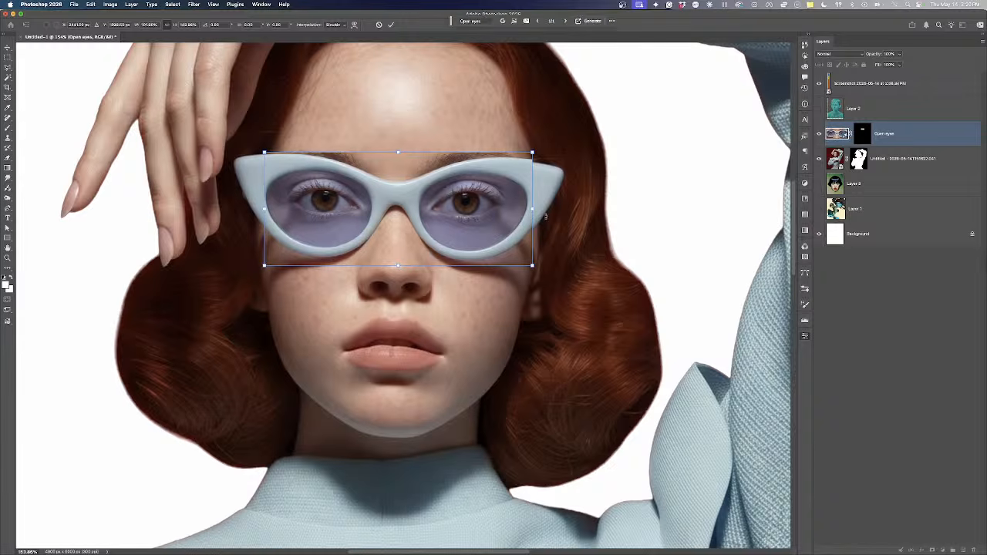
pyautogui.moveTo(530, 210); pyautogui.dragTo(537, 215)
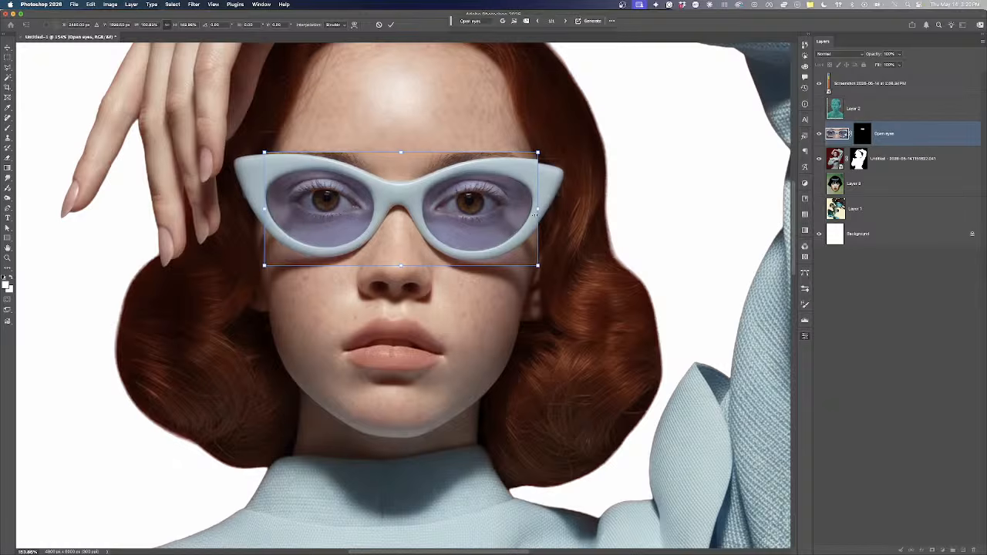
# Fine-tune the height and width of the Open eyes layer against the sunglasses frame and apply the transform
pyautogui.moveTo(394, 156); pyautogui.dragTo(401, 154)
pyautogui.moveTo(402, 153); pyautogui.dragTo(403, 151)
pyautogui.moveTo(538, 210)
pyautogui.mouseDown()
pyautogui.moveTo(509, 207)
pyautogui.moveTo(538, 209)
pyautogui.mouseUp()
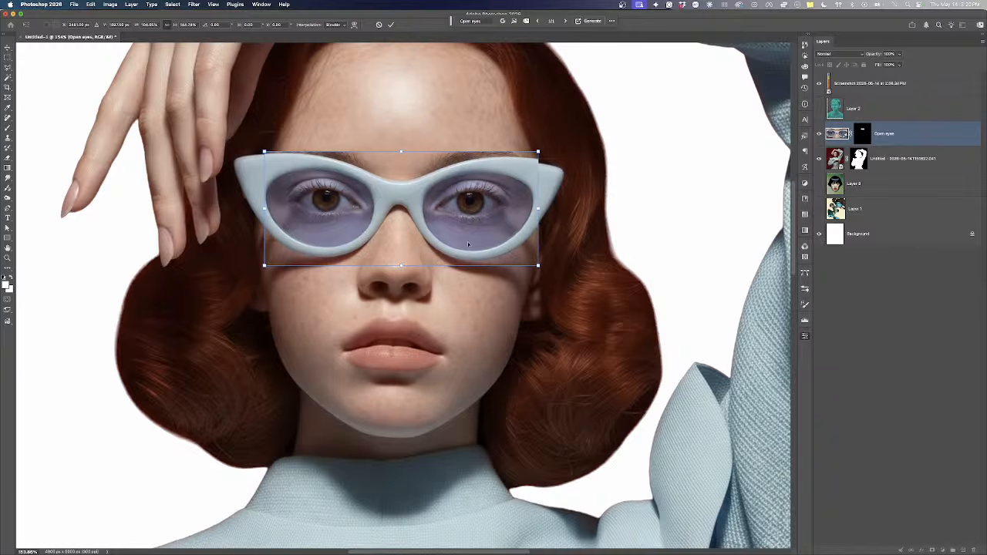
pyautogui.moveTo(401, 266); pyautogui.dragTo(401, 268)
pyautogui.press('Return')
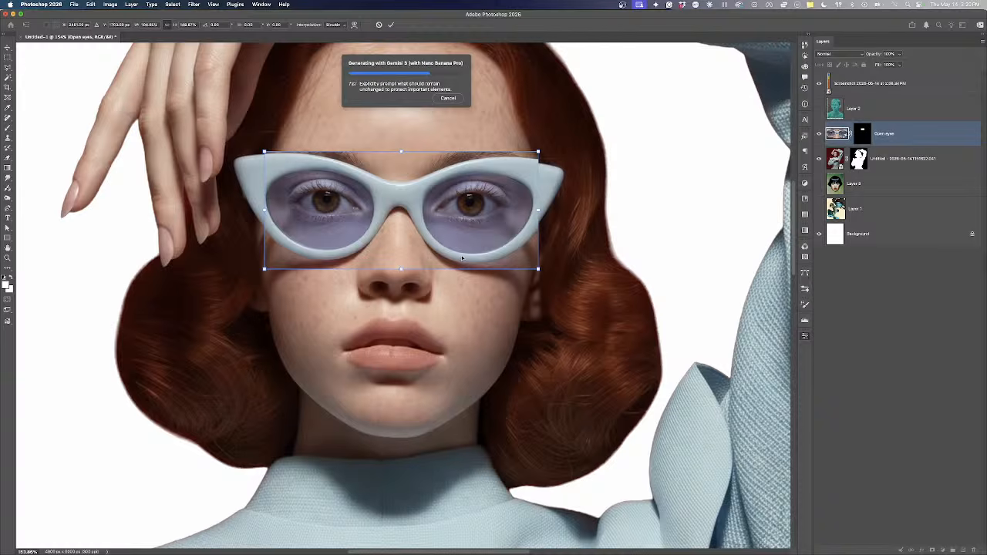
pyautogui.scroll(-10, 466, 258)
pyautogui.scroll(7, 464, 257)
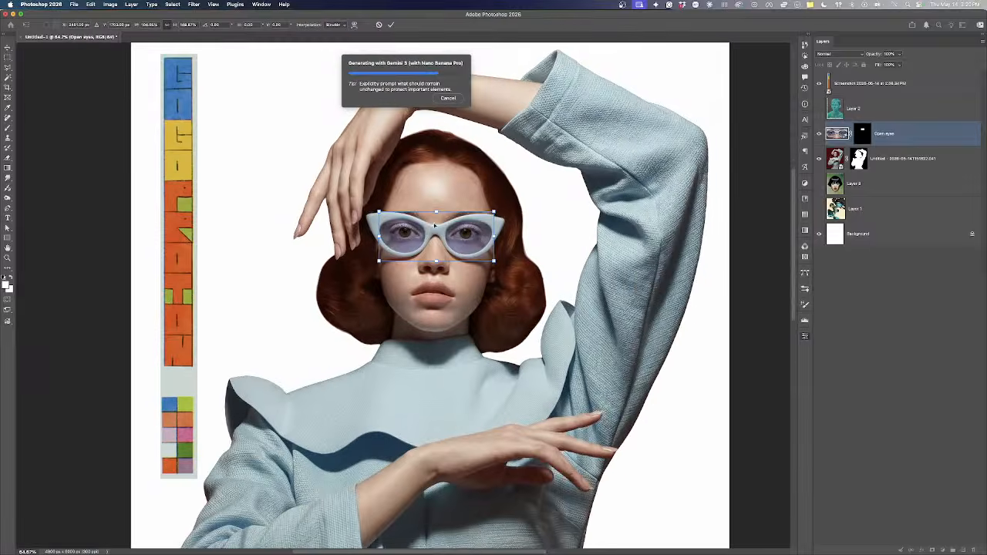
pyautogui.scroll(3, 436, 225)
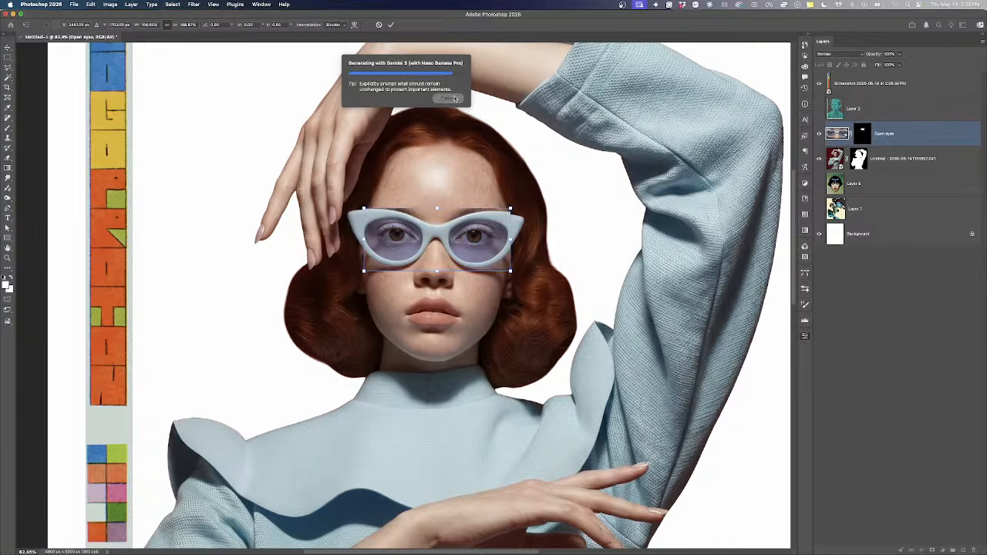
pyautogui.click(456, 99)
# Delete the Open eyes layer's mask and replace it with a new mask inverted to black, hiding the whole layer
pyautogui.click(8, 48)
pyautogui.click(462, 223)
pyautogui.scroll(1, 464, 228)
pyautogui.click(464, 230)
pyautogui.click(868, 137)
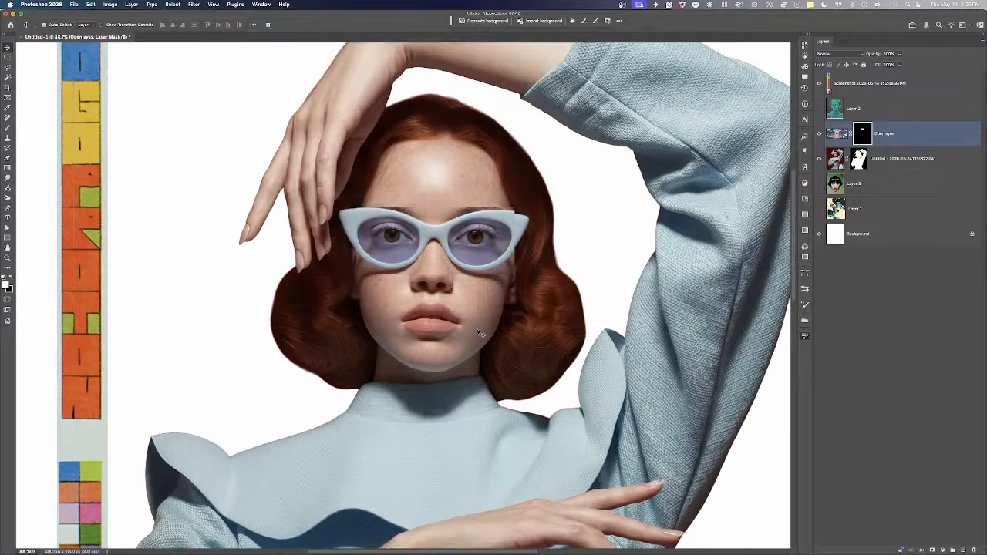
pyautogui.moveTo(865, 135); pyautogui.dragTo(973, 546)
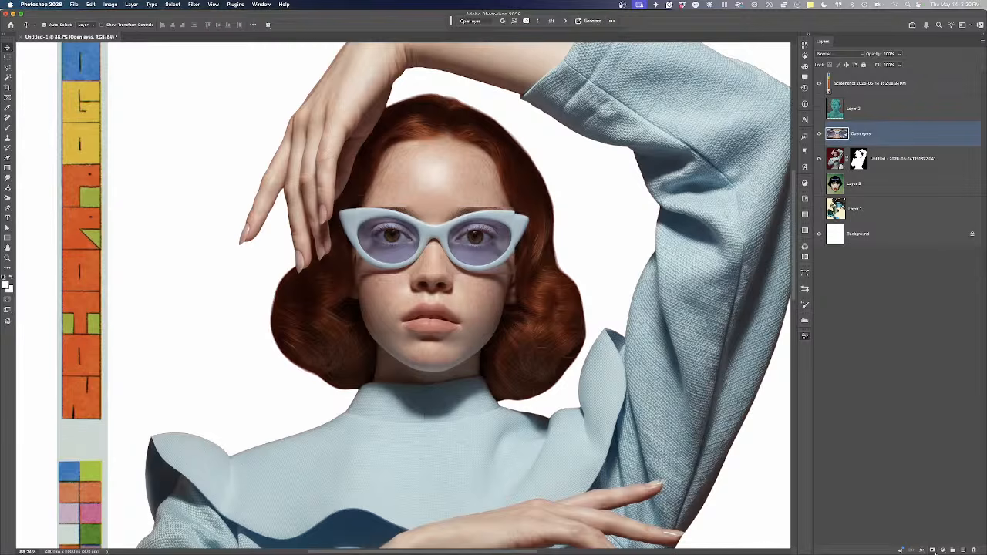
pyautogui.click(932, 550)
pyautogui.scroll(2, 446, 268)
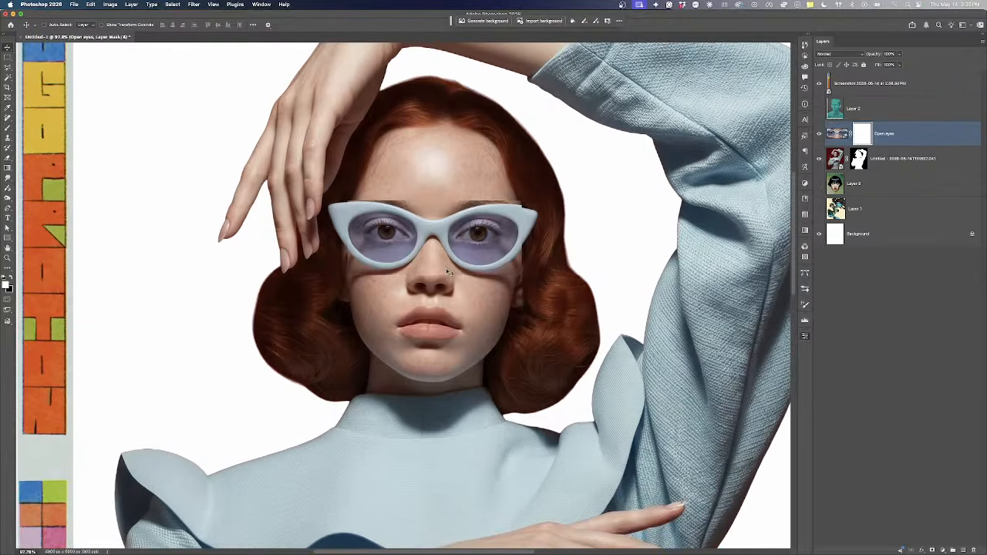
pyautogui.hotkey('ctrl', 'i')
pyautogui.scroll(3, 446, 268)
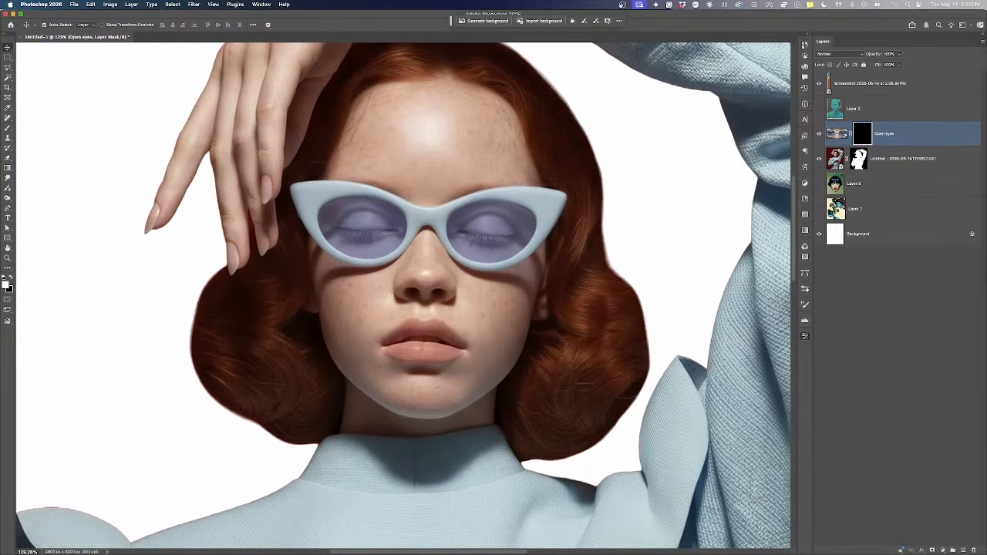
# Paint white with the Brush on the Open eyes mask to reveal the open eye in the lens nearest the raised hand
pyautogui.click(8, 128)
pyautogui.scroll(2, 345, 260)
pyautogui.moveTo(376, 230); pyautogui.dragTo(414, 285)
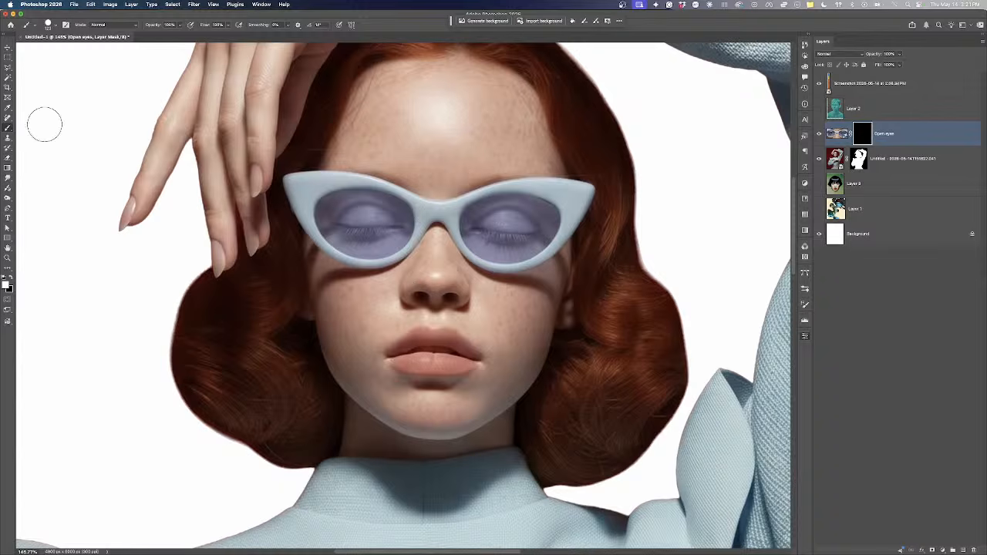
pyautogui.click(11, 278)
pyautogui.moveTo(367, 244); pyautogui.dragTo(378, 247)
pyautogui.click(10, 278)
pyautogui.moveTo(372, 225)
pyautogui.mouseDown()
pyautogui.moveTo(378, 185)
pyautogui.moveTo(414, 185)
pyautogui.moveTo(410, 170)
pyautogui.moveTo(399, 228)
pyautogui.mouseUp()
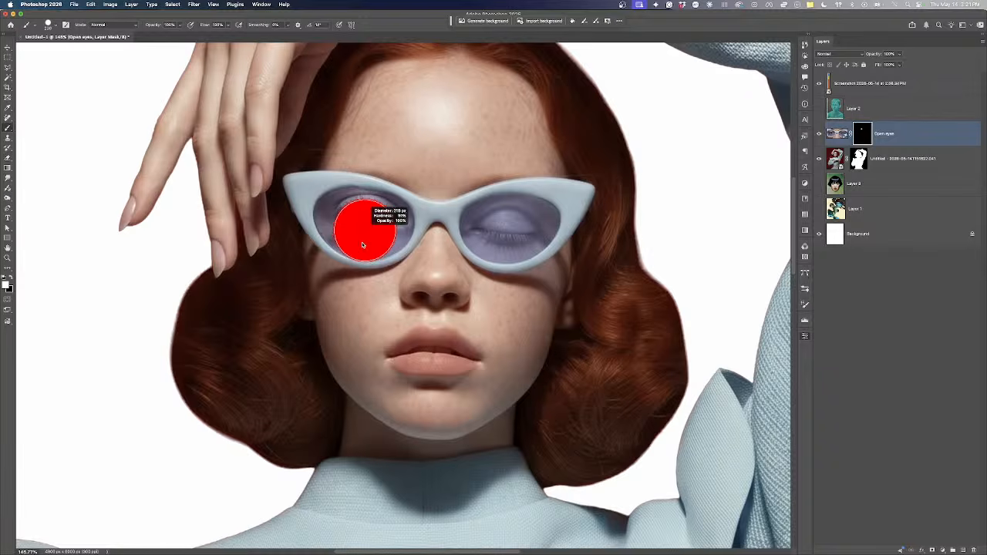
pyautogui.moveTo(385, 231)
pyautogui.mouseDown()
pyautogui.moveTo(376, 236)
pyautogui.moveTo(384, 234)
pyautogui.moveTo(377, 202)
pyautogui.moveTo(333, 208)
pyautogui.moveTo(398, 217)
pyautogui.mouseUp()
pyautogui.scroll(2, 402, 214)
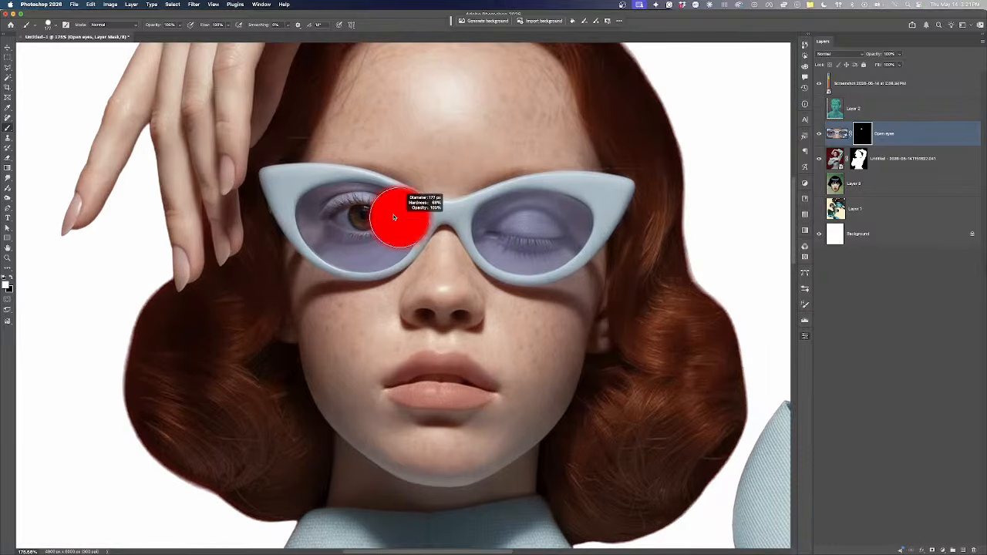
# Paint white on the Open eyes mask over the other lens to reveal its open eye and cover the closed lashes
pyautogui.moveTo(506, 222)
pyautogui.mouseDown()
pyautogui.moveTo(574, 217)
pyautogui.moveTo(554, 236)
pyautogui.moveTo(572, 219)
pyautogui.moveTo(542, 207)
pyautogui.mouseUp()
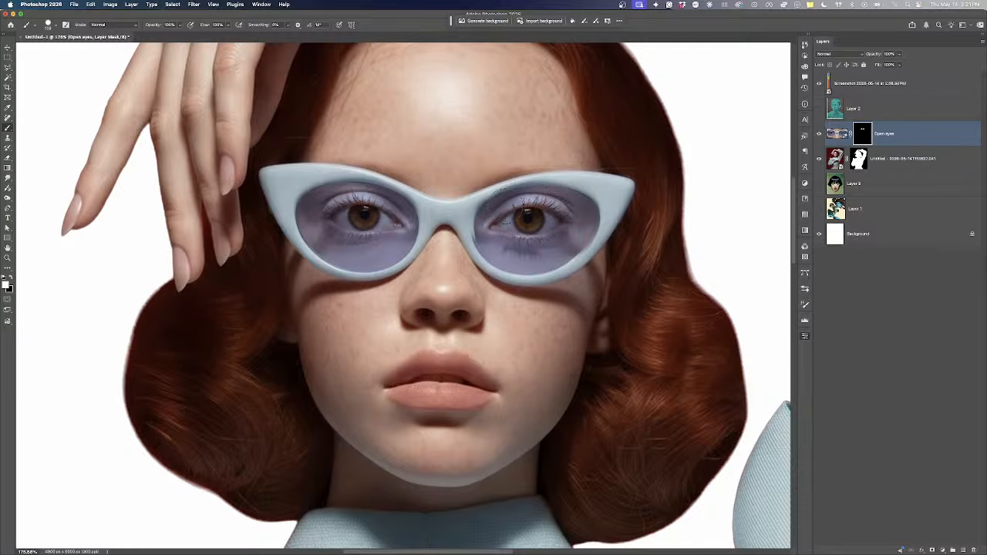
pyautogui.moveTo(502, 258); pyautogui.dragTo(554, 253)
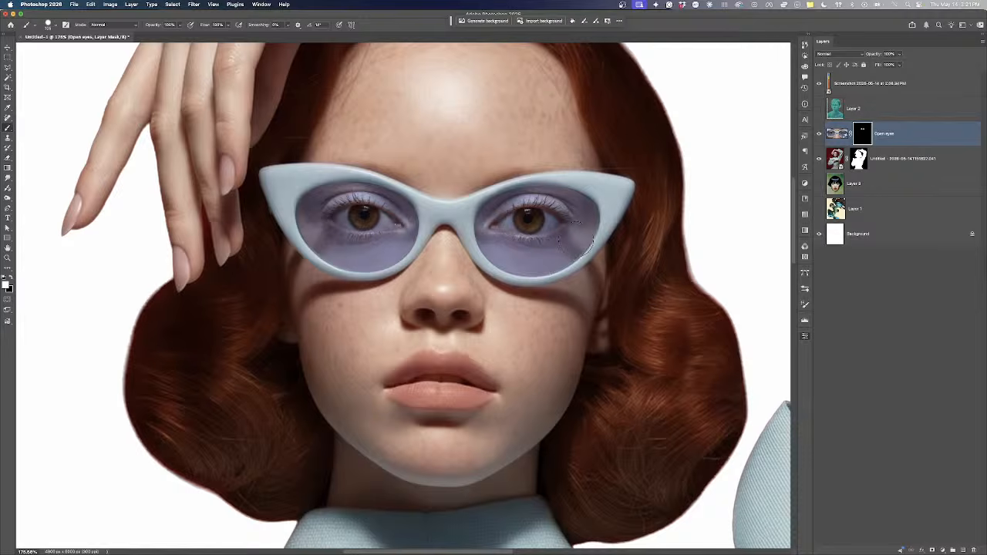
pyautogui.scroll(-8, 510, 260)
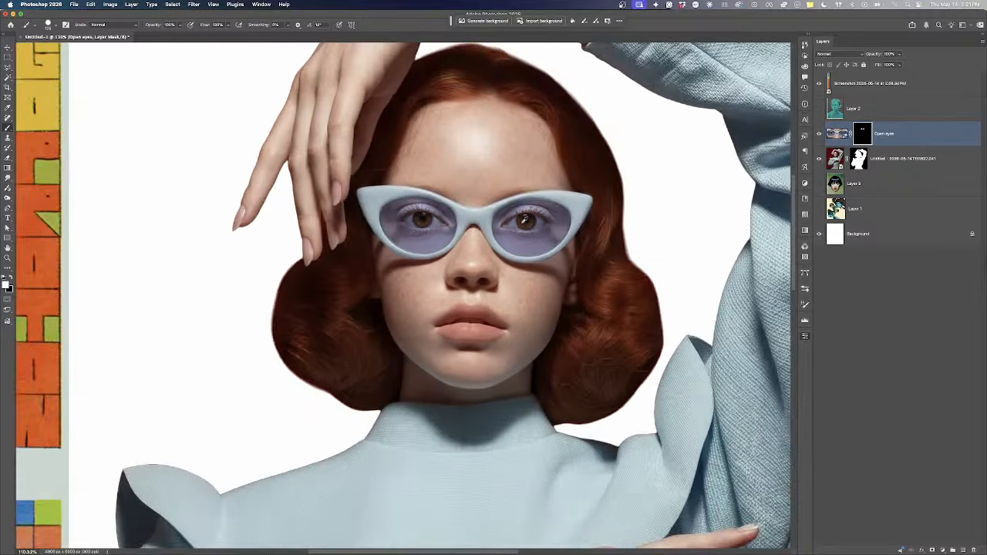
pyautogui.press('v')
pyautogui.scroll(2, 476, 252)
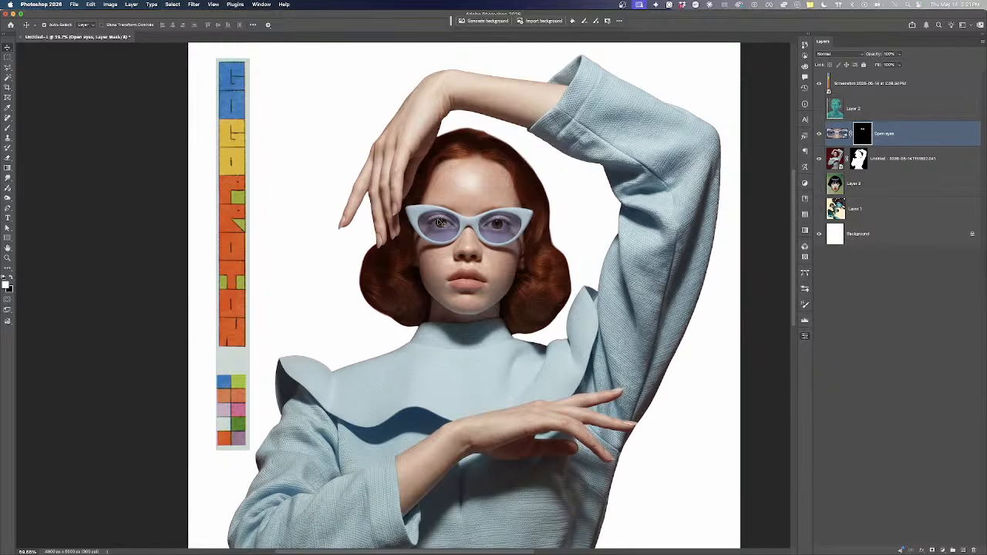
pyautogui.hotkey('ctrl', 'Up')
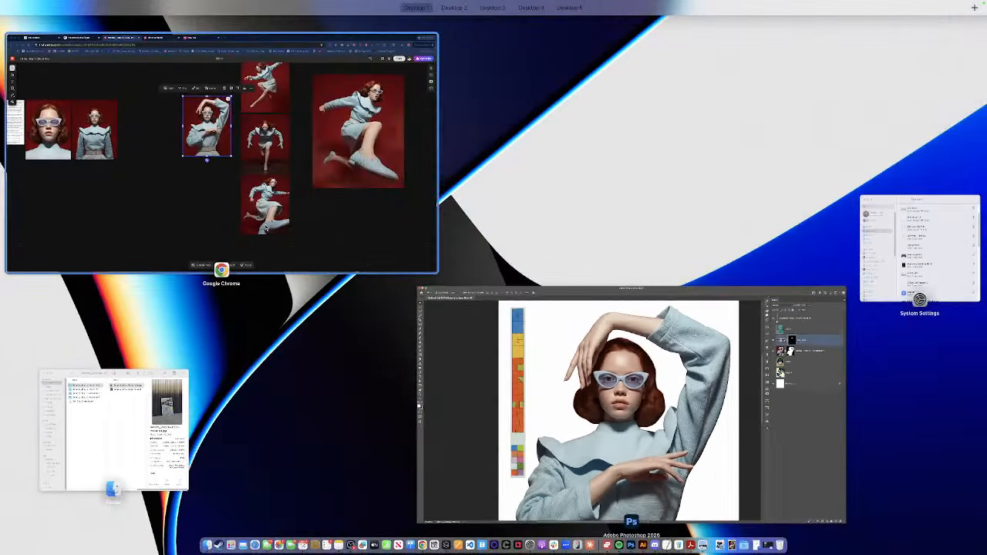
pyautogui.click(96, 179)
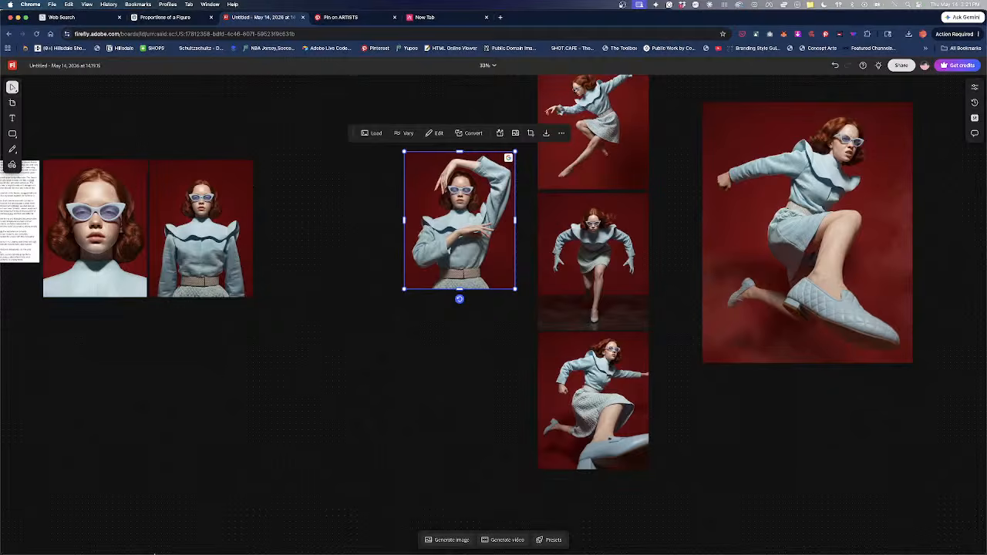
pyautogui.hotkey('ctrl', 'Up')
pyautogui.click(712, 321)
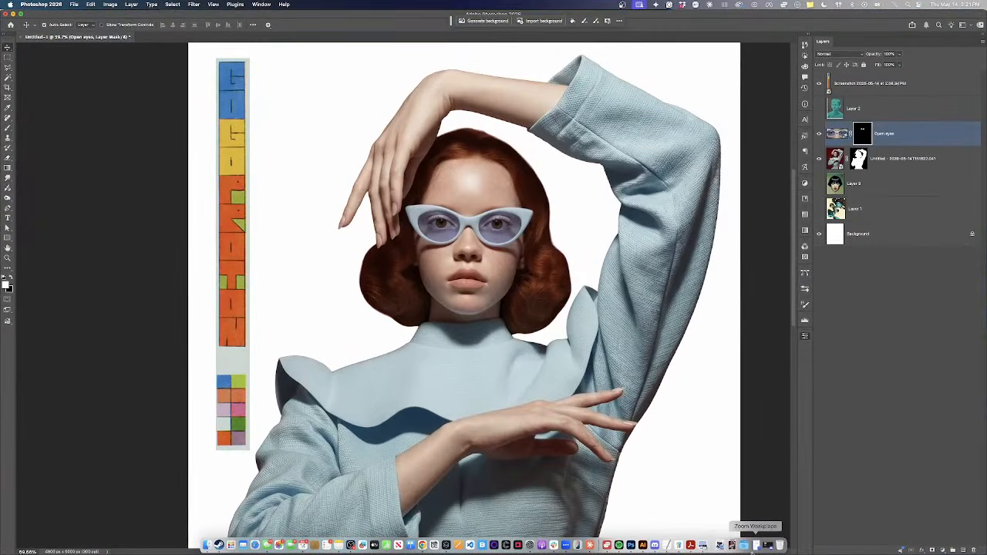
# Place the close-up portrait of the red-haired character, mask out its red background and bring its layer to the front
pyautogui.click(737, 546)
pyautogui.moveTo(735, 470); pyautogui.dragTo(568, 368)
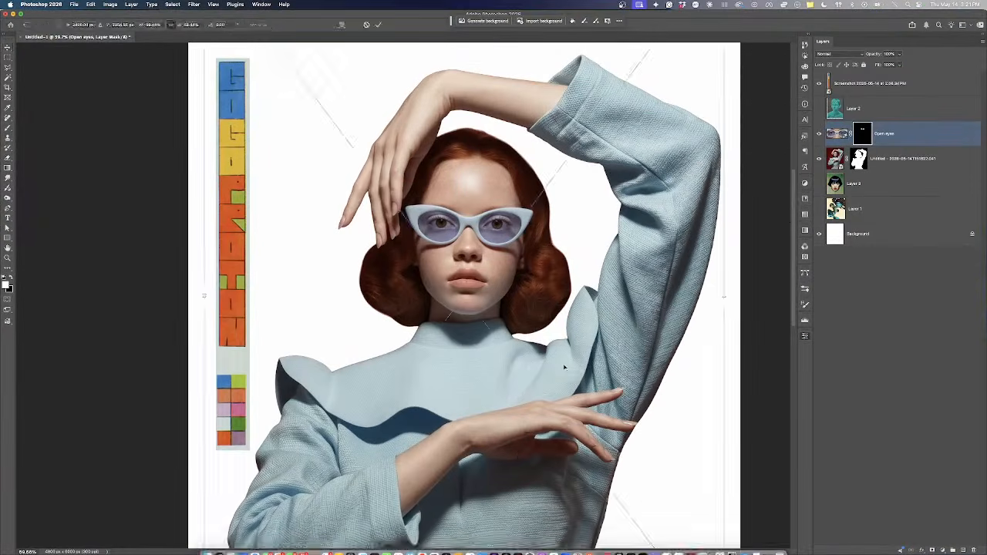
pyautogui.press('Return')
pyautogui.scroll(-1, 559, 351)
pyautogui.scroll(-2, 498, 270)
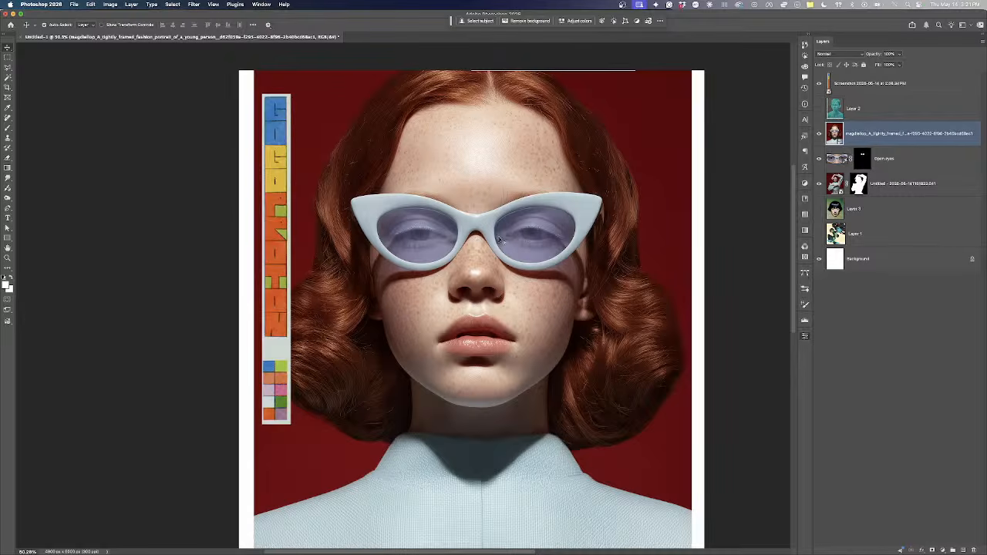
pyautogui.scroll(-3, 501, 245)
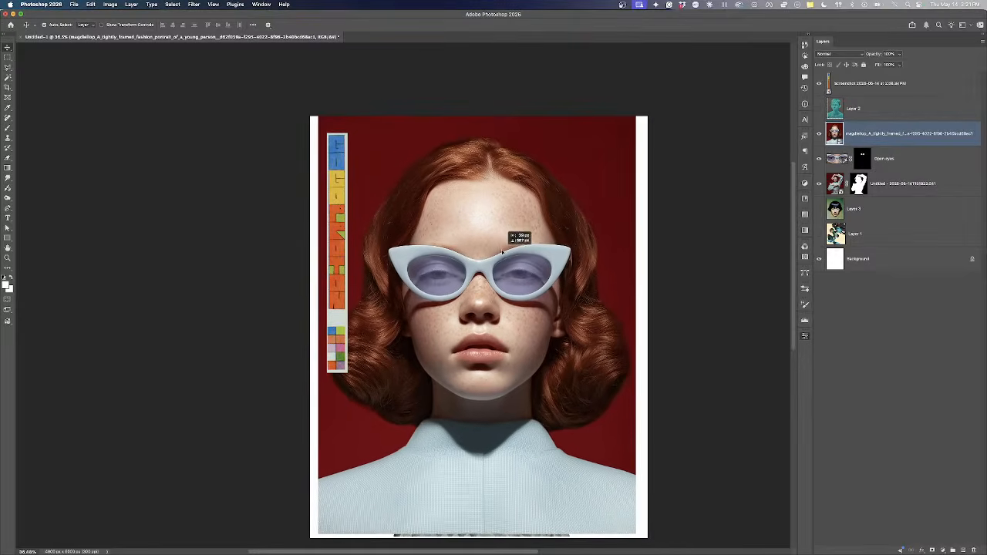
pyautogui.press('super+shift+bracketright')
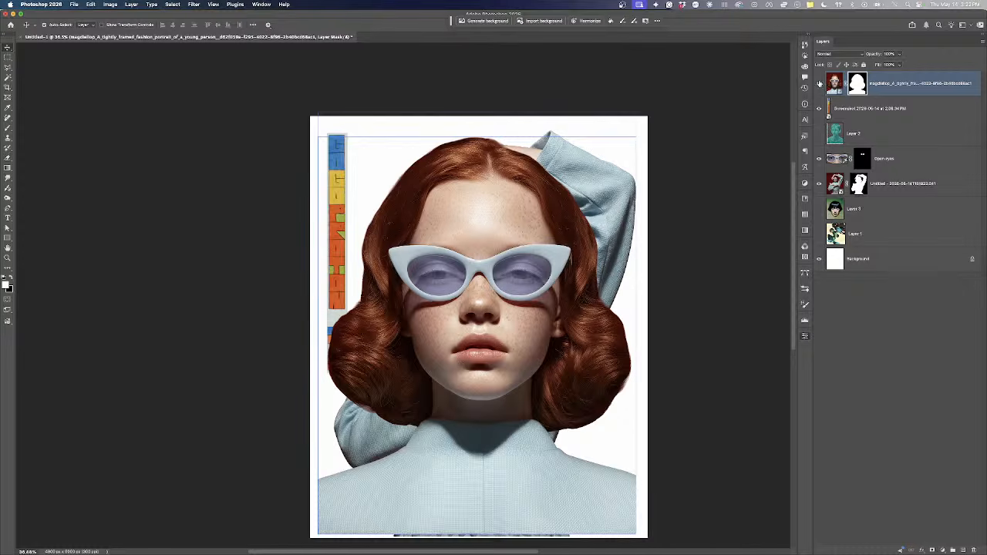
# Move the colour-strip screenshot layer above the portrait layer, and toggle the portrait's visibility to compare, leaving it hidden
pyautogui.moveTo(880, 106); pyautogui.dragTo(875, 80)
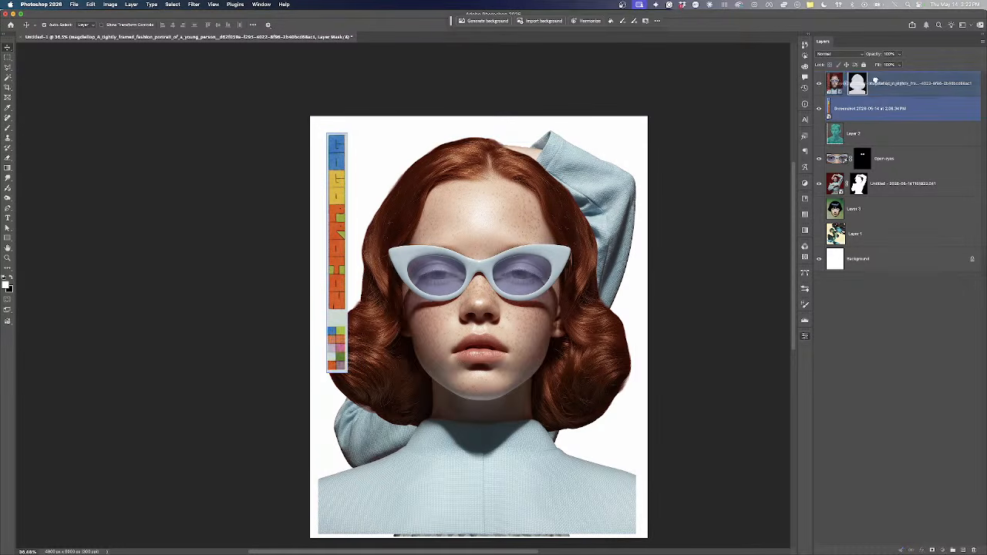
pyautogui.click(823, 109)
pyautogui.scroll(3, 487, 230)
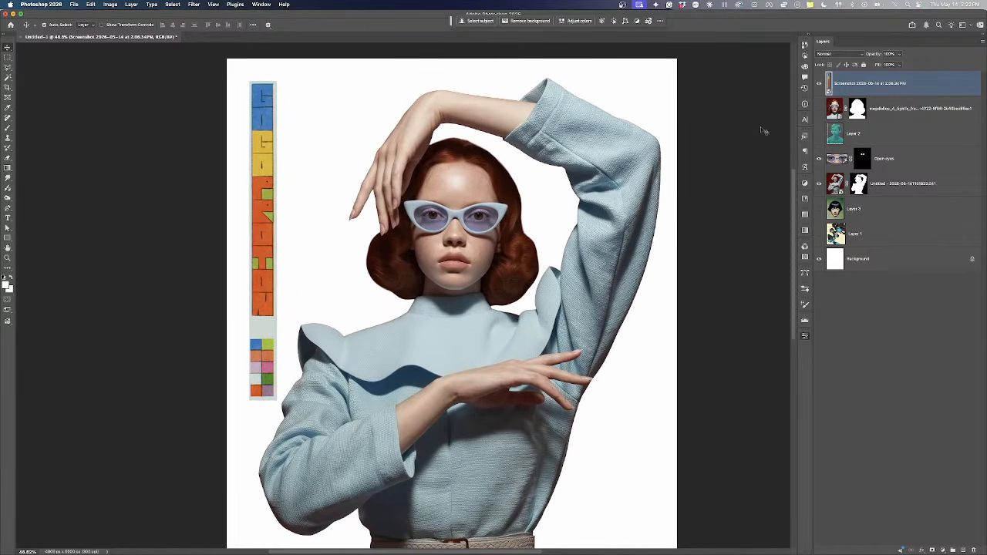
pyautogui.click(819, 109)
pyautogui.click(819, 109)
pyautogui.click(820, 109)
pyautogui.click(819, 110)
pyautogui.click(819, 109)
pyautogui.click(820, 110)
pyautogui.click(819, 113)
pyautogui.click(819, 113)
# Duplicate the raised-arm pose layer and place the copy directly above the Open eyes layer
pyautogui.scroll(1, 516, 121)
pyautogui.click(479, 129)
pyautogui.scroll(1, 478, 130)
pyautogui.moveTo(472, 161); pyautogui.dragTo(469, 187)
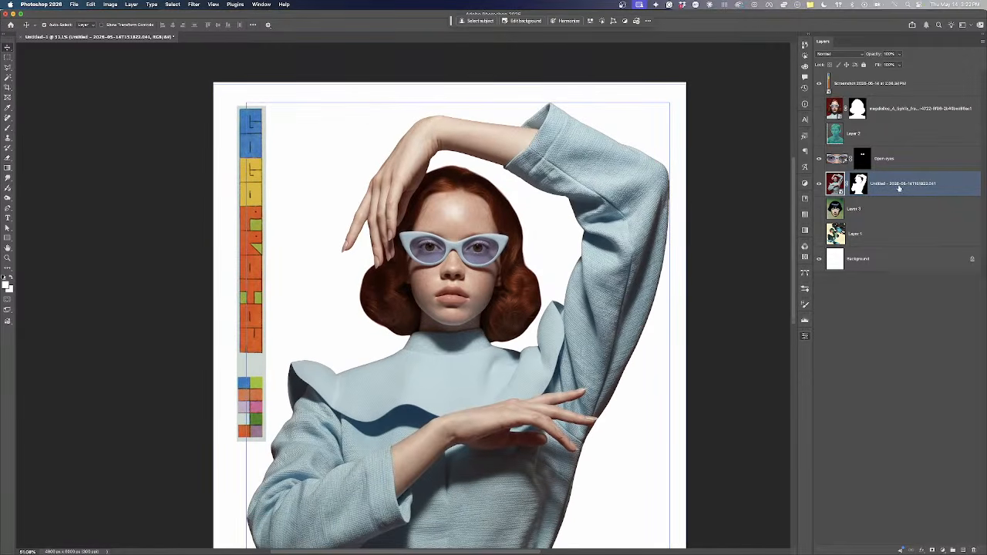
pyautogui.doubleClick(900, 184)
pyautogui.moveTo(899, 184); pyautogui.dragTo(897, 146)
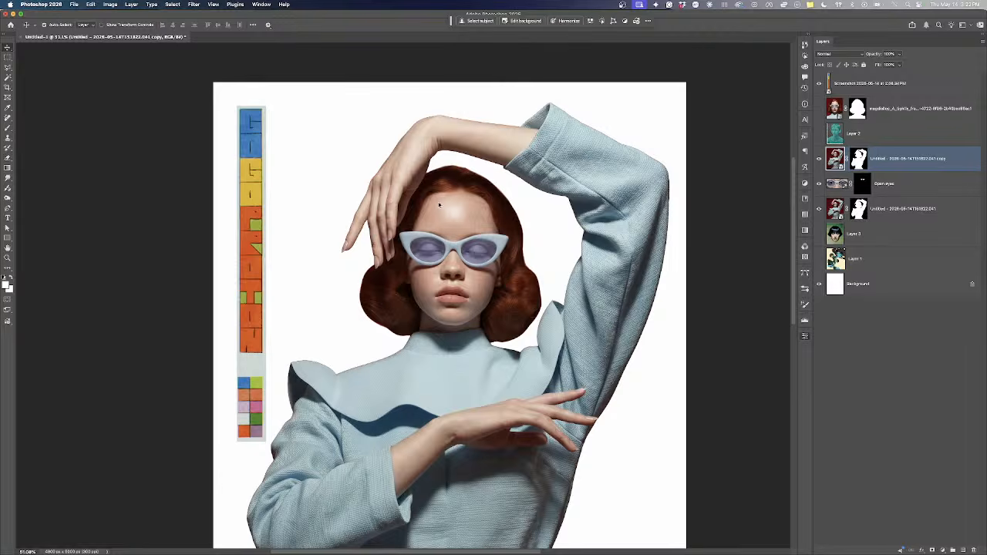
# Select the character's arms and hands on the pose copy with the Object Selection tool's people detection
pyautogui.scroll(2, 442, 207)
pyautogui.hscroll(3, 442, 182)
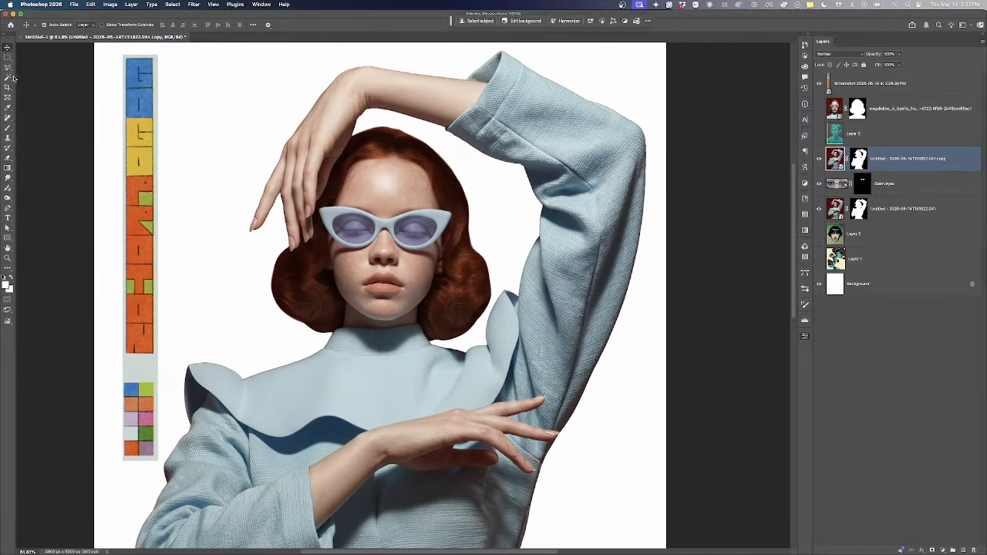
pyautogui.click(8, 118)
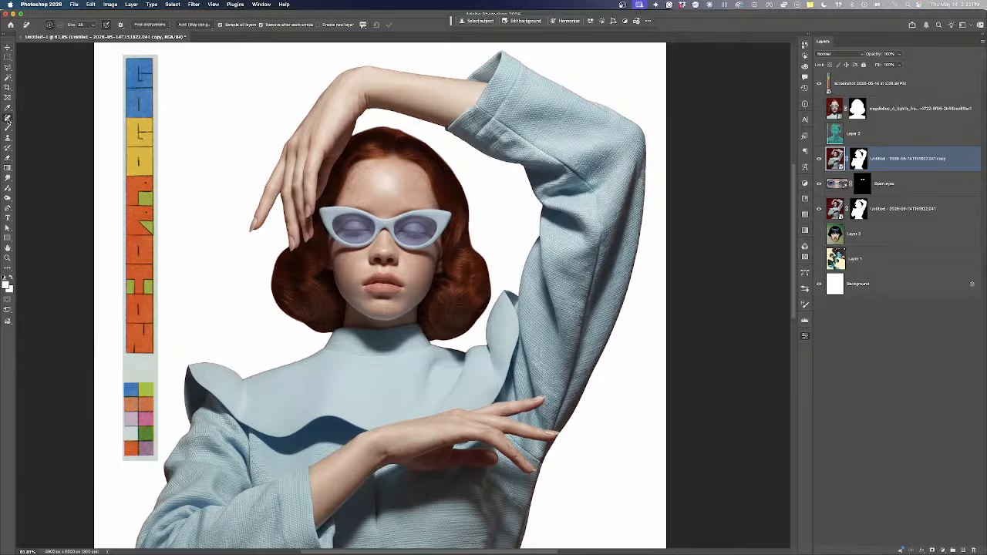
pyautogui.click(7, 78)
pyautogui.click(29, 78)
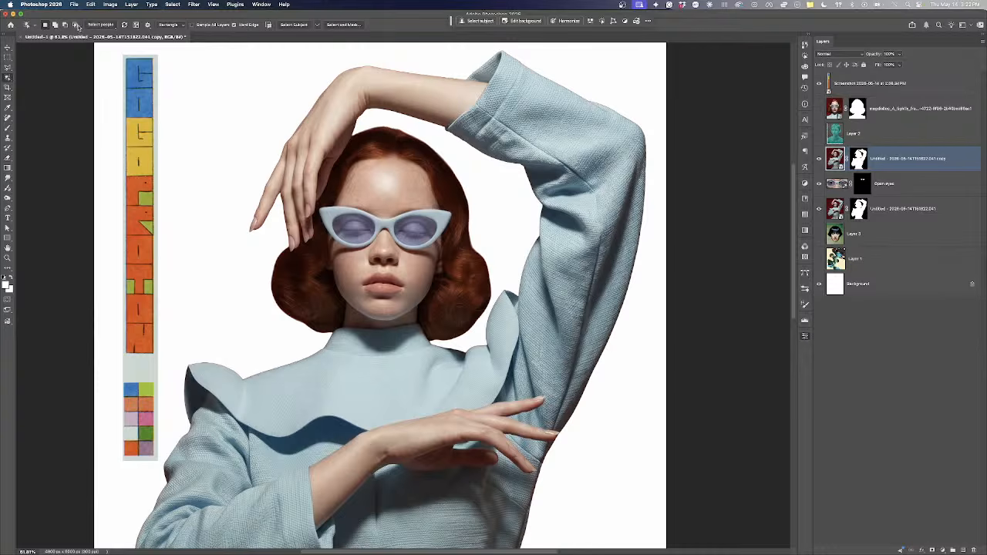
pyautogui.click(101, 25)
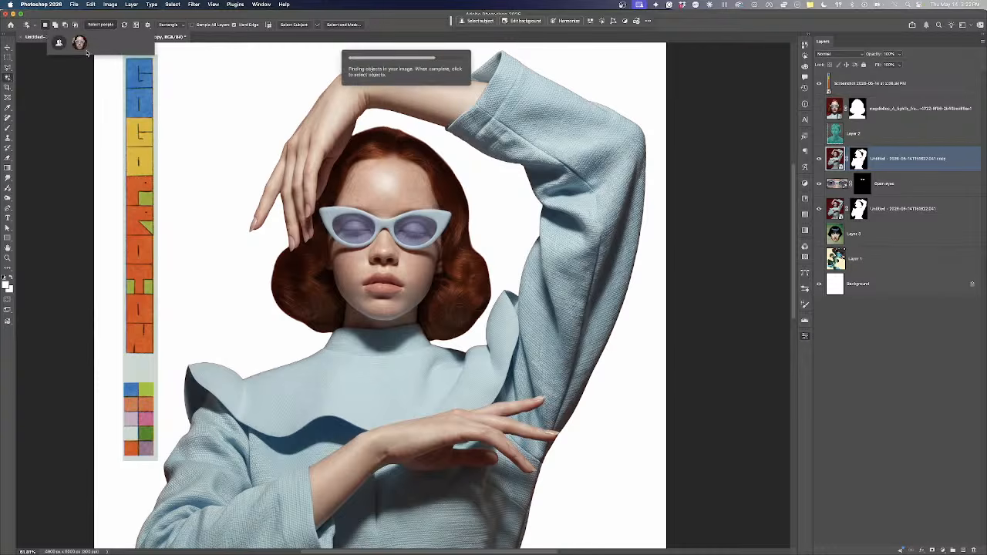
pyautogui.click(81, 44)
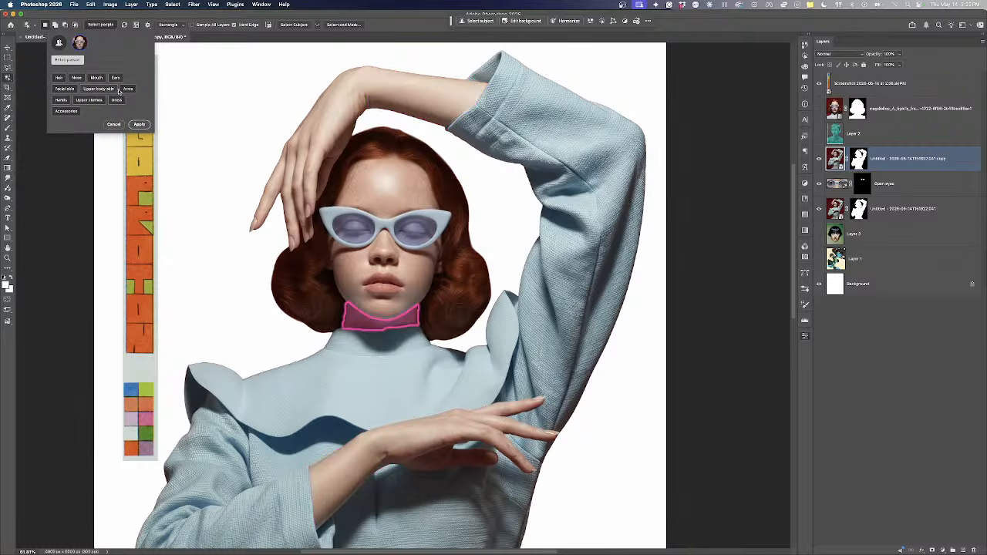
pyautogui.click(59, 101)
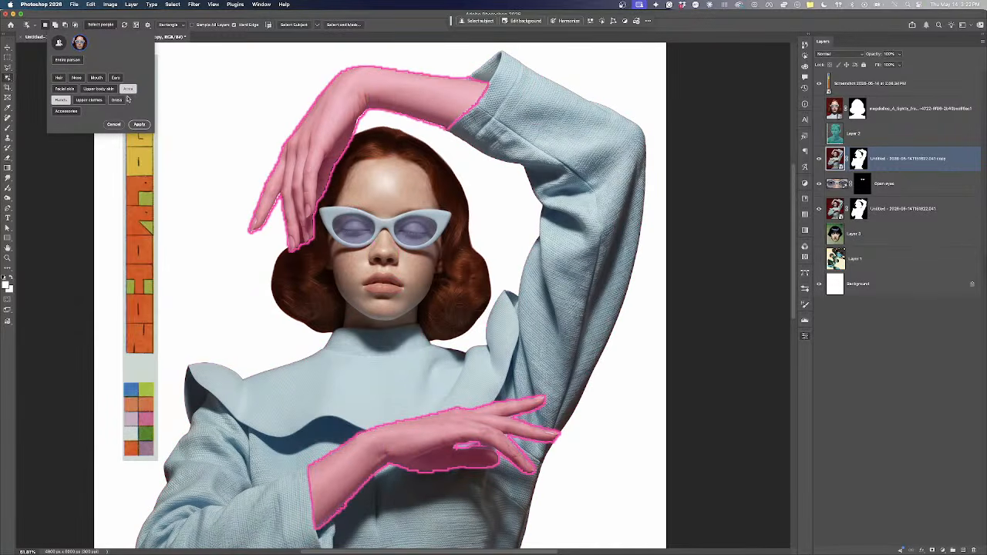
pyautogui.click(135, 124)
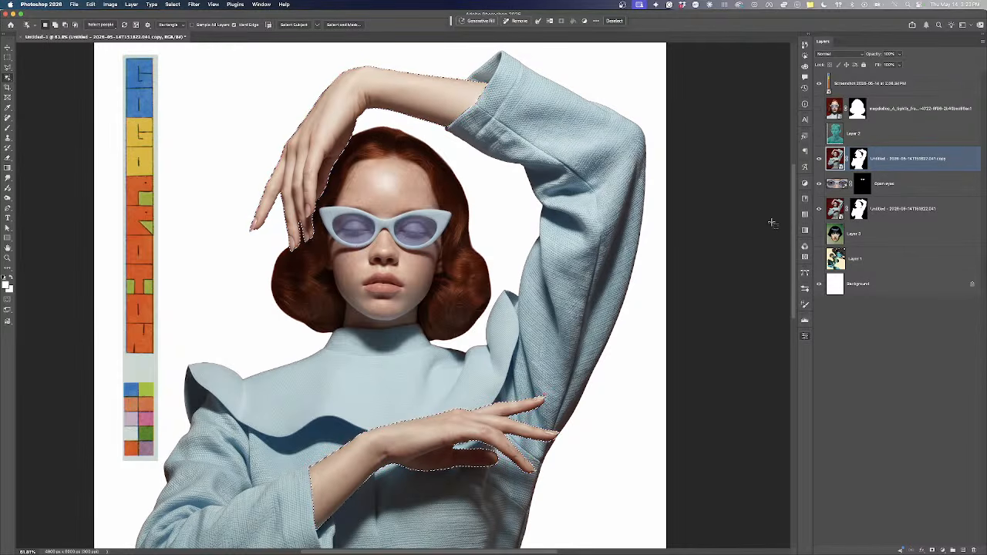
# Duplicate the raised-arm pose copy without its mask and mask the duplicate to the selected arms and hands
pyautogui.scroll(5, 530, 368)
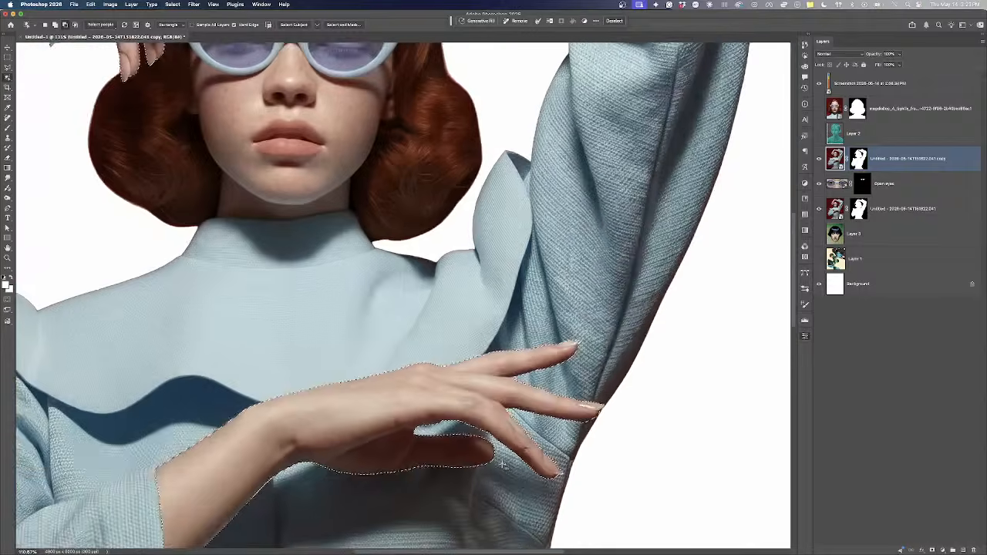
pyautogui.scroll(-2, 534, 463)
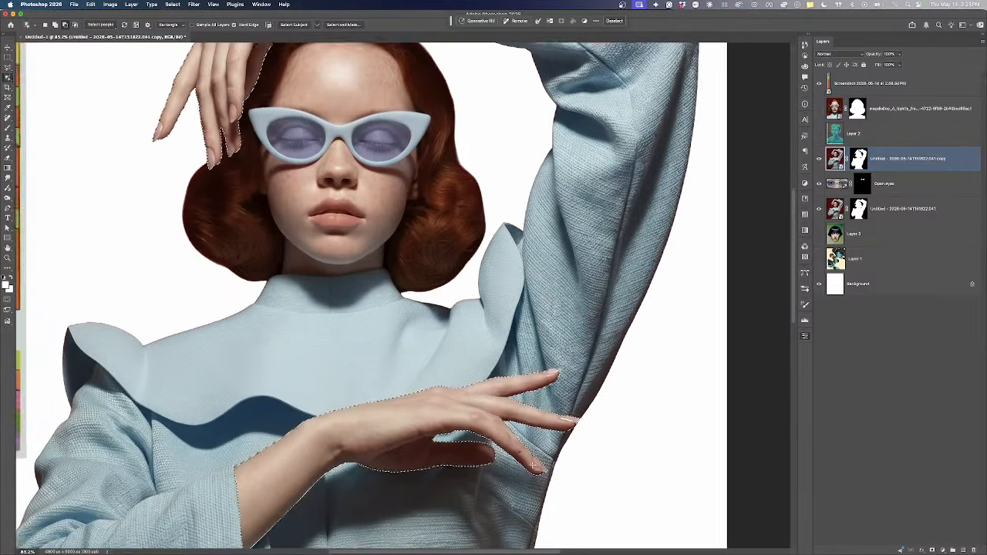
pyautogui.scroll(15, 536, 466)
pyautogui.scroll(-15, 574, 461)
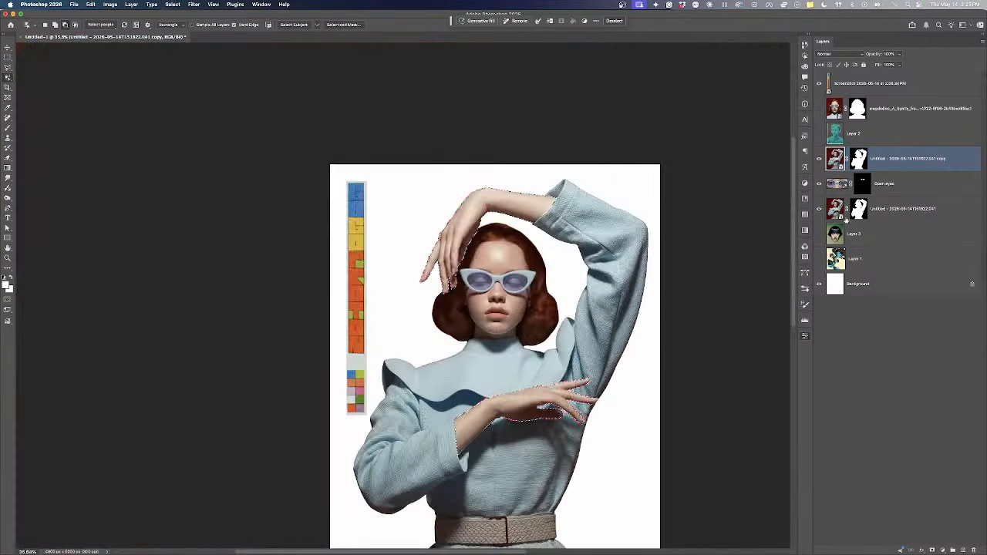
pyautogui.click(861, 160)
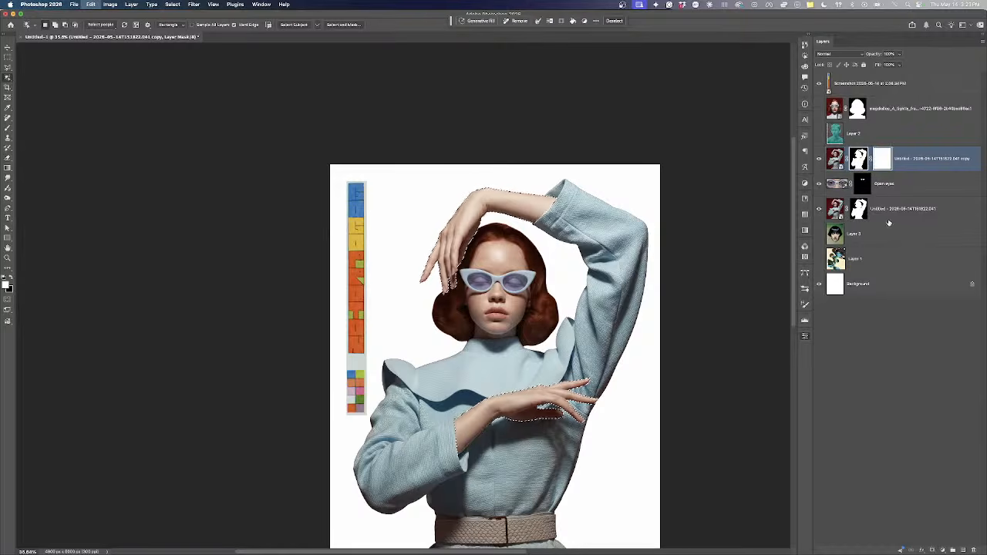
pyautogui.moveTo(898, 161); pyautogui.dragTo(974, 550)
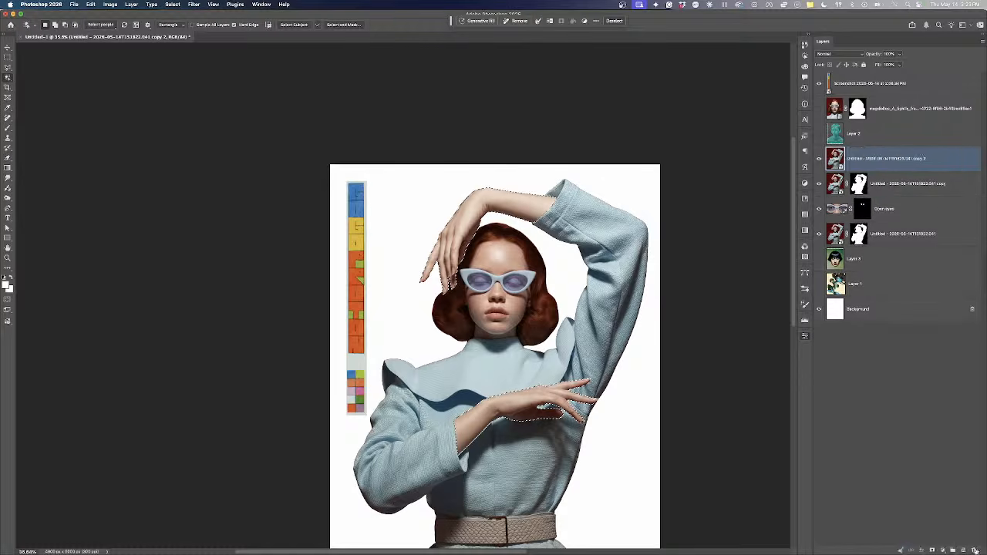
pyautogui.click(934, 550)
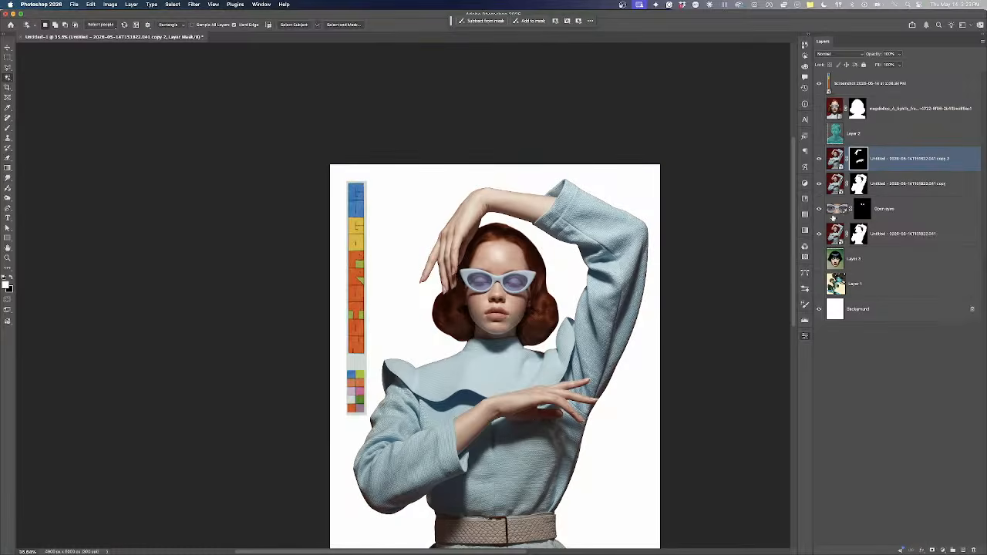
# Hide the full raised-arm poses and Open eyes layers, show the close-up portrait and place it beneath the isolated hands layer
pyautogui.press('v')
pyautogui.moveTo(819, 209); pyautogui.dragTo(820, 234)
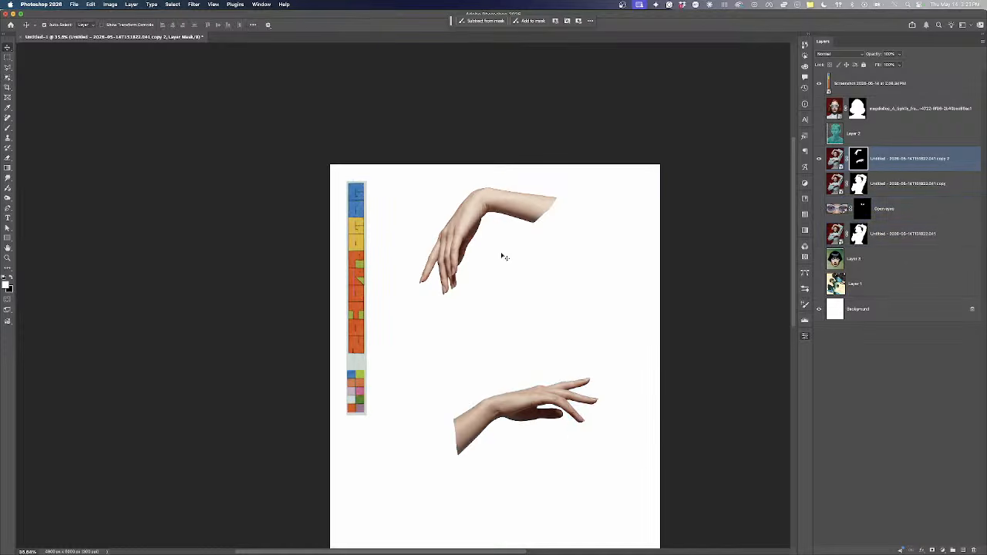
pyautogui.moveTo(502, 206); pyautogui.dragTo(501, 234)
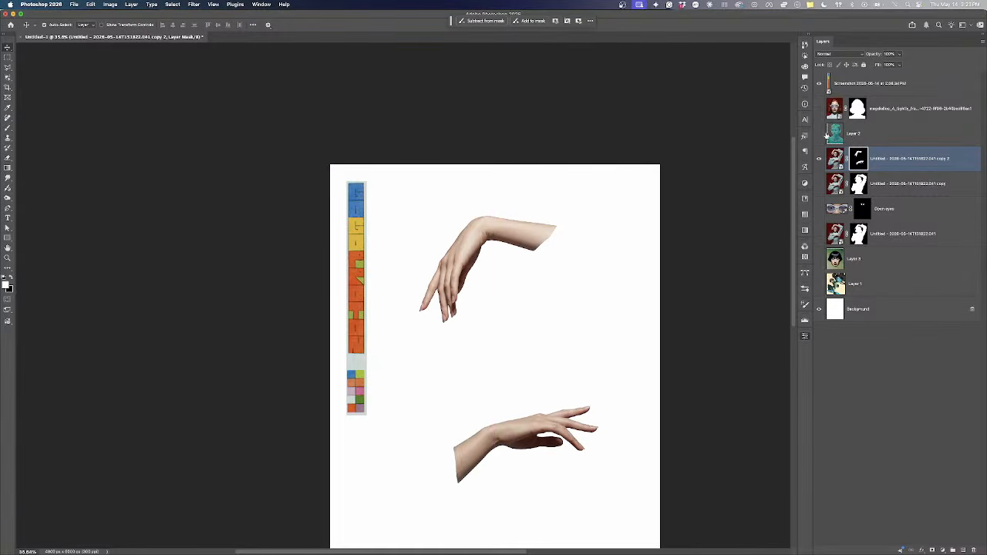
pyautogui.click(819, 108)
pyautogui.moveTo(843, 116); pyautogui.dragTo(899, 171)
# Enlarge the isolated arms and hands and position the lower hand across the portrait just below the chin
pyautogui.moveTo(499, 231); pyautogui.dragTo(480, 28)
pyautogui.hotkey('ctrl', 't')
pyautogui.scroll(-2, 554, 455)
pyautogui.scroll(-3, 537, 424)
pyautogui.moveTo(536, 436); pyautogui.dragTo(477, 433)
pyautogui.moveTo(693, 385); pyautogui.dragTo(643, 384)
pyautogui.moveTo(542, 429)
pyautogui.mouseDown()
pyautogui.moveTo(564, 425)
pyautogui.moveTo(545, 430)
pyautogui.mouseUp()
pyautogui.press('Return')
pyautogui.scroll(3, 515, 389)
pyautogui.click(496, 342)
pyautogui.scroll(2, 497, 268)
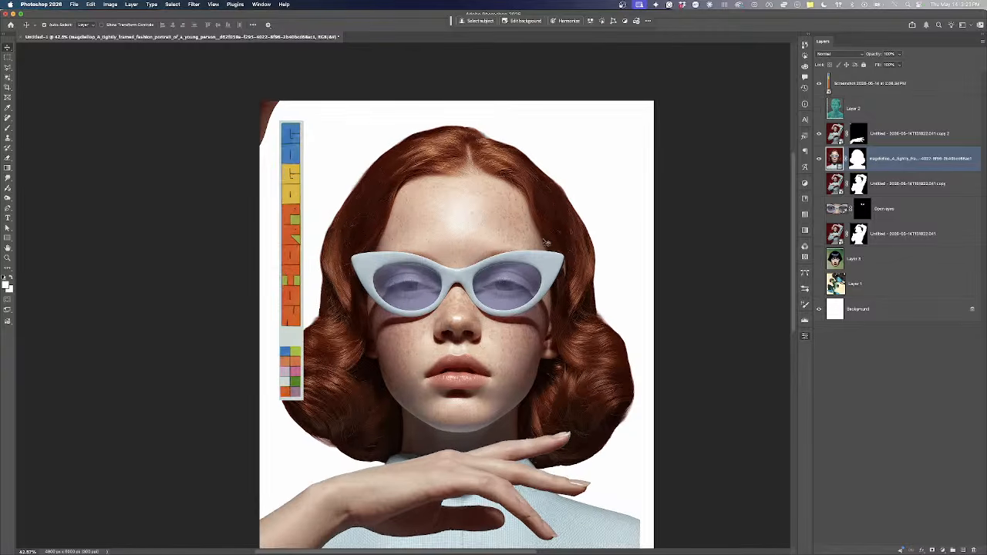
# Hide the colour-strip screenshot and the portrait, and show the original raised-arm pose with its Open eyes layer
pyautogui.moveTo(309, 252); pyautogui.dragTo(302, 300)
pyautogui.click(817, 89)
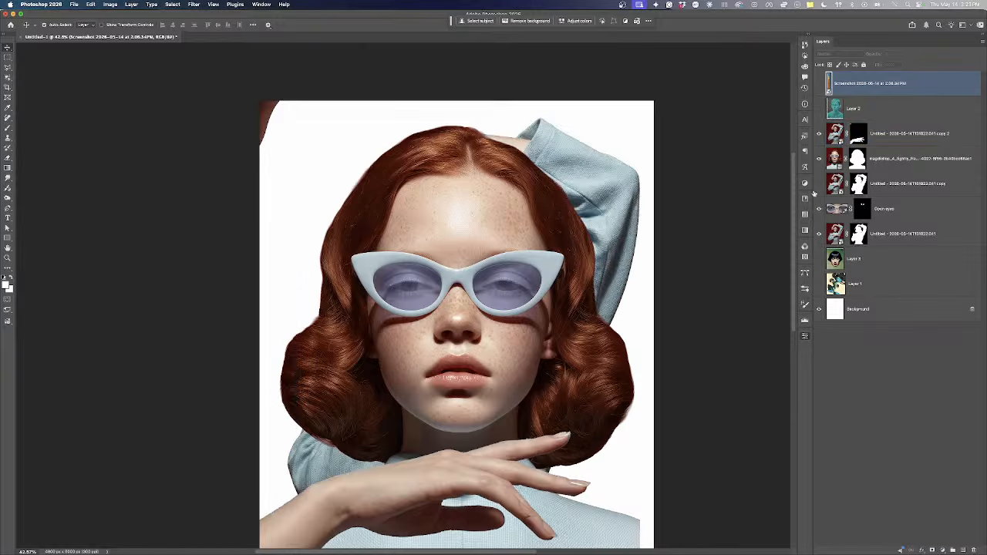
pyautogui.click(567, 299)
pyautogui.click(819, 158)
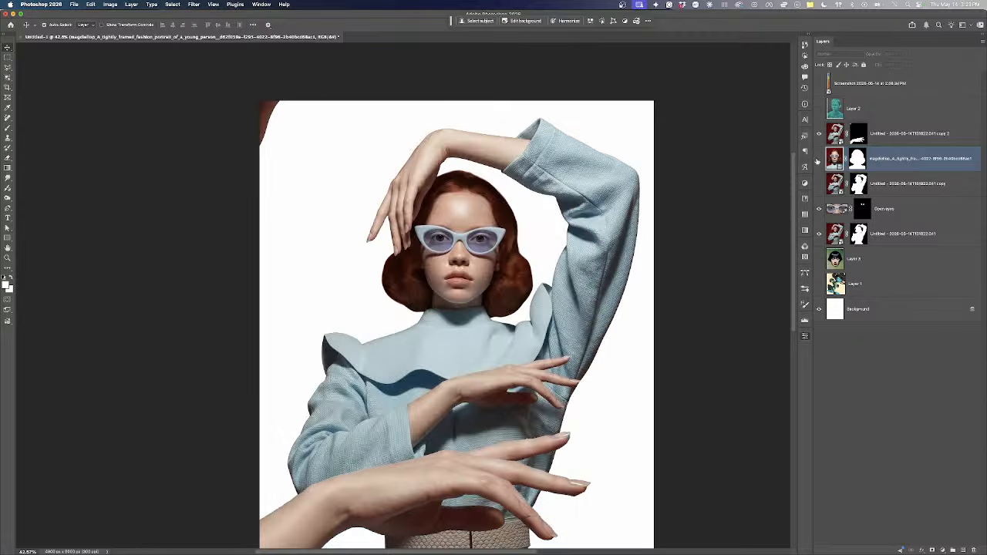
# Slightly adjust the height of the Open eyes layer with Free Transform to fit the sunglasses
pyautogui.click(471, 242)
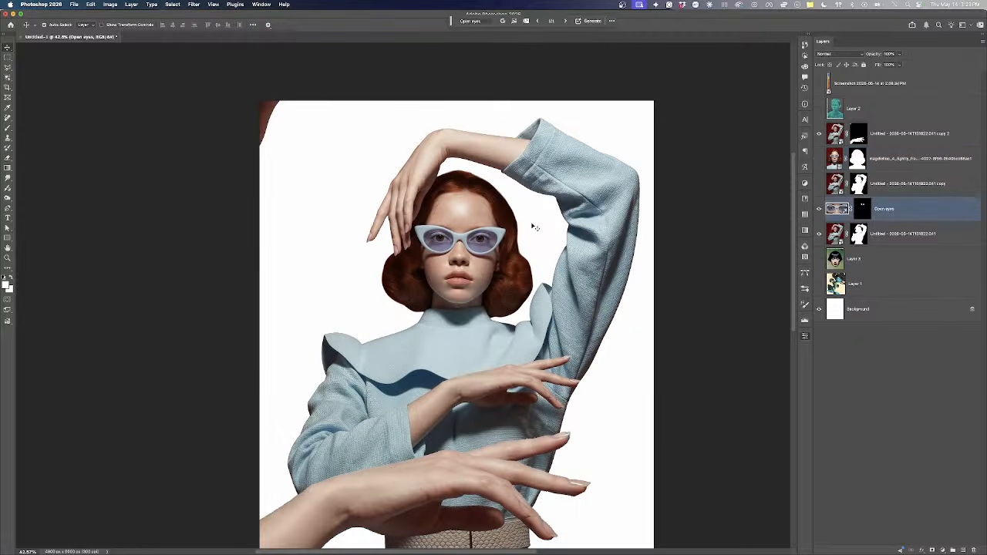
pyautogui.press('super+t')
pyautogui.scroll(1, 485, 228)
pyautogui.scroll(2, 484, 228)
pyautogui.moveTo(446, 224); pyautogui.dragTo(447, 226)
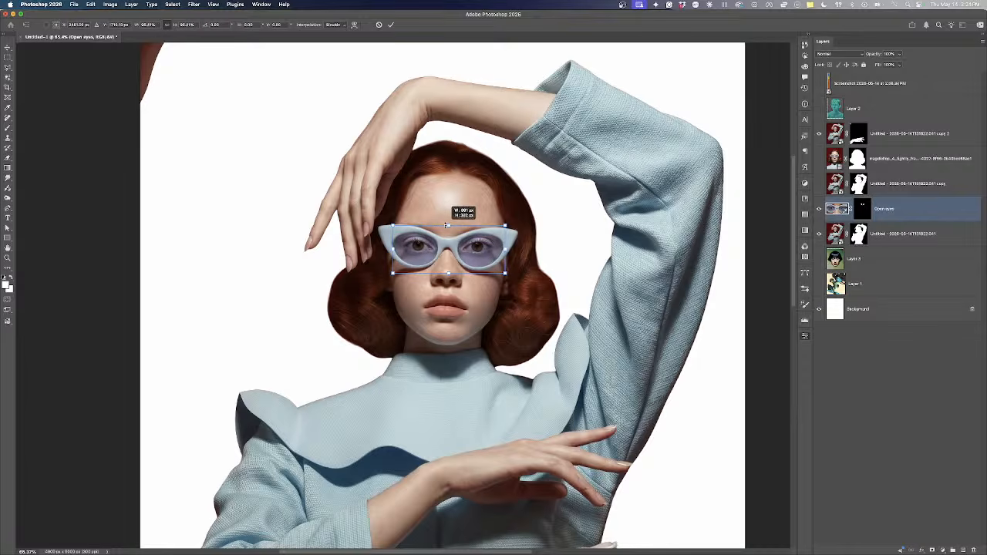
pyautogui.press('Return')
pyautogui.scroll(-1, 487, 258)
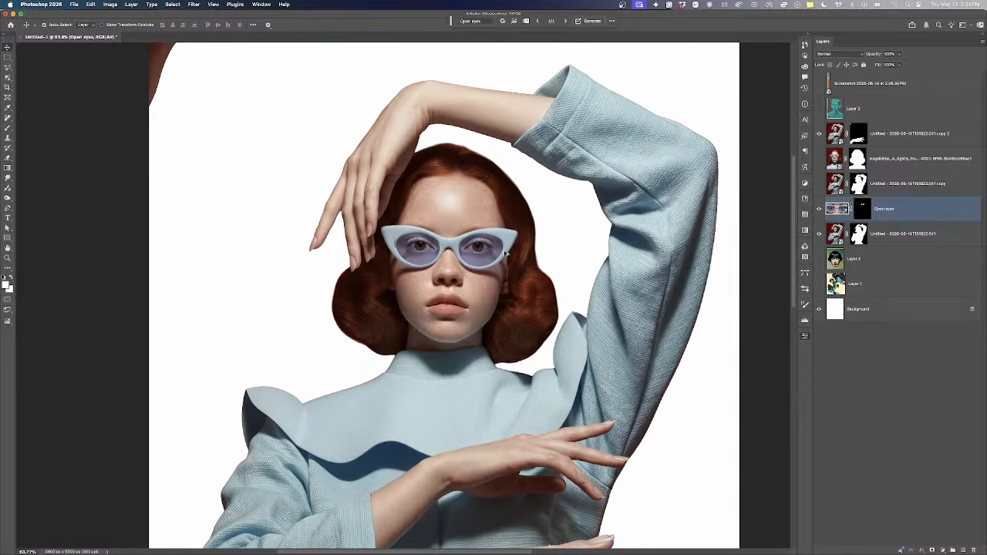
pyautogui.scroll(-2, 487, 259)
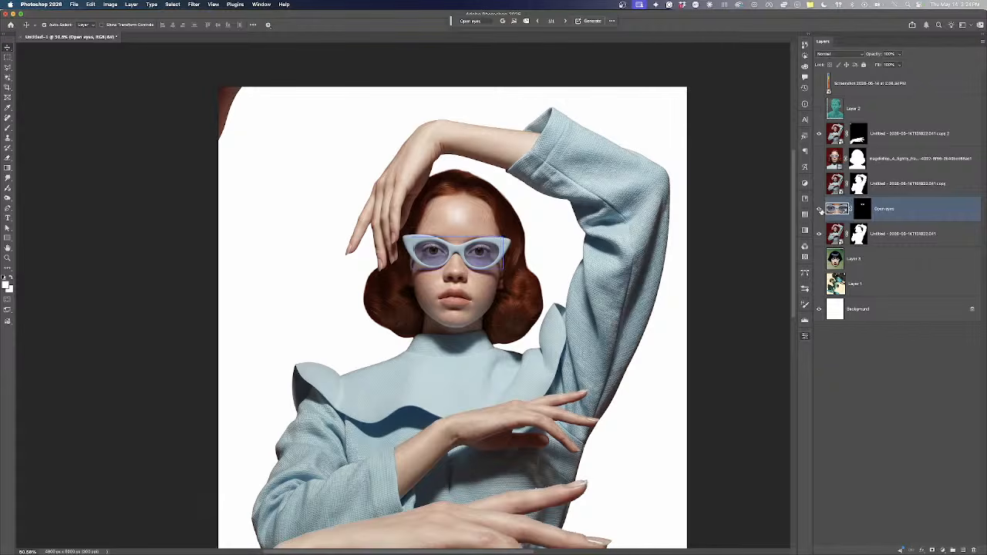
# Hide the Open eyes layer and the original raised-arm pose, and show the close-up portrait again
pyautogui.scroll(-3, 536, 255)
pyautogui.scroll(3, 513, 278)
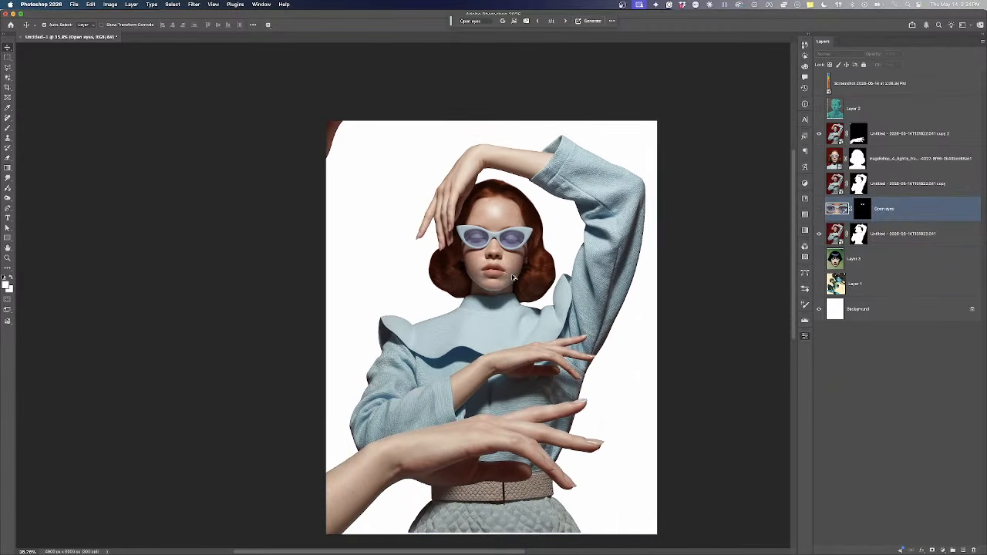
pyautogui.click(819, 159)
pyautogui.hotkey('alt', '[')
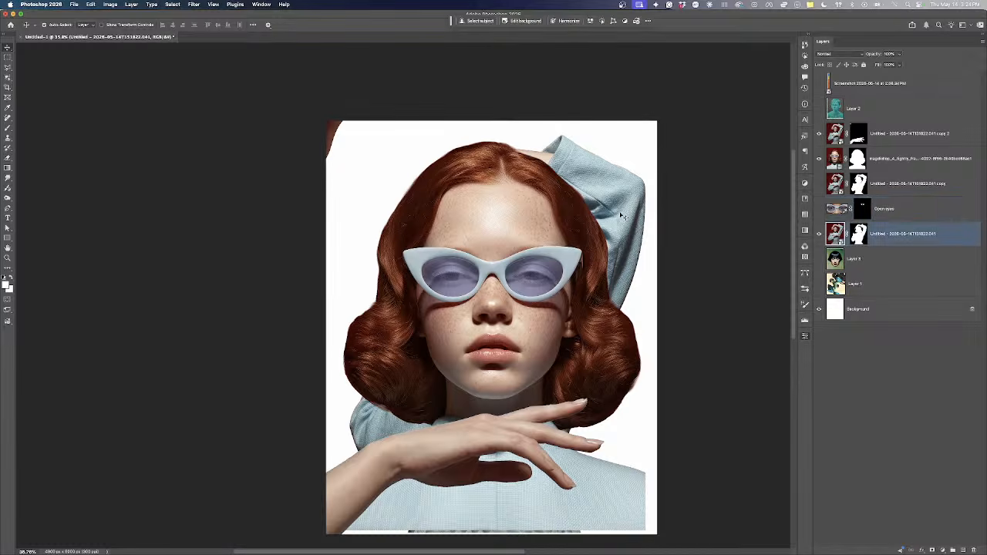
pyautogui.click(820, 234)
pyautogui.scroll(-2, 583, 283)
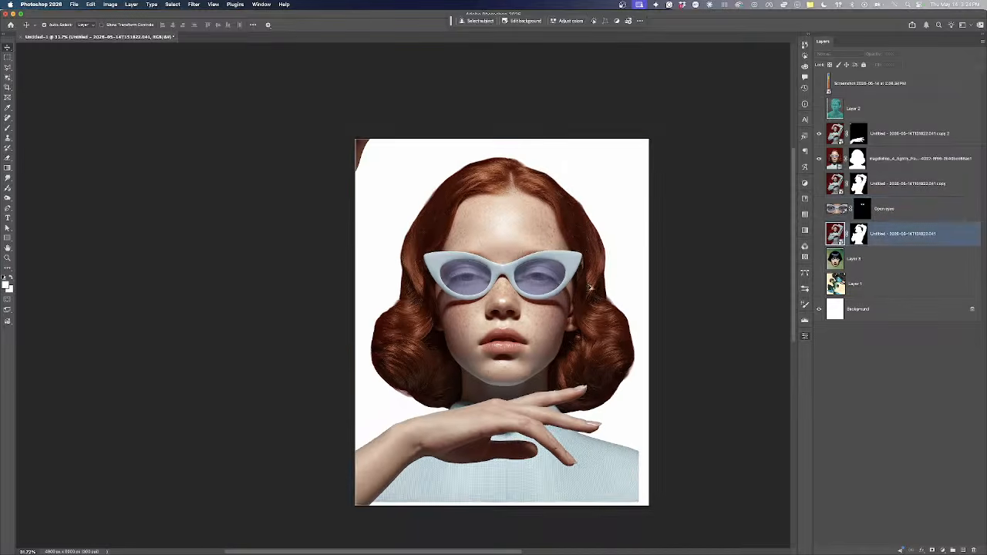
# Scale the close-up portrait down slightly with Free Transform
pyautogui.click(518, 308)
pyautogui.press('super+t')
pyautogui.moveTo(501, 138); pyautogui.dragTo(506, 161)
pyautogui.press('Return')
pyautogui.scroll(2, 519, 296)
# Switch to the Firefly board in Chrome, reposition the large leaping-pose image and download it
pyautogui.hotkey('ctrl', 'Up')
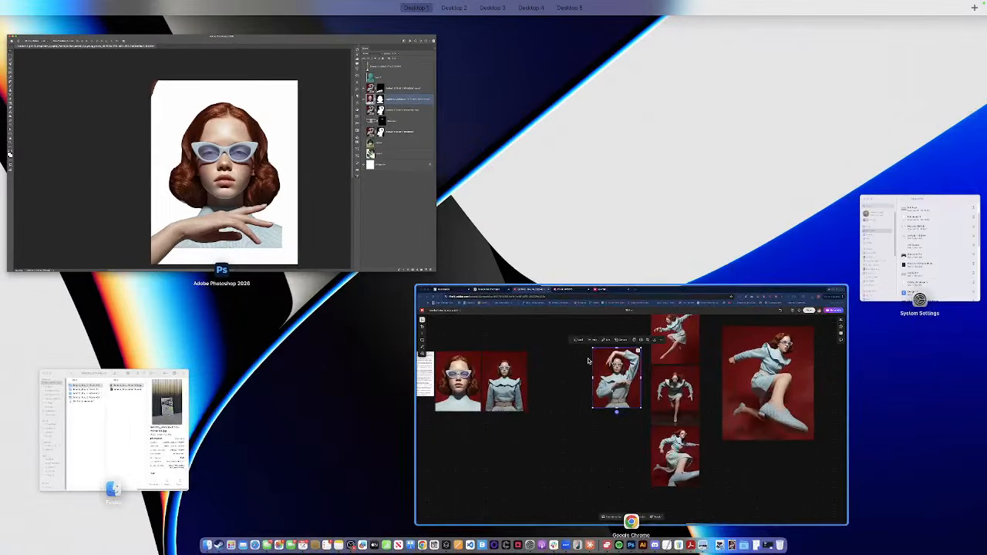
pyautogui.click(610, 328)
pyautogui.moveTo(834, 154); pyautogui.dragTo(662, 192)
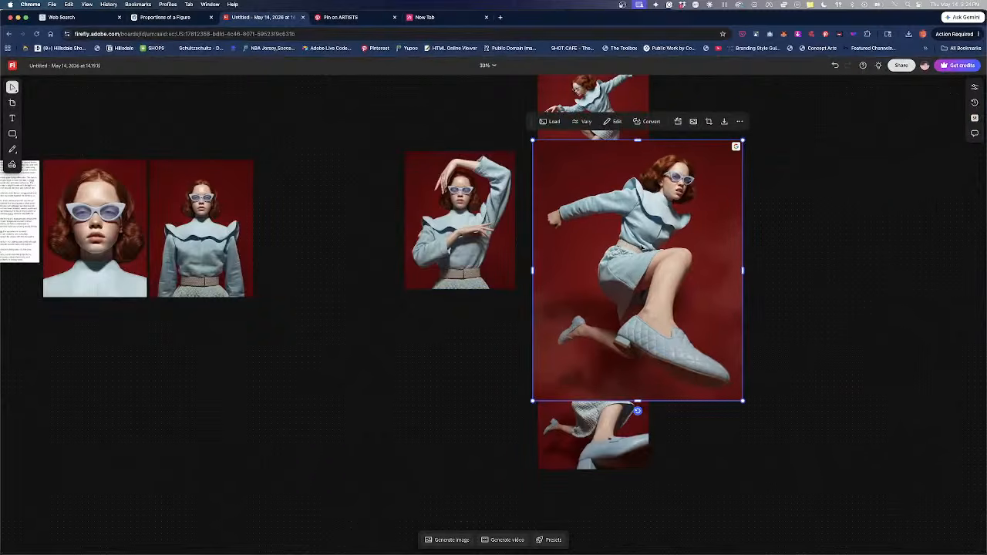
pyautogui.click(726, 121)
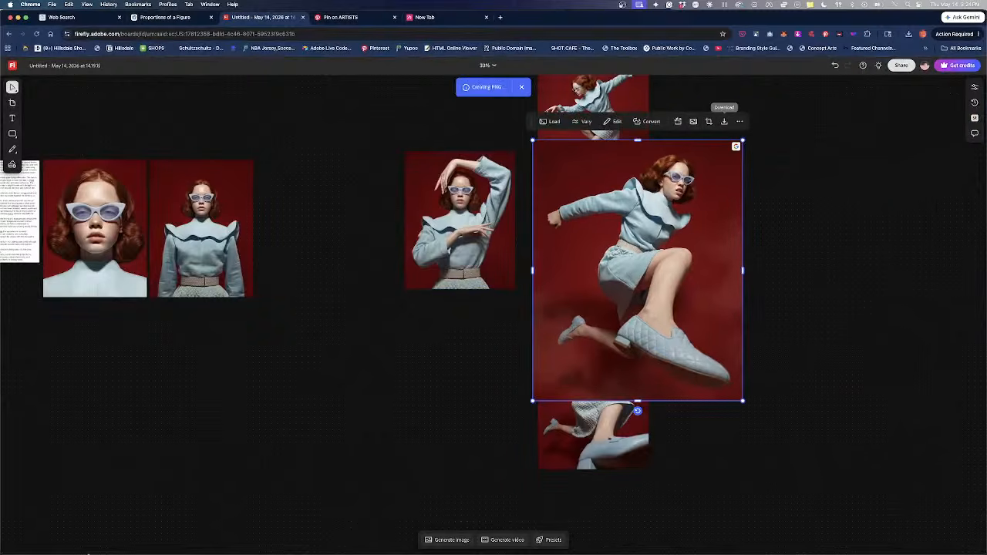
# Return to Photoshop, place the downloaded leaping-pose image in the document and mask out its red background
pyautogui.hotkey('ctrl', 'Up')
pyautogui.click(263, 131)
pyautogui.click(731, 546)
pyautogui.moveTo(735, 469); pyautogui.dragTo(538, 361)
pyautogui.press('Return')
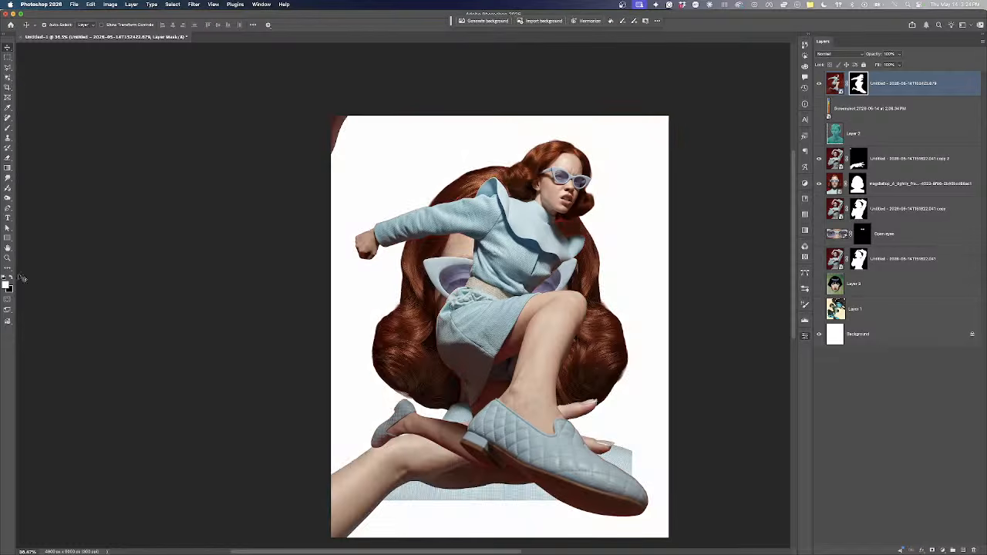
# Move the leaping figure over the portrait's right half, shift the portrait slightly and hide the isolated hands layer
pyautogui.moveTo(476, 223); pyautogui.dragTo(599, 247)
pyautogui.moveTo(491, 185); pyautogui.dragTo(482, 181)
pyautogui.click(414, 446)
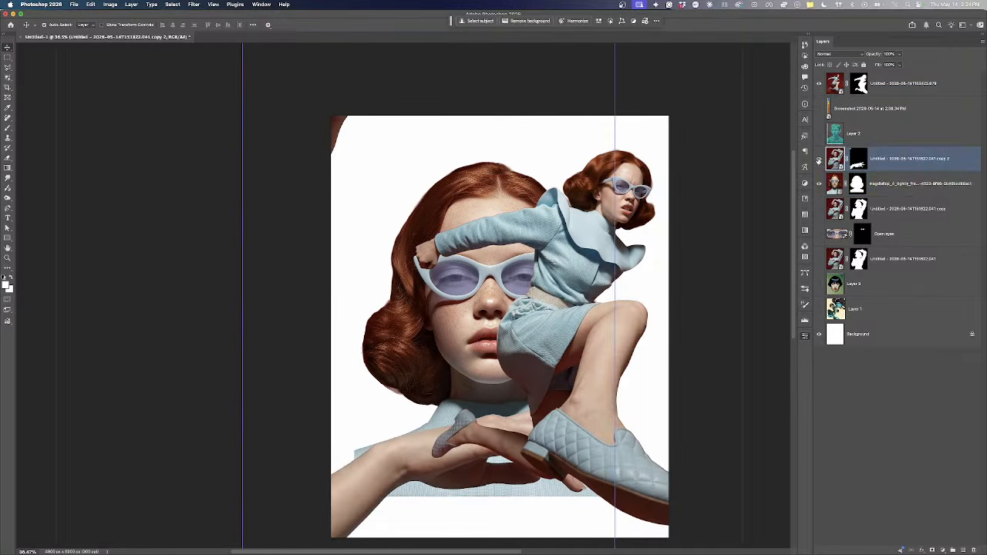
pyautogui.click(819, 160)
# Select the portrait and leaping figure together and shift them slightly left on the canvas
pyautogui.keyDown('shift'); pyautogui.click(480, 324); pyautogui.keyUp('shift')
pyautogui.moveTo(500, 307); pyautogui.dragTo(482, 309)
pyautogui.press('super+z')
pyautogui.keyDown('shift'); pyautogui.click(574, 281); pyautogui.keyUp('shift')
pyautogui.moveTo(580, 274); pyautogui.dragTo(566, 281)
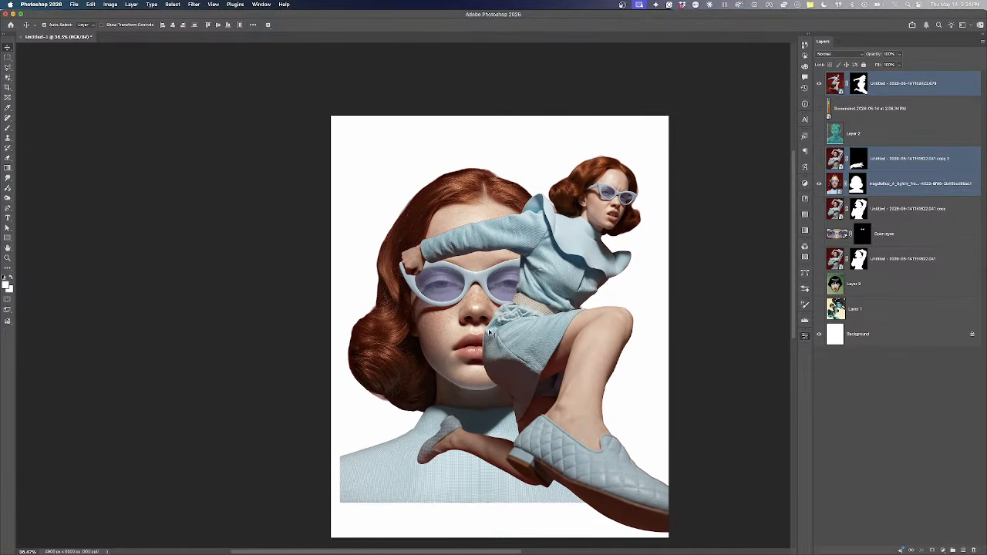
pyautogui.click(713, 182)
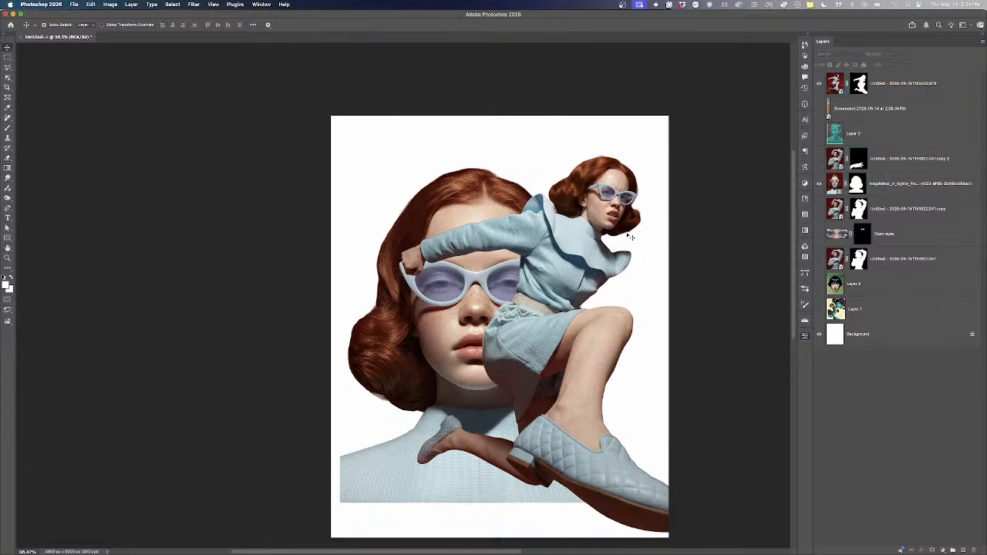
# Reselect the portrait and leaping figure and move them down together so they reach the canvas's bottom edge
pyautogui.hotkey('ctrl', 'Up')
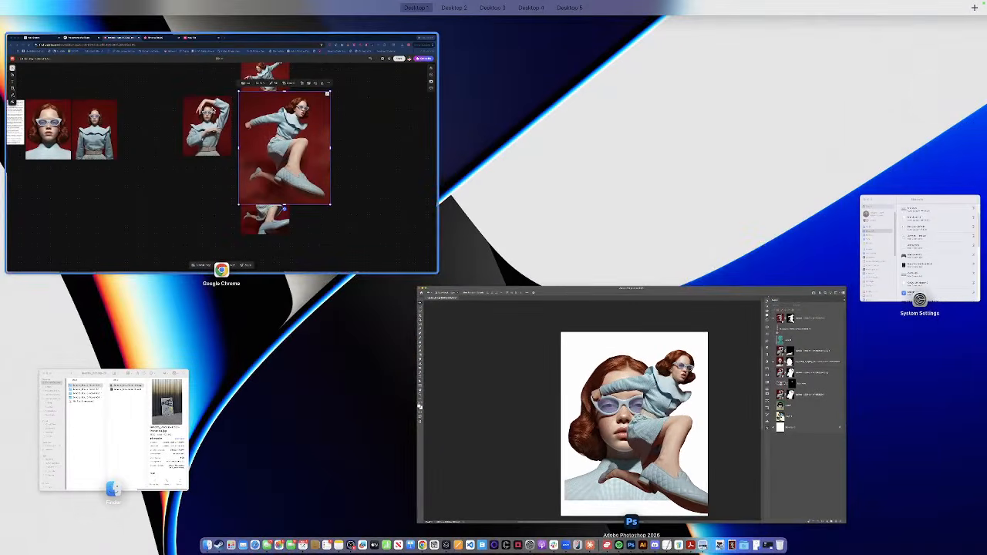
pyautogui.click(453, 333)
pyautogui.keyDown('shift'); pyautogui.click(542, 297); pyautogui.keyUp('shift')
pyautogui.moveTo(557, 278); pyautogui.dragTo(571, 308)
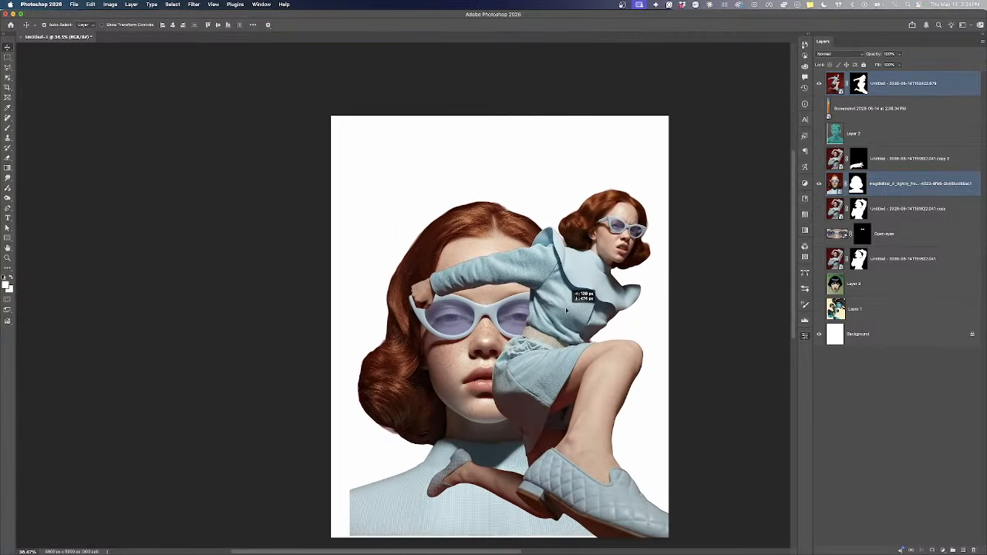
# Switch to the Firefly board in Chrome, move the outstretched-arms leaping pose to the left and download it
pyautogui.hotkey('ctrl', 'Up')
pyautogui.click(530, 352)
pyautogui.scroll(-1, 475, 381)
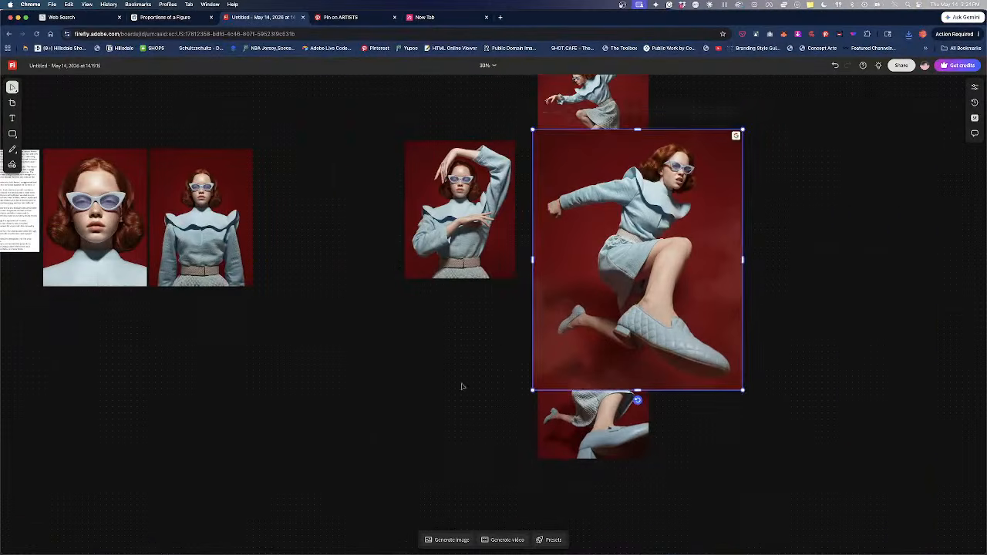
pyautogui.click(476, 381)
pyautogui.scroll(3, 475, 378)
pyautogui.moveTo(535, 253); pyautogui.dragTo(416, 200)
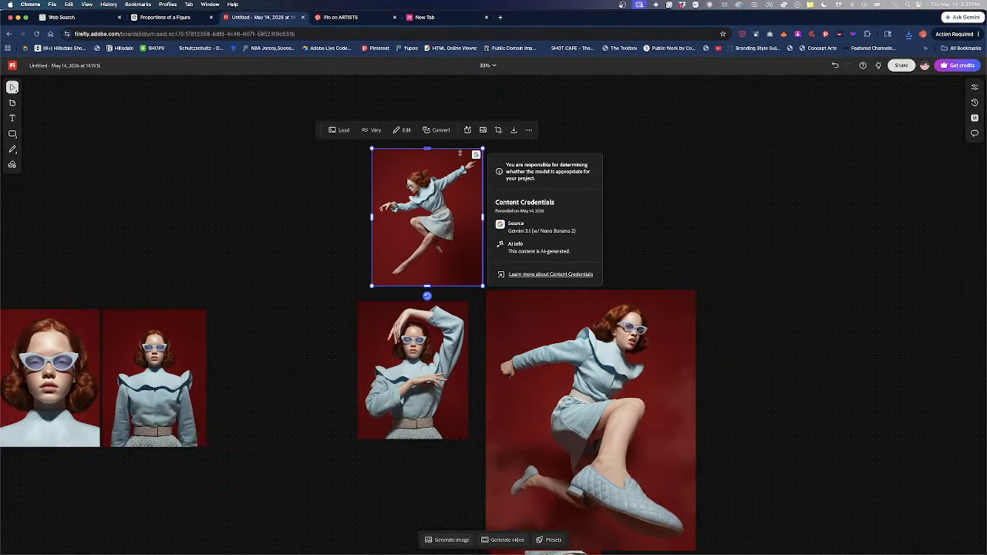
pyautogui.click(513, 130)
# Bring the floating standing pose from the generation history onto the board, load its prompt and download the image
pyautogui.click(452, 541)
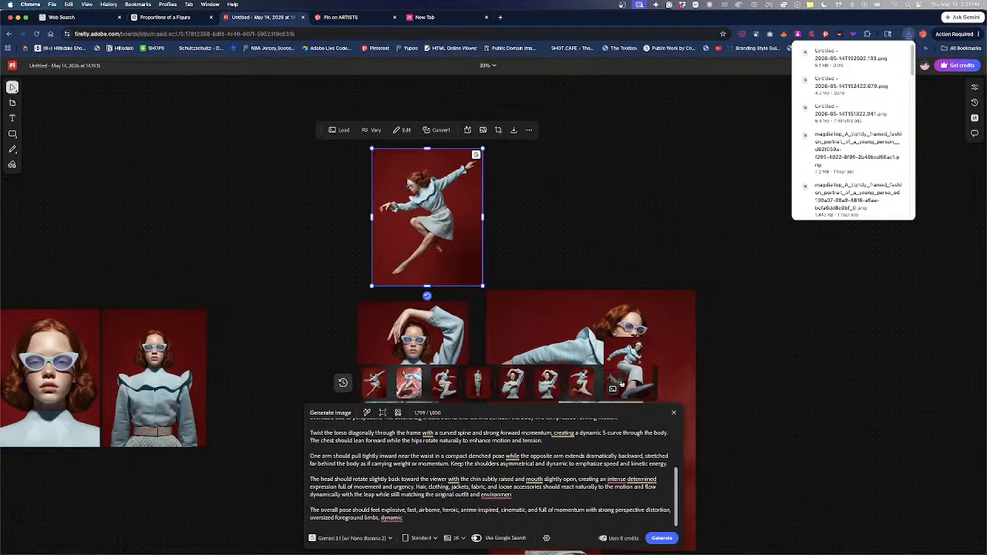
pyautogui.moveTo(485, 375); pyautogui.dragTo(310, 239)
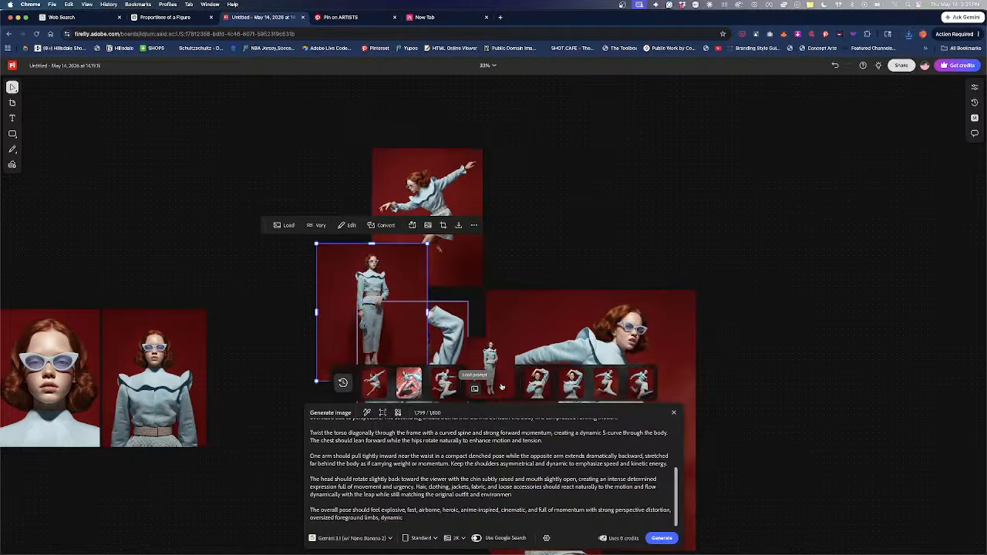
pyautogui.click(471, 391)
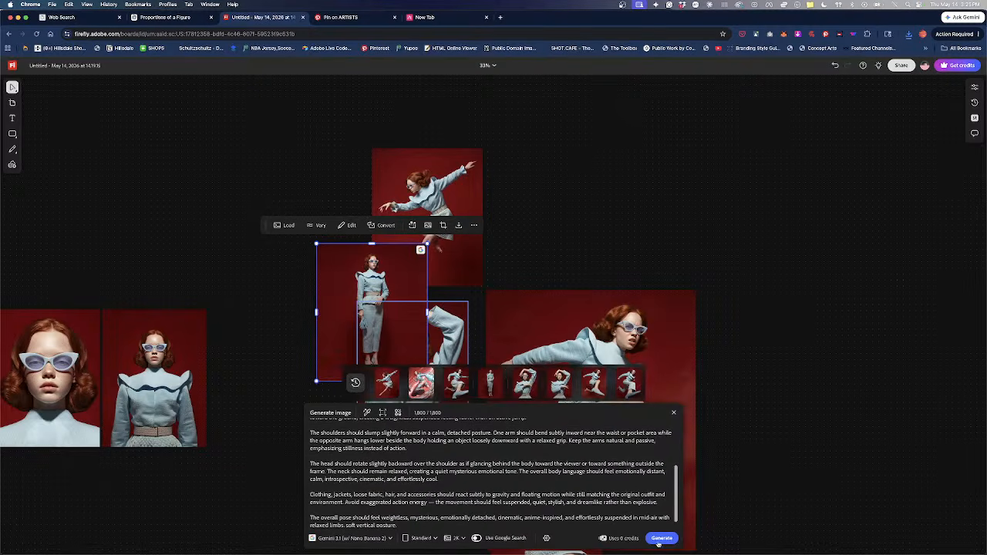
pyautogui.click(661, 539)
pyautogui.click(458, 226)
# Return to Photoshop and place the downloaded standing-pose image in the document
pyautogui.hotkey('ctrl', 'Up')
pyautogui.click(401, 142)
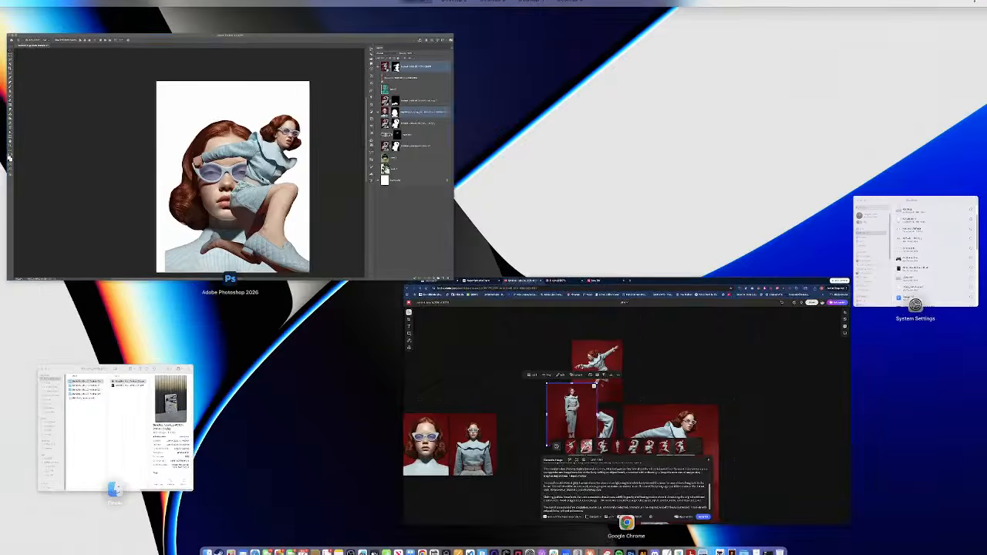
pyautogui.scroll(-2, 604, 436)
pyautogui.moveTo(604, 434); pyautogui.dragTo(567, 375)
pyautogui.scroll(3, 567, 374)
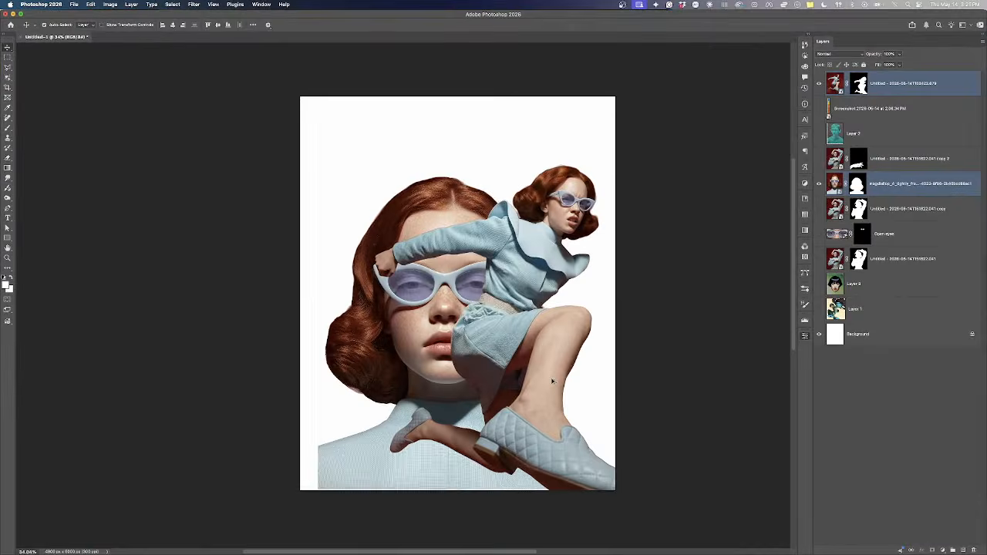
pyautogui.moveTo(771, 550)
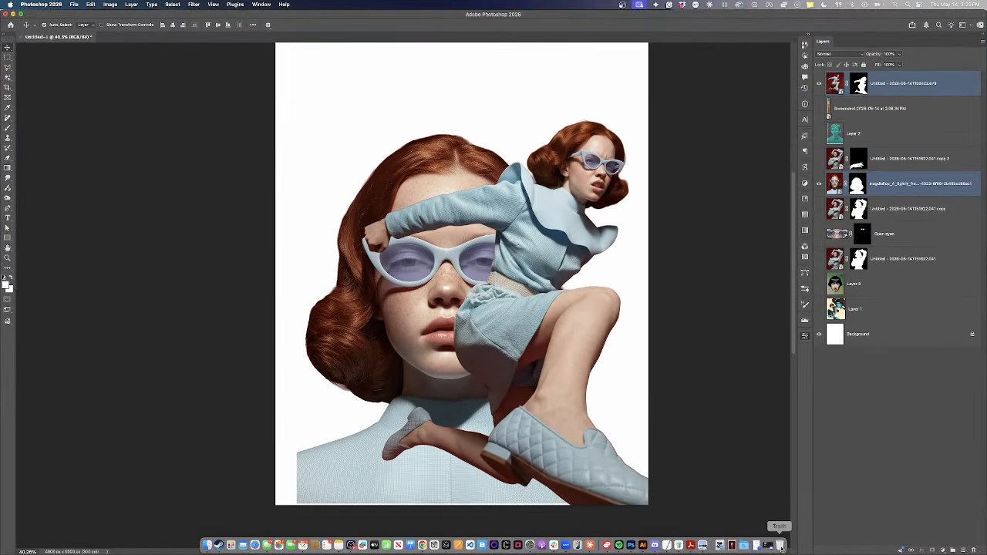
pyautogui.click(733, 546)
pyautogui.moveTo(734, 525); pyautogui.dragTo(478, 336)
pyautogui.press('Return')
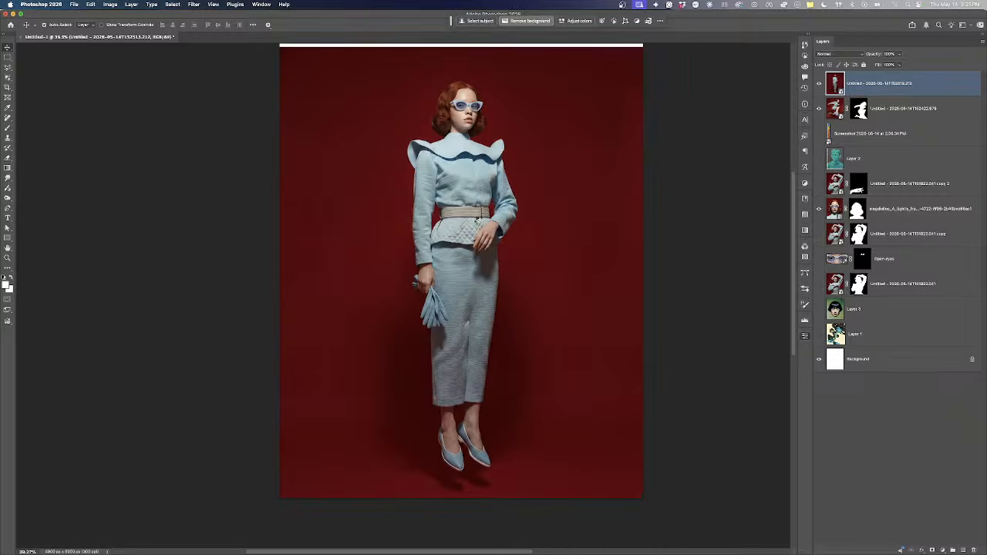
# Mask out the standing figure's red background, flip the figure horizontally and move it to the canvas's left side
pyautogui.hotkey('ctrl', 't')
pyautogui.rightClick(473, 205)
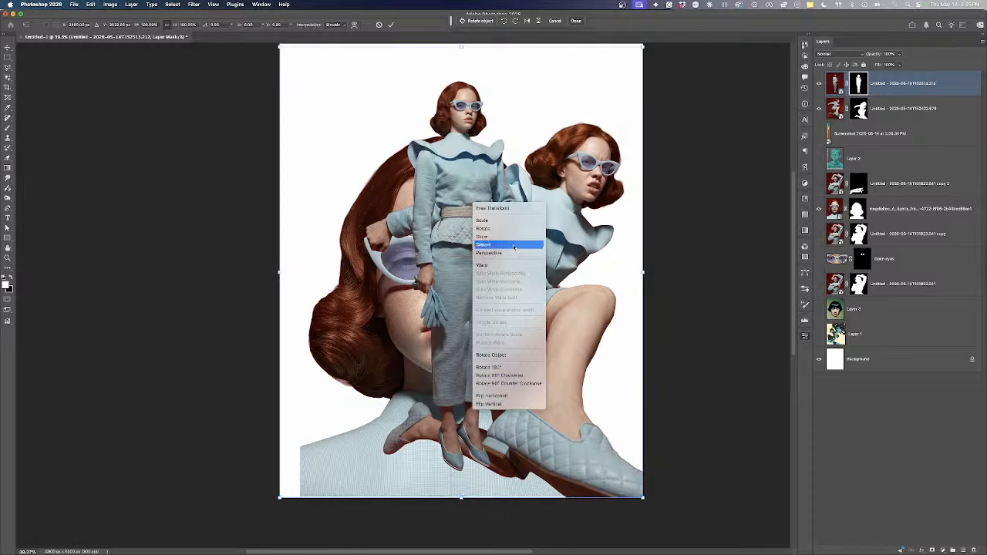
pyautogui.click(510, 397)
pyautogui.moveTo(472, 281); pyautogui.dragTo(358, 284)
pyautogui.press('Return')
# Shift the portrait right and enlarge it slightly behind the two full-body figures
pyautogui.moveTo(424, 279); pyautogui.dragTo(455, 284)
pyautogui.hotkey('ctrl', 't')
pyautogui.moveTo(447, 103); pyautogui.dragTo(437, 136)
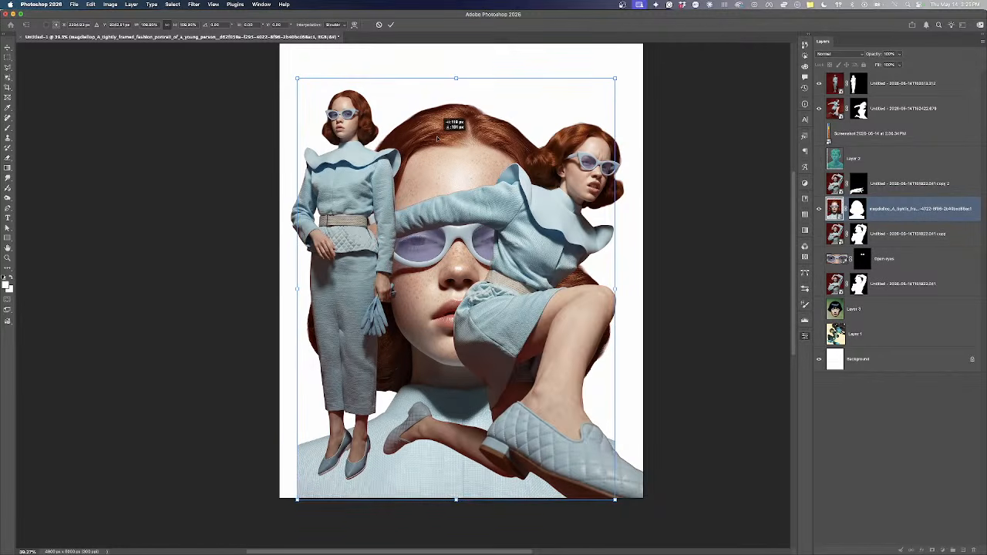
pyautogui.press('Return')
# Move the leaping figure toward the canvas's right edge and nudge the standing figure slightly upward
pyautogui.click(531, 228)
pyautogui.moveTo(531, 227); pyautogui.dragTo(506, 208)
pyautogui.scroll(-2, 550, 200)
pyautogui.moveTo(345, 199); pyautogui.dragTo(342, 194)
# Duplicate the portrait layer to the top of the stack and merge the copy with a new blank layer
pyautogui.click(394, 177)
pyautogui.scroll(-1, 392, 176)
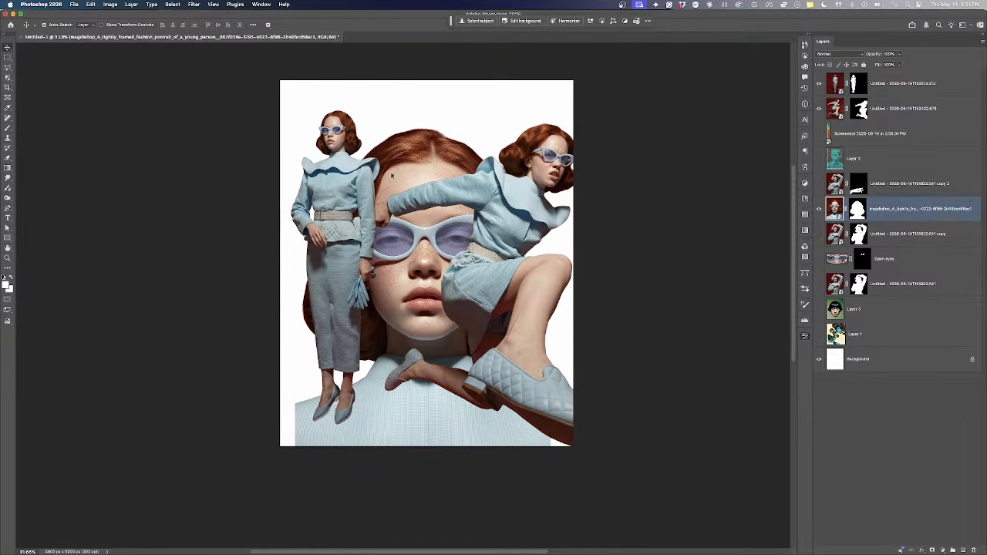
pyautogui.moveTo(928, 214); pyautogui.dragTo(914, 76)
pyautogui.scroll(1, 468, 170)
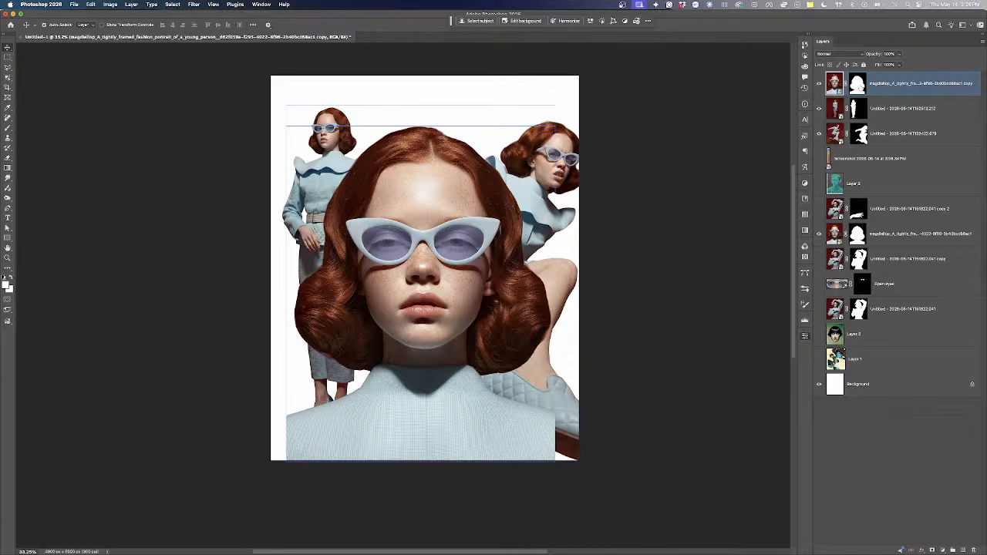
pyautogui.click(962, 550)
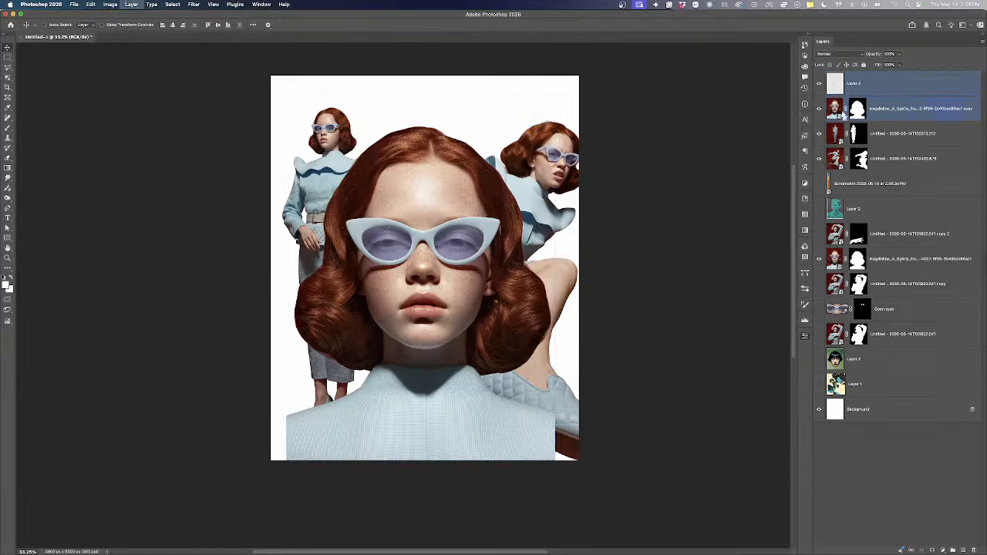
pyautogui.press('super+e')
# Make a Color Range selection from sampled colors with fuzziness 155 and apply it as the merged portrait's layer mask
pyautogui.click(172, 4)
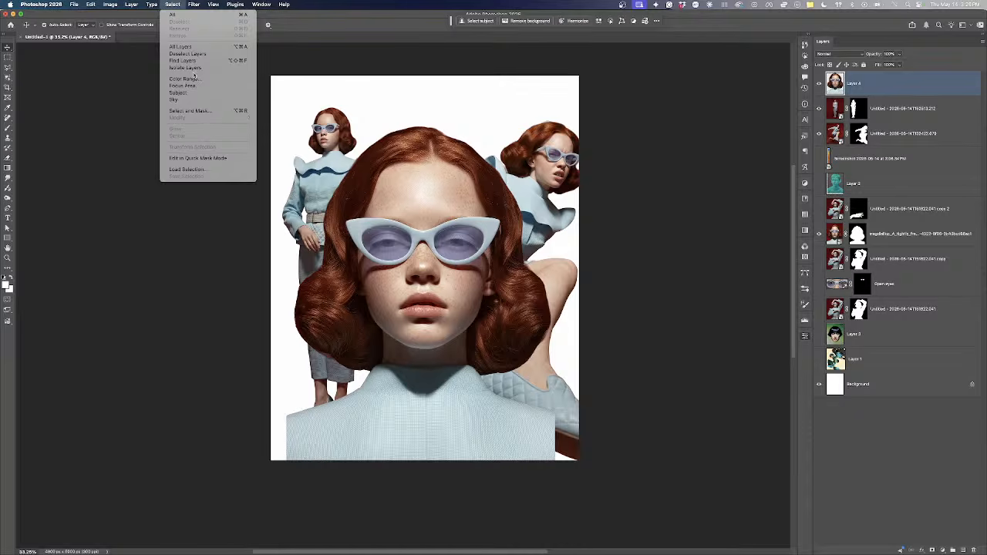
pyautogui.click(193, 80)
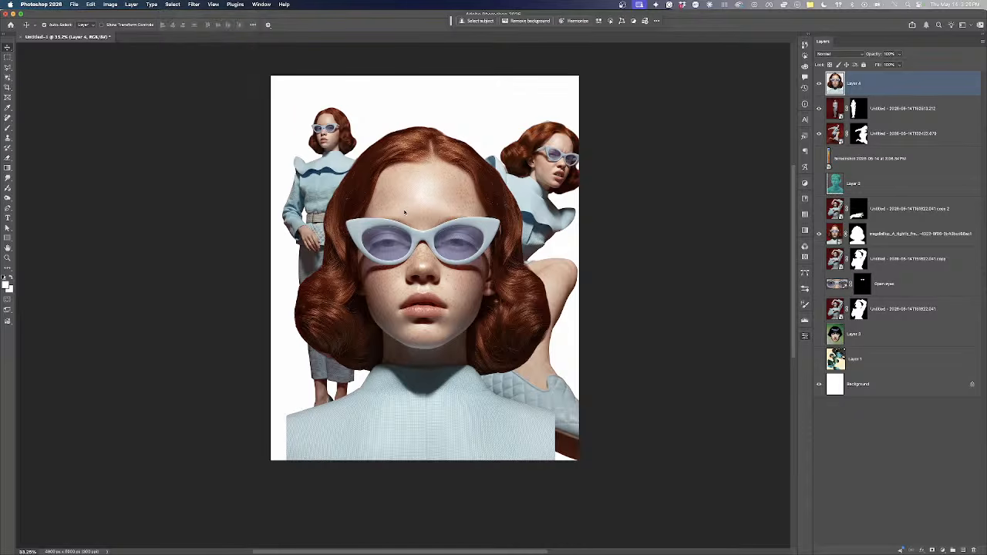
pyautogui.scroll(4, 430, 211)
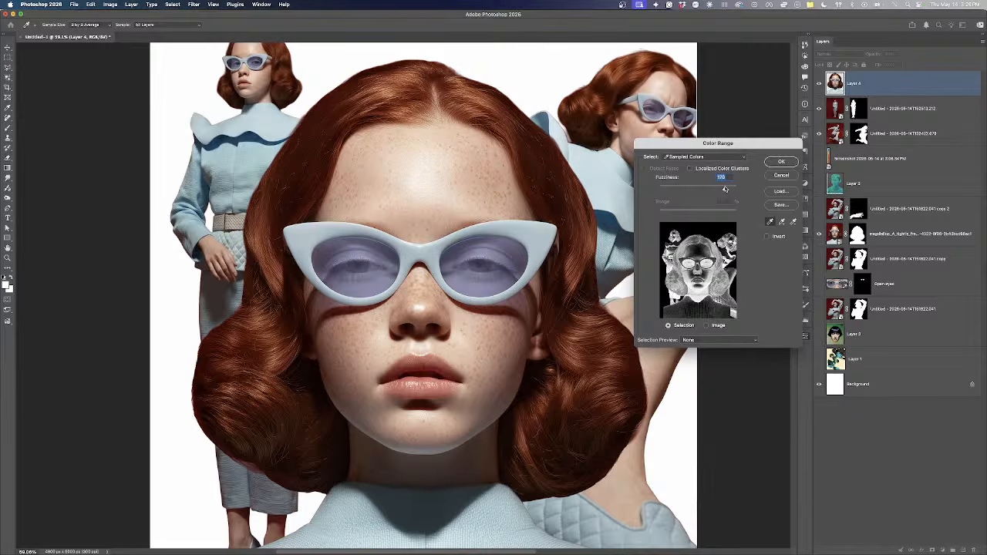
pyautogui.click(785, 163)
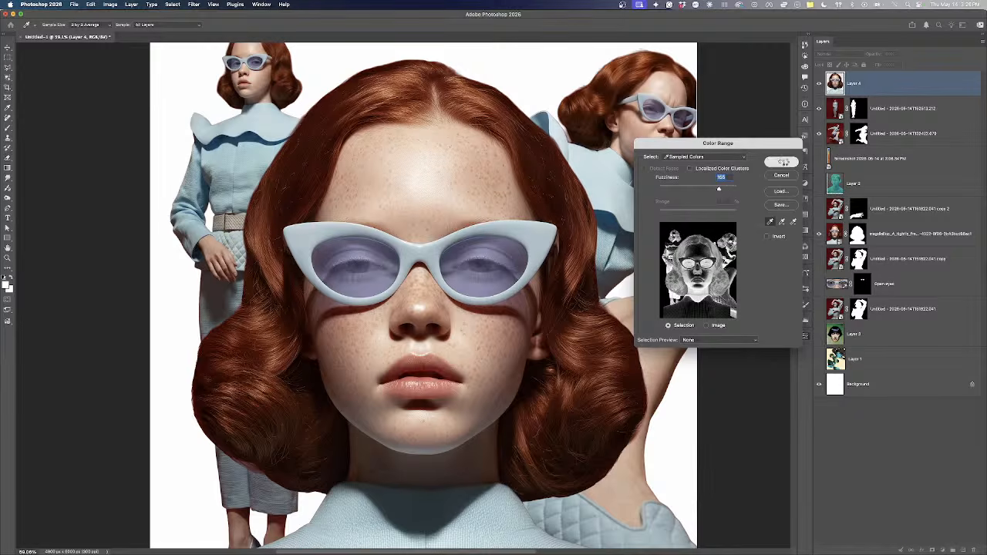
pyautogui.press('super+minus')
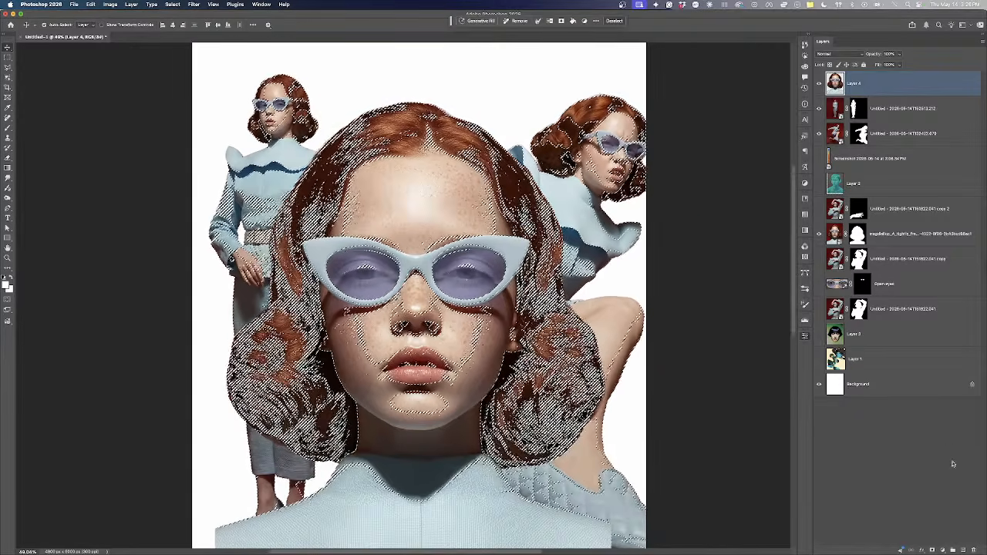
pyautogui.click(932, 550)
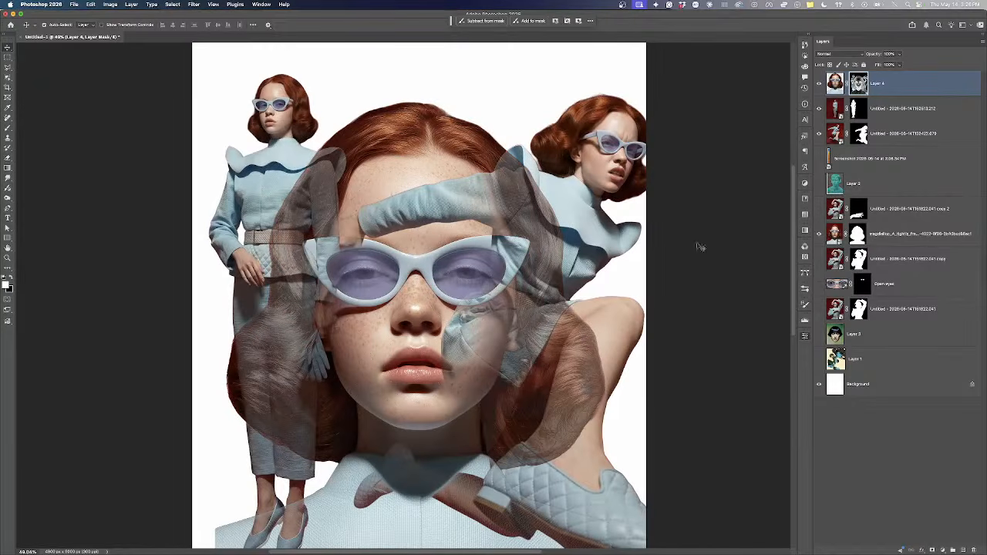
# Try moving the standing figure down and to the left, and undo the move
pyautogui.scroll(2, 440, 337)
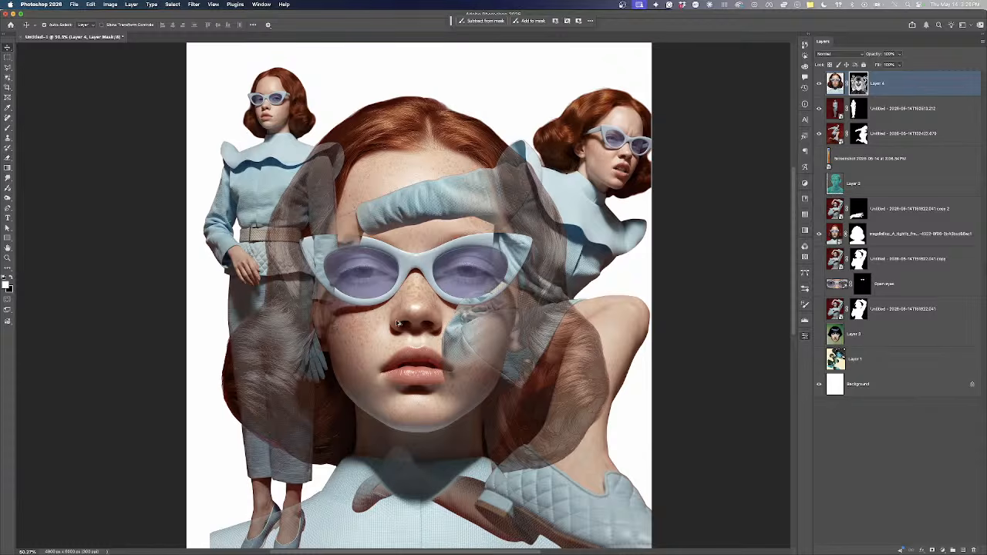
pyautogui.scroll(1, 401, 319)
pyautogui.scroll(-1, 304, 298)
pyautogui.moveTo(278, 185); pyautogui.dragTo(218, 230)
pyautogui.press('super+z')
pyautogui.scroll(-2, 376, 229)
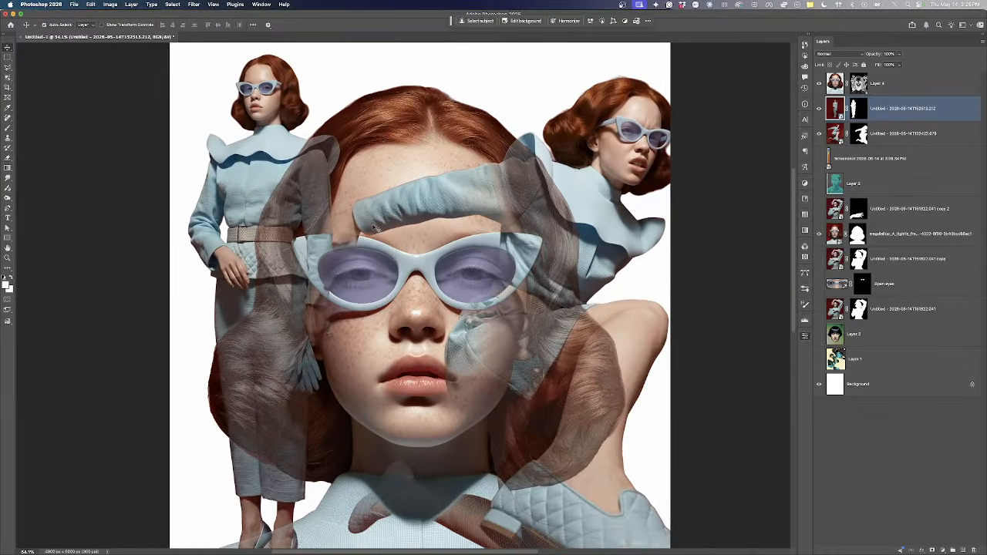
# Add a Gradient Map adjustment clipped to the masked portrait layer
pyautogui.click(857, 85)
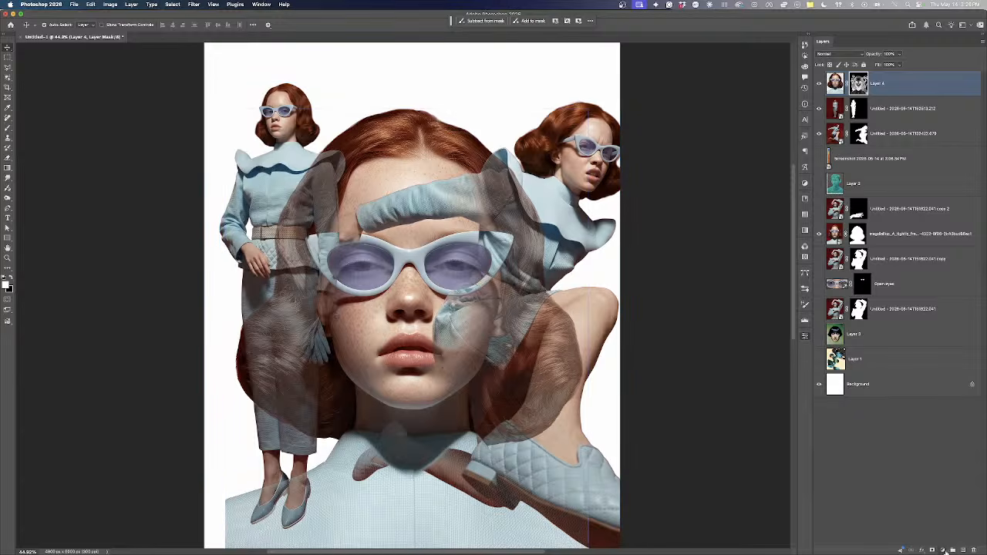
pyautogui.click(944, 551)
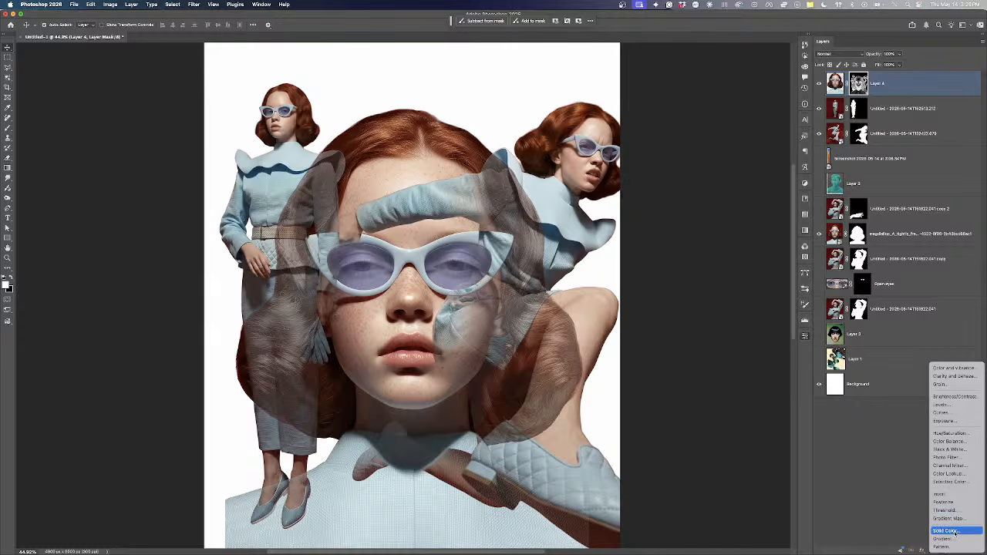
pyautogui.click(947, 519)
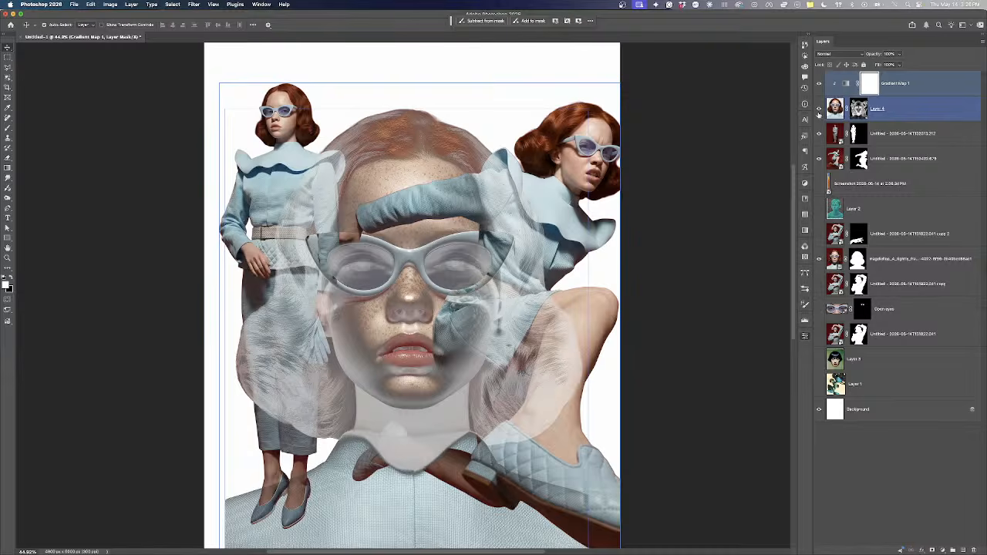
pyautogui.click(846, 83)
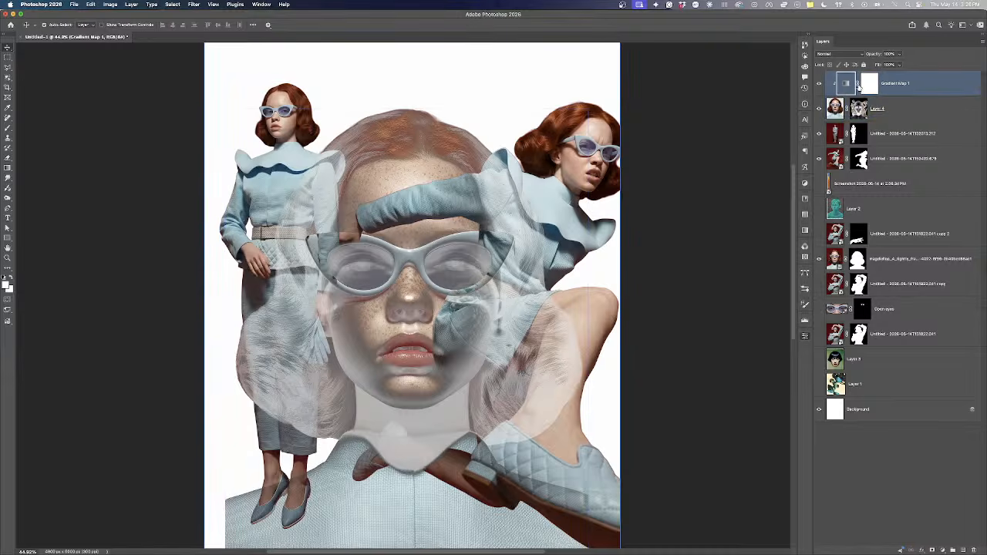
# Show the color palette screenshot layer and open the Gradient Map's properties
pyautogui.click(819, 185)
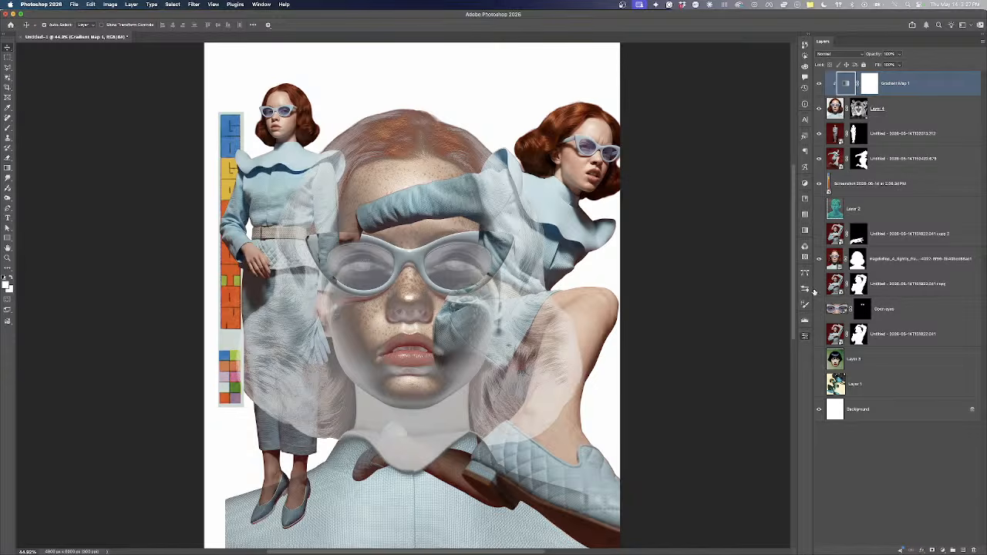
pyautogui.hotkey('ctrl', 'Up')
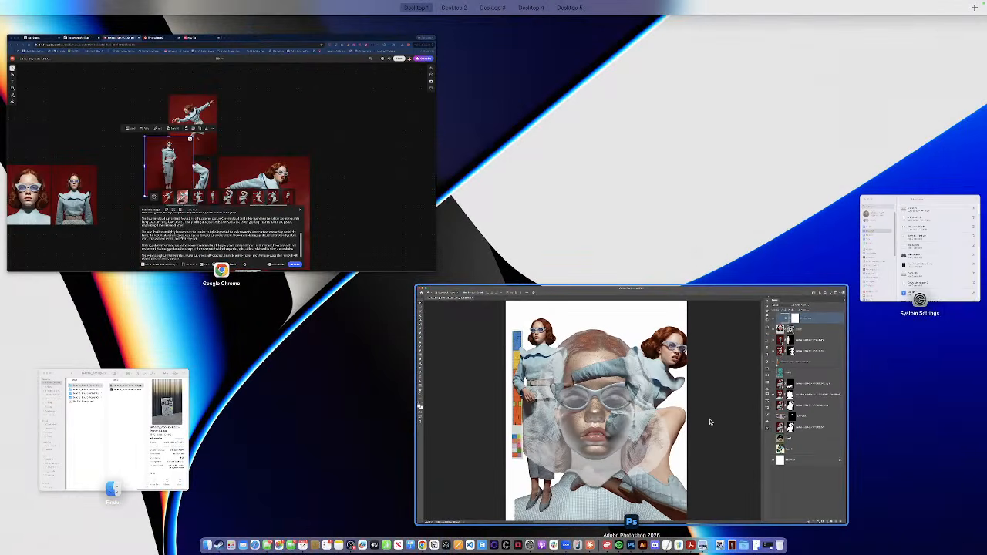
pyautogui.click(712, 422)
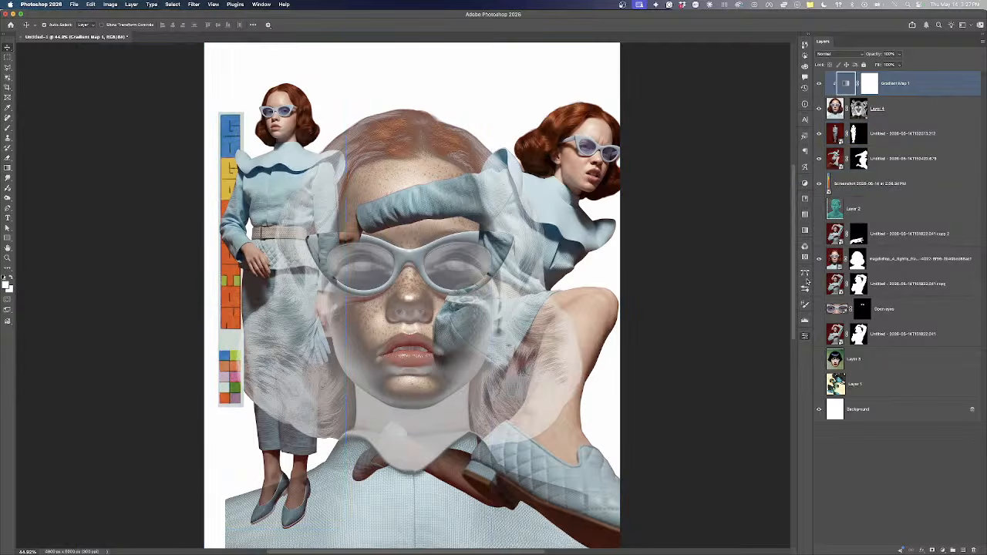
pyautogui.click(805, 276)
pyautogui.click(804, 259)
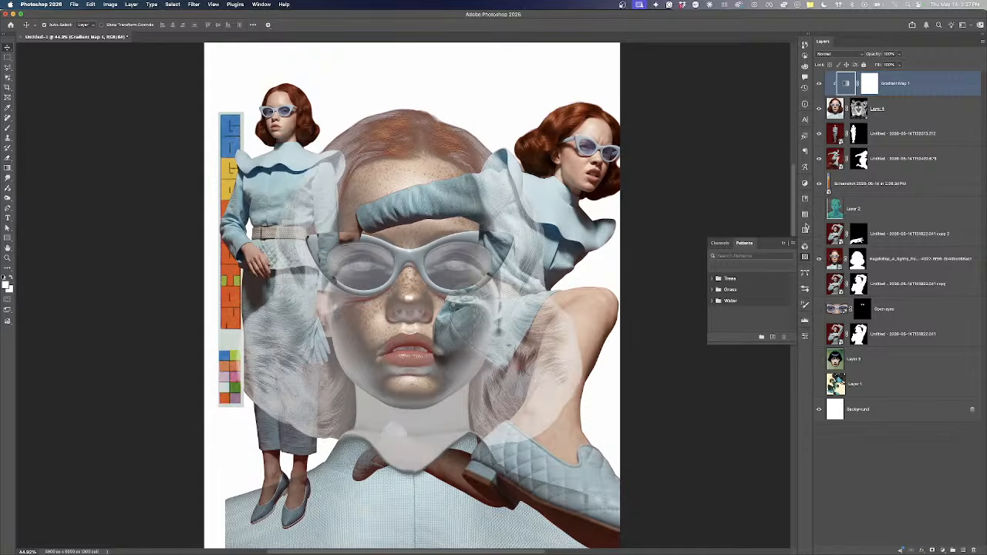
pyautogui.click(846, 83)
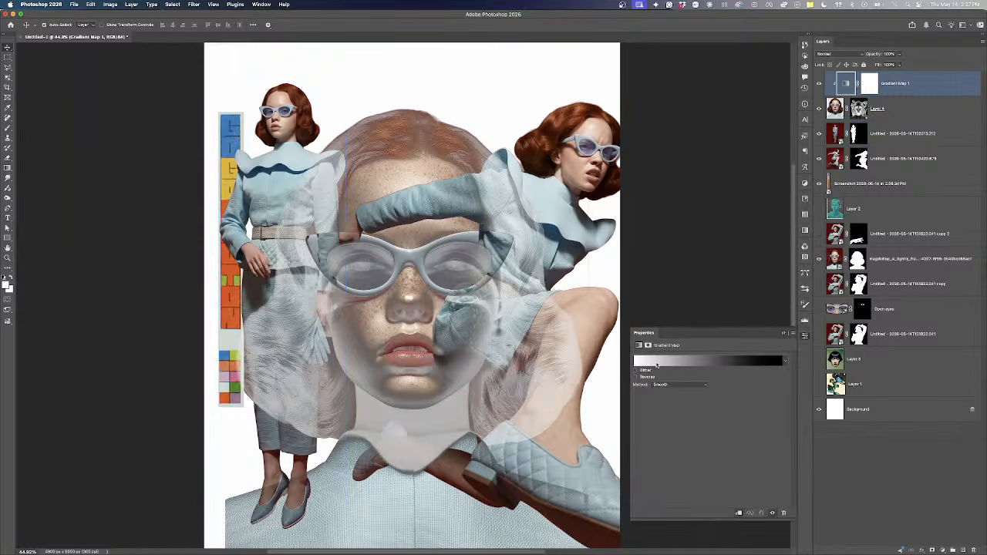
# Set the first color stop of the Gradient Map to the orange sampled from the color palette screenshot
pyautogui.click(657, 363)
pyautogui.doubleClick(766, 224)
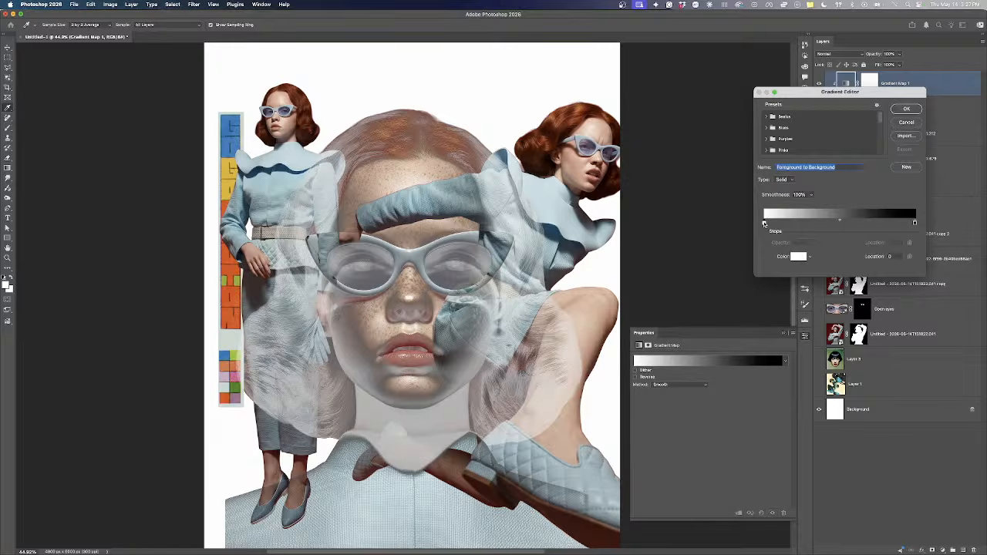
pyautogui.click(239, 294)
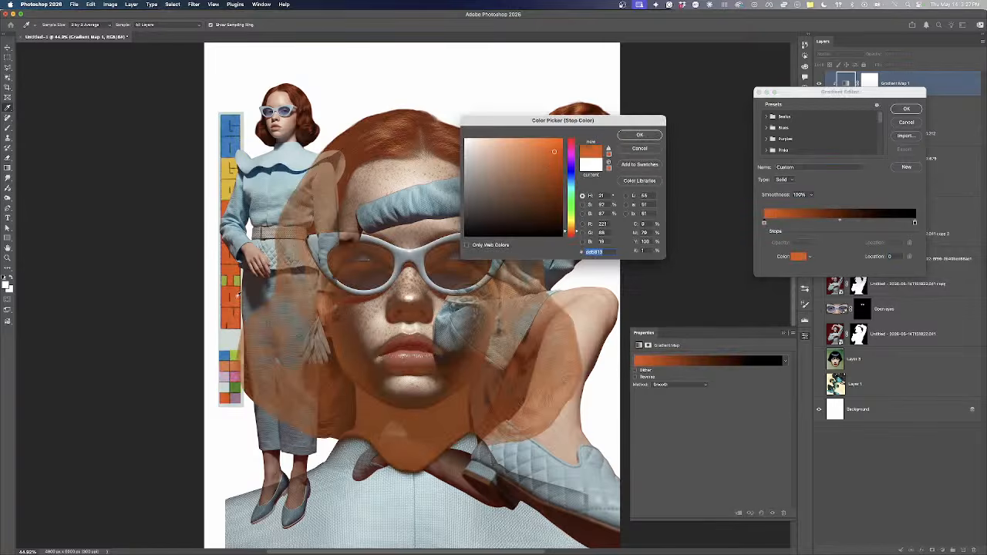
pyautogui.click(638, 136)
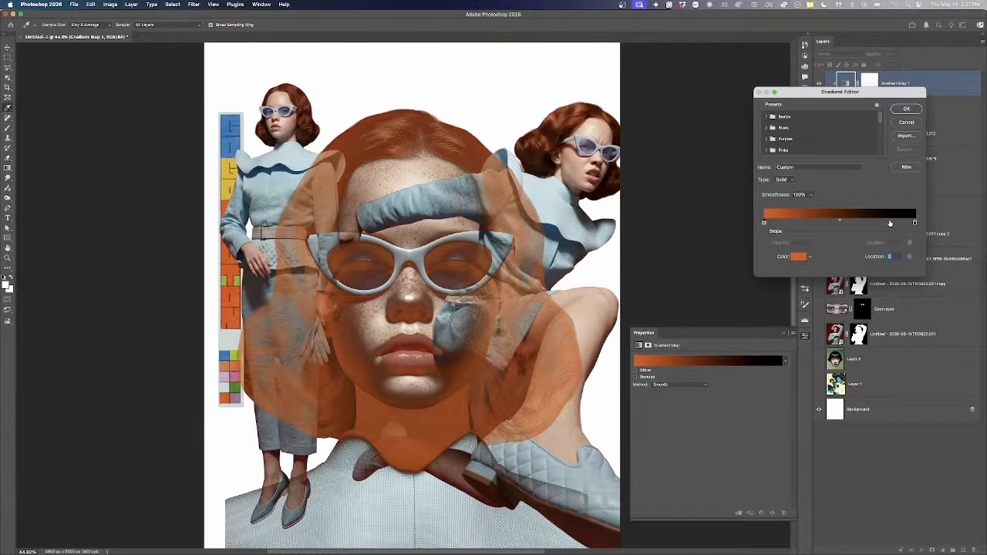
# Add a darkened olive-green stop sampled from the palette at 39% in the Gradient Map, and apply the gradient
pyautogui.doubleClick(823, 224)
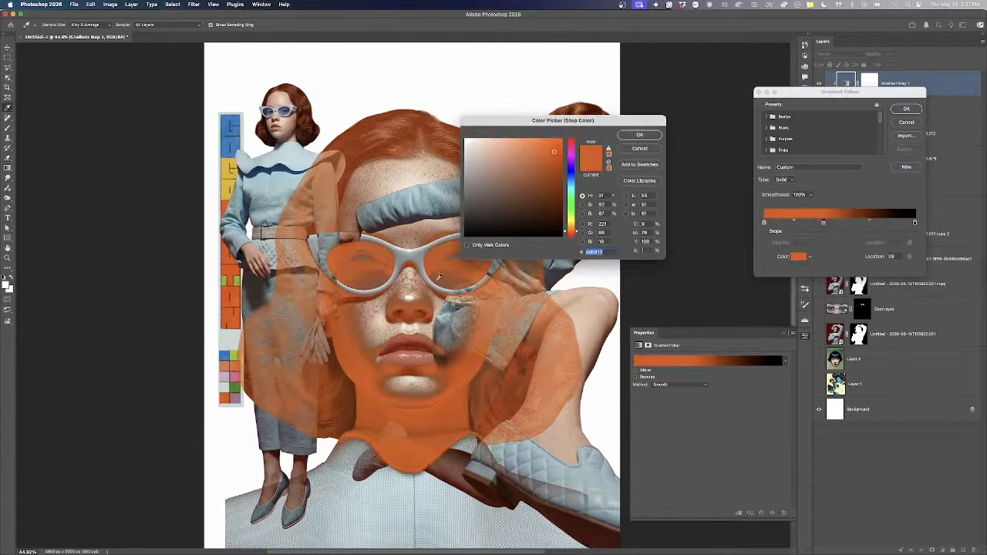
pyautogui.click(240, 274)
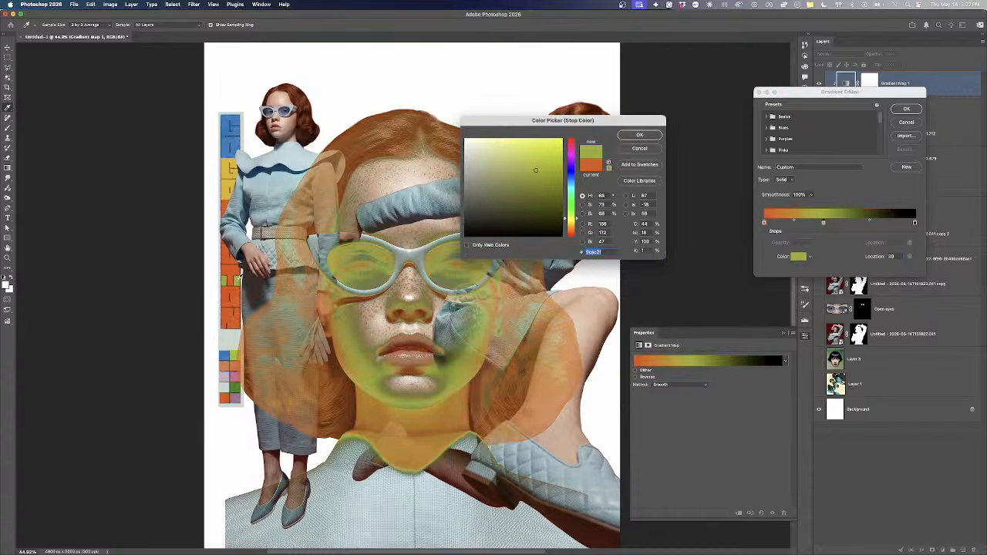
pyautogui.click(537, 152)
pyautogui.click(544, 174)
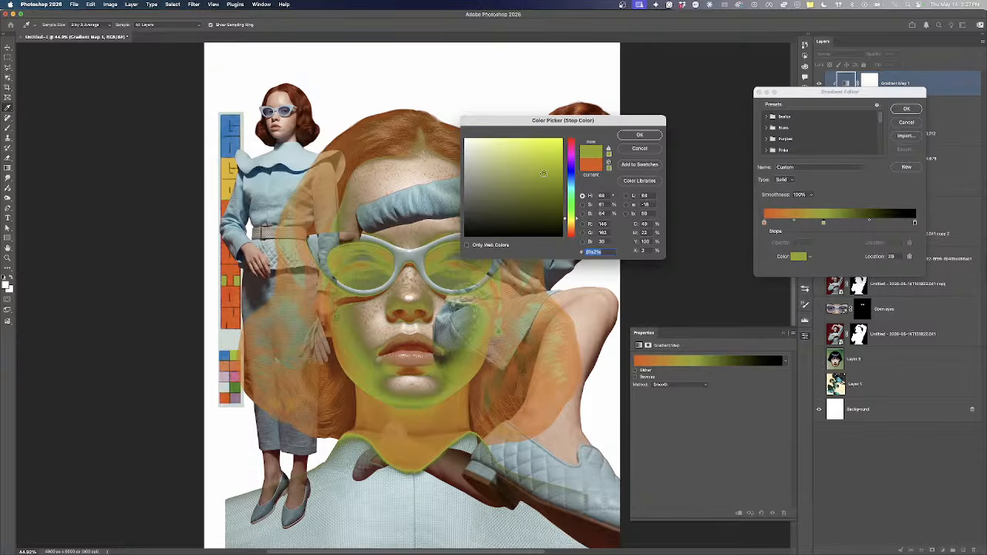
pyautogui.click(637, 136)
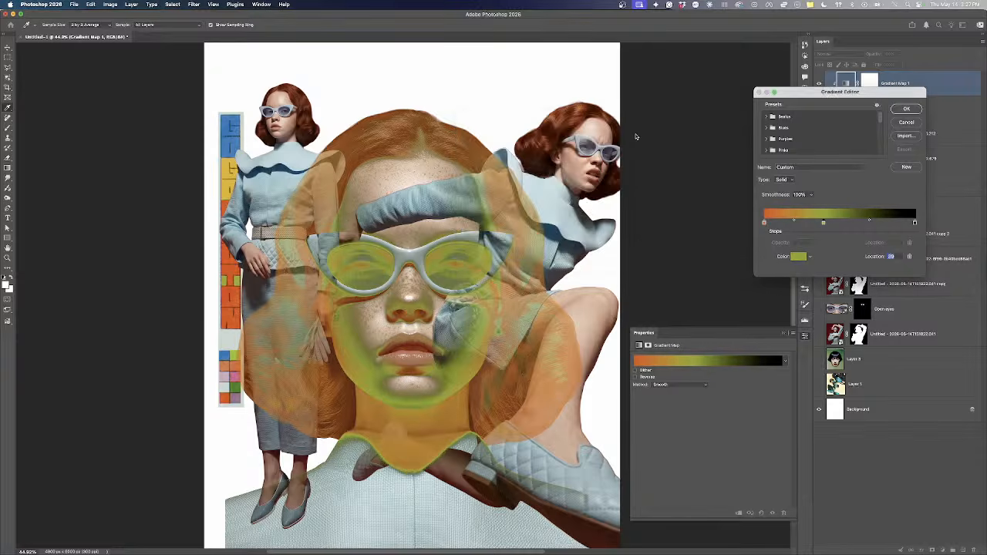
pyautogui.click(910, 108)
pyautogui.click(911, 108)
pyautogui.press('v')
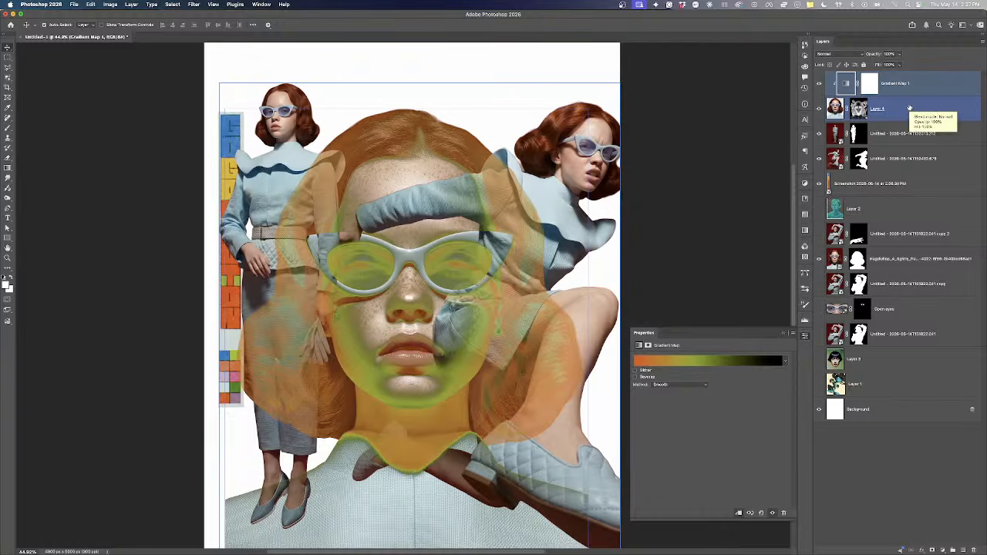
pyautogui.click(904, 84)
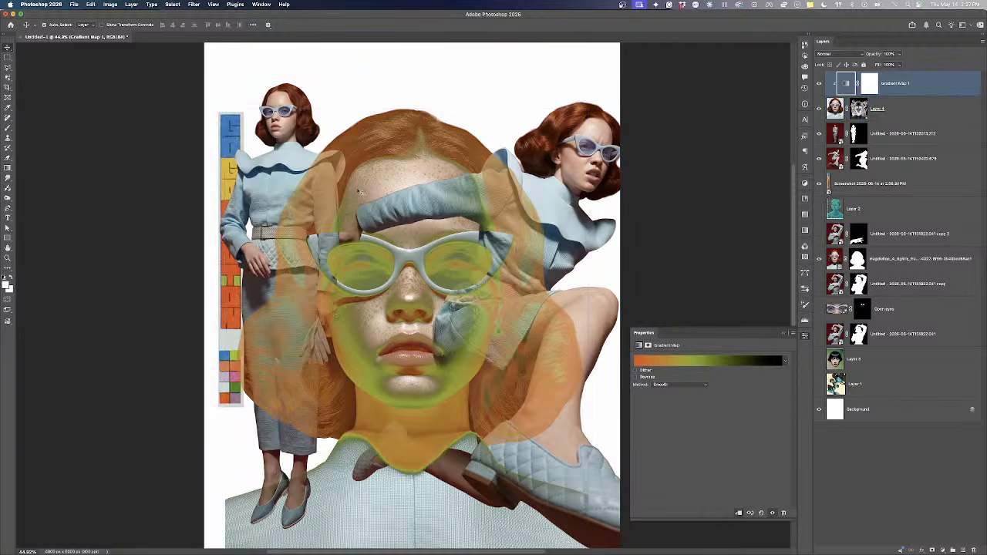
pyautogui.click(785, 335)
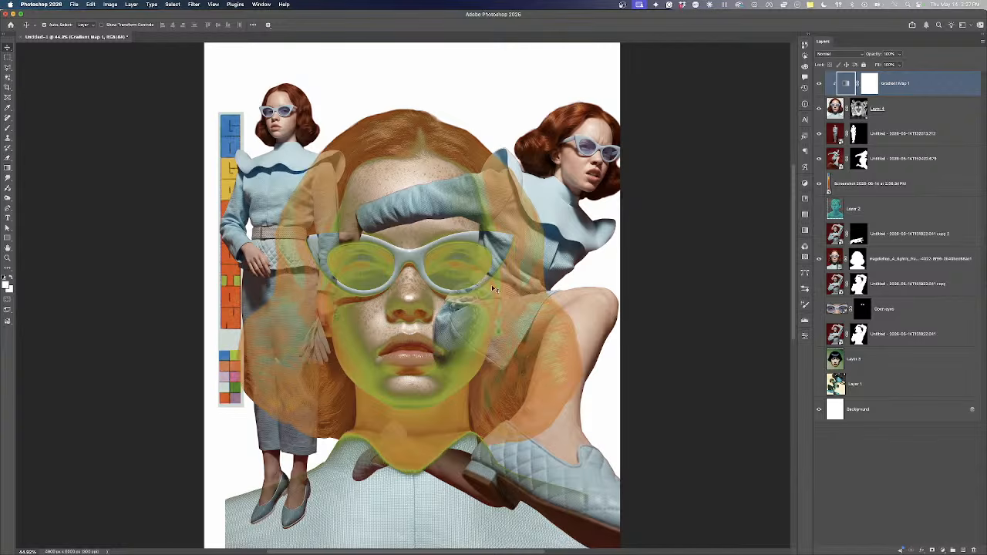
# Scale down the standing figure and position it beside the large portrait's hair, over the palette strip
pyautogui.scroll(-3, 436, 327)
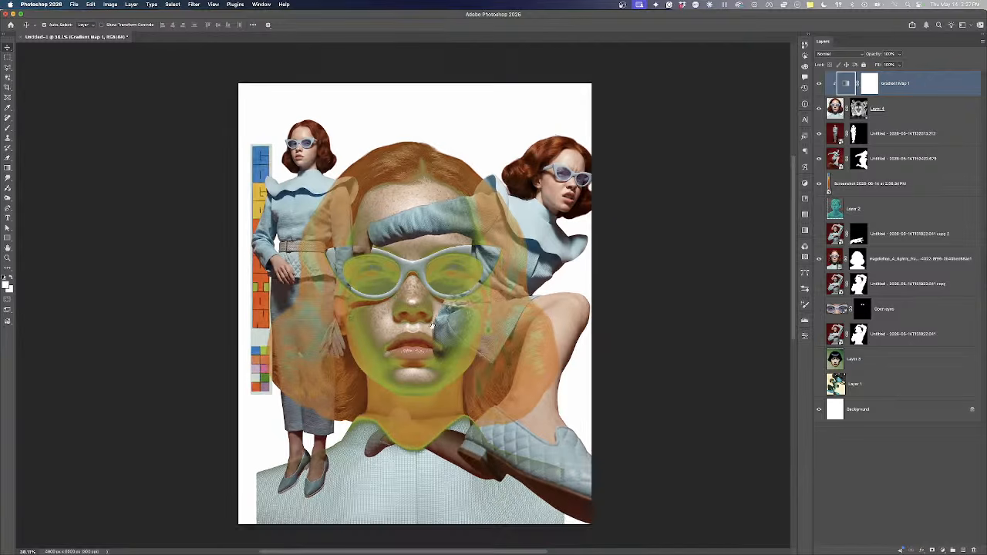
pyautogui.click(303, 160)
pyautogui.hotkey('ctrl', 't')
pyautogui.moveTo(471, 73); pyautogui.dragTo(397, 167)
pyautogui.moveTo(301, 199); pyautogui.dragTo(302, 178)
pyautogui.press('Return')
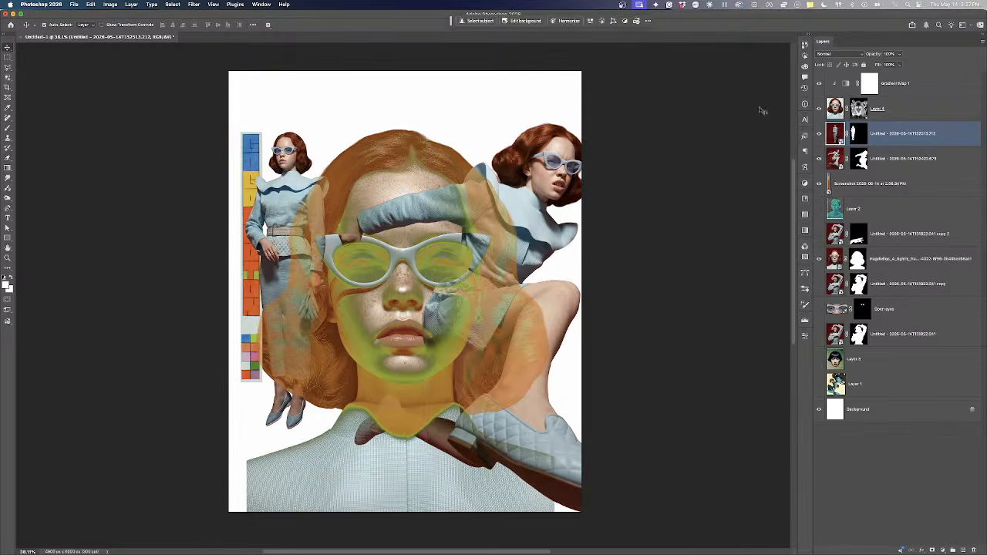
pyautogui.click(858, 54)
pyautogui.click(673, 137)
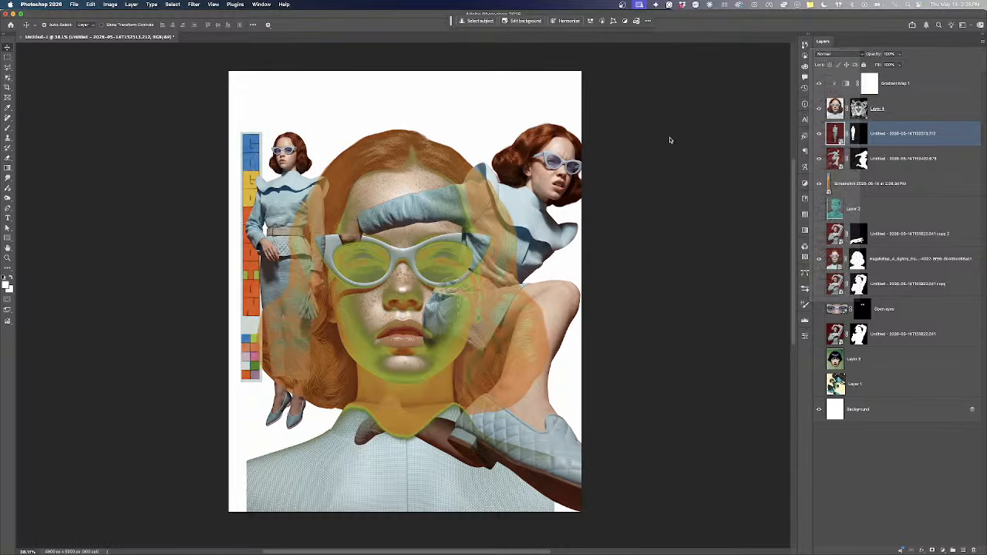
pyautogui.click(558, 165)
pyautogui.moveTo(541, 169)
pyautogui.mouseDown()
pyautogui.moveTo(539, 195)
pyautogui.moveTo(543, 166)
pyautogui.mouseUp()
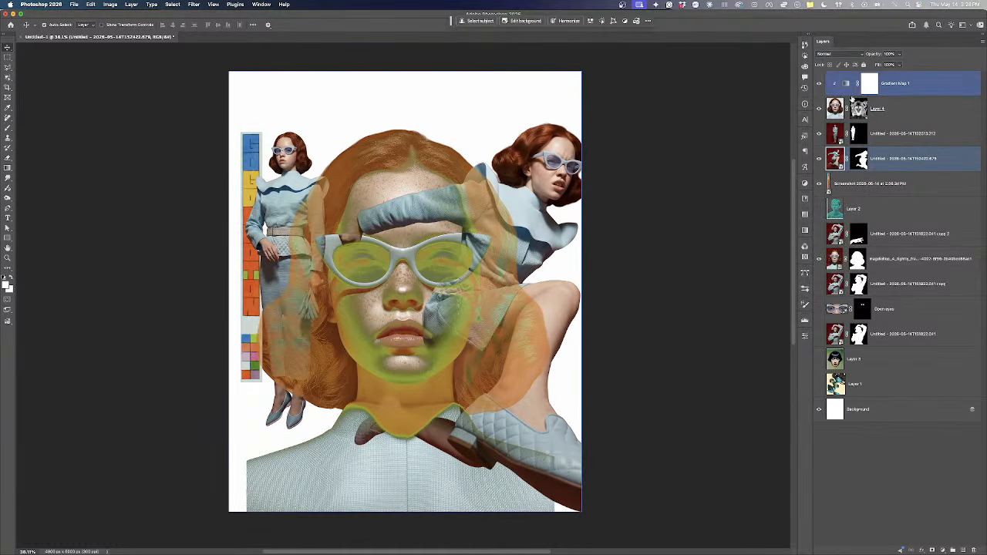
# Paint black on the Layer 4 mask to hide the gradient-colored overlay over the left lens of the large portrait
pyautogui.click(860, 109)
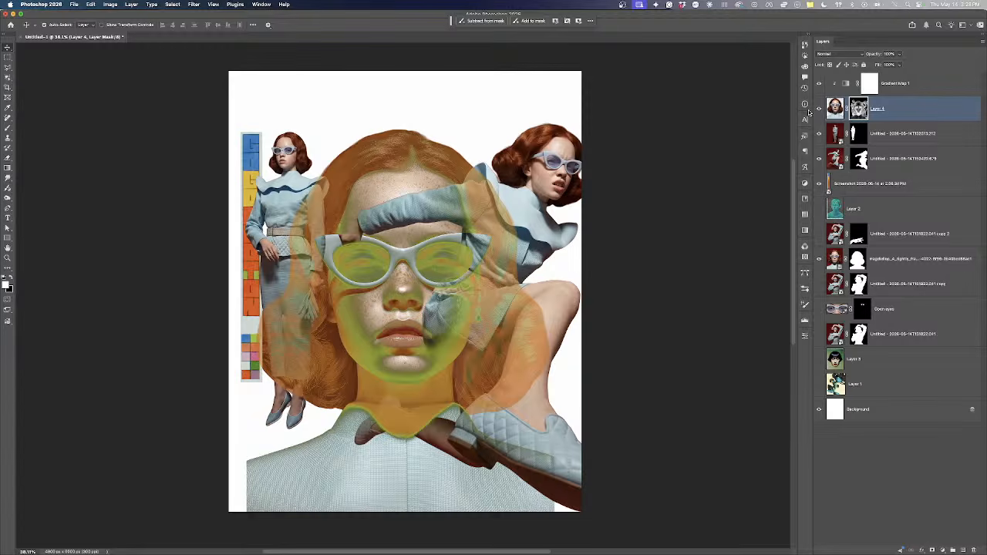
pyautogui.click(8, 129)
pyautogui.scroll(1, 412, 241)
pyautogui.moveTo(429, 260)
pyautogui.mouseDown()
pyautogui.moveTo(460, 268)
pyautogui.moveTo(453, 292)
pyautogui.moveTo(463, 277)
pyautogui.moveTo(418, 282)
pyautogui.mouseUp()
pyautogui.scroll(4, 448, 276)
pyautogui.scroll(1, 461, 282)
pyautogui.moveTo(396, 319)
pyautogui.mouseDown()
pyautogui.moveTo(365, 325)
pyautogui.moveTo(388, 331)
pyautogui.mouseUp()
pyautogui.press('super+z')
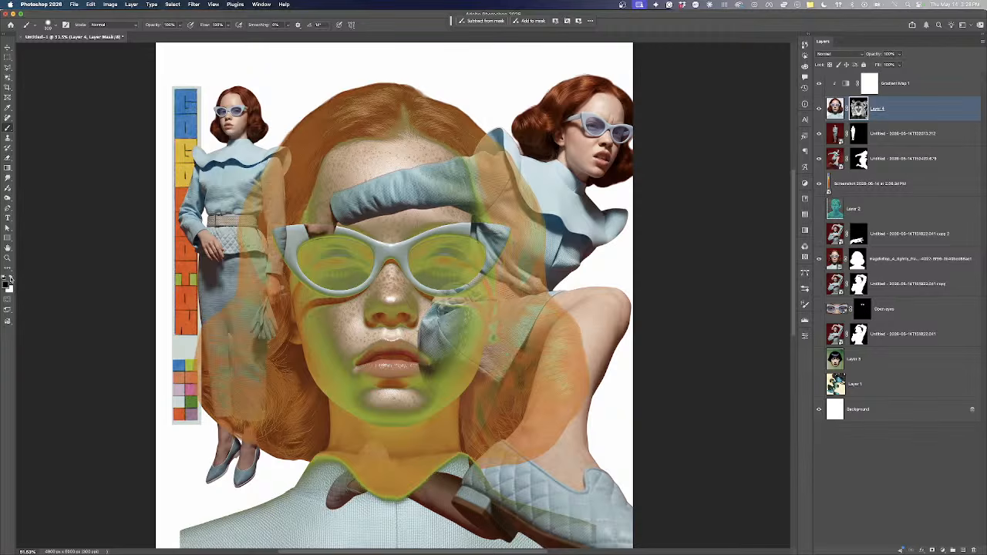
pyautogui.moveTo(334, 270)
pyautogui.mouseDown()
pyautogui.moveTo(356, 261)
pyautogui.moveTo(324, 317)
pyautogui.mouseUp()
pyautogui.moveTo(324, 263)
pyautogui.mouseDown()
pyautogui.moveTo(354, 265)
pyautogui.moveTo(322, 263)
pyautogui.moveTo(352, 265)
pyautogui.moveTo(311, 263)
pyautogui.mouseUp()
# Paint black on the same mask to clear the colored overlay from the right lens
pyautogui.scroll(-5, 311, 264)
pyautogui.scroll(5, 352, 263)
pyautogui.scroll(5, 352, 263)
pyautogui.moveTo(382, 235)
pyautogui.mouseDown()
pyautogui.moveTo(463, 247)
pyautogui.moveTo(501, 220)
pyautogui.moveTo(486, 196)
pyautogui.moveTo(409, 210)
pyautogui.moveTo(398, 258)
pyautogui.mouseUp()
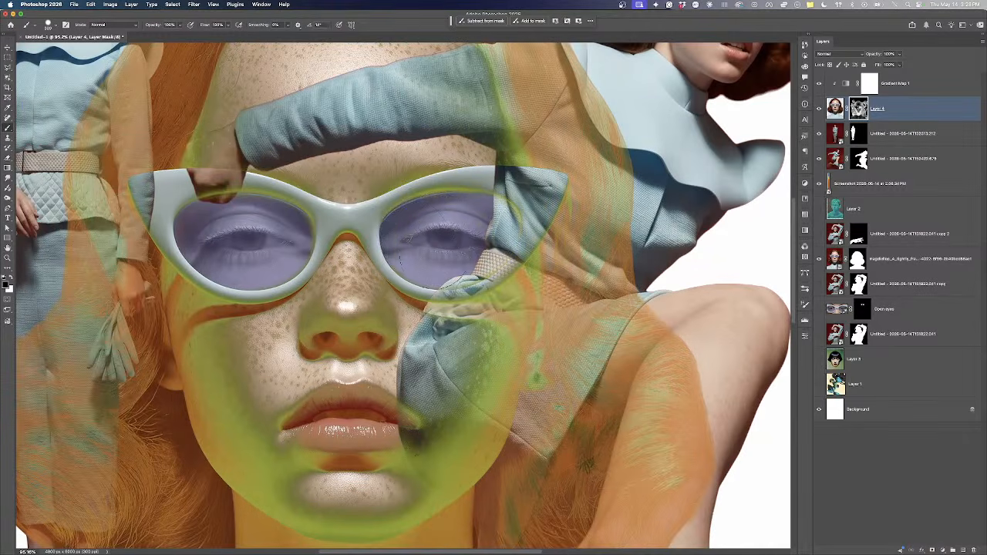
pyautogui.scroll(-3, 395, 255)
pyautogui.press('v')
pyautogui.moveTo(385, 247); pyautogui.dragTo(391, 298)
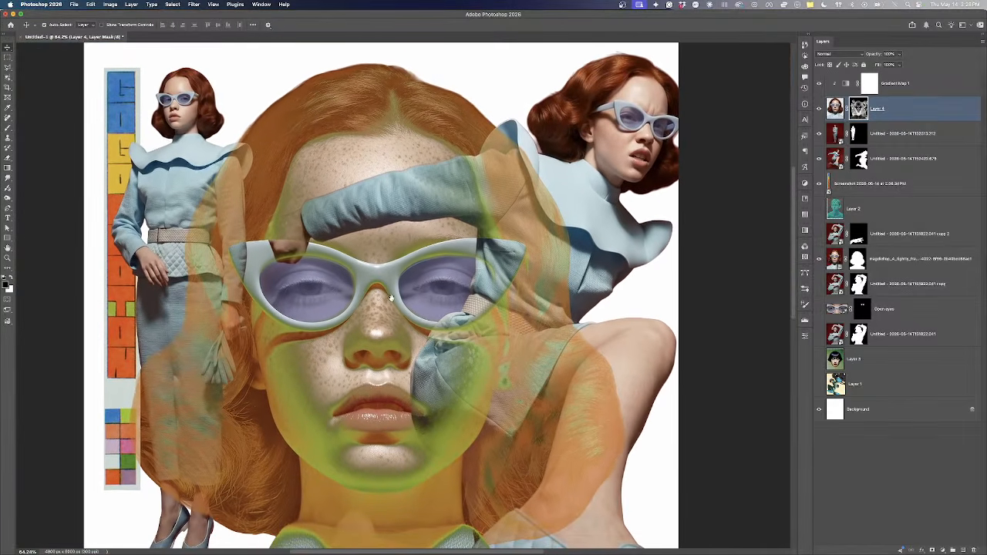
# Duplicate the large masked portrait layer and place the copy above the Gradient Map at the top of the stack
pyautogui.click(908, 314)
pyautogui.click(894, 337)
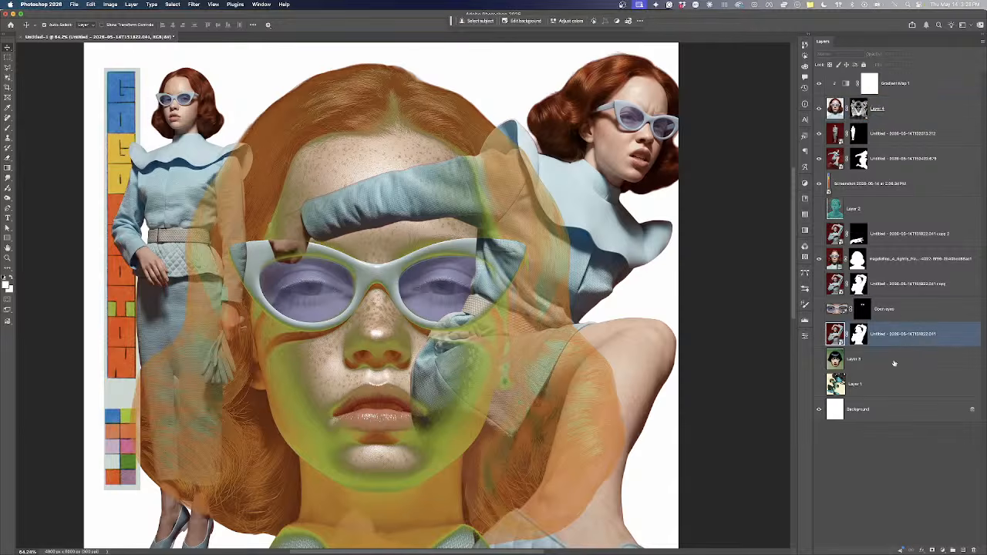
pyautogui.click(906, 313)
pyautogui.click(908, 260)
pyautogui.moveTo(947, 255); pyautogui.dragTo(930, 78)
# Try drawing an ellipse over the left lens with the Ellipse tool, and undo it
pyautogui.scroll(4, 362, 306)
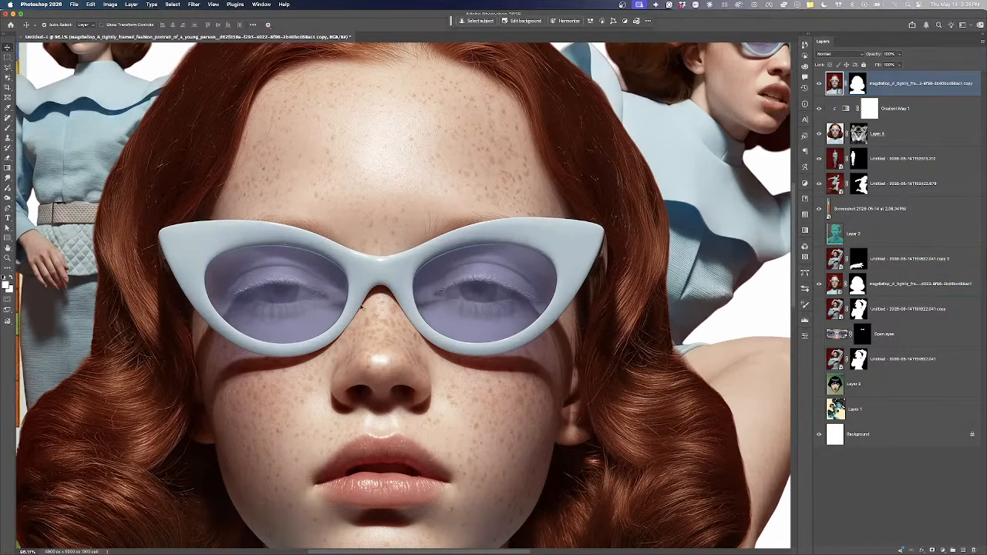
pyautogui.moveTo(7, 242); pyautogui.dragTo(9, 243)
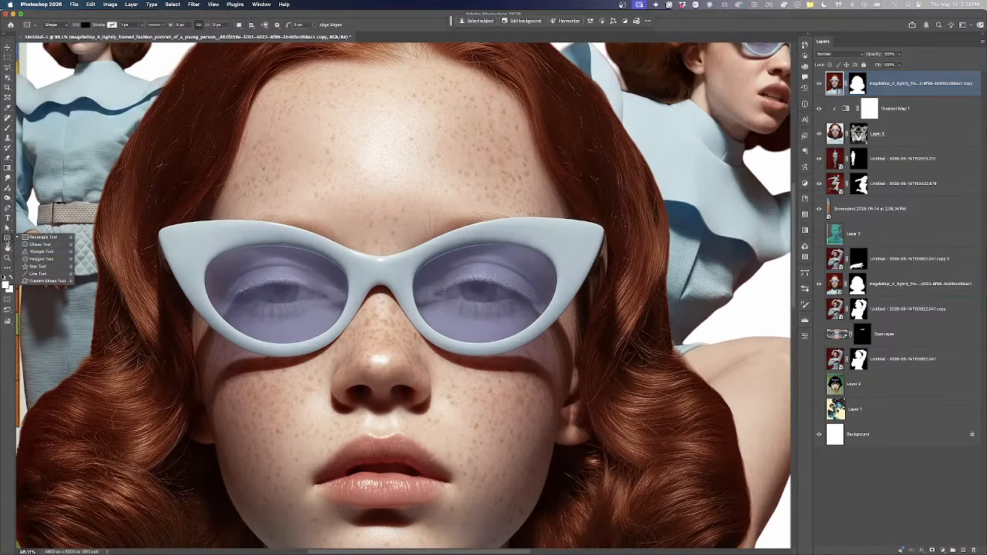
pyautogui.click(38, 246)
pyautogui.moveTo(236, 272); pyautogui.dragTo(362, 339)
pyautogui.press('super+z')
# Trace the upper, inner and lower edges of the left lens as a black-filled shape with the Pen tool
pyautogui.press('p')
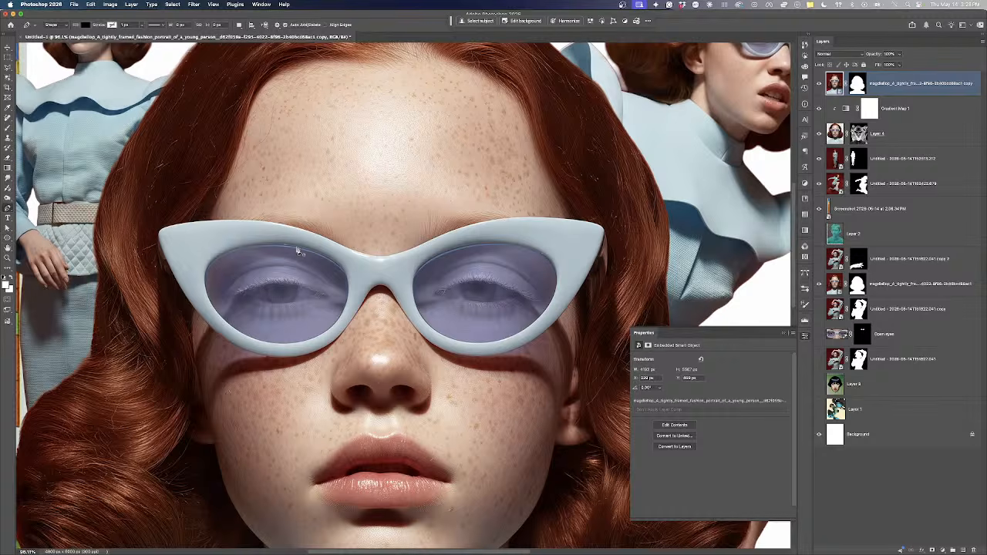
pyautogui.moveTo(283, 247); pyautogui.dragTo(294, 247)
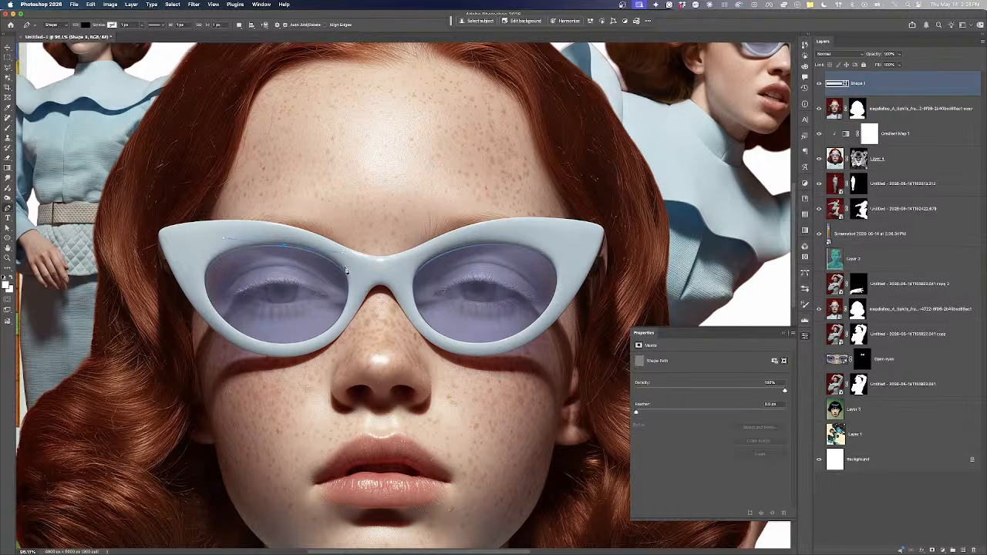
pyautogui.moveTo(349, 284); pyautogui.dragTo(349, 293)
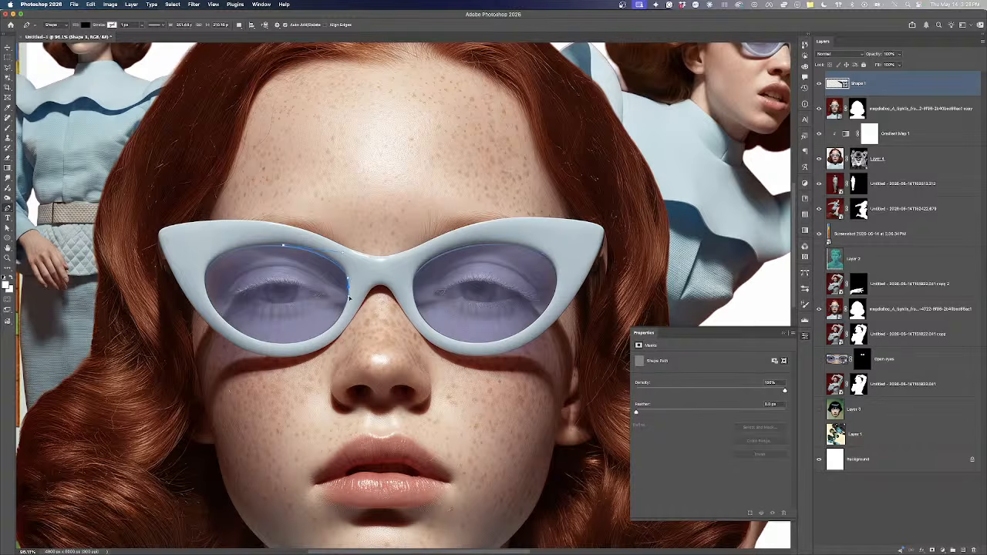
pyautogui.moveTo(281, 347); pyautogui.dragTo(205, 342)
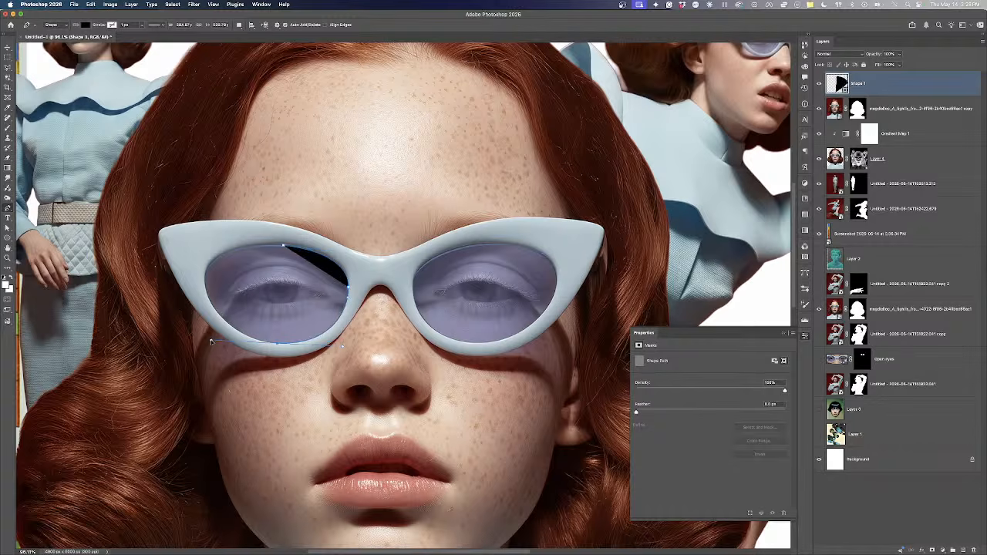
pyautogui.moveTo(206, 275); pyautogui.dragTo(207, 259)
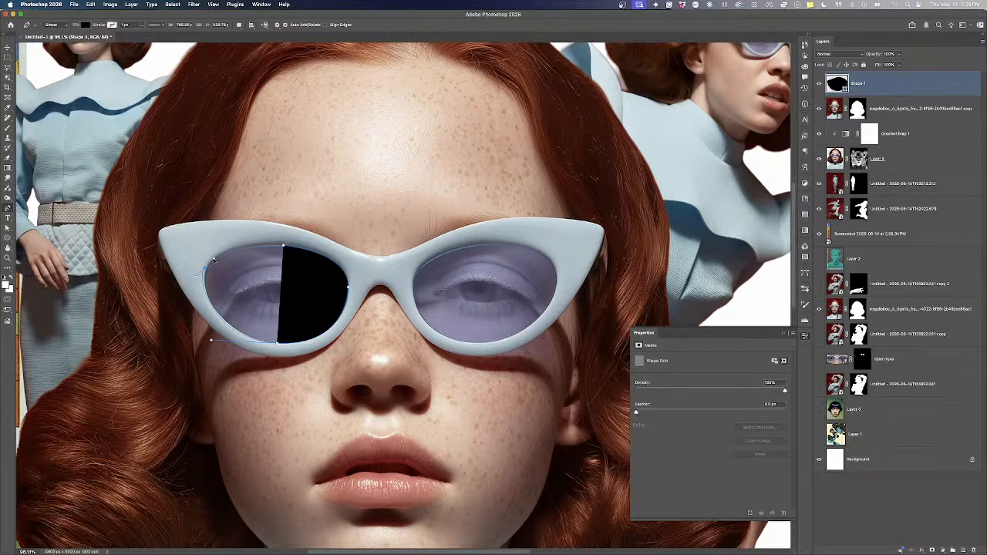
pyautogui.click(279, 349)
pyautogui.moveTo(279, 348); pyautogui.dragTo(228, 343)
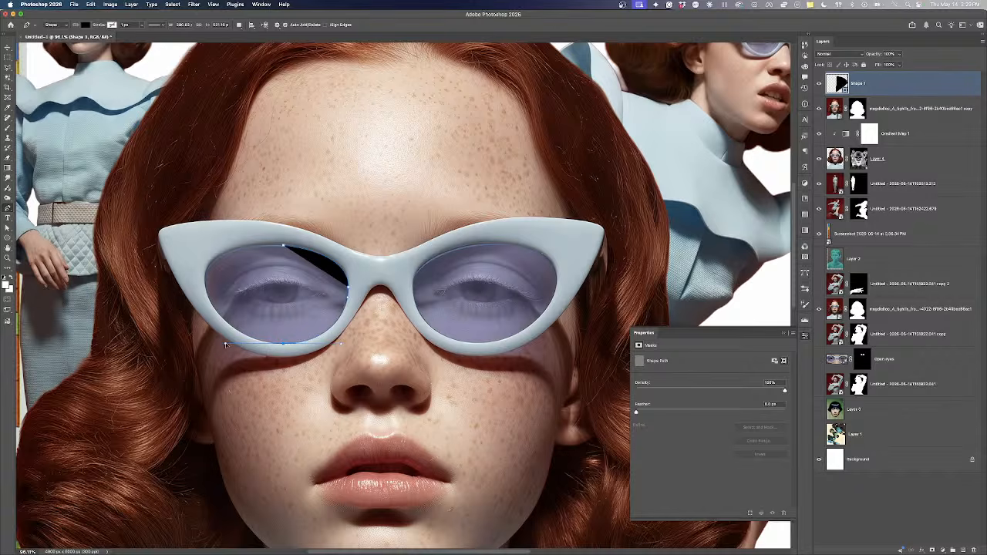
pyautogui.click(226, 345)
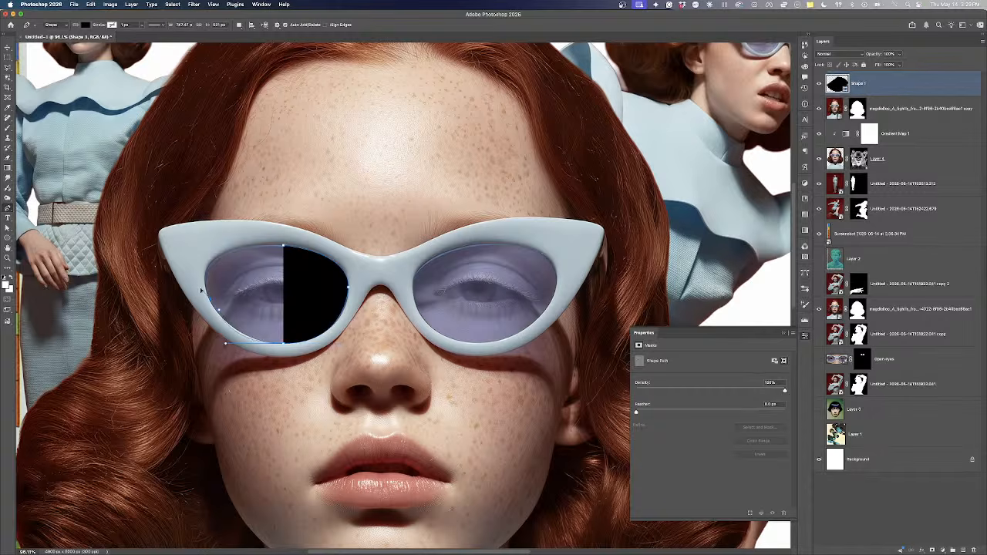
pyautogui.press('super+z')
# Close the lens shape around its outer edge and refine its upper curve to fit the left lens
pyautogui.moveTo(201, 277); pyautogui.dragTo(226, 241)
pyautogui.click(282, 248)
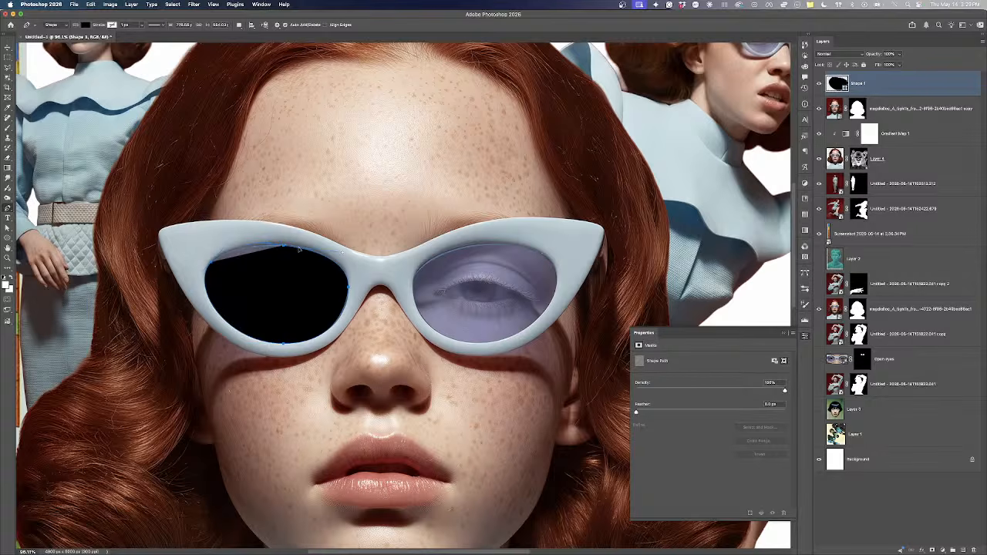
pyautogui.moveTo(298, 248); pyautogui.dragTo(300, 248)
pyautogui.click(8, 227)
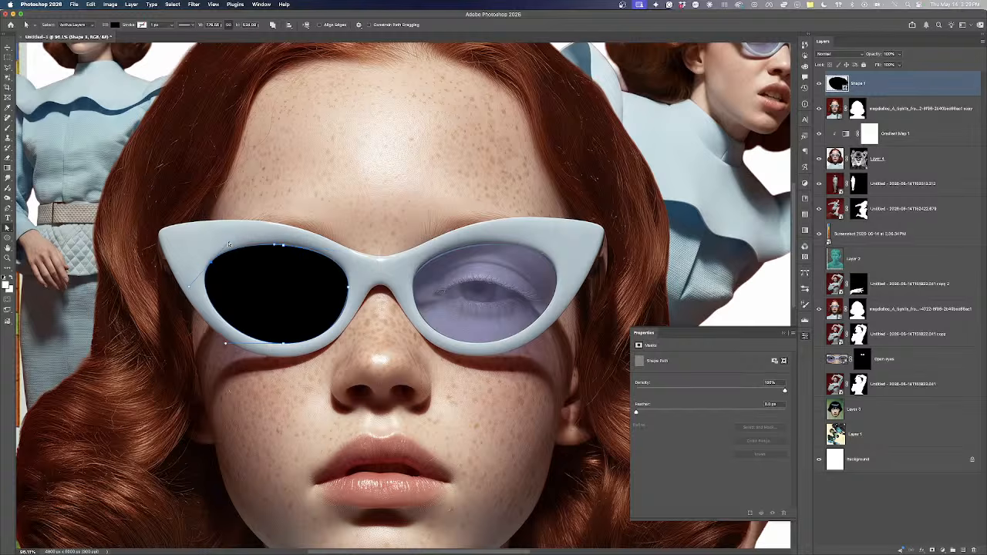
# Duplicate the left lens shape layer, cancelling the attempted free transforms
pyautogui.moveTo(897, 84); pyautogui.dragTo(894, 99)
pyautogui.press('super+t')
pyautogui.rightClick(301, 284)
pyautogui.click(287, 270)
pyautogui.press('Escape')
pyautogui.press('super+t')
pyautogui.press('Escape')
# Try moving the lens shape across the portrait, and undo the moves
pyautogui.moveTo(77, 170); pyautogui.dragTo(296, 294)
pyautogui.press('super+z')
pyautogui.press('super+z')
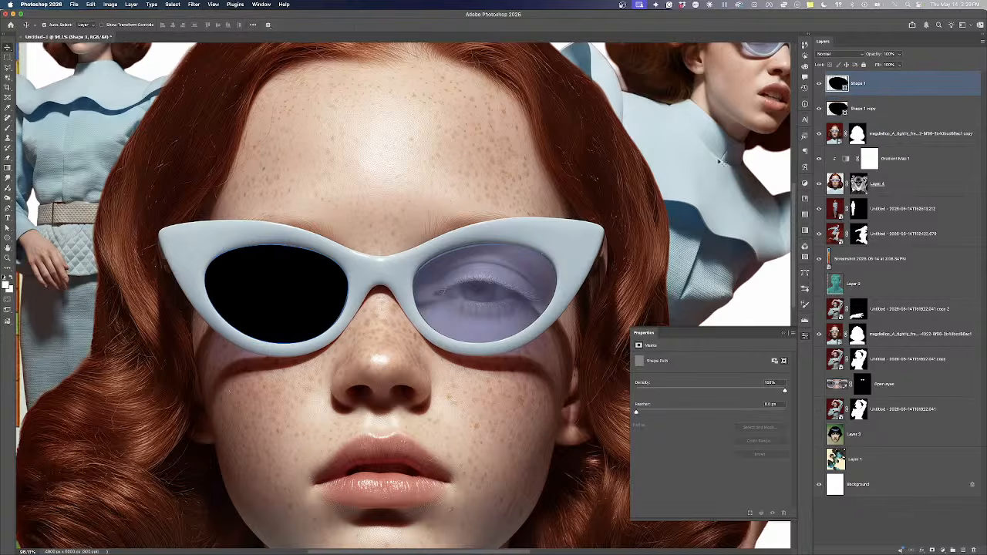
pyautogui.moveTo(346, 192); pyautogui.dragTo(386, 351)
pyautogui.press('super+z')
pyautogui.press('super+z')
pyautogui.press('super+z')
# Copy the lens shape onto the right lens, flip it horizontally and align it with the frame
pyautogui.moveTo(471, 311); pyautogui.dragTo(520, 304)
pyautogui.press('super+t')
pyautogui.rightClick(519, 302)
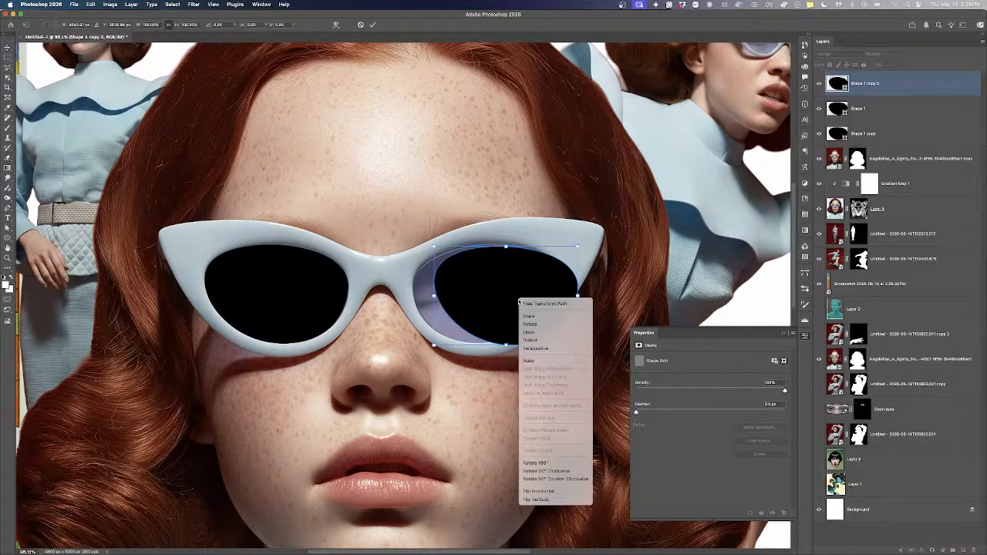
pyautogui.click(544, 491)
pyautogui.moveTo(479, 307); pyautogui.dragTo(458, 307)
pyautogui.press('Return')
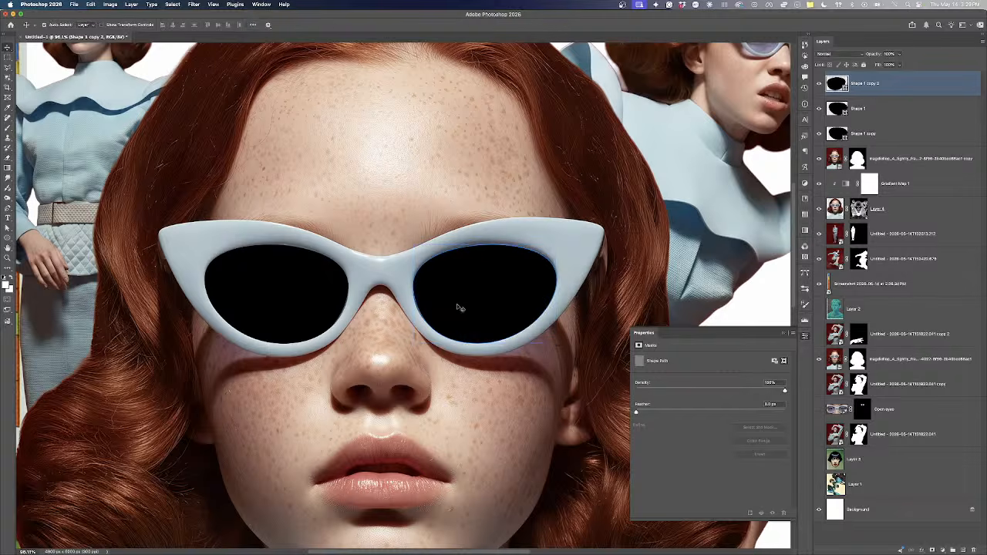
# Load both lens shapes as one combined selection and hide the three shape layers
pyautogui.keyDown('super'); pyautogui.click(838, 111); pyautogui.keyUp('super')
pyautogui.keyDown('shift'); pyautogui.keyDown('super'); pyautogui.click(838, 85); pyautogui.keyUp('super'); pyautogui.keyUp('shift')
pyautogui.keyDown('super'); pyautogui.click(843, 111); pyautogui.keyUp('super')
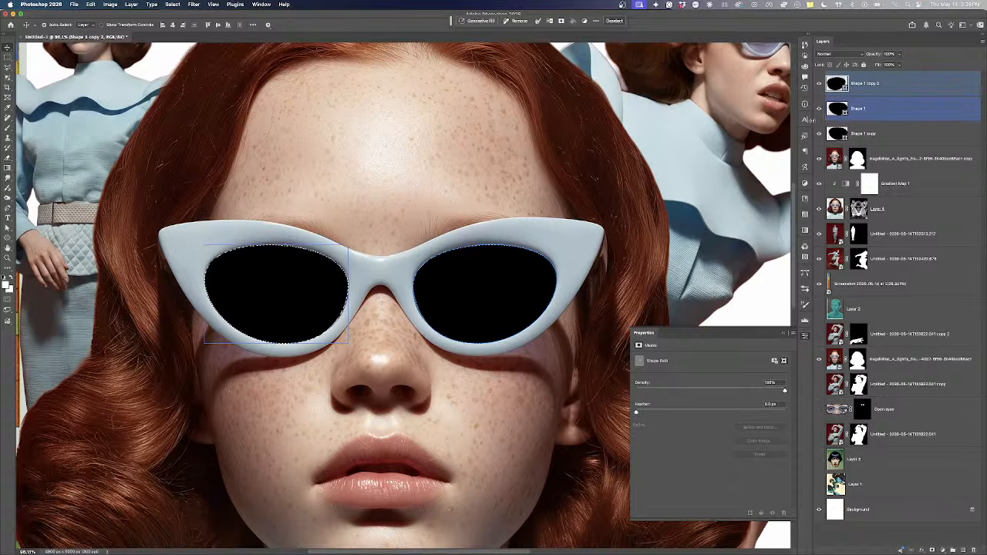
pyautogui.click(819, 136)
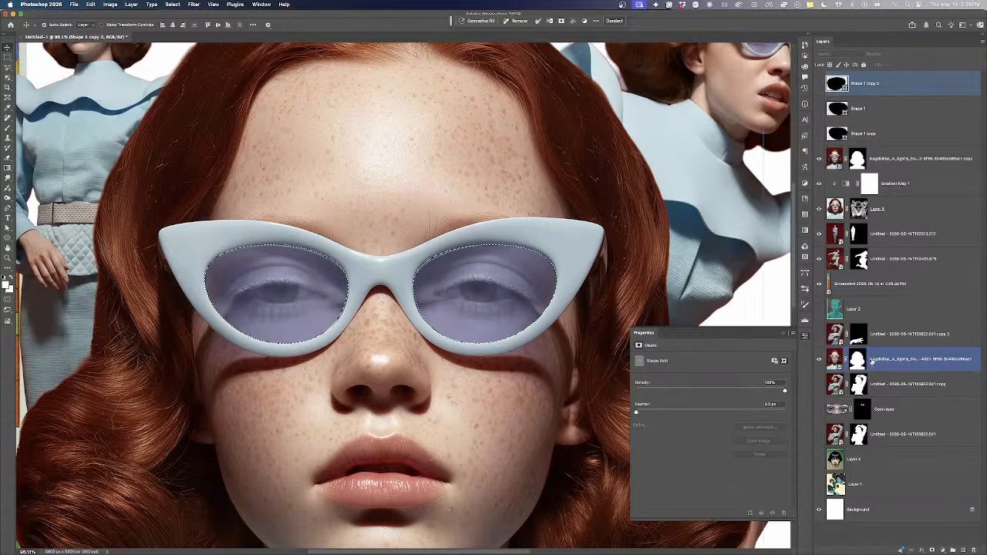
# Duplicate the masked portrait layer, place it at the top of the layer stack and mask it to the two-lens selection
pyautogui.press('super+j')
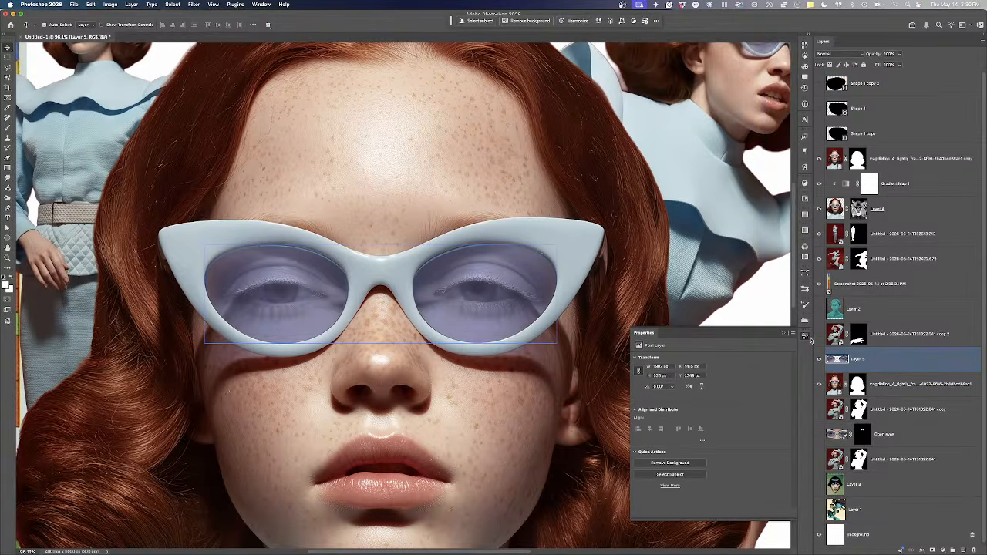
pyautogui.press('super+z')
pyautogui.moveTo(884, 364); pyautogui.dragTo(973, 549)
pyautogui.click(921, 550)
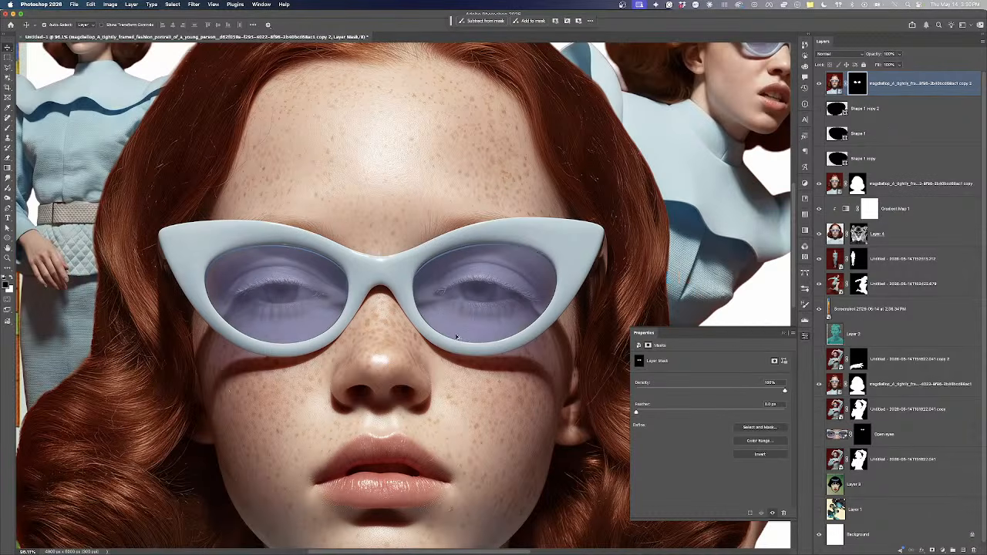
# Hide the full masked portrait copy directly above the Gradient Map layer
pyautogui.press('super+0')
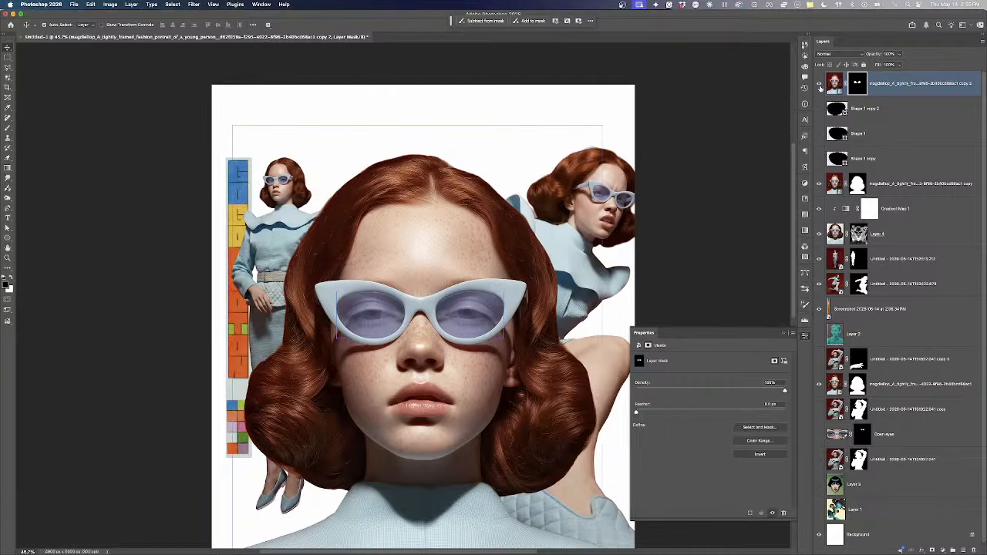
pyautogui.click(820, 184)
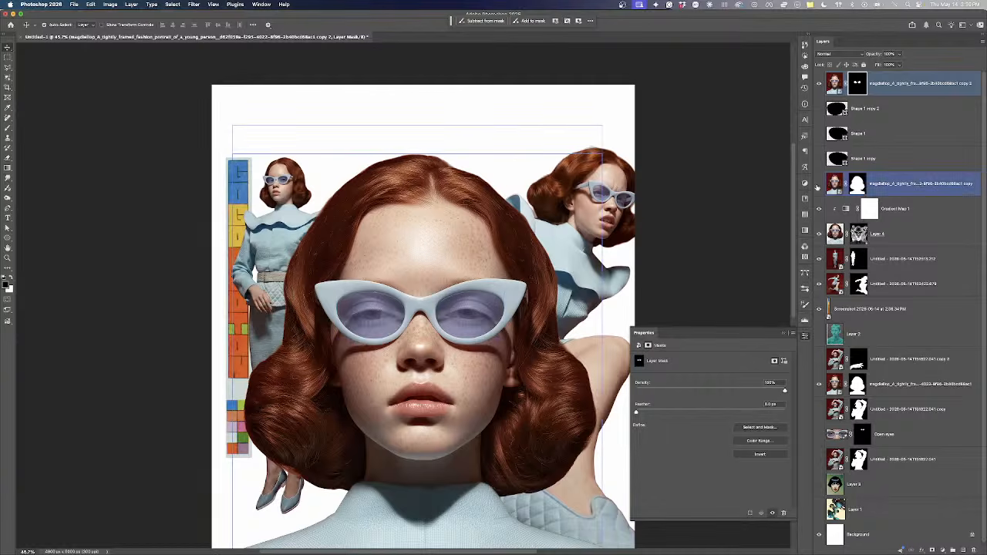
pyautogui.scroll(4, 384, 304)
pyautogui.scroll(-3, 387, 270)
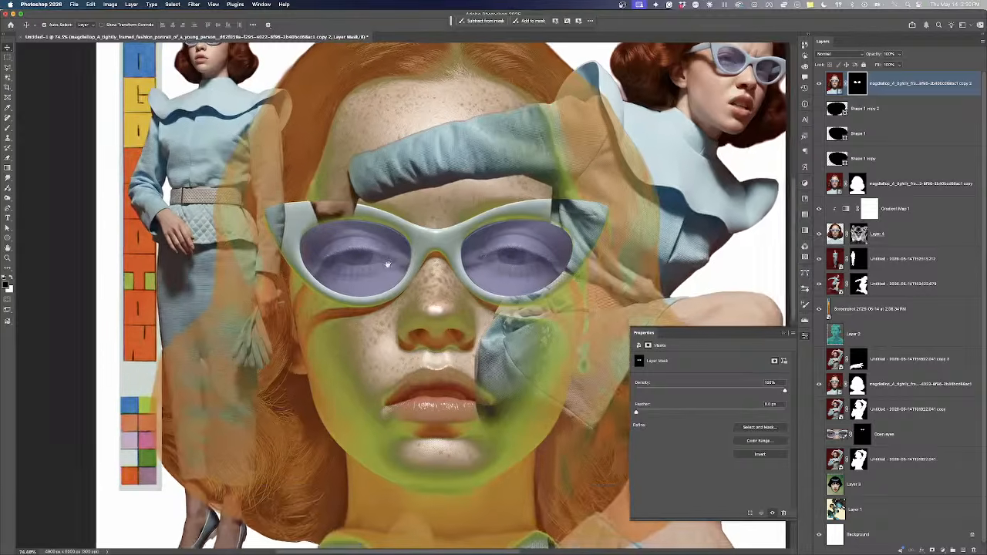
pyautogui.scroll(-2, 388, 270)
pyautogui.hscroll(1, 401, 276)
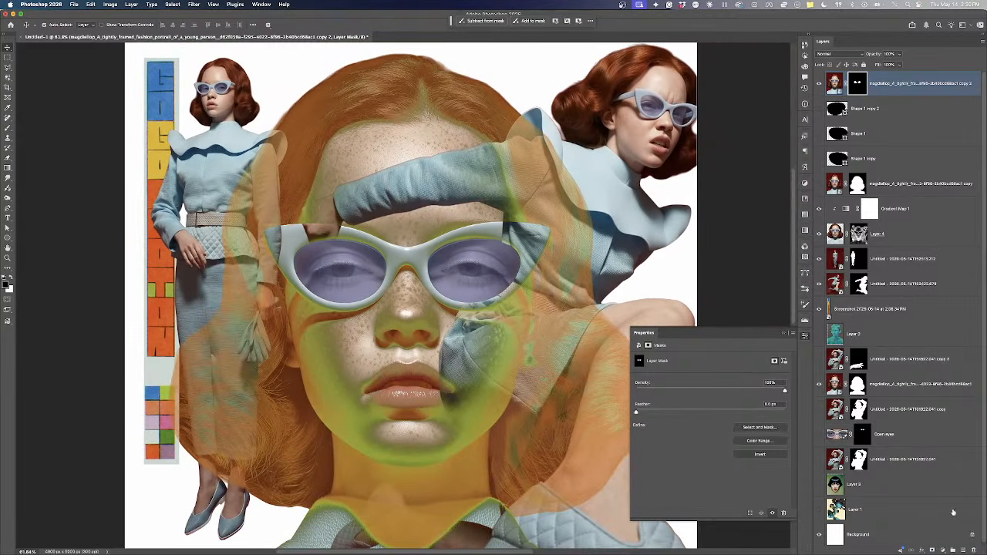
# Add a Curves adjustment clipped to the lens layer, with lowered shadows, raised midtones and a highlight point at input 197, output 161
pyautogui.click(938, 551)
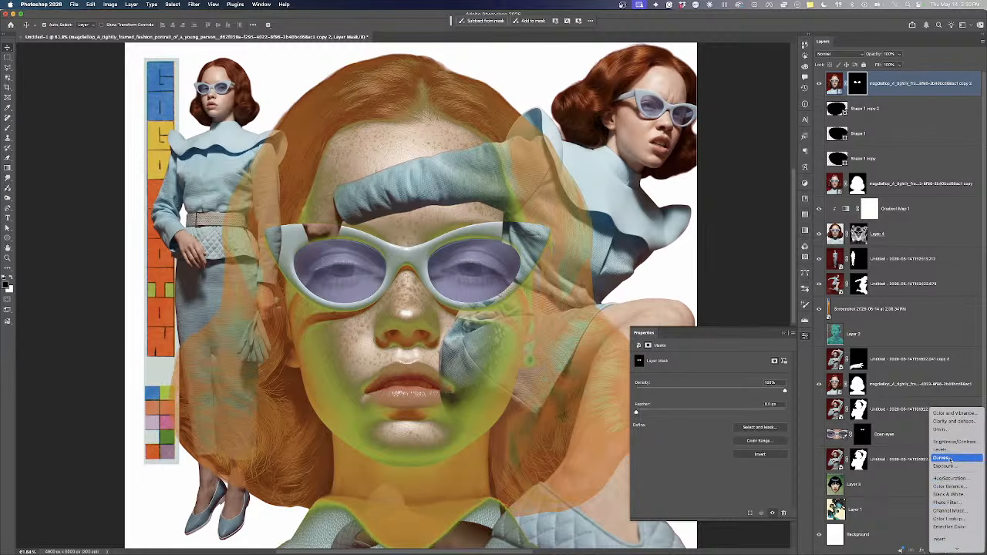
pyautogui.click(950, 462)
pyautogui.keyDown('alt'); pyautogui.click(914, 94); pyautogui.keyUp('alt')
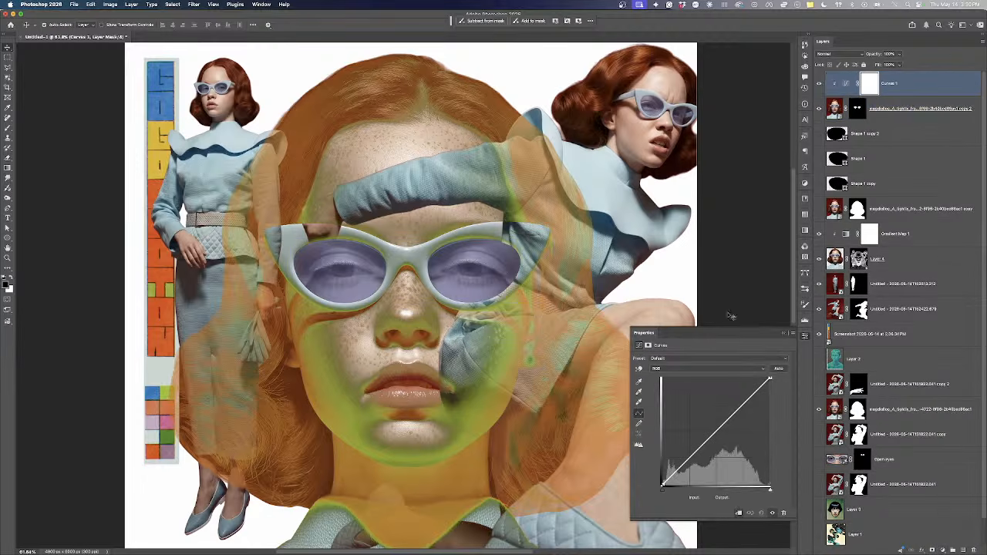
pyautogui.moveTo(739, 397); pyautogui.dragTo(742, 407)
pyautogui.moveTo(703, 445)
pyautogui.mouseDown()
pyautogui.moveTo(702, 429)
pyautogui.moveTo(703, 463)
pyautogui.moveTo(693, 460)
pyautogui.mouseUp()
pyautogui.moveTo(730, 424)
pyautogui.mouseDown()
pyautogui.moveTo(743, 446)
pyautogui.moveTo(723, 405)
pyautogui.moveTo(744, 421)
pyautogui.moveTo(749, 446)
pyautogui.moveTo(746, 417)
pyautogui.mouseUp()
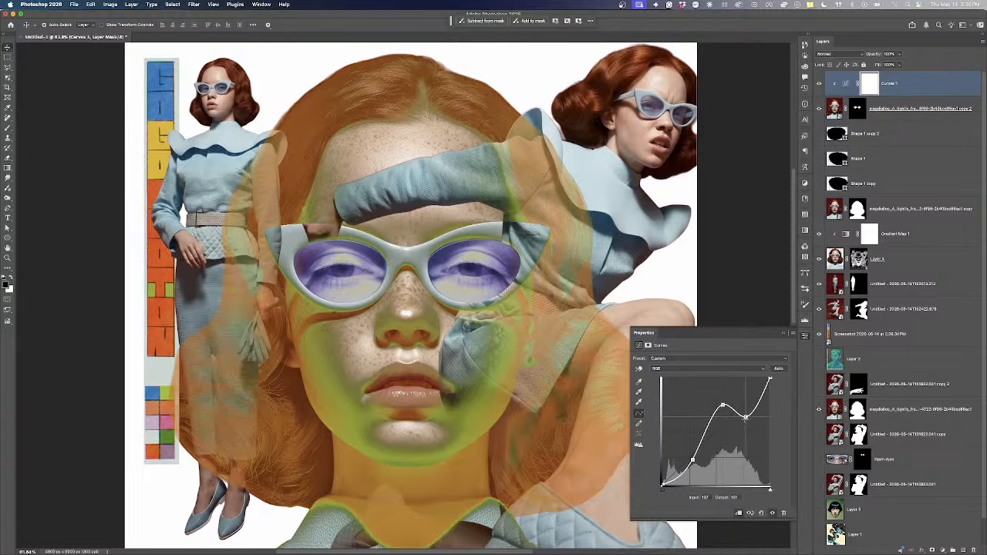
pyautogui.click(786, 334)
# Shift the crouching pose slightly inward from the page's right edge and move the standing pose slightly lower
pyautogui.scroll(-3, 494, 309)
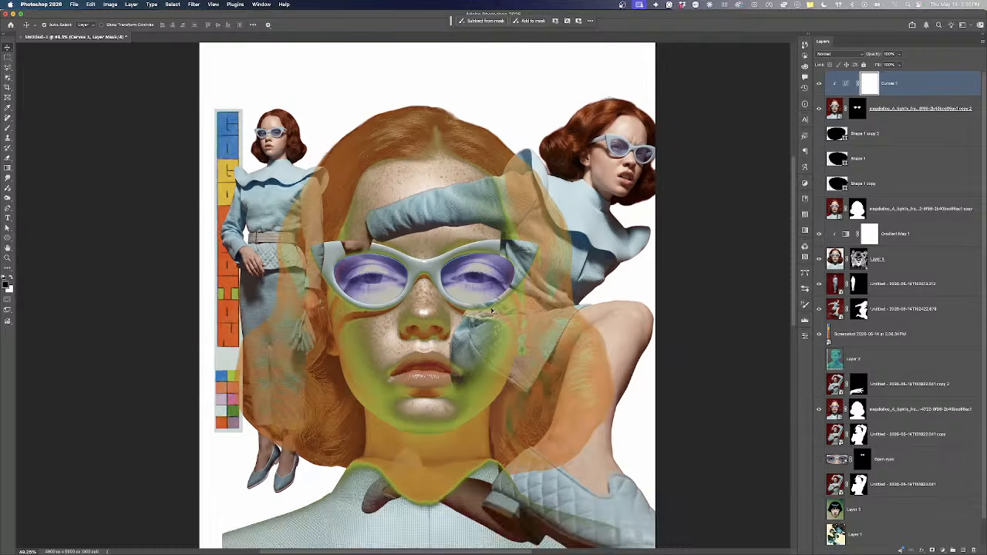
pyautogui.moveTo(586, 208); pyautogui.dragTo(598, 183)
pyautogui.press('super+z')
pyautogui.scroll(2, 504, 297)
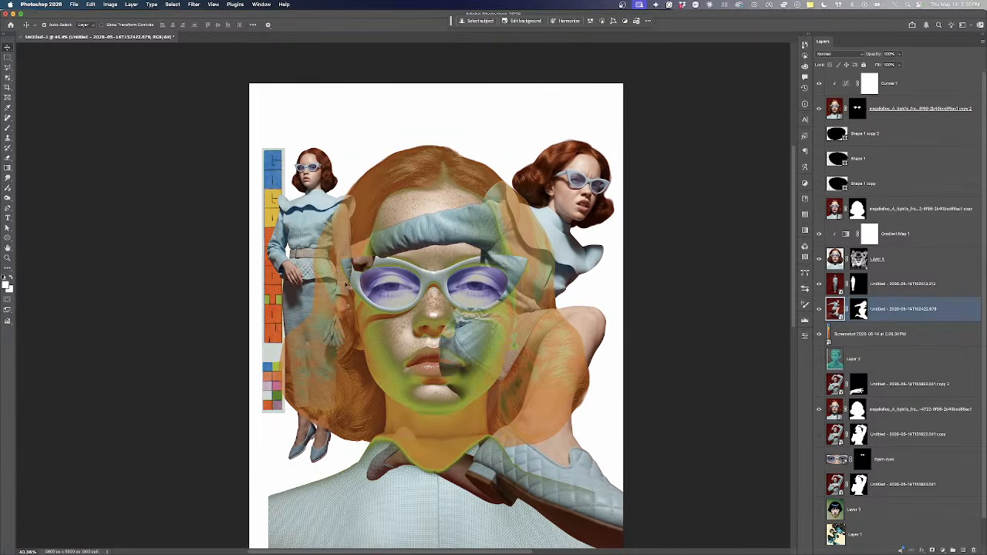
pyautogui.moveTo(313, 209); pyautogui.dragTo(309, 234)
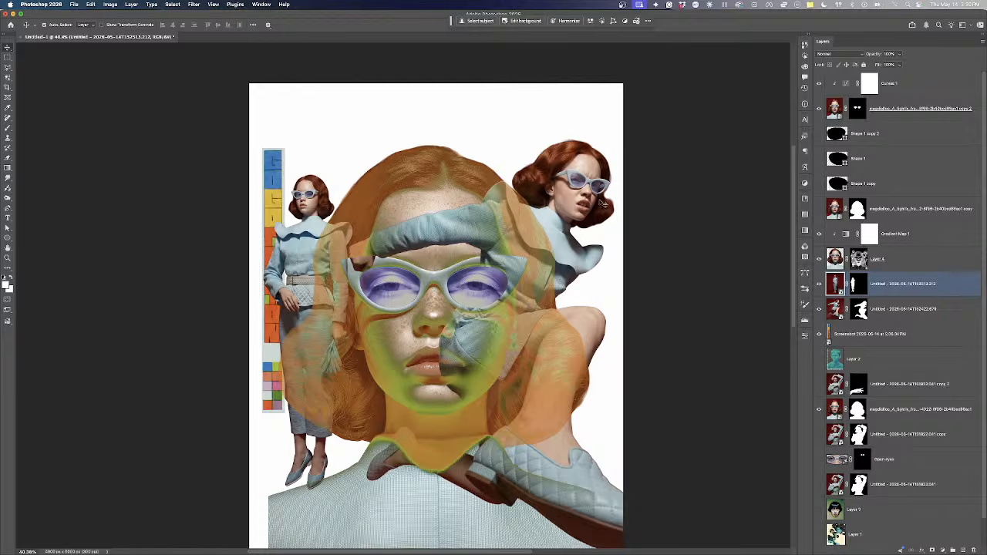
# Move the colour lettering strip down into the page's lower-left corner
pyautogui.scroll(1, 429, 241)
pyautogui.scroll(-3, 429, 242)
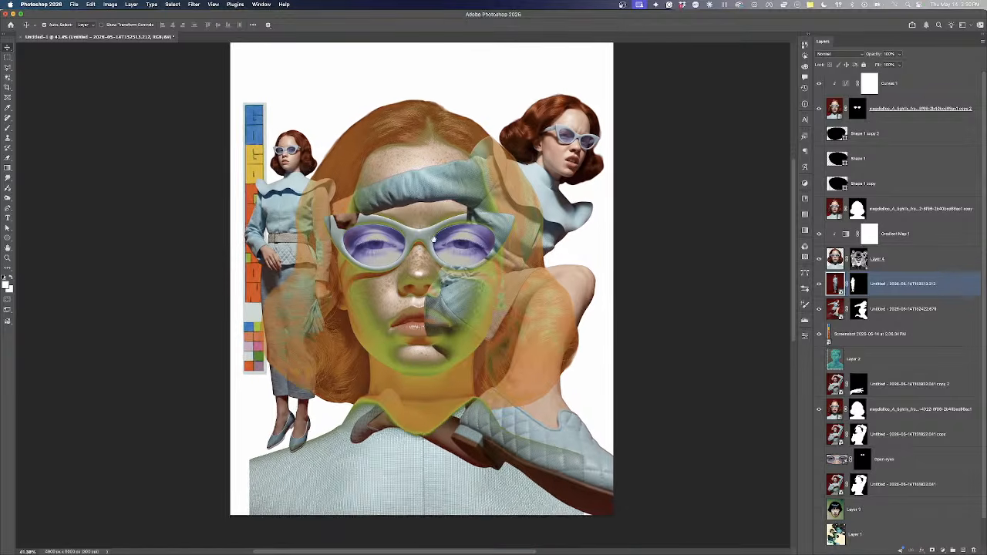
pyautogui.moveTo(255, 127); pyautogui.dragTo(243, 276)
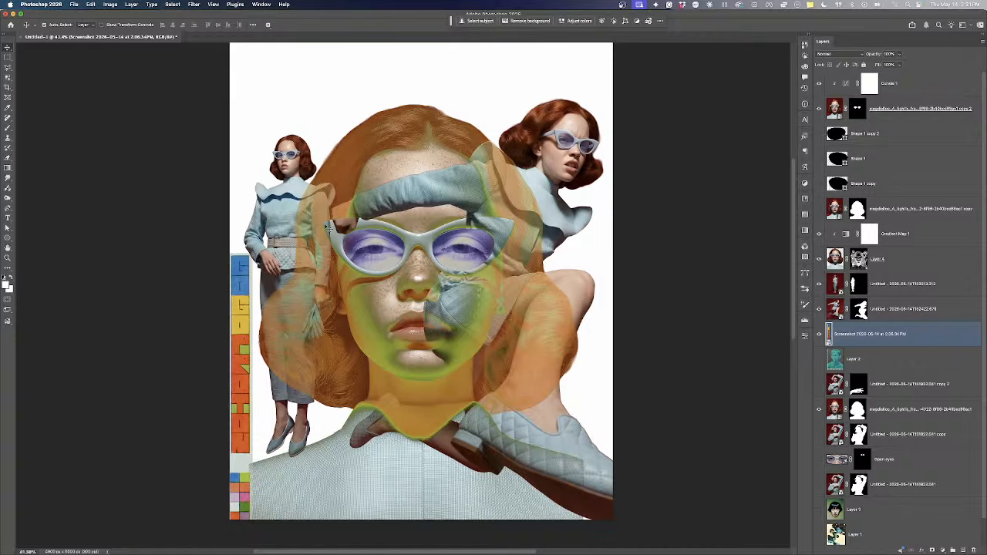
# Try moving the standing pose higher up the page, and undo the move
pyautogui.press('p')
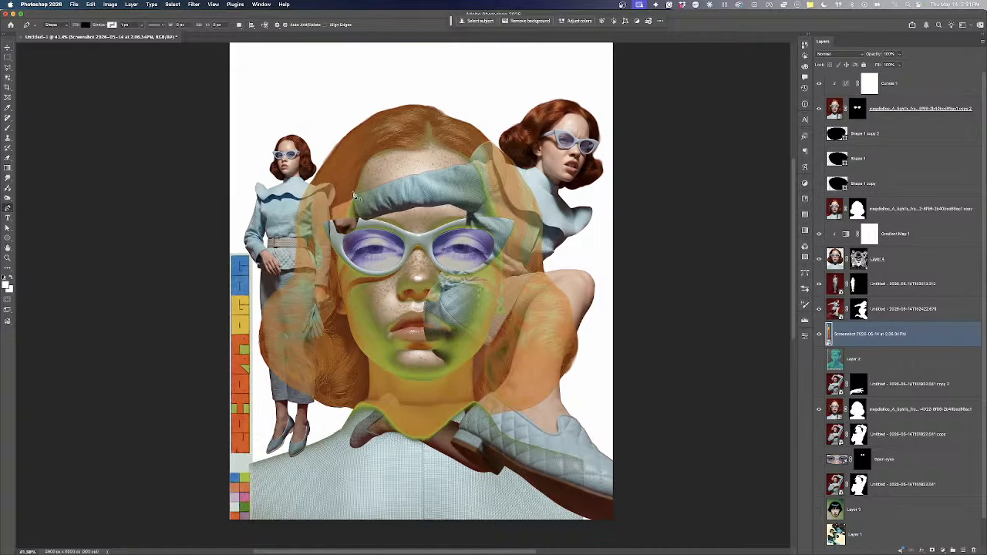
pyautogui.press('v')
pyautogui.moveTo(299, 193); pyautogui.dragTo(287, 137)
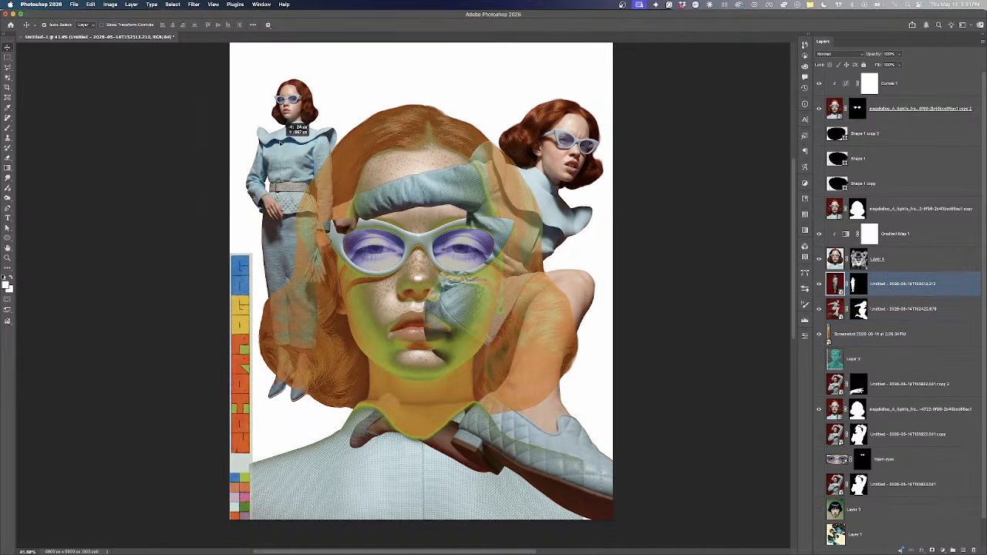
pyautogui.press('super+z')
pyautogui.moveTo(290, 206)
pyautogui.mouseDown()
pyautogui.moveTo(294, 199)
pyautogui.moveTo(290, 215)
pyautogui.mouseUp()
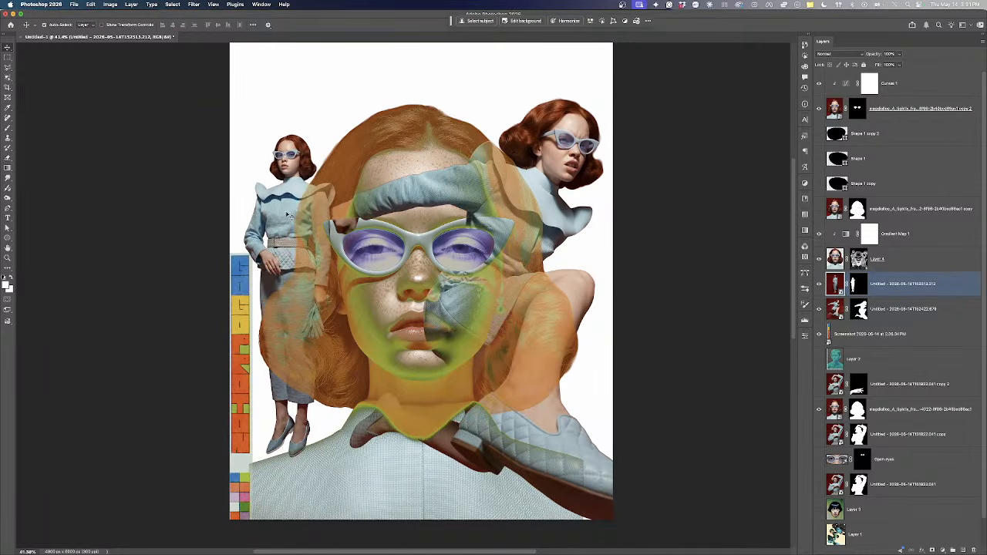
# Bring the standing pose layer to the top of the layer stack and nudge the figure
pyautogui.moveTo(907, 286); pyautogui.dragTo(893, 77)
pyautogui.moveTo(310, 200)
pyautogui.mouseDown()
pyautogui.moveTo(304, 227)
pyautogui.moveTo(313, 193)
pyautogui.mouseUp()
# Try enlarging the standing pose to nearly the full page height along the left side
pyautogui.hotkey('ctrl', 't')
pyautogui.moveTo(294, 116); pyautogui.dragTo(327, 39)
pyautogui.moveTo(294, 218); pyautogui.dragTo(305, 197)
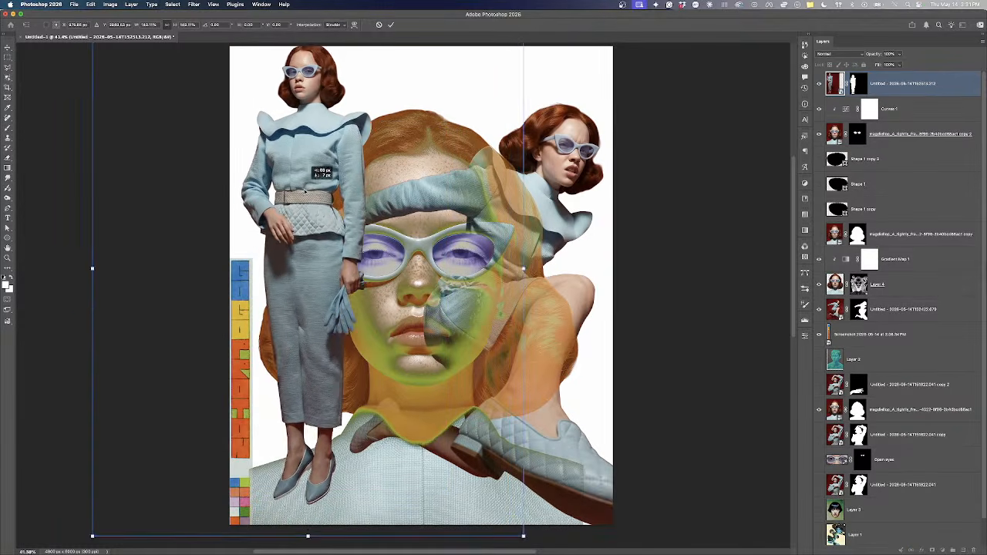
pyautogui.scroll(2, 305, 200)
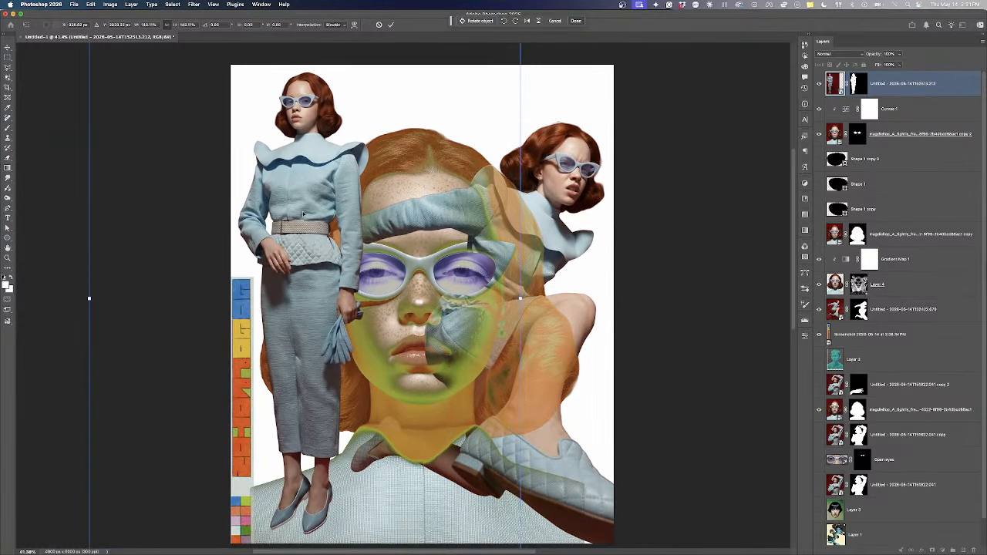
pyautogui.press('Return')
# Try rotating and repositioning the crouching pose, and undo the enlargement and rotation of both figures
pyautogui.click(568, 202)
pyautogui.press('super+t')
pyautogui.moveTo(493, 100); pyautogui.dragTo(497, 137)
pyautogui.moveTo(563, 163); pyautogui.dragTo(557, 213)
pyautogui.moveTo(506, 148); pyautogui.dragTo(423, 179)
pyautogui.moveTo(477, 220); pyautogui.dragTo(493, 136)
pyautogui.press('Return')
pyautogui.scroll(-5, 480, 288)
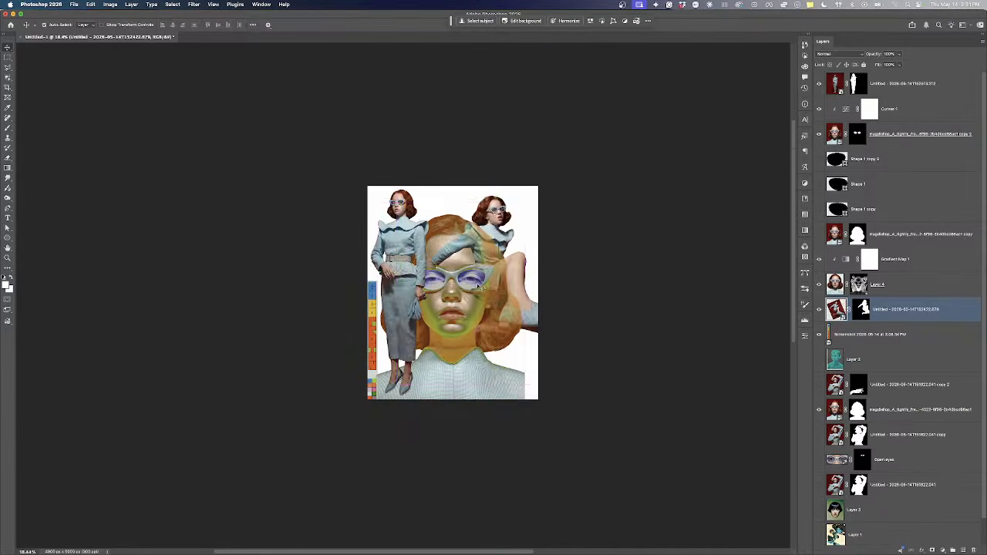
pyautogui.scroll(1, 451, 276)
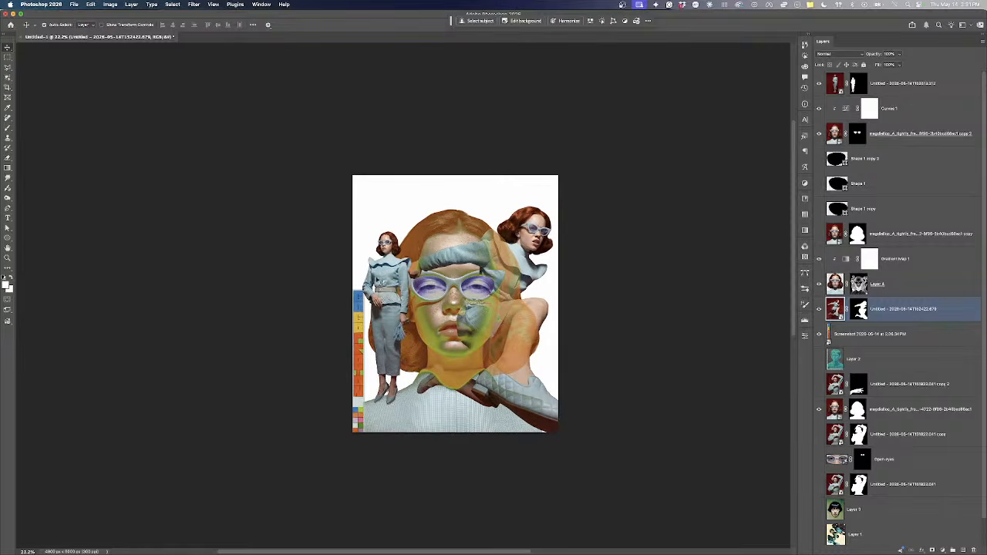
# Scale the standing pose up slightly and reposition it beside the large face
pyautogui.click(386, 291)
pyautogui.hotkey('ctrl', 't')
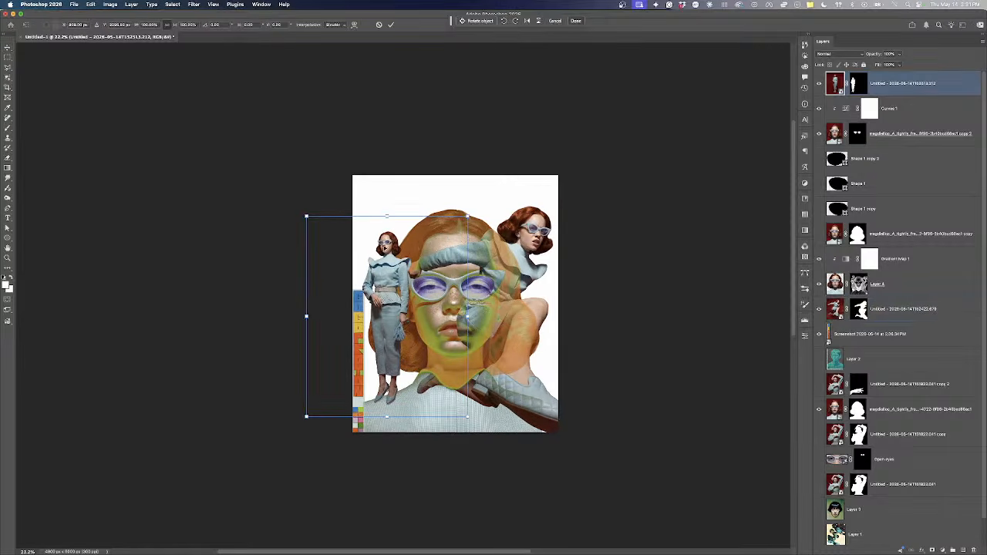
pyautogui.moveTo(387, 217); pyautogui.dragTo(392, 200)
pyautogui.moveTo(389, 270); pyautogui.dragTo(393, 274)
pyautogui.press('Return')
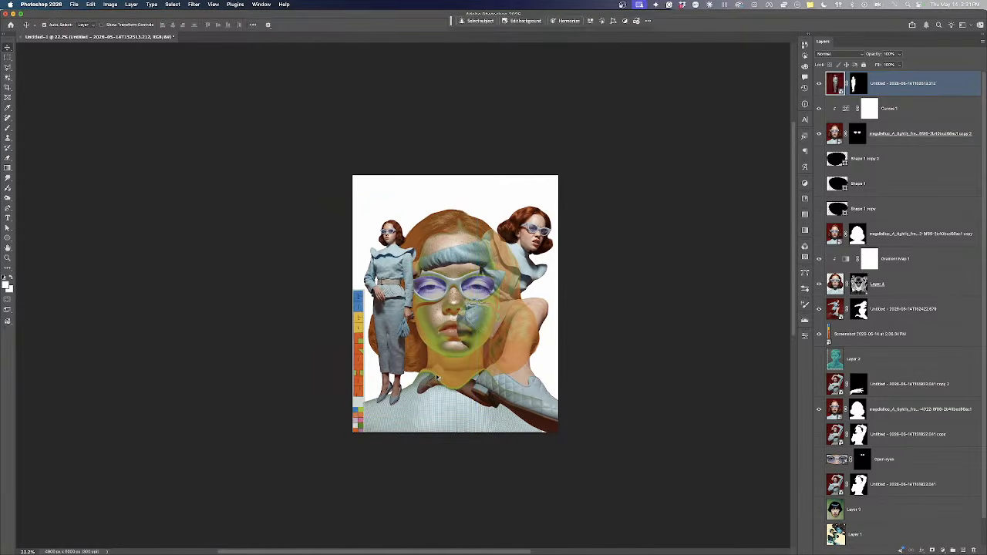
pyautogui.scroll(2, 436, 378)
pyautogui.scroll(3, 413, 248)
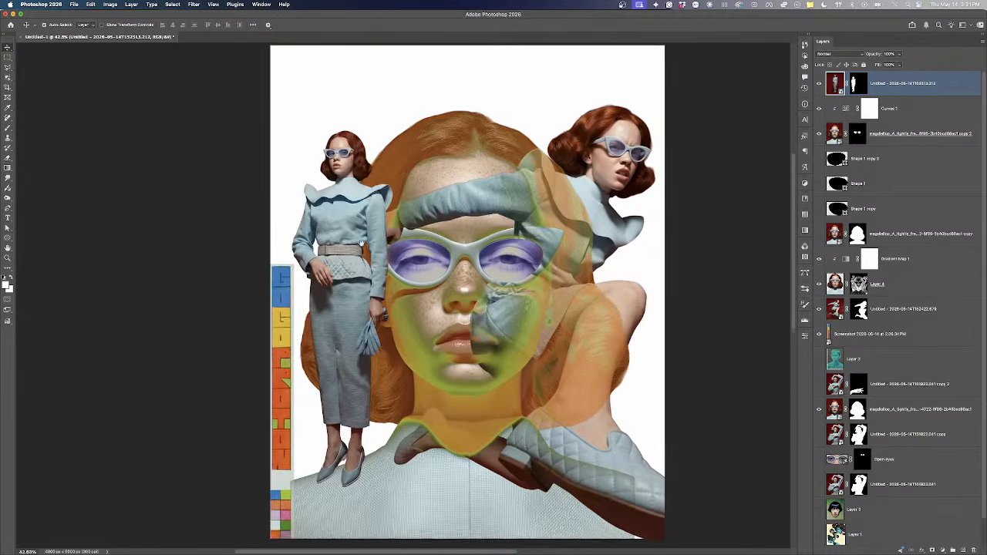
pyautogui.scroll(-2, 412, 249)
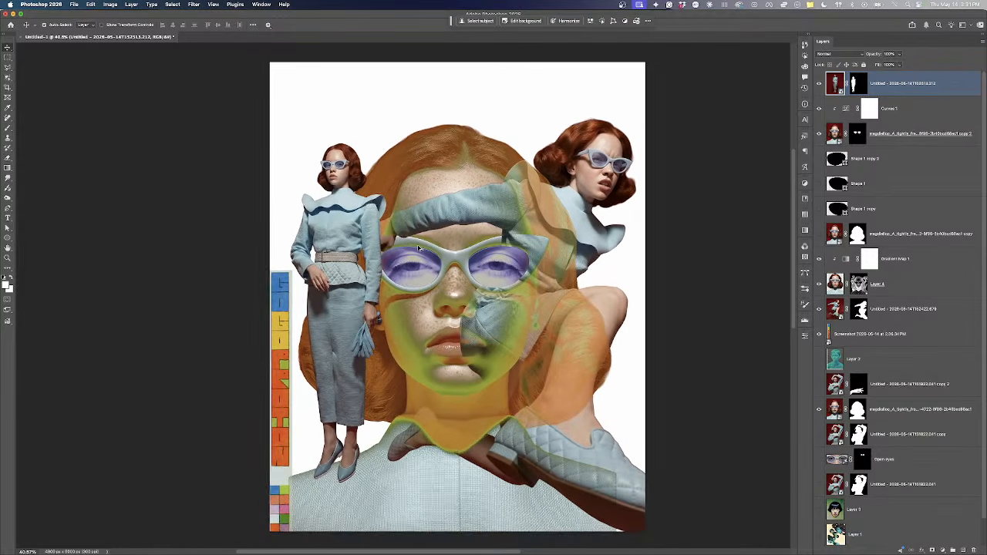
pyautogui.hscroll(-5, 470, 306)
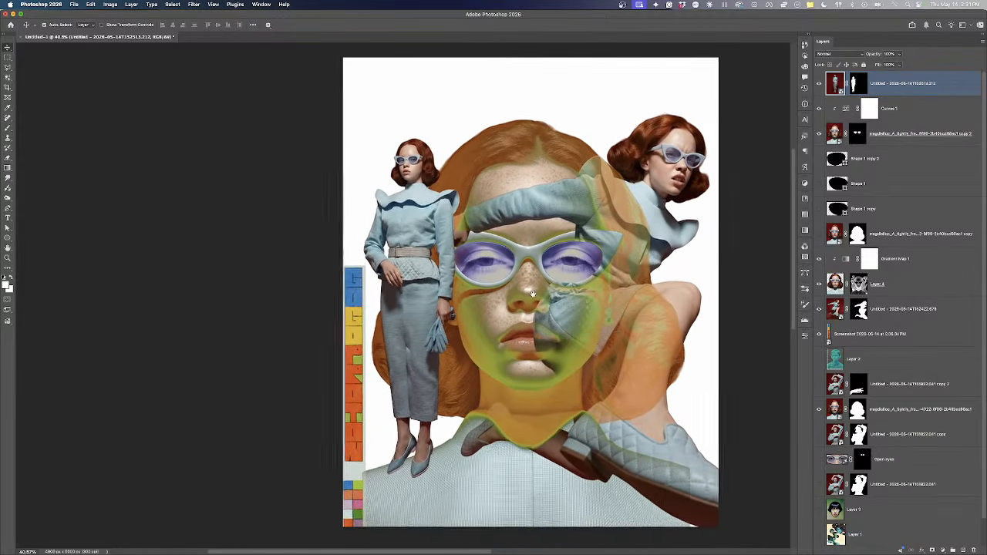
pyautogui.click(357, 357)
pyautogui.scroll(-1, 403, 340)
pyautogui.click(599, 118)
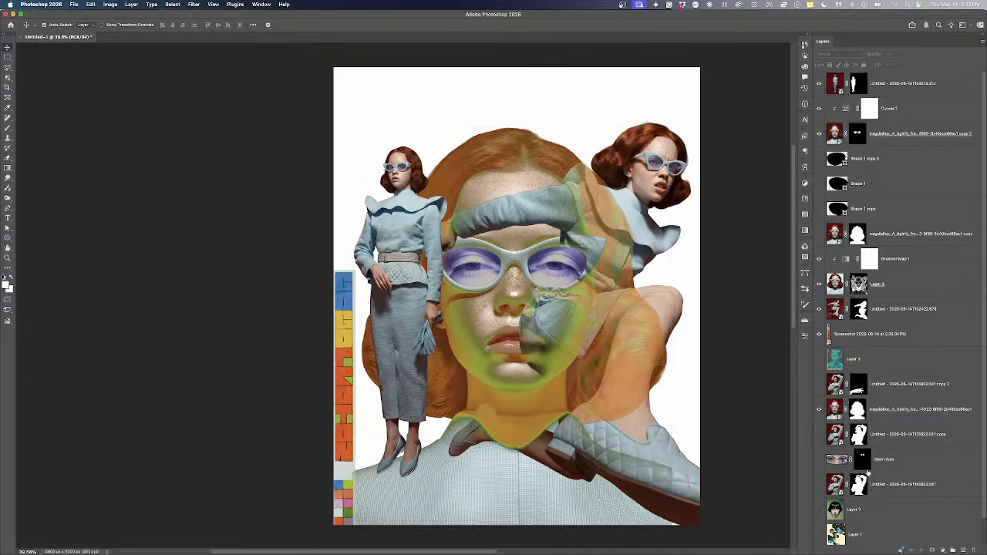
# Unlock the white Background layer and cover it with a tan colour
pyautogui.scroll(-1, 864, 469)
pyautogui.scroll(-1, 926, 512)
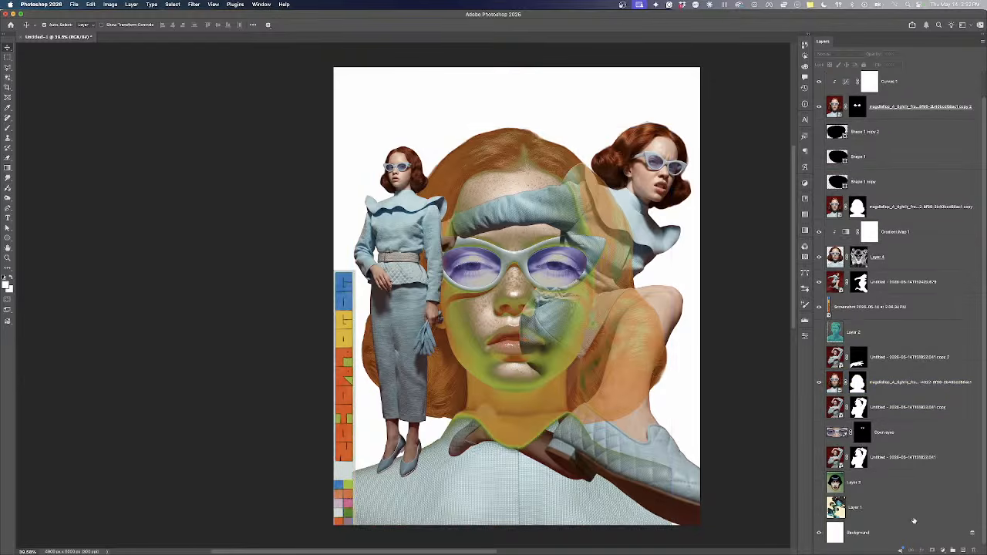
pyautogui.click(914, 540)
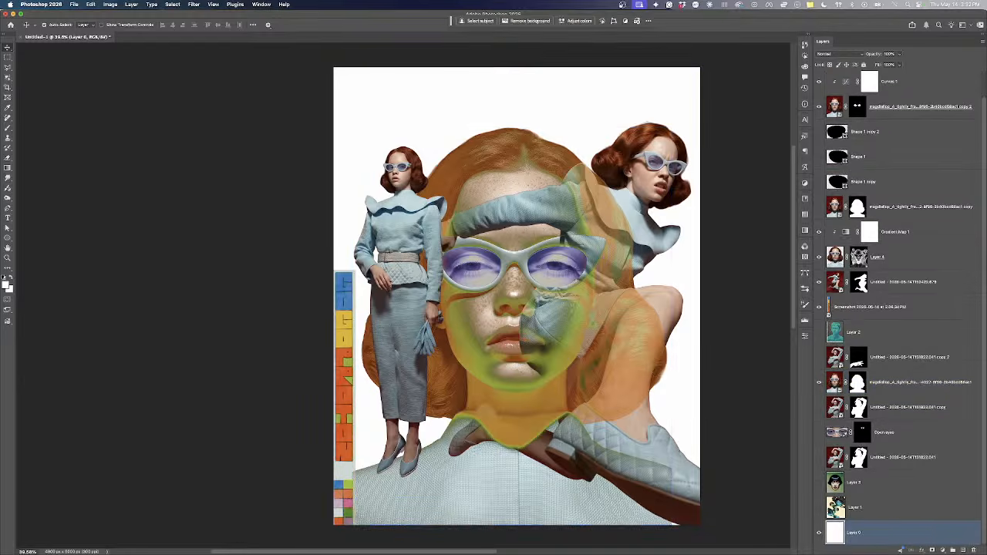
pyautogui.click(7, 130)
pyautogui.moveTo(417, 306)
pyautogui.mouseDown()
pyautogui.moveTo(542, 352)
pyautogui.moveTo(558, 442)
pyautogui.moveTo(656, 410)
pyautogui.mouseUp()
pyautogui.moveTo(599, 394); pyautogui.dragTo(602, 377)
pyautogui.moveTo(597, 249); pyautogui.dragTo(596, 224)
pyautogui.hotkey('alt', 'BackSpace')
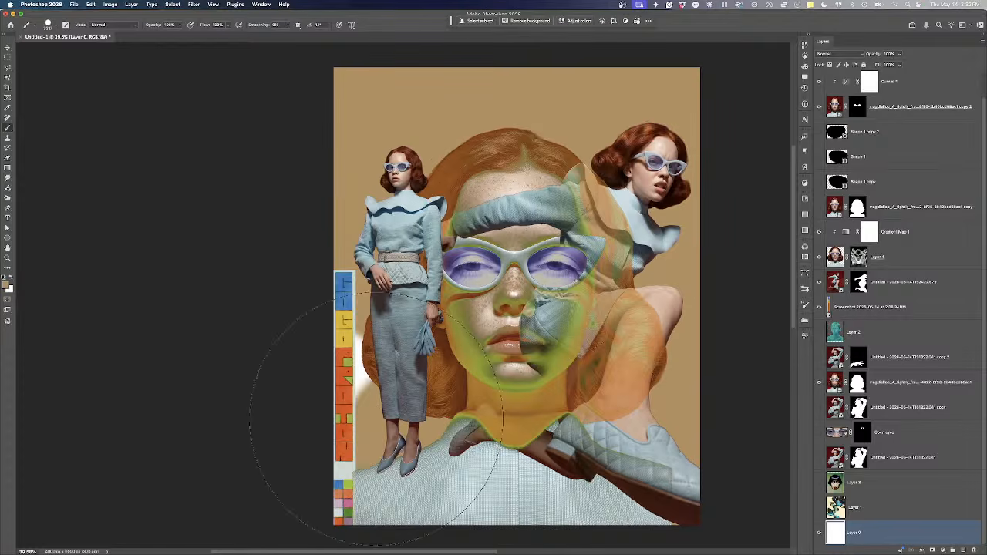
# Scale the crouching pose down slightly and nudge it into place over the right shoulder
pyautogui.press('v')
pyautogui.hscroll(1, 557, 231)
pyautogui.click(639, 174)
pyautogui.hotkey('ctrl', 't')
pyautogui.moveTo(759, 98)
pyautogui.mouseDown()
pyautogui.moveTo(772, 93)
pyautogui.moveTo(745, 110)
pyautogui.moveTo(754, 107)
pyautogui.mouseUp()
pyautogui.moveTo(663, 158); pyautogui.dragTo(662, 156)
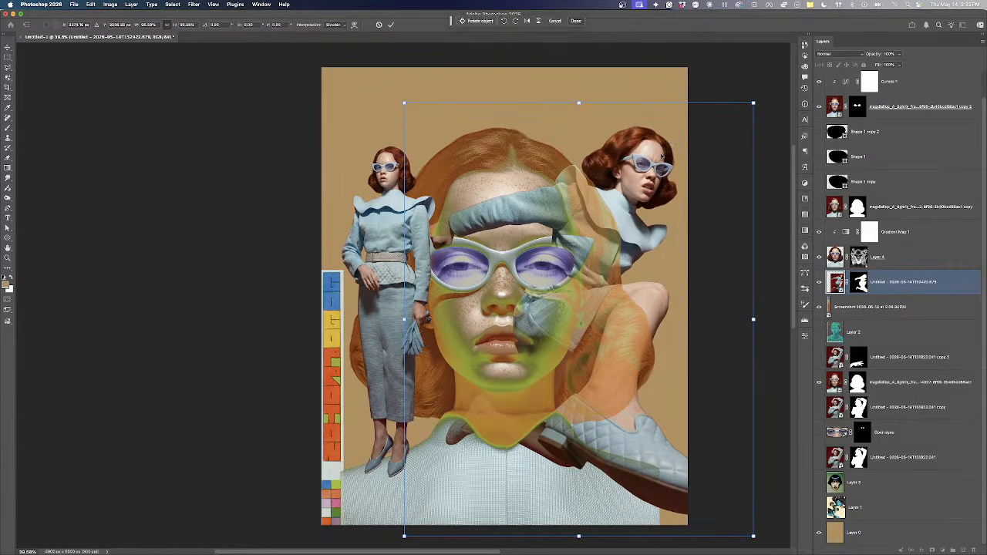
pyautogui.press('Return')
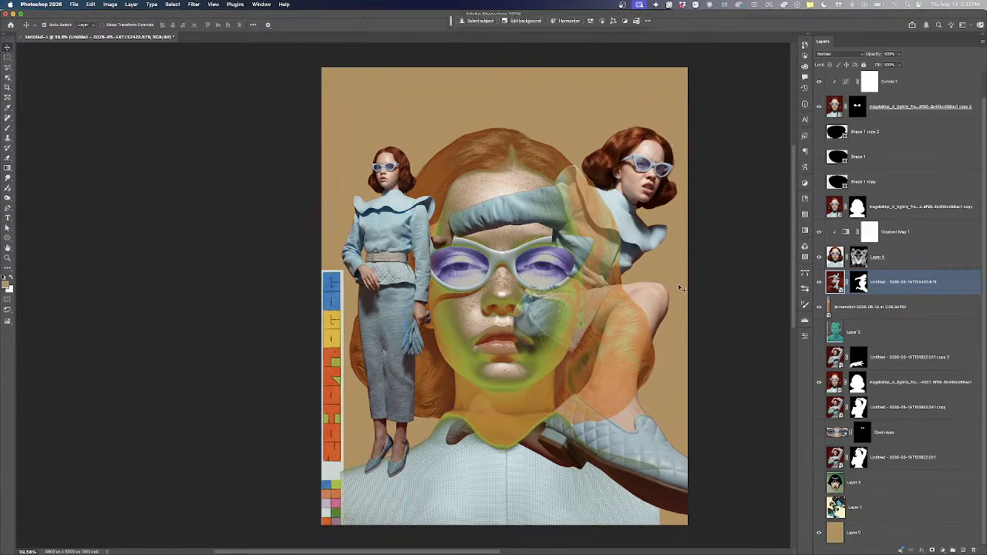
# Duplicate the crouching pose layer above the Gradient Map 1 adjustment so the full figure covers the large face
pyautogui.scroll(3, 551, 329)
pyautogui.click(554, 330)
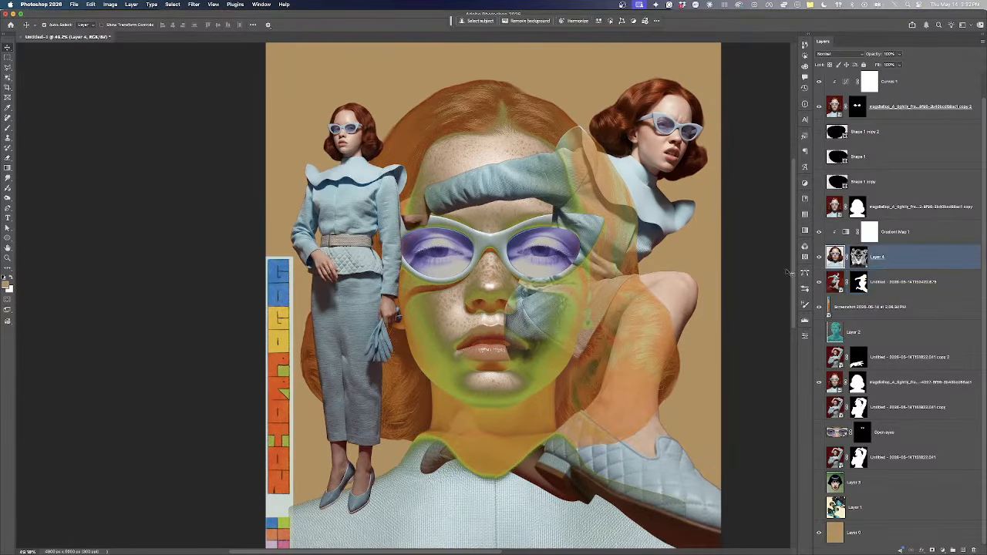
pyautogui.keyDown('shift'); pyautogui.click(887, 282); pyautogui.keyUp('shift')
pyautogui.click(851, 262)
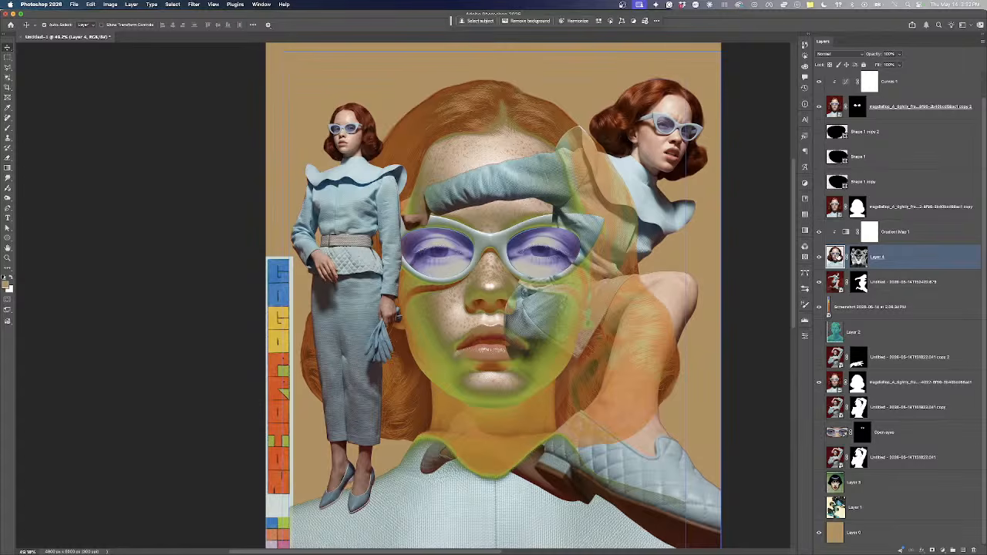
pyautogui.click(686, 152)
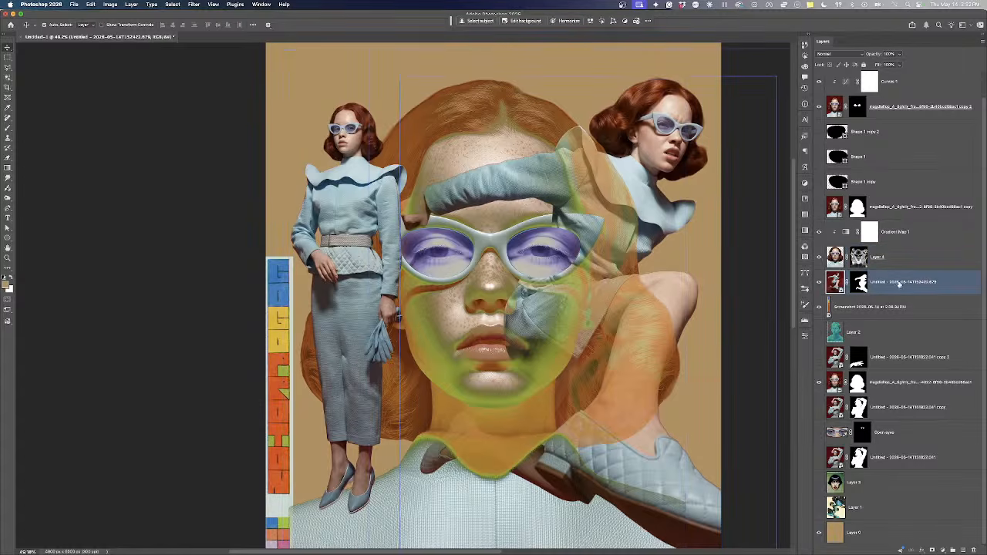
pyautogui.moveTo(924, 286); pyautogui.dragTo(928, 219)
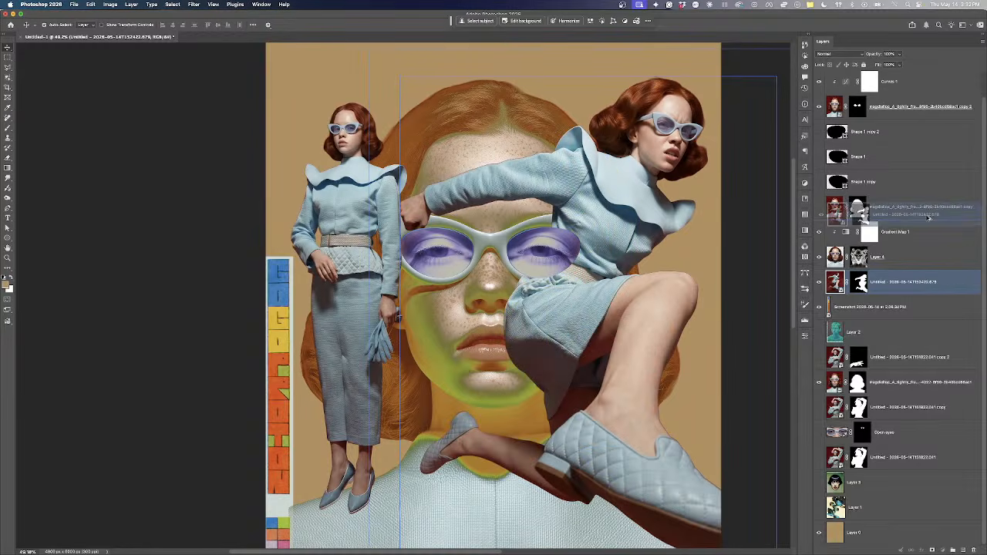
pyautogui.scroll(-5, 565, 293)
pyautogui.scroll(3, 564, 293)
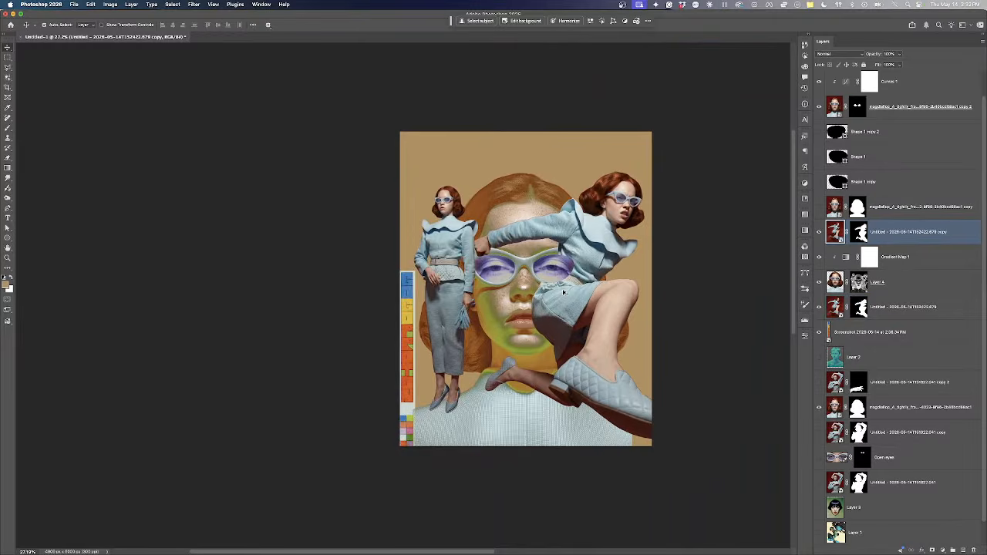
pyautogui.scroll(1, 564, 292)
pyautogui.click(193, 5)
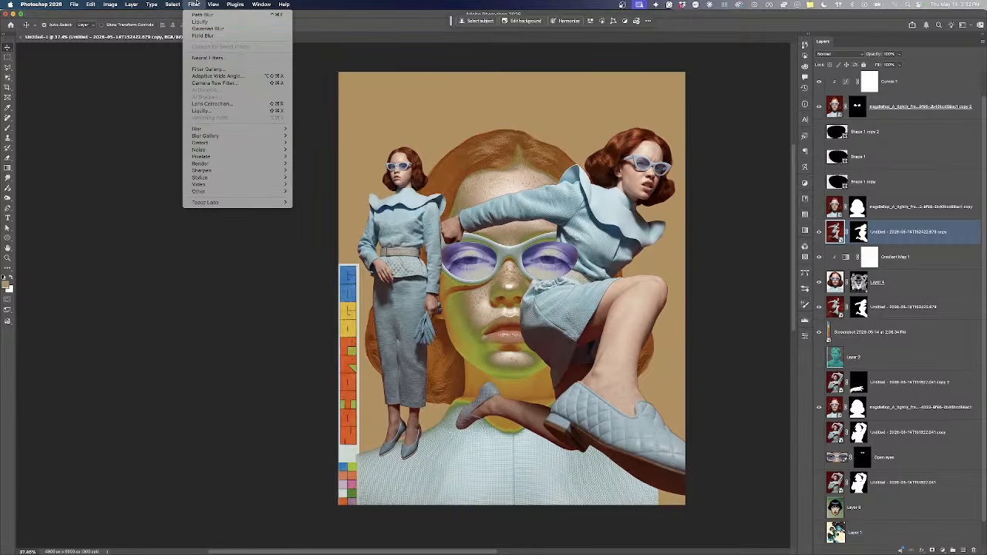
pyautogui.moveTo(172, 5)
pyautogui.click(187, 78)
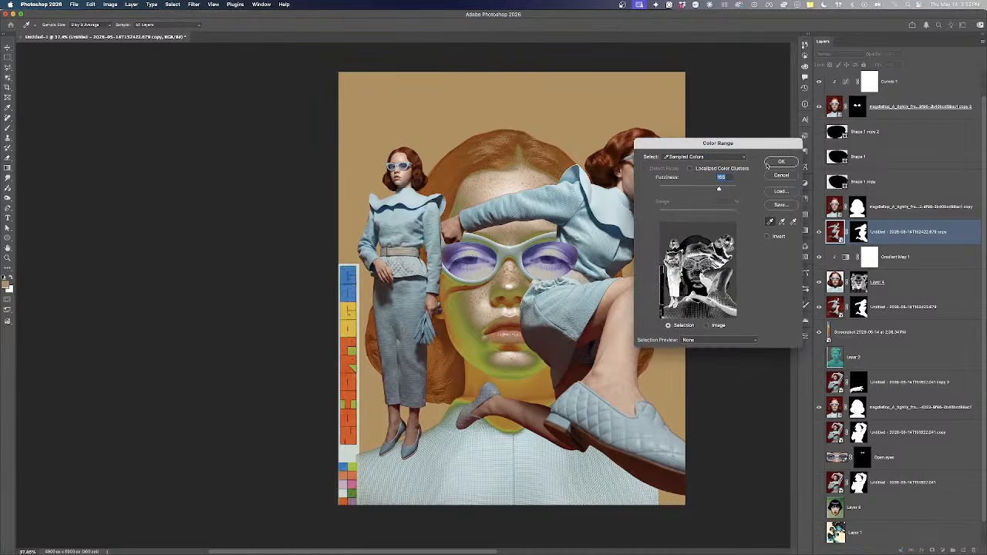
pyautogui.click(772, 164)
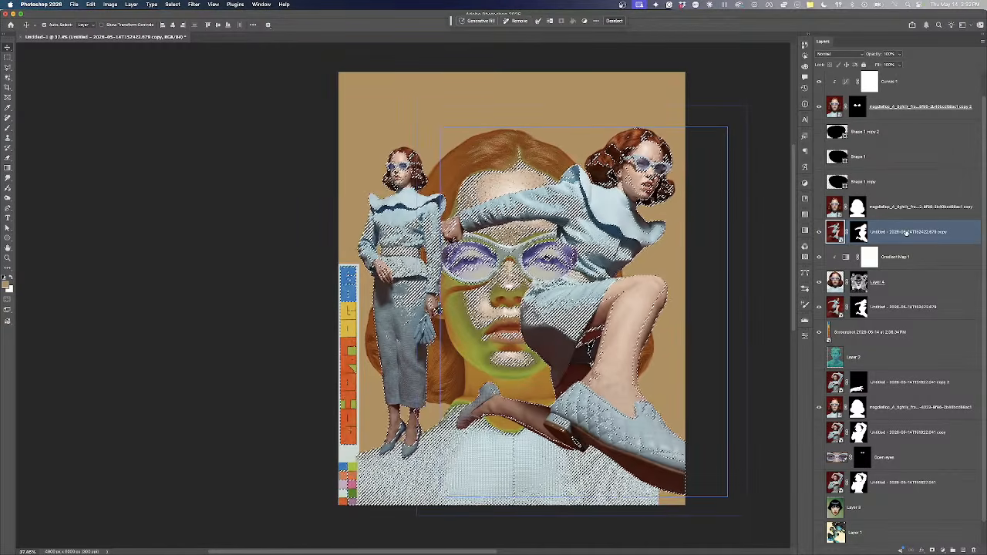
pyautogui.hotkey('ctrl', 'd')
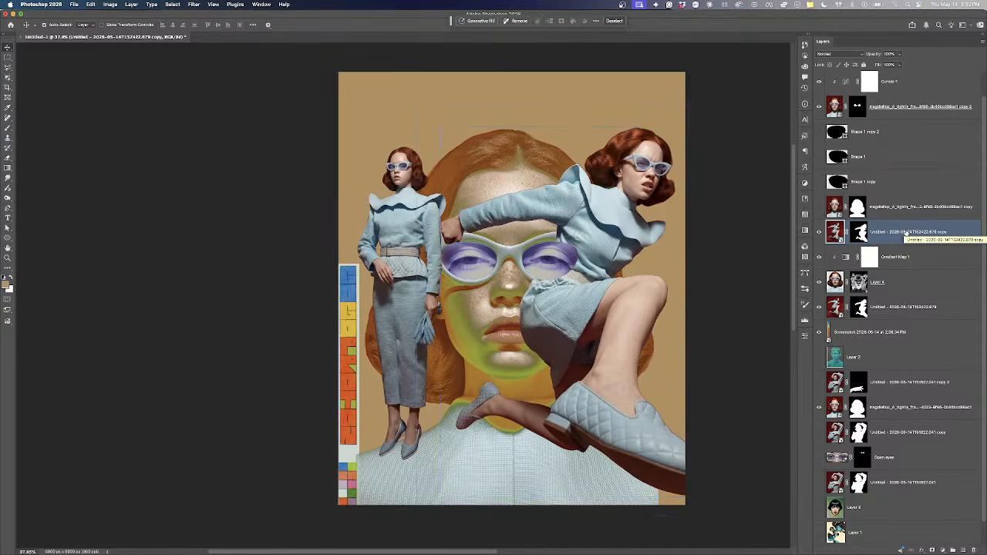
# Place the duplicated crouching pose at the top of the layer stack and shift it left of the original figure
pyautogui.moveTo(961, 231); pyautogui.dragTo(875, 89)
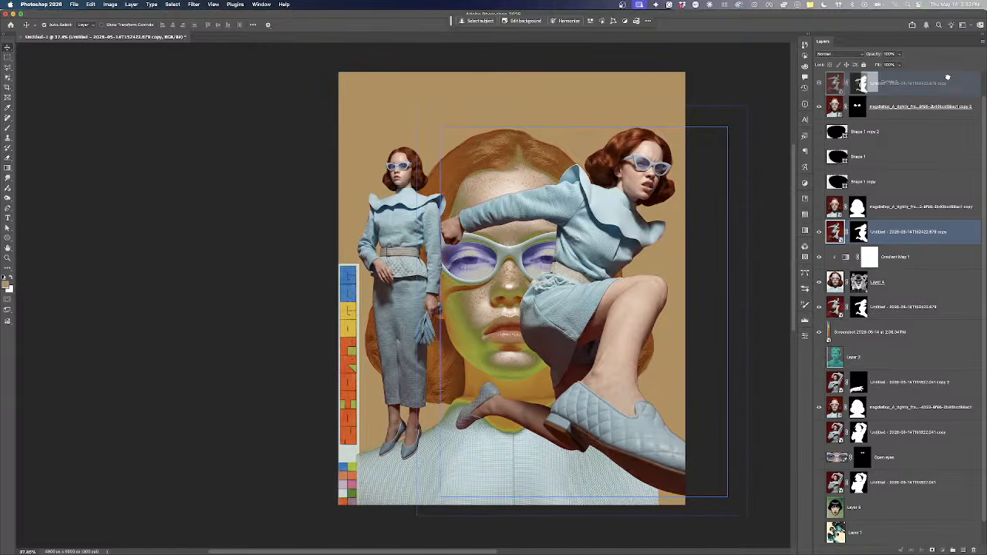
pyautogui.moveTo(657, 176); pyautogui.dragTo(634, 176)
pyautogui.hotkey('ctrl', 'z')
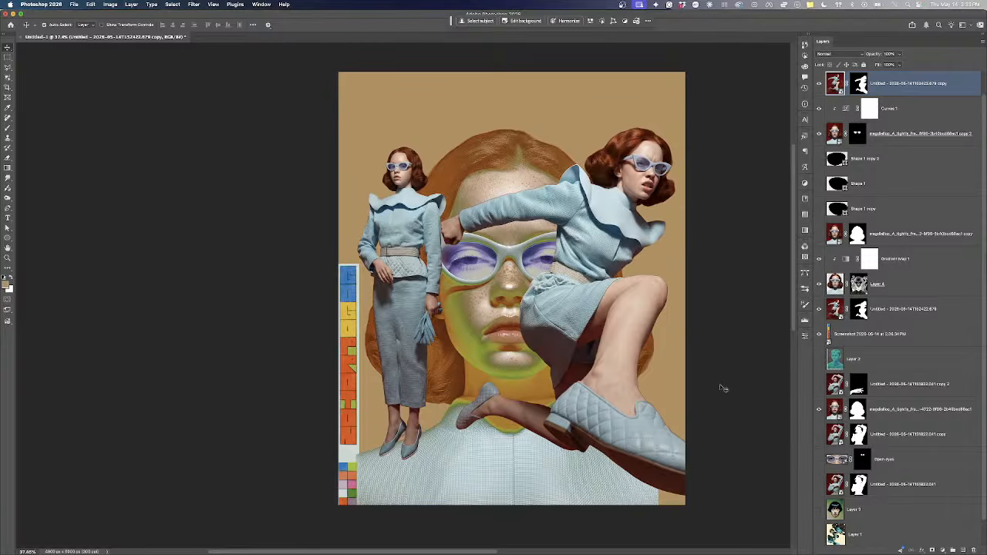
pyautogui.moveTo(610, 220); pyautogui.dragTo(554, 223)
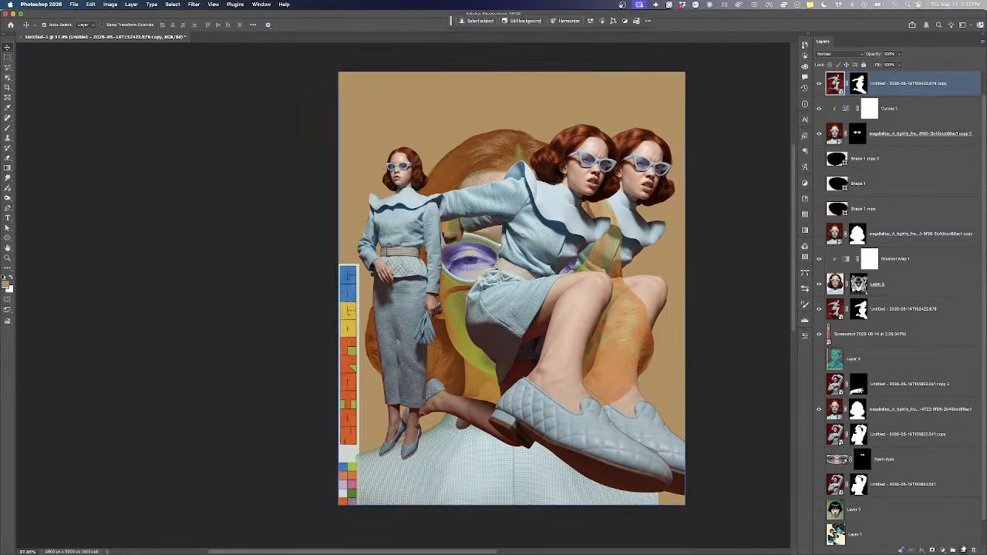
# Add an empty layer and merge it with the duplicated crouching pose into one pixel layer
pyautogui.click(963, 550)
pyautogui.keyDown('shift'); pyautogui.click(897, 112); pyautogui.keyUp('shift')
pyautogui.press('super+e')
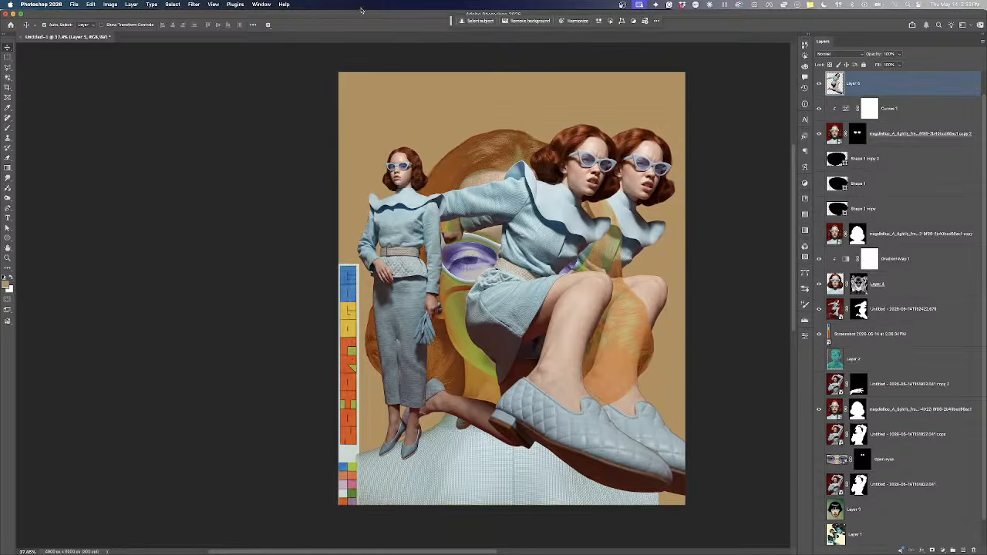
# Select the sampled colours with Color Range and turn the selection into a mask on the merged crouching pose
pyautogui.click(131, 4)
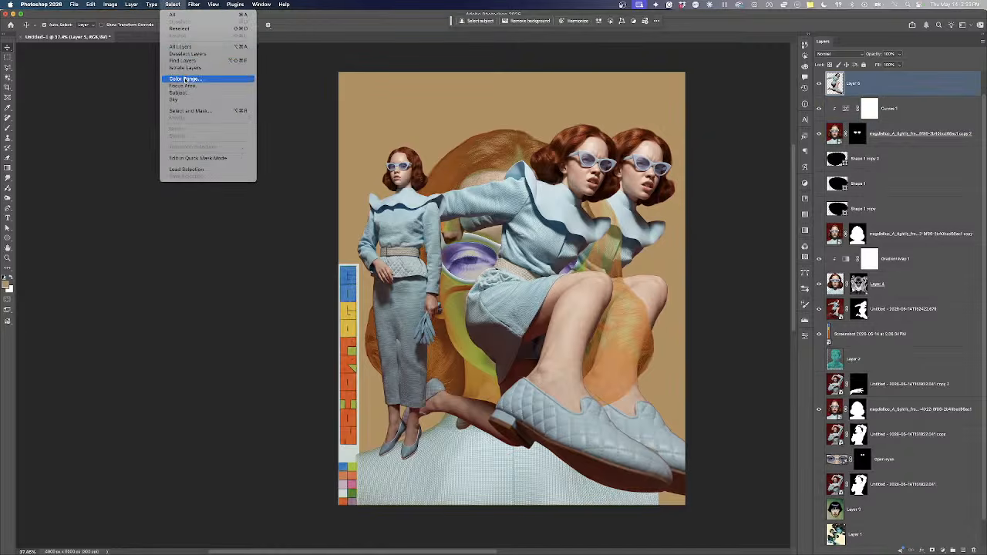
pyautogui.click(185, 79)
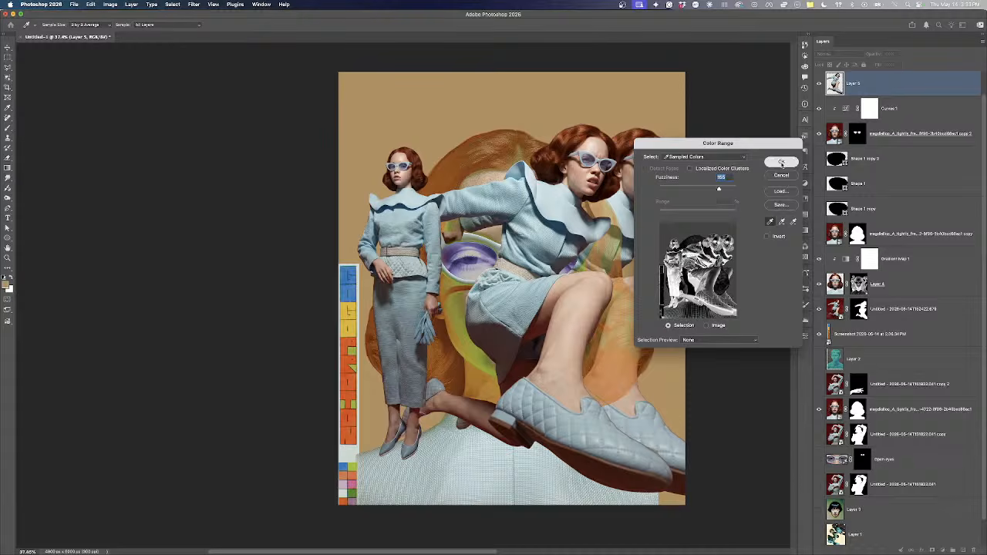
pyautogui.click(782, 162)
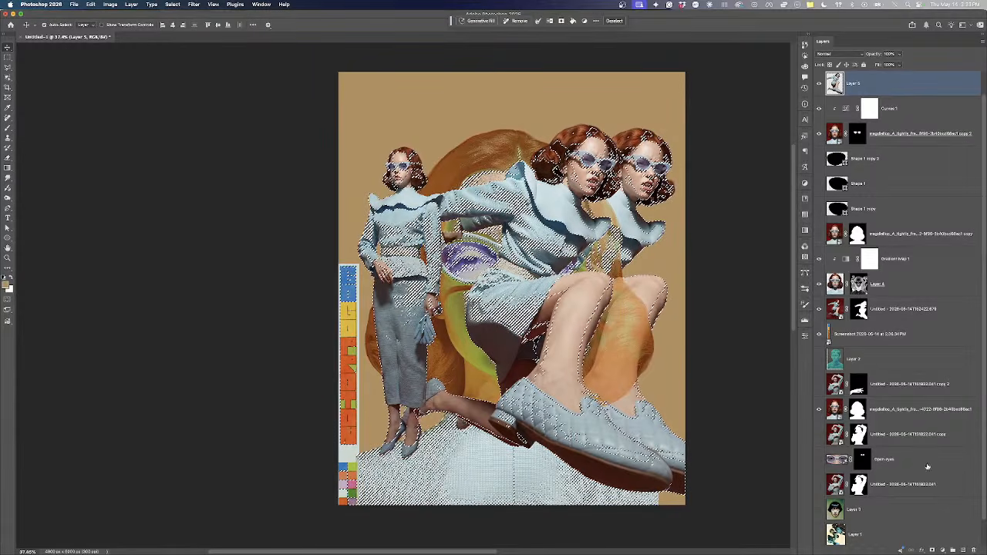
pyautogui.click(932, 550)
# Move the masked crouching copy with Free Transform until it lines up over the original crouching figure
pyautogui.hotkey('ctrl', 't')
pyautogui.moveTo(595, 135); pyautogui.dragTo(636, 148)
pyautogui.scroll(10, 636, 149)
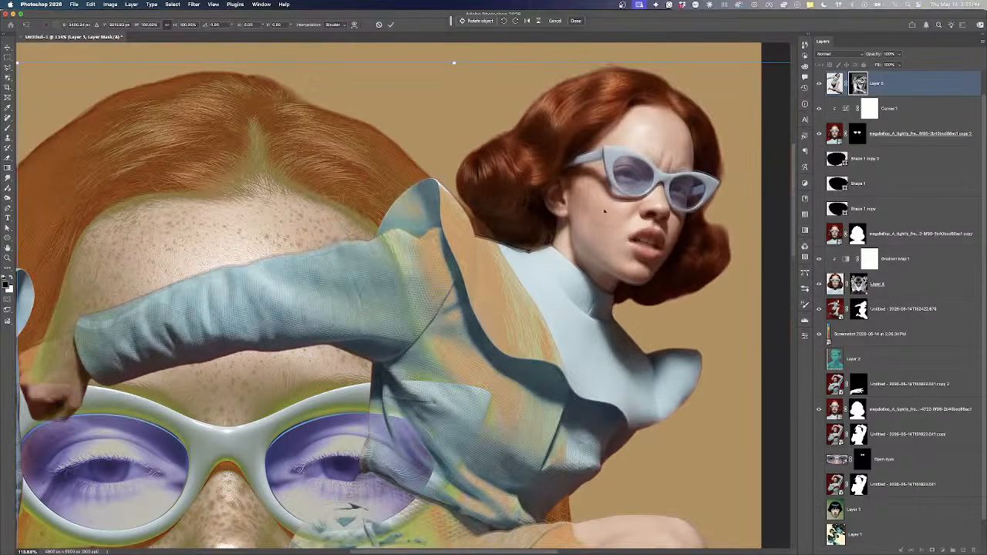
pyautogui.moveTo(605, 210); pyautogui.dragTo(589, 218)
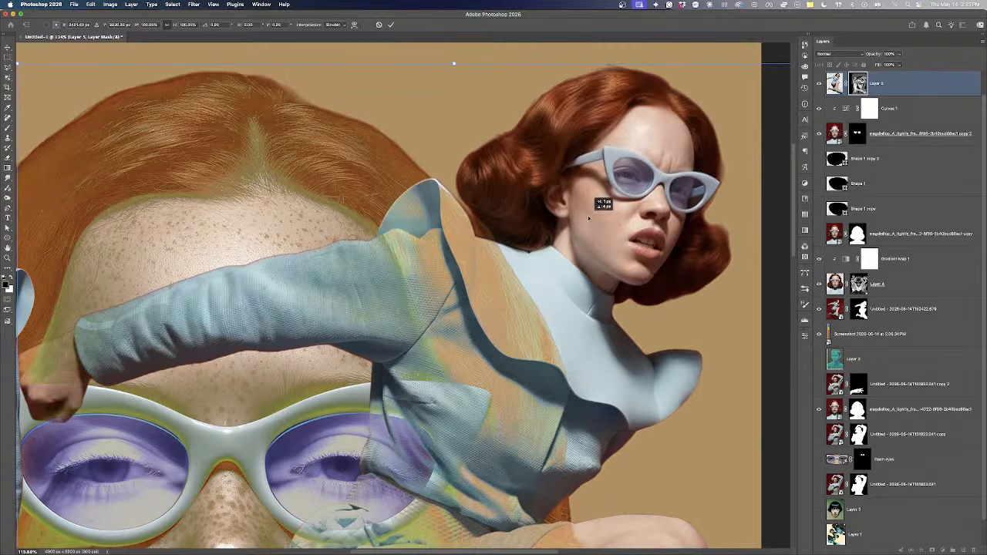
pyautogui.scroll(-4, 588, 215)
pyautogui.press('Return')
pyautogui.hotkey('ctrl', '-')
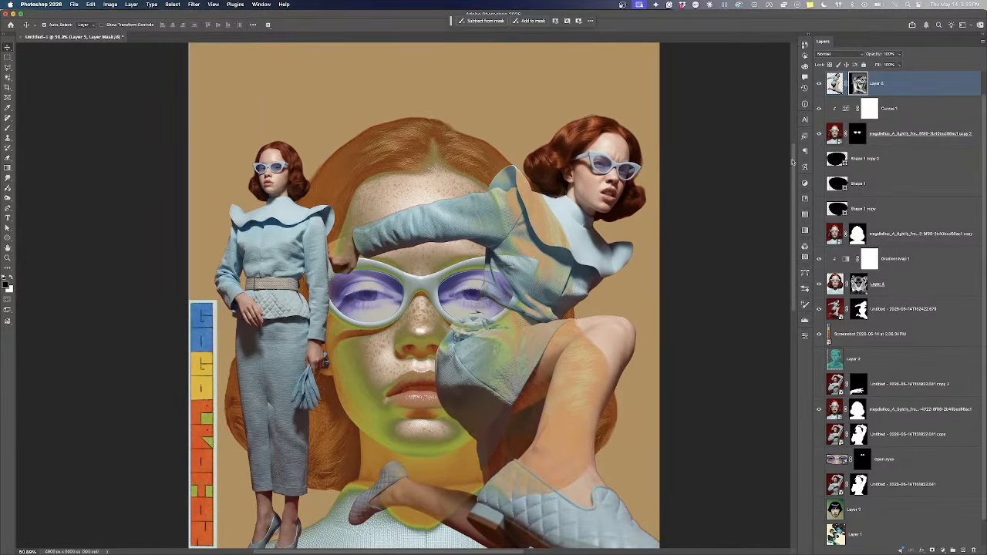
# Copy the Gradient Map 1 adjustment to the top of the stack, clipped to the masked crouching copy
pyautogui.click(895, 259)
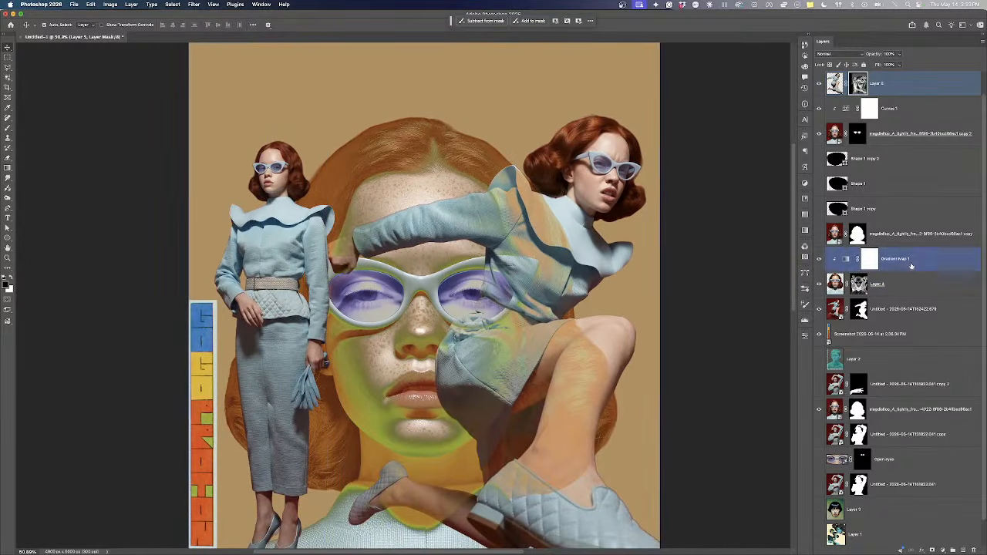
pyautogui.moveTo(895, 258); pyautogui.dragTo(910, 91)
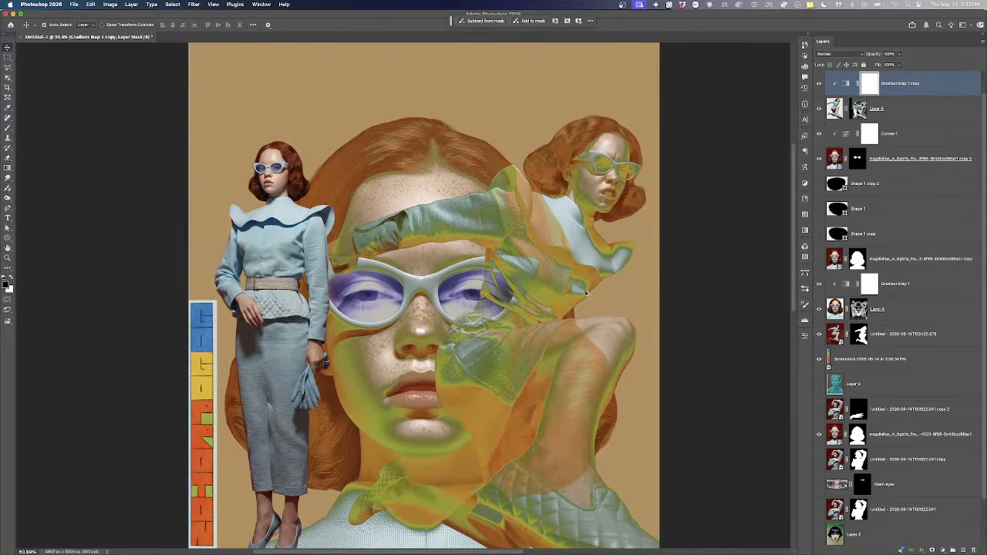
pyautogui.scroll(-1, 588, 293)
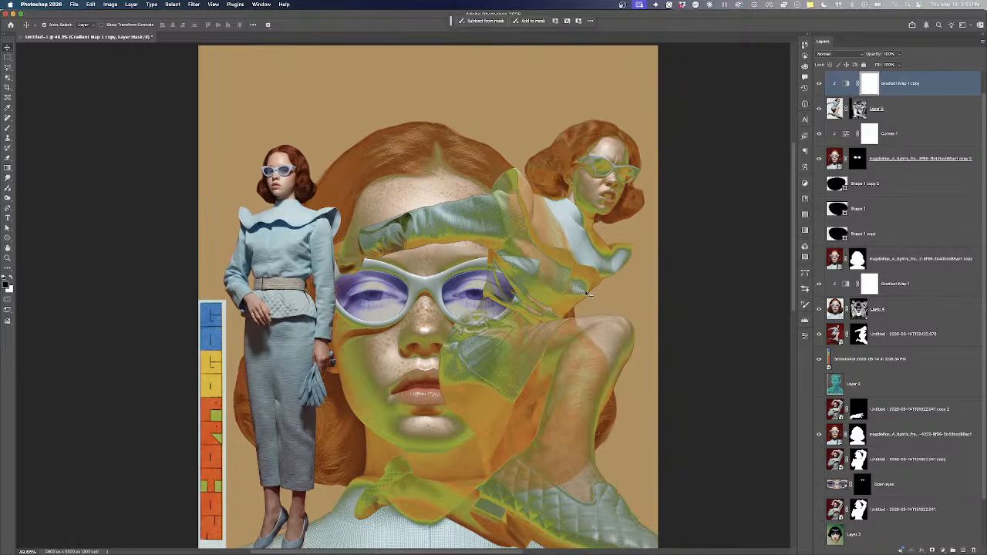
pyautogui.scroll(-3, 561, 301)
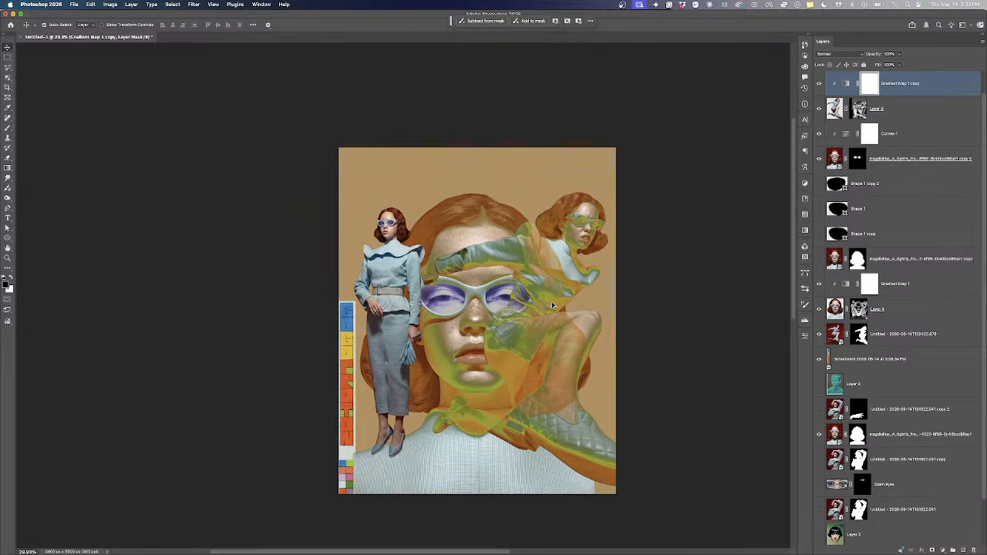
# Brush black on the crouching copy's layer mask to clear its gradient overlay from the large central face
pyautogui.click(910, 109)
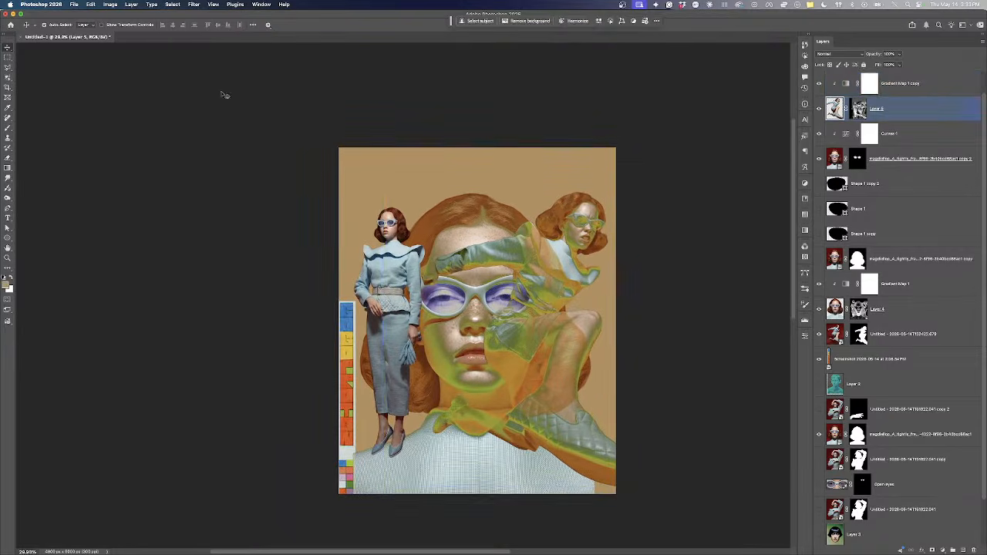
pyautogui.click(8, 128)
pyautogui.click(4, 276)
pyautogui.moveTo(504, 344)
pyautogui.mouseDown()
pyautogui.moveTo(511, 318)
pyautogui.moveTo(474, 337)
pyautogui.mouseUp()
pyautogui.scroll(2, 505, 328)
pyautogui.moveTo(476, 325)
pyautogui.mouseDown()
pyautogui.moveTo(497, 330)
pyautogui.moveTo(507, 305)
pyautogui.mouseUp()
pyautogui.press('super+z')
pyautogui.click(858, 114)
pyautogui.moveTo(507, 344); pyautogui.dragTo(500, 306)
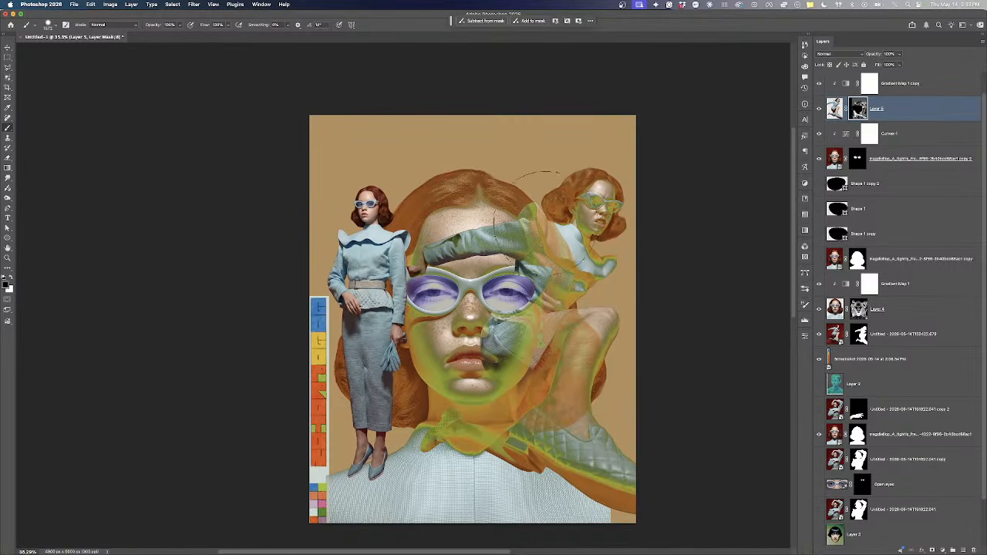
# Brush the gradient overlay off the crouching figure's face, sunglasses and upper torso on the same layer mask
pyautogui.scroll(2, 607, 226)
pyautogui.moveTo(604, 229)
pyautogui.mouseDown()
pyautogui.moveTo(579, 146)
pyautogui.moveTo(592, 116)
pyautogui.mouseUp()
pyautogui.moveTo(590, 188)
pyautogui.mouseDown()
pyautogui.moveTo(572, 183)
pyautogui.moveTo(638, 199)
pyautogui.mouseUp()
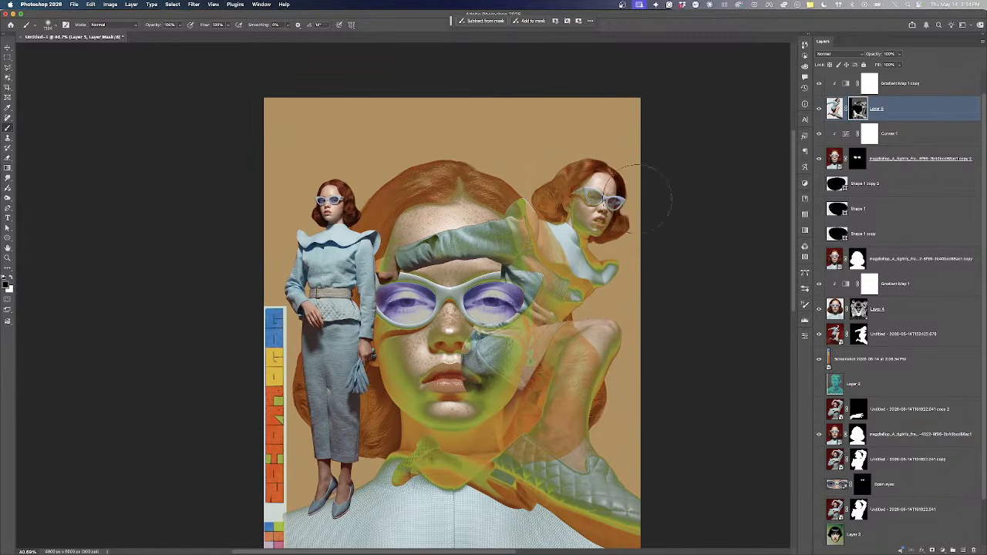
pyautogui.scroll(-1, 581, 271)
pyautogui.moveTo(562, 252)
pyautogui.mouseDown()
pyautogui.moveTo(554, 308)
pyautogui.moveTo(538, 264)
pyautogui.moveTo(588, 295)
pyautogui.moveTo(578, 306)
pyautogui.moveTo(523, 252)
pyautogui.moveTo(549, 318)
pyautogui.moveTo(512, 285)
pyautogui.mouseUp()
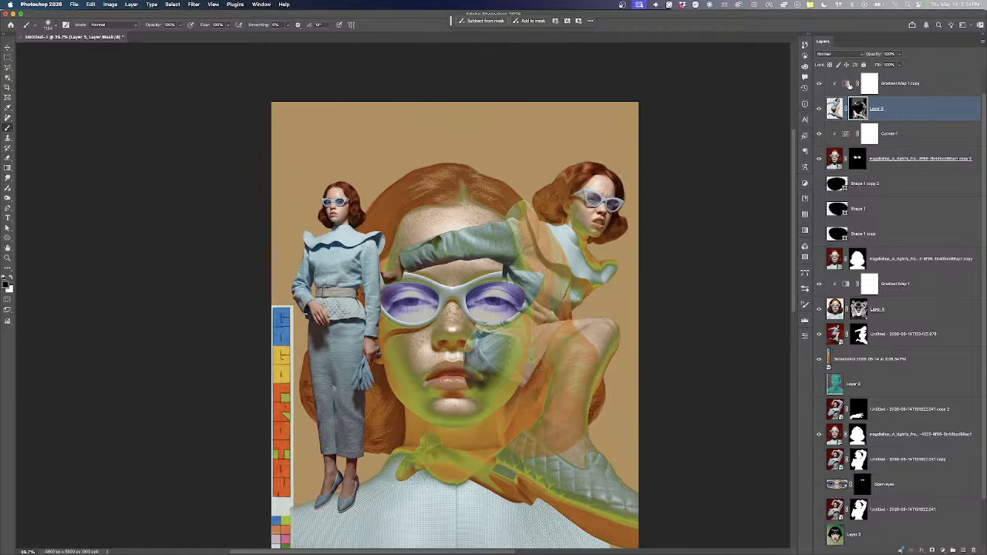
# Edit the copied gradient map's gradient and move its olive stop to location 24
pyautogui.doubleClick(848, 85)
pyautogui.click(691, 363)
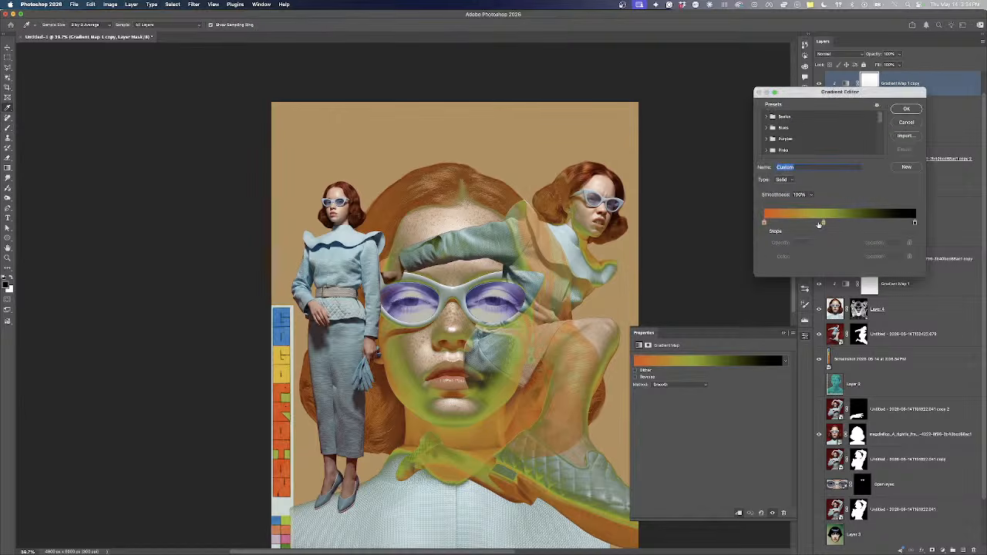
pyautogui.moveTo(824, 224); pyautogui.dragTo(800, 223)
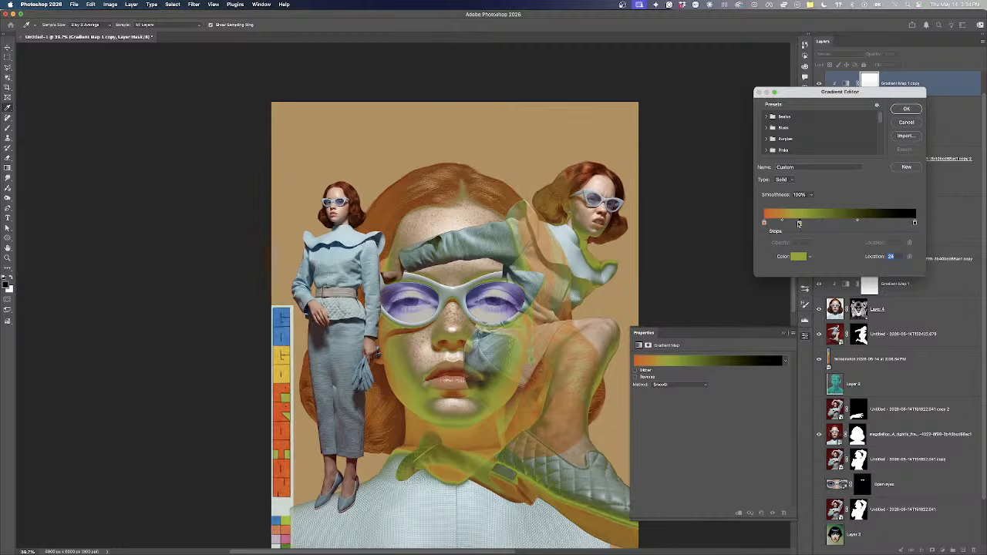
# Recolour the copied gradient map's middle stop from olive to a bright saturated blue and accept the gradient
pyautogui.doubleClick(800, 223)
pyautogui.moveTo(577, 121); pyautogui.dragTo(712, 121)
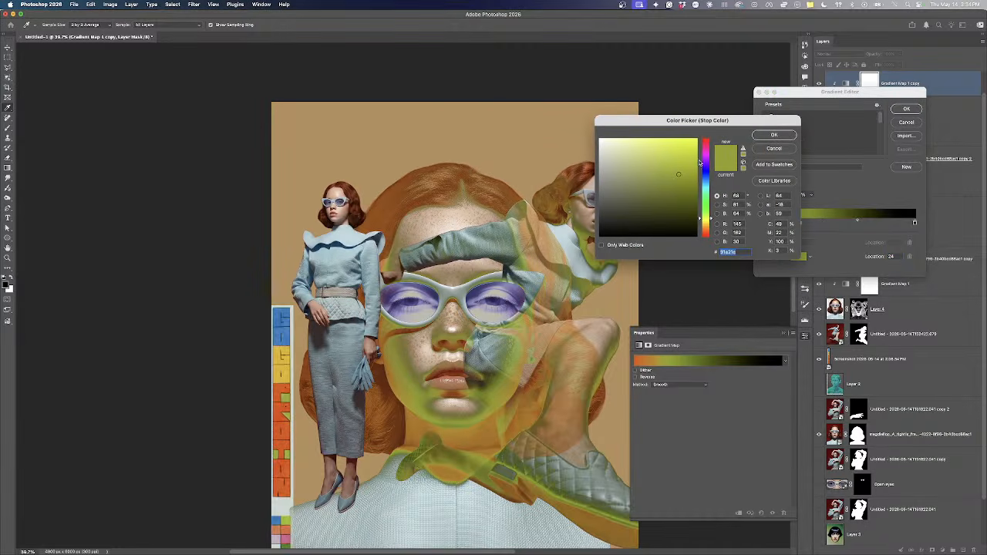
pyautogui.click(704, 177)
pyautogui.click(688, 137)
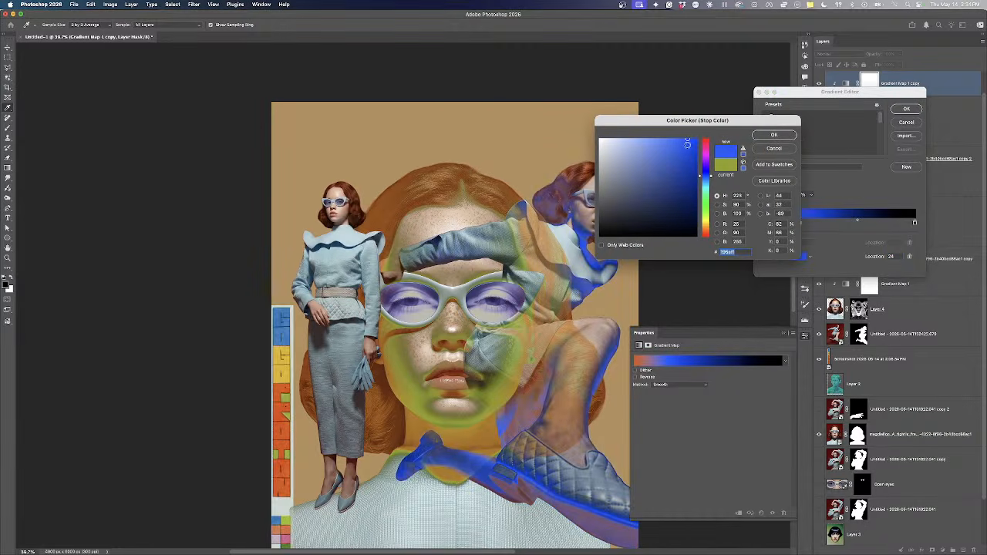
pyautogui.moveTo(687, 145); pyautogui.dragTo(684, 139)
pyautogui.click(775, 136)
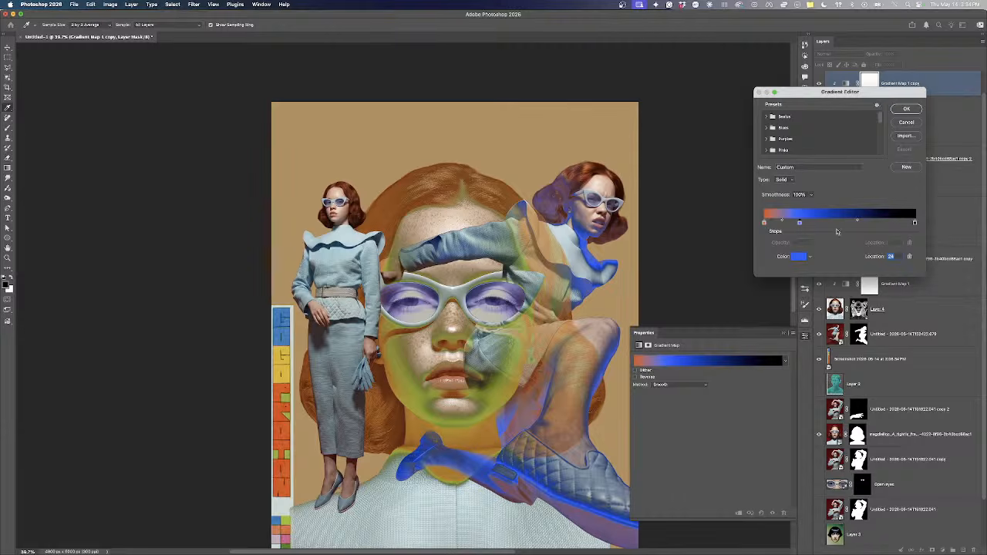
pyautogui.click(909, 108)
pyautogui.press('b')
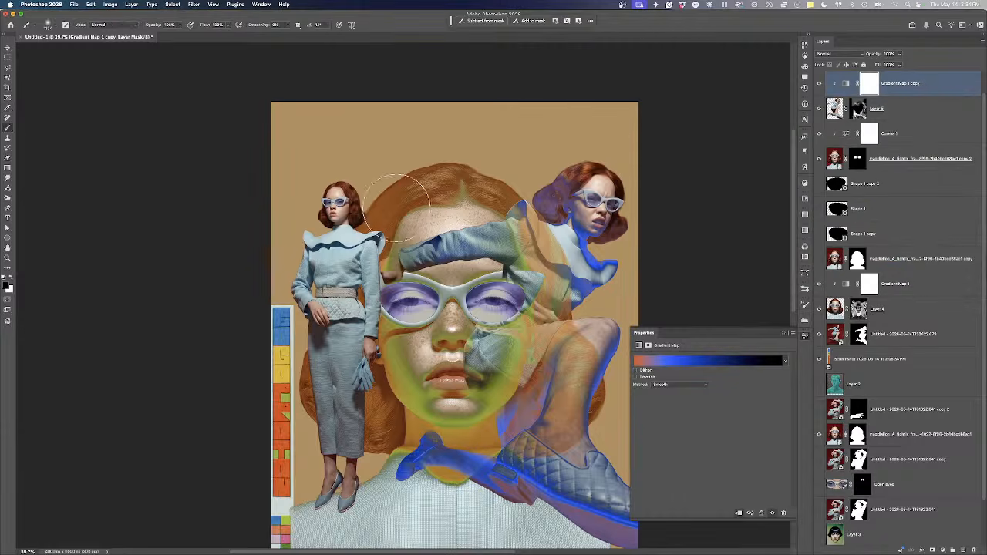
pyautogui.press('super+t')
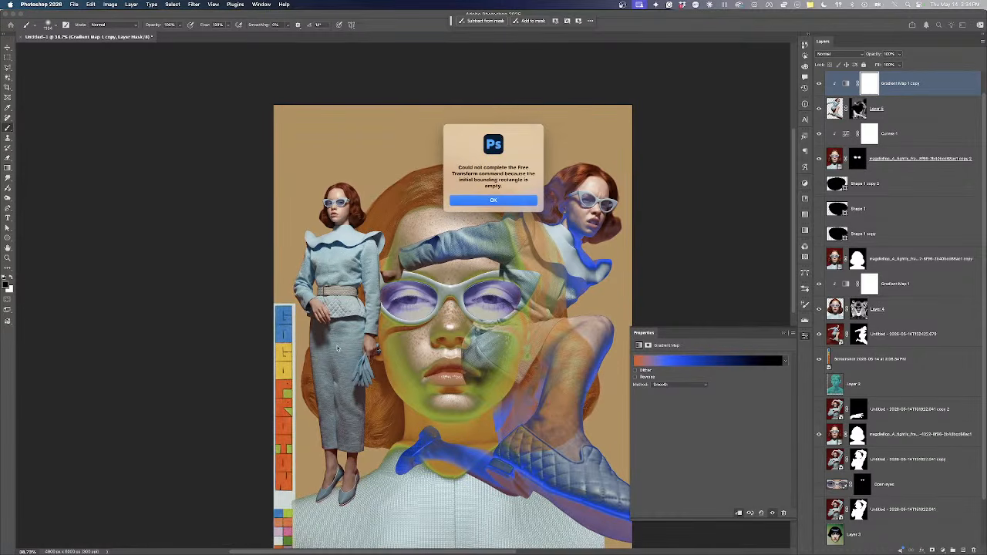
pyautogui.click(480, 201)
pyautogui.press('v')
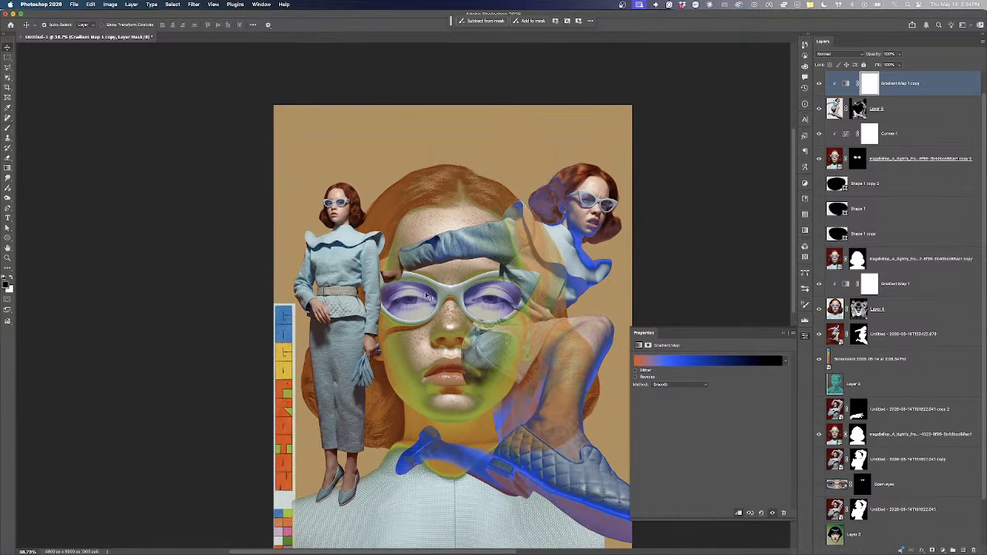
# Scale the standing full-body figure up to about 109% and reposition it beside the large central face
pyautogui.click(347, 319)
pyautogui.press('super+t')
pyautogui.moveTo(342, 508)
pyautogui.mouseDown()
pyautogui.moveTo(344, 441)
pyautogui.moveTo(345, 494)
pyautogui.mouseUp()
pyautogui.moveTo(357, 392); pyautogui.dragTo(364, 368)
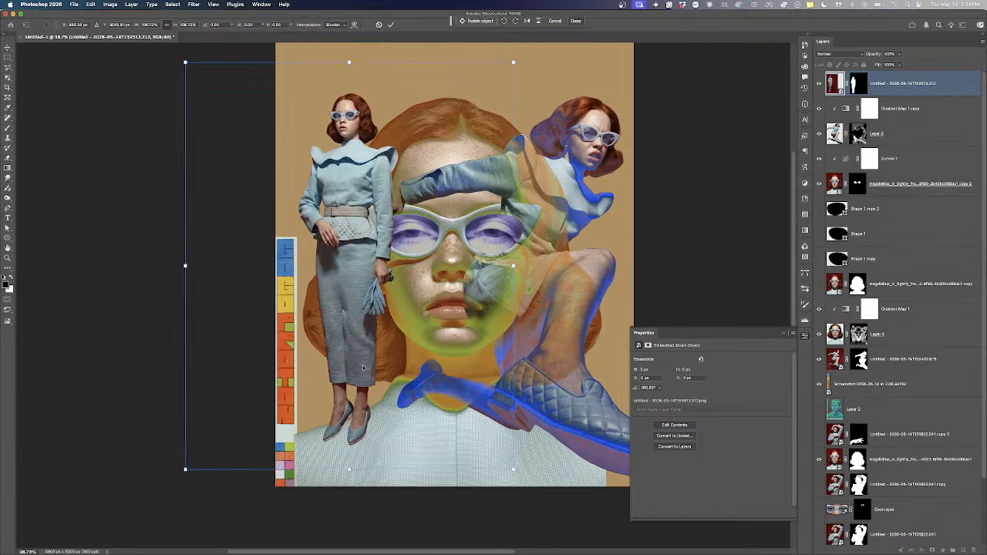
pyautogui.press('Return')
pyautogui.click(785, 333)
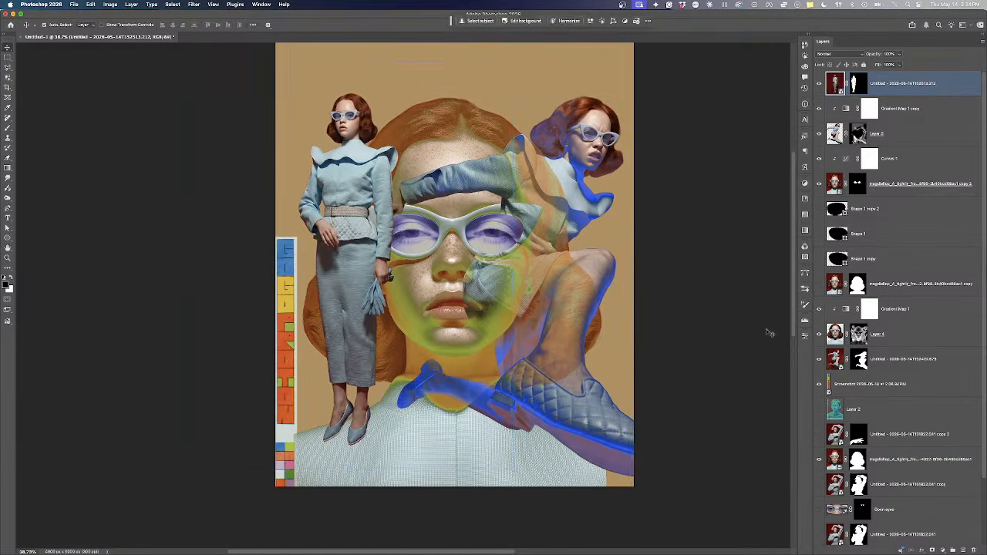
# Try brushing black on Layer 4's mask to clear the portrait overlay from the crouching figure's legs and sleeve, and undo the strokes
pyautogui.click(581, 302)
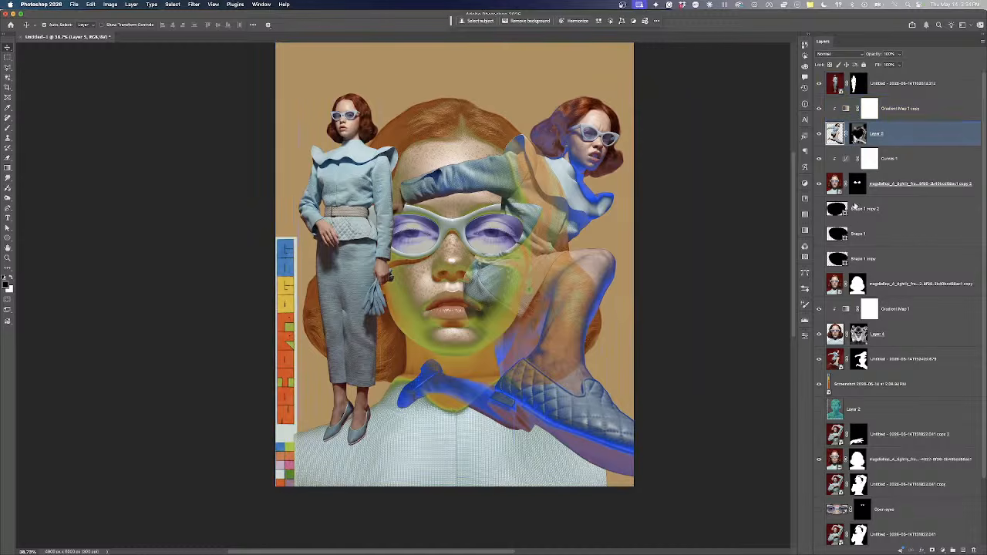
pyautogui.click(859, 334)
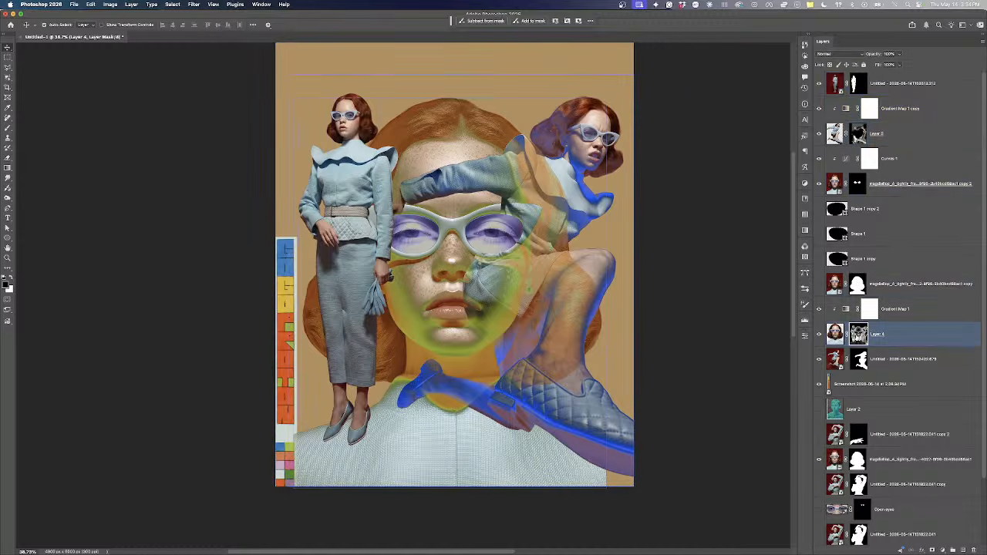
pyautogui.click(8, 129)
pyautogui.moveTo(465, 293); pyautogui.dragTo(491, 291)
pyautogui.moveTo(557, 285)
pyautogui.mouseDown()
pyautogui.moveTo(556, 323)
pyautogui.moveTo(587, 300)
pyautogui.mouseUp()
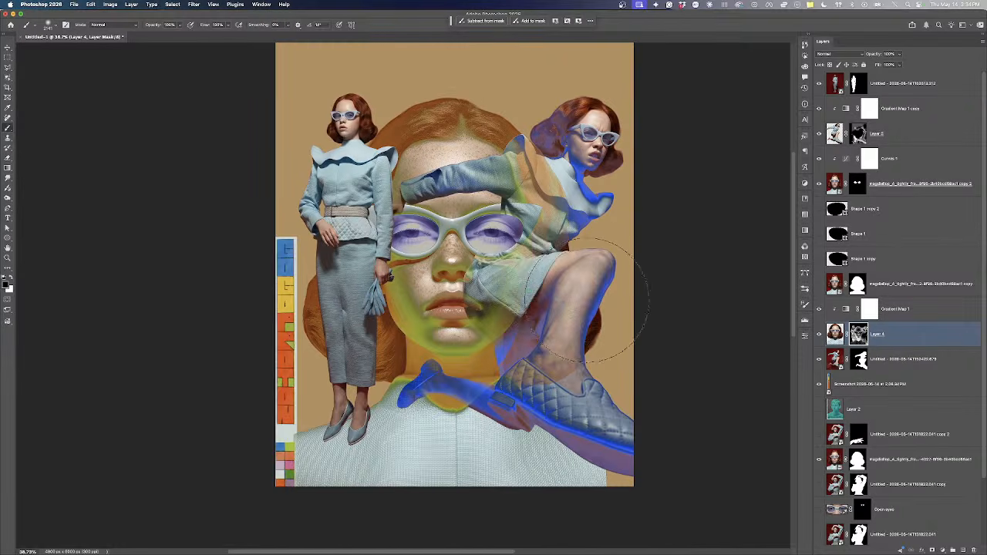
pyautogui.press('super+z')
pyautogui.click(587, 287)
pyautogui.press('super+z')
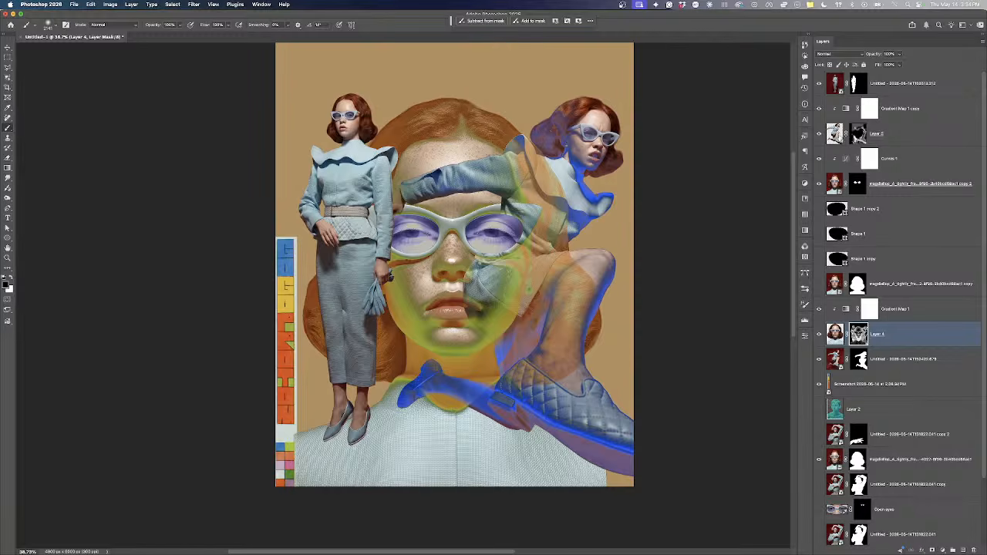
# Scale down Layer 5 and the masked crouching-figure layer together slightly, then shift them up a little
pyautogui.click(891, 369)
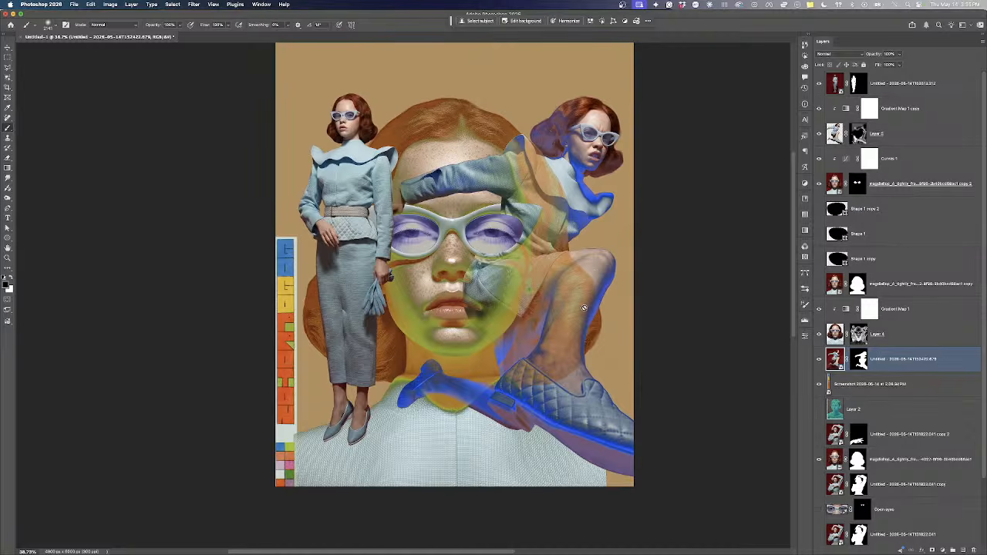
pyautogui.click(904, 137)
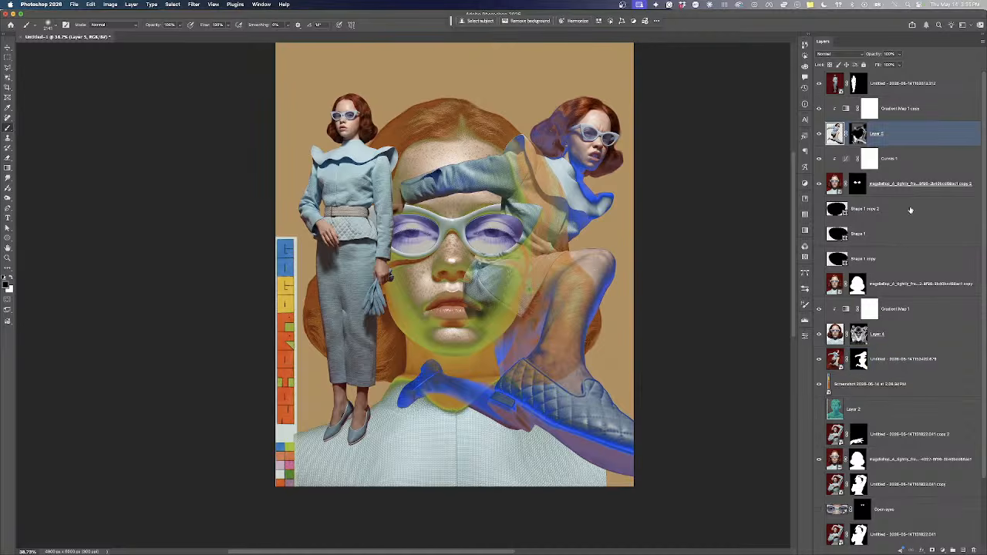
pyautogui.keyDown('super'); pyautogui.click(900, 361); pyautogui.keyUp('super')
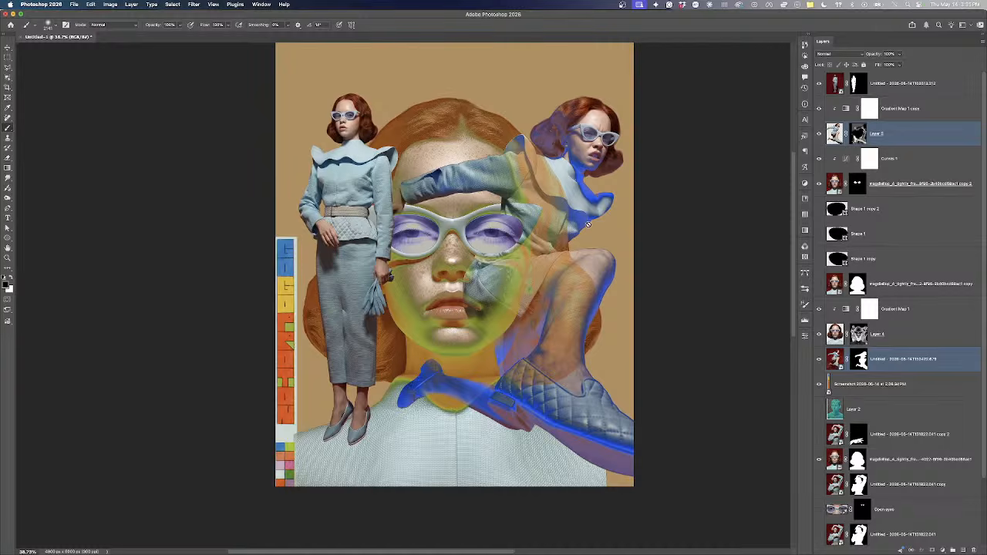
pyautogui.press('super+t')
pyautogui.moveTo(359, 74); pyautogui.dragTo(368, 86)
pyautogui.moveTo(452, 137)
pyautogui.mouseDown()
pyautogui.moveTo(449, 123)
pyautogui.moveTo(467, 125)
pyautogui.moveTo(448, 125)
pyautogui.mouseUp()
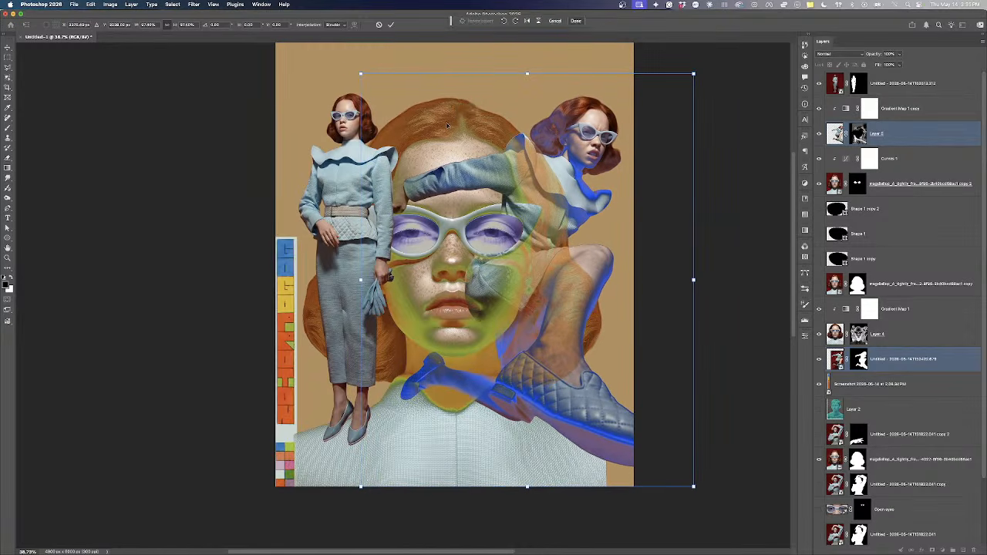
pyautogui.press('Return')
pyautogui.press('b')
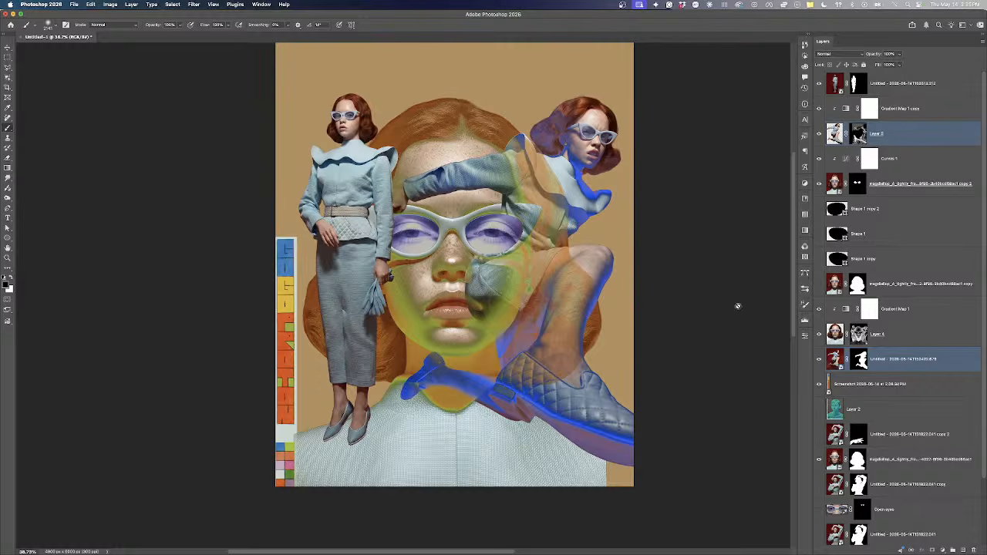
# Widen the canvas equally on both sides with the Crop tool so the whole quilted shoe fits inside
pyautogui.click(7, 89)
pyautogui.moveTo(634, 263); pyautogui.dragTo(720, 261)
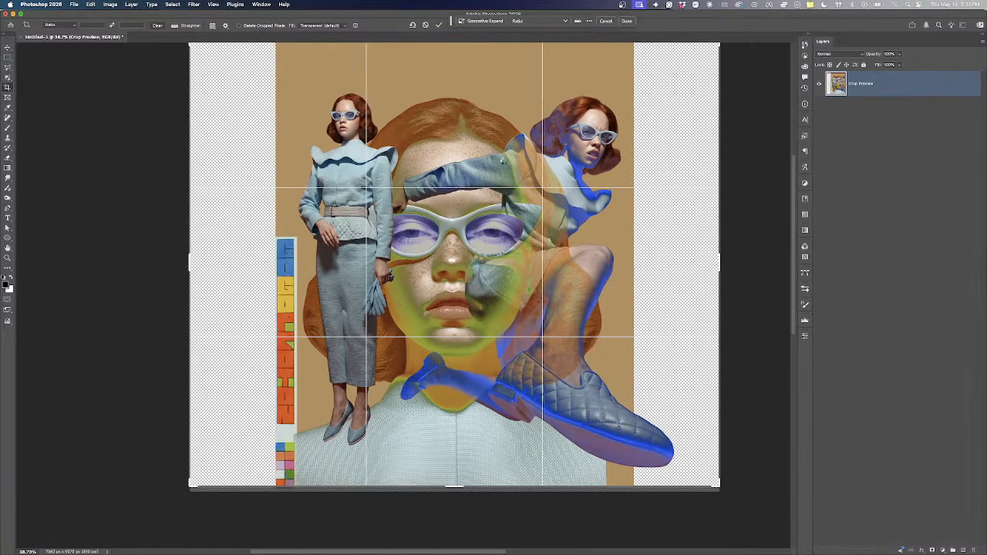
pyautogui.press('Return')
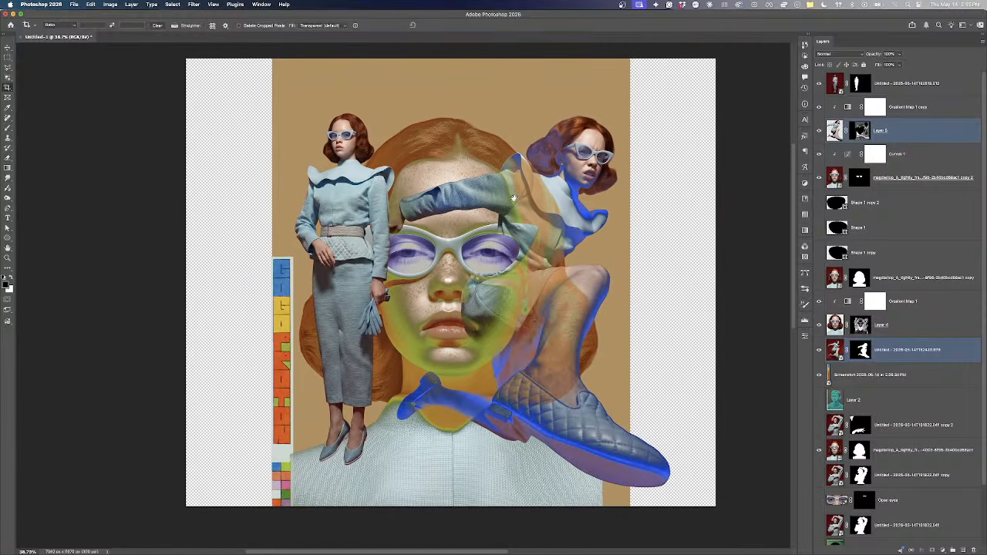
# Stretch the tan background layer horizontally on both sides to cover the widened canvas
pyautogui.press('v')
pyautogui.click(546, 103)
pyautogui.press('super+t')
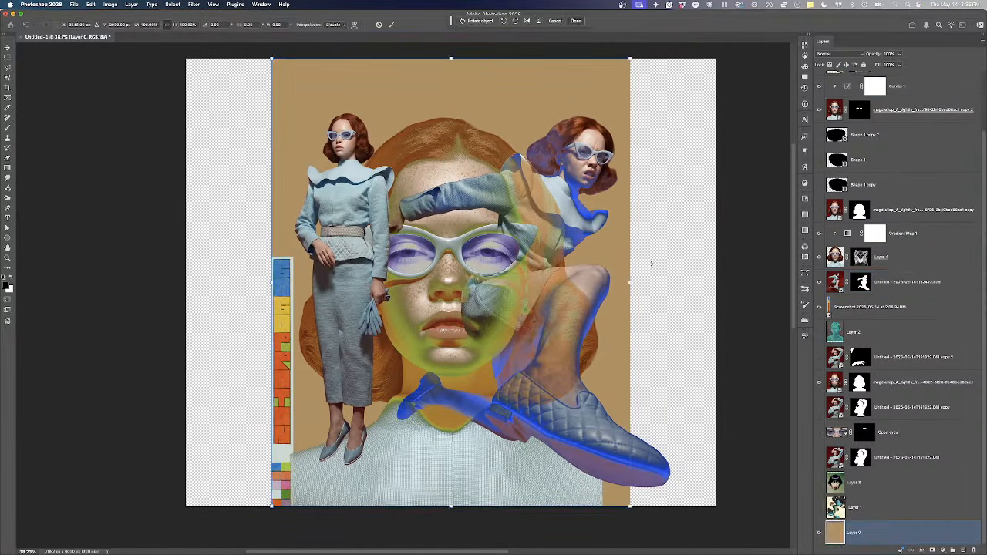
pyautogui.moveTo(629, 285); pyautogui.dragTo(733, 277)
pyautogui.press('Return')
pyautogui.press('super+shift+alt+e')
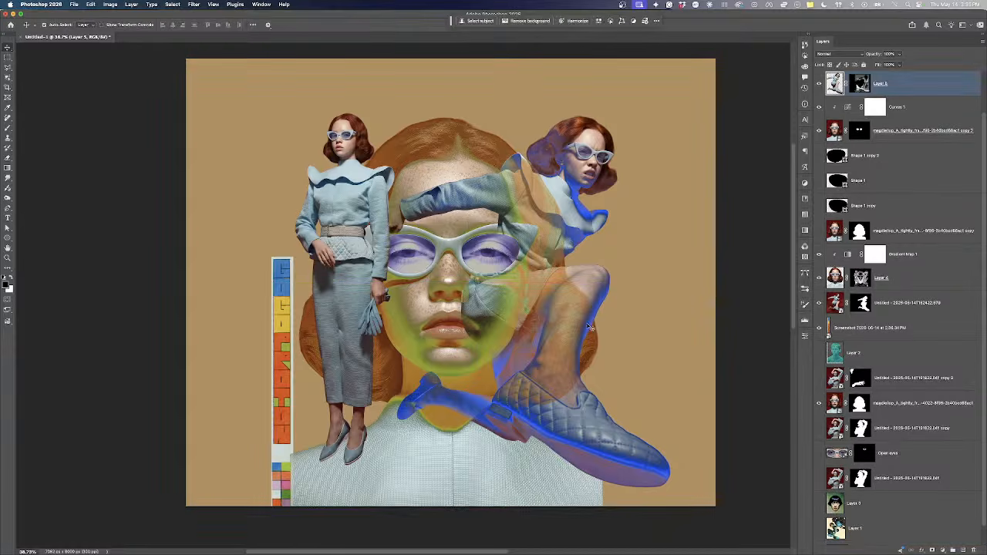
# Add a new empty layer above the masked crouching-figure layer and clip it to that layer
pyautogui.click(895, 307)
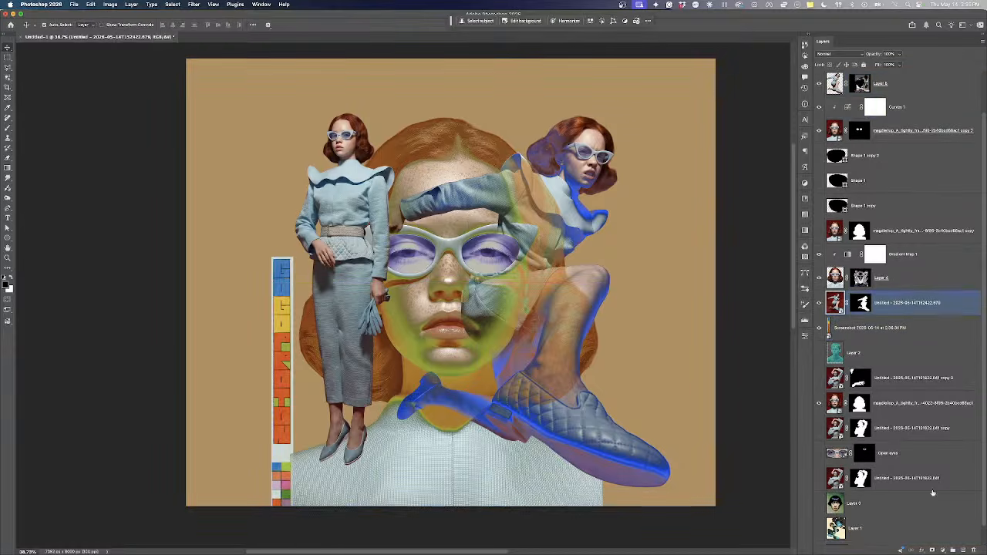
pyautogui.click(969, 550)
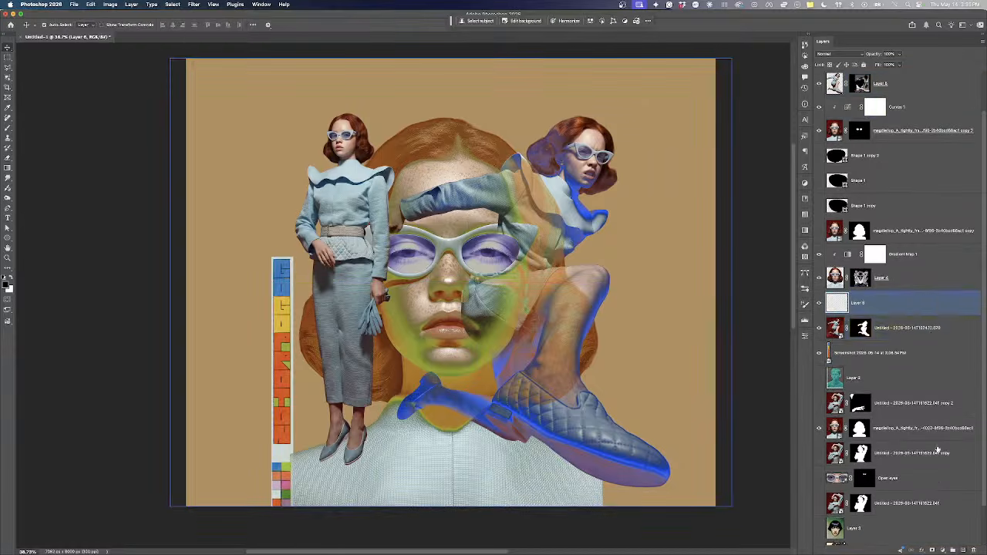
pyautogui.keyDown('alt'); pyautogui.click(935, 314); pyautogui.keyUp('alt')
# Paint the crouching figure's leg with a large soft brush using orange and yellow sampled from the color palette strip
pyautogui.click(8, 130)
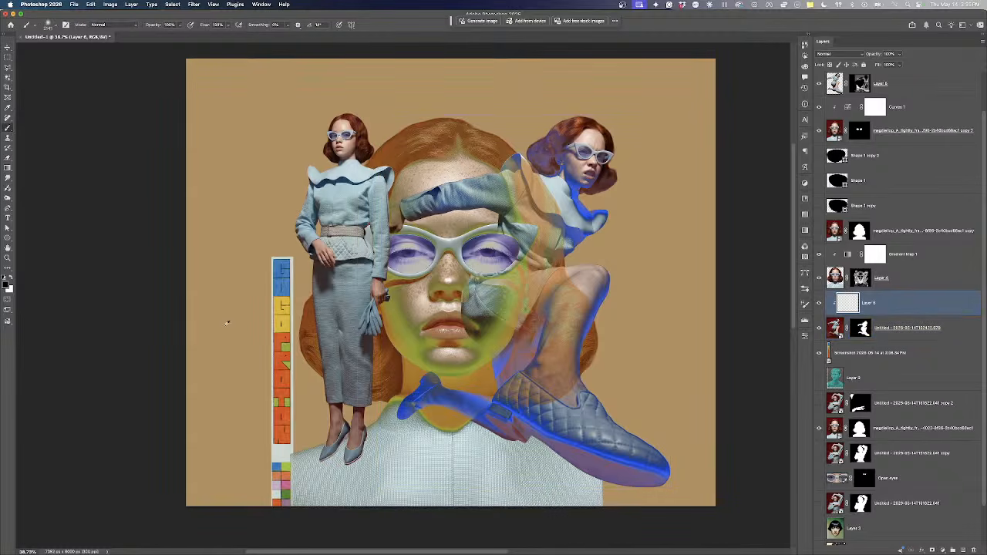
pyautogui.keyDown('alt'); pyautogui.click(273, 359); pyautogui.keyUp('alt')
pyautogui.keyDown('alt'); pyautogui.click(276, 360); pyautogui.keyUp('alt')
pyautogui.moveTo(550, 371)
pyautogui.mouseDown()
pyautogui.moveTo(622, 369)
pyautogui.moveTo(525, 363)
pyautogui.mouseUp()
pyautogui.click(583, 371)
pyautogui.press('super+z')
pyautogui.click(576, 323)
pyautogui.moveTo(576, 320)
pyautogui.mouseDown()
pyautogui.moveTo(656, 325)
pyautogui.moveTo(639, 344)
pyautogui.moveTo(621, 305)
pyautogui.moveTo(584, 351)
pyautogui.mouseUp()
pyautogui.press('super+z')
pyautogui.keyDown('alt'); pyautogui.click(274, 324); pyautogui.keyUp('alt')
pyautogui.click(580, 307)
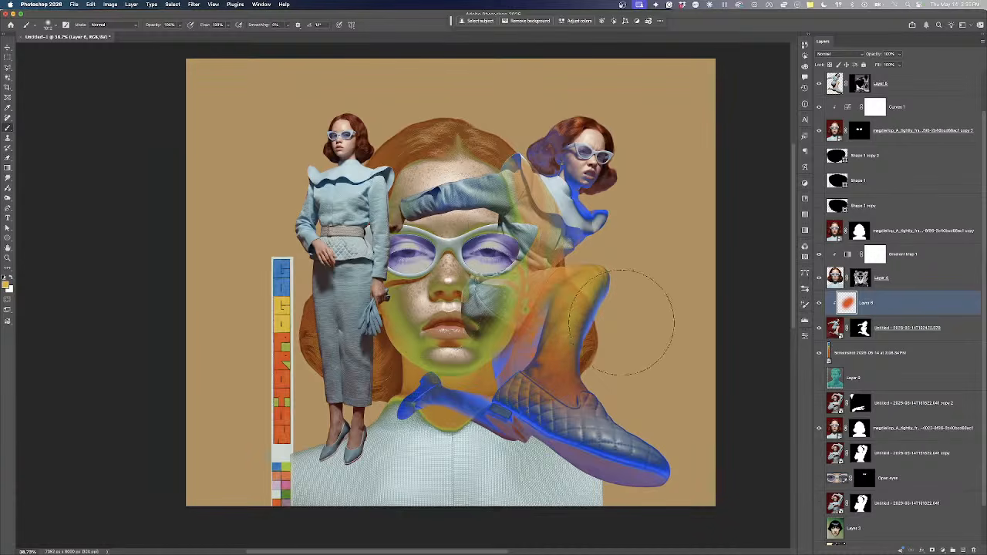
pyautogui.press('super+z')
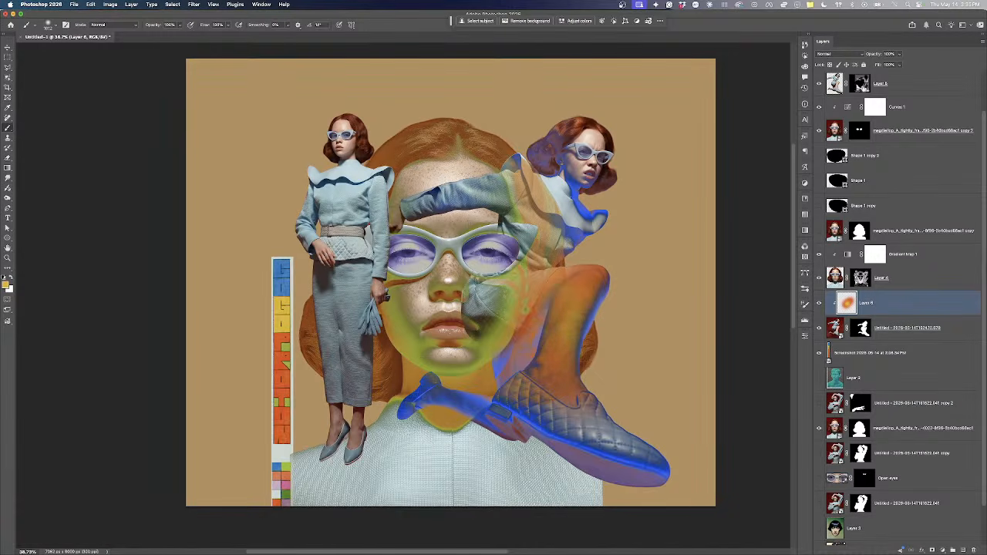
# Paint black on Layer 5's mask over the leg so the orange and yellow paint underneath comes through
pyautogui.click(861, 83)
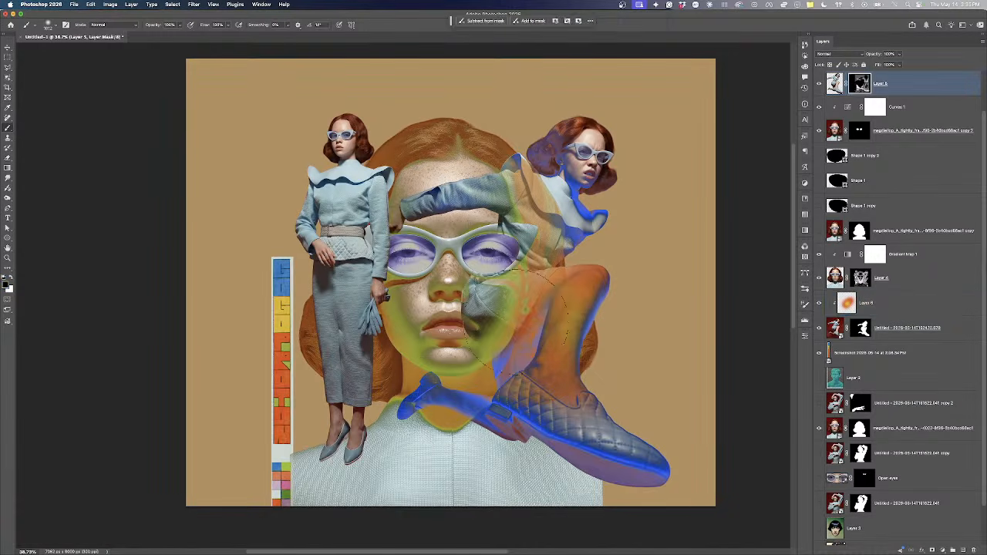
pyautogui.moveTo(590, 317)
pyautogui.mouseDown()
pyautogui.moveTo(619, 320)
pyautogui.moveTo(612, 337)
pyautogui.moveTo(591, 335)
pyautogui.moveTo(617, 303)
pyautogui.moveTo(581, 331)
pyautogui.mouseUp()
pyautogui.press('super+z')
# Enlarge the standing woman and move the color palette strip farther out beside her
pyautogui.press('v')
pyautogui.click(356, 320)
pyautogui.press('super+t')
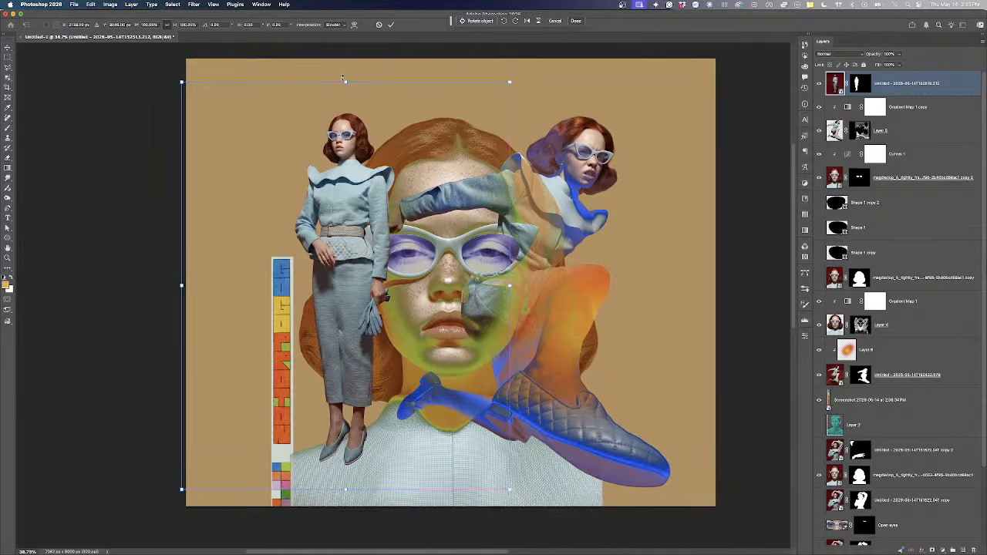
pyautogui.moveTo(346, 82); pyautogui.dragTo(346, 51)
pyautogui.moveTo(347, 131); pyautogui.dragTo(340, 131)
pyautogui.press('Return')
pyautogui.moveTo(282, 288); pyautogui.dragTo(229, 245)
pyautogui.click(687, 237)
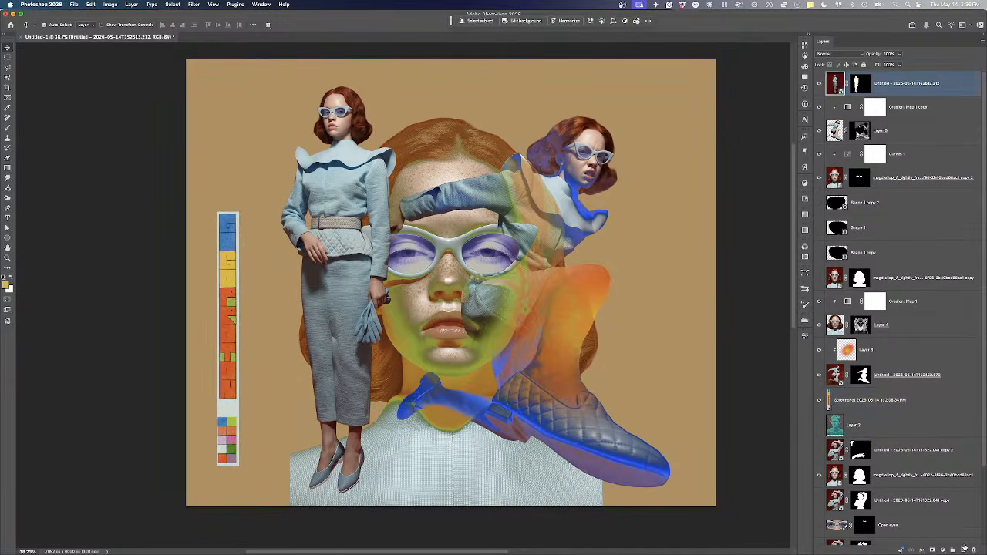
# Add a new layer clipped to the standing woman and paint her skirt and legs with orange and yellow from the palette strip
pyautogui.click(964, 550)
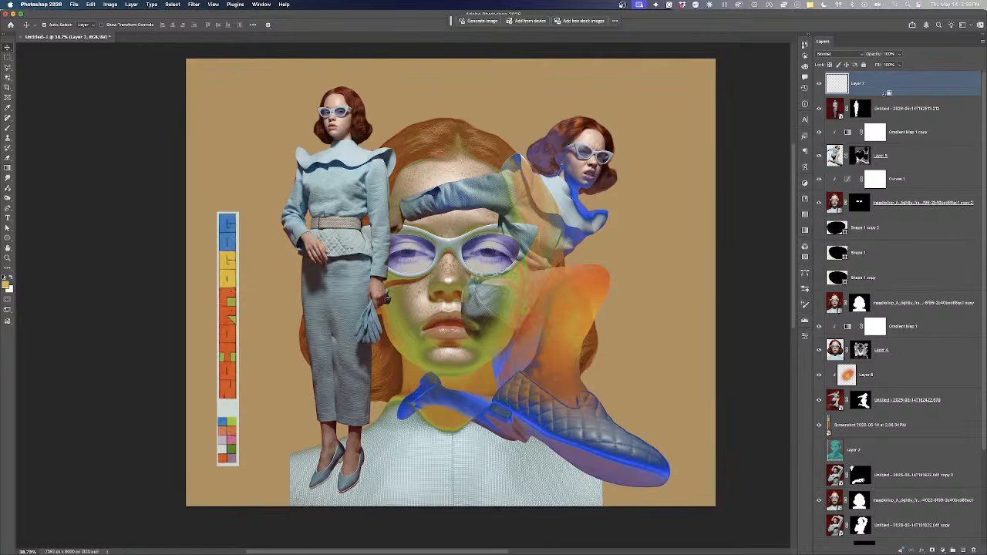
pyautogui.click(8, 129)
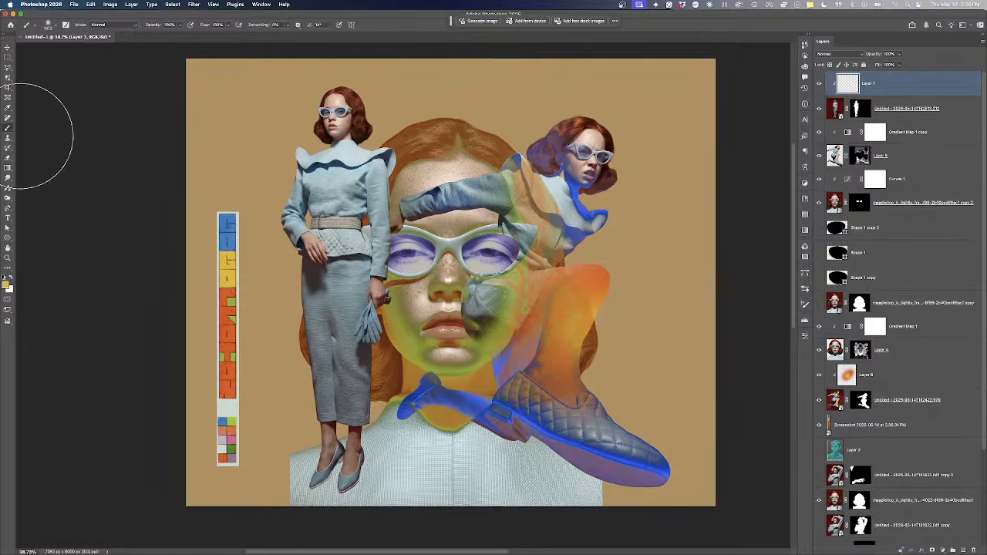
pyautogui.keyDown('alt'); pyautogui.click(222, 294); pyautogui.keyUp('alt')
pyautogui.moveTo(297, 306)
pyautogui.mouseDown()
pyautogui.moveTo(302, 395)
pyautogui.moveTo(327, 466)
pyautogui.moveTo(282, 351)
pyautogui.moveTo(313, 396)
pyautogui.moveTo(311, 410)
pyautogui.moveTo(322, 384)
pyautogui.moveTo(222, 285)
pyautogui.moveTo(287, 372)
pyautogui.moveTo(258, 360)
pyautogui.mouseUp()
pyautogui.press('super+z')
pyautogui.press('super+z')
pyautogui.keyDown('alt'); pyautogui.click(224, 283); pyautogui.keyUp('alt')
pyautogui.click(282, 374)
pyautogui.press('super+z')
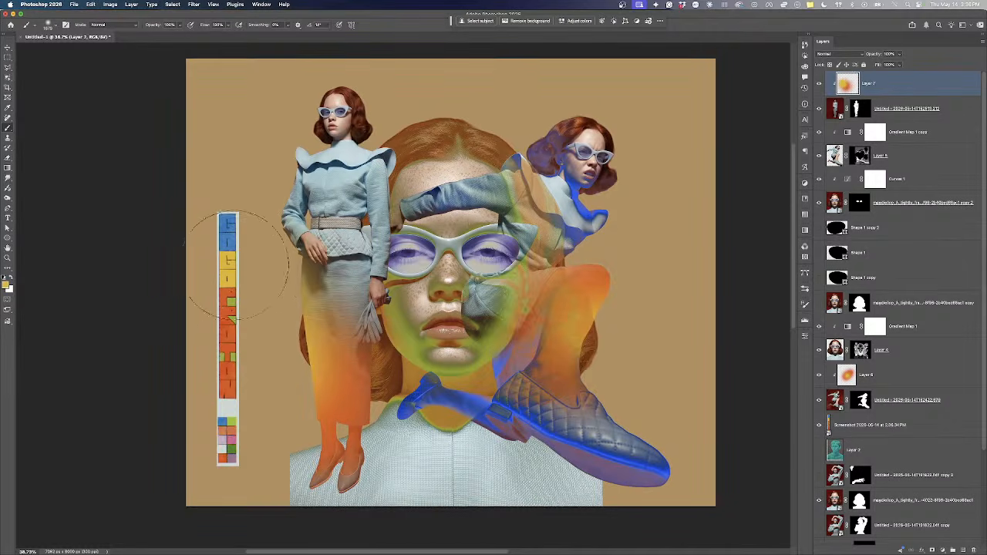
pyautogui.scroll(-2, 250, 331)
pyautogui.keyDown('alt'); pyautogui.click(429, 372); pyautogui.keyUp('alt')
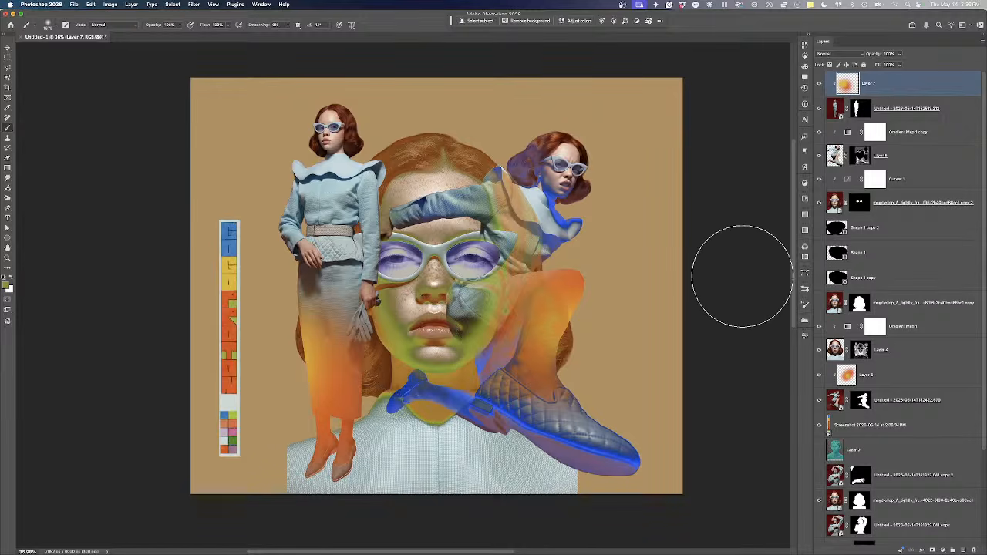
# Duplicate the standing woman's masked layer above her paint layer and merge the copy with a new empty layer
pyautogui.moveTo(962, 108); pyautogui.dragTo(942, 68)
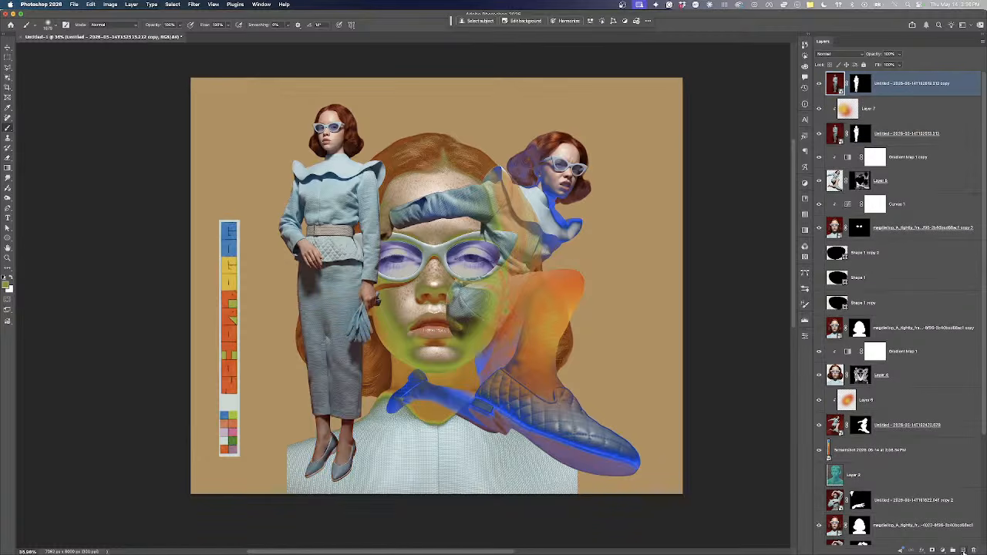
pyautogui.click(963, 551)
pyautogui.keyDown('shift'); pyautogui.click(908, 115); pyautogui.keyUp('shift')
pyautogui.press('super+e')
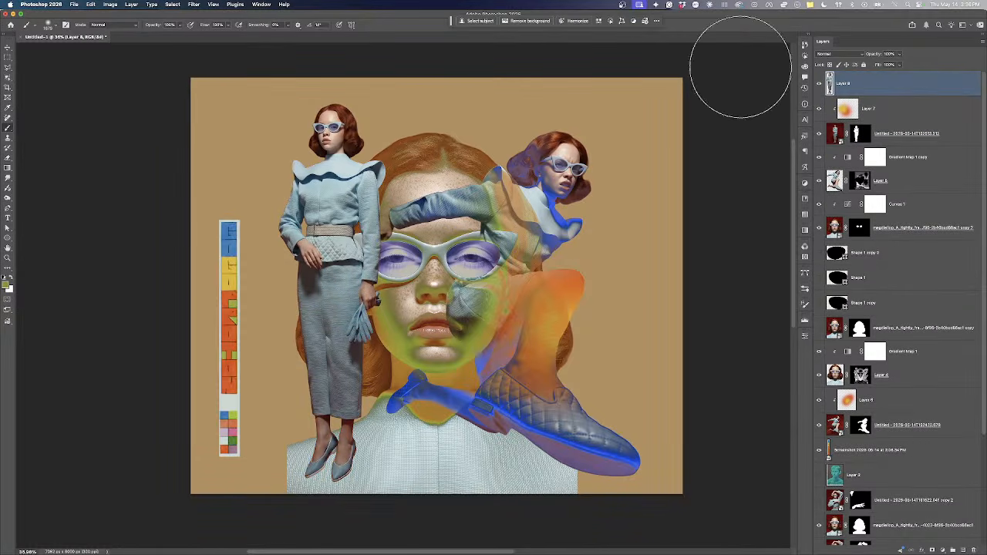
# Select the sampled colors with Color Range at a fuzziness of 127
pyautogui.click(194, 4)
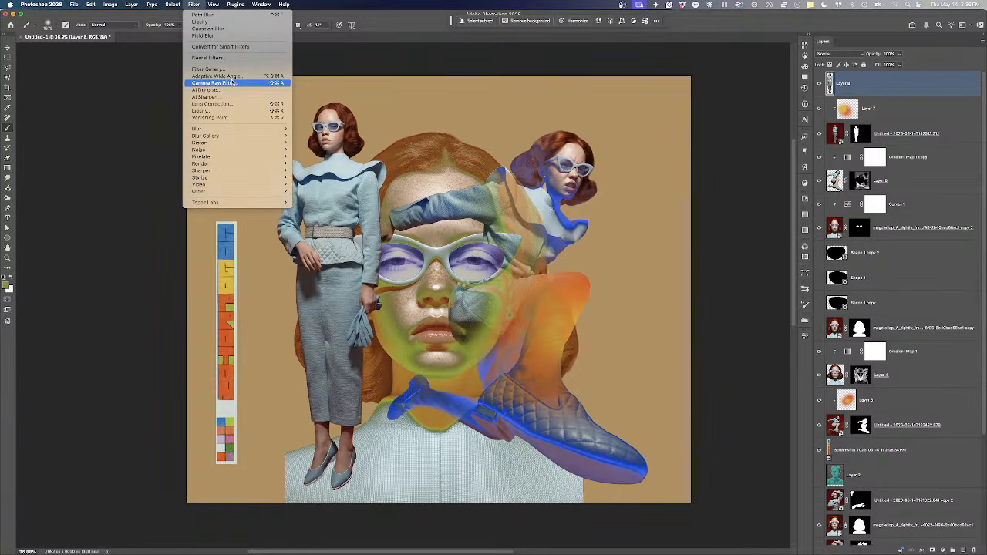
pyautogui.moveTo(173, 5)
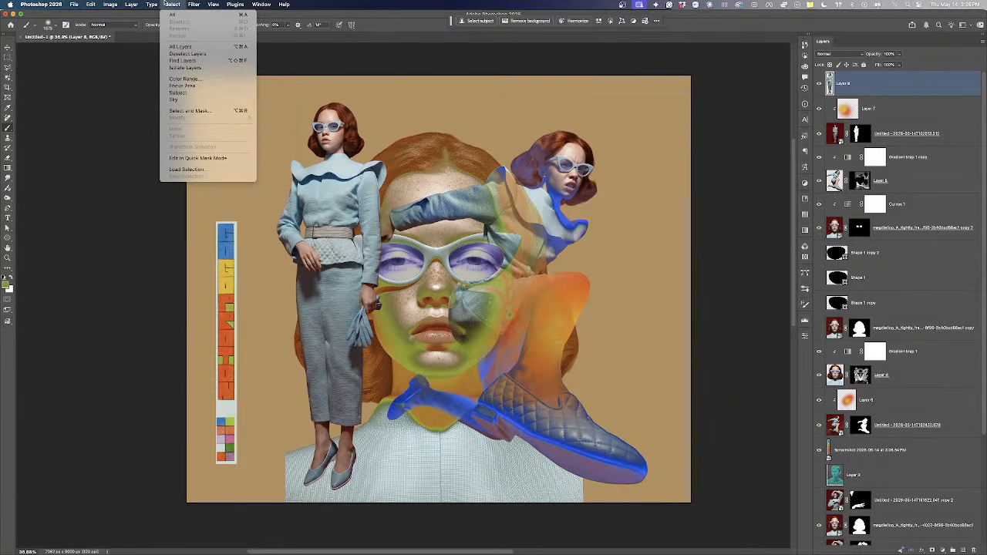
pyautogui.click(183, 78)
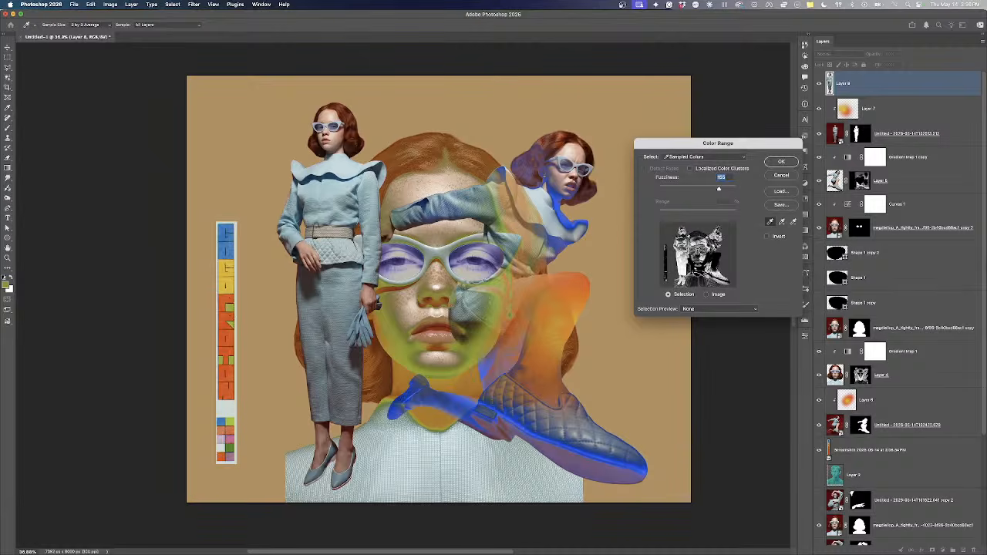
pyautogui.scroll(3, 328, 192)
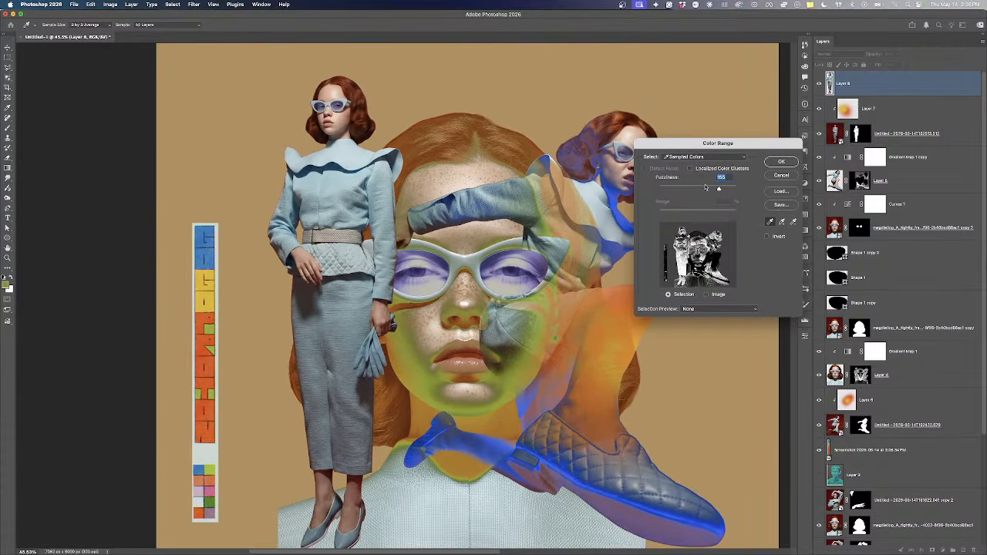
pyautogui.moveTo(694, 188); pyautogui.dragTo(707, 188)
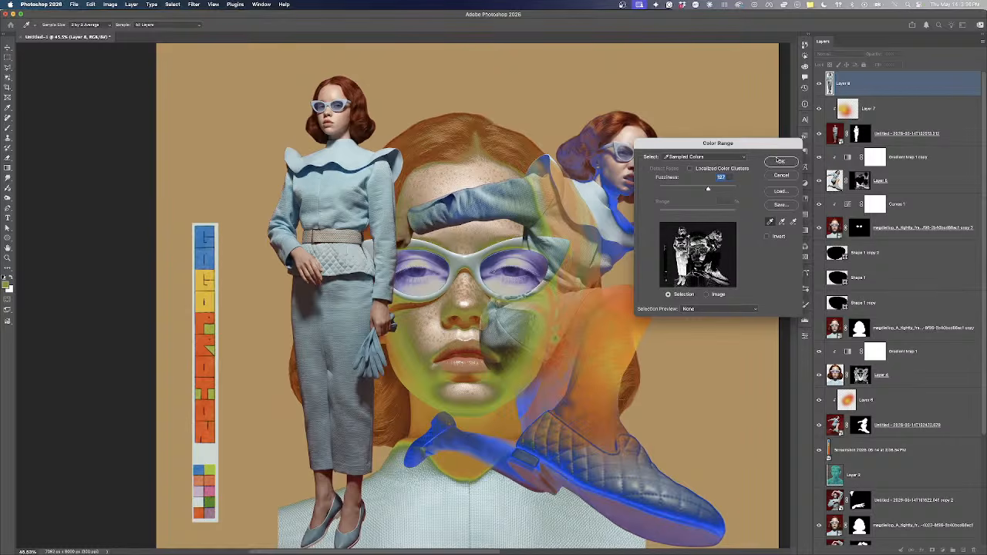
pyautogui.press('Return')
pyautogui.press('b')
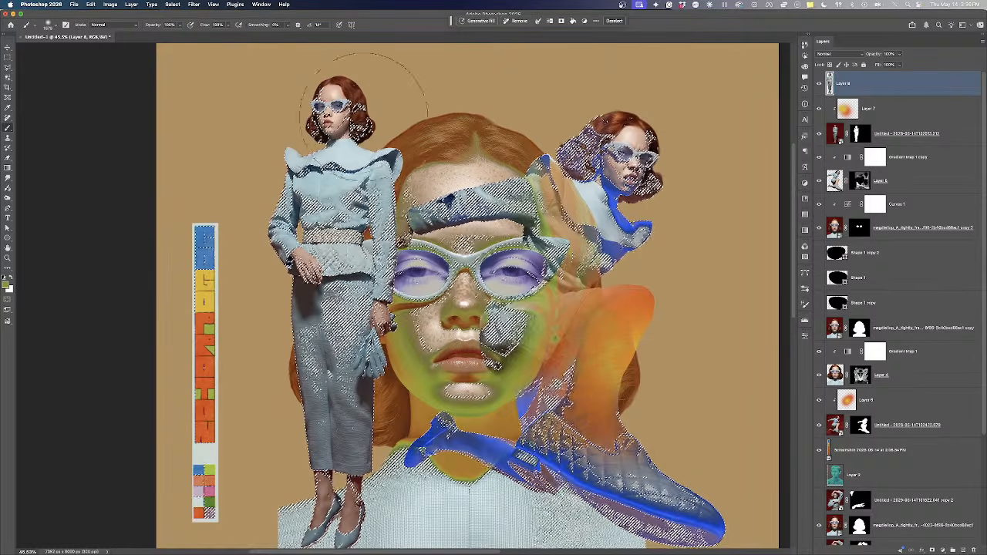
# Turn the color selection into a layer mask on Layer 8, and check the blend on the standing woman's skirt and legs
pyautogui.scroll(-2, 476, 294)
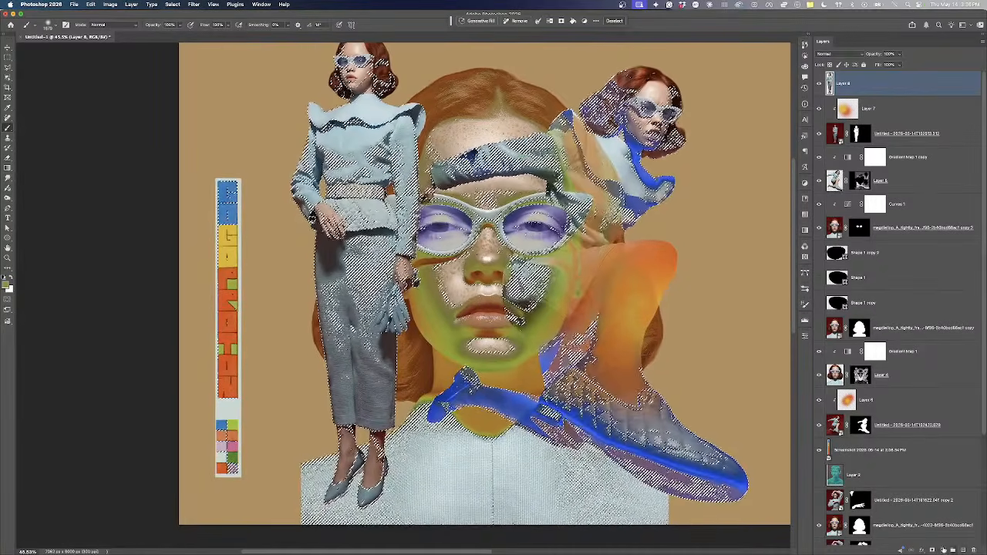
pyautogui.click(932, 550)
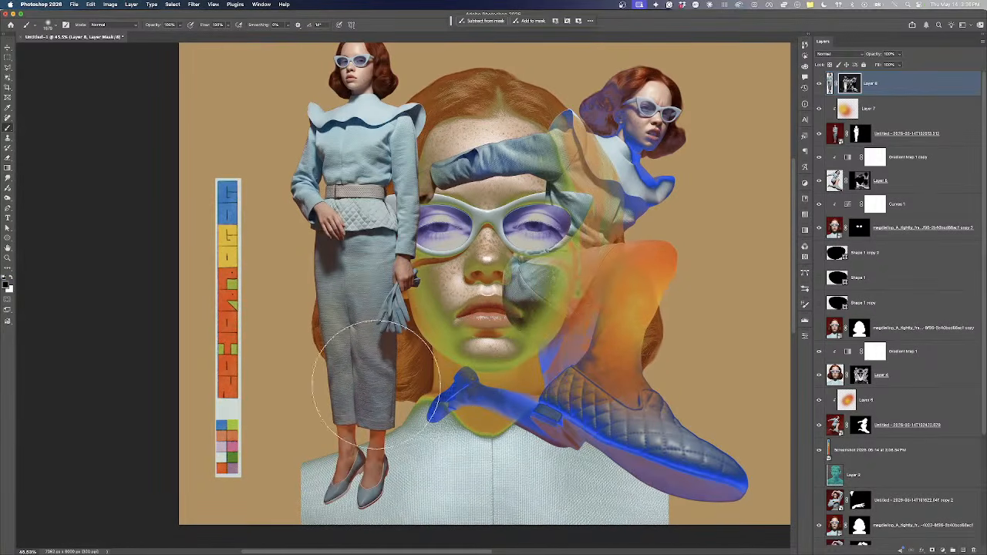
pyautogui.scroll(4, 347, 440)
pyautogui.scroll(2, 345, 446)
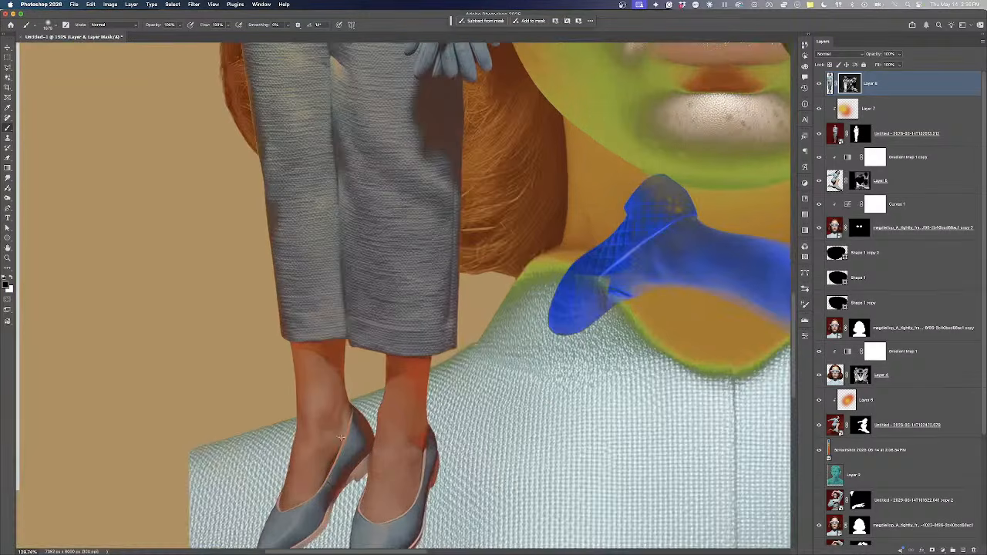
pyautogui.scroll(-6, 368, 447)
pyautogui.press('v')
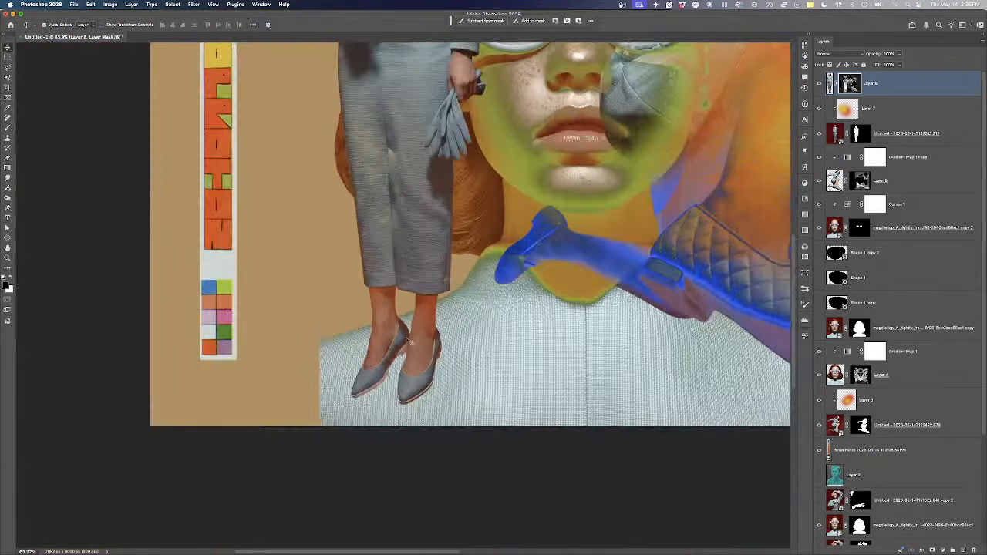
pyautogui.moveTo(405, 269); pyautogui.dragTo(383, 316)
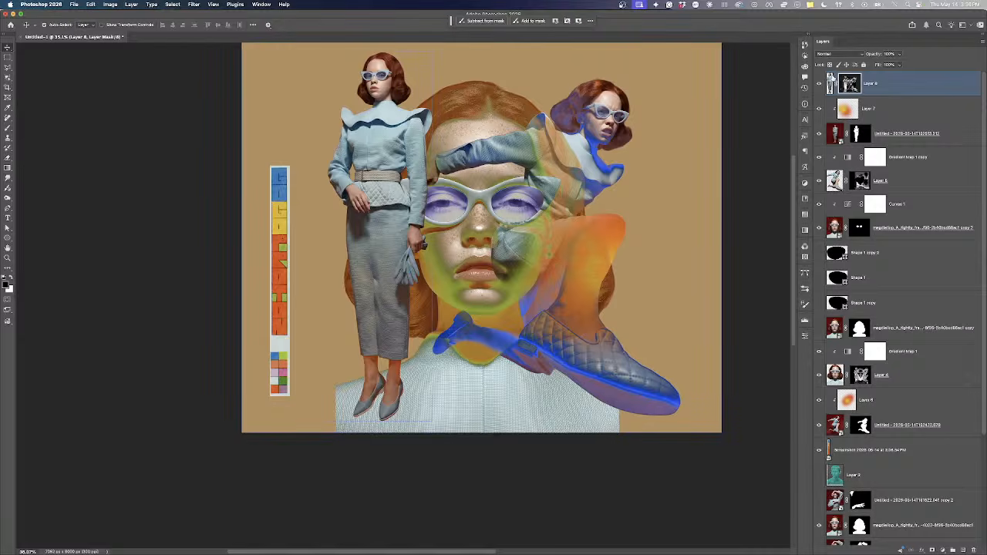
# Shift Layer 6's orange and yellow paint slightly down and to the left on the crouching woman's leg
pyautogui.click(856, 401)
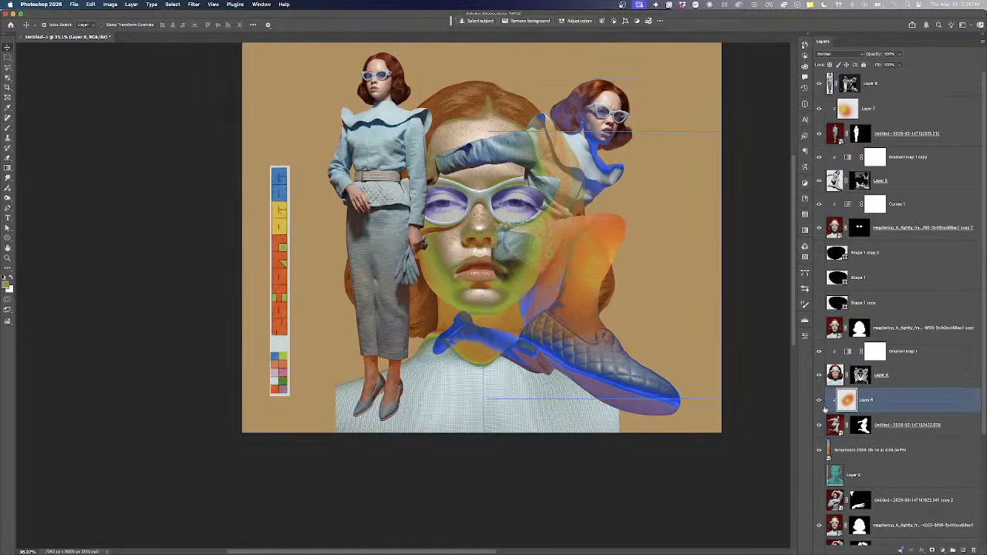
pyautogui.hotkey('ctrl', 't')
pyautogui.moveTo(567, 305); pyautogui.dragTo(549, 320)
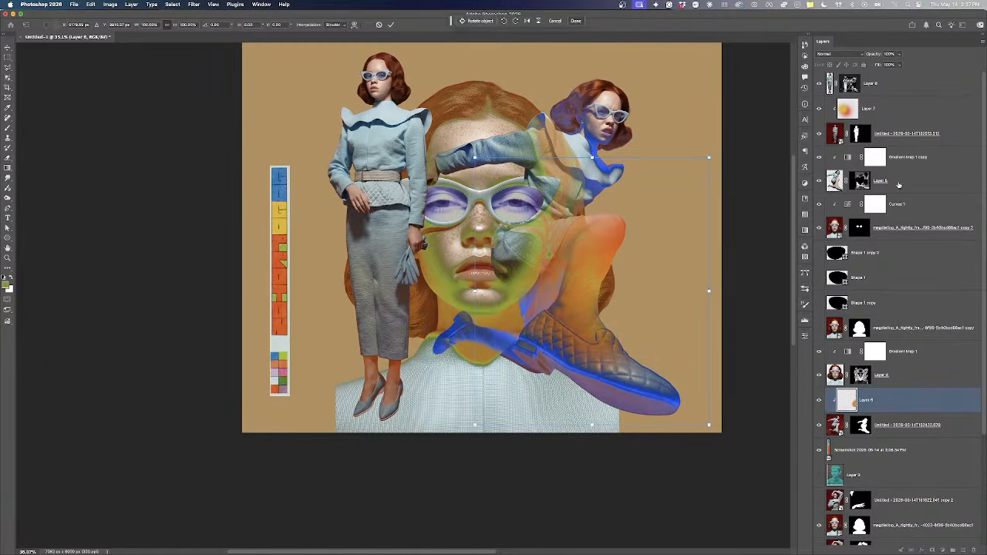
# Toggle Layer 5's visibility to compare the crouching woman with and without the blue and quilted-boot blend
pyautogui.click(897, 184)
pyautogui.click(819, 182)
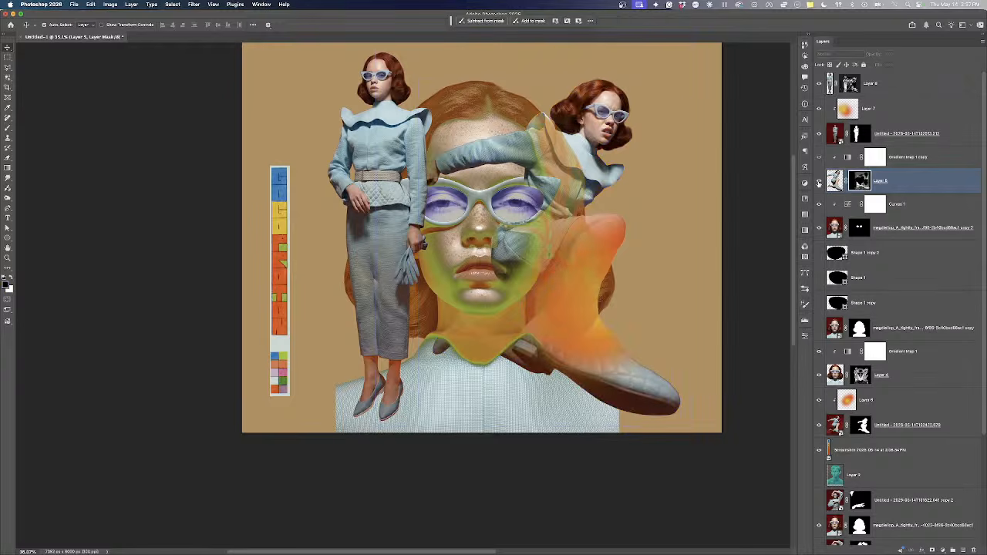
pyautogui.click(819, 182)
pyautogui.click(819, 182)
pyautogui.click(819, 182)
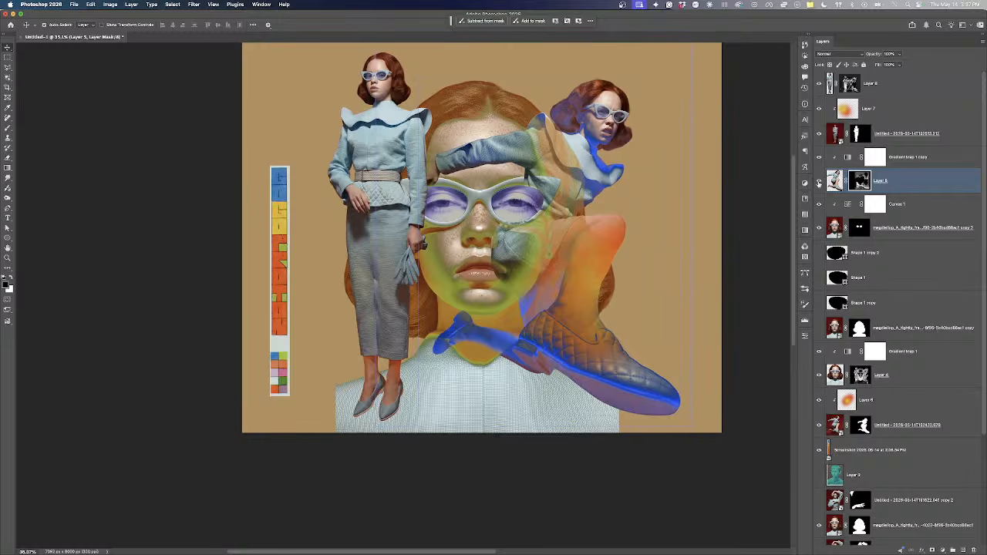
pyautogui.click(819, 182)
pyautogui.click(820, 182)
# Paint black with the Brush on Layer 8's mask to reveal orange and yellow paint on the standing woman's skirt and legs
pyautogui.click(467, 395)
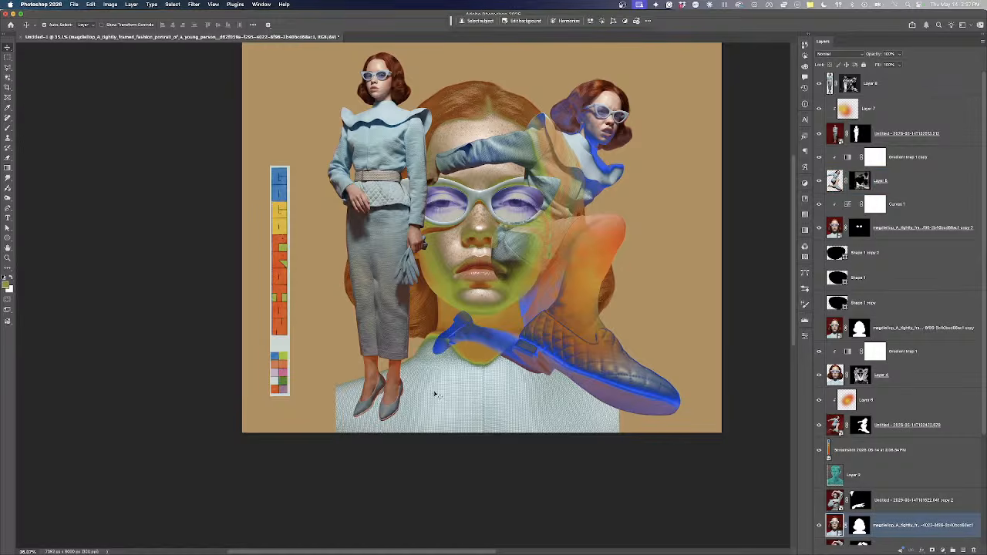
pyautogui.scroll(2, 396, 279)
pyautogui.click(397, 283)
pyautogui.click(858, 85)
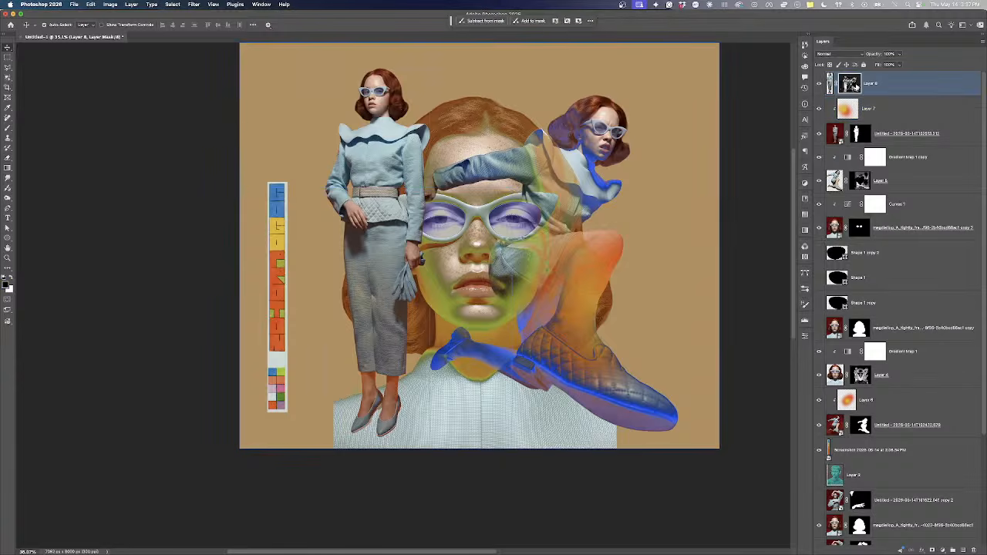
pyautogui.click(8, 128)
pyautogui.click(370, 343)
pyautogui.moveTo(361, 352); pyautogui.dragTo(325, 353)
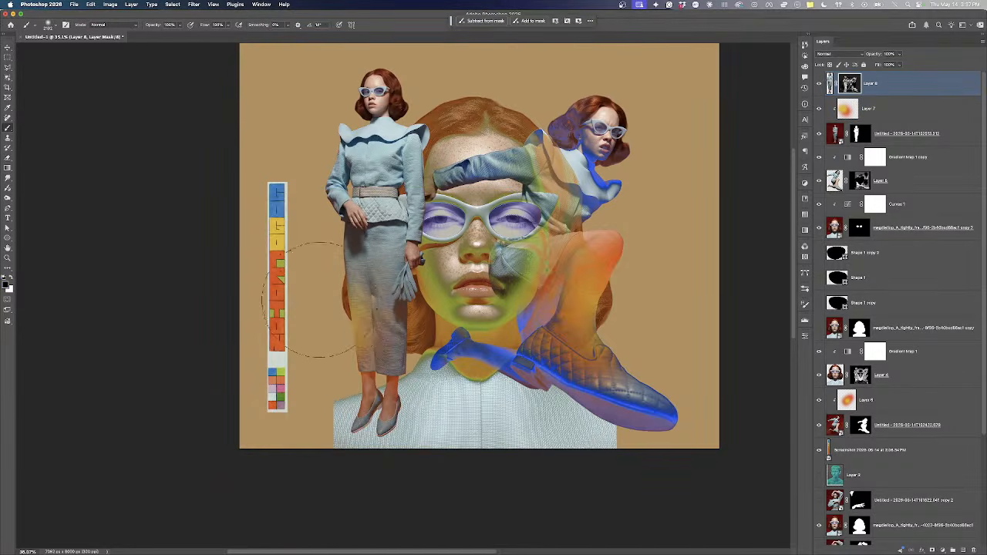
pyautogui.moveTo(310, 247)
pyautogui.mouseDown()
pyautogui.moveTo(298, 409)
pyautogui.moveTo(308, 366)
pyautogui.moveTo(287, 406)
pyautogui.moveTo(330, 381)
pyautogui.moveTo(297, 440)
pyautogui.mouseUp()
pyautogui.scroll(1, 301, 432)
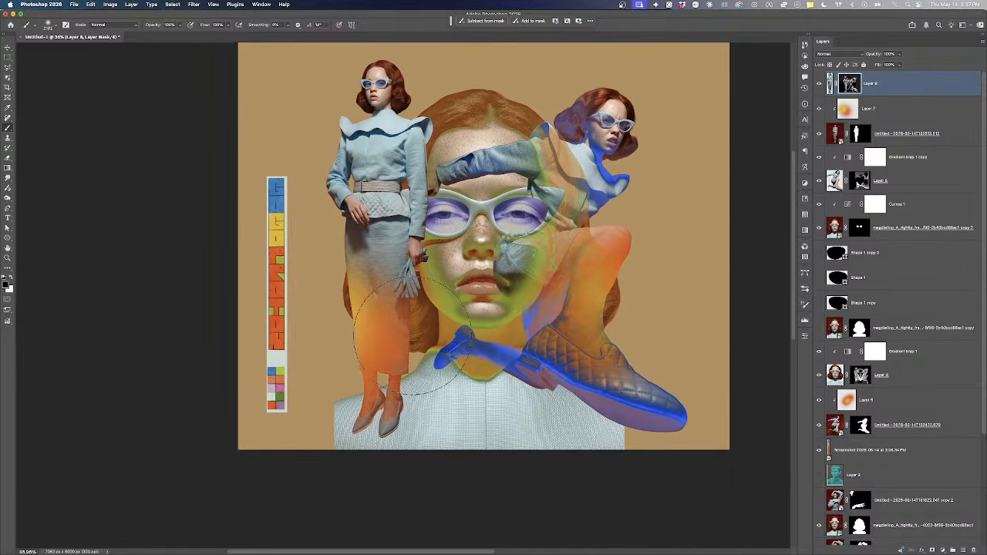
pyautogui.moveTo(357, 253); pyautogui.dragTo(369, 292)
pyautogui.press('v')
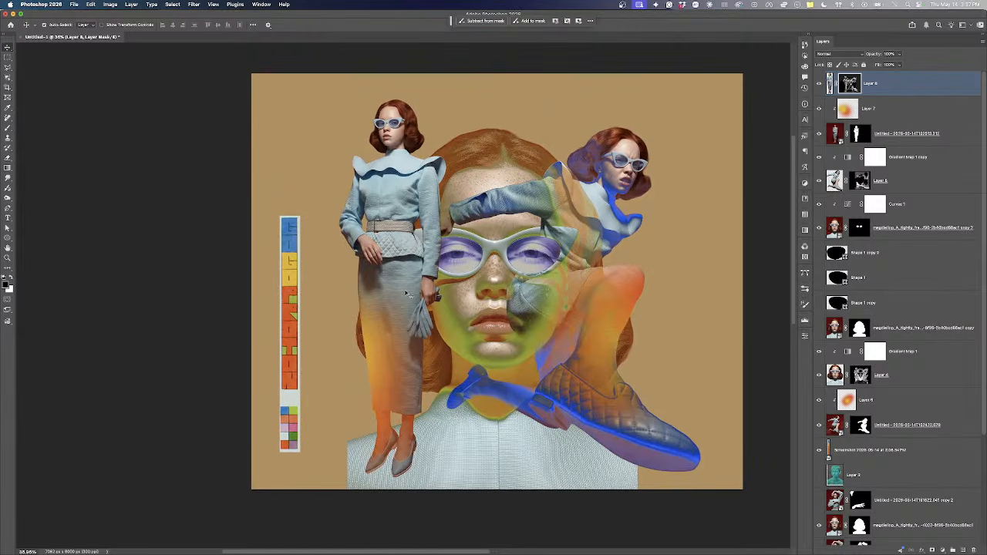
# Try to move Layer 8 on its own to offset it from the standing woman, and undo the move
pyautogui.click(9, 128)
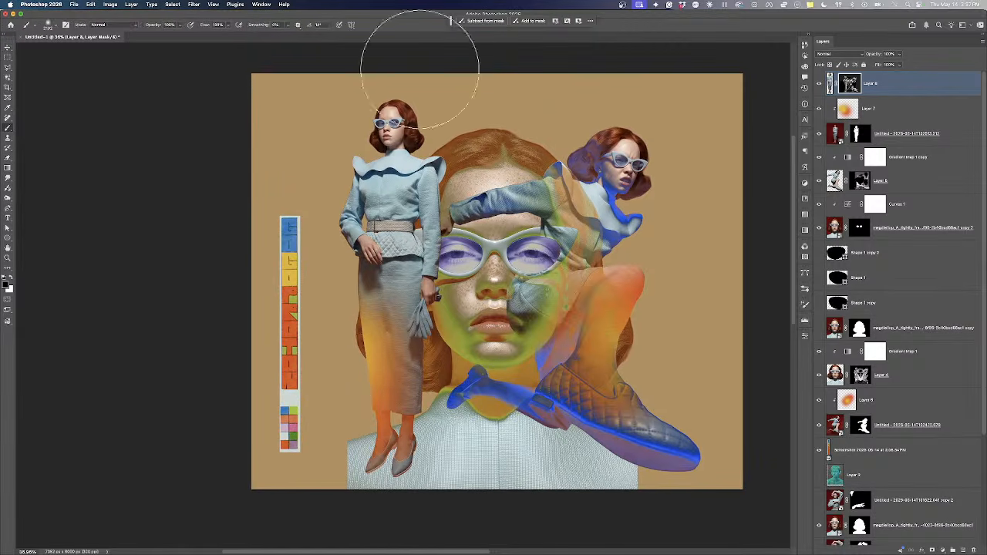
pyautogui.click(913, 116)
pyautogui.scroll(2, 540, 355)
pyautogui.press('v')
pyautogui.moveTo(425, 188); pyautogui.dragTo(389, 178)
pyautogui.press('super+z')
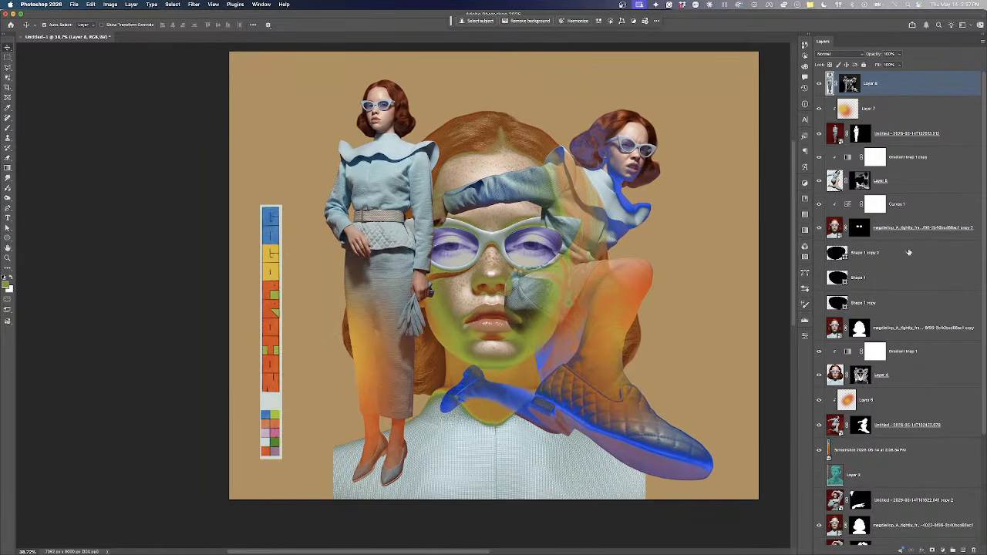
# Select Layer 8, Layer 7 and the standing woman's photo layer together and move her slightly left
pyautogui.keyDown('shift'); pyautogui.click(910, 134); pyautogui.keyUp('shift')
pyautogui.moveTo(391, 176)
pyautogui.mouseDown()
pyautogui.moveTo(375, 176)
pyautogui.moveTo(382, 190)
pyautogui.moveTo(387, 180)
pyautogui.mouseUp()
pyautogui.scroll(1, 513, 202)
pyautogui.scroll(1, 513, 203)
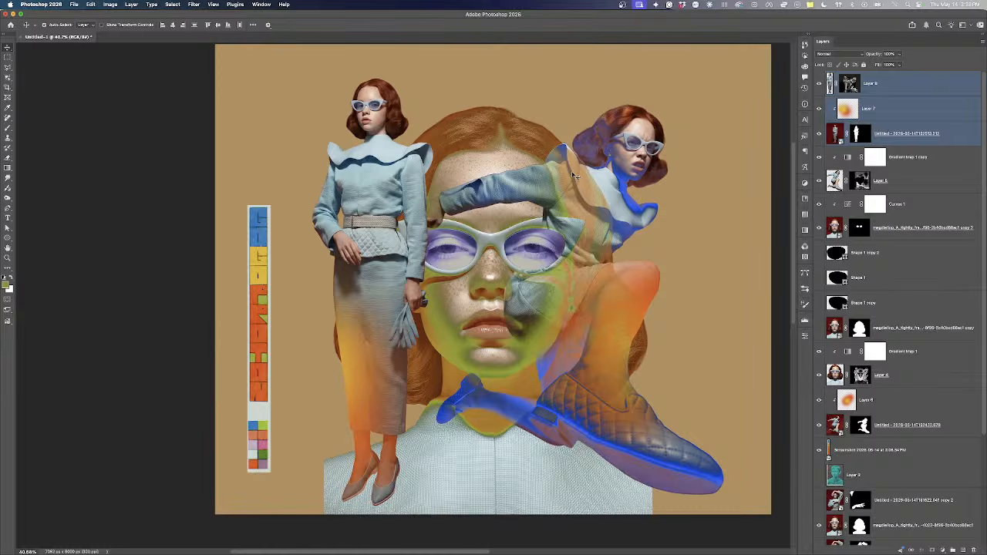
pyautogui.scroll(-3, 464, 190)
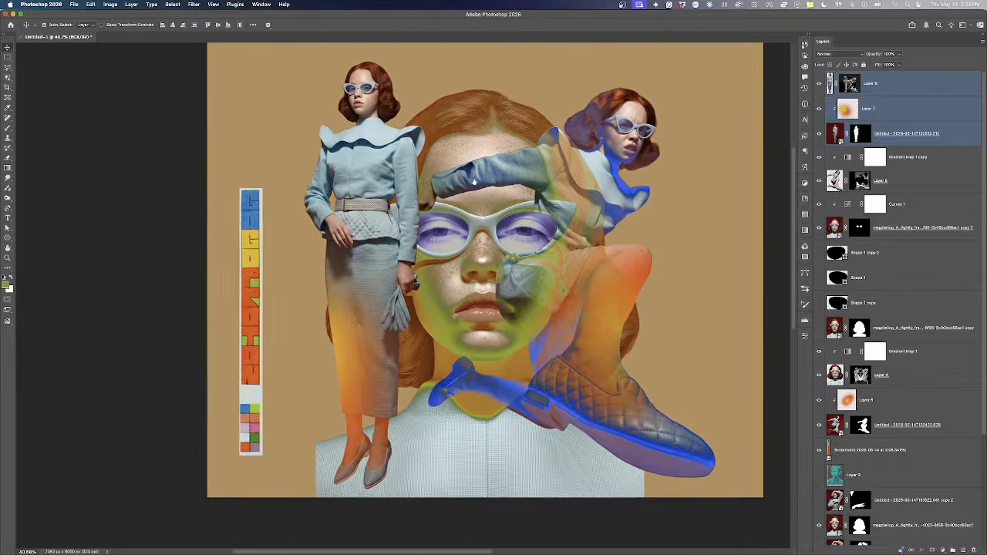
pyautogui.scroll(-1, 500, 236)
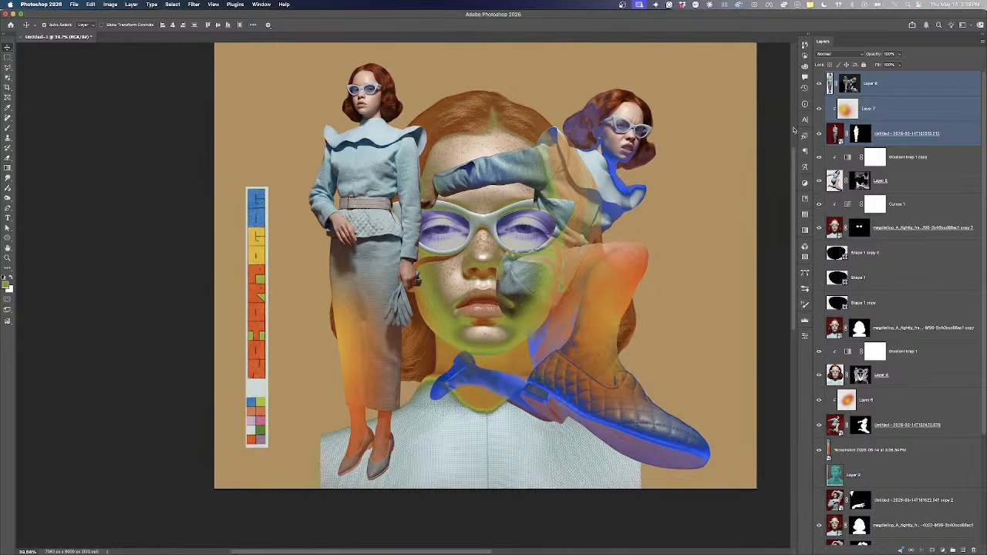
# Select all the collage figure layers together and adjust their height so the portrait's garment meets the canvas's bottom edge
pyautogui.click(894, 84)
pyautogui.press('pagedown')
pyautogui.press('pageup')
pyautogui.moveTo(514, 198); pyautogui.dragTo(490, 123)
pyautogui.moveTo(322, 59); pyautogui.dragTo(623, 429)
pyautogui.moveTo(567, 402); pyautogui.dragTo(568, 388)
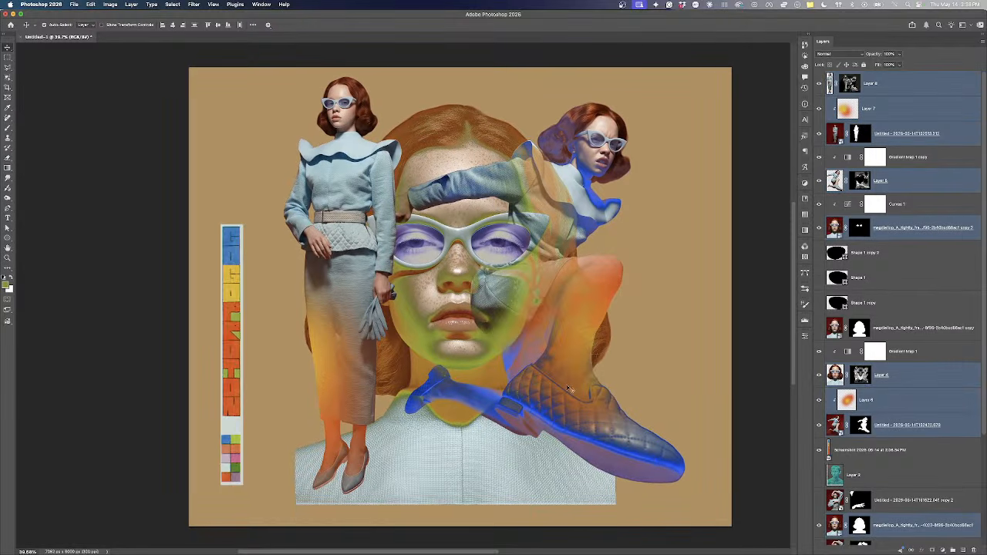
pyautogui.moveTo(529, 327); pyautogui.dragTo(530, 330)
# Reselect only the standing woman's three layers and shift her slightly further left, away from the portrait
pyautogui.click(919, 129)
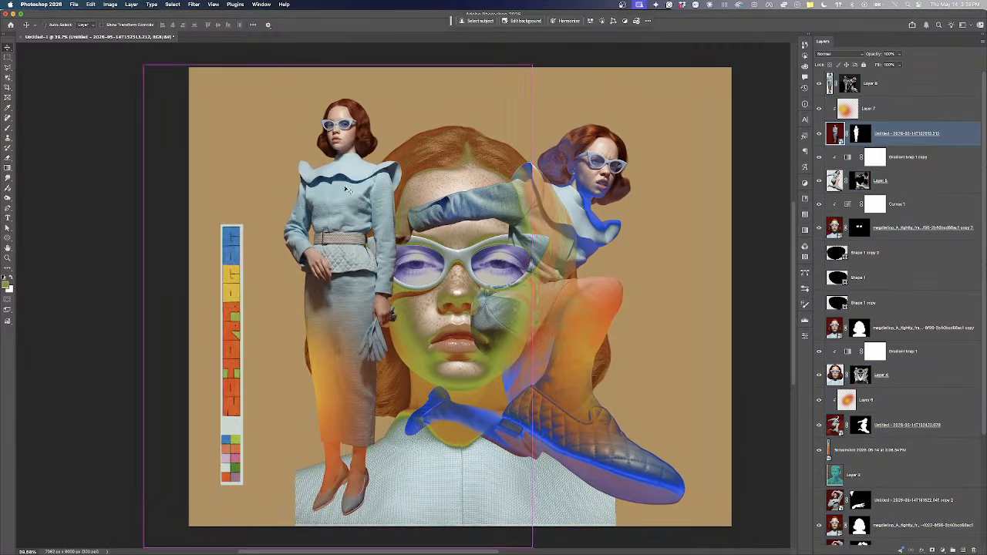
pyautogui.click(948, 84)
pyautogui.keyDown('shift'); pyautogui.click(948, 132); pyautogui.keyUp('shift')
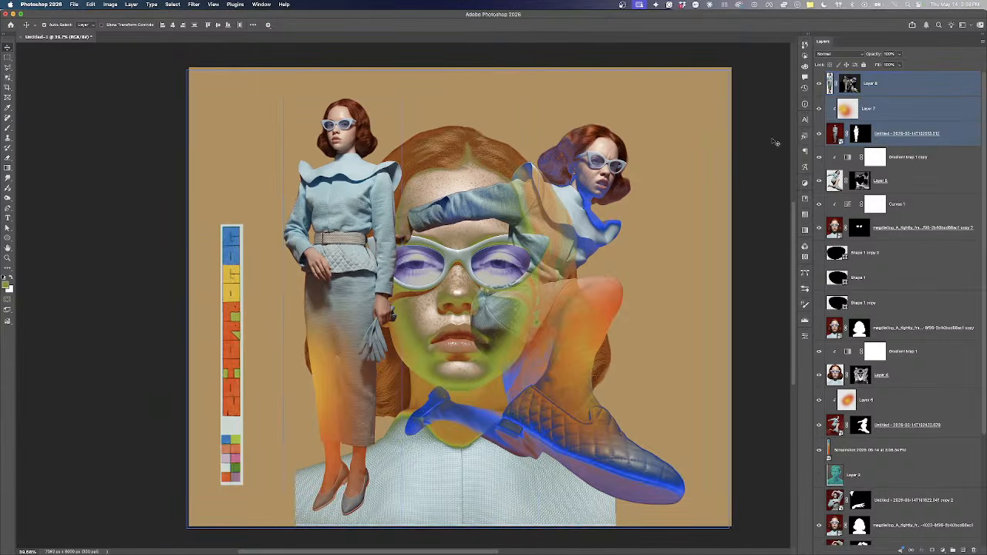
pyautogui.moveTo(378, 187); pyautogui.dragTo(373, 187)
# Duplicate Layer 8 directly beneath itself and nudge the copy right to create an echo of the standing woman
pyautogui.click(941, 90)
pyautogui.moveTo(942, 90); pyautogui.dragTo(955, 96)
pyautogui.hotkey('shift', 'Right')
pyautogui.hotkey('shift', 'Right')
pyautogui.hotkey('shift', 'Right')
pyautogui.hotkey('shift', 'Right')
pyautogui.hotkey('shift', 'Right')
pyautogui.hotkey('shift', 'Right')
pyautogui.hotkey('shift', 'Right')
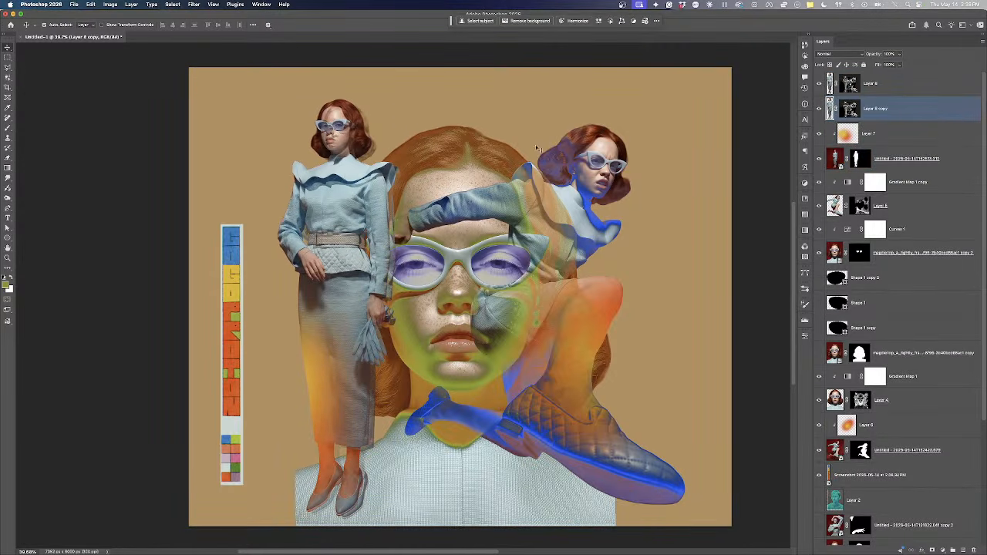
# Place Layer 8 copy beneath the standing woman's photo layer and duplicate it
pyautogui.moveTo(892, 111); pyautogui.dragTo(915, 161)
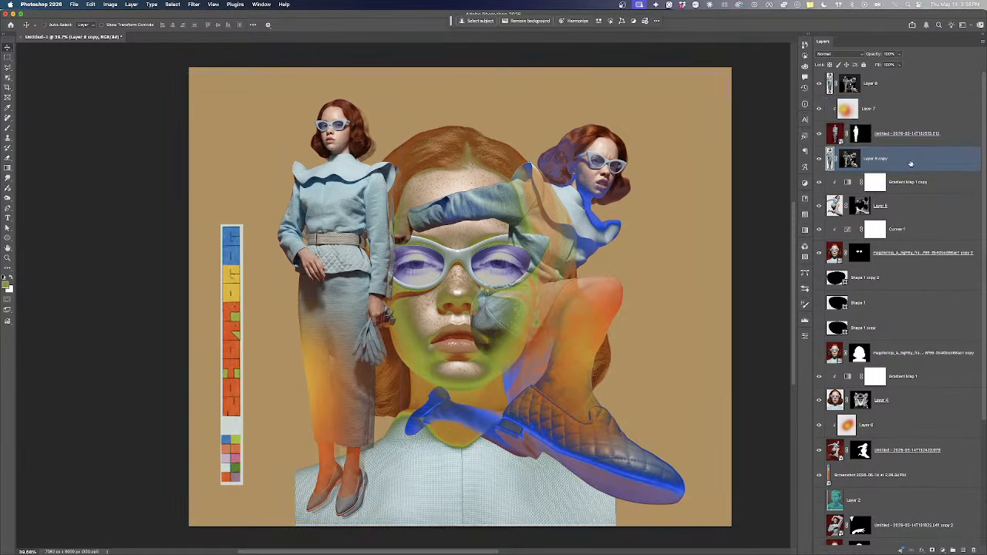
pyautogui.press('super+j')
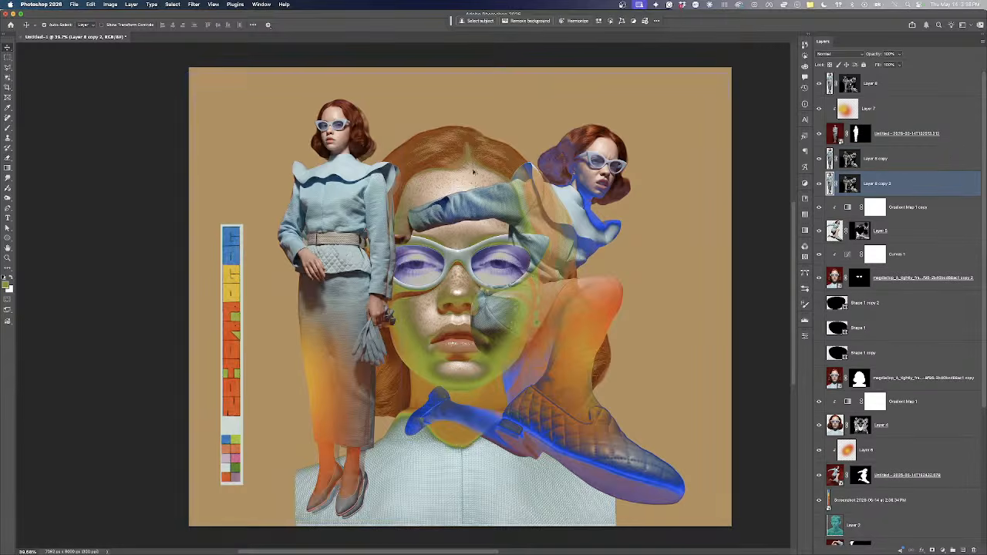
# Free-transform Layer 8 copy 2, shrinking it slightly and offsetting it right as a second echo behind the standing woman
pyautogui.scroll(3, 461, 180)
pyautogui.press('super+t')
pyautogui.moveTo(182, 59); pyautogui.dragTo(194, 70)
pyautogui.moveTo(217, 122); pyautogui.dragTo(227, 122)
pyautogui.moveTo(377, 71); pyautogui.dragTo(372, 83)
pyautogui.moveTo(321, 121); pyautogui.dragTo(328, 114)
pyautogui.press('Return')
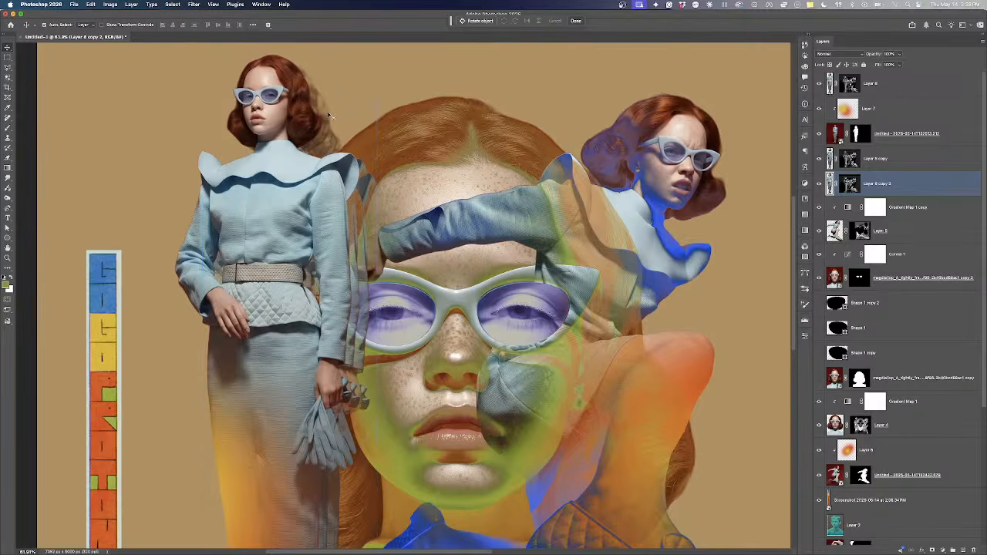
# Move the portrait's glasses layer and its clipped Curves 1 adjustment to the top of the layer stack
pyautogui.moveTo(921, 279); pyautogui.dragTo(922, 293)
pyautogui.keyDown('shift'); pyautogui.click(909, 258); pyautogui.keyUp('shift')
pyautogui.moveTo(908, 251); pyautogui.dragTo(904, 73)
pyautogui.scroll(-5, 621, 230)
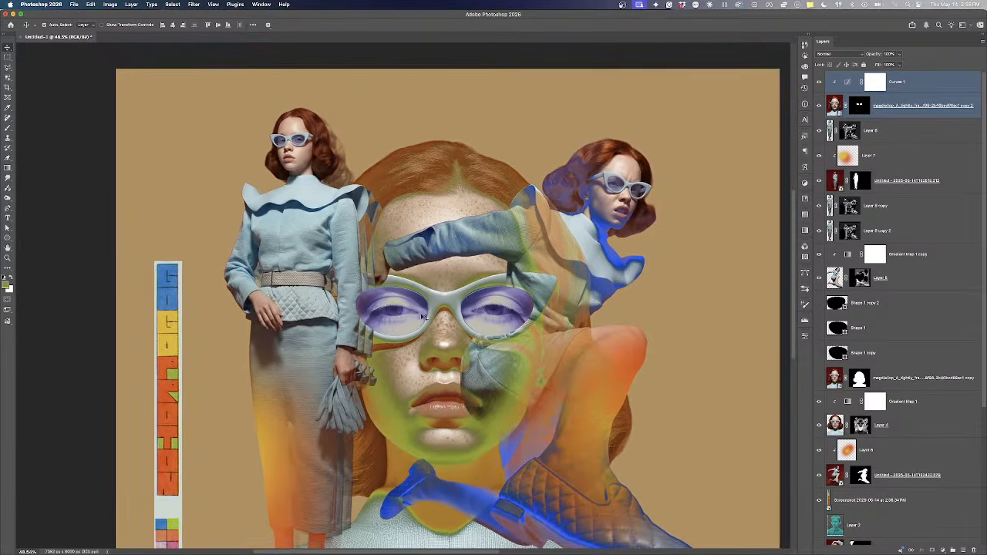
pyautogui.scroll(5, 409, 313)
pyautogui.moveTo(408, 256); pyautogui.dragTo(393, 292)
pyautogui.scroll(-4, 393, 291)
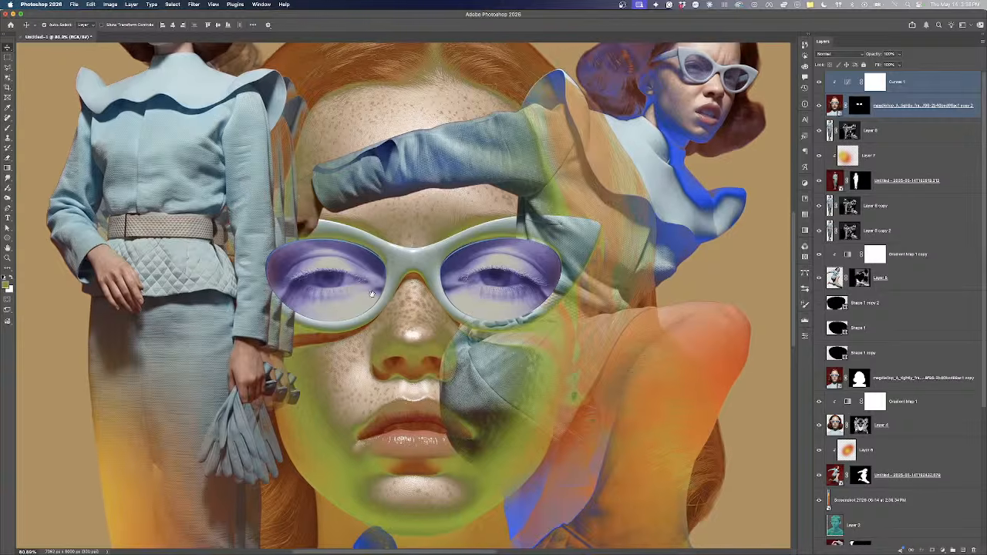
# Try to move Layer 5 together with Gradient Map 1 copy, and undo the move
pyautogui.click(559, 276)
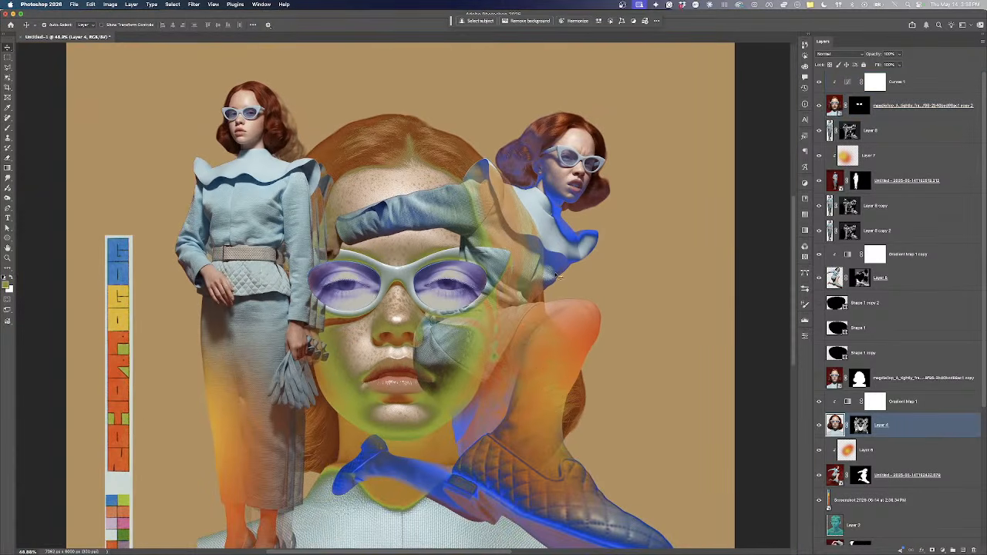
pyautogui.keyDown('shift'); pyautogui.click(894, 402); pyautogui.keyUp('shift')
pyautogui.click(903, 278)
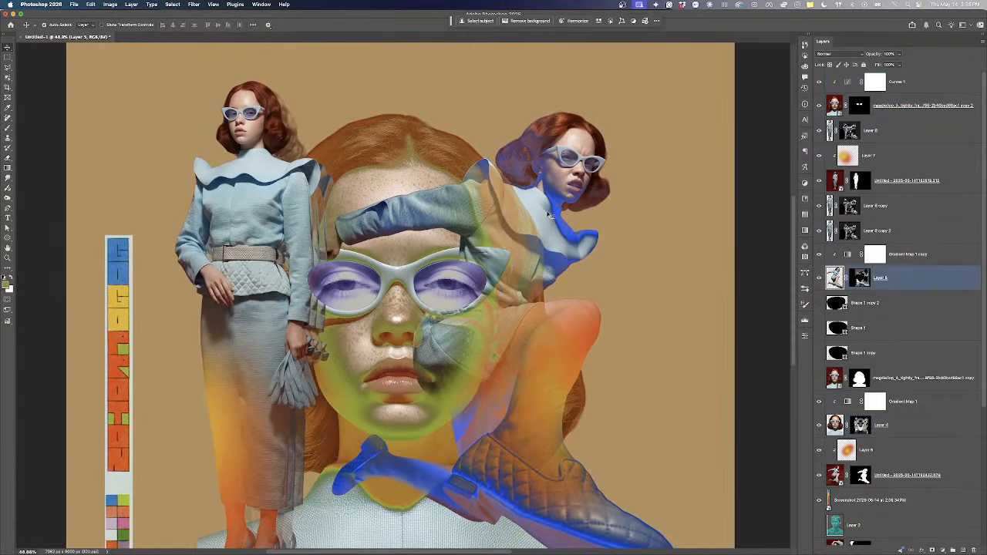
pyautogui.keyDown('shift'); pyautogui.click(907, 261); pyautogui.keyUp('shift')
pyautogui.moveTo(549, 175); pyautogui.dragTo(564, 164)
pyautogui.press('super+z')
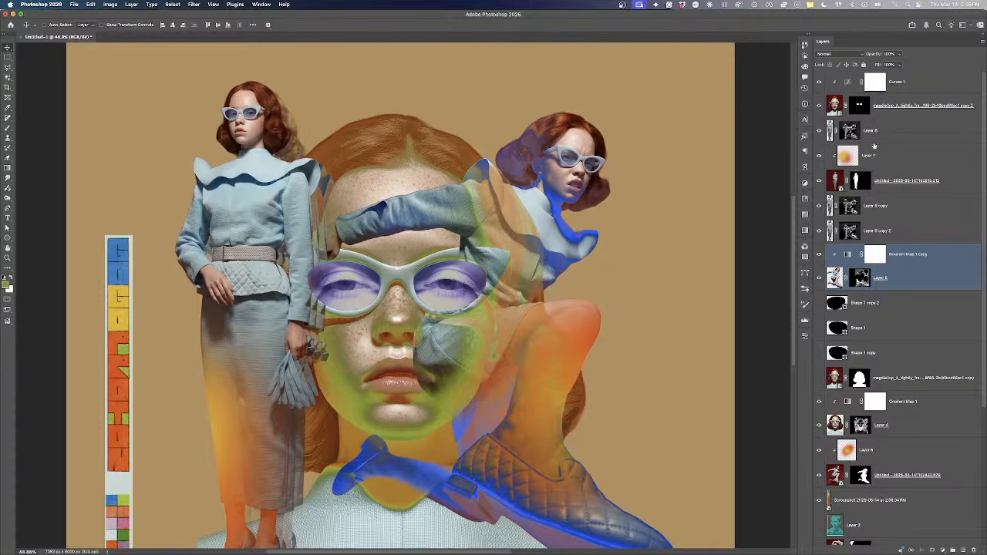
# Link Gradient Map 1 copy, Layer 5, Layer 6 and the crouching woman's photo layer together
pyautogui.click(910, 256)
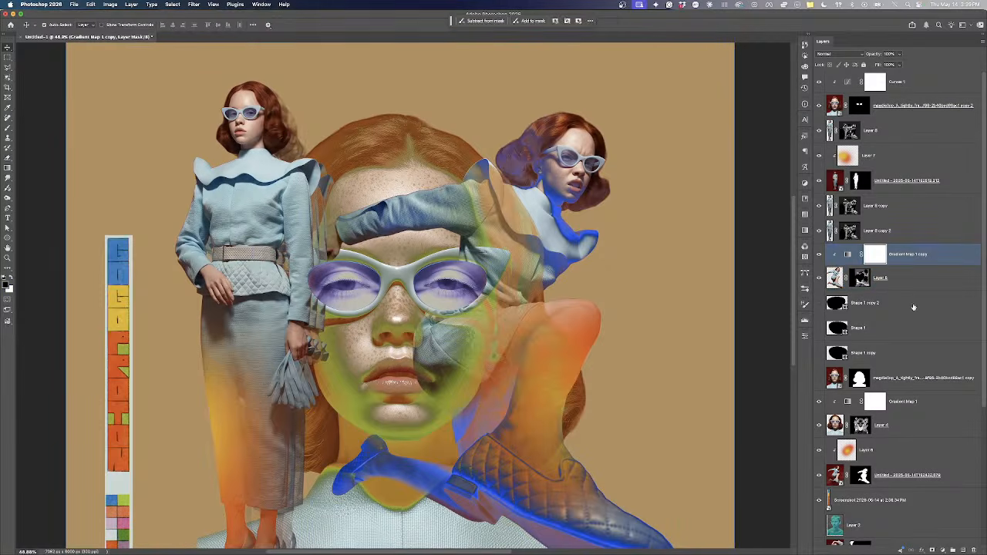
pyautogui.keyDown('shift'); pyautogui.click(926, 280); pyautogui.keyUp('shift')
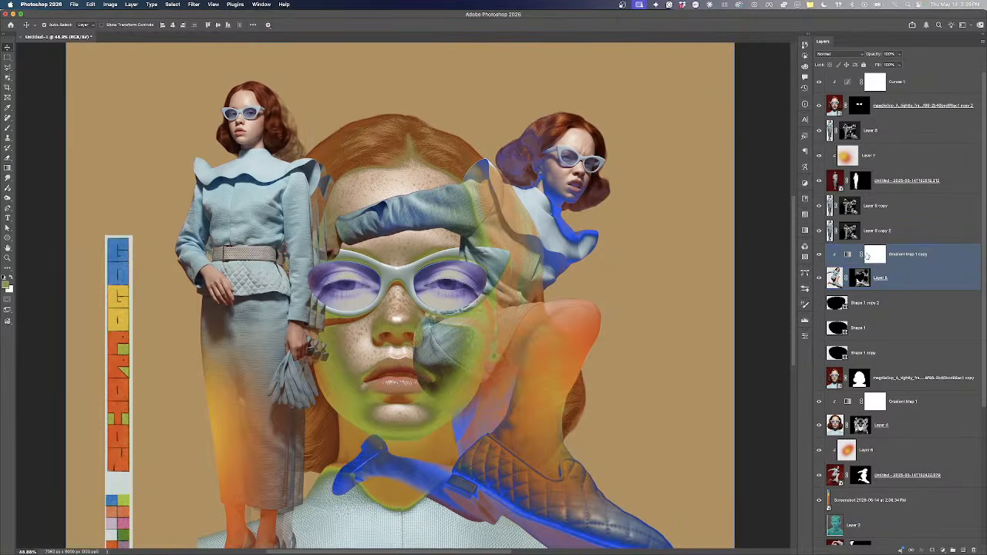
pyautogui.scroll(-1, 915, 273)
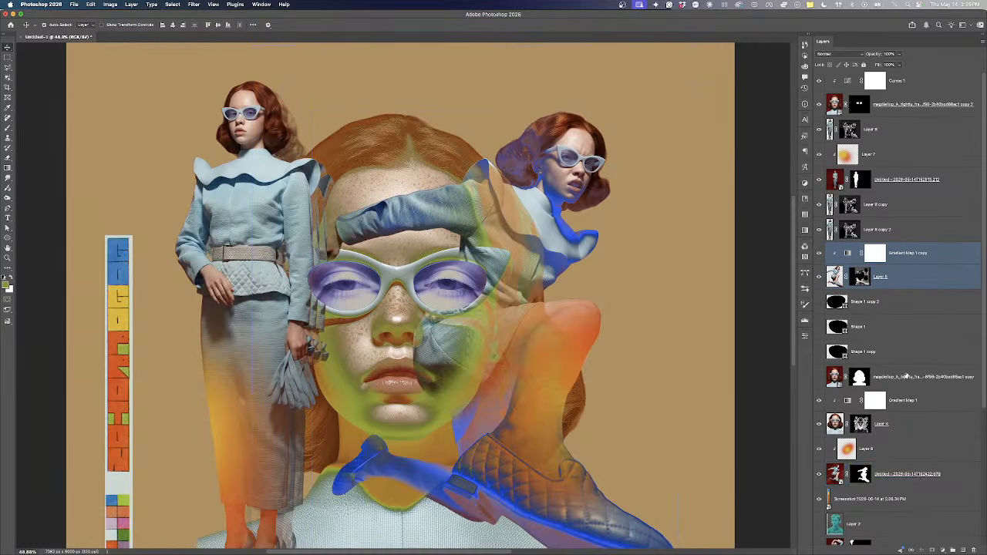
pyautogui.keyDown('super'); pyautogui.click(939, 476); pyautogui.keyUp('super')
pyautogui.keyDown('super'); pyautogui.click(944, 454); pyautogui.keyUp('super')
pyautogui.rightClick(950, 463)
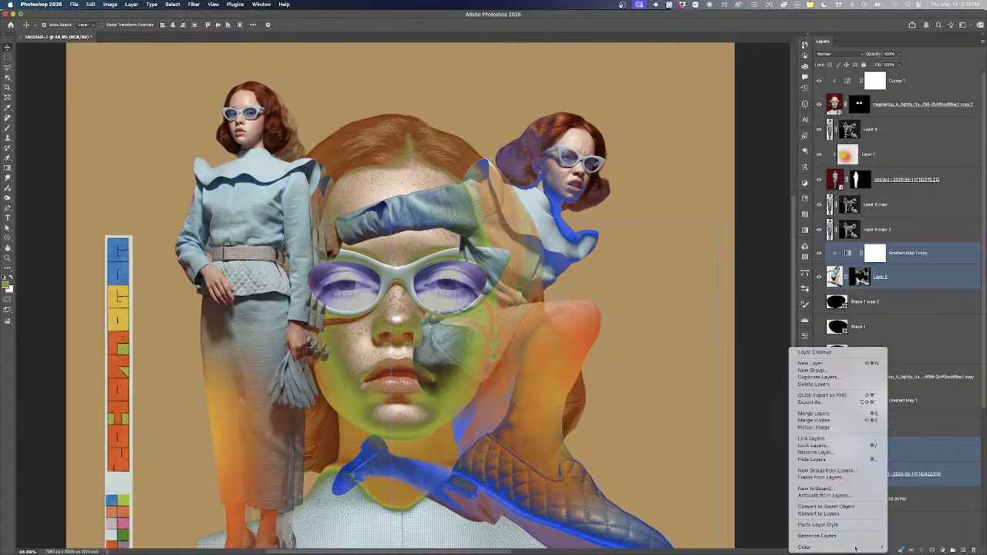
pyautogui.click(844, 439)
# Move the linked crouching woman to the right across the large portrait and fine-tune her position
pyautogui.moveTo(557, 239); pyautogui.dragTo(583, 234)
pyautogui.scroll(-3, 439, 245)
pyautogui.scroll(3, 433, 247)
pyautogui.hscroll(2, 434, 247)
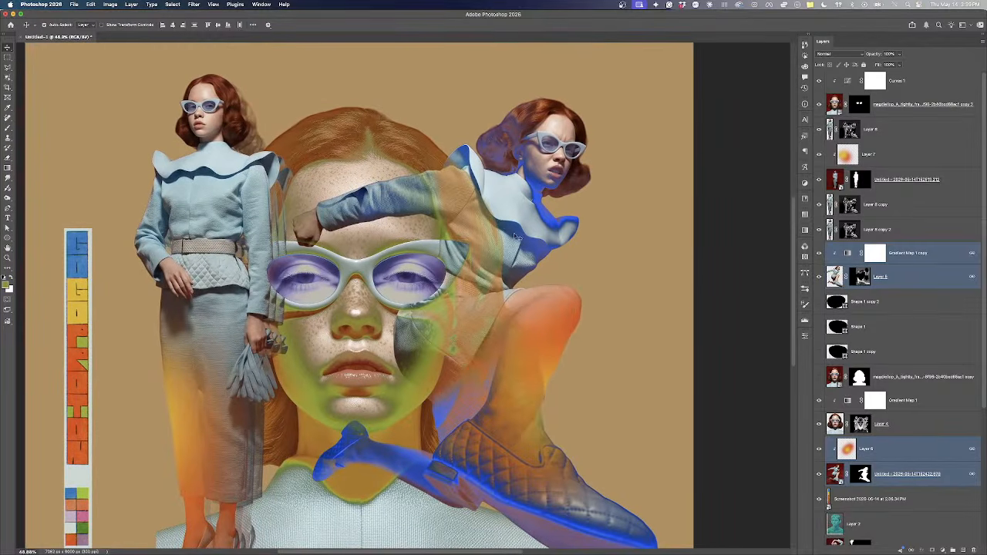
pyautogui.moveTo(520, 229)
pyautogui.mouseDown()
pyautogui.moveTo(526, 219)
pyautogui.moveTo(526, 231)
pyautogui.moveTo(511, 235)
pyautogui.moveTo(525, 229)
pyautogui.mouseUp()
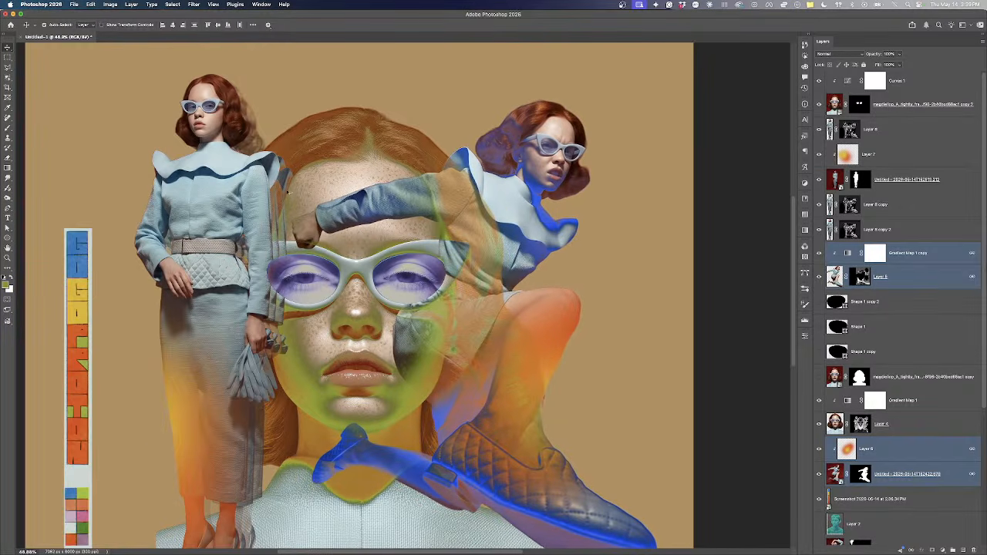
pyautogui.scroll(5, 326, 197)
pyautogui.scroll(-2, 443, 219)
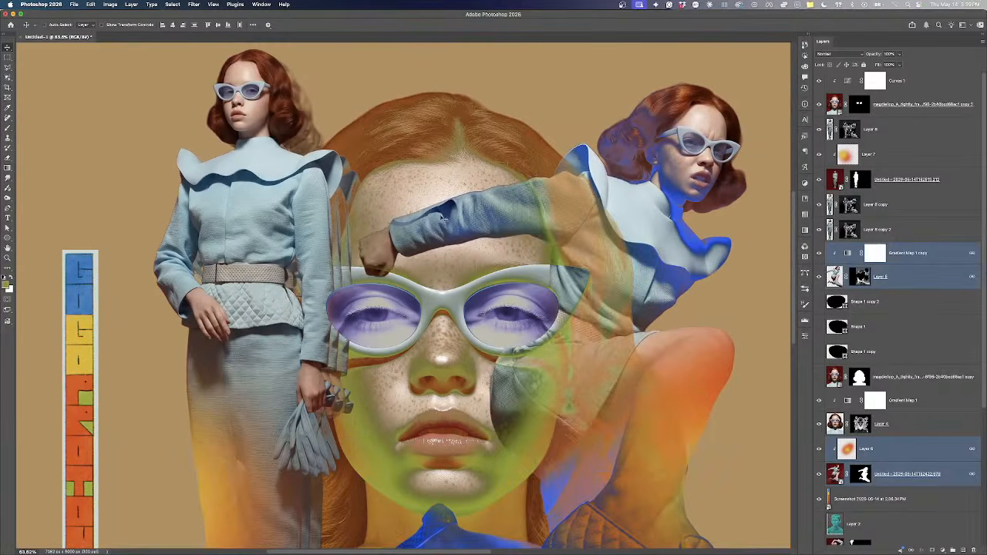
# Undo the crouching woman's move and linking, the glasses layers' reordering, and the transform of Layer 8 copy 2
pyautogui.press('super+z')
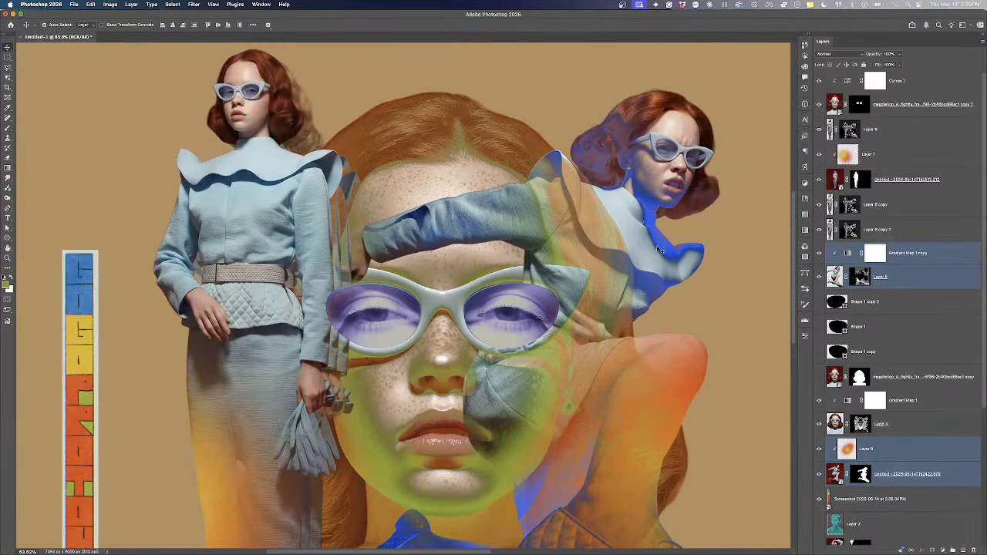
pyautogui.press('super+z')
pyautogui.press('super+z')
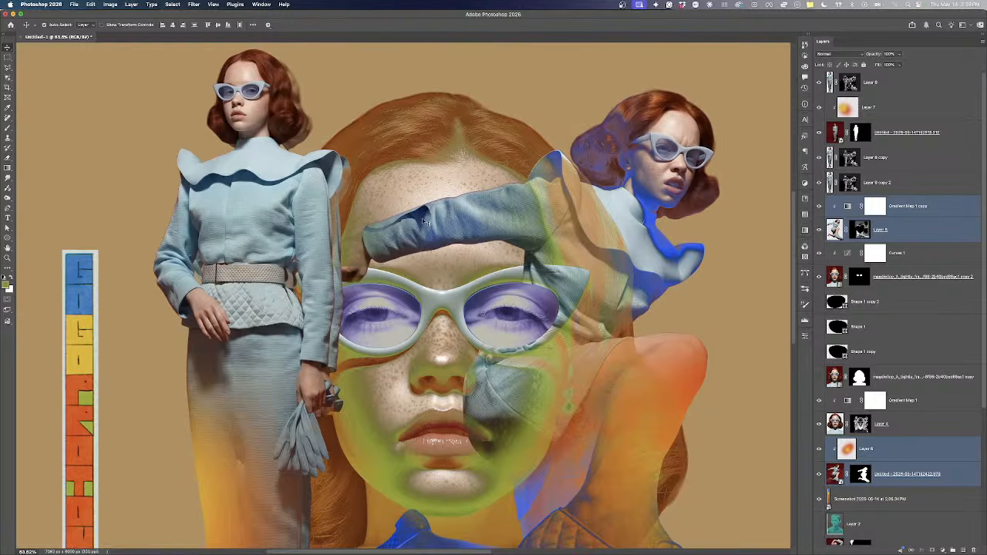
# Try inverting Layer 4's colors, undo it, and select the mask of Layer 5
pyautogui.click(366, 222)
pyautogui.press('super+i')
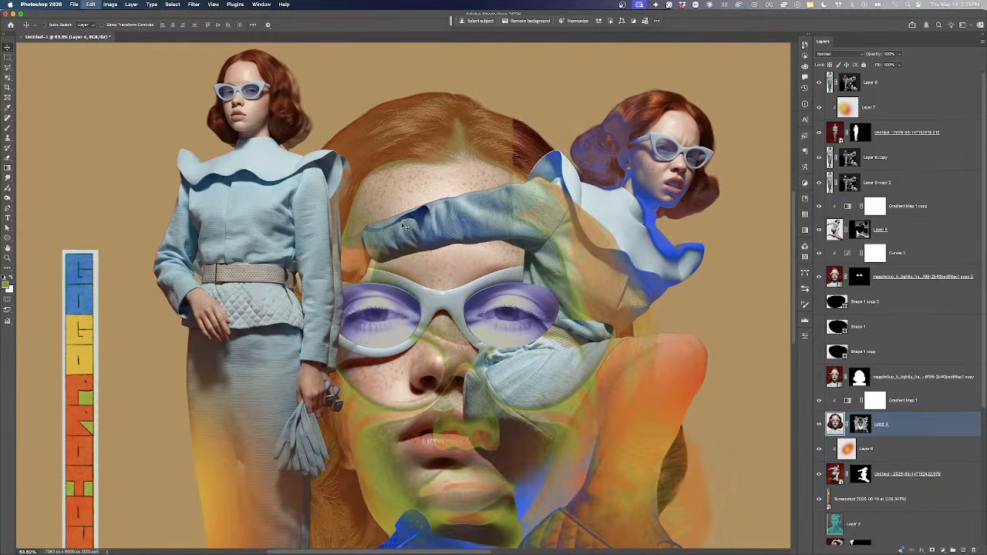
pyautogui.press('super+z')
pyautogui.click(419, 218)
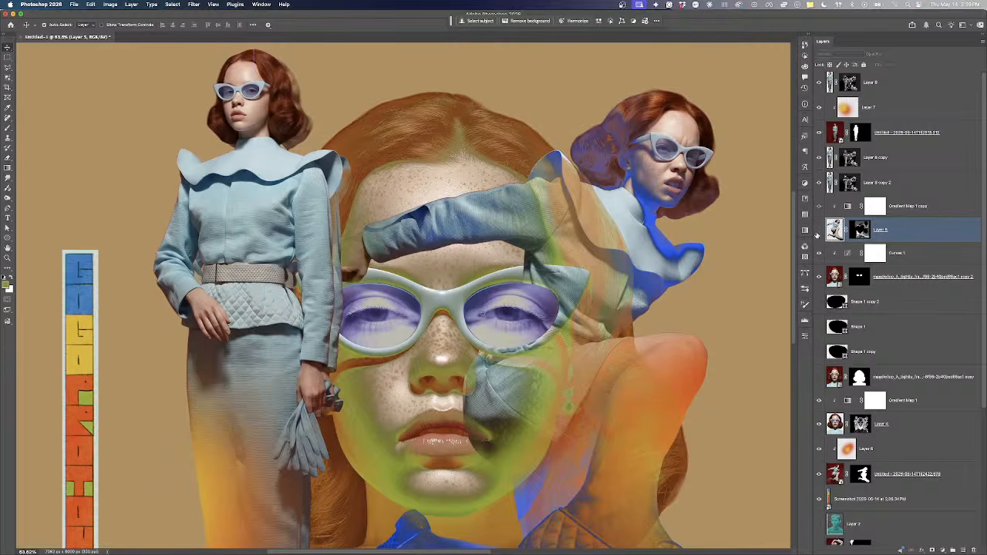
pyautogui.click(860, 232)
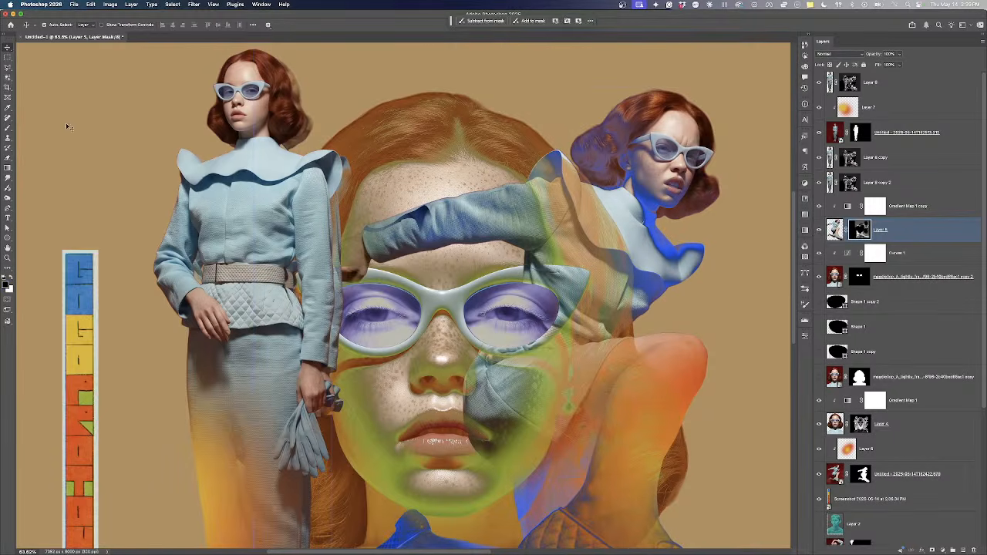
# Undo the recent layer visibility changes, the reordering of Layer 8 copy, and the addition of Layer 8 copy 2
pyautogui.click(90, 4)
pyautogui.click(98, 28)
pyautogui.click(91, 4)
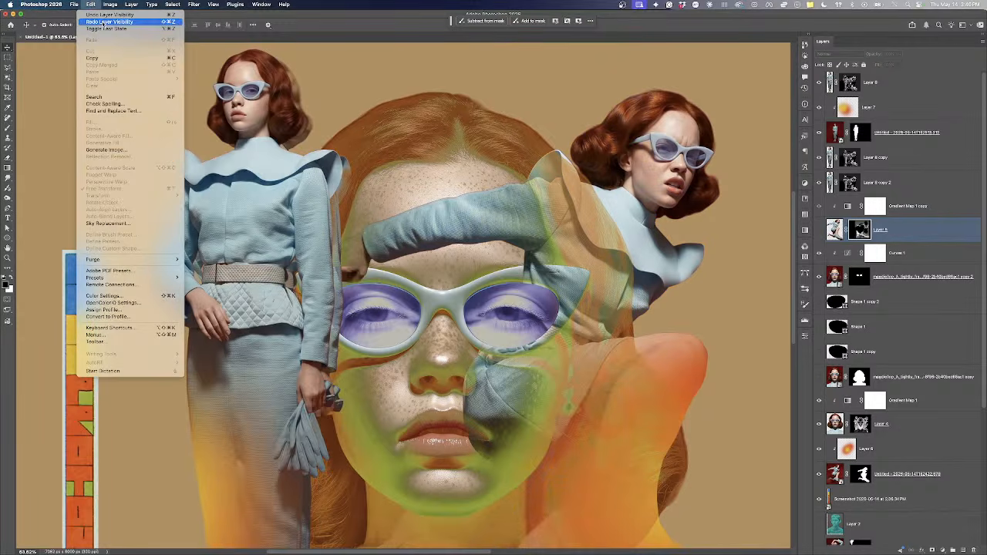
pyautogui.click(394, 118)
pyautogui.press('super+z')
pyautogui.press('super+z')
pyautogui.press('super+z')
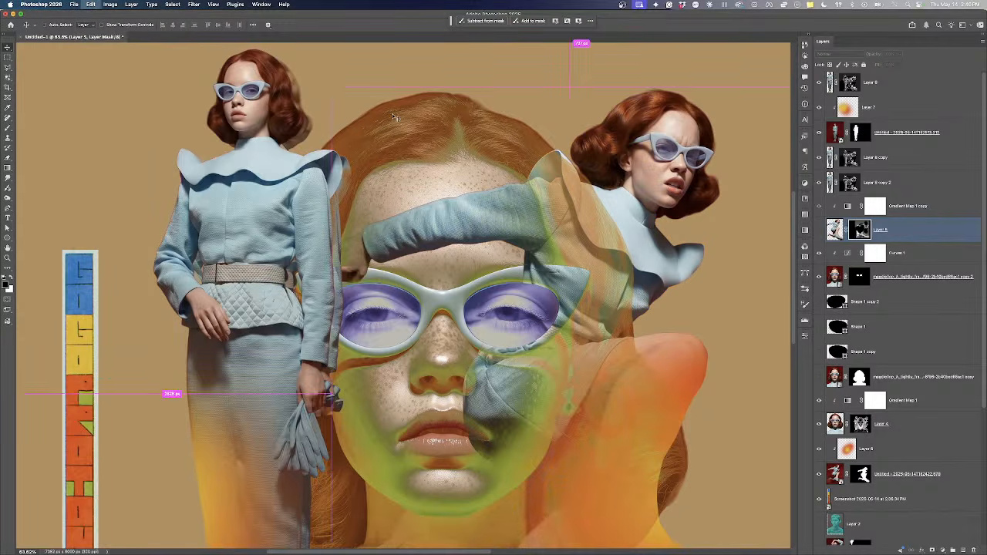
pyautogui.press('super+z')
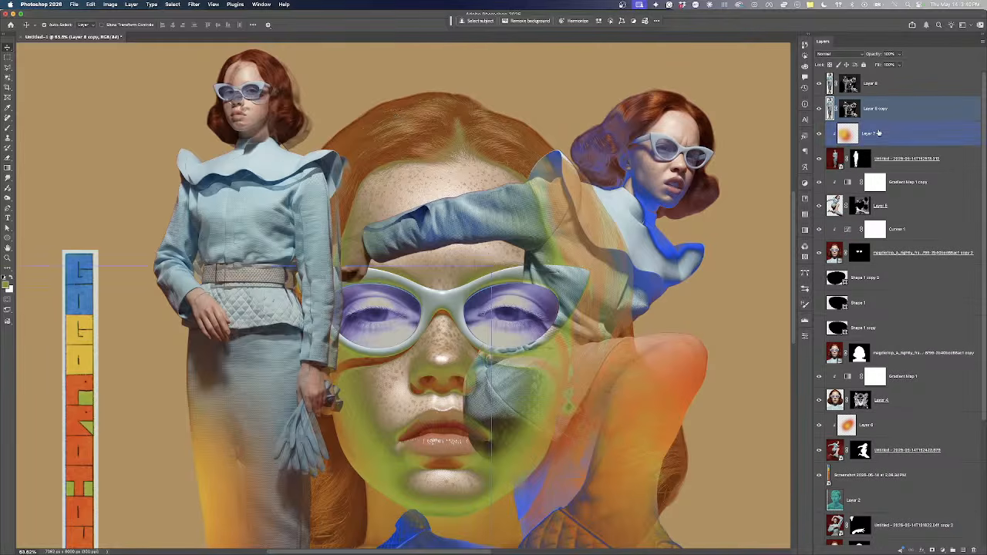
# Move Layer 8 copy beneath Layer 5 and add a second echo copy of the standing woman offset slightly to the right
pyautogui.moveTo(902, 108); pyautogui.dragTo(934, 216)
pyautogui.moveTo(312, 133); pyautogui.dragTo(319, 136)
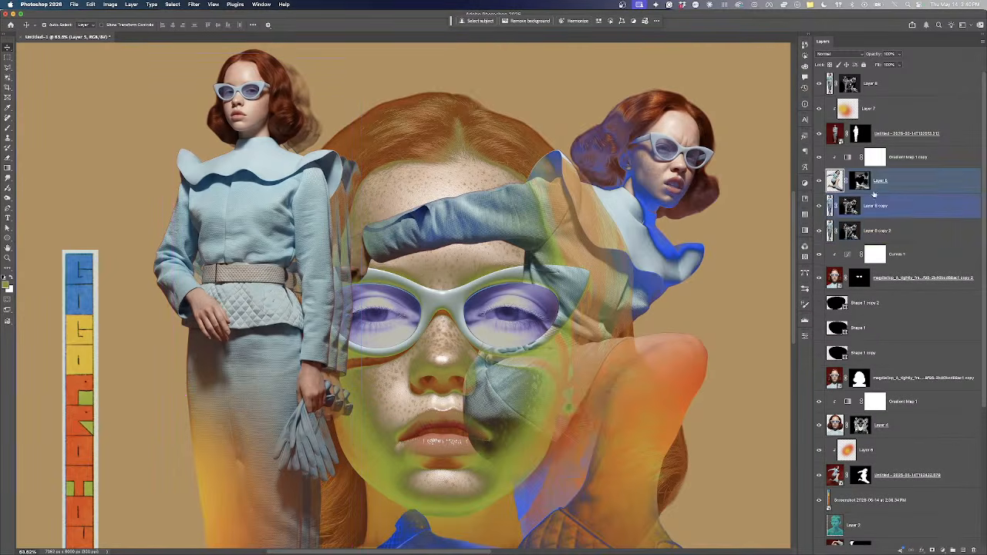
# Paint with black on Layer 5's mask to remove the dark blue patches from the crouching woman's raised sleeve
pyautogui.click(860, 180)
pyautogui.click(9, 130)
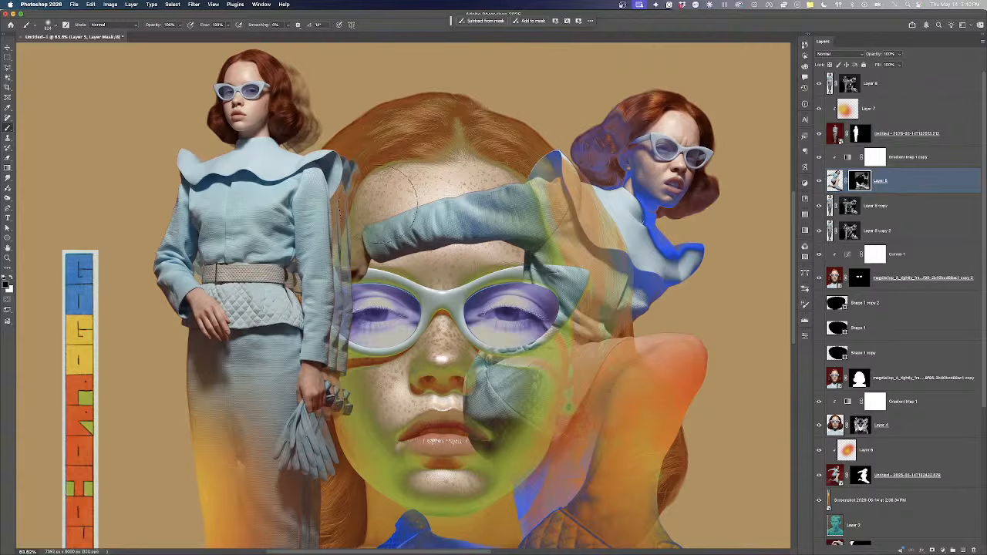
# Link Gradient Map 1 copy, Layer 5, Layer 6 and the crouching woman's photo layer
pyautogui.keyDown('shift'); pyautogui.click(924, 158); pyautogui.keyUp('shift')
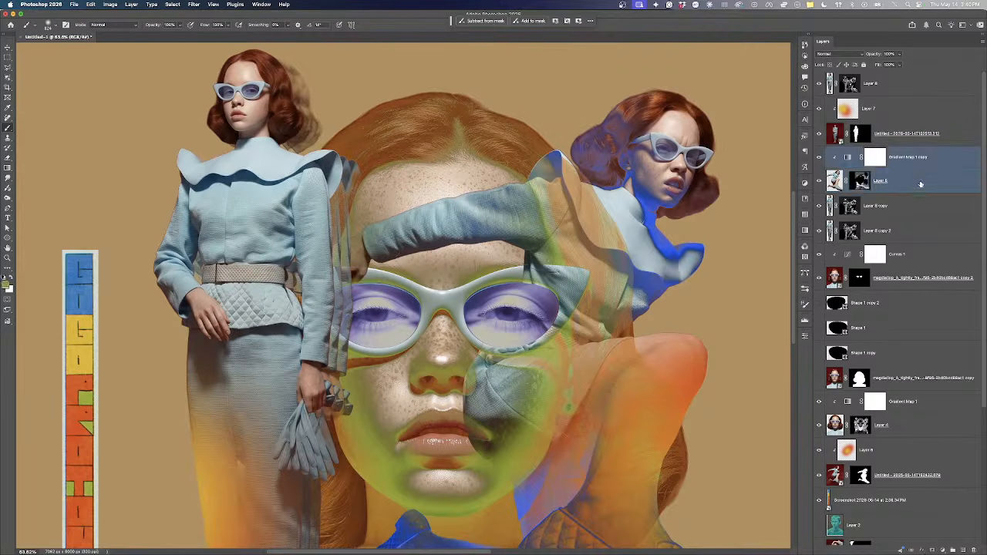
pyautogui.keyDown('super'); pyautogui.click(912, 475); pyautogui.keyUp('super')
pyautogui.keyDown('super'); pyautogui.click(864, 450); pyautogui.keyUp('super')
pyautogui.rightClick(856, 450)
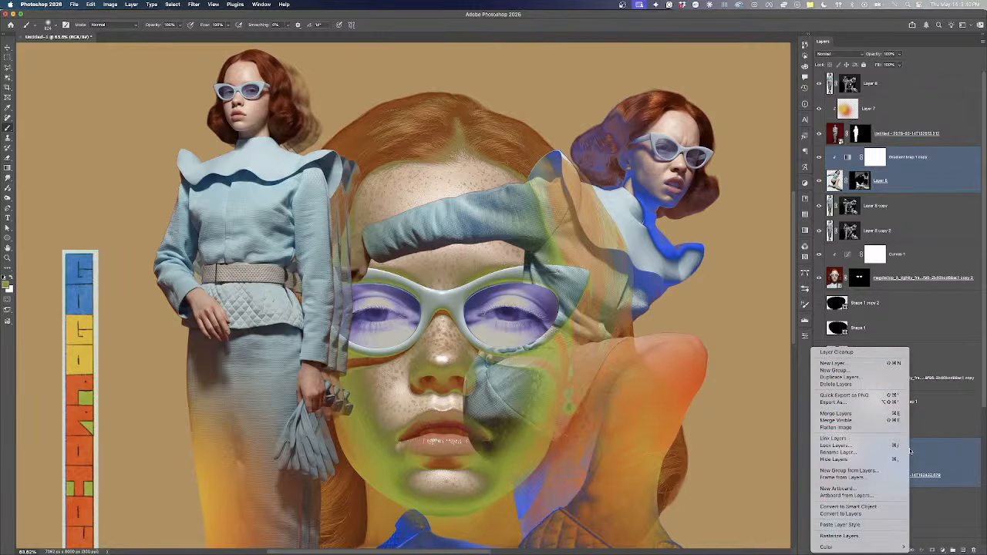
pyautogui.click(860, 439)
# Reposition the linked crouching woman slightly to the right of the large portrait
pyautogui.click(507, 206)
pyautogui.click(660, 264)
pyautogui.click(503, 199)
pyautogui.press('v')
pyautogui.moveTo(665, 255)
pyautogui.mouseDown()
pyautogui.moveTo(695, 236)
pyautogui.moveTo(654, 251)
pyautogui.moveTo(644, 235)
pyautogui.moveTo(646, 261)
pyautogui.mouseUp()
pyautogui.scroll(-5, 645, 260)
pyautogui.scroll(-2, 645, 259)
pyautogui.moveTo(629, 219); pyautogui.dragTo(628, 214)
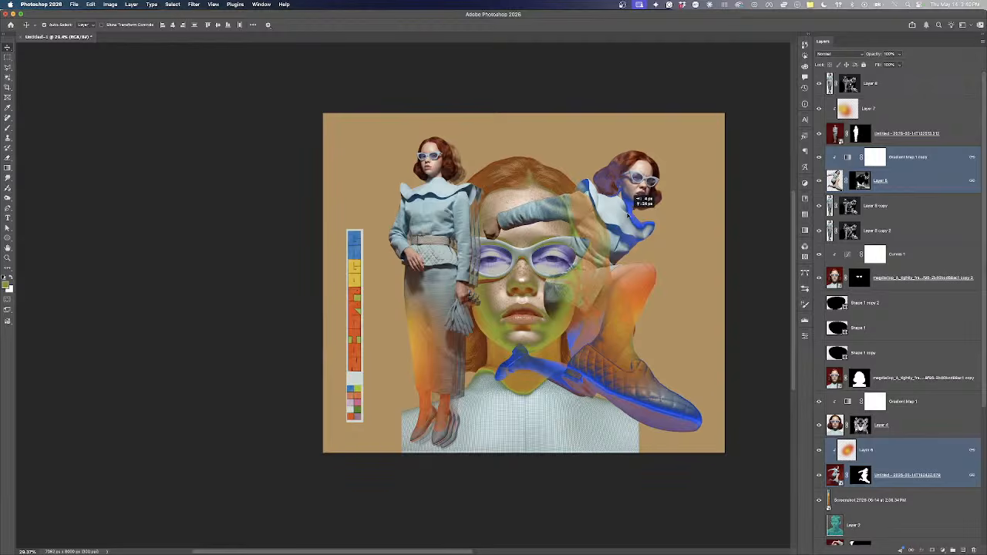
# Duplicate Layer 5 directly beneath the original
pyautogui.click(963, 185)
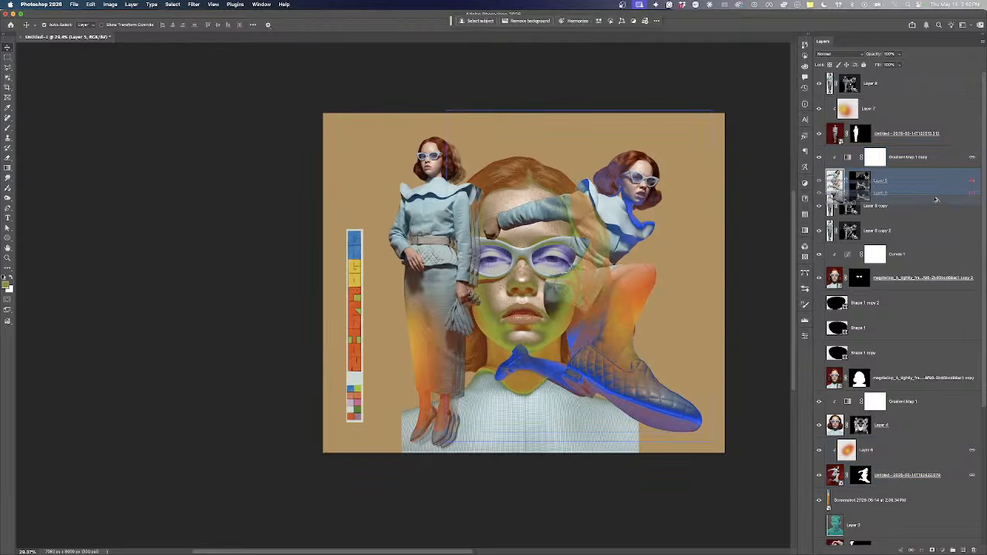
pyautogui.press('super+j')
# Try transforming Layer 5 copy while it is still linked, toggle its visibility, and undo the changes
pyautogui.scroll(2, 634, 274)
pyautogui.press('super+t')
pyautogui.moveTo(746, 290); pyautogui.dragTo(729, 294)
pyautogui.press('Return')
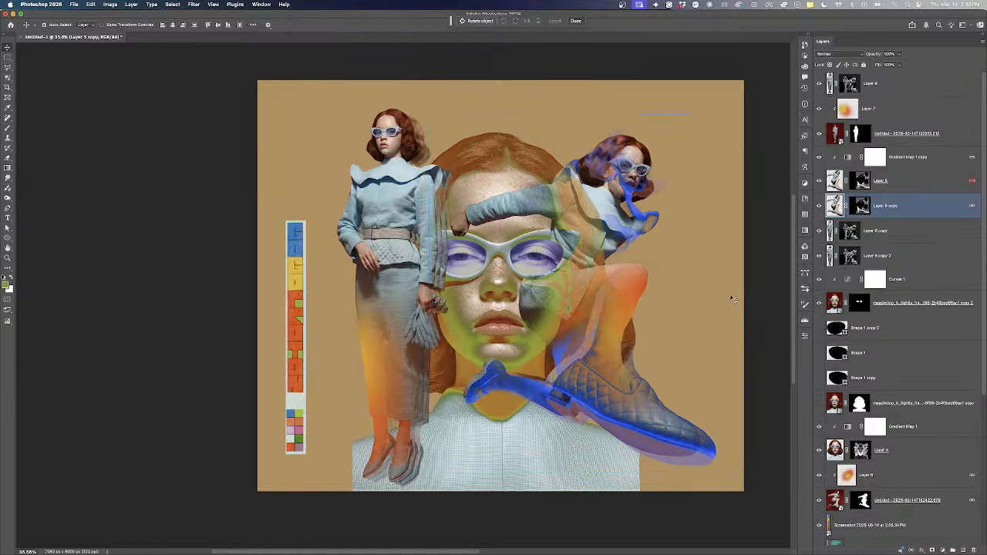
pyautogui.click(819, 206)
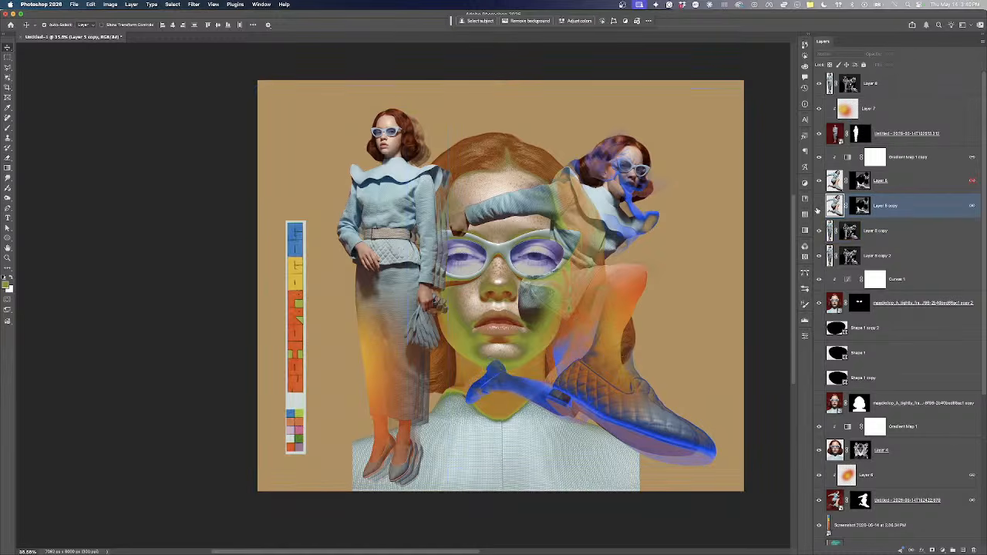
pyautogui.press('super+z')
pyautogui.press('super+z')
pyautogui.press('super+z')
pyautogui.press('super+z')
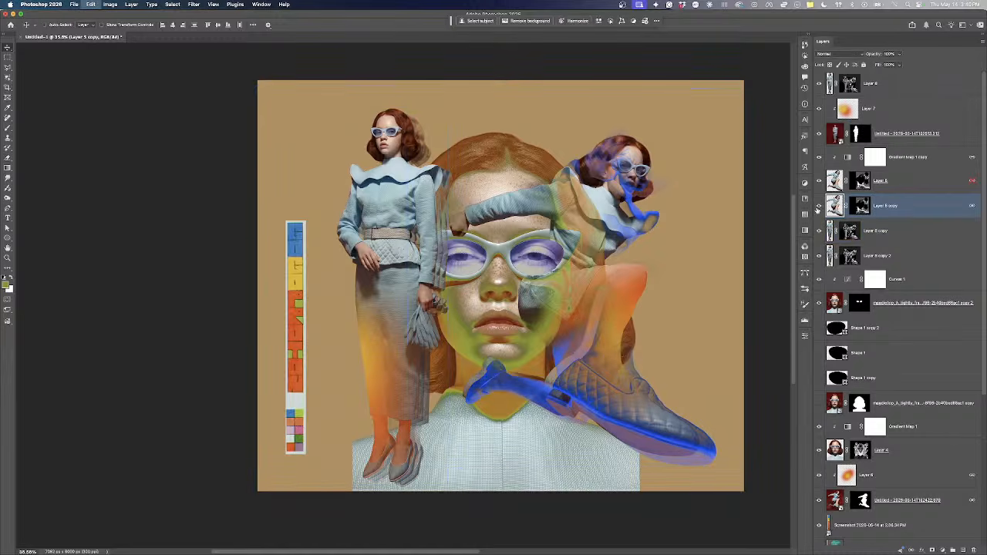
pyautogui.press('super+z')
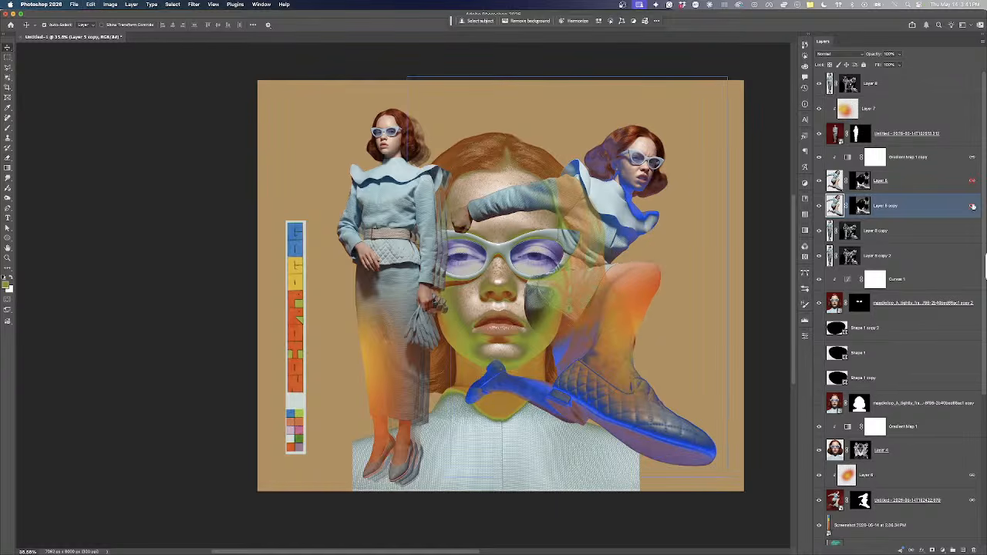
# Scale Layer 5 copy down slightly with its link disabled, and move it beneath the crouching woman's photo layer
pyautogui.press('super+t')
pyautogui.moveTo(715, 294); pyautogui.dragTo(704, 295)
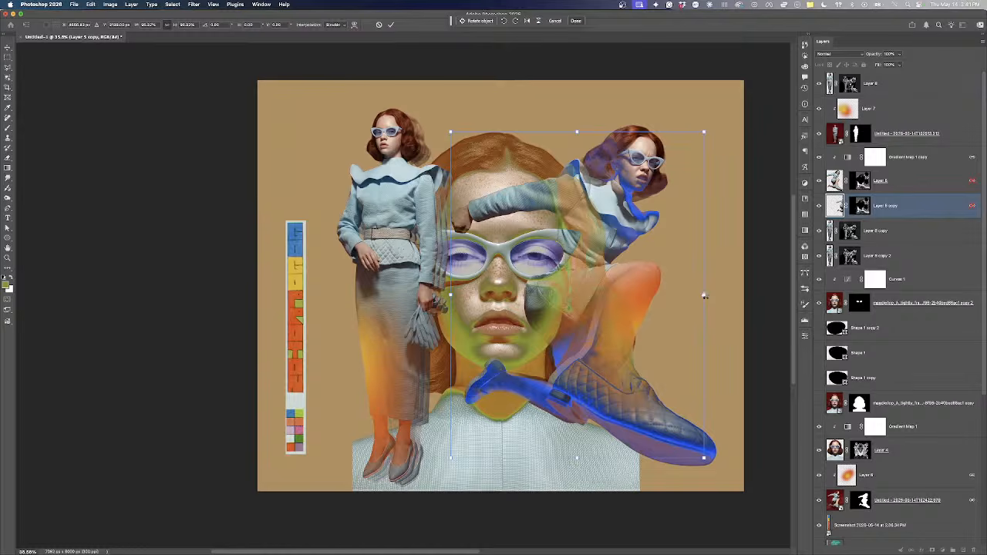
pyautogui.press('Return')
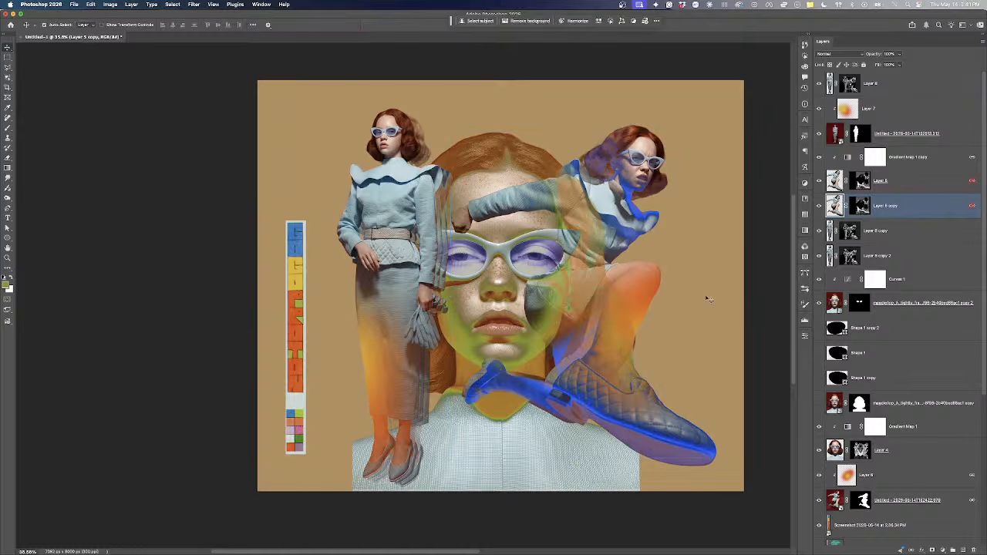
pyautogui.moveTo(910, 230); pyautogui.dragTo(879, 513)
pyautogui.scroll(1, 500, 234)
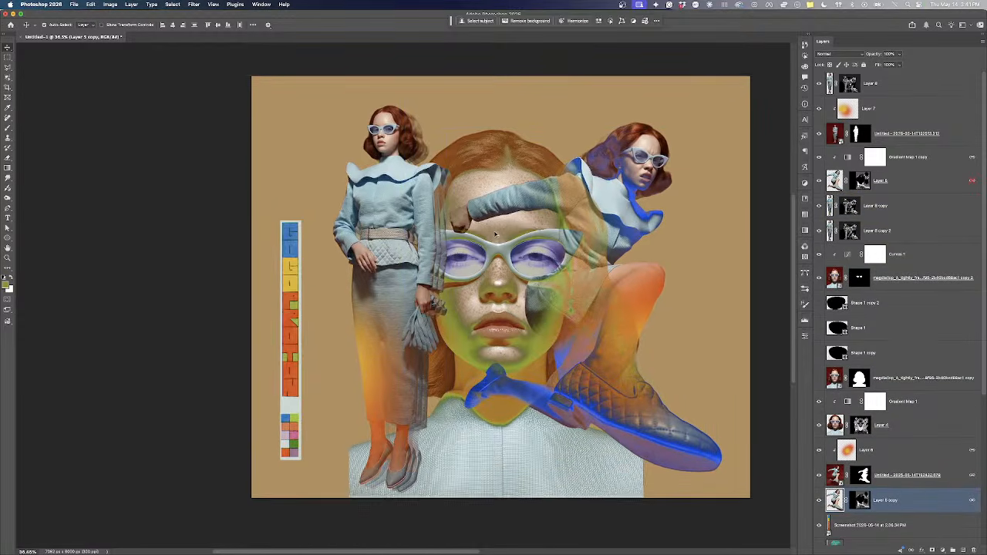
pyautogui.hscroll(1, 500, 234)
pyautogui.scroll(-2, 494, 235)
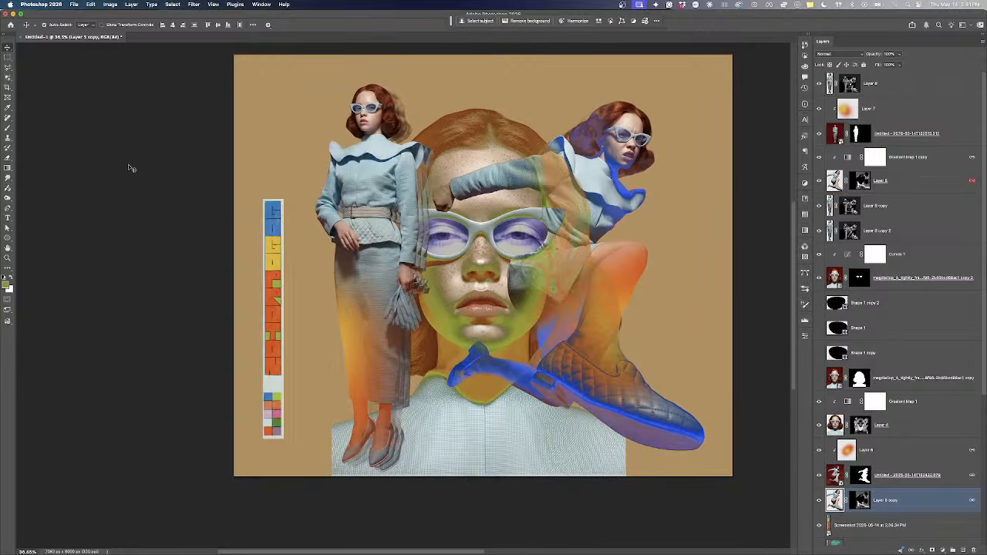
# Paint a soft green spot, sampled from the palette, over the forehead on a new layer and bring that layer to the front
pyautogui.click(6, 128)
pyautogui.scroll(5, 465, 147)
pyautogui.moveTo(468, 145); pyautogui.dragTo(481, 172)
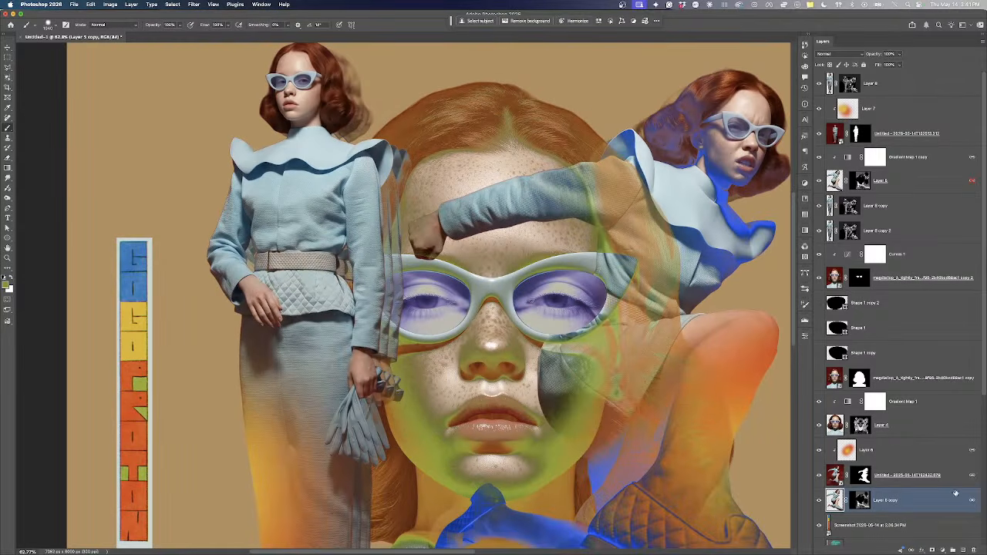
pyautogui.click(964, 550)
pyautogui.moveTo(652, 290); pyautogui.dragTo(627, 289)
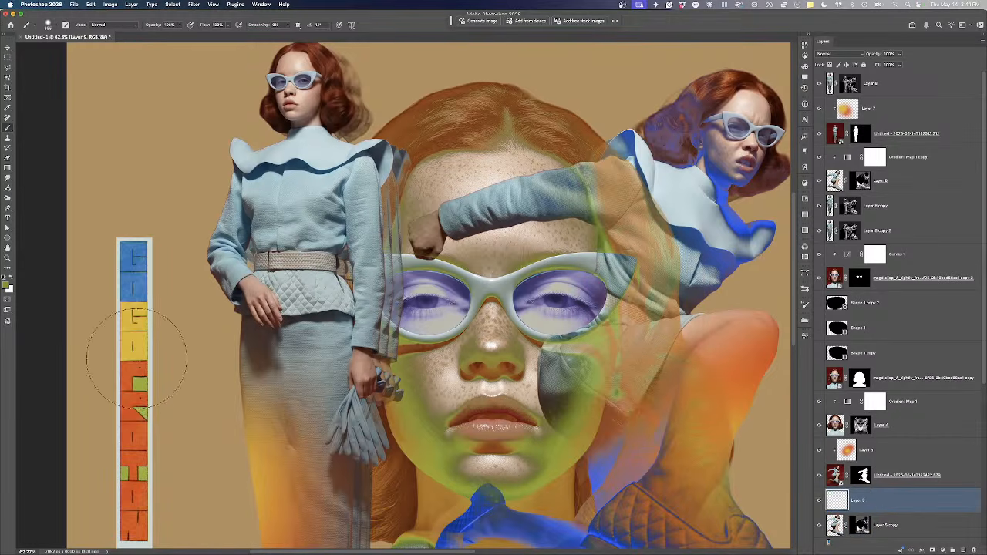
pyautogui.scroll(-1, 136, 359)
pyautogui.keyDown('alt'); pyautogui.click(142, 382); pyautogui.keyUp('alt')
pyautogui.moveTo(530, 193); pyautogui.dragTo(502, 196)
pyautogui.click(532, 165)
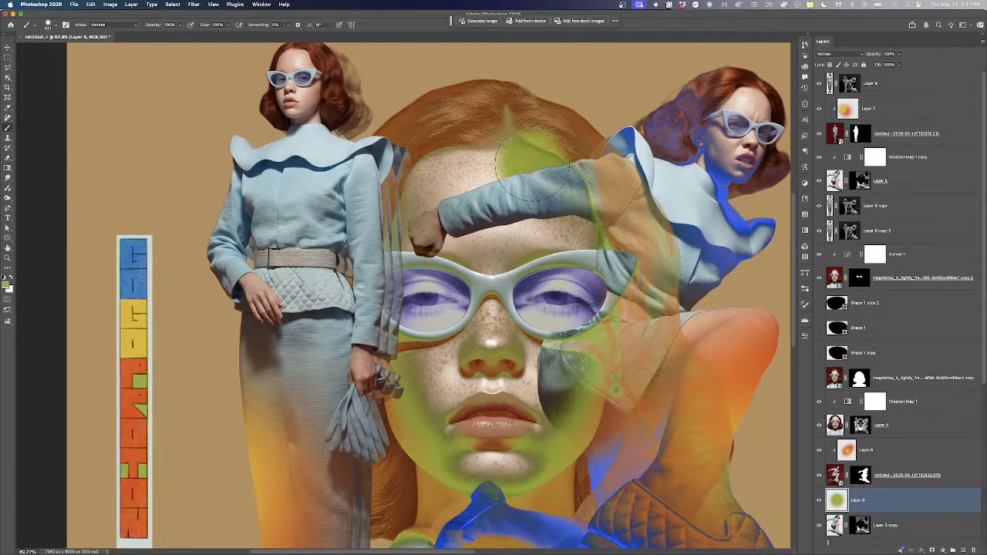
pyautogui.moveTo(532, 165); pyautogui.dragTo(525, 166)
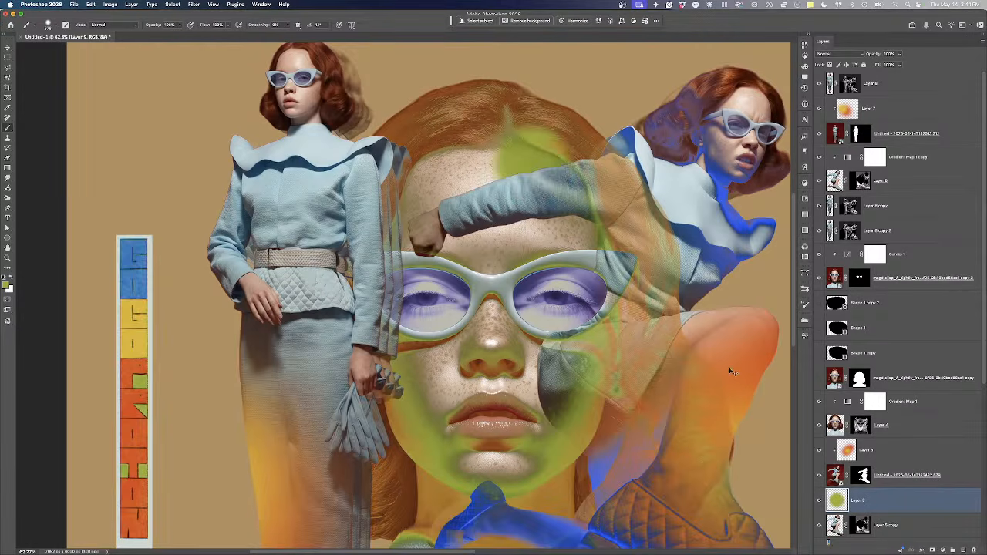
pyautogui.hotkey('ctrl', 'shift', ']')
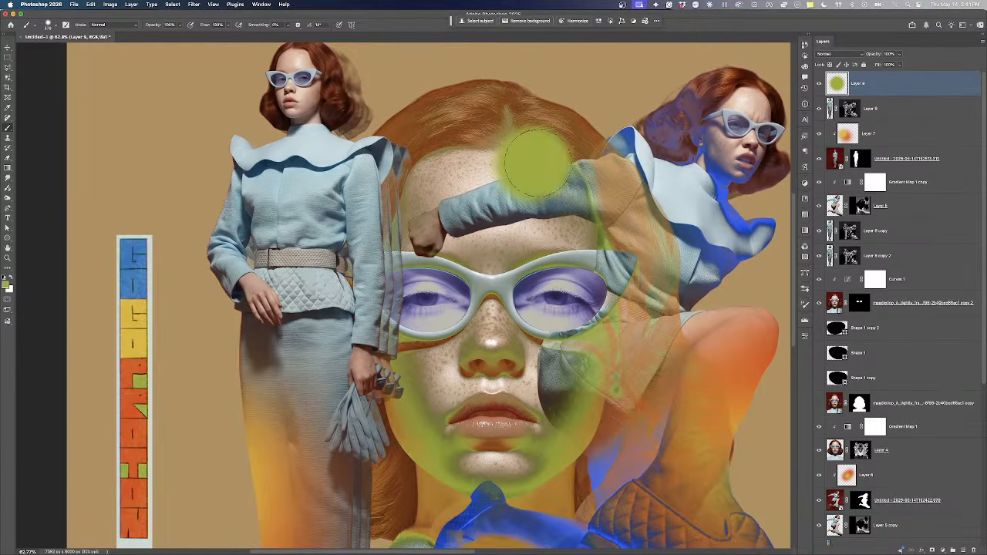
# Set the brush mode to Dissolve and paint over the green spot on the forehead to give it grainy edges
pyautogui.click(117, 24)
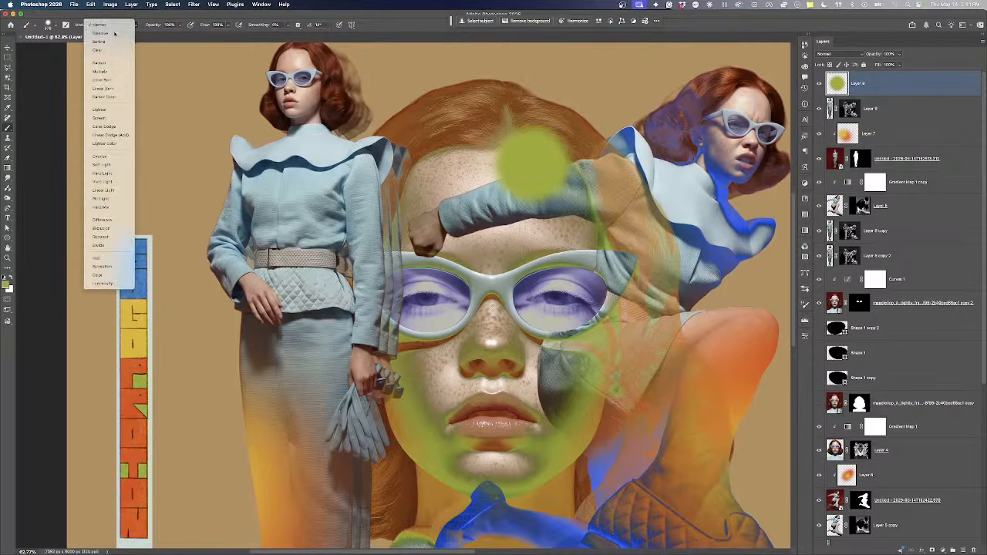
pyautogui.click(101, 33)
pyautogui.click(523, 156)
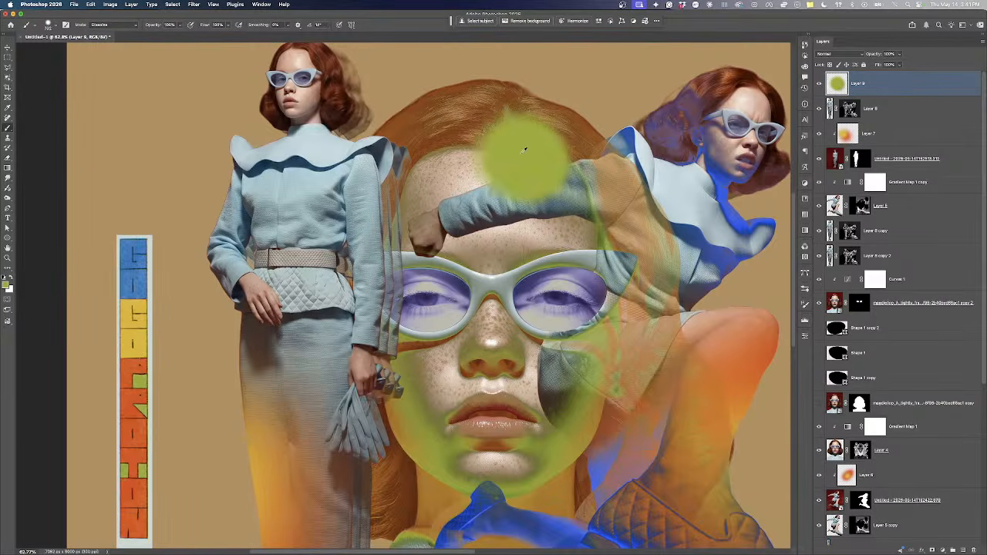
pyautogui.scroll(5, 524, 151)
pyautogui.scroll(-5, 523, 152)
pyautogui.click(523, 151)
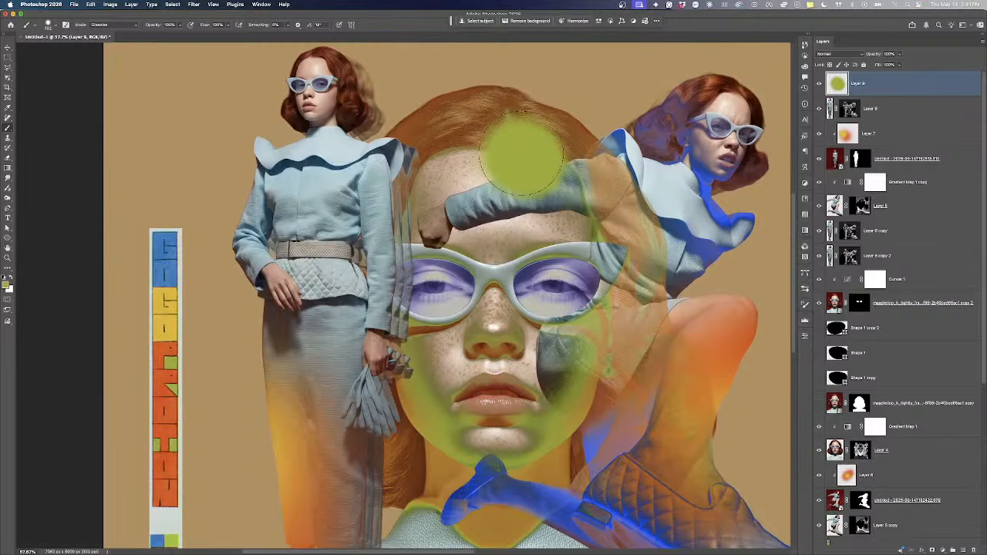
pyautogui.moveTo(520, 154); pyautogui.dragTo(523, 159)
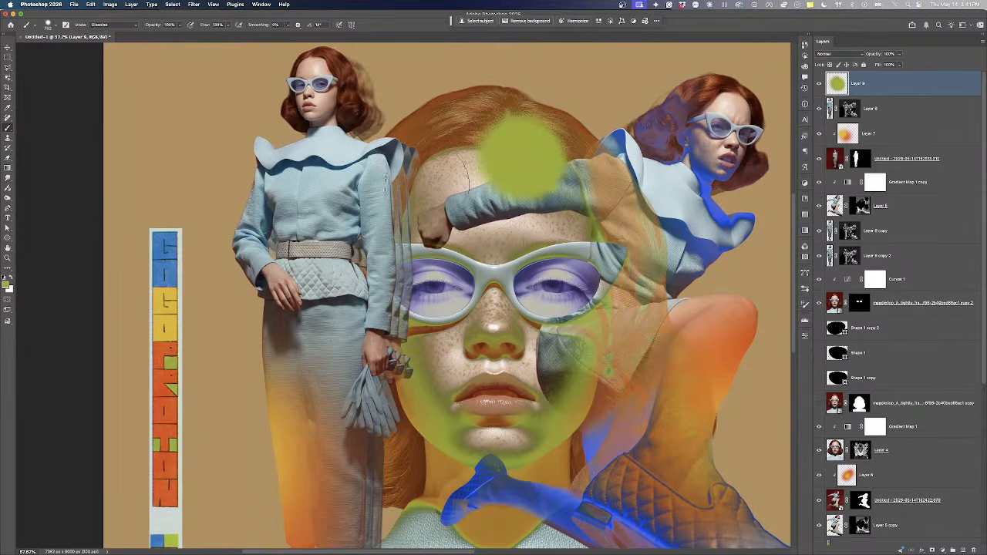
# Stretch and rotate the green spot into a long diagonal streak crossing the forehead and the standing woman's sleeve
pyautogui.moveTo(346, 341); pyautogui.dragTo(311, 342)
pyautogui.press('super+t')
pyautogui.moveTo(438, 74); pyautogui.dragTo(75, 86)
pyautogui.moveTo(354, 145); pyautogui.dragTo(357, 170)
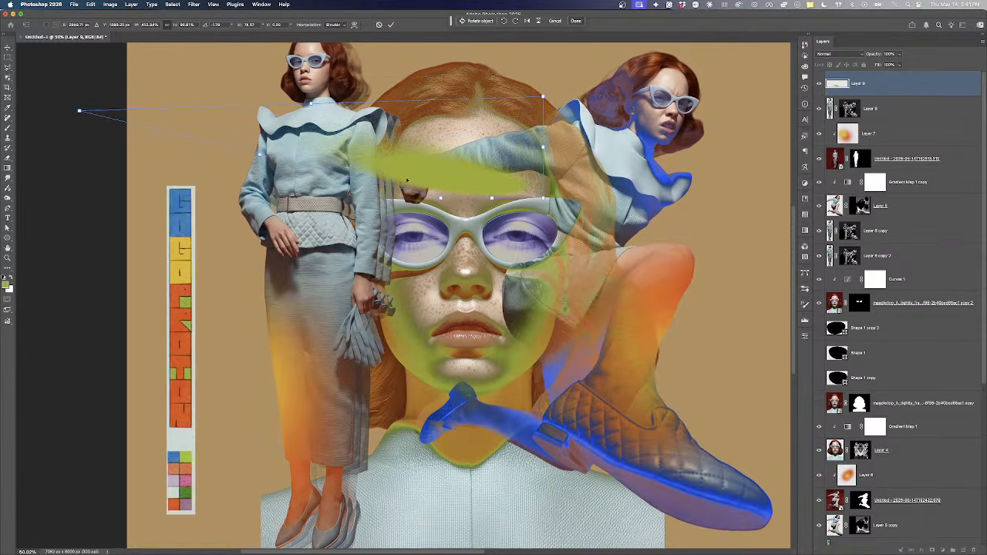
pyautogui.moveTo(544, 199); pyautogui.dragTo(555, 120)
pyautogui.moveTo(440, 198); pyautogui.dragTo(293, 321)
pyautogui.moveTo(425, 220)
pyautogui.mouseDown()
pyautogui.moveTo(410, 223)
pyautogui.moveTo(414, 213)
pyautogui.moveTo(406, 222)
pyautogui.mouseUp()
pyautogui.press('Return')
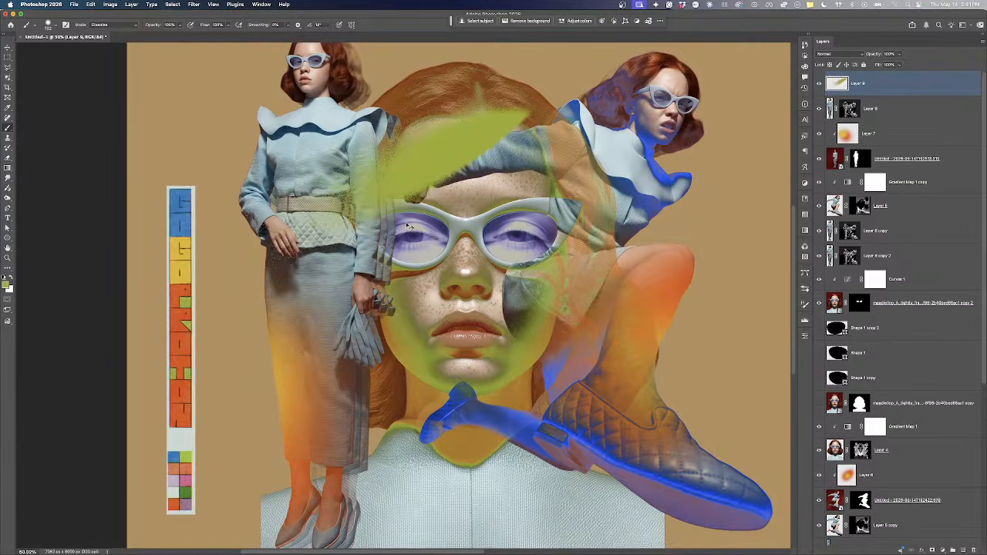
# Move the green streak down towards the standing woman's waist and place its layer beneath Layer 5 copy
pyautogui.press('super+i')
pyautogui.press('super+z')
pyautogui.press('v')
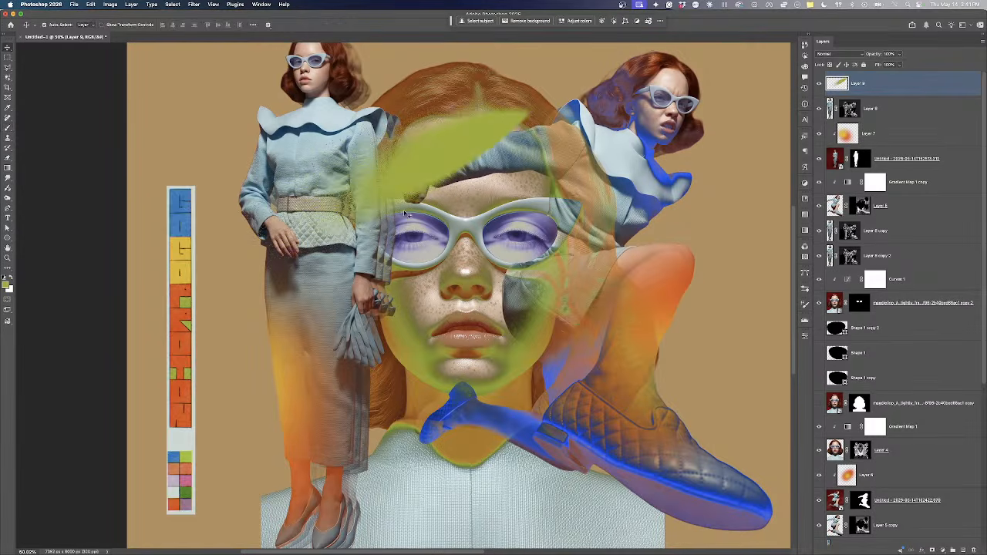
pyautogui.moveTo(444, 165); pyautogui.dragTo(390, 216)
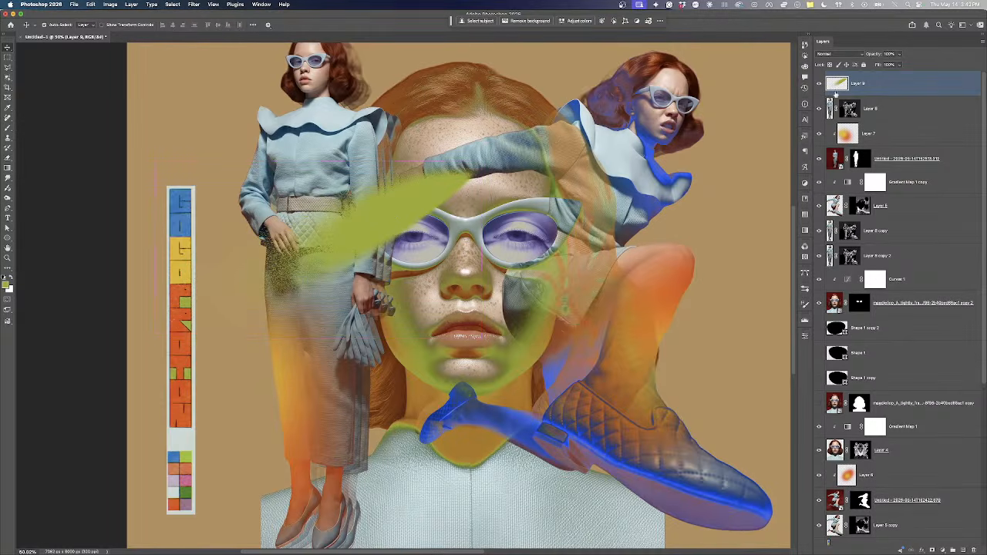
pyautogui.moveTo(937, 96); pyautogui.dragTo(929, 490)
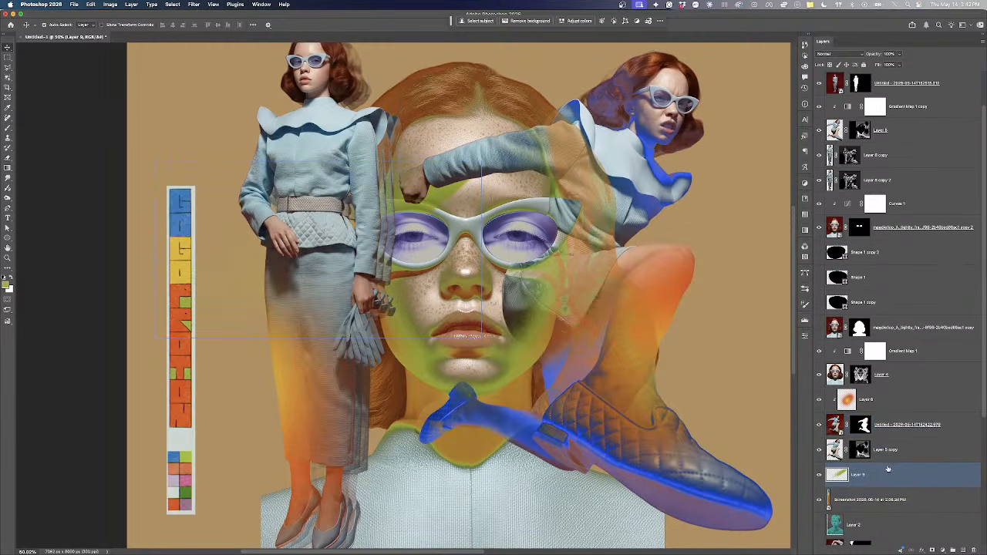
# Bring the green streak layer to the front and mask it with the leaning figure's outline, inverted so the figure stays uncovered
pyautogui.keyDown('super'); pyautogui.click(848, 432); pyautogui.keyUp('super')
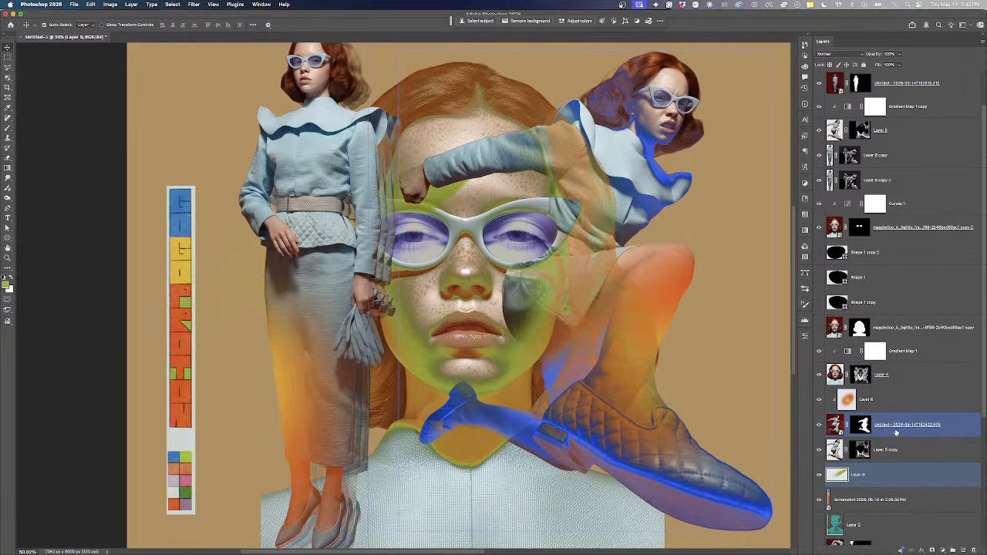
pyautogui.click(906, 467)
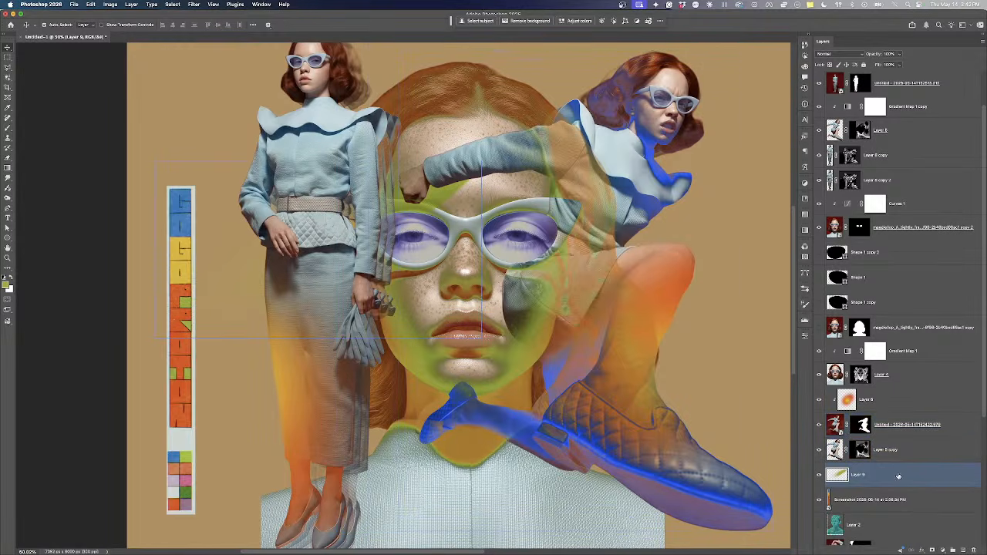
pyautogui.moveTo(893, 472)
pyautogui.mouseDown()
pyautogui.moveTo(887, 257)
pyautogui.moveTo(918, 102)
pyautogui.moveTo(901, 65)
pyautogui.moveTo(899, 76)
pyautogui.mouseUp()
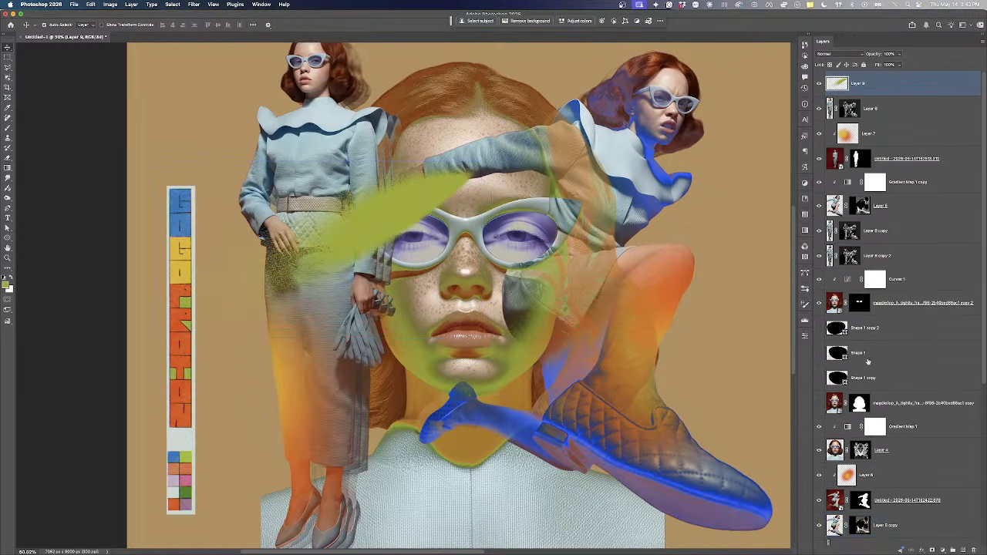
pyautogui.keyDown('super'); pyautogui.click(877, 202); pyautogui.keyUp('super')
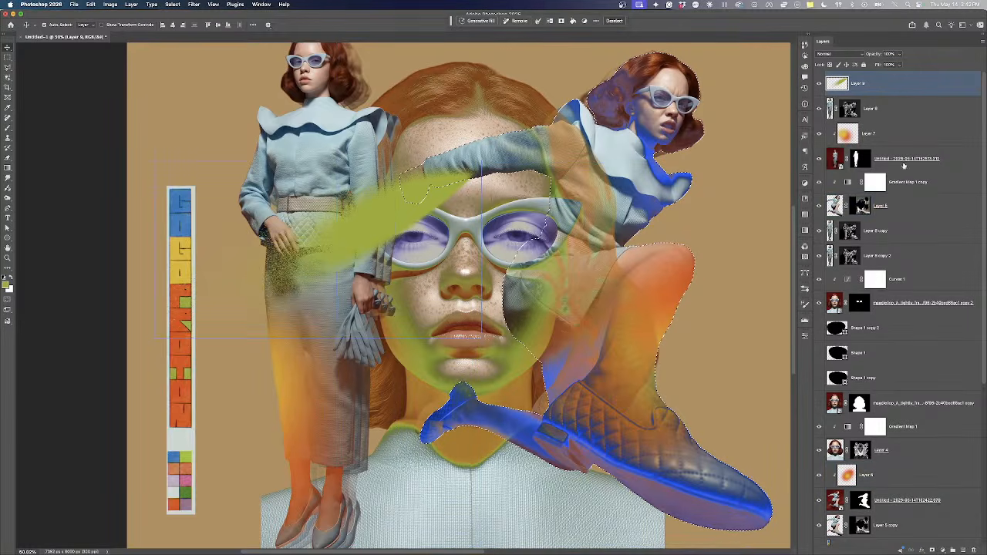
pyautogui.click(931, 550)
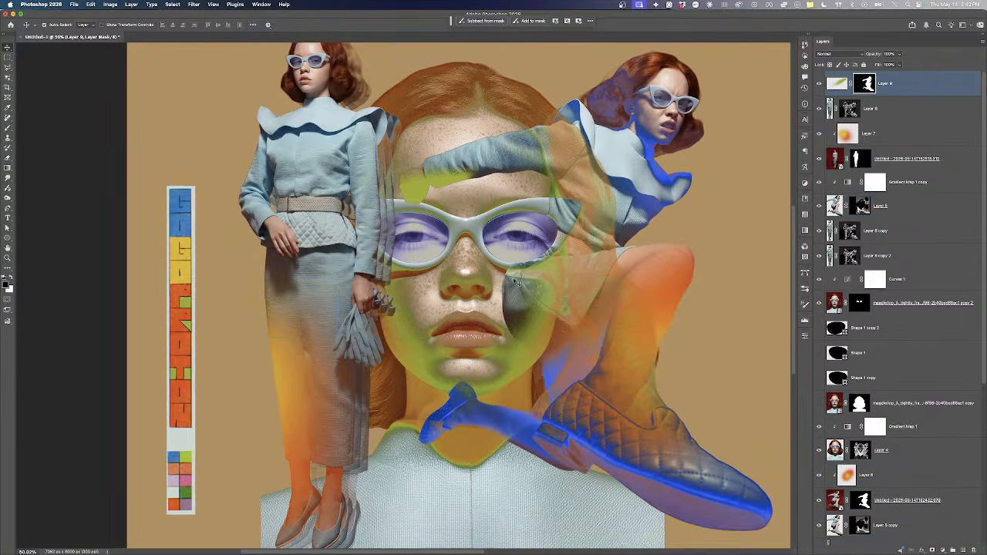
pyautogui.press('super+i')
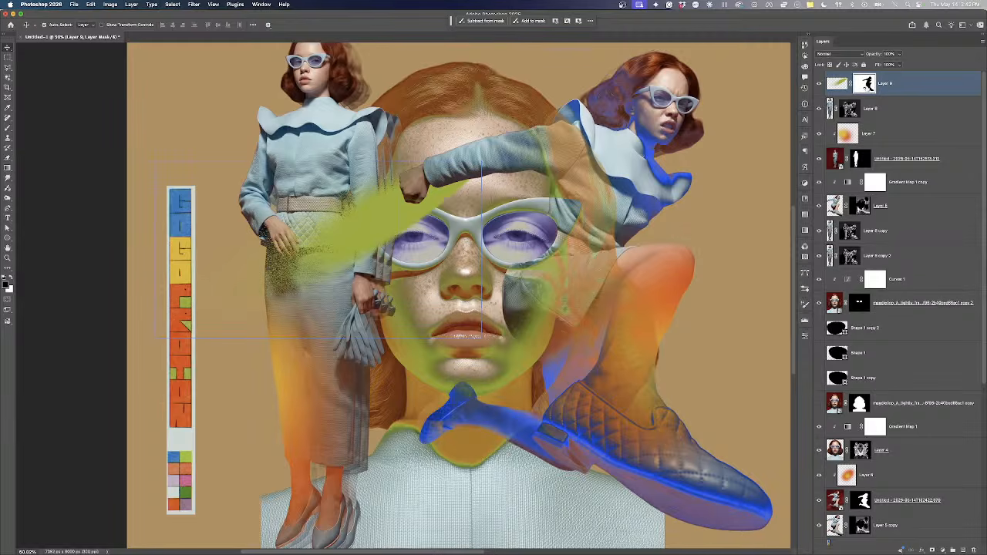
# Bring the large face's glasses layer and its Curves 1 adjustment to the front, above the green streak
pyautogui.click(407, 236)
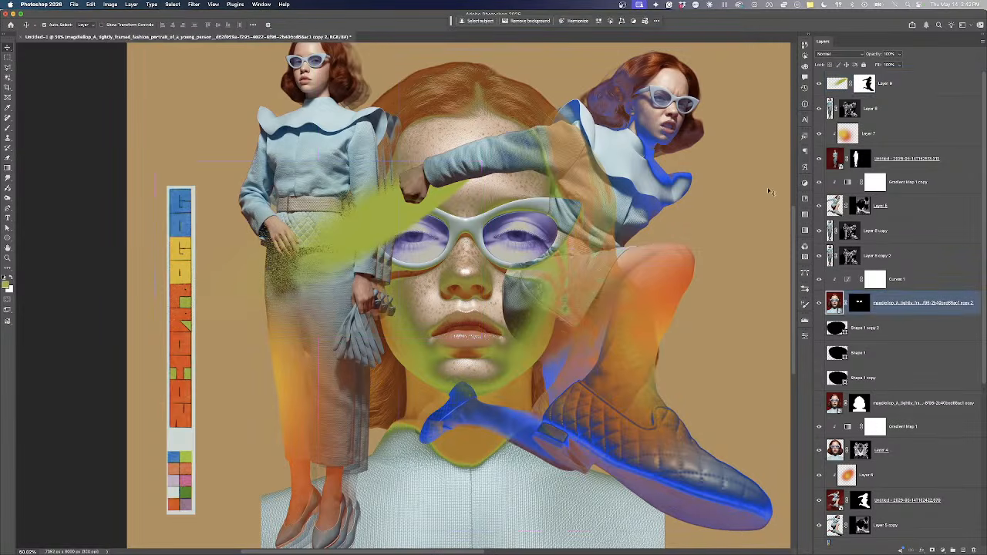
pyautogui.keyDown('shift'); pyautogui.click(914, 289); pyautogui.keyUp('shift')
pyautogui.press('super+shift+bracketright')
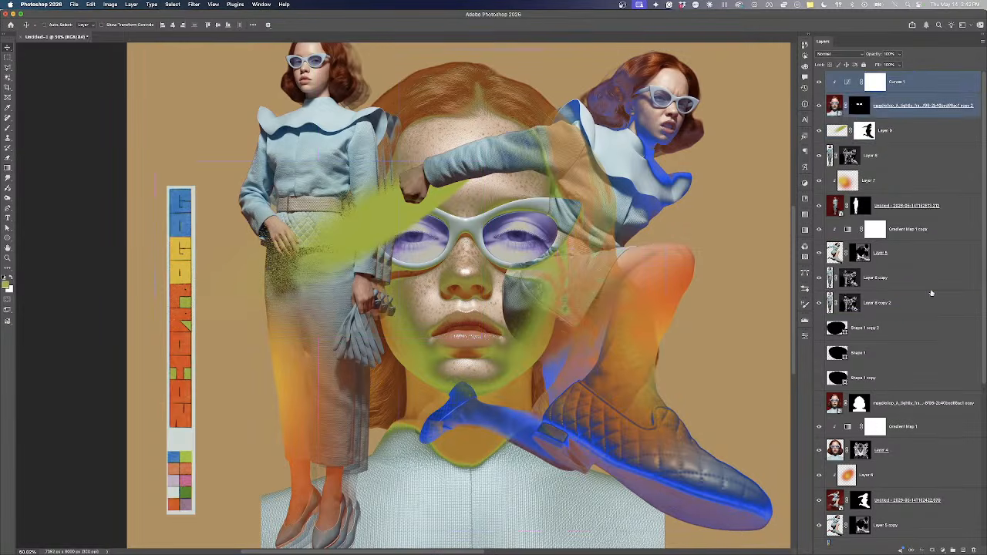
# Duplicate the green streak layer beneath the original and disable the copy's layer mask
pyautogui.click(371, 215)
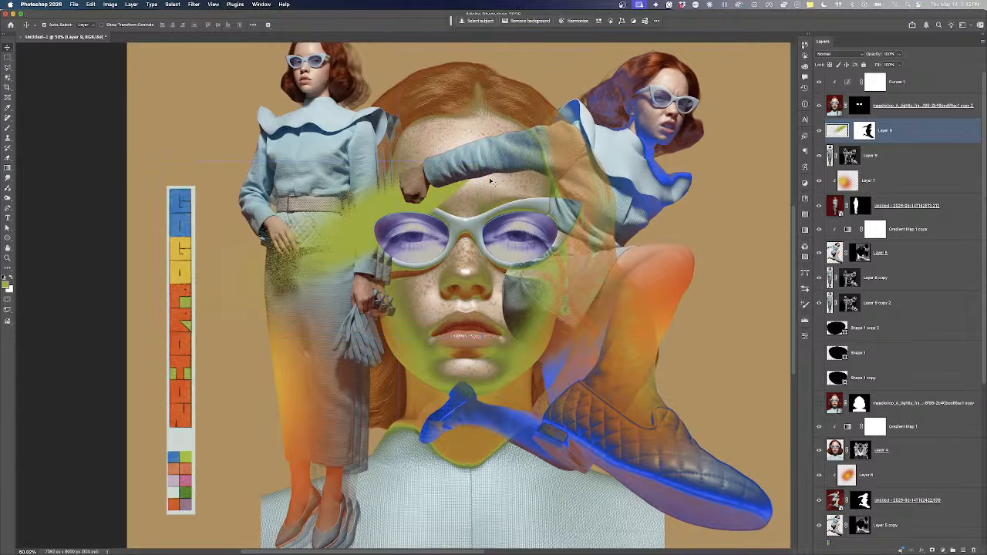
pyautogui.scroll(-2, 375, 219)
pyautogui.scroll(2, 364, 210)
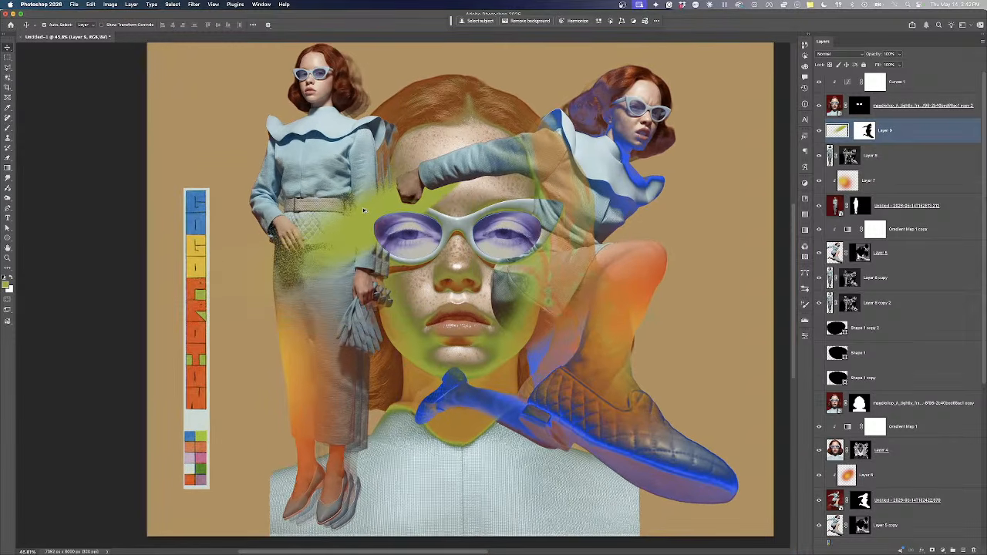
pyautogui.moveTo(357, 216); pyautogui.dragTo(363, 172)
pyautogui.press('super+z')
pyautogui.moveTo(910, 133)
pyautogui.mouseDown()
pyautogui.moveTo(913, 154)
pyautogui.moveTo(912, 145)
pyautogui.mouseUp()
pyautogui.keyDown('shift'); pyautogui.click(869, 158); pyautogui.keyUp('shift')
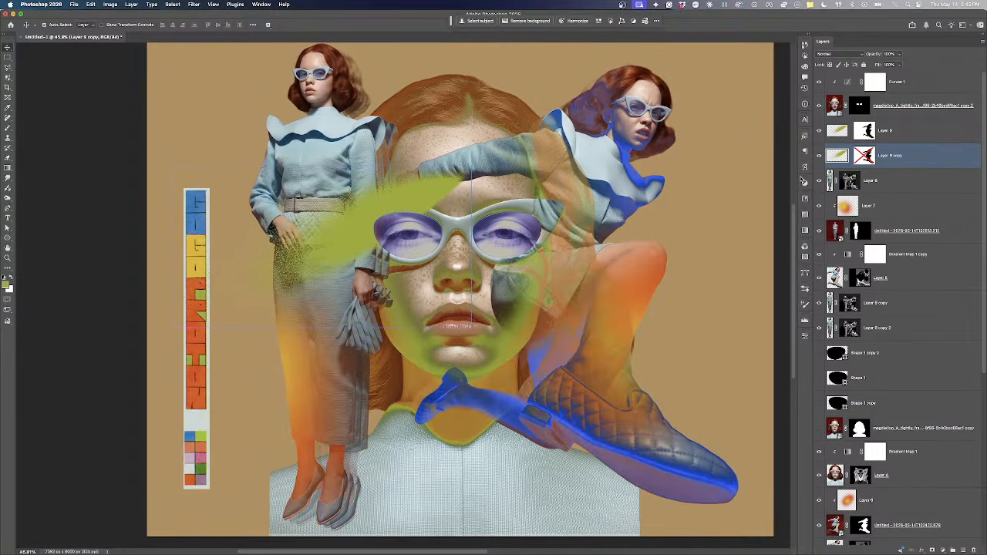
# Shrink and rotate the green streak copy and place it diagonally between the glasses and the standing woman's gloves
pyautogui.press('super+t')
pyautogui.moveTo(446, 190); pyautogui.dragTo(331, 270)
pyautogui.moveTo(297, 331); pyautogui.dragTo(381, 303)
pyautogui.press('Return')
pyautogui.scroll(1, 394, 300)
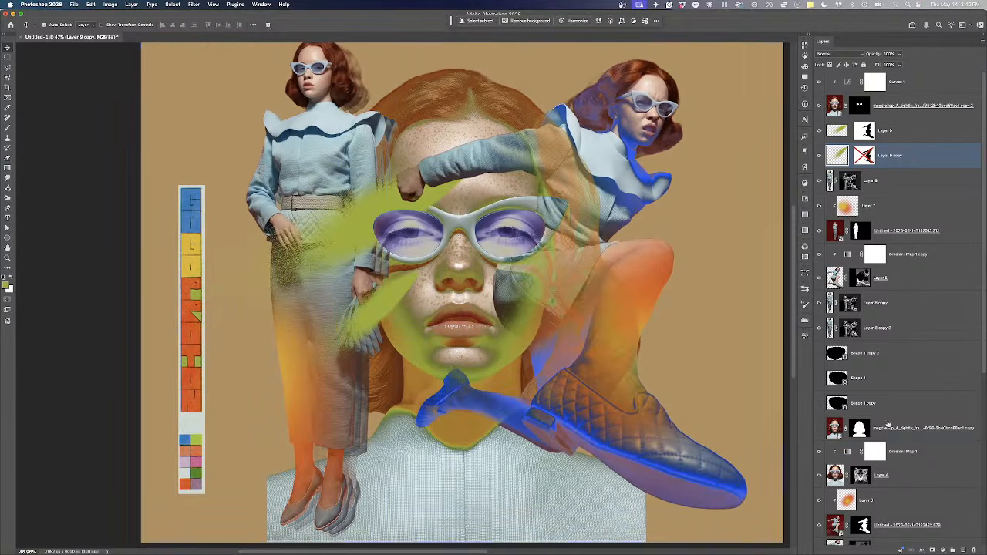
# Give the small streak copy a Color Overlay in the pink sampled from the palette strip
pyautogui.click(922, 549)
pyautogui.click(933, 524)
pyautogui.click(825, 317)
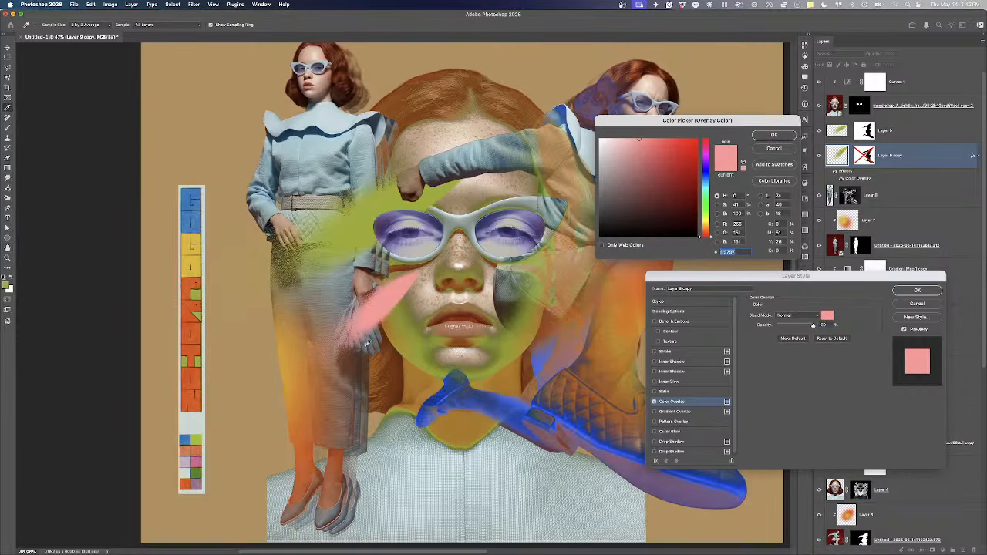
pyautogui.click(197, 462)
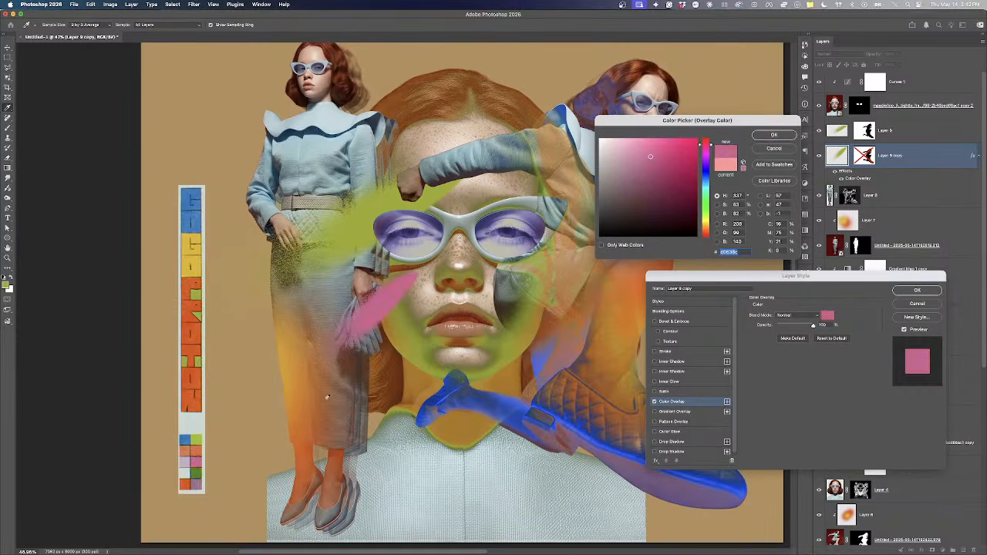
pyautogui.click(776, 135)
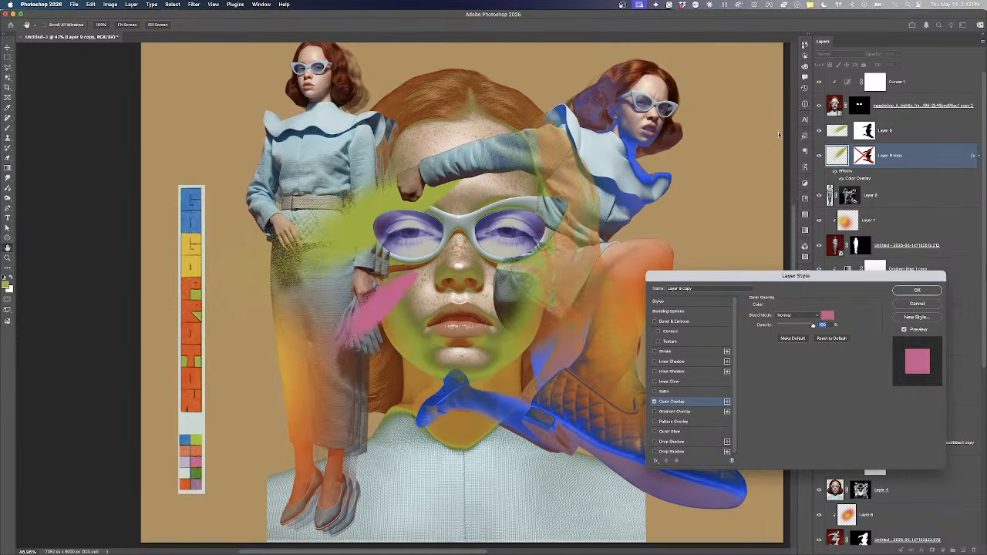
pyautogui.click(927, 292)
# Apply the same pink Color Overlay to the large original streak
pyautogui.click(900, 131)
pyautogui.click(922, 551)
pyautogui.click(937, 521)
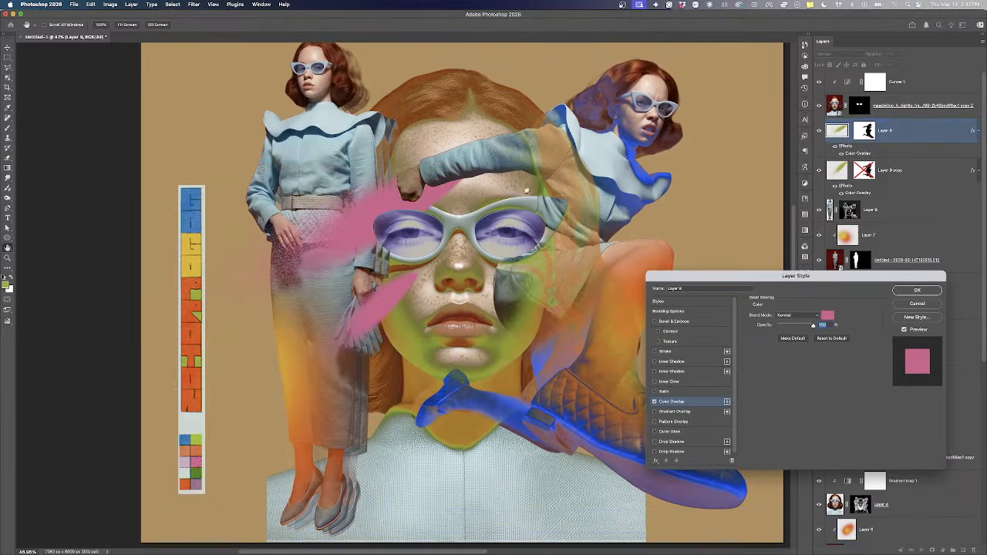
pyautogui.click(914, 291)
# Shift the large pink streak slightly down and the small pink streak up against the glasses
pyautogui.press('v')
pyautogui.moveTo(373, 195); pyautogui.dragTo(370, 223)
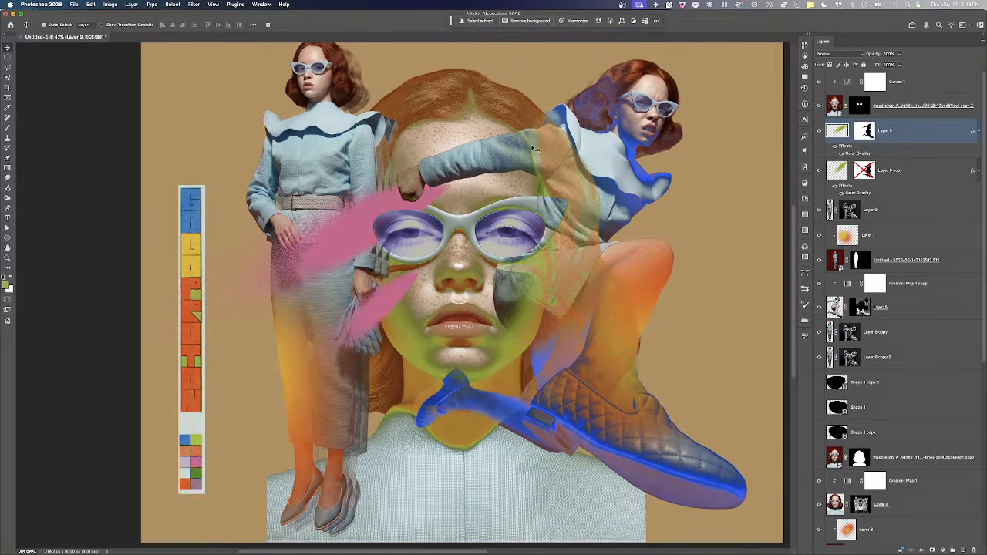
pyautogui.moveTo(409, 299); pyautogui.dragTo(406, 279)
pyautogui.scroll(-2, 321, 284)
pyautogui.scroll(5, 352, 231)
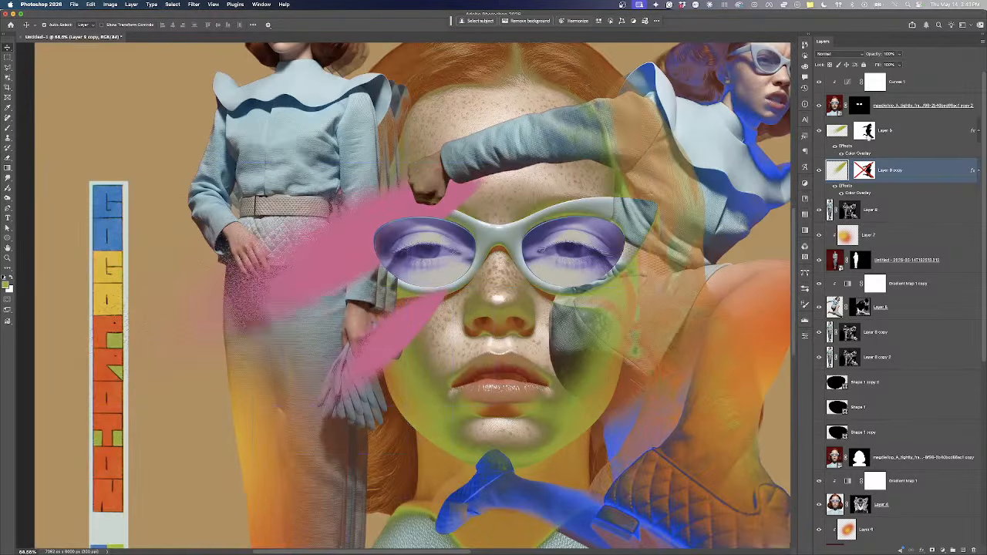
# Unlink the large pink streak from its mask, then transform and reposition it across the standing woman's waist
pyautogui.keyDown('shift'); pyautogui.click(849, 131); pyautogui.keyUp('shift')
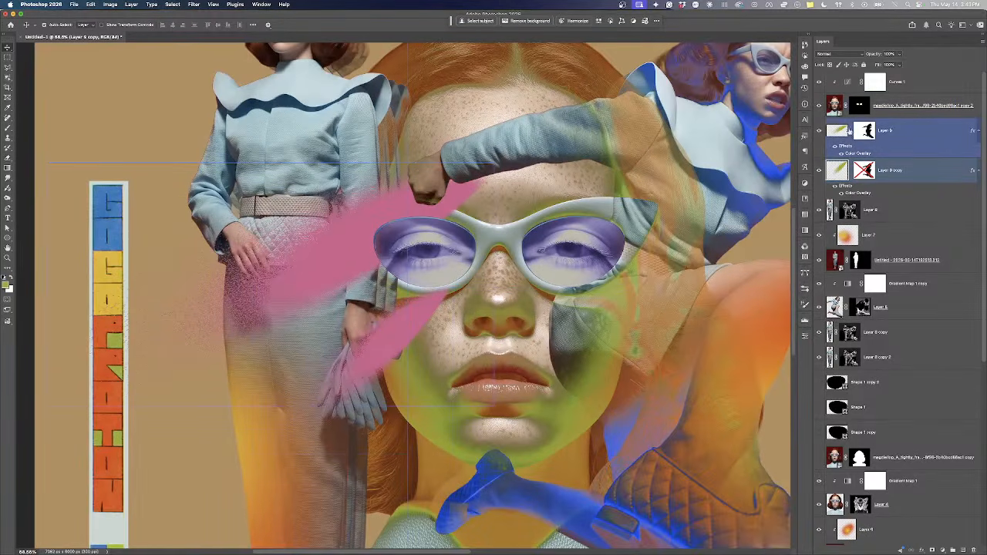
pyautogui.click(851, 132)
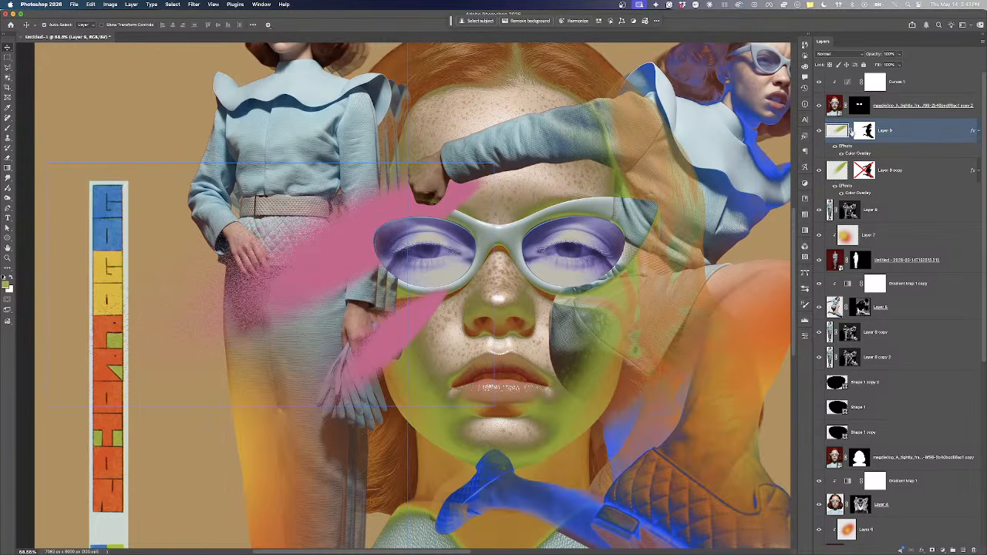
pyautogui.moveTo(410, 208); pyautogui.dragTo(343, 211)
pyautogui.moveTo(398, 165); pyautogui.dragTo(363, 228)
pyautogui.press('super+t')
pyautogui.moveTo(68, 340); pyautogui.dragTo(287, 241)
pyautogui.moveTo(338, 118)
pyautogui.mouseDown()
pyautogui.moveTo(392, 124)
pyautogui.moveTo(355, 117)
pyautogui.mouseUp()
pyautogui.moveTo(346, 190); pyautogui.dragTo(334, 218)
pyautogui.press('Return')
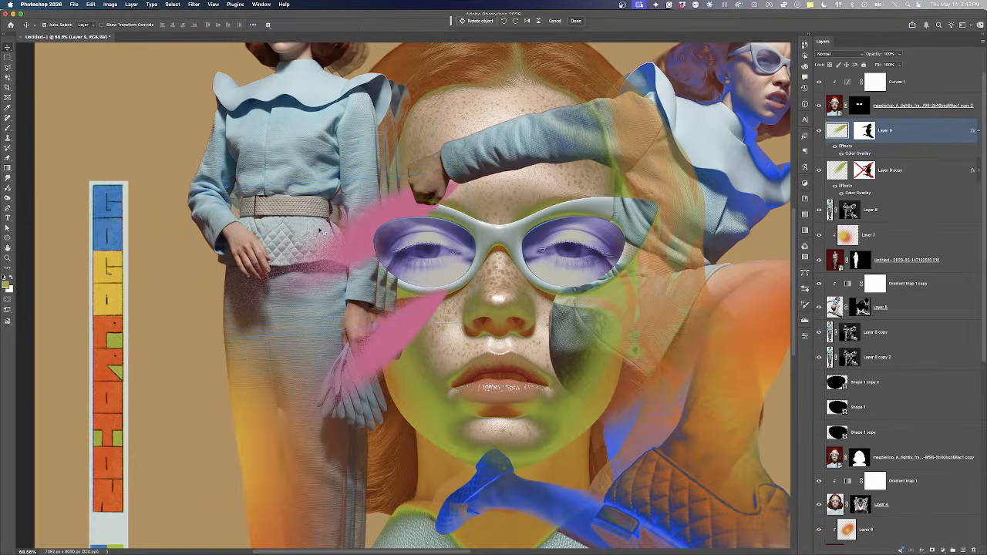
# Duplicate the small pink streak, then shrink and rotate the copy and place it over the standing woman's sleeve near the fist
pyautogui.scroll(-2, 434, 307)
pyautogui.moveTo(409, 312)
pyautogui.mouseDown()
pyautogui.moveTo(402, 340)
pyautogui.moveTo(417, 323)
pyautogui.moveTo(358, 300)
pyautogui.moveTo(375, 291)
pyautogui.mouseUp()
pyautogui.press('super+z')
pyautogui.scroll(-3, 374, 291)
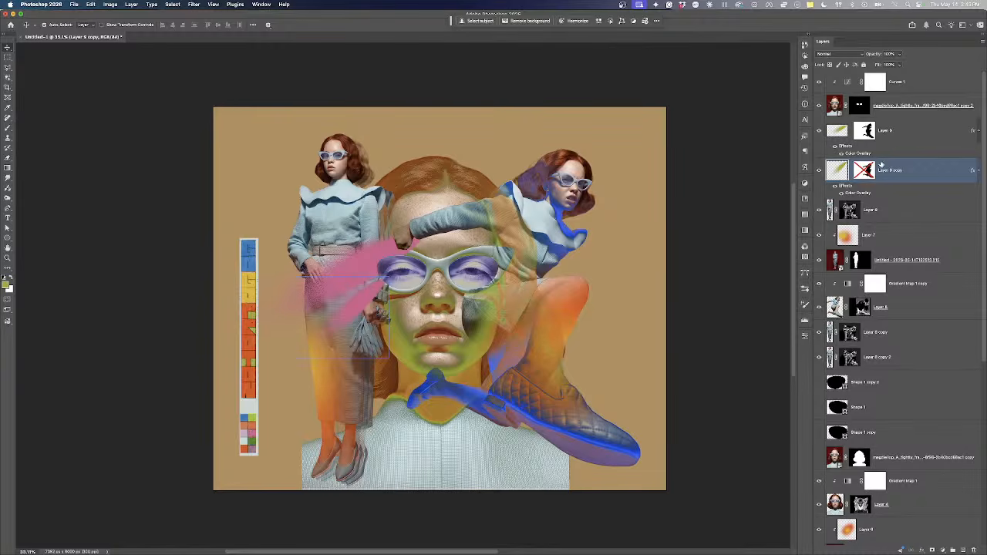
pyautogui.press('super+j')
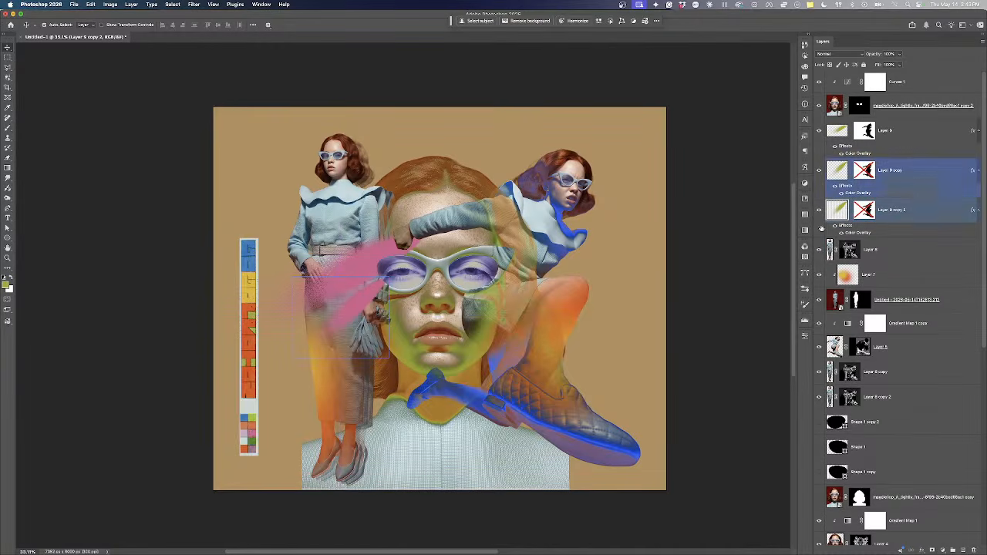
pyautogui.press('super+t')
pyautogui.moveTo(407, 203); pyautogui.dragTo(488, 320)
pyautogui.moveTo(362, 312); pyautogui.dragTo(366, 207)
pyautogui.moveTo(331, 274); pyautogui.dragTo(371, 227)
pyautogui.press('Return')
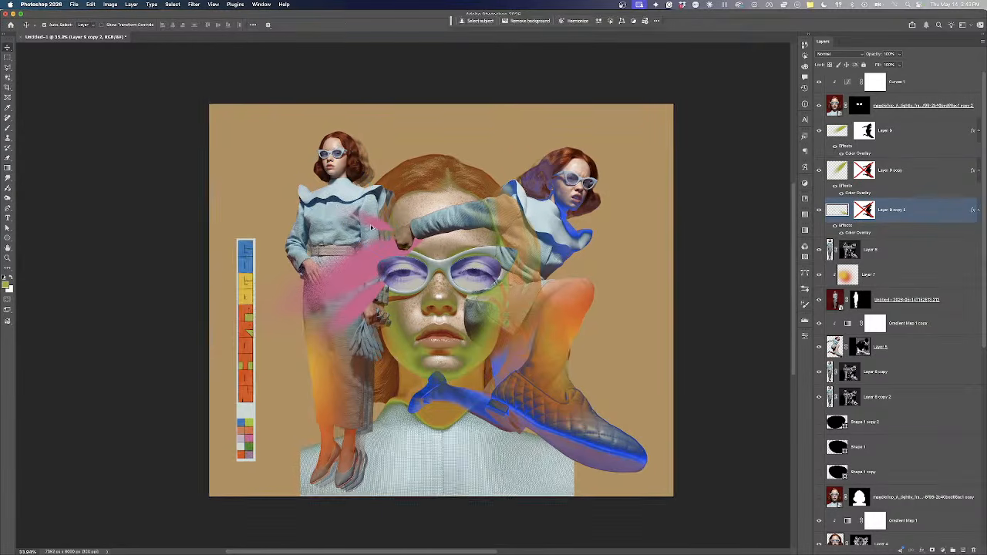
# Enable the newest small streak's layer mask and move the streak so that it meets the fist
pyautogui.scroll(4, 371, 227)
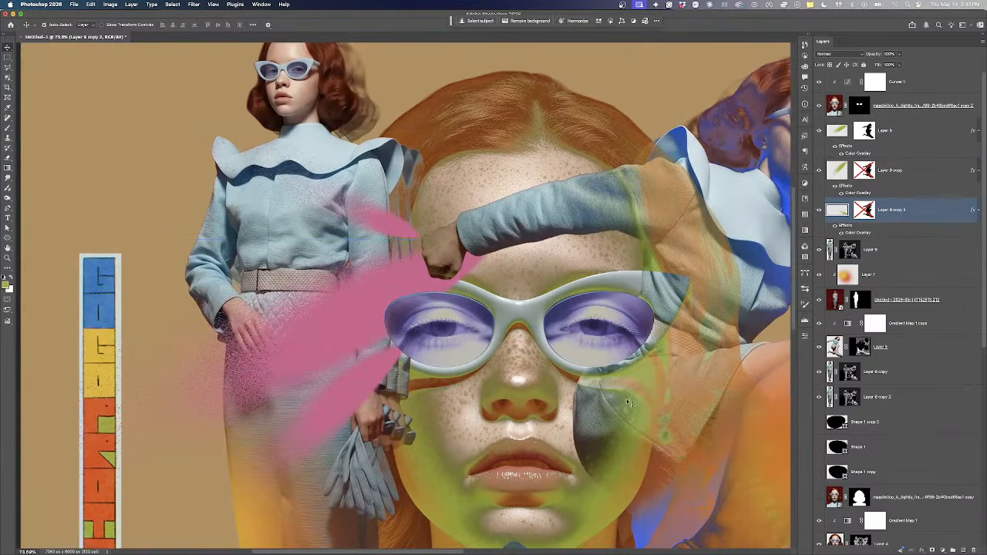
pyautogui.scroll(-3, 701, 425)
pyautogui.scroll(-1, 376, 296)
pyautogui.click(334, 247)
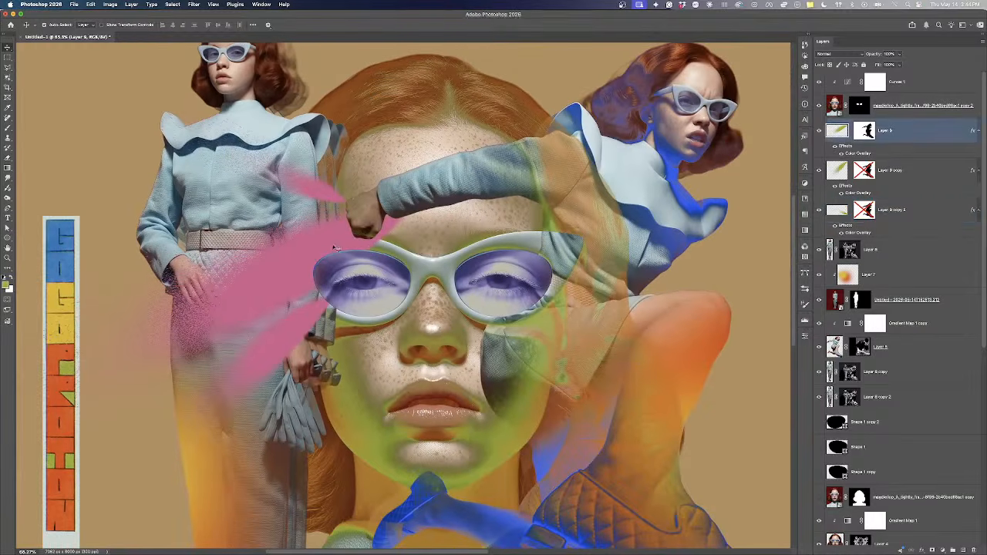
pyautogui.moveTo(322, 193); pyautogui.dragTo(332, 202)
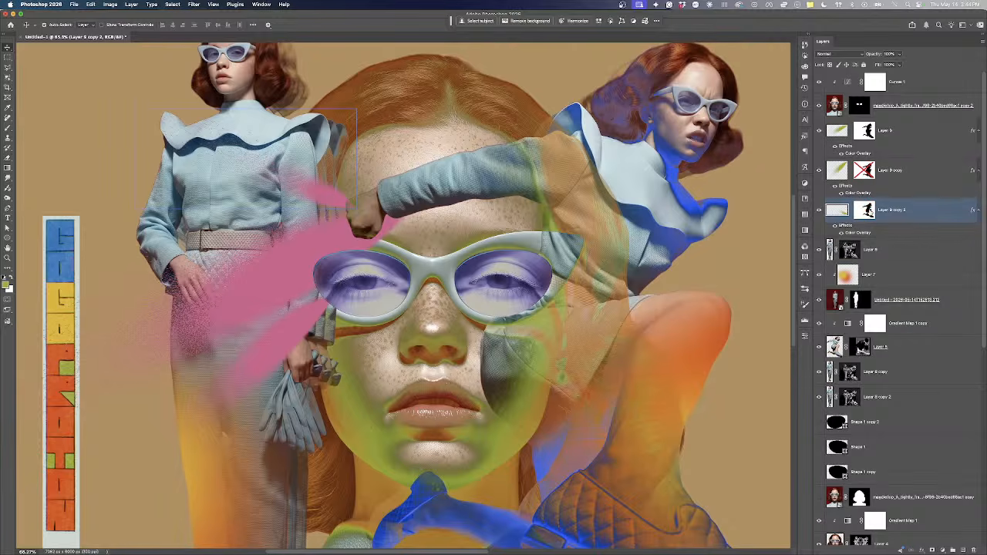
# Change the Color Overlay of the streak beside the fist to the orange sampled from the palette strip
pyautogui.click(910, 549)
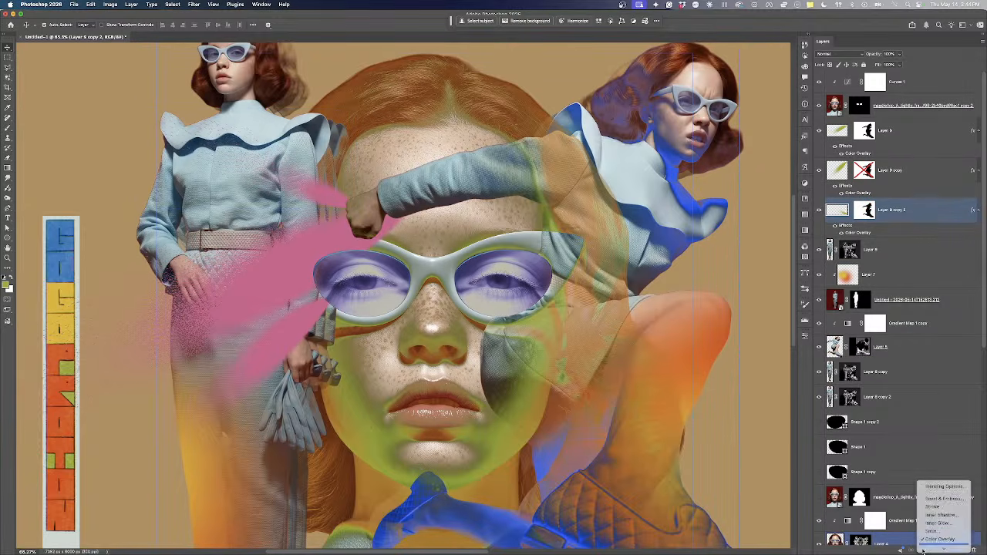
pyautogui.click(943, 531)
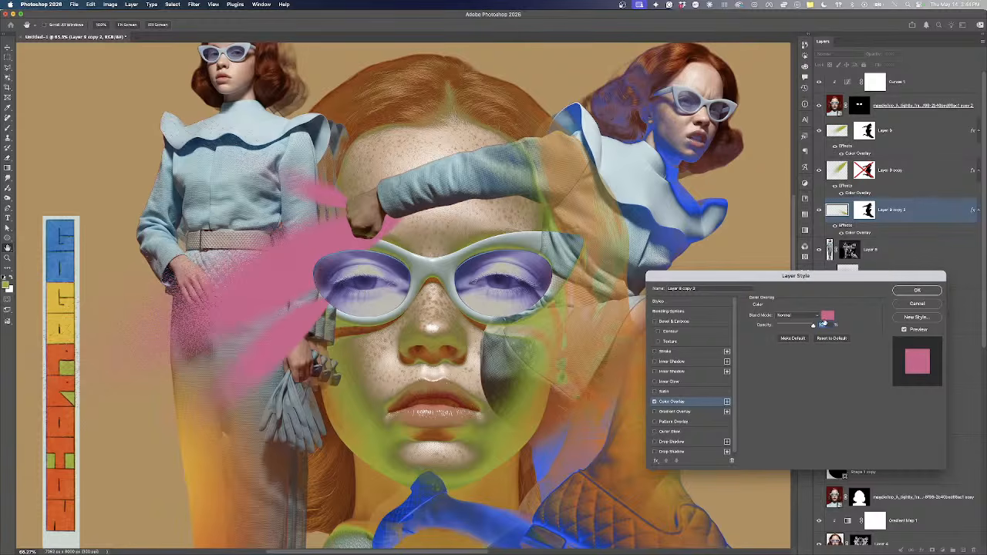
pyautogui.click(825, 316)
pyautogui.click(68, 285)
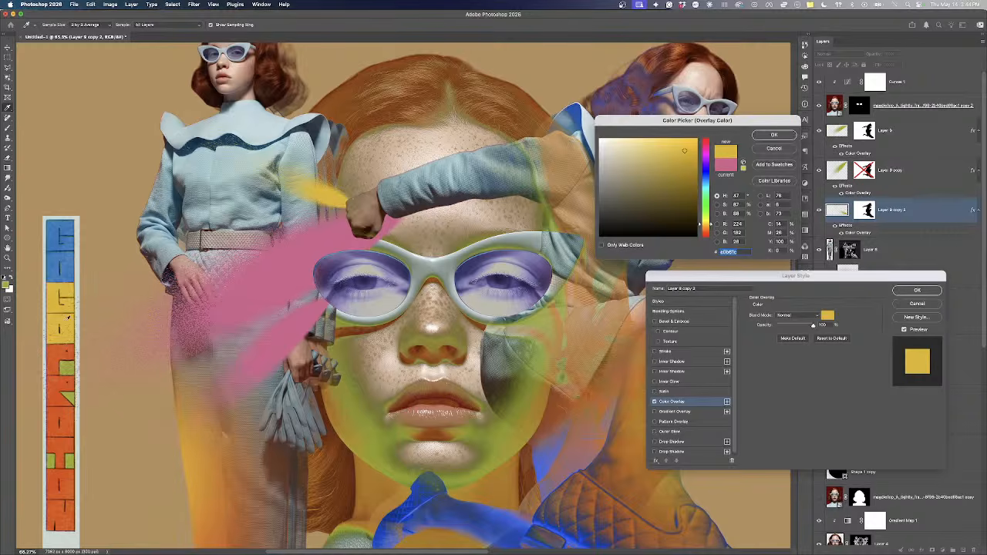
pyautogui.click(50, 384)
pyautogui.scroll(-1, 64, 373)
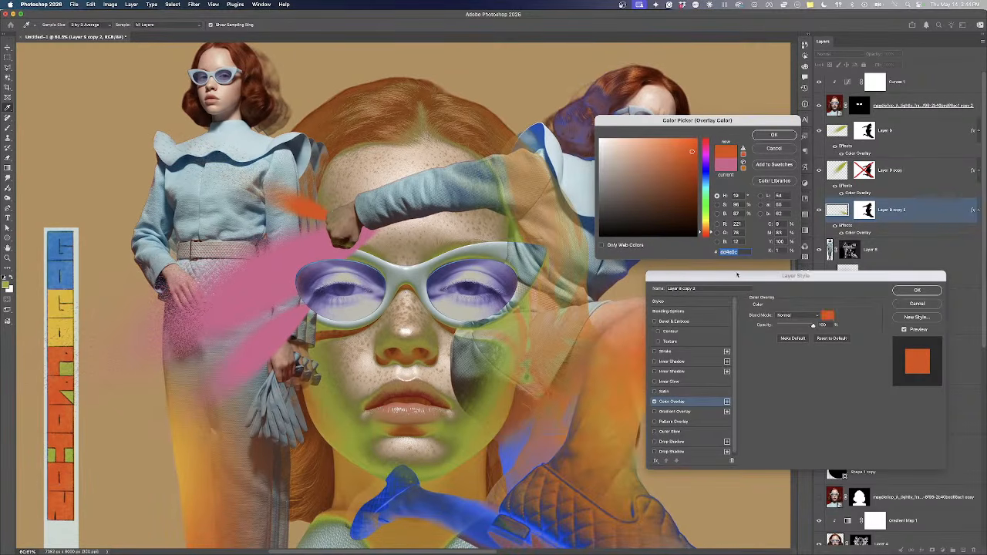
pyautogui.click(775, 136)
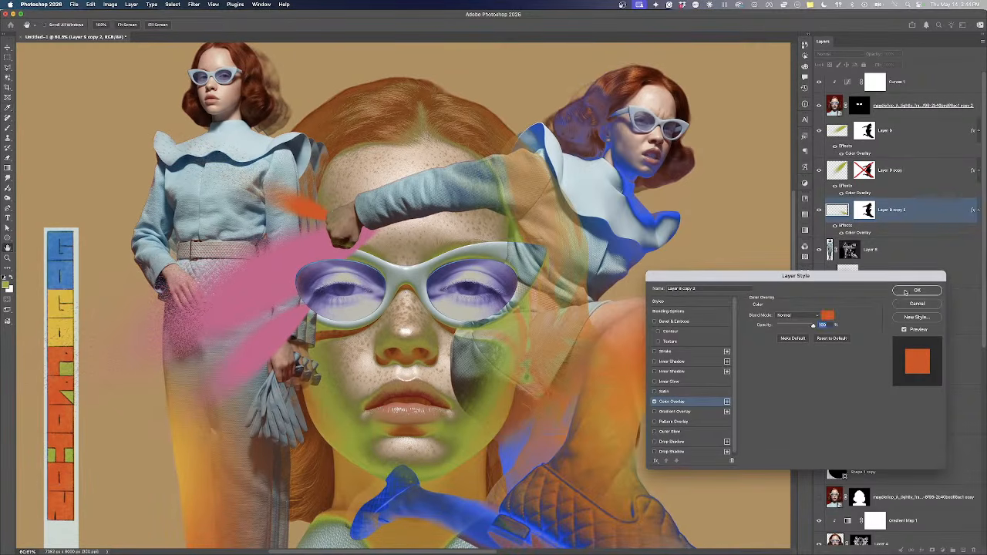
pyautogui.click(912, 291)
# Delete the large pink streak layer crossing the standing woman's waist
pyautogui.click(910, 179)
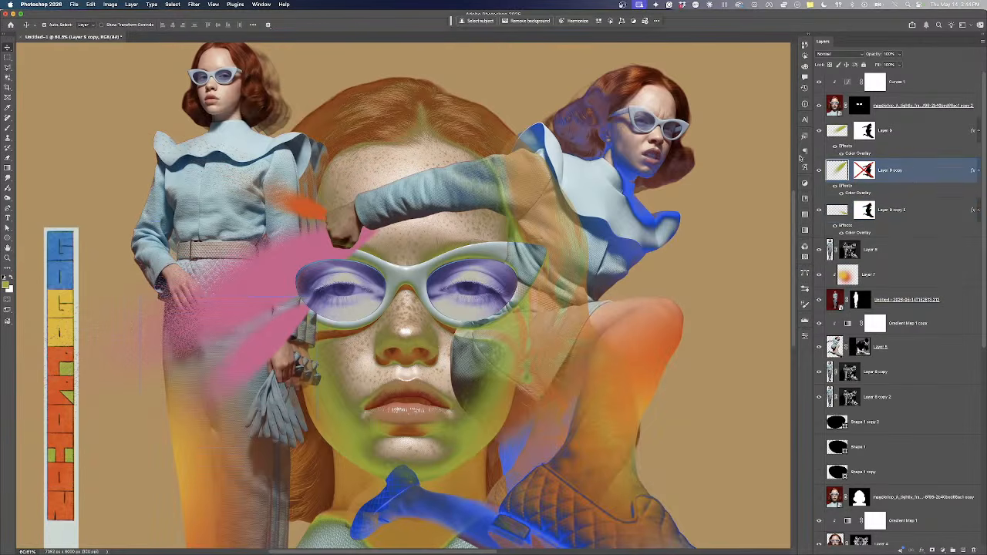
pyautogui.scroll(-7, 341, 252)
pyautogui.scroll(3, 338, 257)
pyautogui.moveTo(336, 262)
pyautogui.mouseDown()
pyautogui.moveTo(291, 245)
pyautogui.moveTo(236, 347)
pyautogui.moveTo(408, 341)
pyautogui.moveTo(340, 244)
pyautogui.moveTo(348, 260)
pyautogui.mouseUp()
pyautogui.press('Delete')
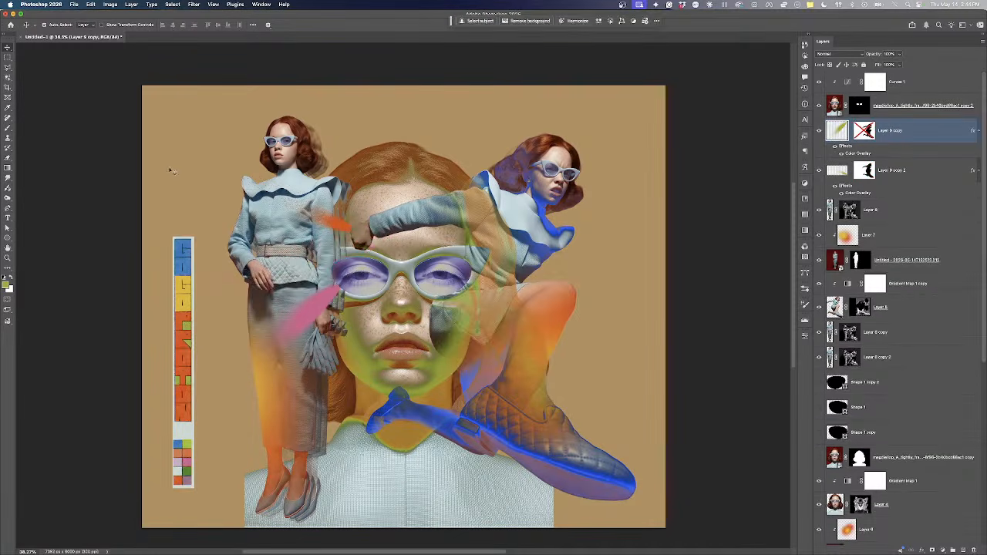
# Add a new layer above the pink streak's layer and sample the orange swatch from the palette strip for the brush
pyautogui.press('b')
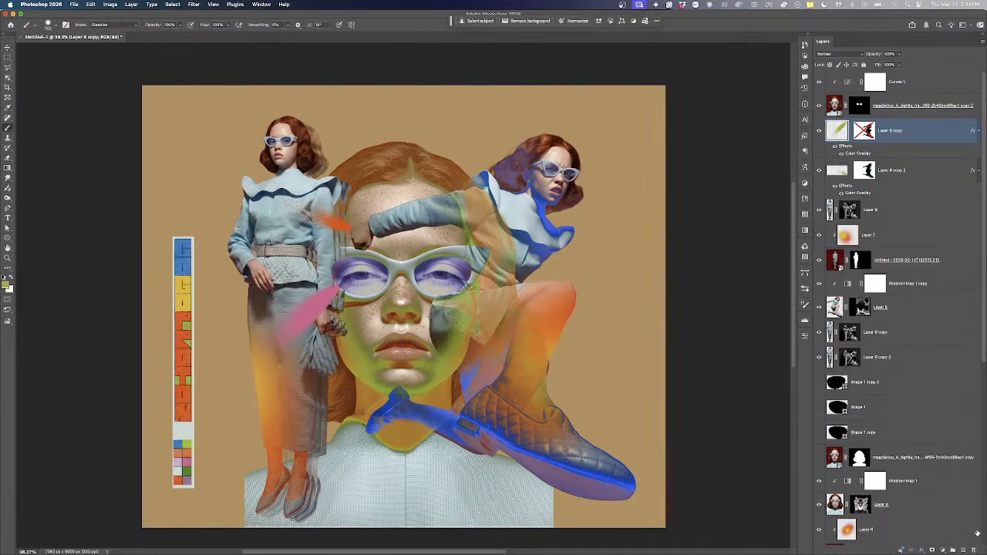
pyautogui.click(964, 550)
pyautogui.moveTo(326, 294); pyautogui.dragTo(343, 296)
pyautogui.scroll(1, 319, 239)
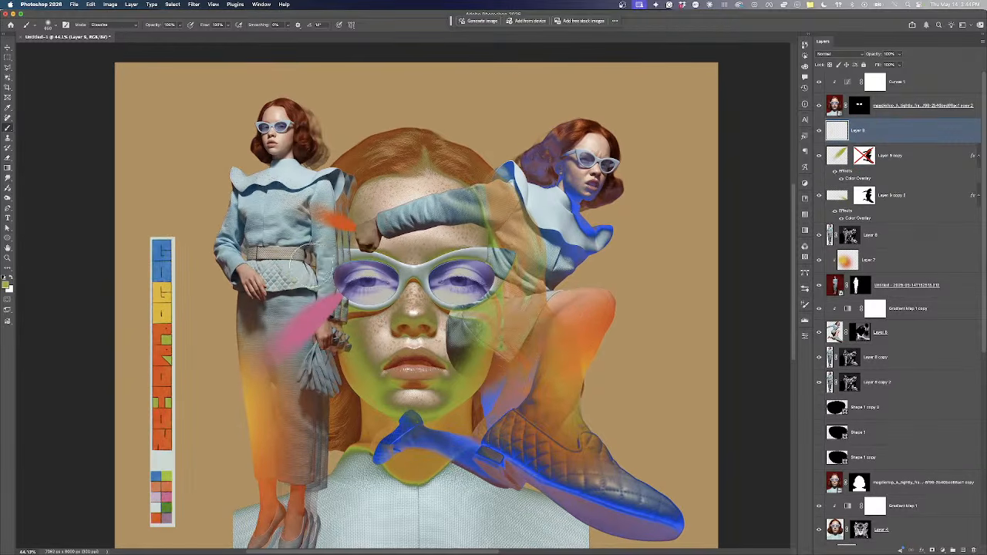
pyautogui.click(315, 262)
pyautogui.press('super+z')
pyautogui.keyDown('alt'); pyautogui.click(164, 502); pyautogui.keyUp('alt')
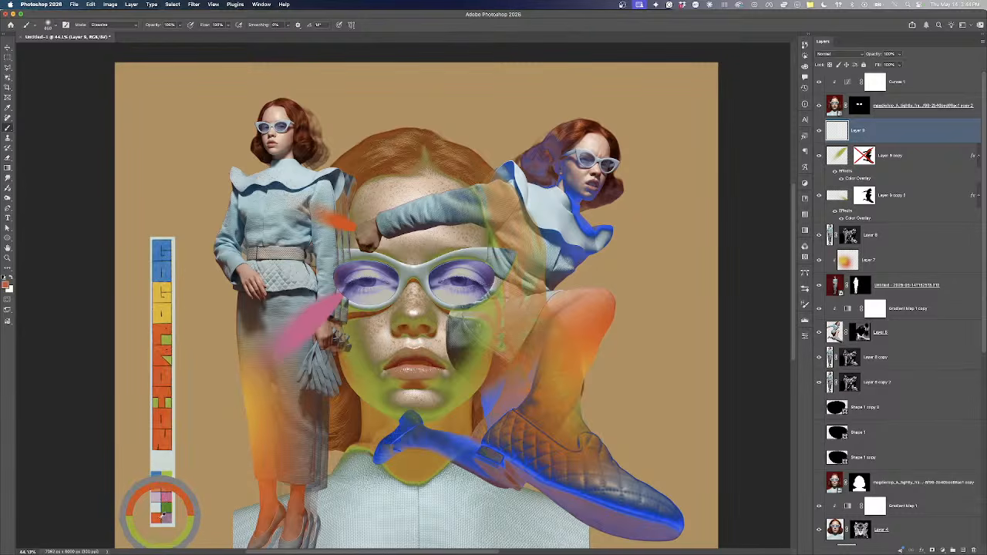
# Try to paint a soft orange dab near the standing woman's waist and stretch it into a slanted streak toward the fist
pyautogui.click(322, 274)
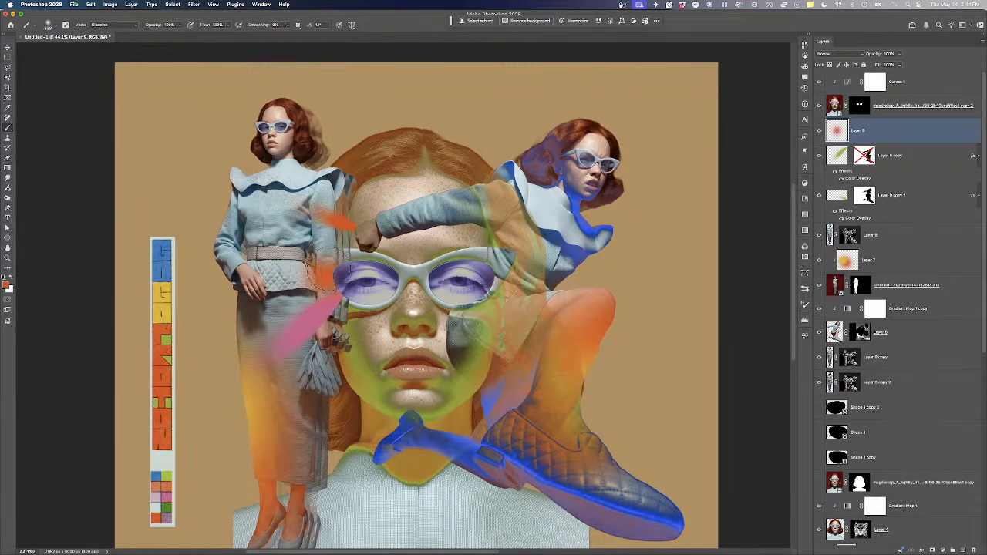
pyautogui.press('super+t')
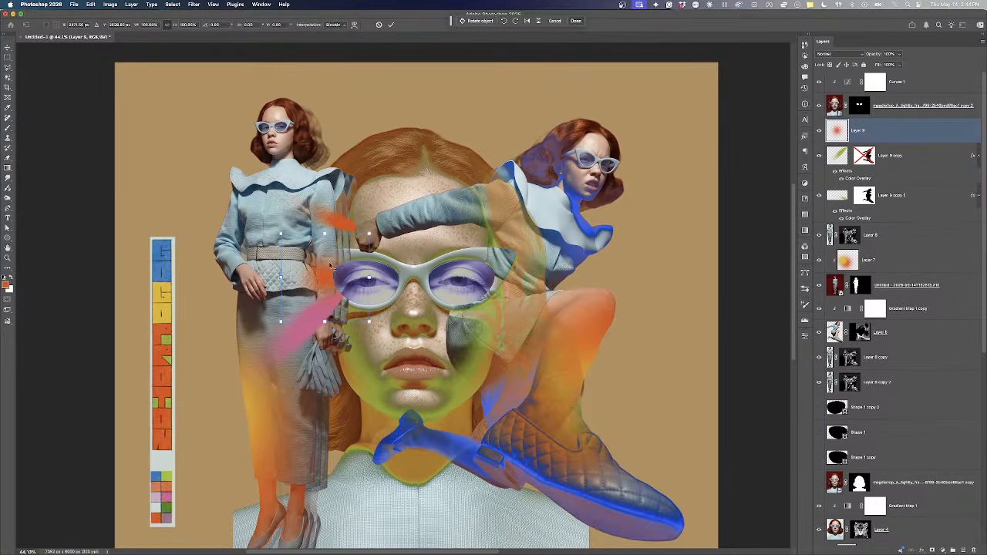
pyautogui.moveTo(369, 322); pyautogui.dragTo(378, 243)
pyautogui.moveTo(280, 279)
pyautogui.mouseDown()
pyautogui.moveTo(263, 305)
pyautogui.moveTo(112, 346)
pyautogui.mouseUp()
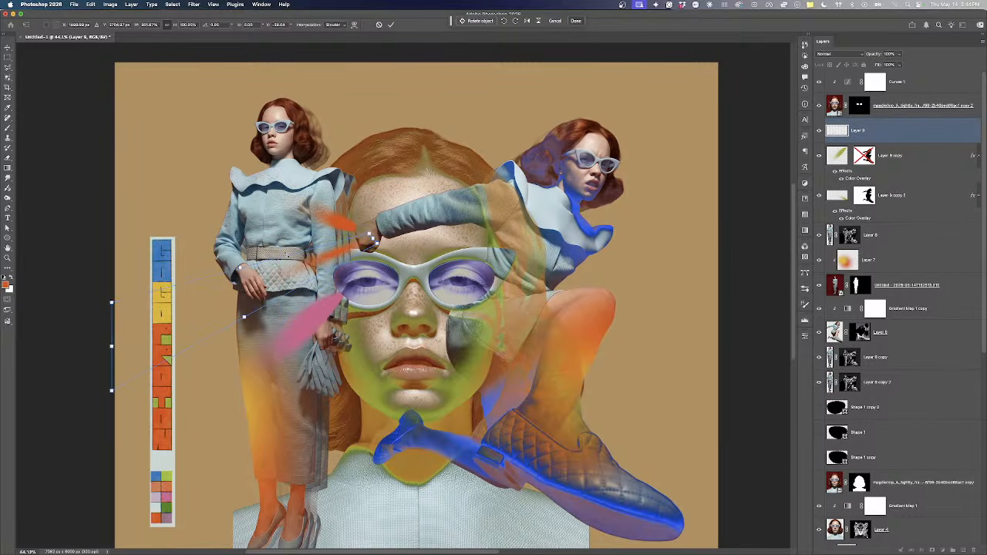
pyautogui.scroll(2, 283, 261)
pyautogui.moveTo(89, 307)
pyautogui.mouseDown()
pyautogui.moveTo(85, 272)
pyautogui.moveTo(82, 287)
pyautogui.mouseUp()
pyautogui.moveTo(305, 251); pyautogui.dragTo(329, 252)
pyautogui.press('Return')
pyautogui.scroll(-1, 332, 247)
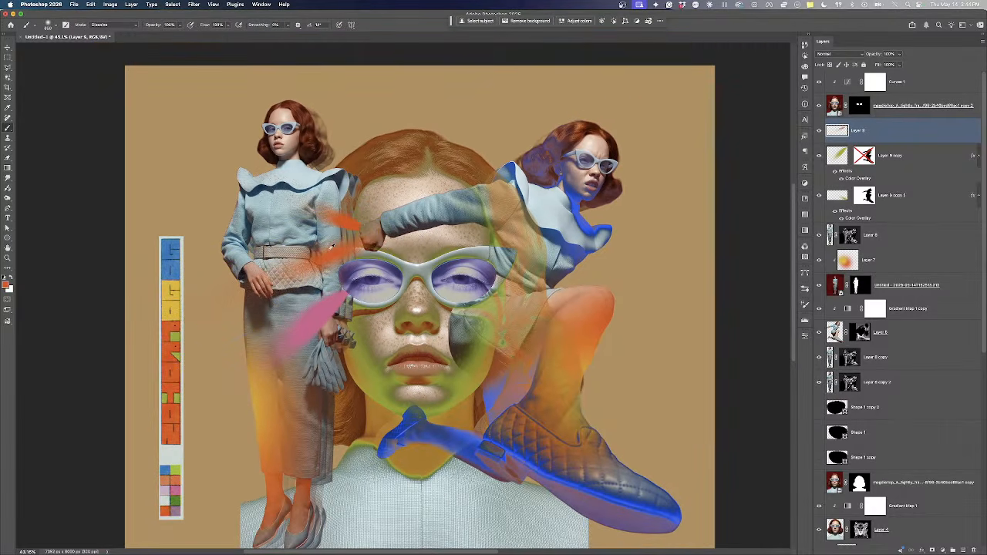
pyautogui.press('super+z')
pyautogui.press('super+z')
# Paint a larger orange dab over the standing woman's waist and warp it into a streak widening toward the fist
pyautogui.moveTo(342, 259); pyautogui.dragTo(344, 257)
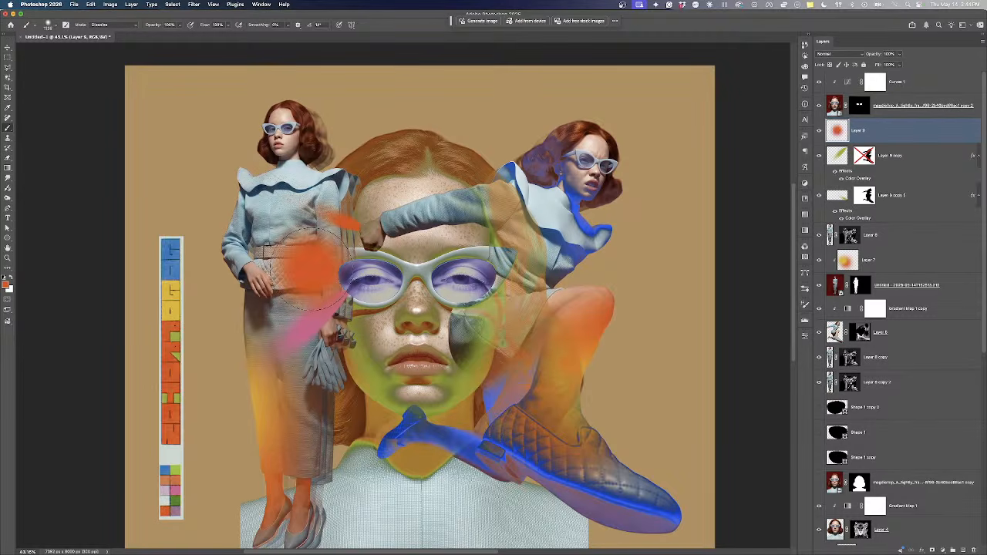
pyautogui.hotkey('ctrl', 't')
pyautogui.rightClick(315, 273)
pyautogui.click(347, 326)
pyautogui.moveTo(315, 273); pyautogui.dragTo(366, 230)
pyautogui.moveTo(286, 275)
pyautogui.mouseDown()
pyautogui.moveTo(214, 304)
pyautogui.moveTo(274, 264)
pyautogui.mouseUp()
pyautogui.moveTo(365, 240); pyautogui.dragTo(423, 227)
pyautogui.moveTo(242, 336); pyautogui.dragTo(109, 454)
pyautogui.scroll(6, 403, 272)
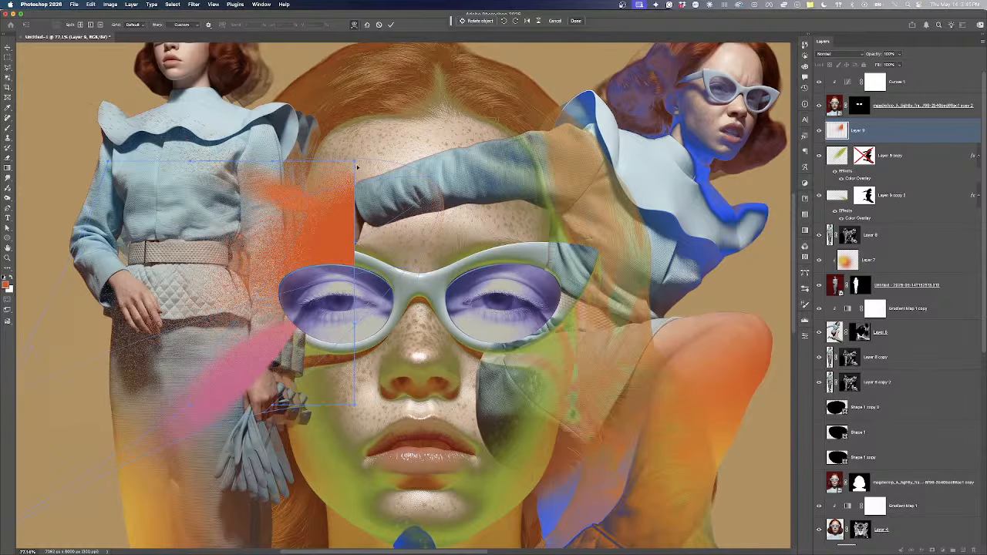
pyautogui.moveTo(357, 166); pyautogui.dragTo(416, 202)
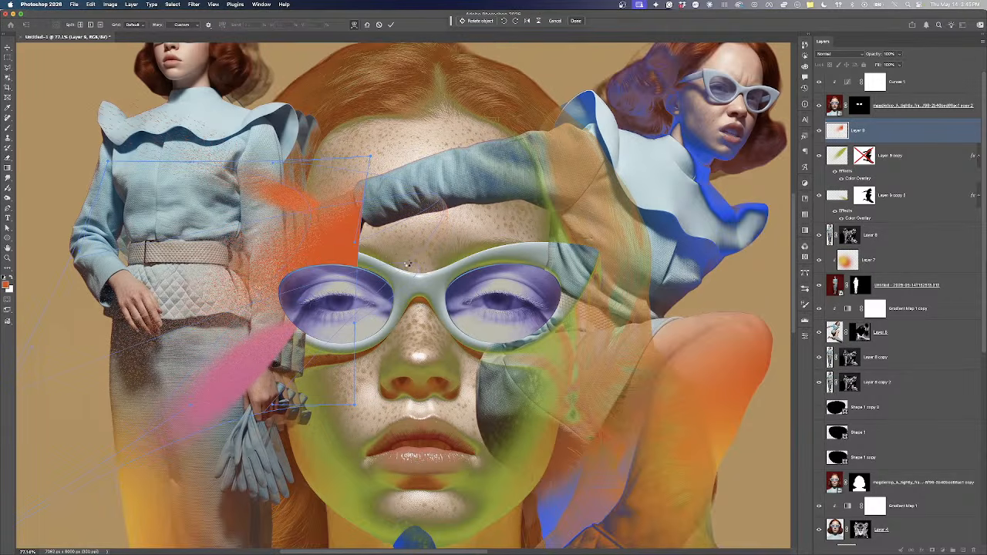
pyautogui.press('Return')
# Move the large orange streak across the standing woman's waist and flatten it with Free Transform
pyautogui.moveTo(404, 246); pyautogui.dragTo(304, 241)
pyautogui.hotkey('ctrl', 't')
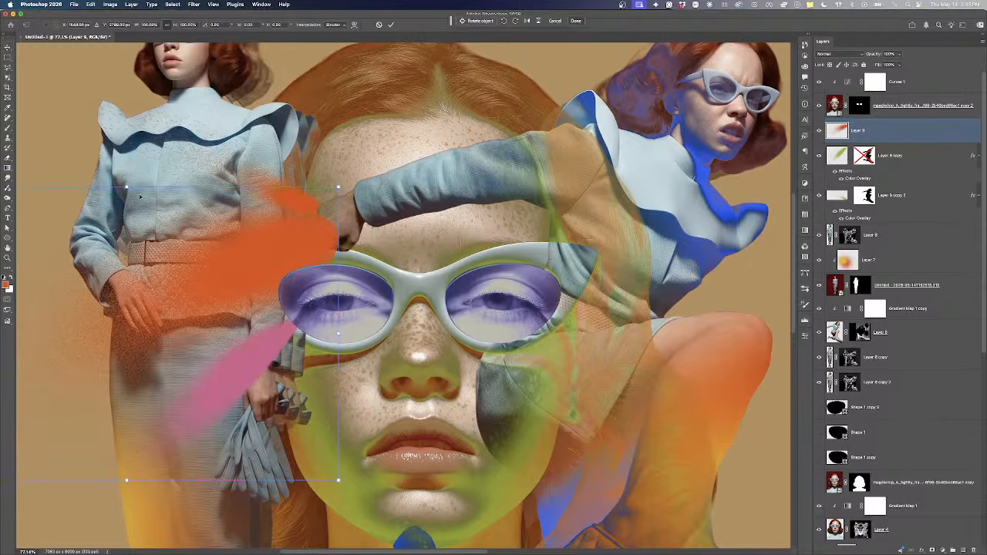
pyautogui.moveTo(126, 187); pyautogui.dragTo(149, 256)
pyautogui.moveTo(163, 317); pyautogui.dragTo(159, 264)
pyautogui.press('Return')
pyautogui.scroll(-3, 159, 265)
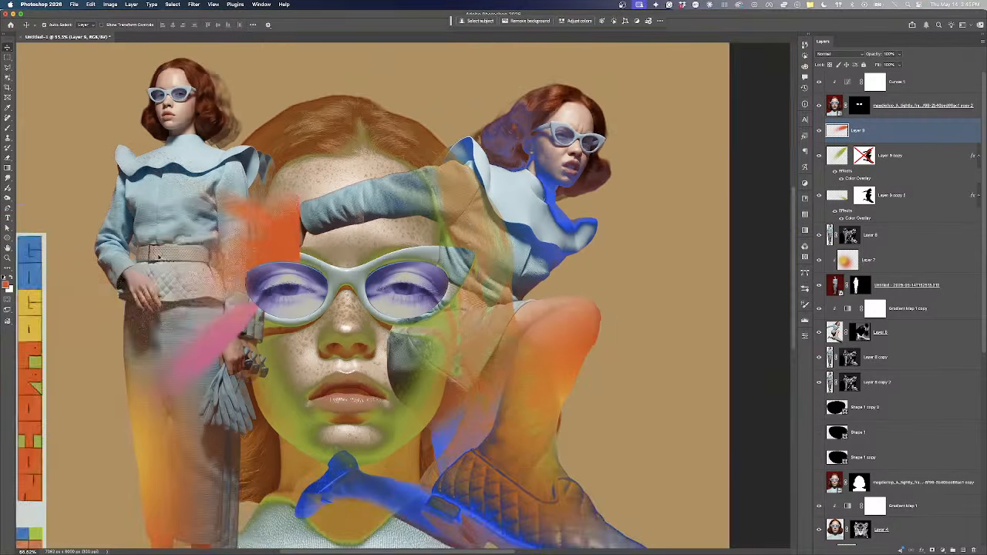
# Copy the small orange streak's layer mask onto the large orange streak and move that streak against the fist
pyautogui.moveTo(866, 197); pyautogui.dragTo(867, 130)
pyautogui.scroll(-2, 434, 217)
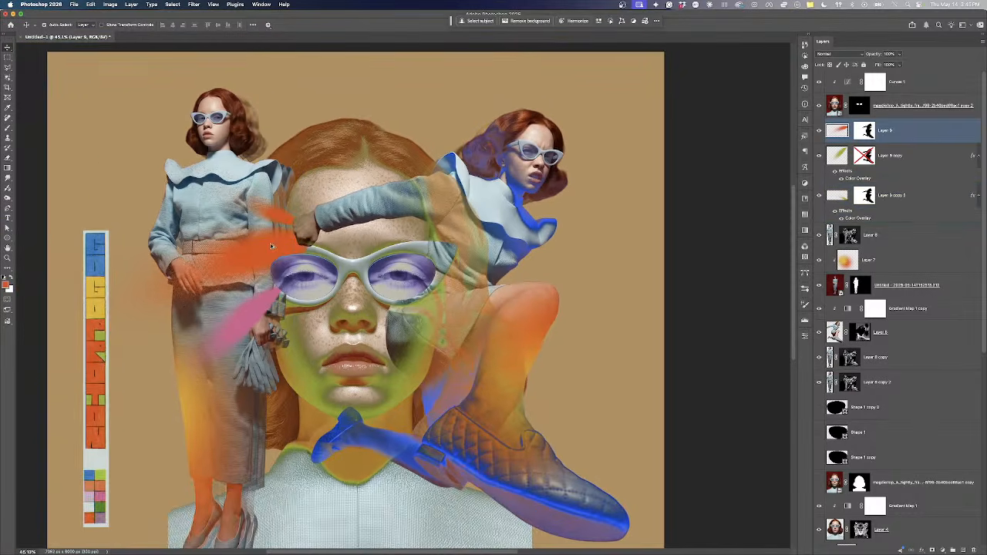
pyautogui.scroll(-1, 271, 246)
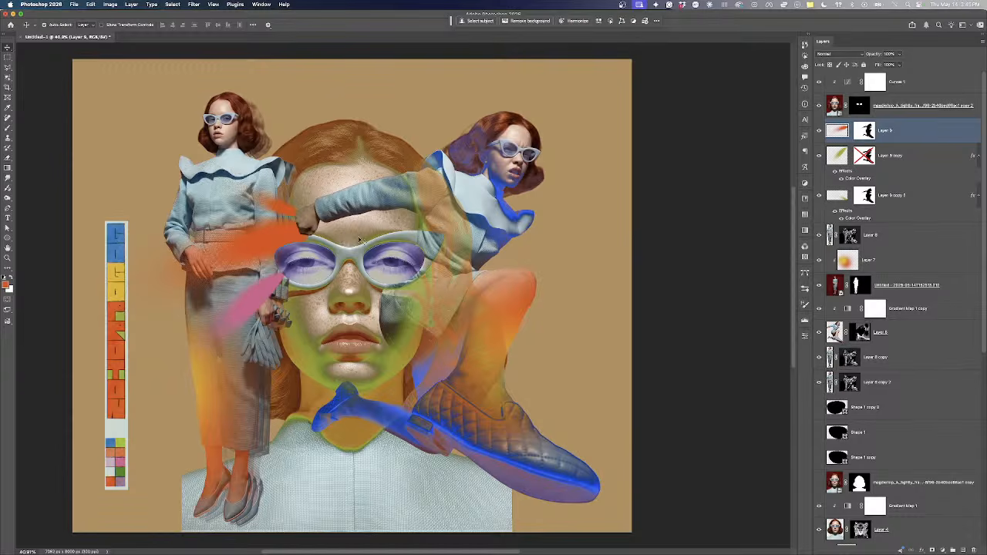
pyautogui.scroll(1, 340, 291)
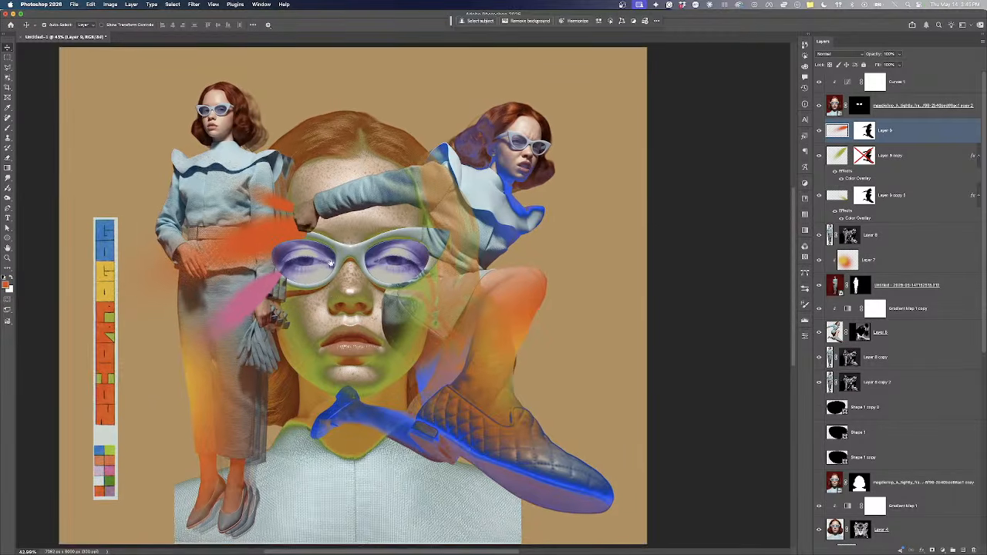
pyautogui.scroll(1, 330, 261)
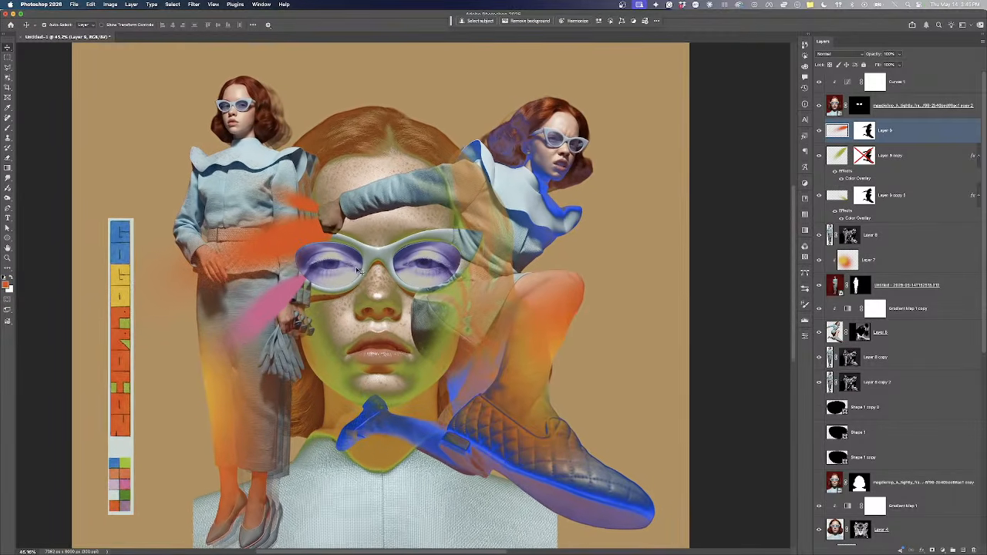
pyautogui.scroll(1, 312, 265)
pyautogui.moveTo(305, 241); pyautogui.dragTo(313, 230)
# Duplicate the small orange streak below its original and rotate the copy so it rises above the fist
pyautogui.moveTo(309, 208); pyautogui.dragTo(310, 205)
pyautogui.moveTo(910, 201); pyautogui.dragTo(912, 221)
pyautogui.hotkey('ctrl', 't')
pyautogui.moveTo(158, 143); pyautogui.dragTo(272, 164)
pyautogui.press('Return')
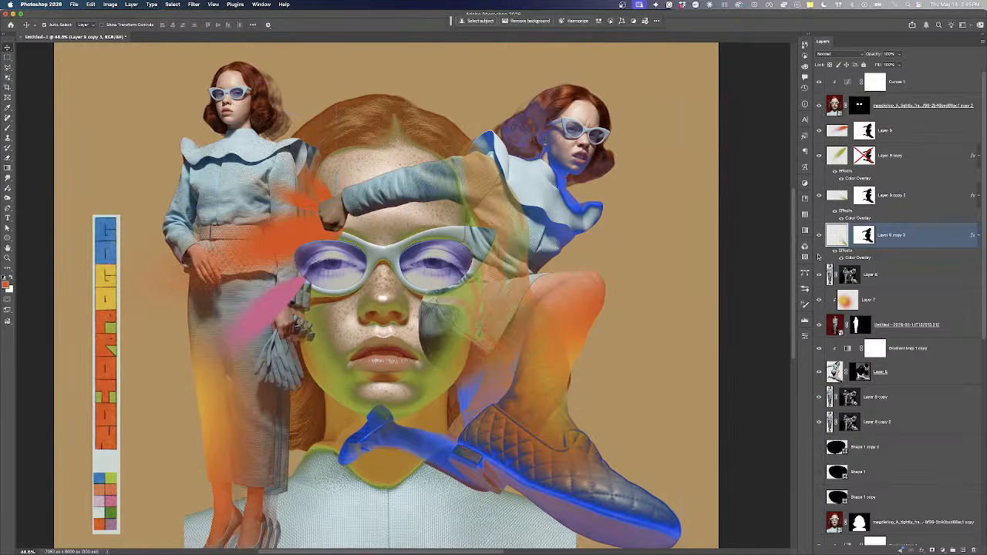
# Change the Color Overlay of the rotated streak copy above the fist to a light pinkish violet
pyautogui.doubleClick(856, 259)
pyautogui.click(827, 316)
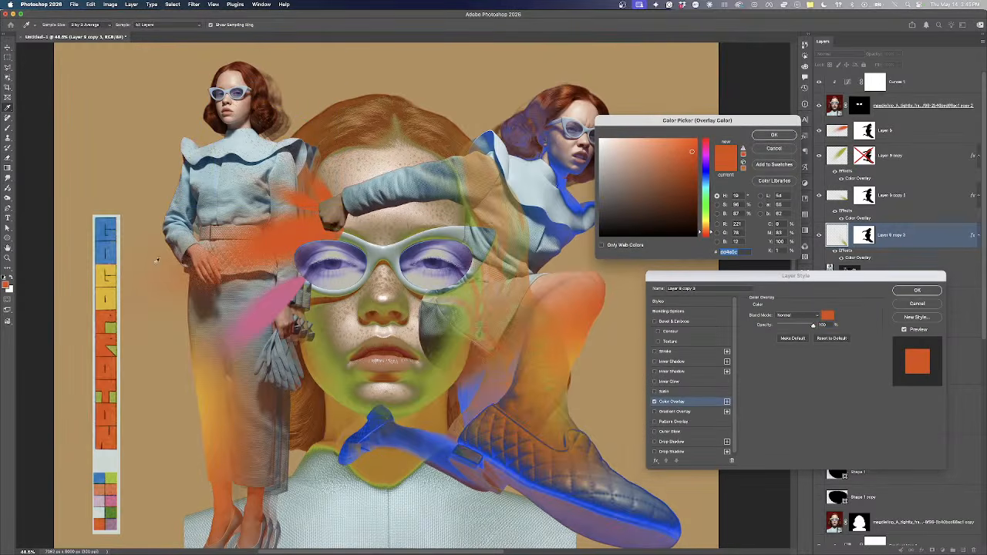
pyautogui.click(106, 315)
pyautogui.moveTo(98, 363); pyautogui.dragTo(101, 395)
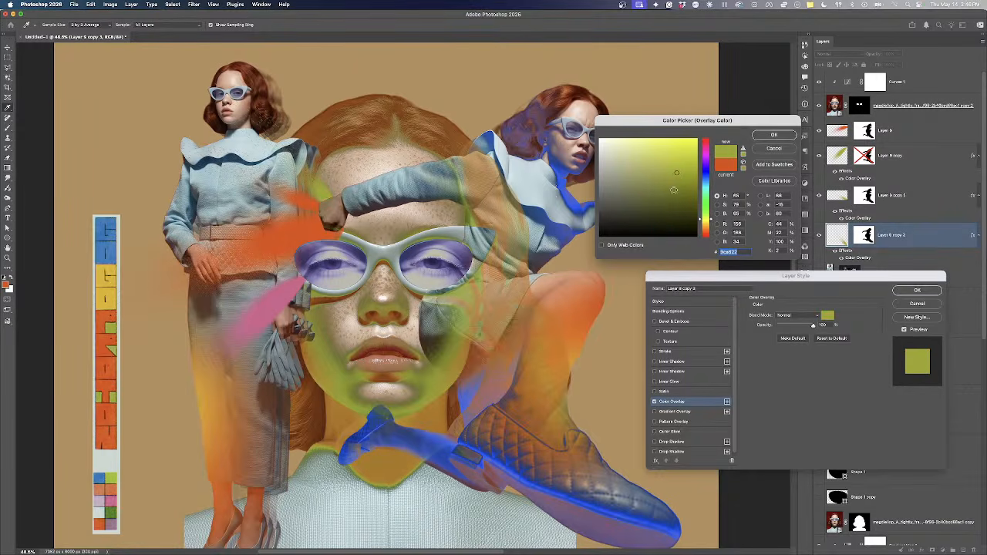
pyautogui.click(704, 163)
pyautogui.click(639, 138)
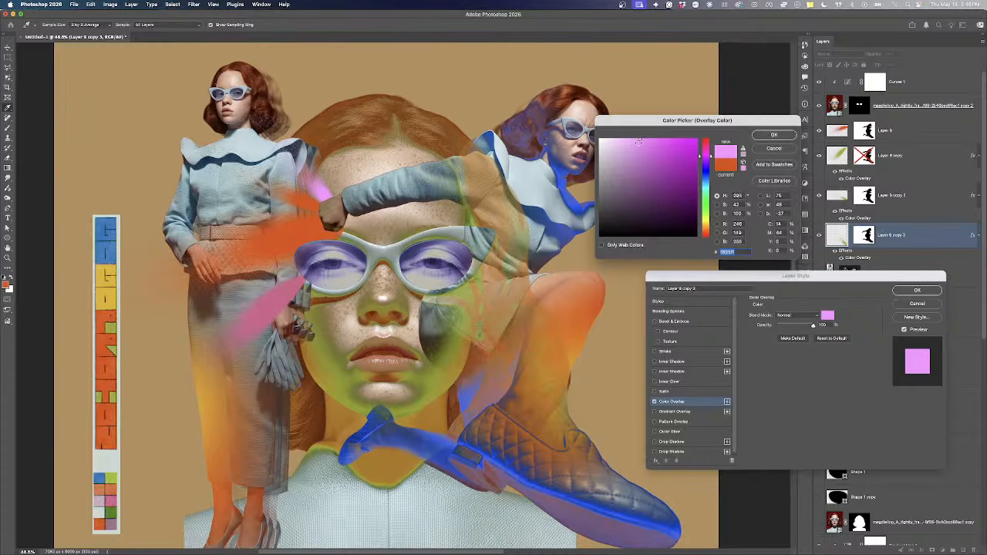
pyautogui.click(774, 135)
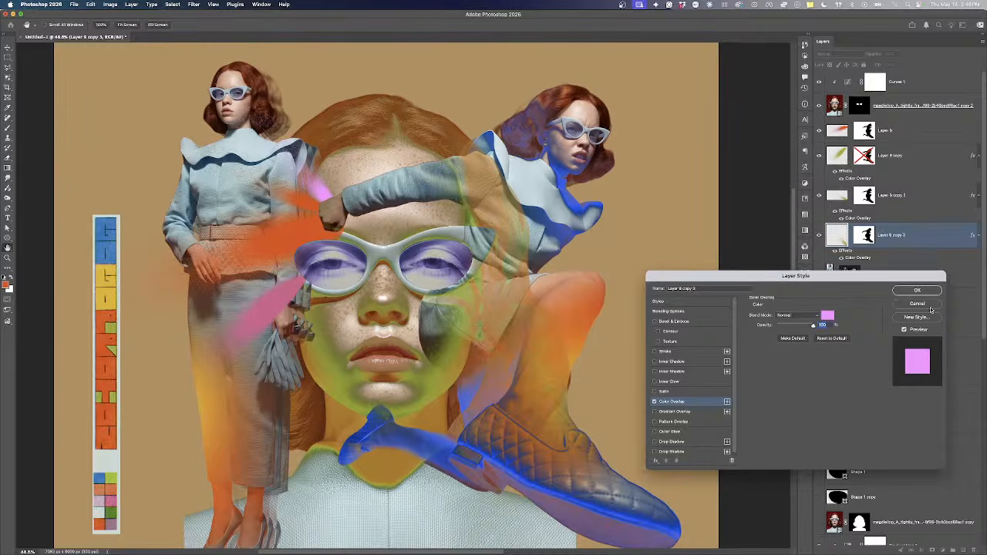
pyautogui.click(918, 290)
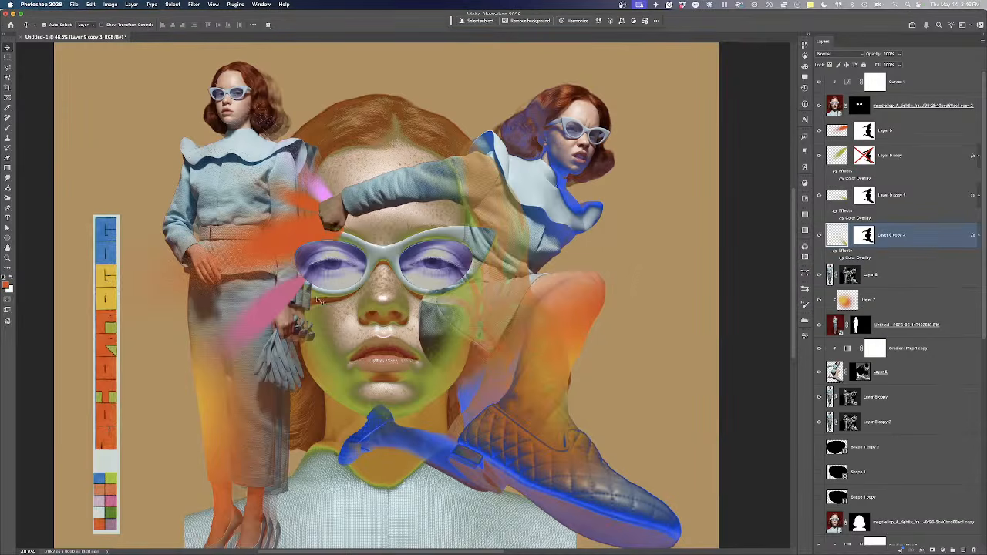
# Move the large pink streak up under the fist with its layer above the large orange streak, and nudge the orange streak
pyautogui.moveTo(268, 309)
pyautogui.mouseDown()
pyautogui.moveTo(262, 292)
pyautogui.moveTo(297, 249)
pyautogui.moveTo(300, 259)
pyautogui.mouseUp()
pyautogui.moveTo(928, 162); pyautogui.dragTo(918, 127)
pyautogui.scroll(4, 337, 245)
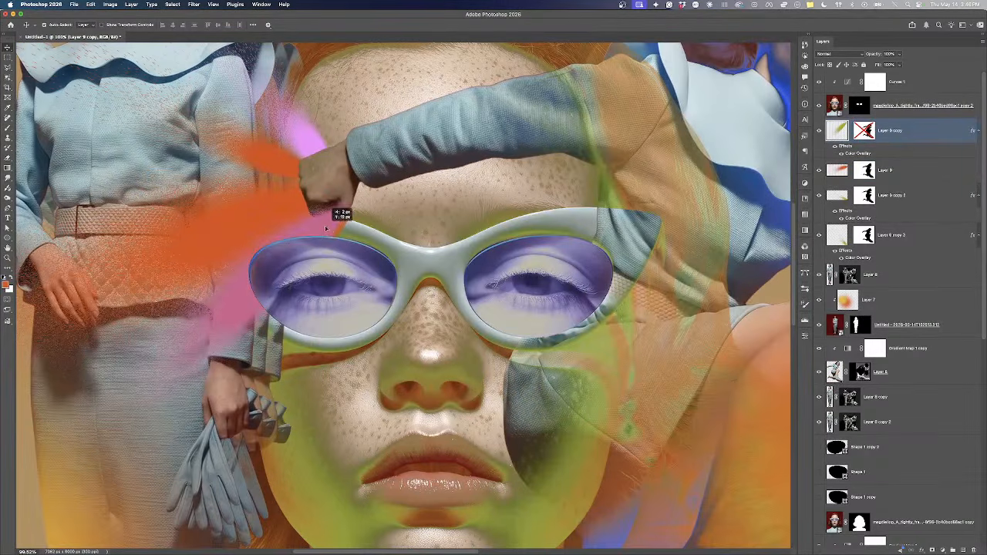
pyautogui.scroll(-1, 326, 228)
pyautogui.scroll(-2, 326, 229)
pyautogui.moveTo(300, 218); pyautogui.dragTo(298, 221)
pyautogui.scroll(-1, 286, 234)
pyautogui.scroll(-2, 286, 233)
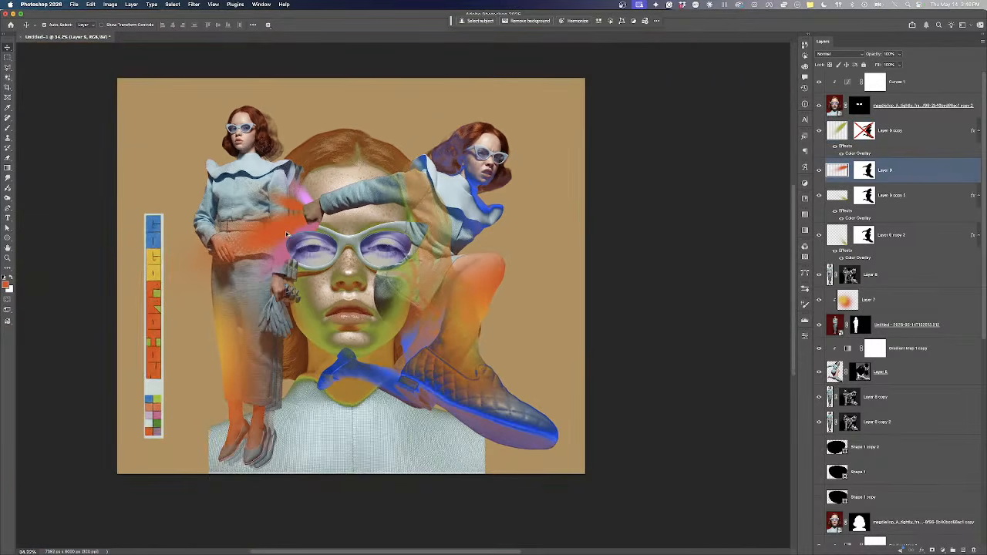
pyautogui.scroll(1, 292, 217)
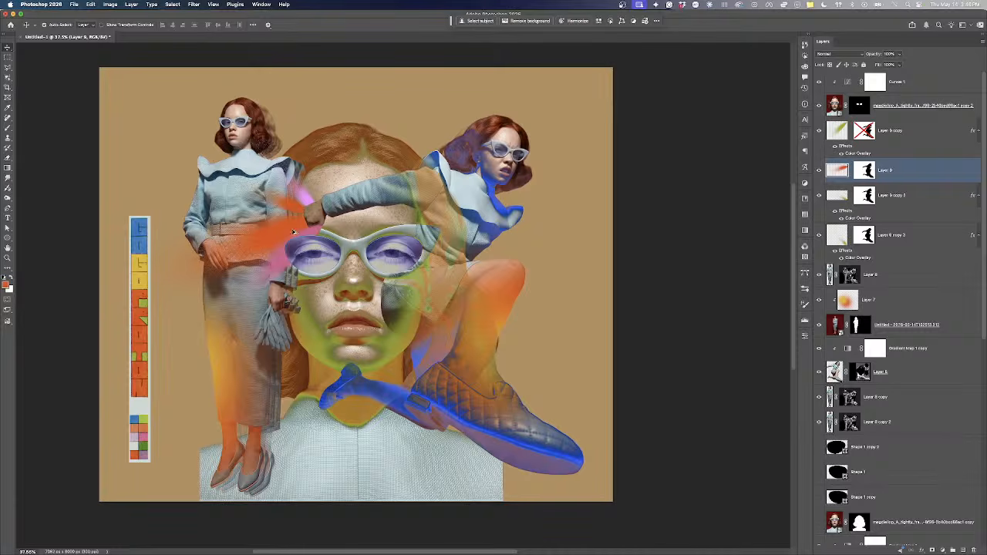
# Duplicate the large orange streak, disable the copy's mask, and place it directly above the tan background layer
pyautogui.moveTo(888, 170); pyautogui.dragTo(916, 230)
pyautogui.press('super+shift+bracketleft')
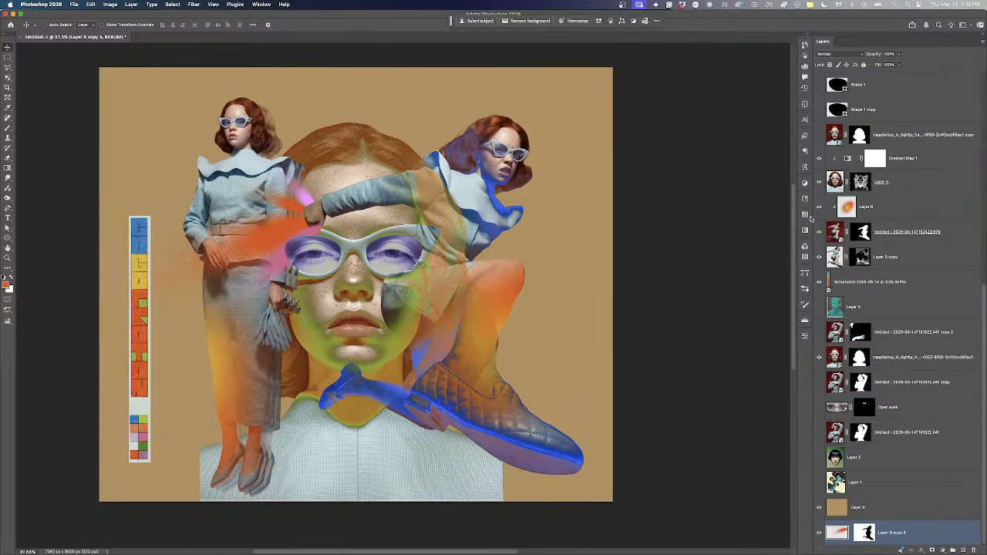
pyautogui.keyDown('shift'); pyautogui.click(867, 534); pyautogui.keyUp('shift')
pyautogui.moveTo(910, 534); pyautogui.dragTo(908, 496)
# Rotate the background streak copy 53°, enlarge it to about 117%, and position it behind the top of the large head
pyautogui.press('super+t')
pyautogui.moveTo(355, 116); pyautogui.dragTo(435, 241)
pyautogui.moveTo(278, 285); pyautogui.dragTo(439, 166)
pyautogui.moveTo(465, 96); pyautogui.dragTo(469, 106)
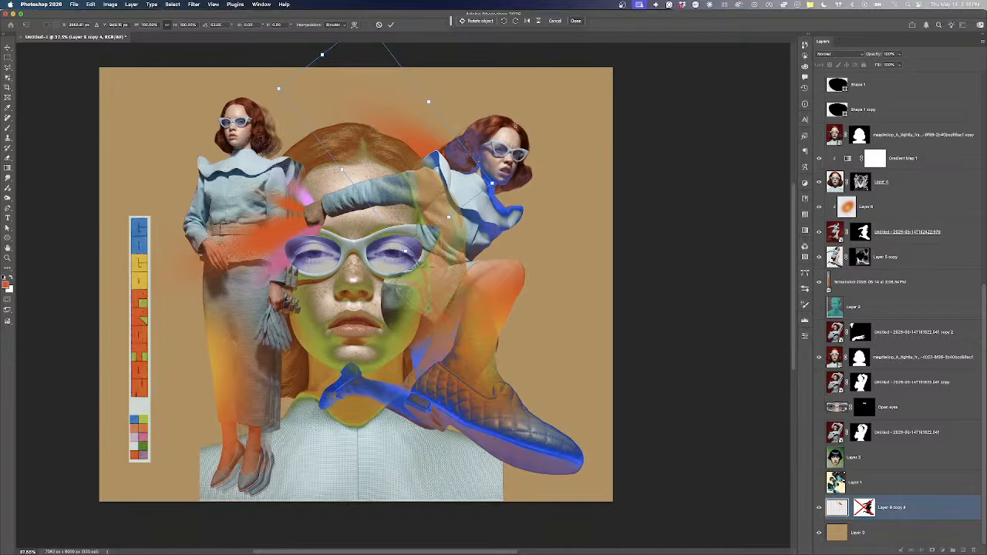
pyautogui.moveTo(277, 89); pyautogui.dragTo(242, 73)
pyautogui.moveTo(350, 122); pyautogui.dragTo(352, 135)
pyautogui.press('Return')
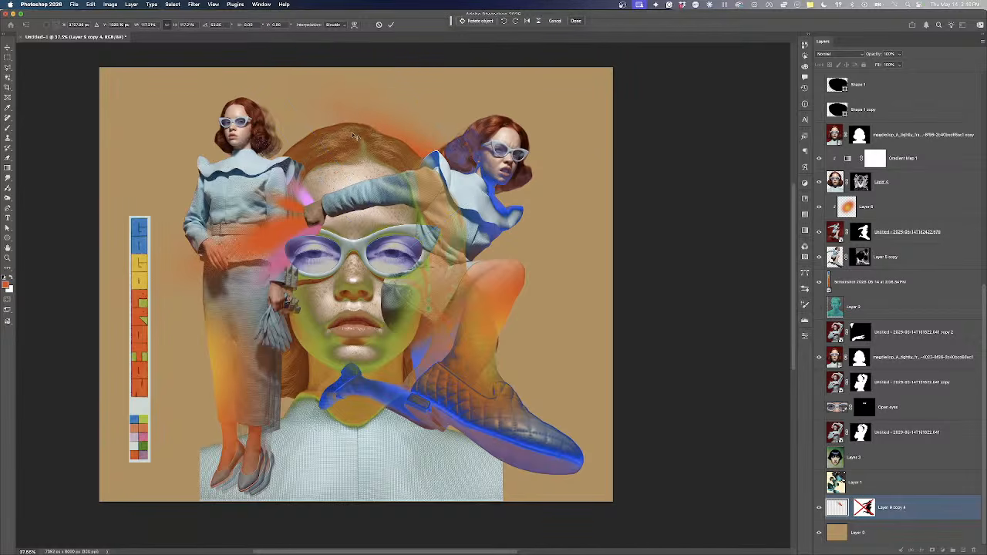
# Add a Color Overlay to the background streak copy behind the large head, using rose pink #d16692 sampled from the palette strip
pyautogui.click(922, 550)
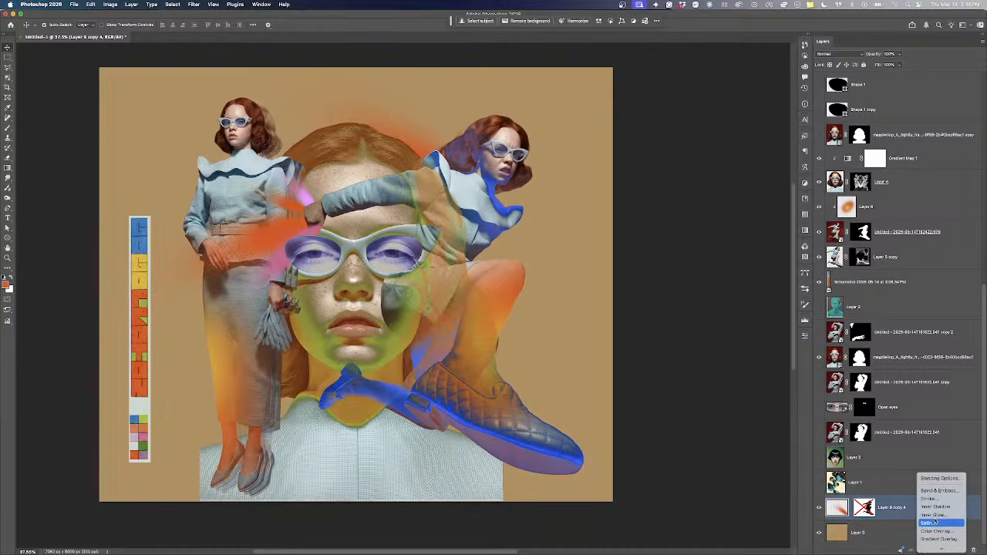
pyautogui.click(935, 530)
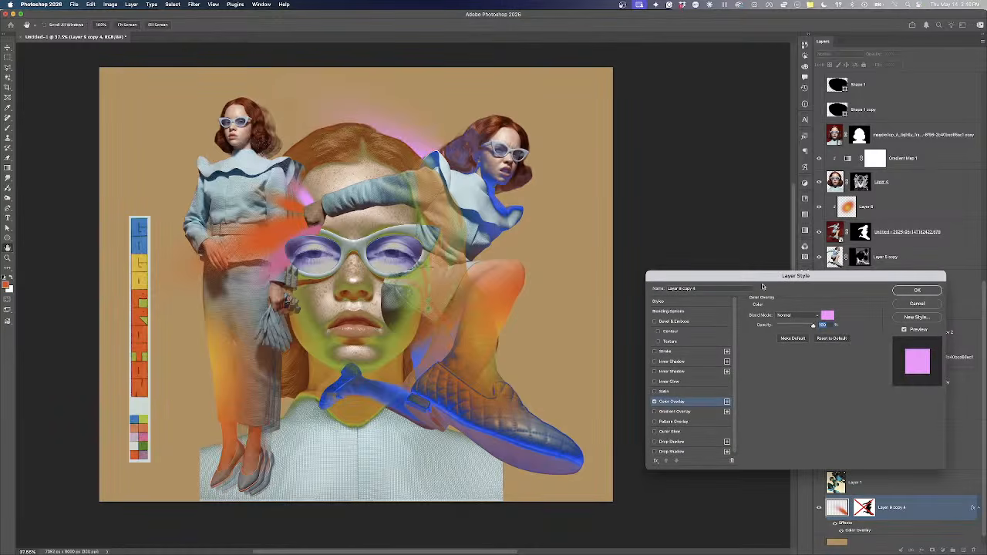
pyautogui.click(828, 316)
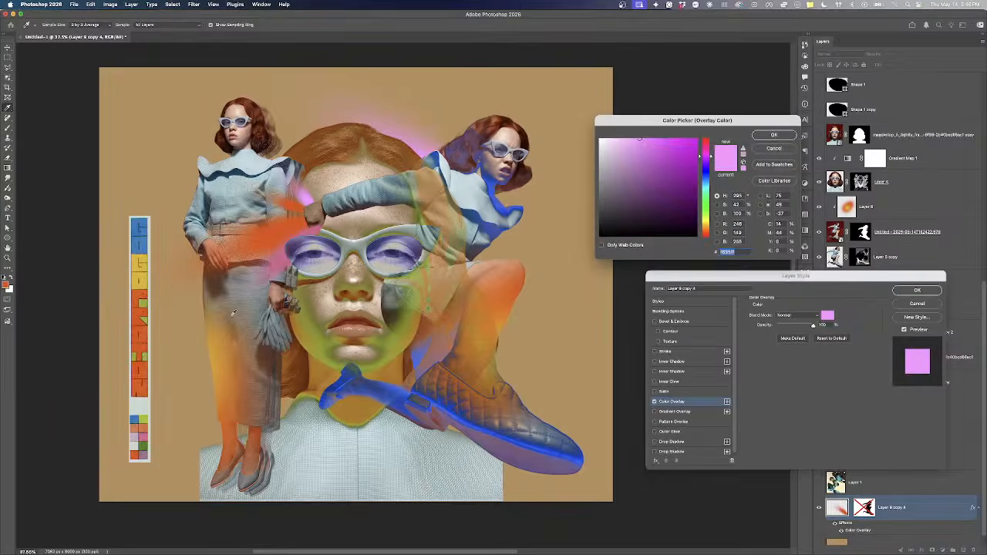
pyautogui.click(142, 312)
pyautogui.click(143, 303)
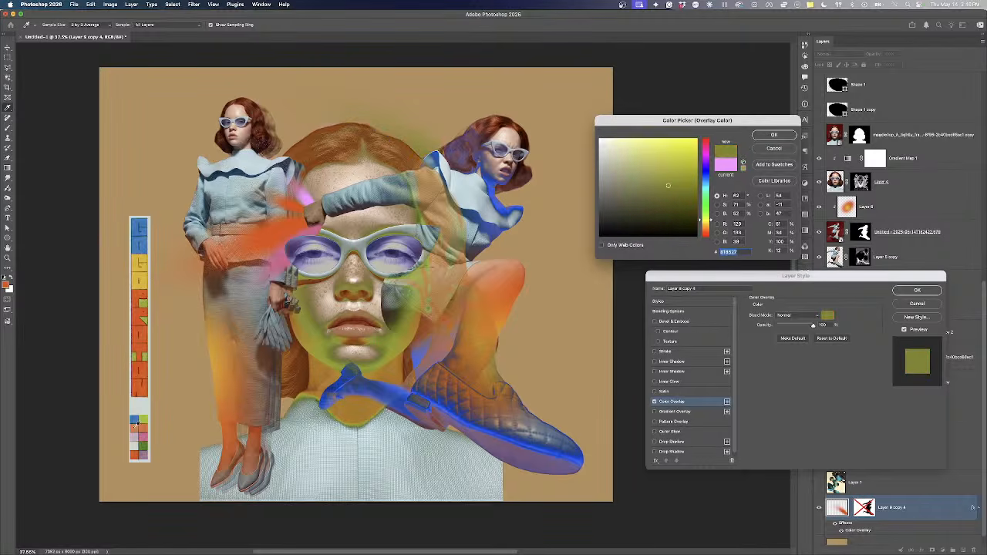
pyautogui.click(138, 437)
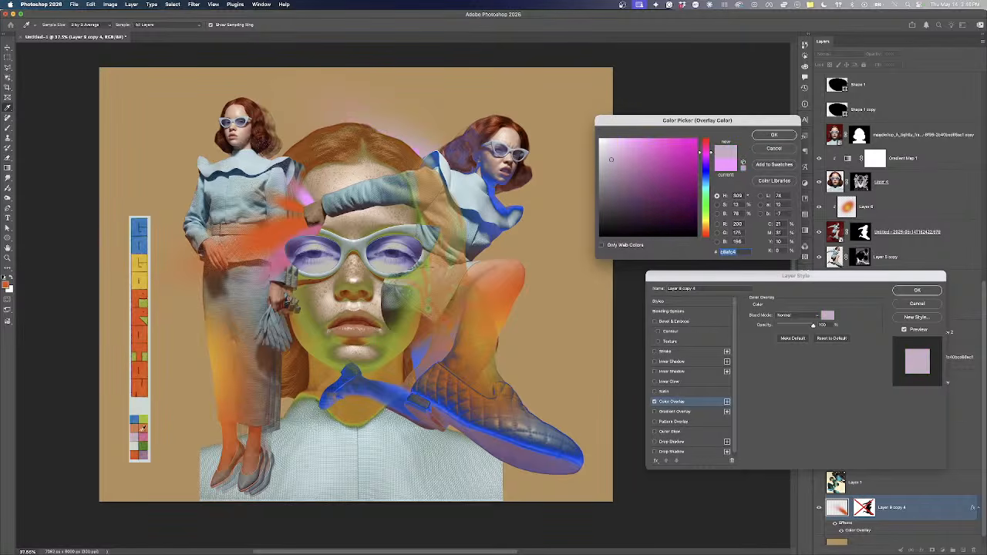
pyautogui.click(143, 432)
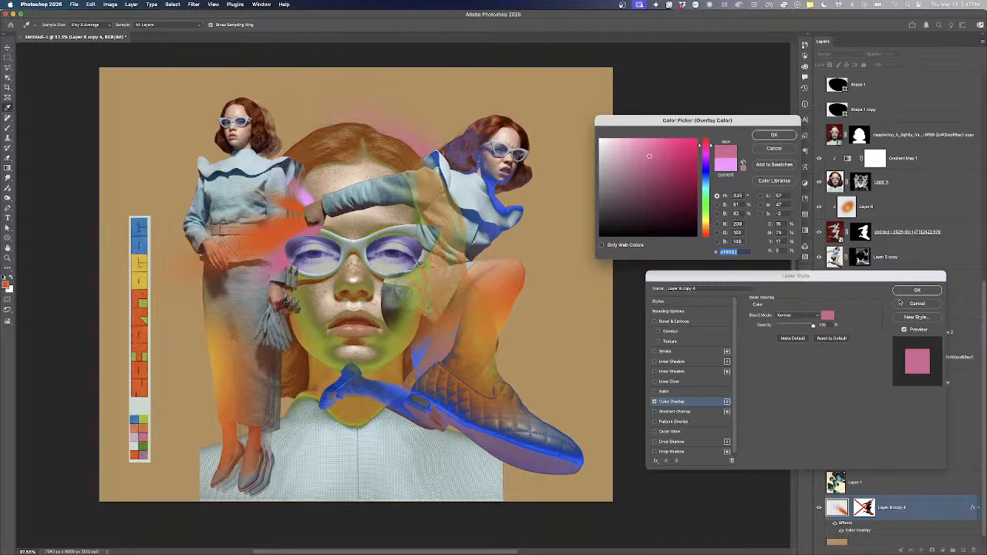
pyautogui.click(767, 135)
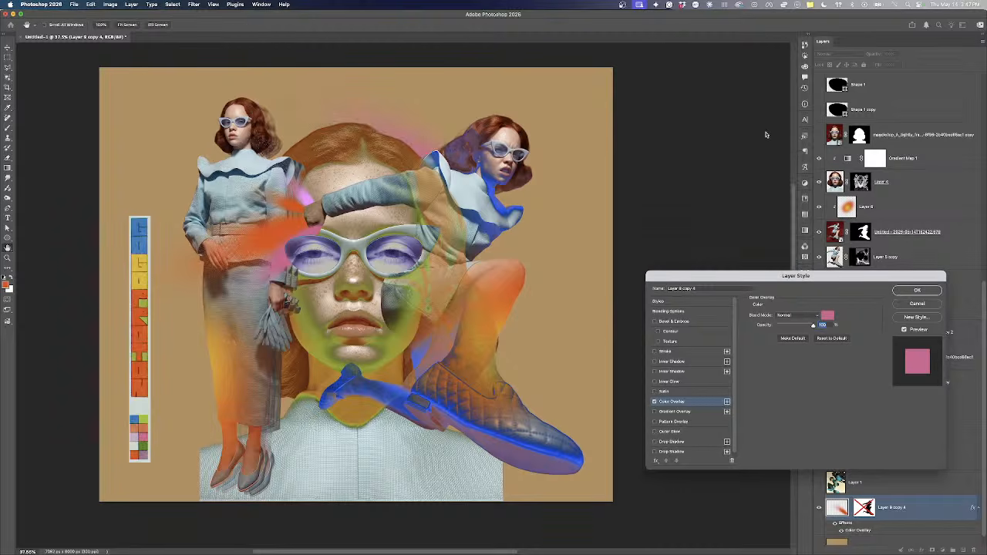
pyautogui.click(916, 290)
pyautogui.scroll(1, 311, 317)
pyautogui.moveTo(307, 291); pyautogui.dragTo(329, 306)
pyautogui.click(278, 324)
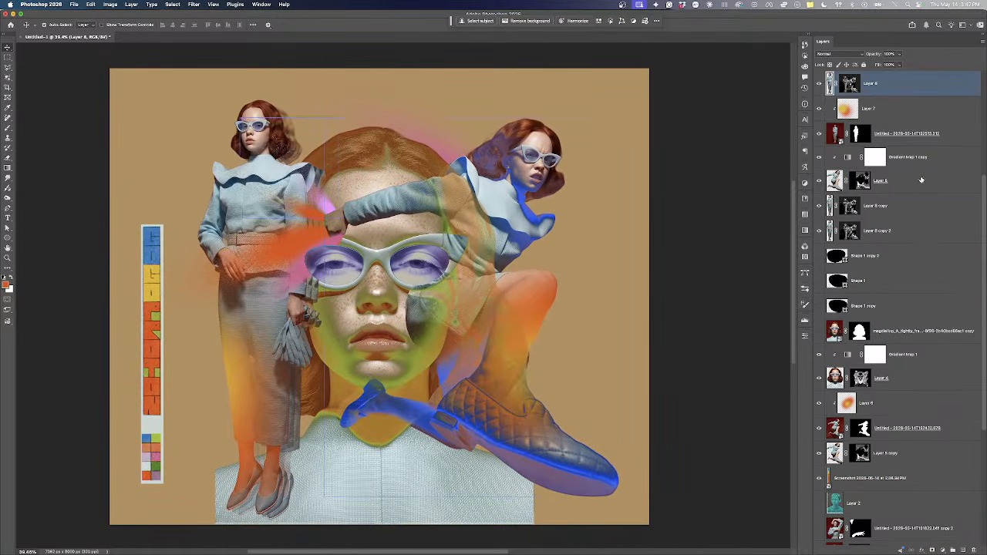
# Switch from Photoshop to the Firefly board of fashion images in Chrome
pyautogui.hotkey('ctrl', 'Up')
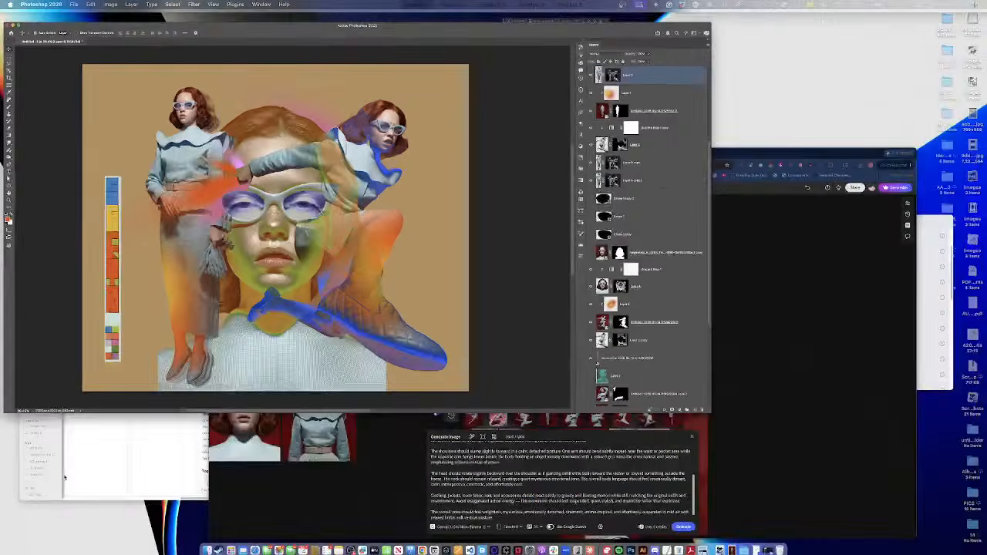
pyautogui.click(594, 317)
pyautogui.click(599, 228)
pyautogui.moveTo(556, 293); pyautogui.dragTo(639, 236)
pyautogui.moveTo(484, 239); pyautogui.dragTo(441, 437)
pyautogui.moveTo(606, 377); pyautogui.dragTo(596, 336)
pyautogui.scroll(1, 486, 328)
pyautogui.moveTo(486, 328); pyautogui.dragTo(650, 342)
pyautogui.scroll(1, 106, 310)
pyautogui.hotkey('alt', 'space')
pyautogui.press('Escape')
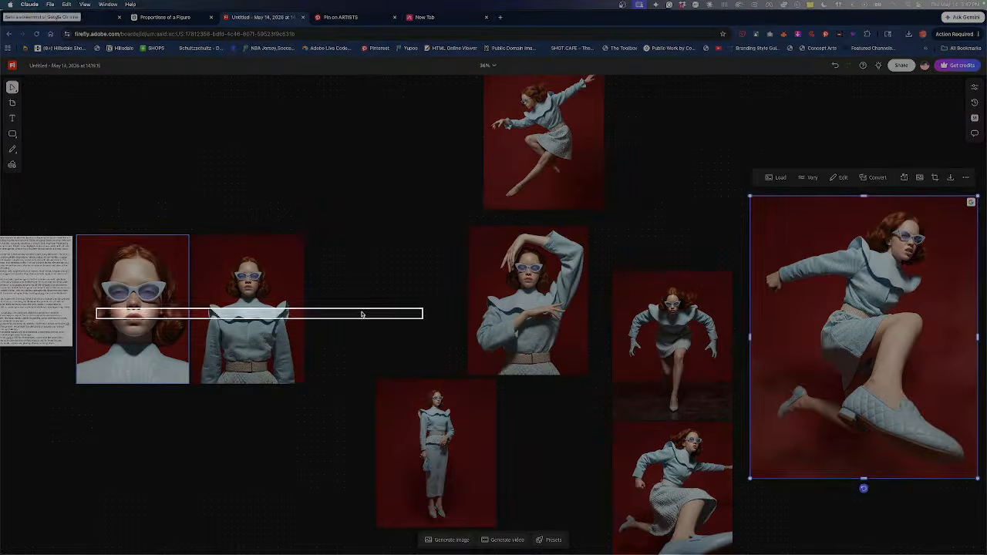
# Examine the written prompt, the portrait references and the generated full-figure poses on the board
pyautogui.hscroll(-5, 308, 313)
pyautogui.hscroll(-2, 372, 314)
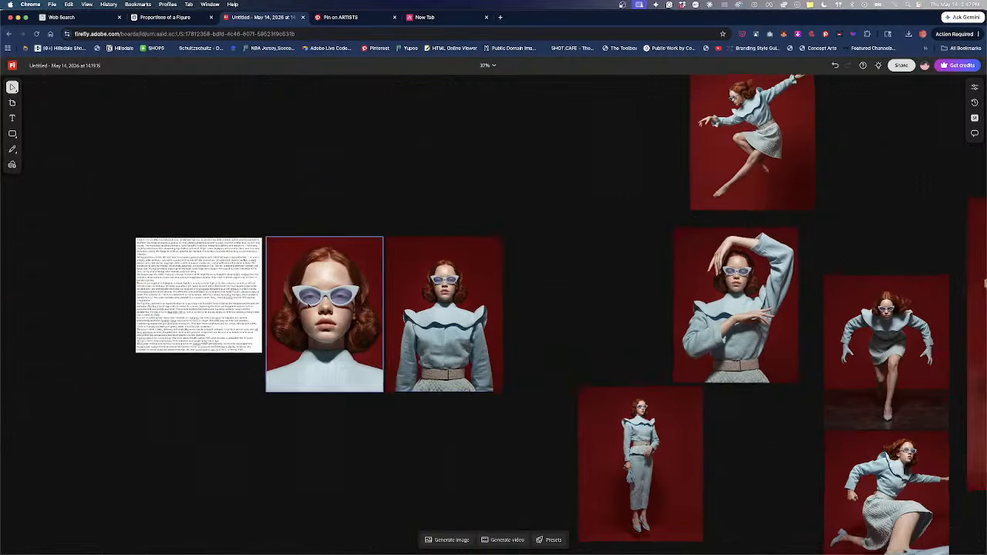
pyautogui.scroll(5, 373, 314)
pyautogui.hscroll(-1, 379, 293)
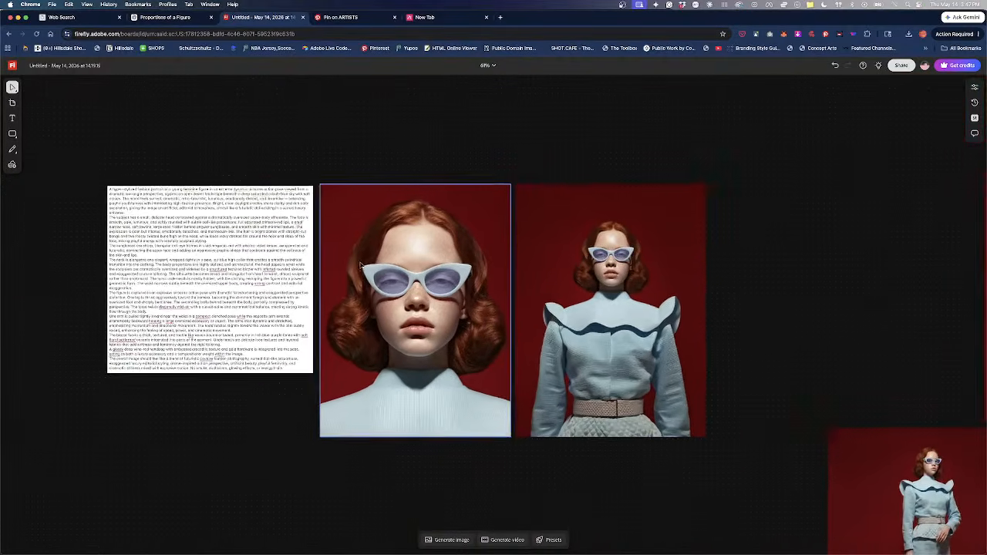
pyautogui.scroll(3, 362, 282)
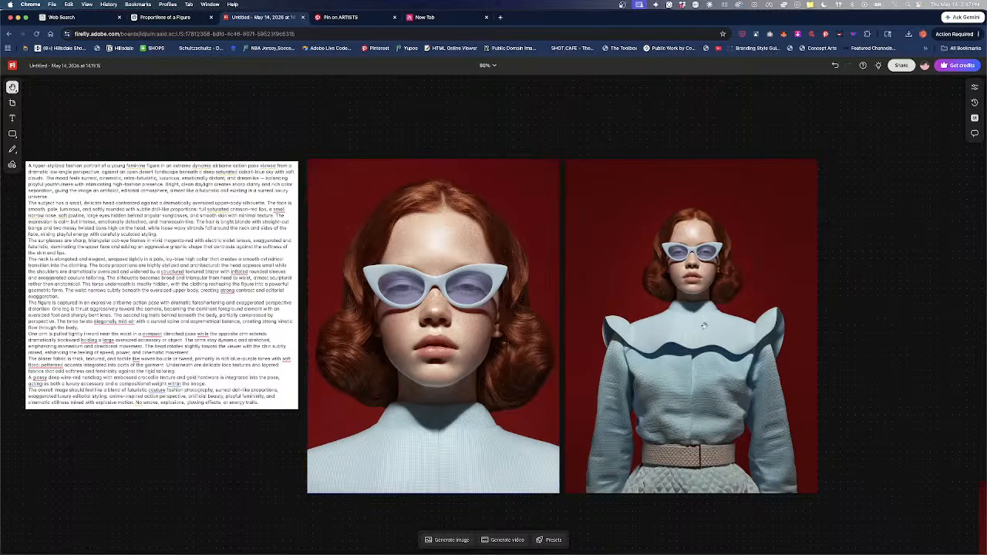
pyautogui.hscroll(10, 524, 369)
pyautogui.scroll(-1, 301, 312)
pyautogui.scroll(-5, 301, 312)
pyautogui.hscroll(10, 301, 312)
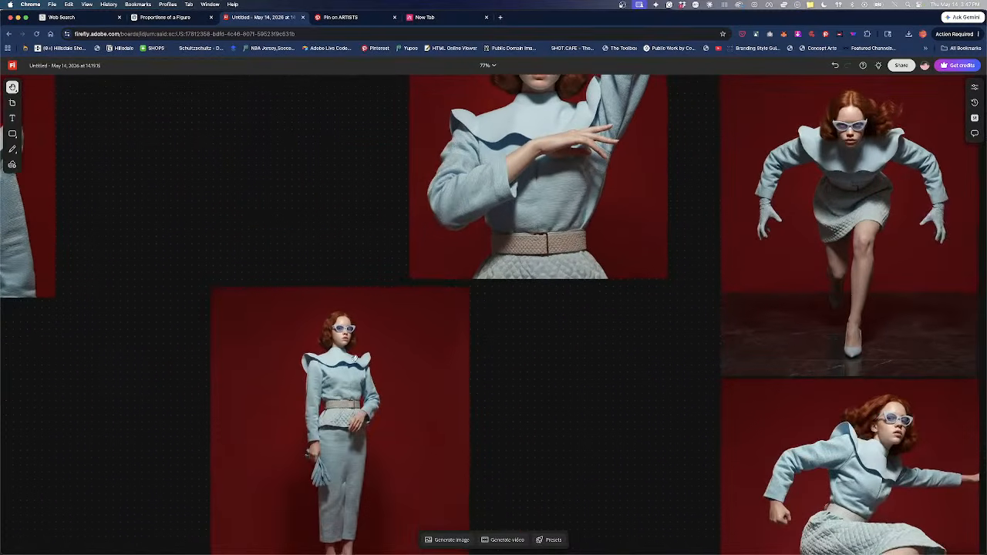
pyautogui.scroll(1, 334, 464)
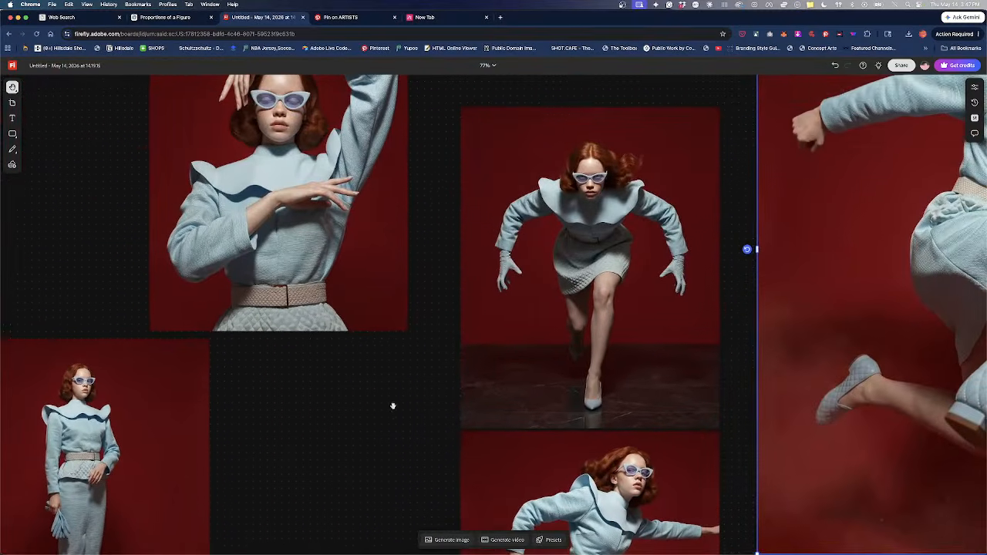
# Open the image generation prompt and place the floating barefoot figure from its history on the board, beside the running figure
pyautogui.click(435, 542)
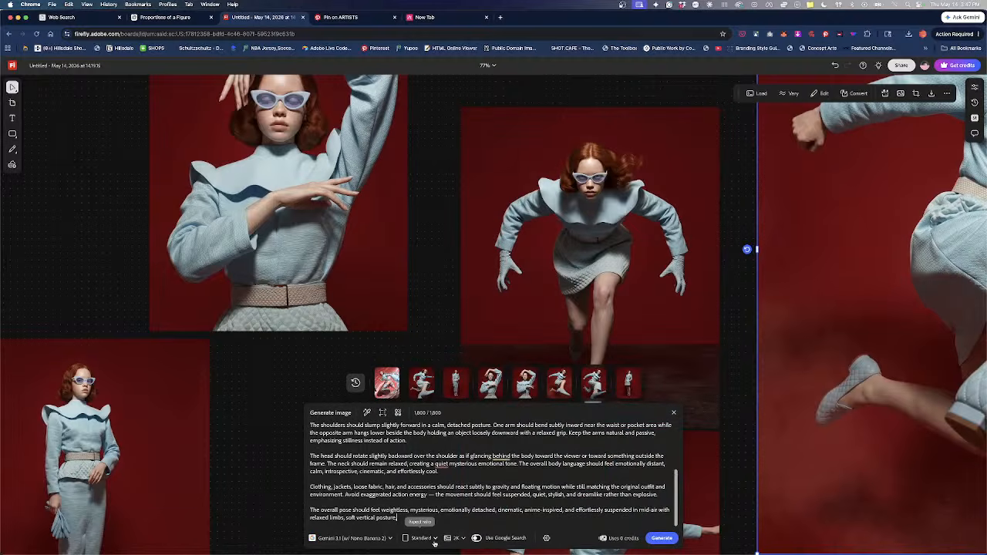
pyautogui.moveTo(590, 378); pyautogui.dragTo(255, 358)
pyautogui.click(425, 216)
pyautogui.scroll(-2, 327, 143)
pyautogui.hscroll(2, 326, 143)
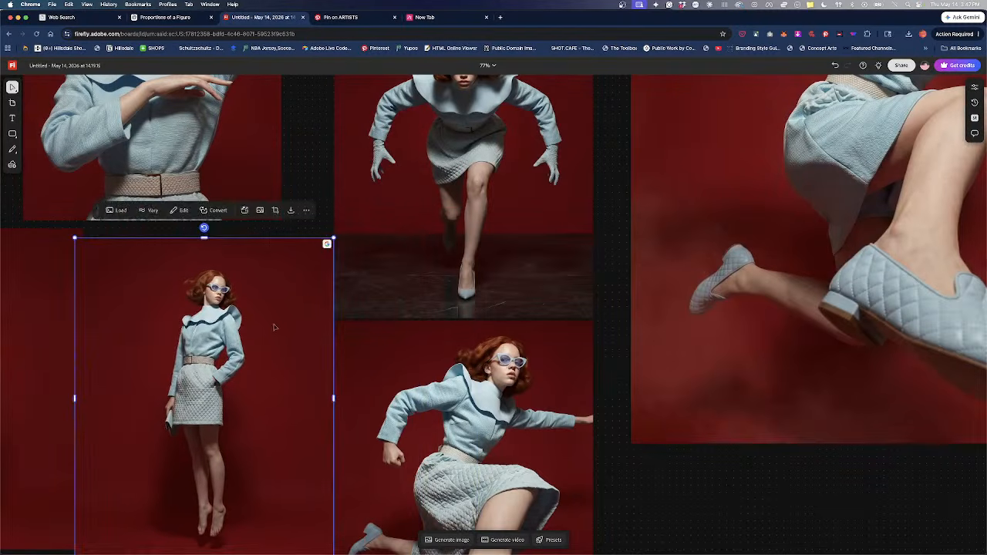
# Download the image of the gloved figure lunging toward the camera and switch back to Photoshop
pyautogui.press('space')
pyautogui.moveTo(277, 314); pyautogui.dragTo(244, 460)
pyautogui.click(519, 244)
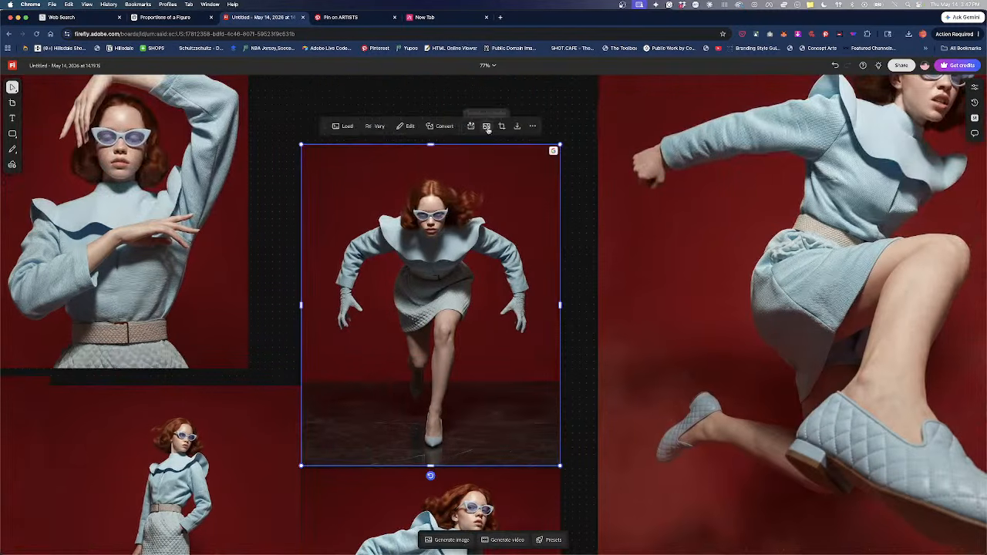
pyautogui.click(517, 126)
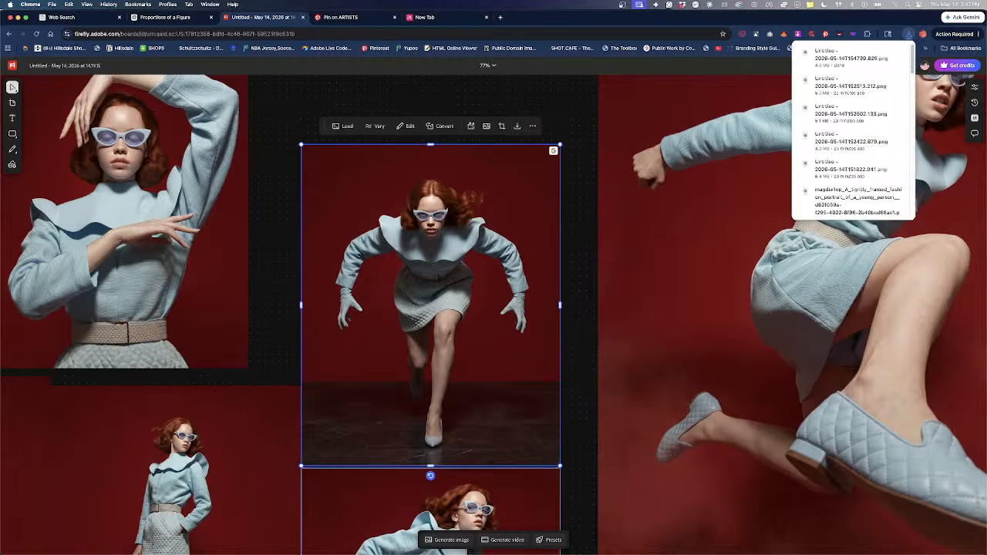
pyautogui.hotkey('ctrl', 'Up')
pyautogui.click(454, 282)
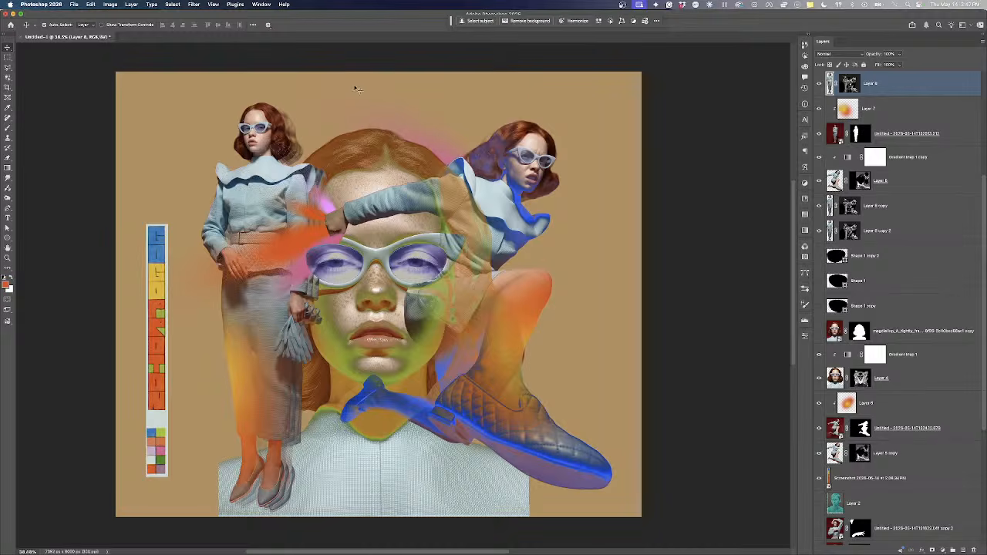
# Extend the canvas upward with the Crop tool, adding a transparent strip above the tan background
pyautogui.press('super+minus')
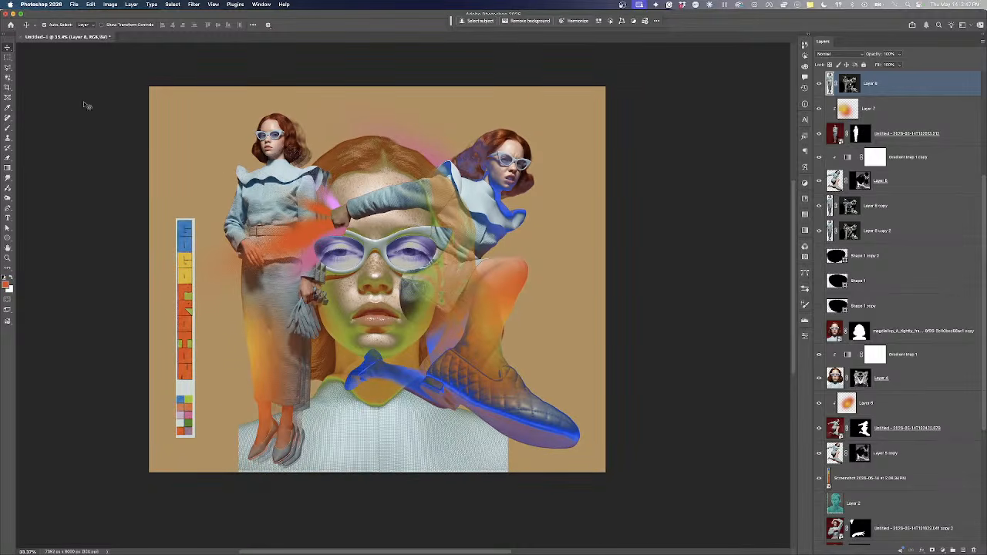
pyautogui.click(8, 87)
pyautogui.moveTo(378, 85); pyautogui.dragTo(378, 60)
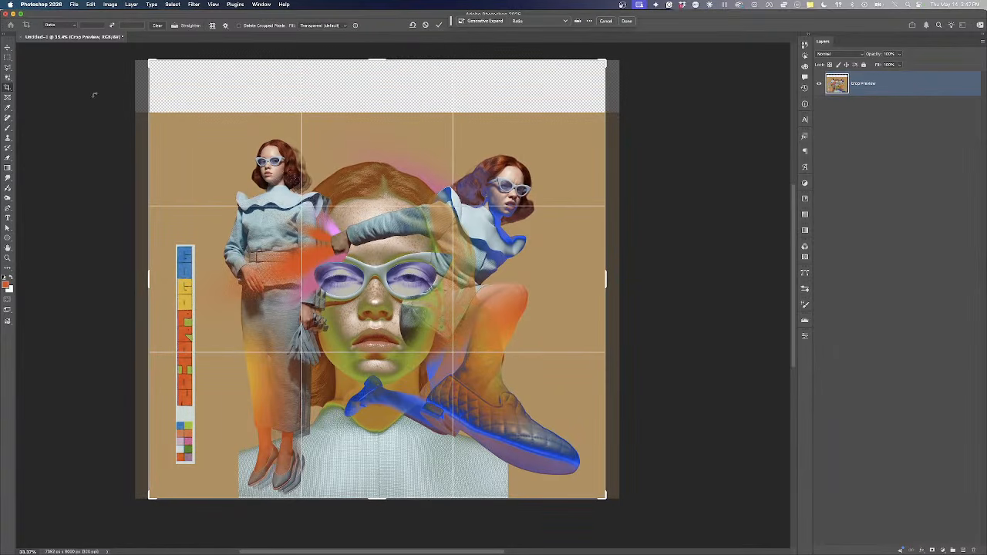
pyautogui.click(7, 47)
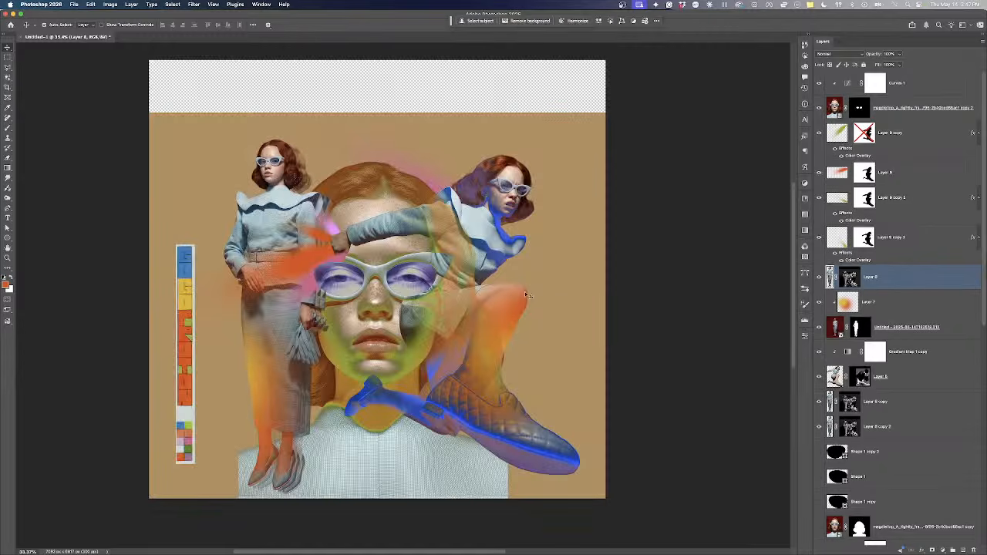
# On the large portrait layer, start a Pen tool shape along two rounded collar lobes below the neck, continuing up toward the boot
pyautogui.click(573, 294)
pyautogui.scroll(5, 325, 446)
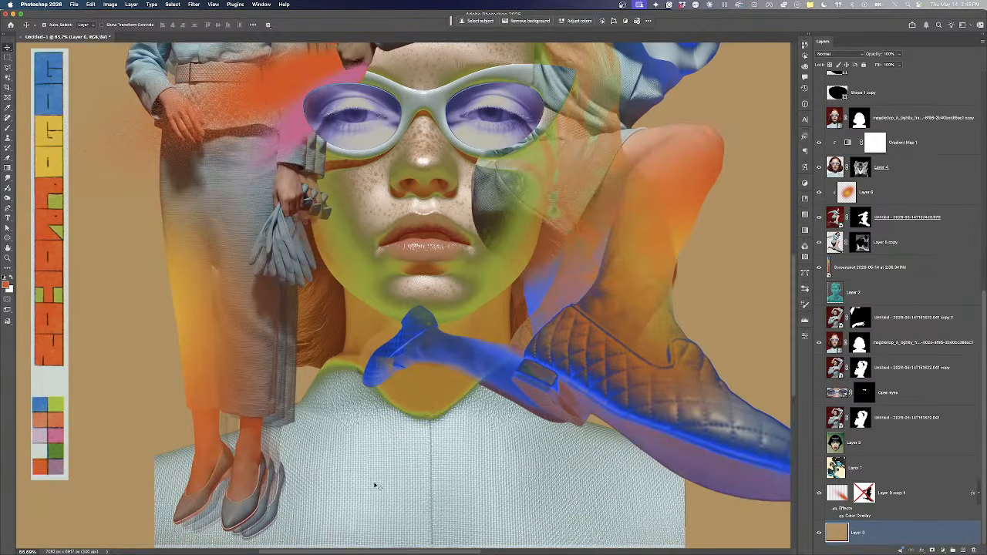
pyautogui.click(375, 485)
pyautogui.scroll(-1, 350, 446)
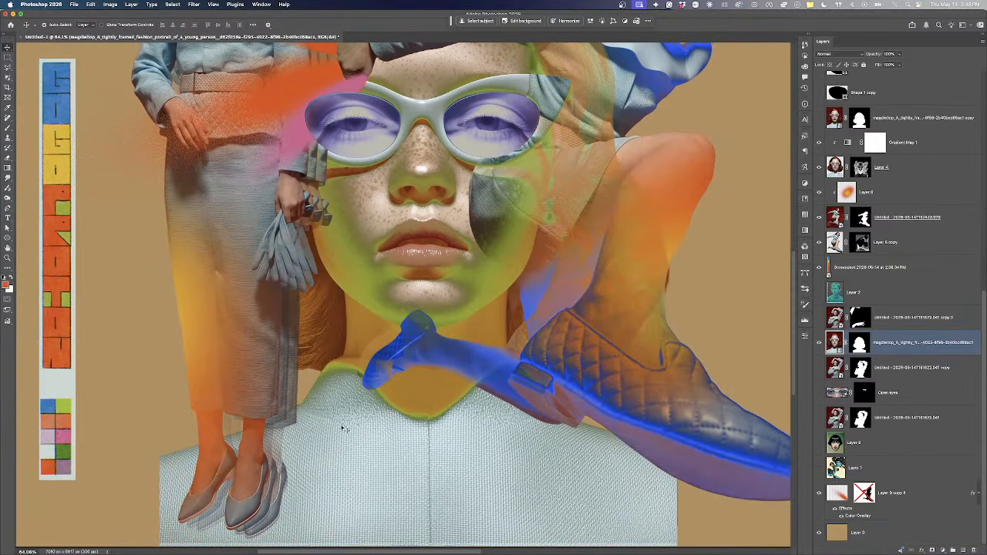
pyautogui.click(7, 58)
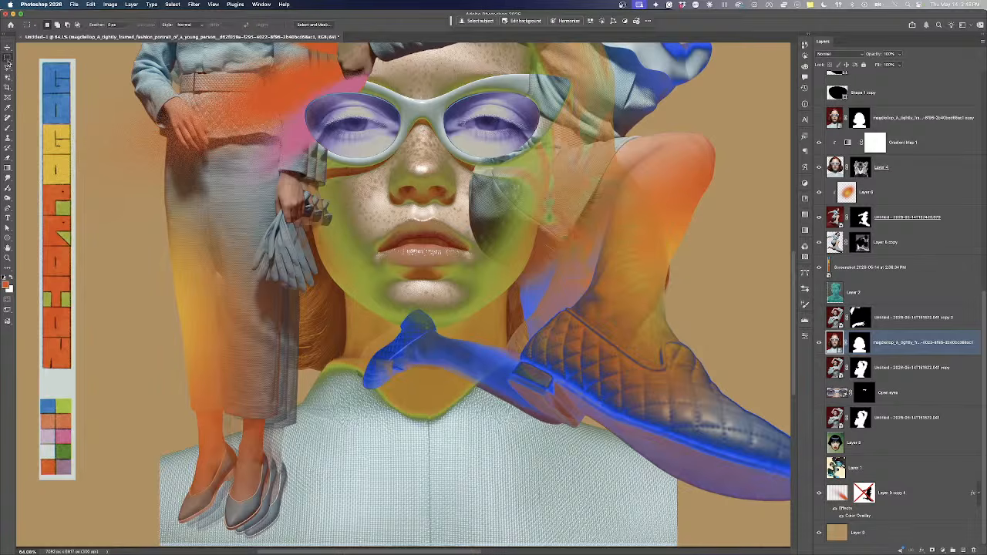
pyautogui.click(8, 210)
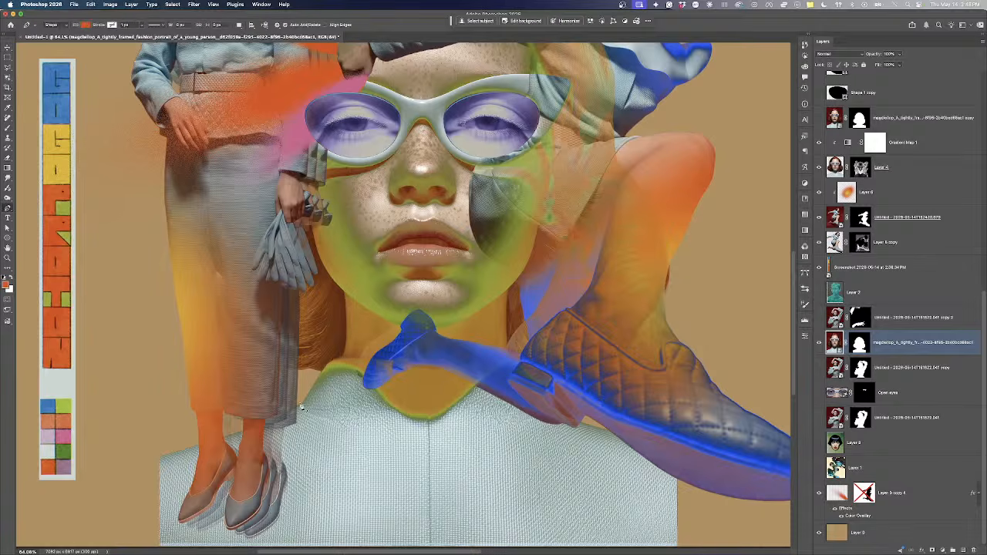
pyautogui.click(314, 426)
pyautogui.moveTo(429, 468); pyautogui.dragTo(457, 381)
pyautogui.moveTo(464, 503); pyautogui.dragTo(465, 504)
pyautogui.moveTo(560, 405); pyautogui.dragTo(598, 306)
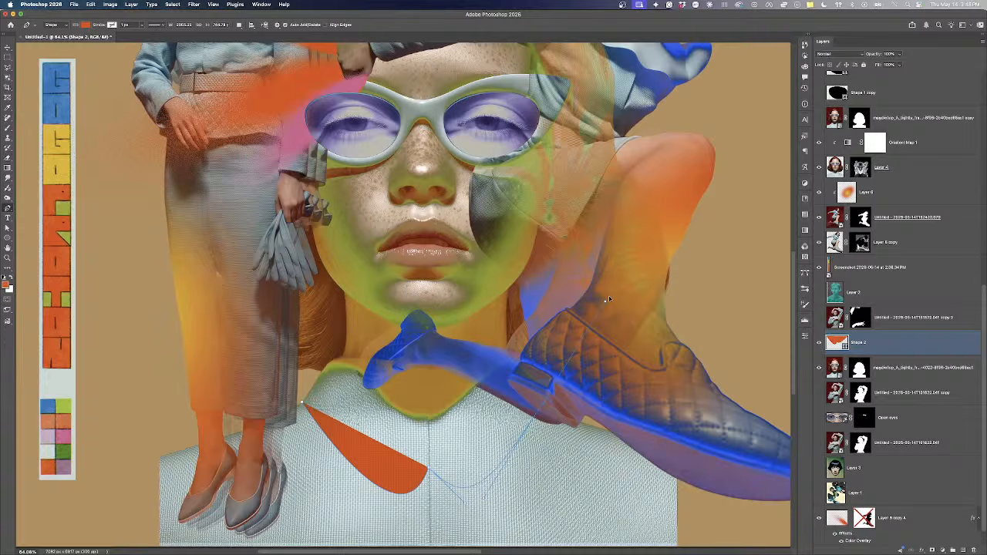
pyautogui.moveTo(636, 282); pyautogui.dragTo(637, 282)
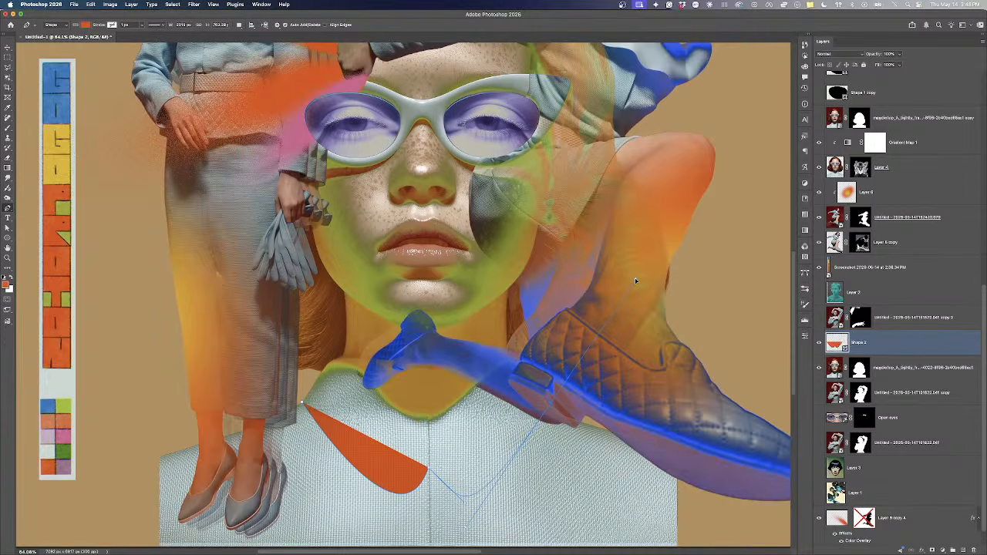
# Continue the pen shape around both shoulders and below the canvas edge so it covers the garment outside the collar
pyautogui.scroll(-1, 636, 281)
pyautogui.moveTo(708, 390); pyautogui.dragTo(729, 484)
pyautogui.moveTo(729, 470); pyautogui.dragTo(718, 383)
pyautogui.moveTo(697, 450); pyautogui.dragTo(672, 454)
pyautogui.moveTo(453, 468); pyautogui.dragTo(380, 465)
pyautogui.moveTo(270, 450); pyautogui.dragTo(156, 404)
pyautogui.moveTo(157, 329); pyautogui.dragTo(260, 268)
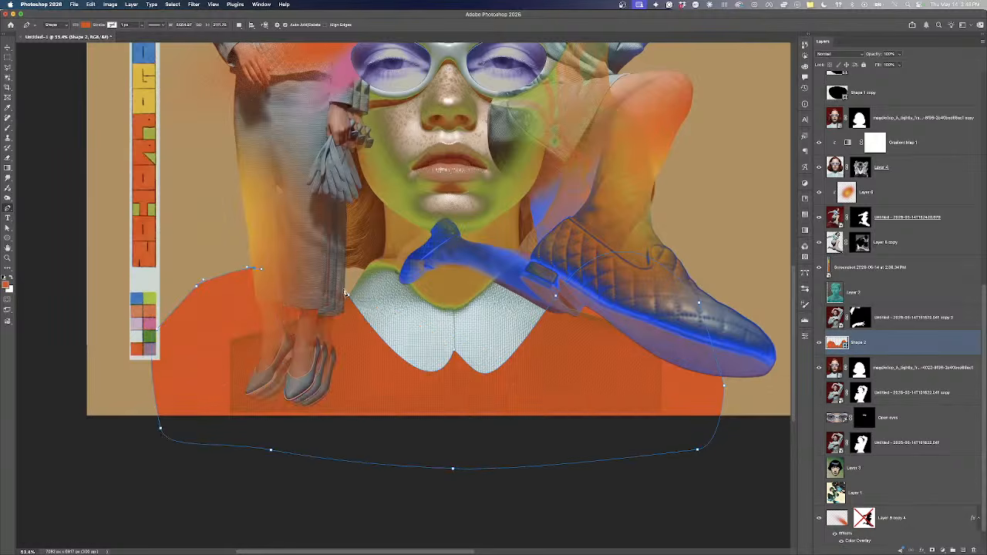
# Load the shoulder shape as a selection, hide the shape layer, and fill the selected area of the large portrait's mask with black
pyautogui.keyDown('super'); pyautogui.click(837, 344); pyautogui.keyUp('super')
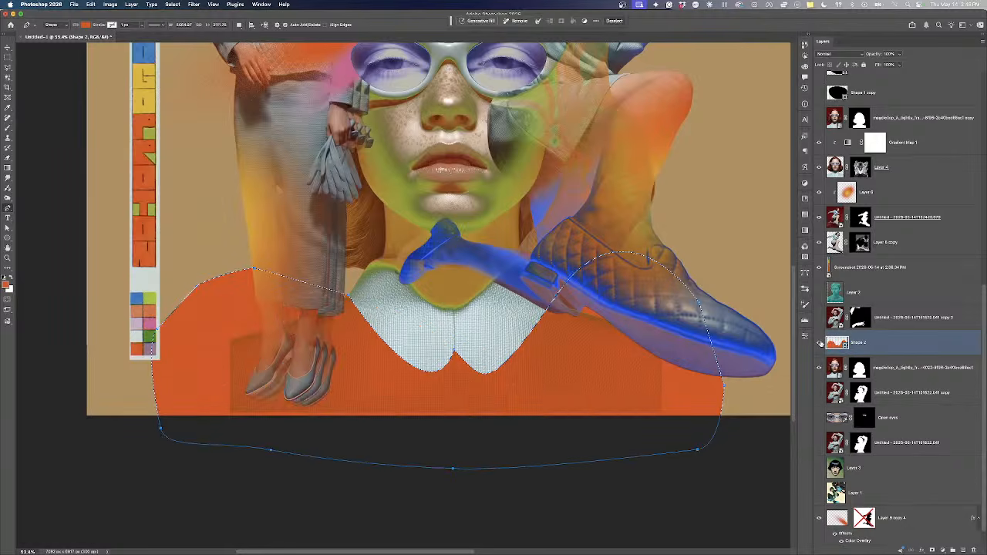
pyautogui.click(820, 343)
pyautogui.click(860, 369)
pyautogui.click(10, 278)
pyautogui.press('super+BackSpace')
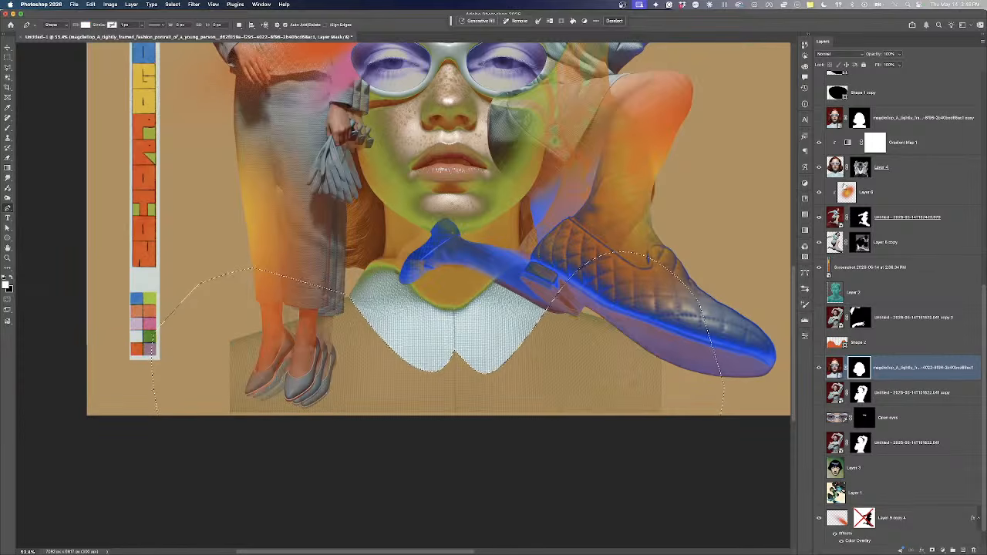
# Mask out the same shoulder area on Layer 4 and clear the selection
pyautogui.click(860, 168)
pyautogui.press('super+d')
pyautogui.scroll(5, 419, 348)
pyautogui.scroll(-3, 409, 391)
pyautogui.scroll(-5, 409, 391)
pyautogui.press('v')
pyautogui.scroll(2, 415, 378)
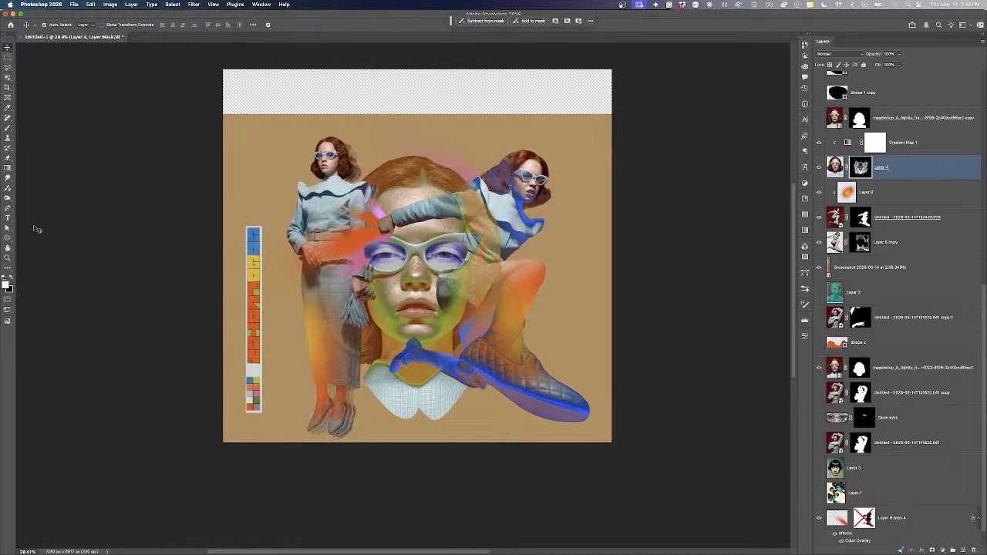
# Draw a closed Pen tool shape for rounded shoulders and a torso under the collar, extending below the canvas edge
pyautogui.click(7, 207)
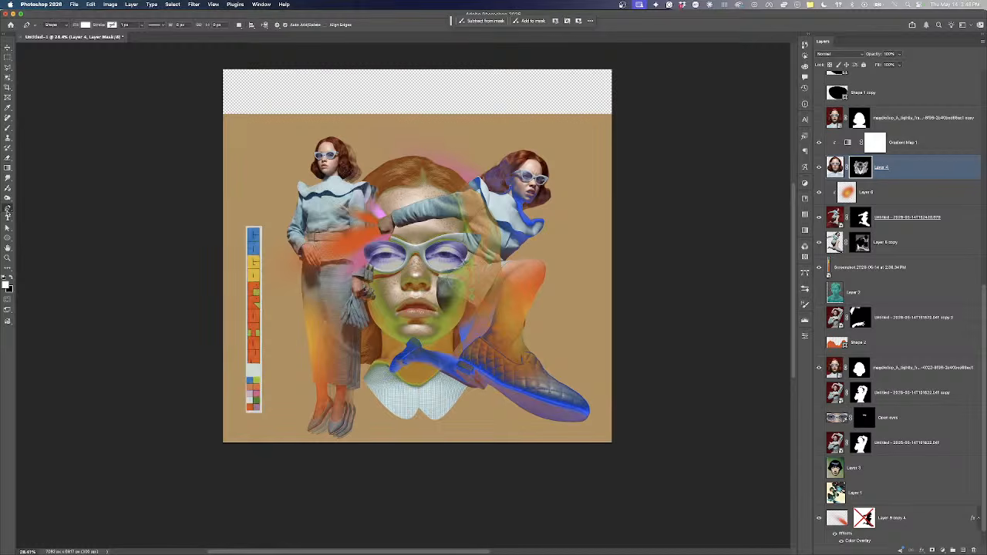
pyautogui.click(341, 400)
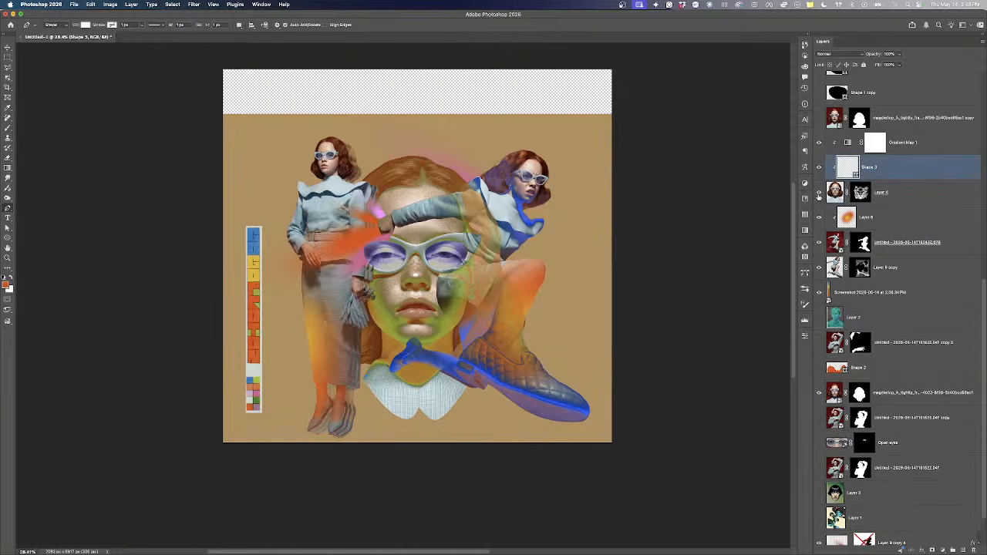
pyautogui.keyDown('shift'); pyautogui.click(861, 395); pyautogui.keyUp('shift')
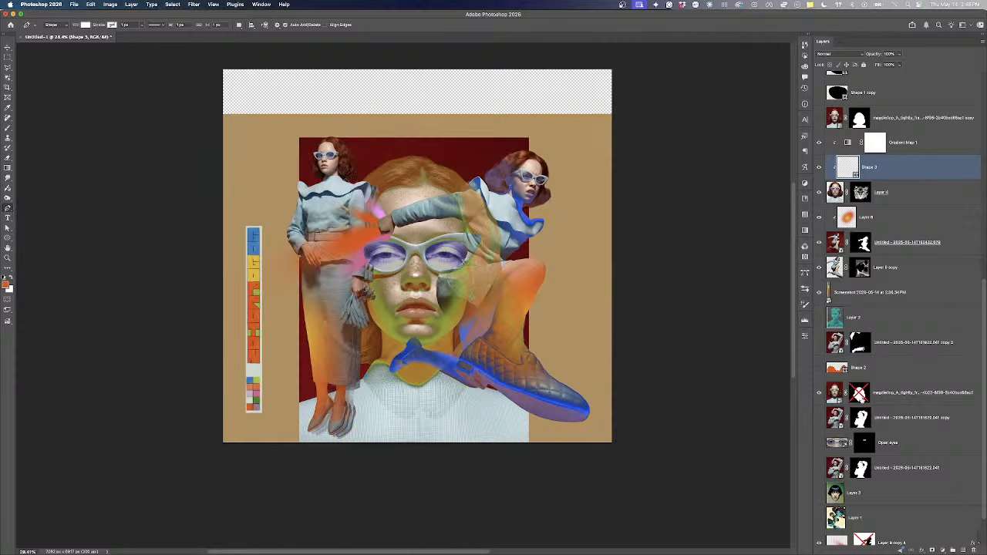
pyautogui.keyDown('shift'); pyautogui.click(861, 395); pyautogui.keyUp('shift')
pyautogui.click(308, 402)
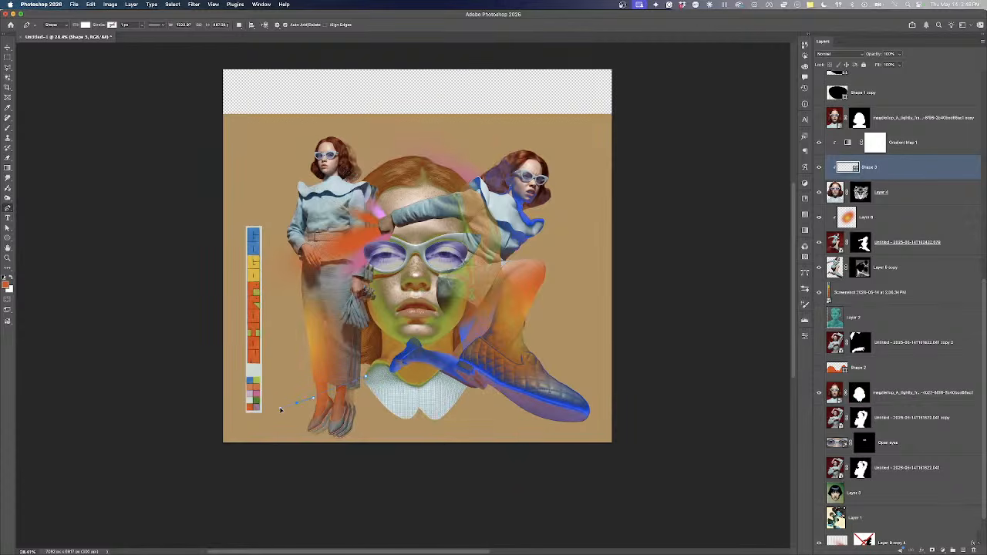
pyautogui.moveTo(268, 467); pyautogui.dragTo(268, 500)
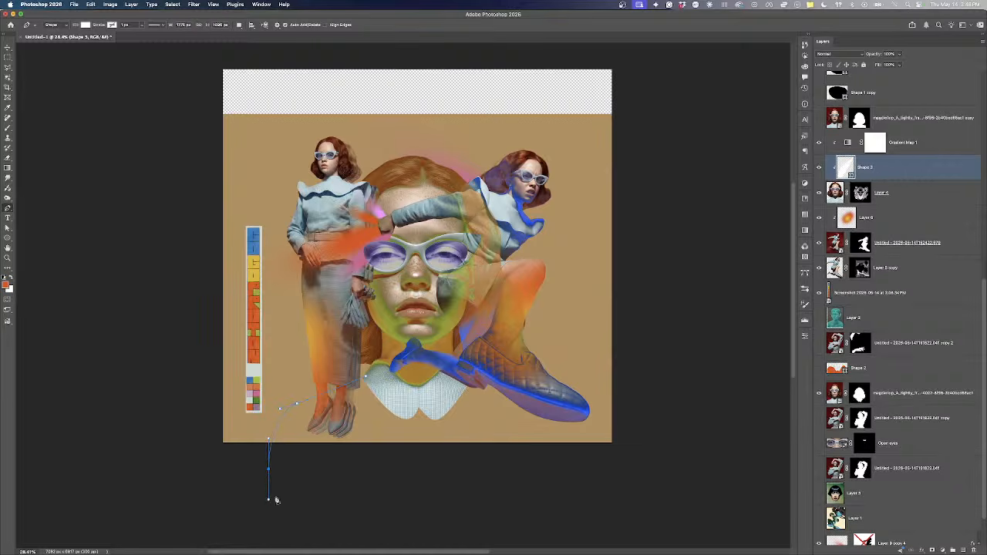
pyautogui.click(594, 481)
pyautogui.hotkey('ctrl', 'z')
pyautogui.click(560, 464)
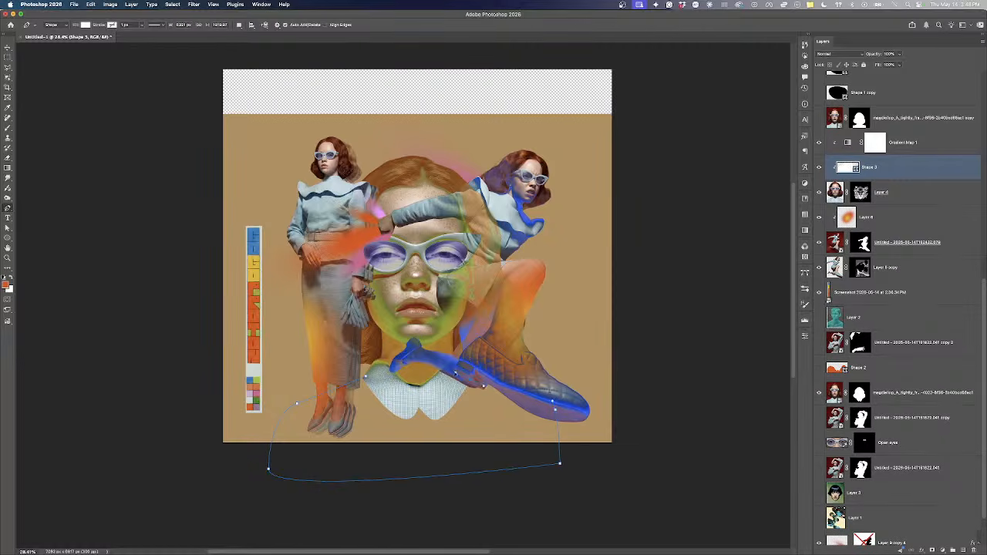
pyautogui.click(452, 370)
pyautogui.click(367, 381)
# Place the torso shape directly beneath the large portrait layer and fill it with orange sampled from the bent knee (db6325)
pyautogui.moveTo(895, 169); pyautogui.dragTo(906, 405)
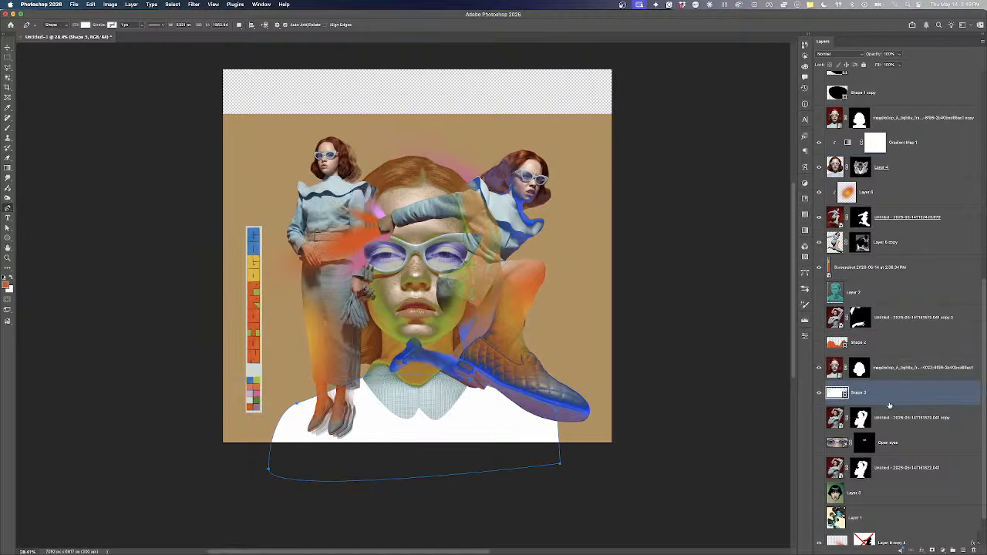
pyautogui.doubleClick(840, 393)
pyautogui.click(538, 273)
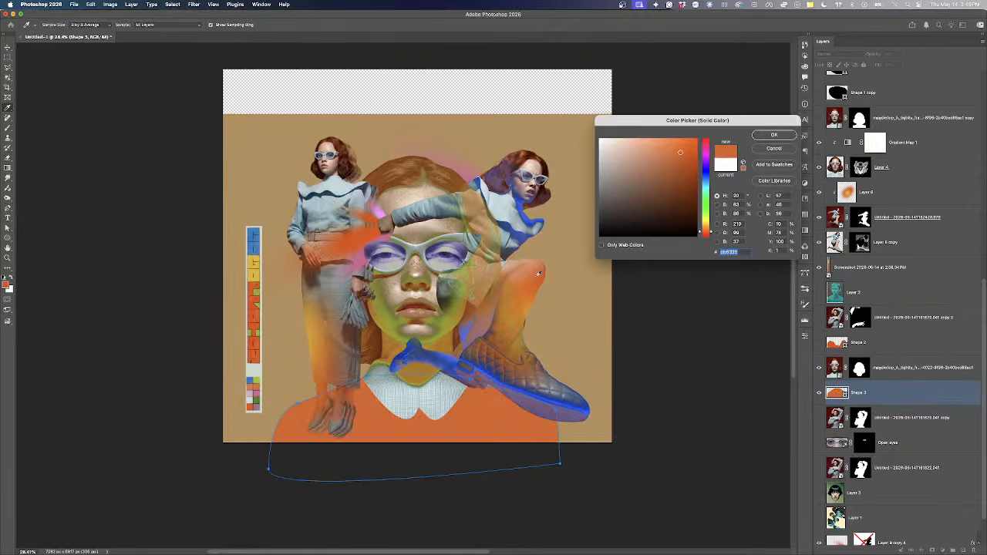
pyautogui.click(772, 136)
pyautogui.press('v')
pyautogui.click(635, 273)
pyautogui.click(525, 437)
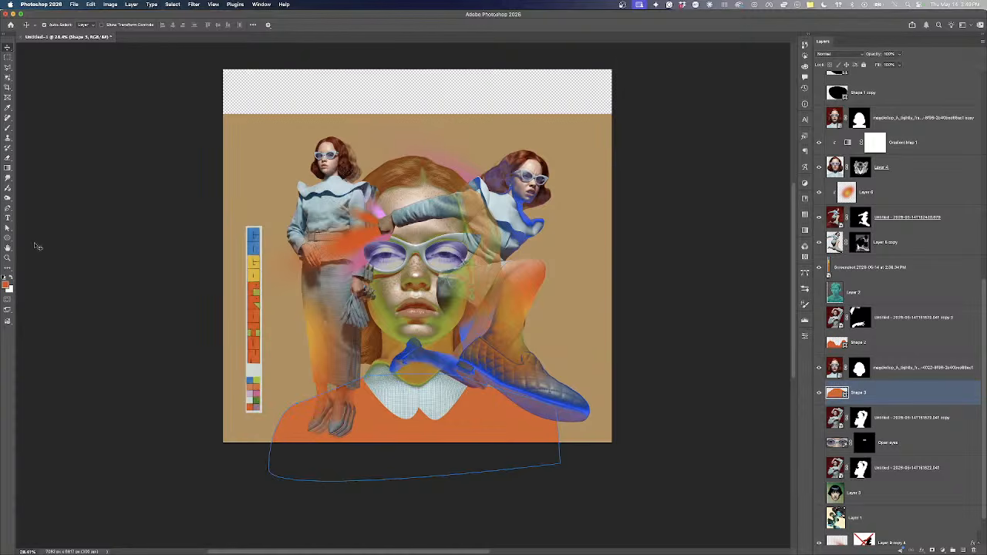
# Reshape the torso outline by moving its lower corner and shoulder point on the boot side slightly outward
pyautogui.click(8, 229)
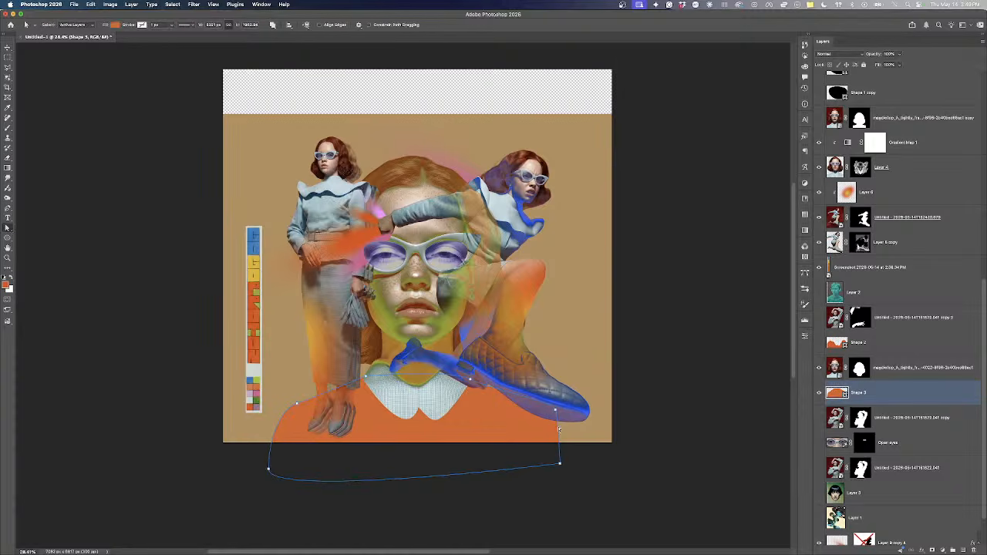
pyautogui.moveTo(563, 429); pyautogui.dragTo(570, 483)
pyautogui.moveTo(557, 418); pyautogui.dragTo(563, 420)
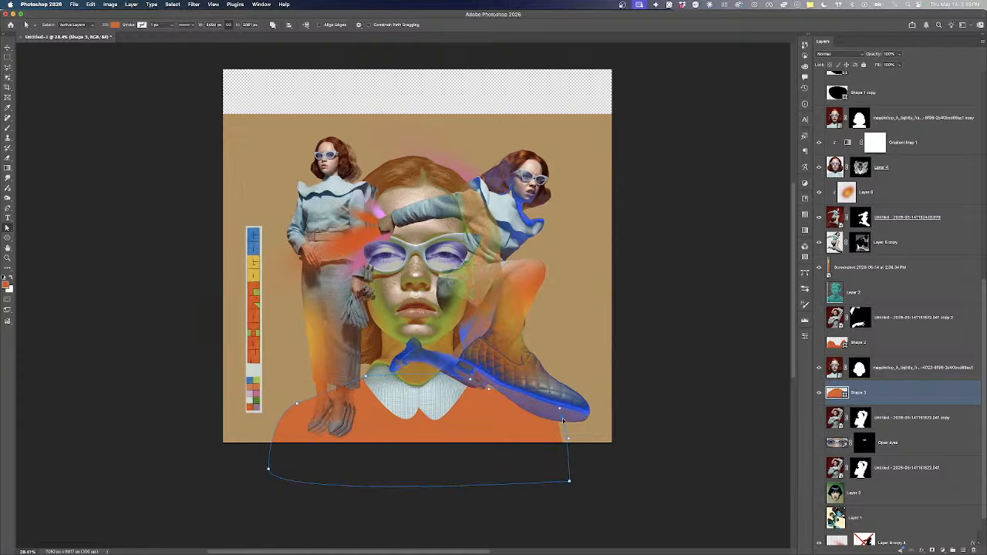
pyautogui.click(664, 420)
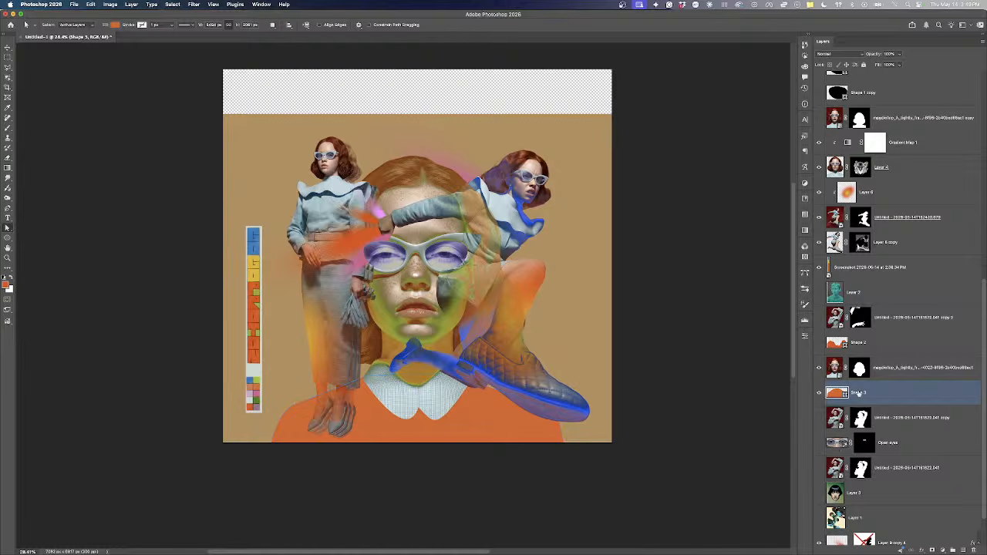
# Compare the large portrait over the orange torso with its layer mask disabled and enabled
pyautogui.keyDown('shift'); pyautogui.click(860, 369); pyautogui.keyUp('shift')
pyautogui.keyDown('shift'); pyautogui.click(860, 369); pyautogui.keyUp('shift')
pyautogui.keyDown('shift'); pyautogui.click(860, 369); pyautogui.keyUp('shift')
pyautogui.keyDown('shift'); pyautogui.click(859, 369); pyautogui.keyUp('shift')
pyautogui.keyDown('shift'); pyautogui.click(860, 369); pyautogui.keyUp('shift')
pyautogui.keyDown('shift'); pyautogui.click(860, 369); pyautogui.keyUp('shift')
pyautogui.press('v')
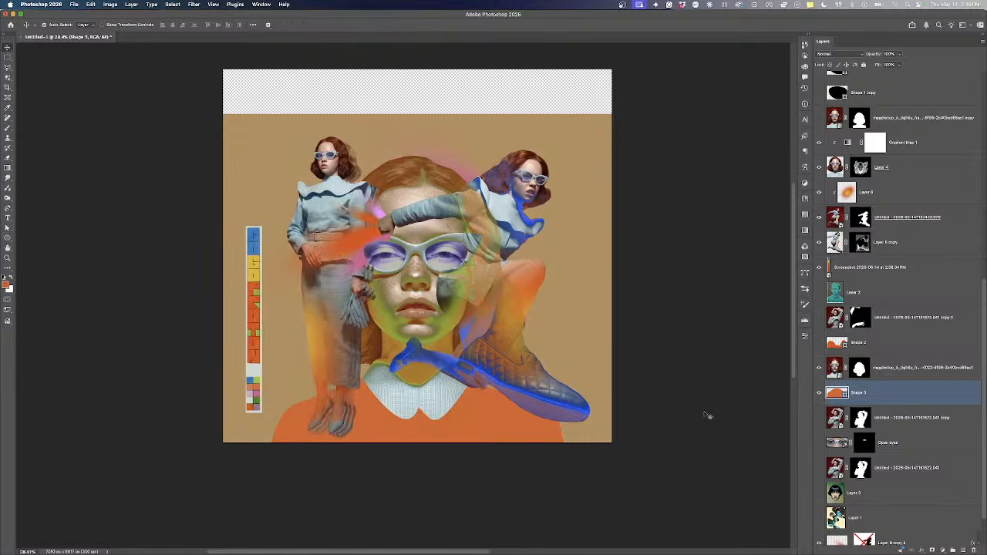
# Try light blue and blue on the torso shape, and set its fill to the palette strip's red-orange (e14a09)
pyautogui.doubleClick(838, 394)
pyautogui.click(430, 399)
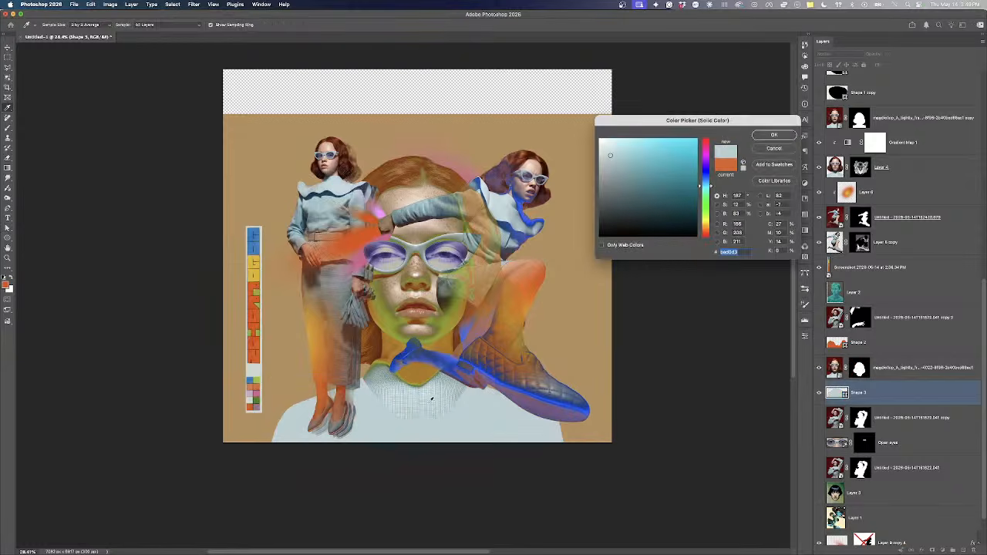
pyautogui.moveTo(645, 197); pyautogui.dragTo(616, 201)
pyautogui.click(524, 230)
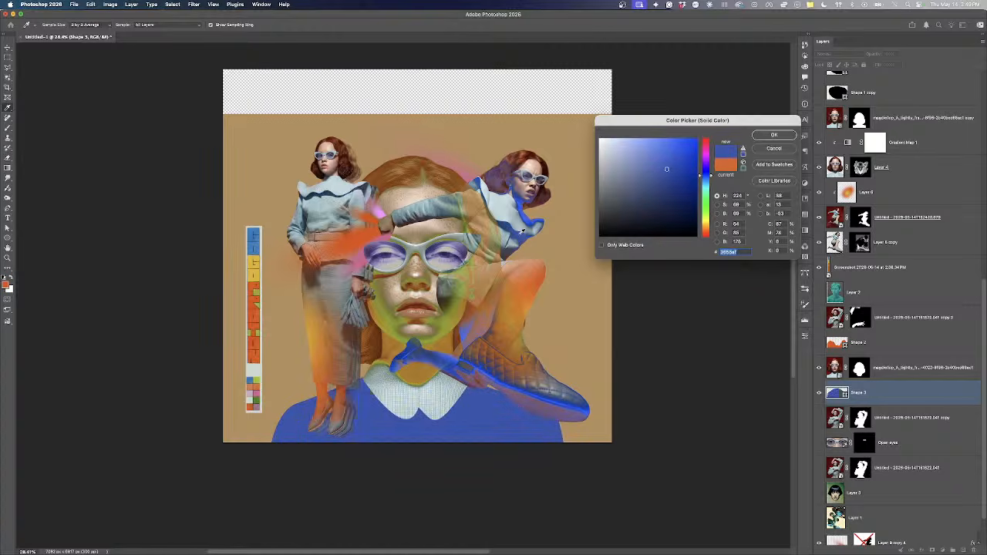
pyautogui.click(255, 303)
pyautogui.click(255, 305)
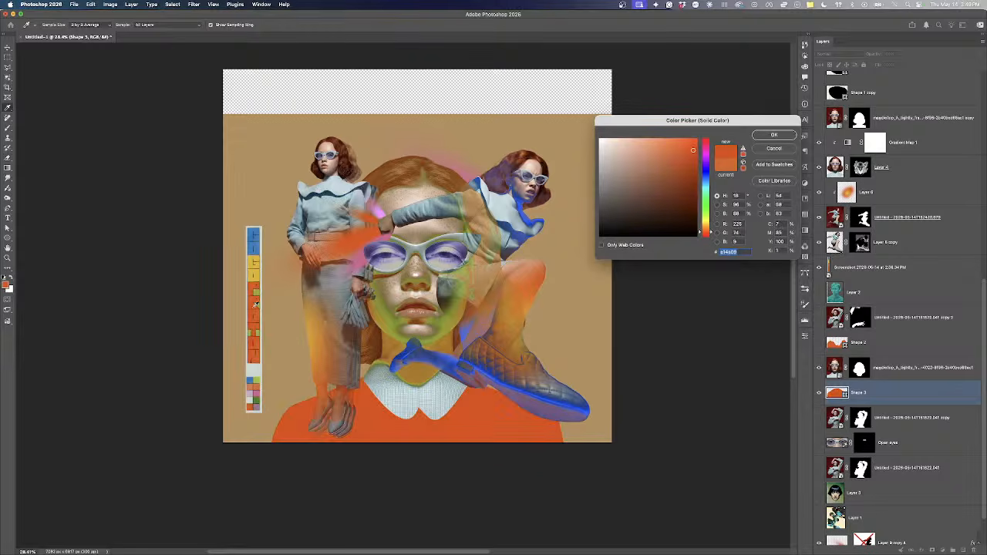
pyautogui.click(774, 135)
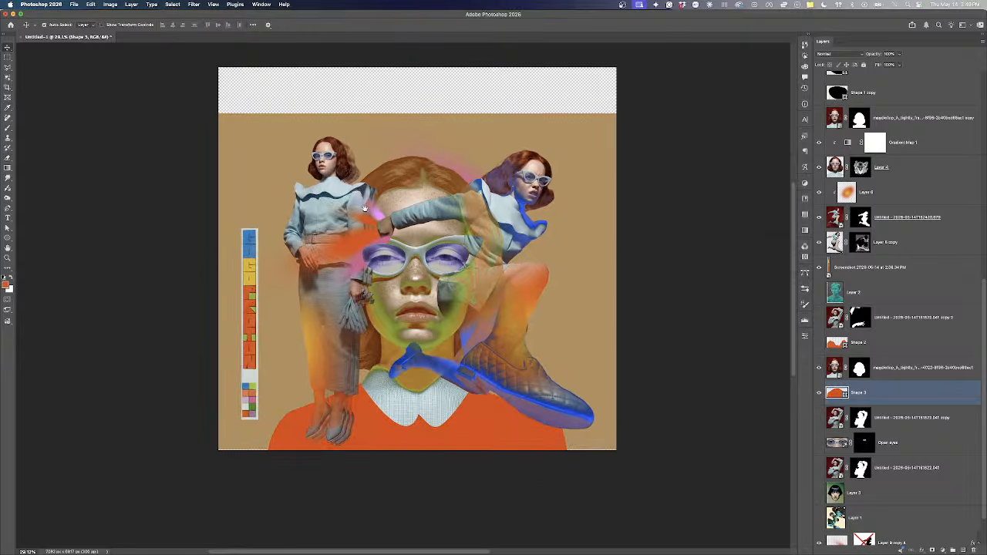
# Stretch the tan background layer upward to cover the transparent band above the collage
pyautogui.click(439, 156)
pyautogui.hotkey('ctrl', 't')
pyautogui.moveTo(419, 133); pyautogui.dragTo(424, 82)
pyautogui.press('Return')
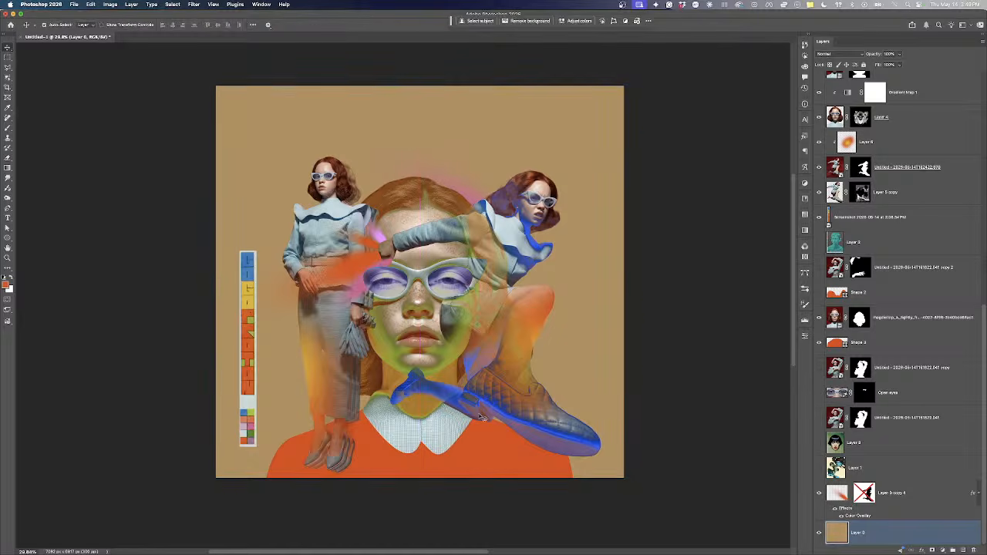
# Move the color palette strip down and inward, beside the standing figure's skirt
pyautogui.moveTo(722, 547)
pyautogui.scroll(2, 307, 337)
pyautogui.moveTo(229, 309); pyautogui.dragTo(266, 355)
# Place the photo of the striding woman in gloves on the canvas and remove its red background
pyautogui.moveTo(542, 546)
pyautogui.click(733, 547)
pyautogui.moveTo(736, 517); pyautogui.dragTo(415, 114)
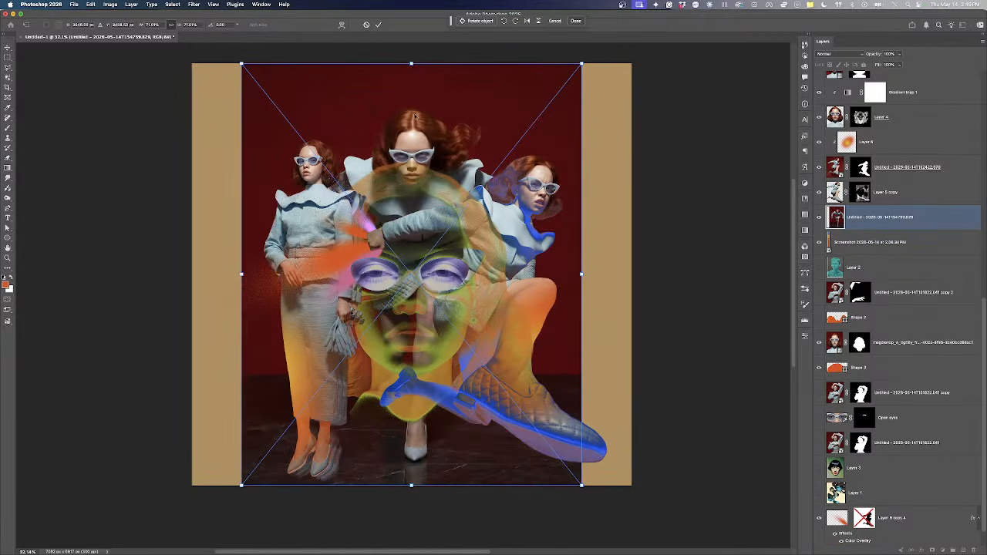
pyautogui.press('Return')
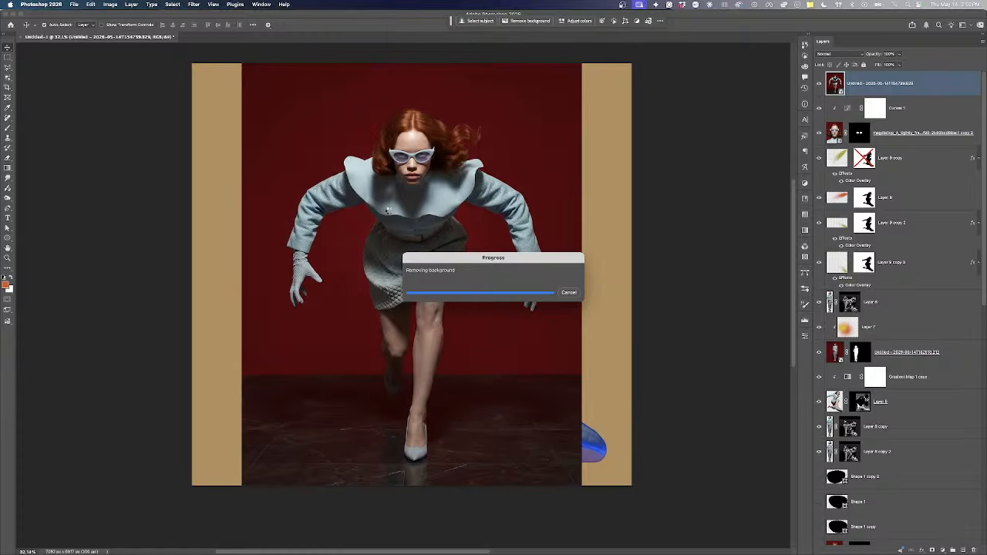
# Send the striding cut-out behind the collage, just above the background layer, and enlarge it with her head above the portrait
pyautogui.moveTo(390, 212); pyautogui.dragTo(407, 184)
pyautogui.hotkey('ctrl', 'shift', '[')
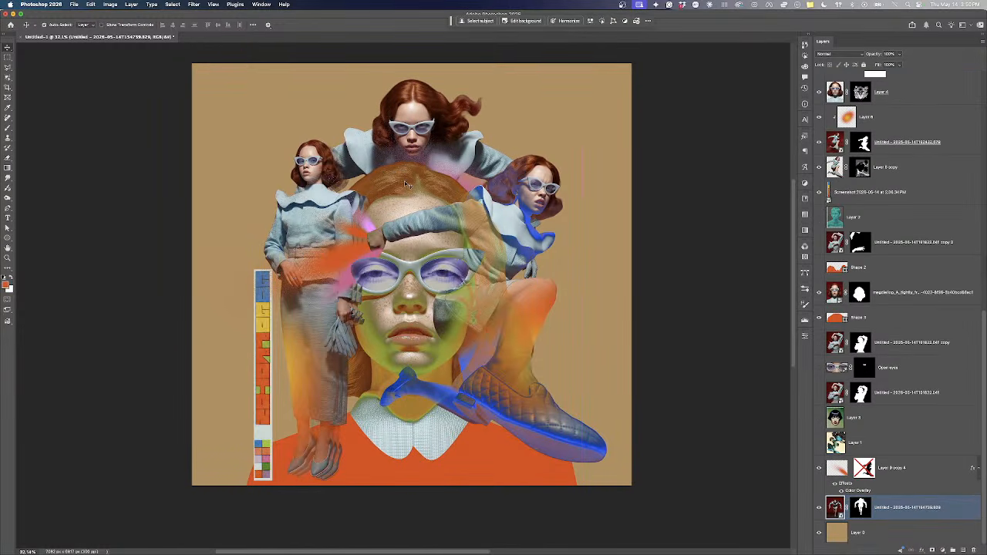
pyautogui.moveTo(419, 128); pyautogui.dragTo(424, 108)
pyautogui.hotkey('ctrl', 't')
pyautogui.moveTo(578, 247); pyautogui.dragTo(612, 248)
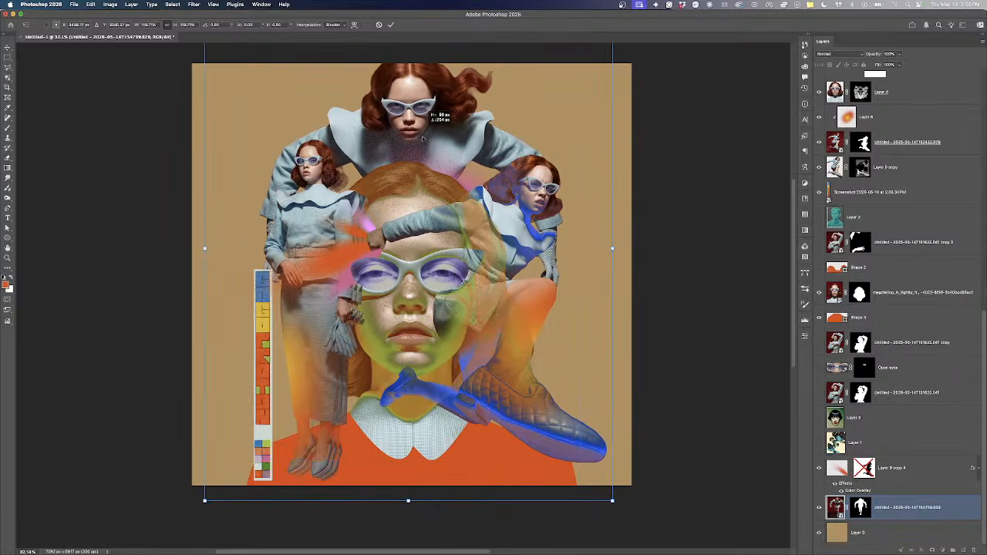
pyautogui.moveTo(424, 145); pyautogui.dragTo(389, 136)
pyautogui.press('Return')
# Bring the striding figure to the front of all layers and move it toward the middle of the collage
pyautogui.hotkey('ctrl', 'shift', ']')
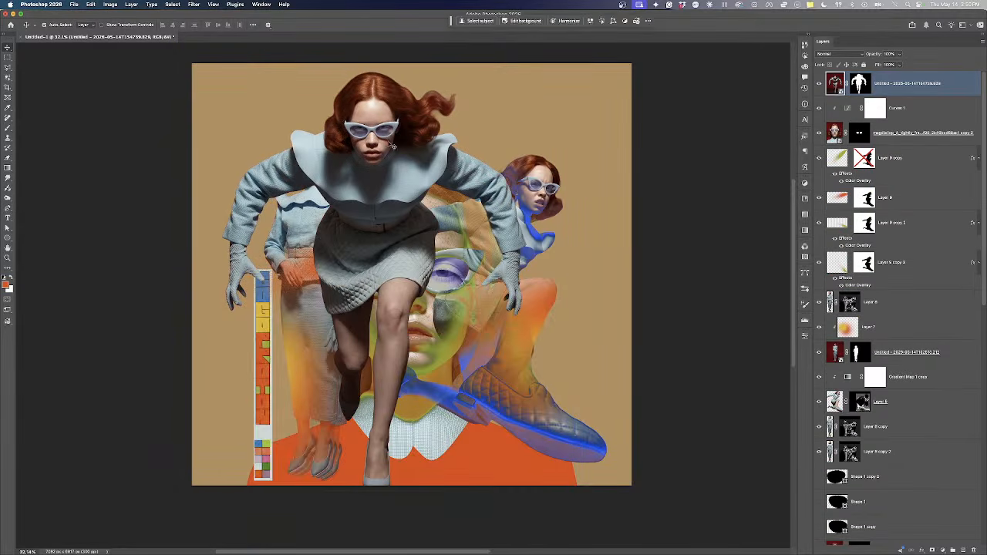
pyautogui.moveTo(389, 183); pyautogui.dragTo(426, 193)
# Duplicate the striding figure layer, merge the copy with a new blank layer to rasterize it, and hide the original
pyautogui.scroll(5, 266, 317)
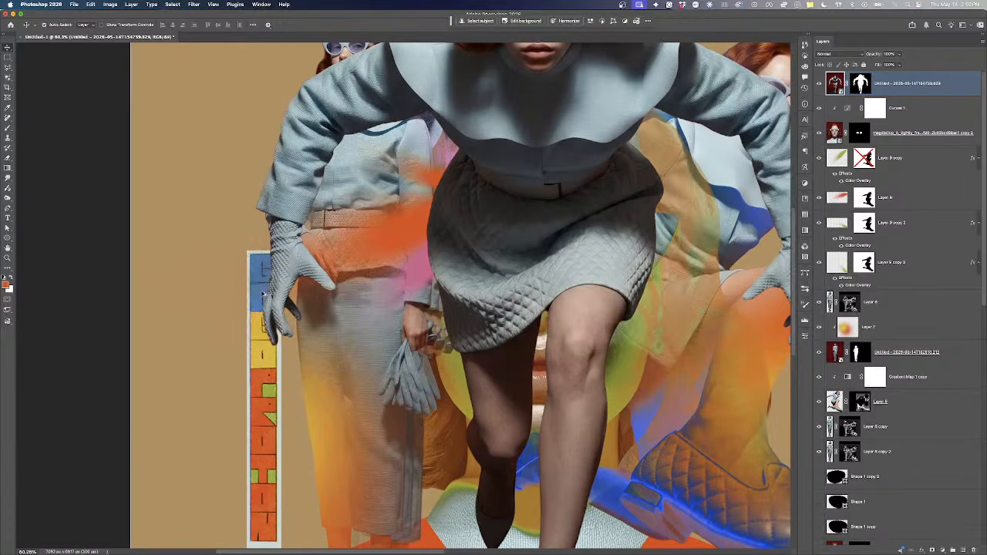
pyautogui.moveTo(469, 255); pyautogui.dragTo(376, 341)
pyautogui.click(963, 549)
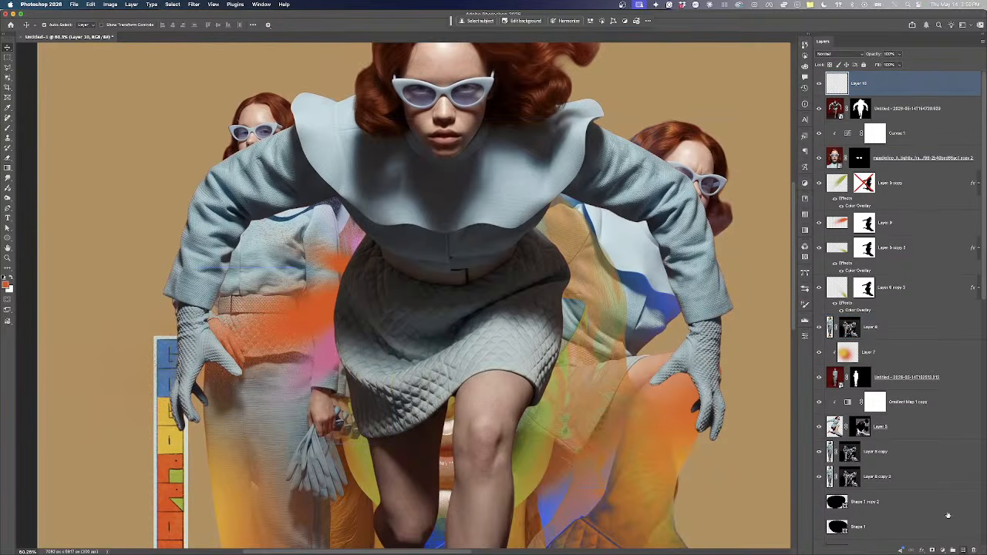
pyautogui.keyDown('alt'); pyautogui.moveTo(897, 109); pyautogui.dragTo(904, 97); pyautogui.keyUp('alt')
pyautogui.keyDown('super'); pyautogui.click(904, 87); pyautogui.keyUp('super')
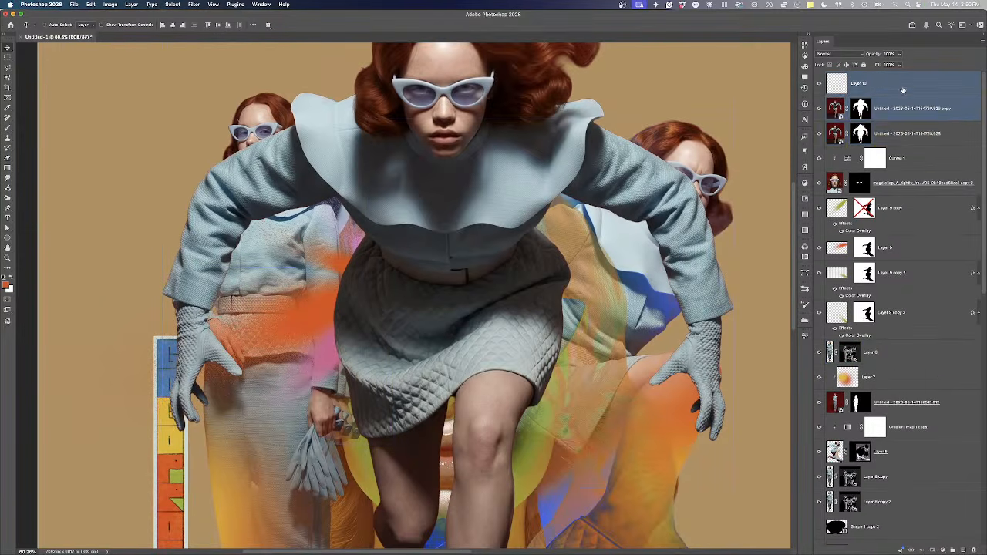
pyautogui.press('super+e')
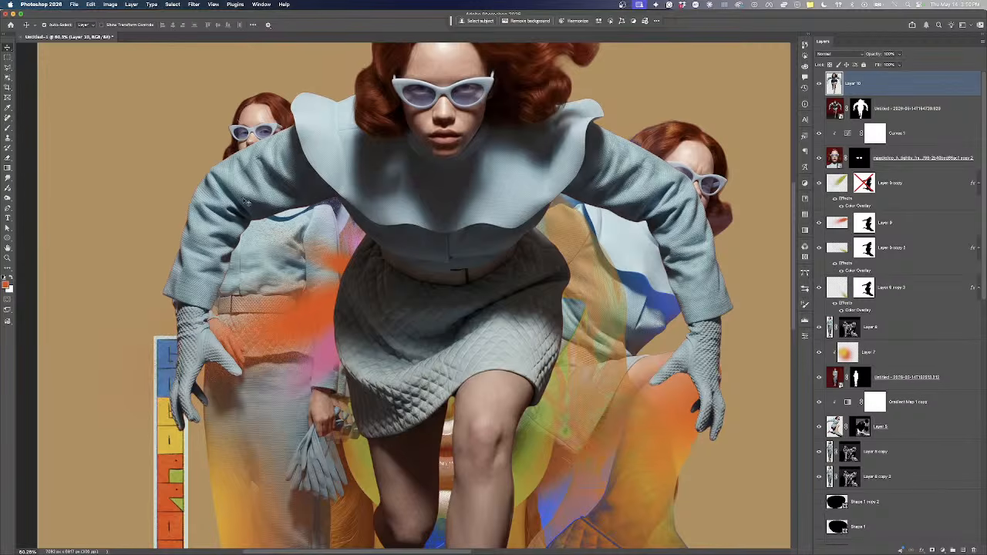
# Marquee-select the striding figure's arm and glove nearest the palette strip, subtracting the skirt area from the selection
pyautogui.press('m')
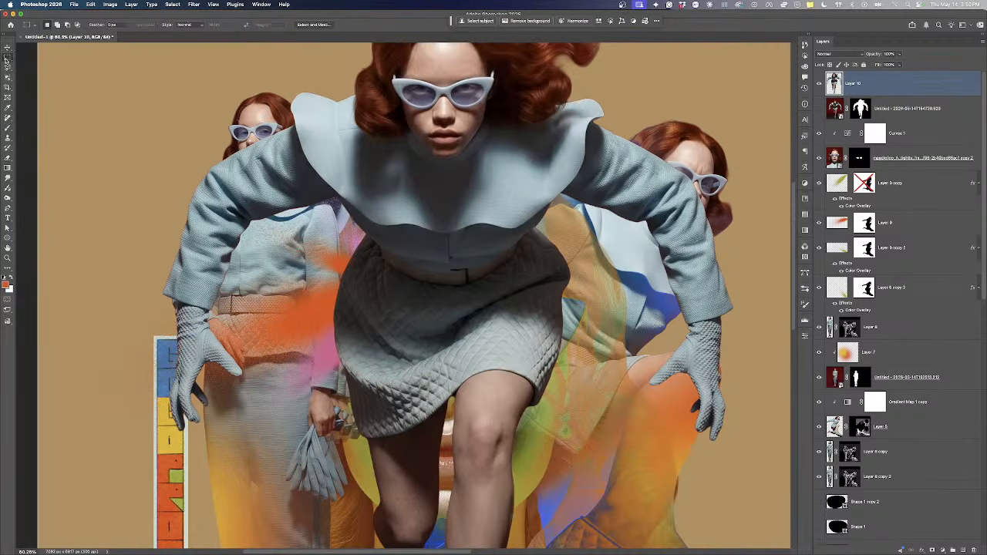
pyautogui.scroll(-2, 234, 169)
pyautogui.moveTo(123, 117); pyautogui.dragTo(328, 406)
pyautogui.moveTo(313, 245); pyautogui.dragTo(406, 394)
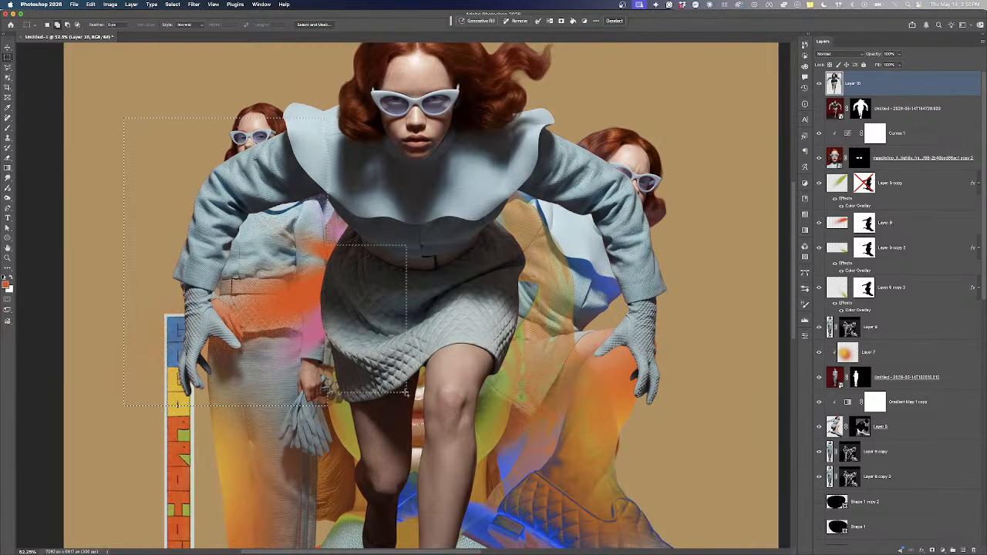
pyautogui.press('super+z')
pyautogui.moveTo(309, 232); pyautogui.dragTo(392, 392)
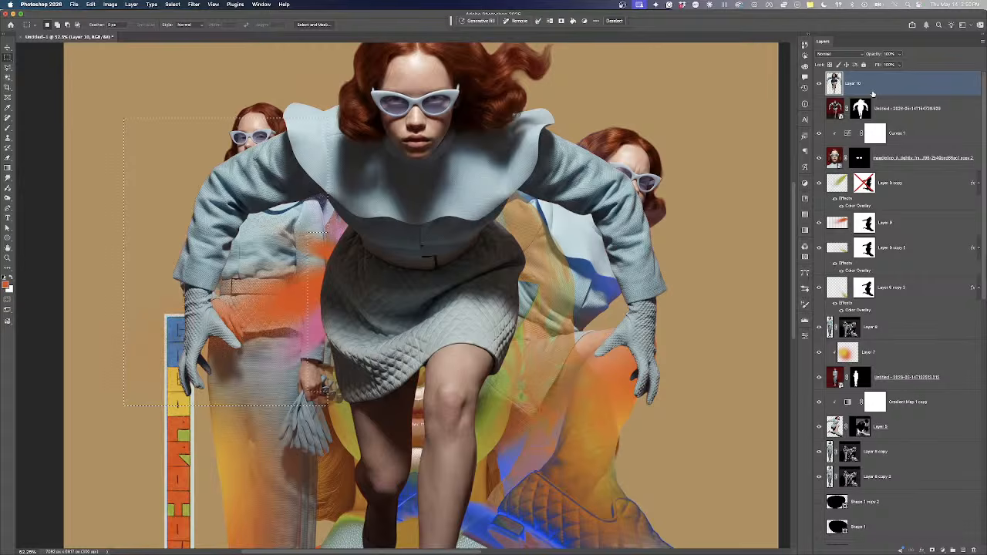
# Copy the selected arm to its own layer and offset it slightly outward from the original arm
pyautogui.press('super+v')
pyautogui.press('super+z')
pyautogui.press('super+c')
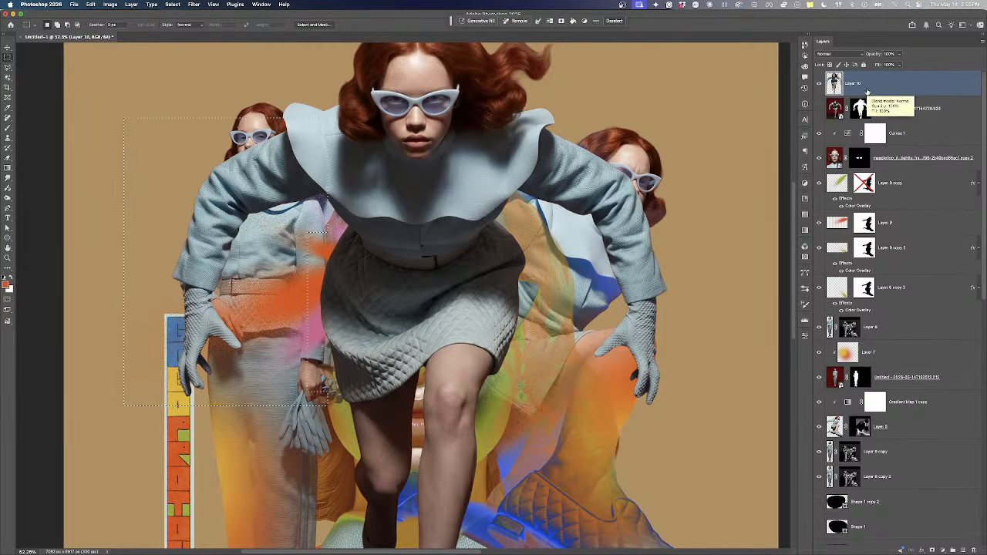
pyautogui.press('super+v')
# On Layer 10, marquee-select the arm nearest the boot, copy it to its own layer, and offset it slightly outward
pyautogui.click(857, 112)
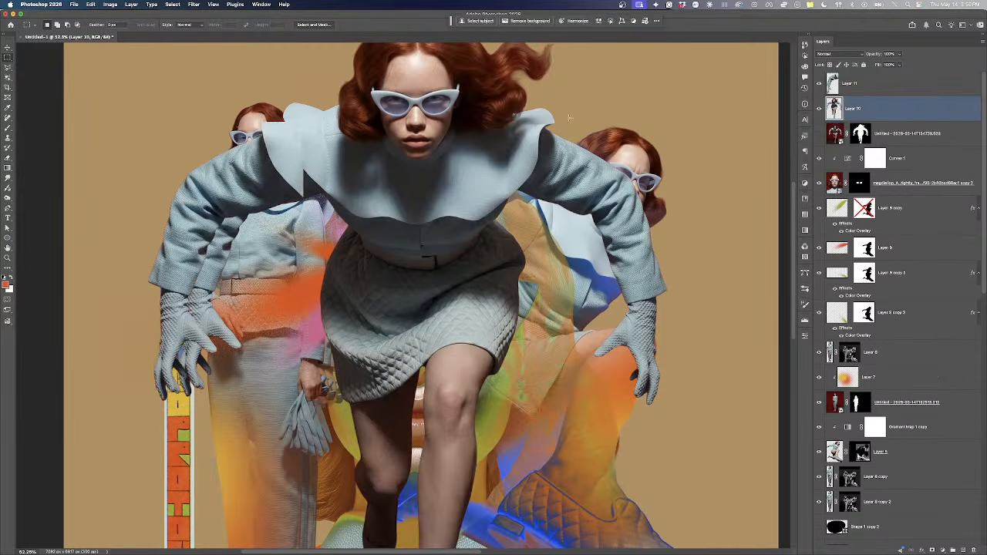
pyautogui.moveTo(528, 99); pyautogui.dragTo(717, 402)
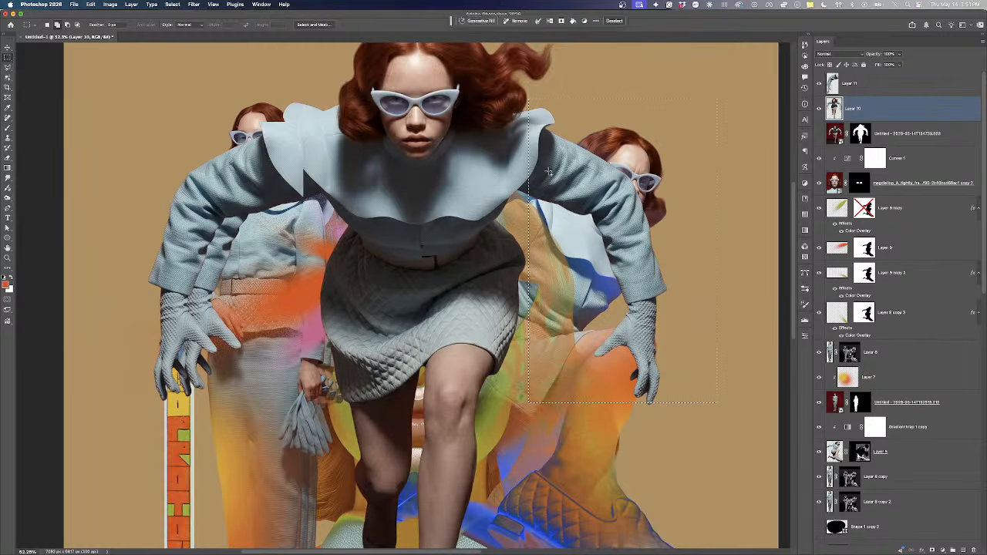
pyautogui.moveTo(553, 199); pyautogui.dragTo(541, 200)
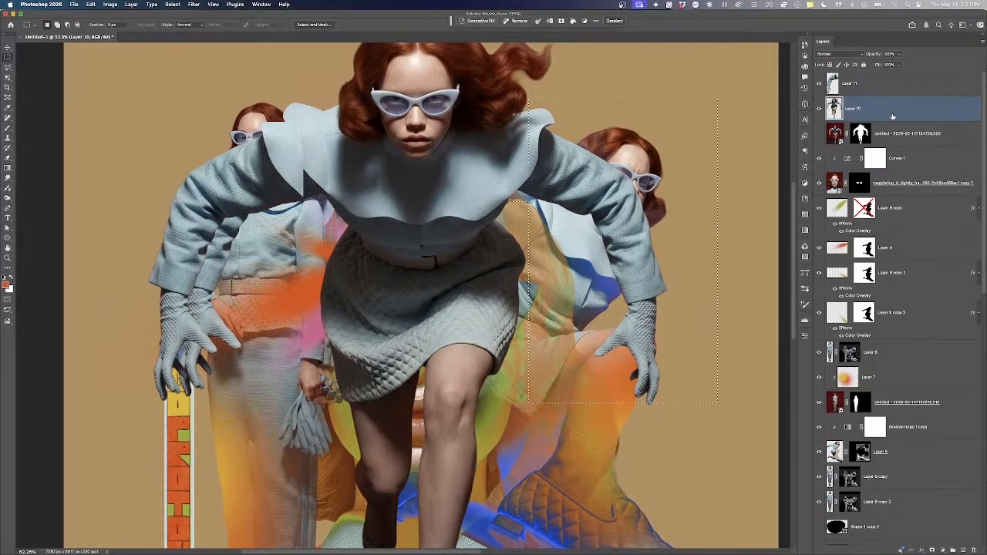
pyautogui.hotkey('ctrl', 'j')
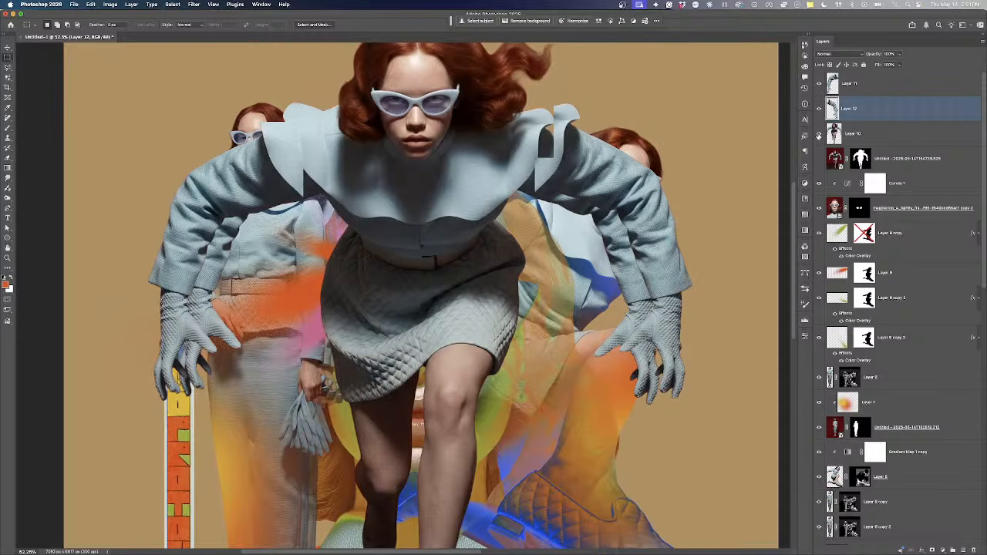
# Hide Layer 10, show the original masked striding figure, and move it down the layer stack directly below the orange torso shape
pyautogui.click(852, 134)
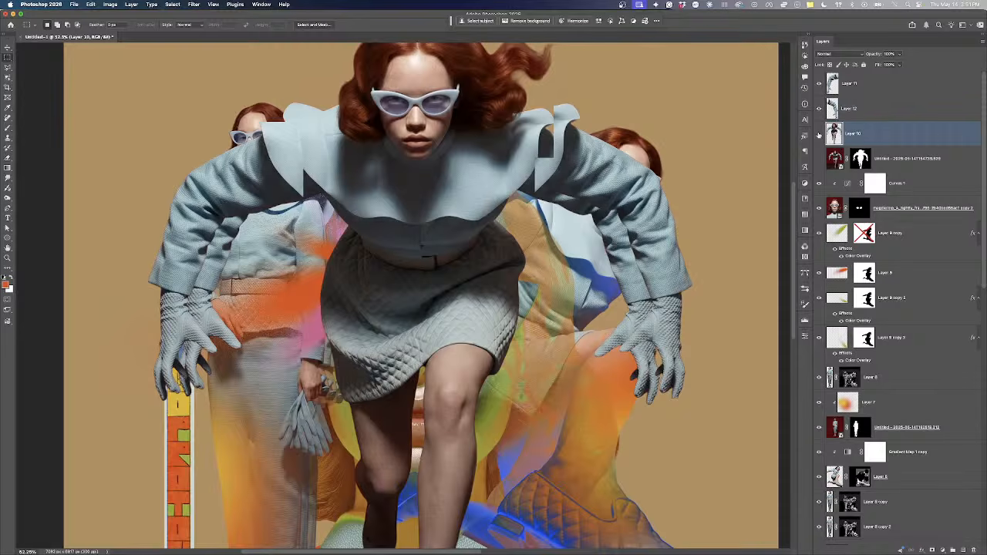
pyautogui.click(820, 134)
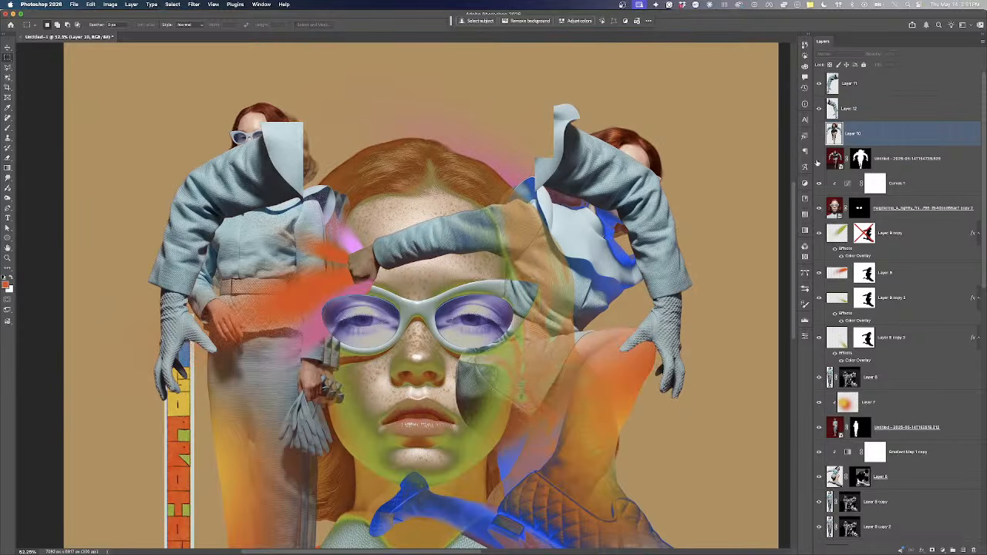
pyautogui.click(818, 160)
pyautogui.press('v')
pyautogui.moveTo(876, 150); pyautogui.dragTo(904, 344)
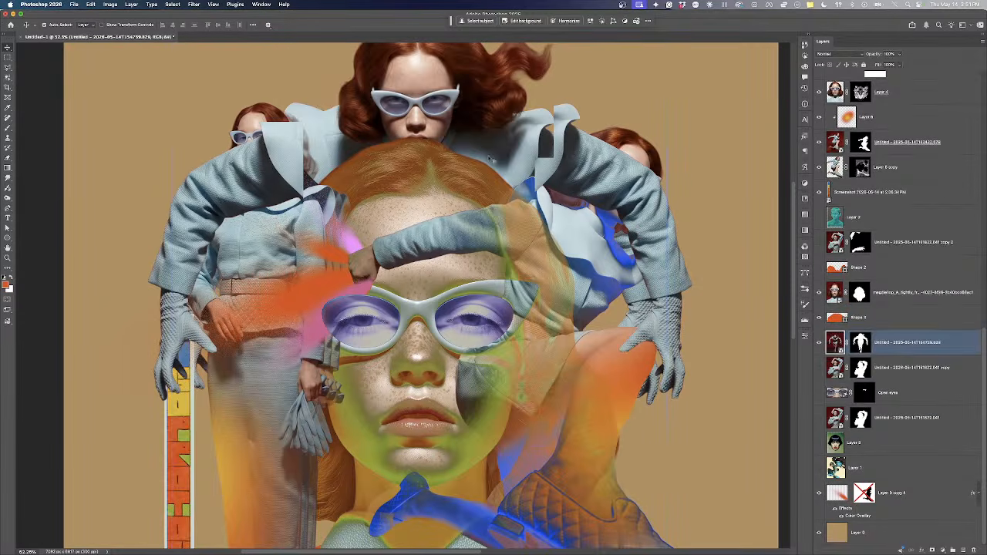
# Move the striding figure up behind the portrait's head and scale it down proportionally so it peeks over the hair
pyautogui.scroll(-3, 488, 159)
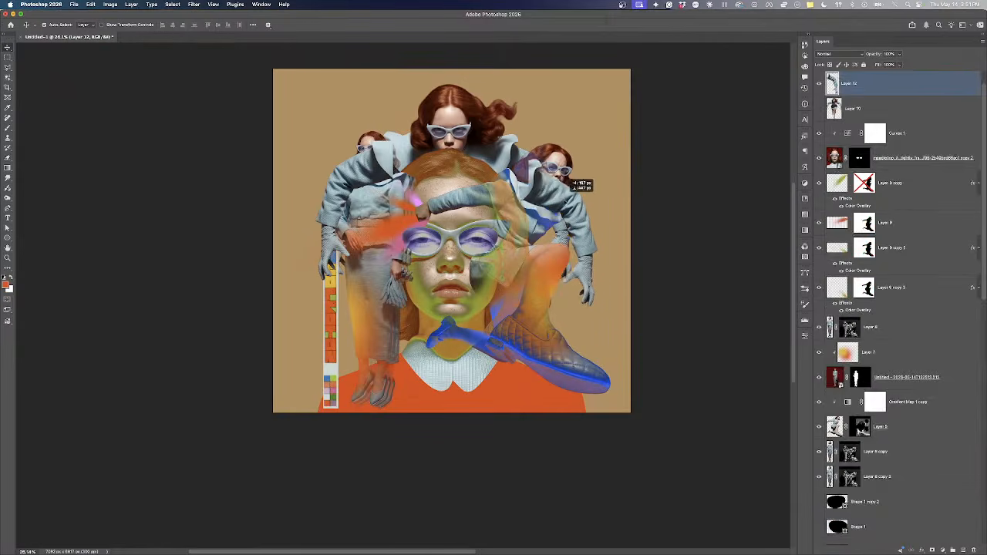
pyautogui.moveTo(563, 193); pyautogui.dragTo(567, 230)
pyautogui.press('super+z')
pyautogui.moveTo(472, 129); pyautogui.dragTo(472, 111)
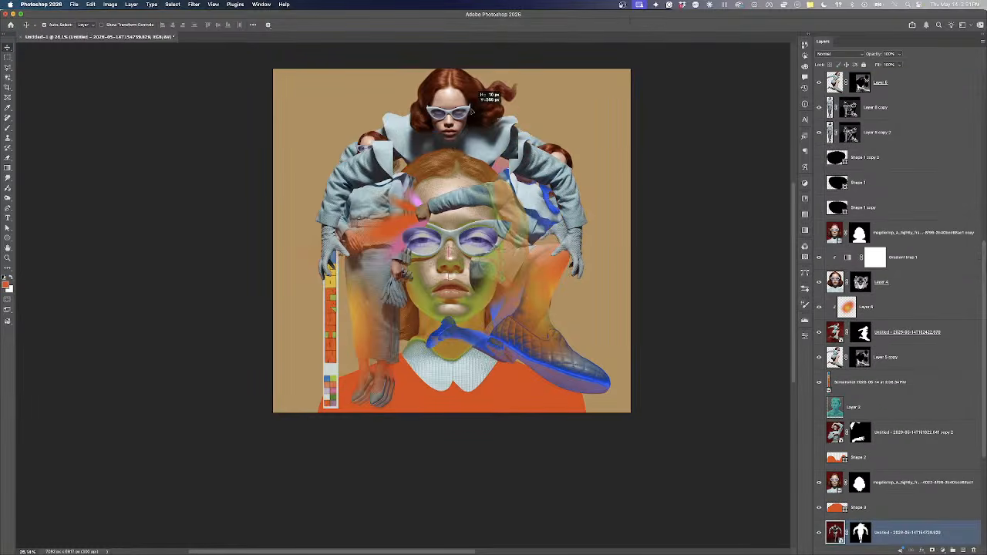
pyautogui.press('super+t')
pyautogui.moveTo(616, 218); pyautogui.dragTo(571, 216)
pyautogui.moveTo(497, 133); pyautogui.dragTo(495, 117)
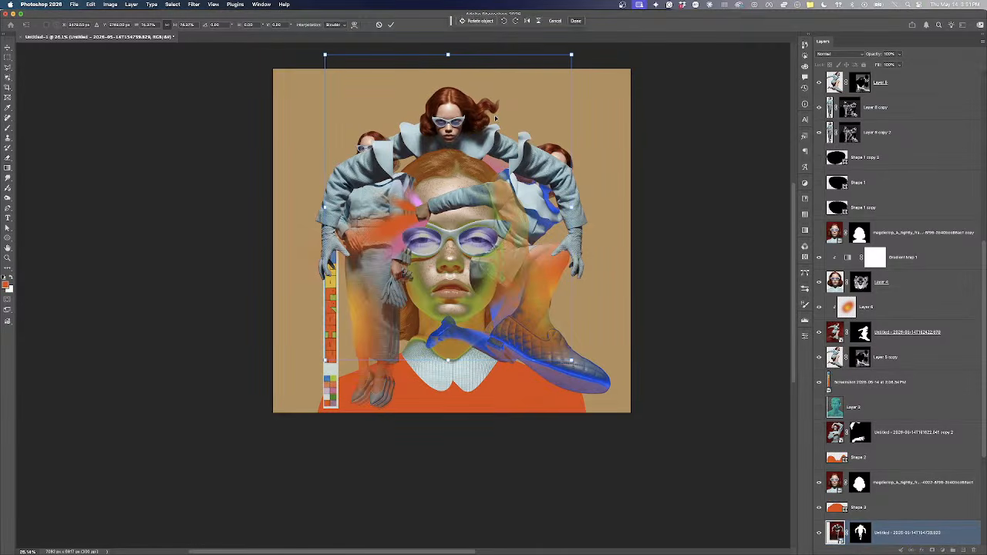
pyautogui.press('Return')
# Move the Layer 12 arm down below the blue-tinted figure and rotate it clockwise so the glove rests on the boot
pyautogui.moveTo(532, 158); pyautogui.dragTo(531, 208)
pyautogui.press('super+t')
pyautogui.moveTo(585, 185); pyautogui.dragTo(608, 208)
pyautogui.moveTo(564, 245); pyautogui.dragTo(548, 255)
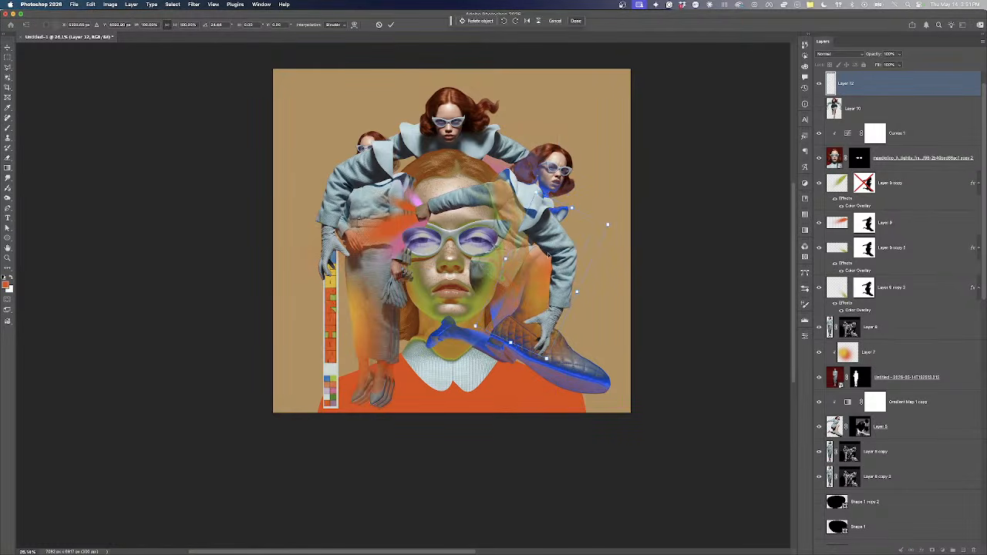
pyautogui.press('Return')
# Move the Layer 11 arm down beside the standing figure and rotate it counterclockwise so the glove reaches over the skirt
pyautogui.moveTo(345, 189); pyautogui.dragTo(360, 245)
pyautogui.scroll(2, 371, 235)
pyautogui.scroll(4, 361, 239)
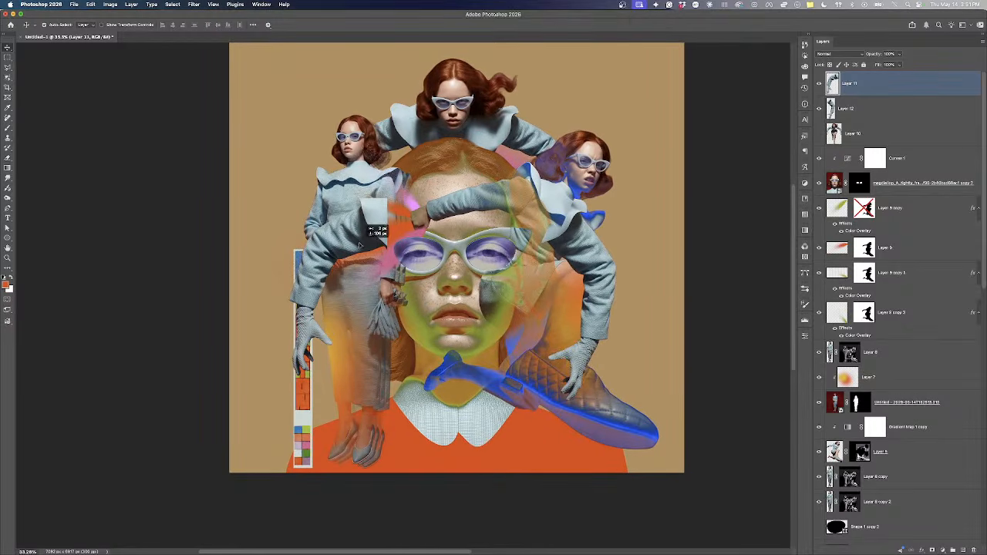
pyautogui.hotkey('ctrl', 't')
pyautogui.moveTo(387, 214); pyautogui.dragTo(332, 163)
pyautogui.moveTo(321, 212)
pyautogui.mouseDown()
pyautogui.moveTo(337, 228)
pyautogui.moveTo(322, 223)
pyautogui.mouseUp()
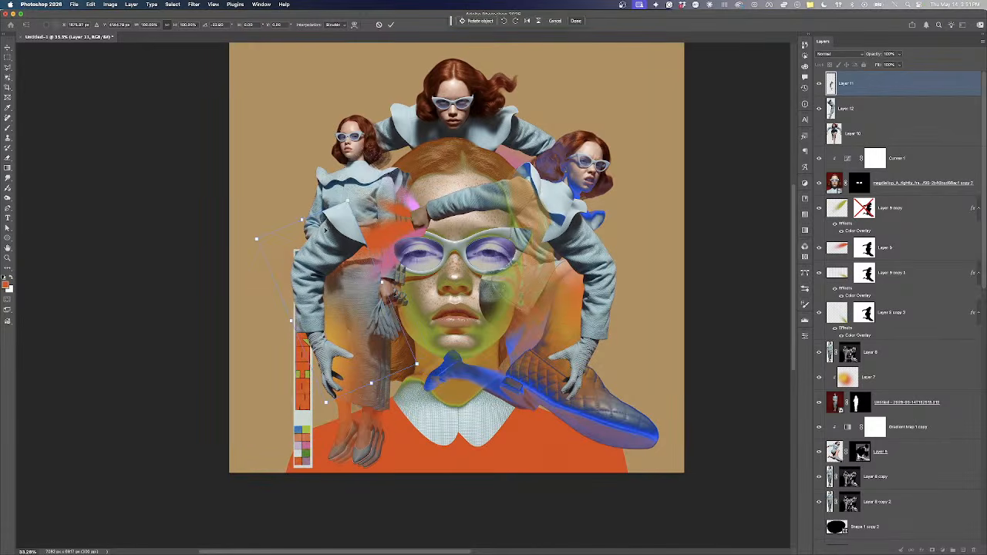
pyautogui.press('Return')
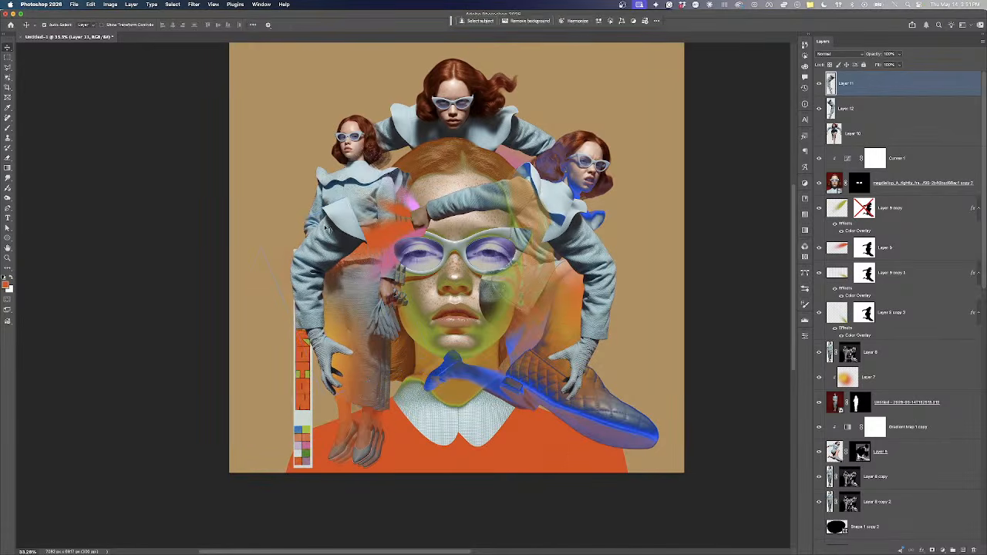
# Add a white layer mask to Layer 11 and load the standing figure's mask as a selection
pyautogui.click(362, 163)
pyautogui.keyDown('super'); pyautogui.click(860, 402); pyautogui.keyUp('super')
pyautogui.click(862, 104)
pyautogui.click(862, 85)
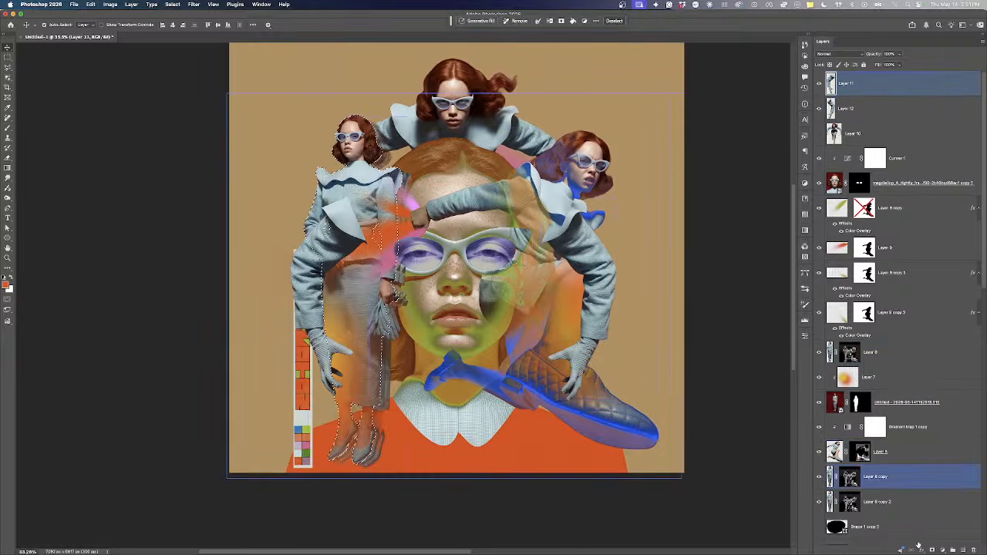
pyautogui.press('super+d')
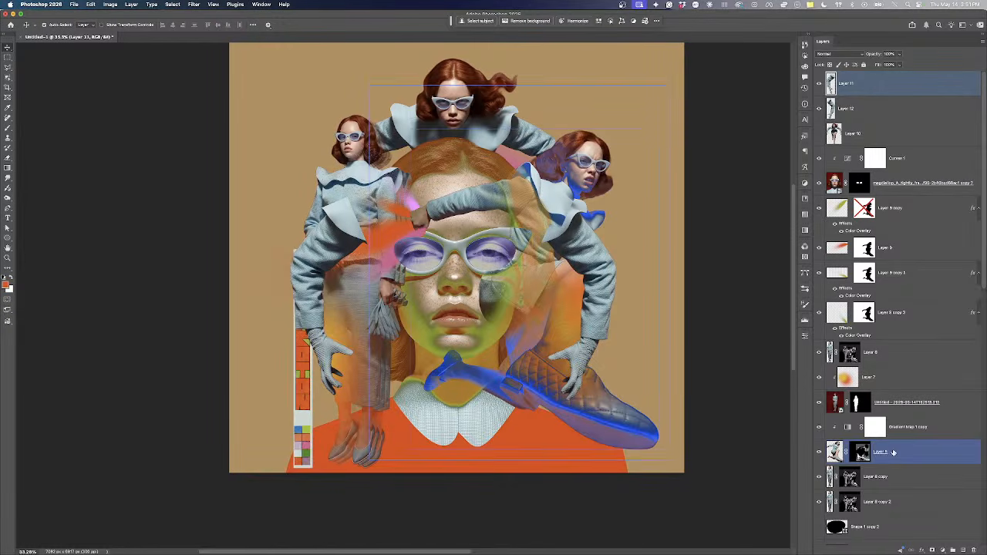
pyautogui.keyDown('super'); pyautogui.click(858, 405); pyautogui.keyUp('super')
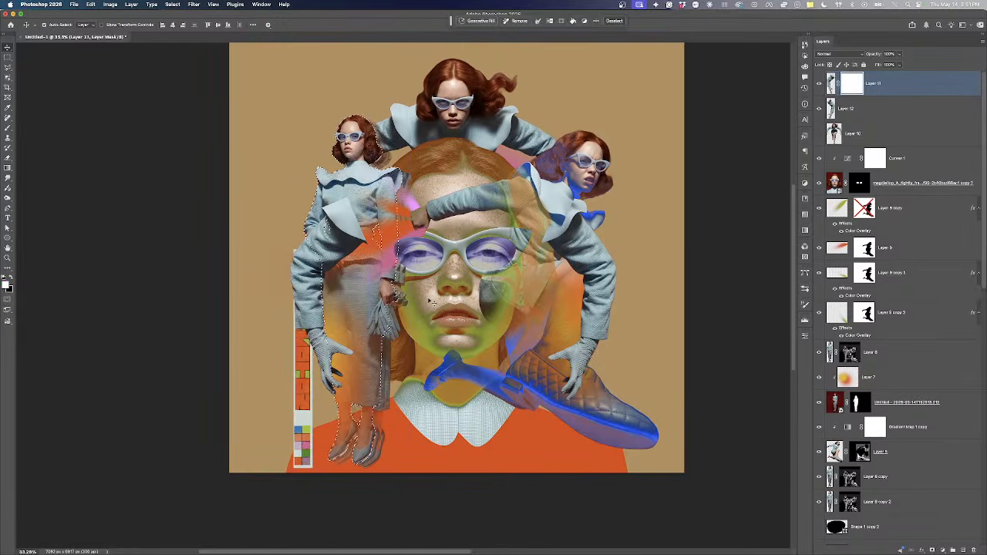
# Paint black on Layer 11's mask within the selection to hide the arm's shoulder over the standing figure's waist, and deselect
pyautogui.click(7, 130)
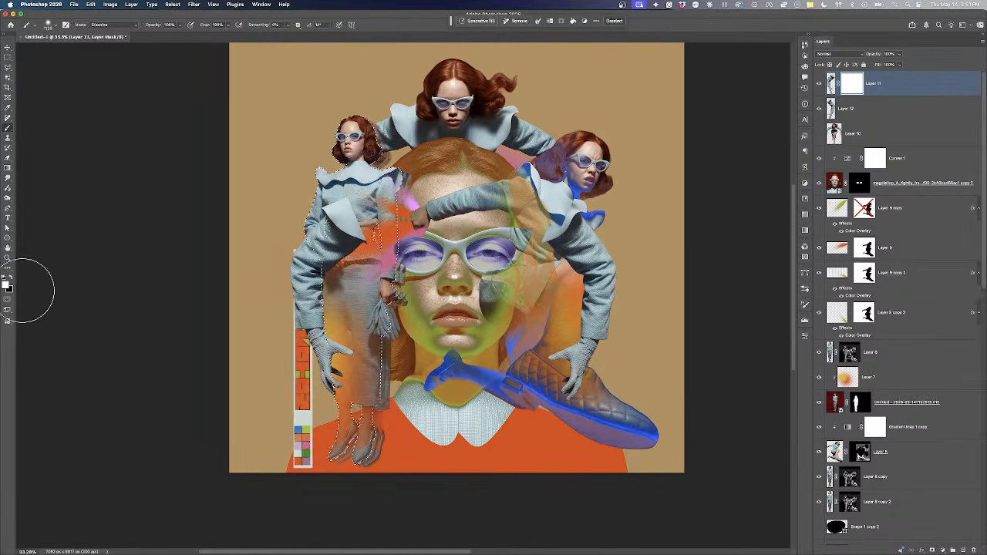
pyautogui.scroll(5, 351, 258)
pyautogui.moveTo(303, 213); pyautogui.dragTo(266, 207)
pyautogui.moveTo(236, 199)
pyautogui.mouseDown()
pyautogui.moveTo(236, 217)
pyautogui.moveTo(306, 266)
pyautogui.moveTo(296, 255)
pyautogui.moveTo(285, 270)
pyautogui.mouseUp()
pyautogui.press('super+z')
pyautogui.press('super+z')
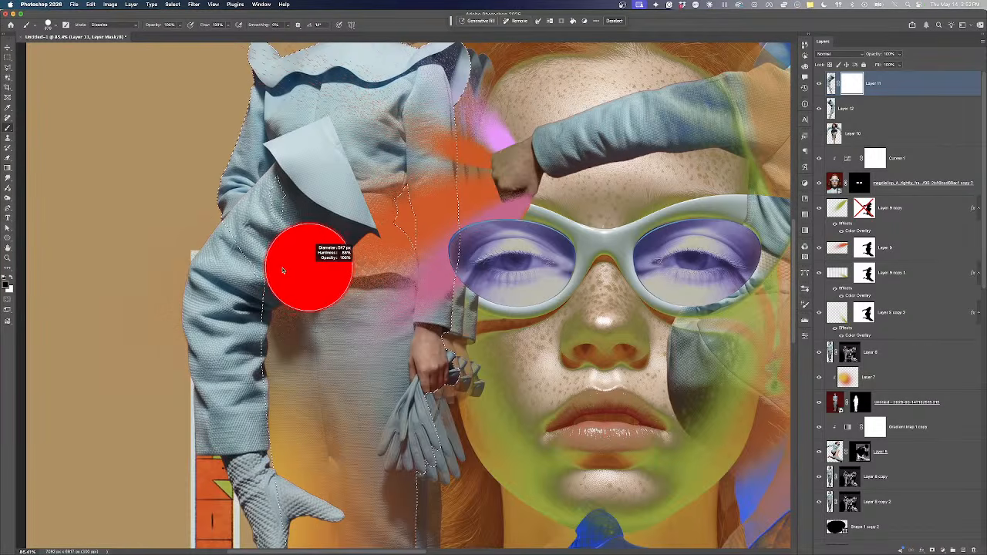
pyautogui.moveTo(296, 312)
pyautogui.mouseDown()
pyautogui.moveTo(287, 266)
pyautogui.moveTo(306, 320)
pyautogui.moveTo(268, 230)
pyautogui.moveTo(282, 179)
pyautogui.moveTo(311, 241)
pyautogui.mouseUp()
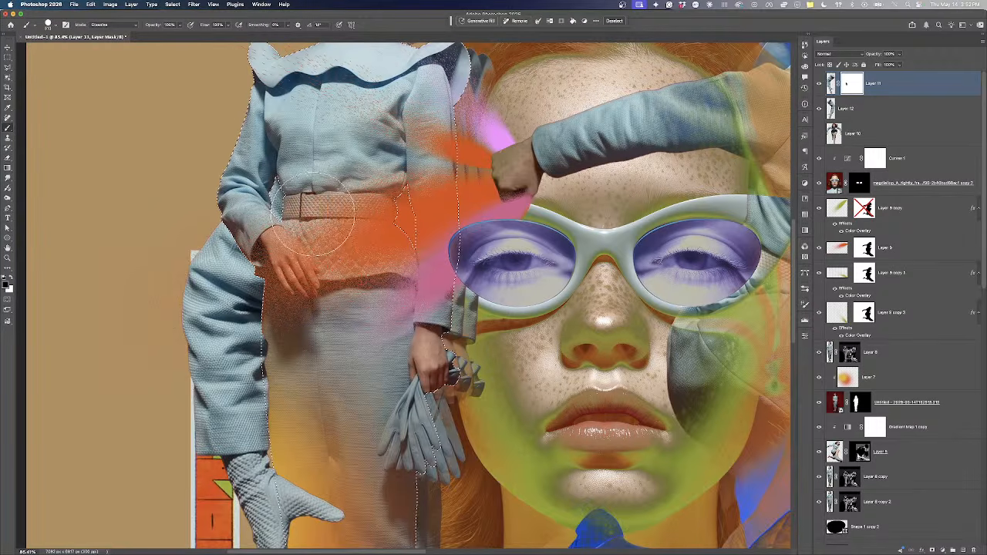
pyautogui.scroll(-10, 278, 230)
pyautogui.scroll(3, 278, 230)
pyautogui.press('super+d')
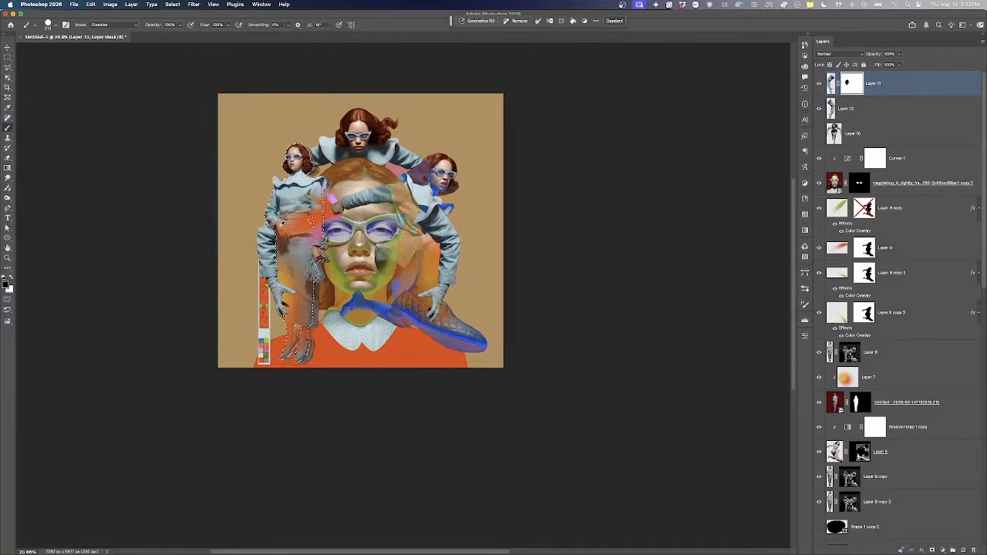
# Add a white layer mask to the Layer 12 arm near the boot
pyautogui.scroll(1, 386, 236)
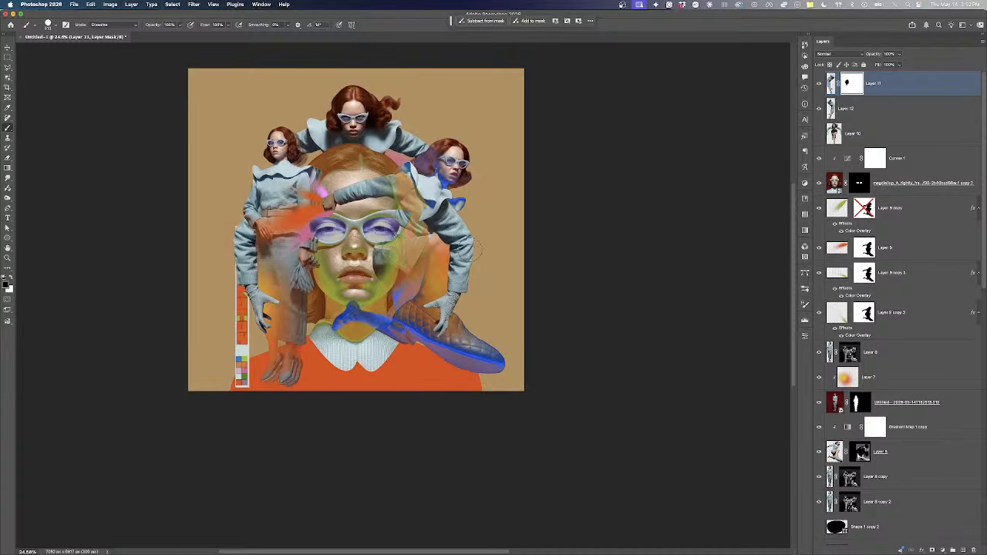
pyautogui.press('v')
pyautogui.click(460, 245)
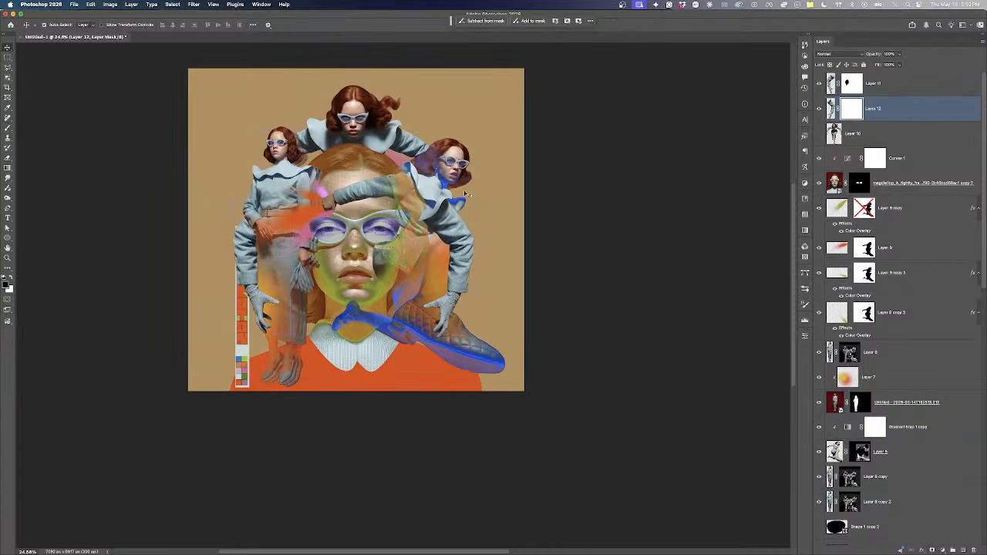
pyautogui.click(869, 460)
pyautogui.scroll(-6, 852, 463)
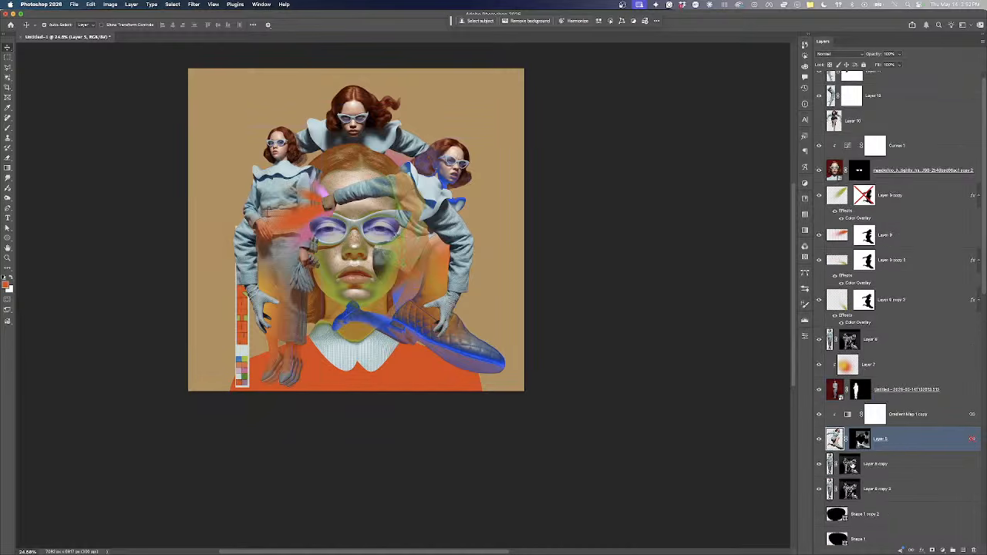
pyautogui.keyDown('super'); pyautogui.click(853, 472); pyautogui.keyUp('super')
pyautogui.scroll(-2, 852, 470)
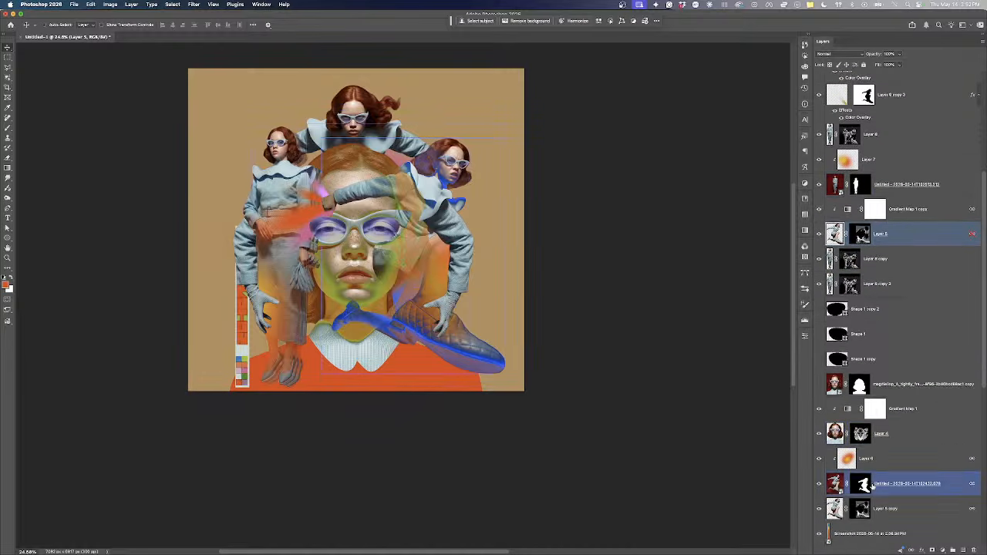
pyautogui.keyDown('super'); pyautogui.click(865, 485); pyautogui.keyUp('super')
pyautogui.scroll(5, 466, 263)
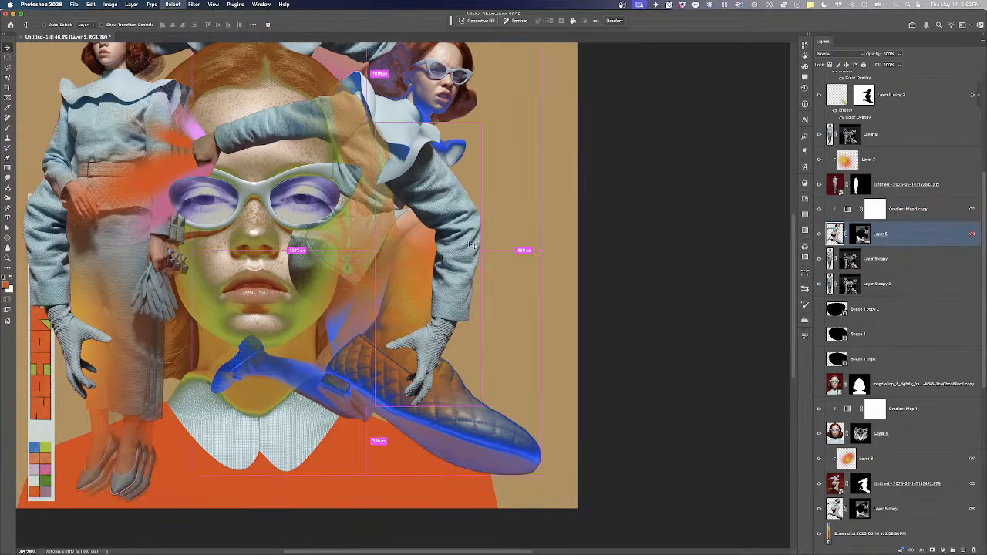
# Nudge the Layer 12 arm slightly up and inward, and load the blue-tinted figure's silhouette mask as a selection
pyautogui.moveTo(472, 246); pyautogui.dragTo(457, 231)
pyautogui.scroll(-5, 457, 231)
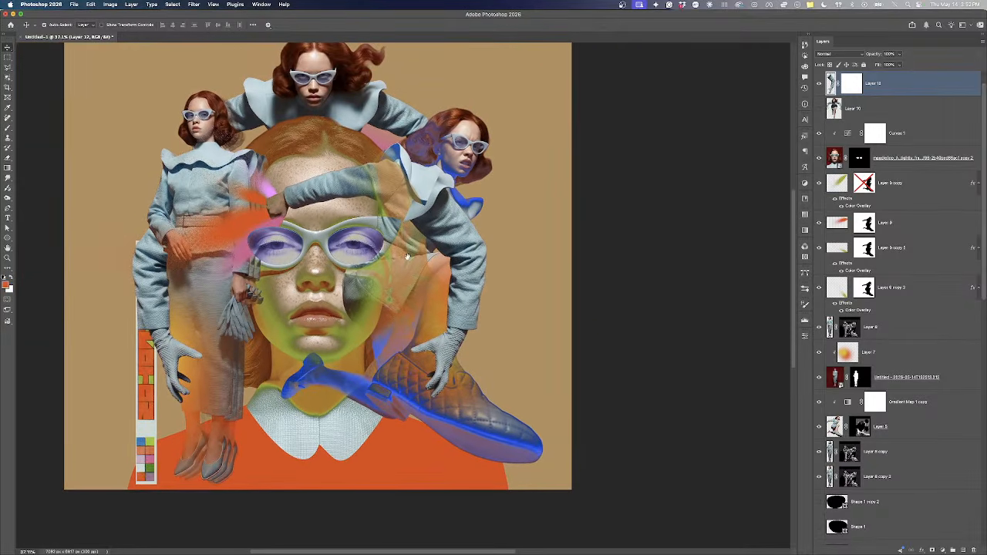
pyautogui.keyDown('super'); pyautogui.click(891, 287); pyautogui.keyUp('super')
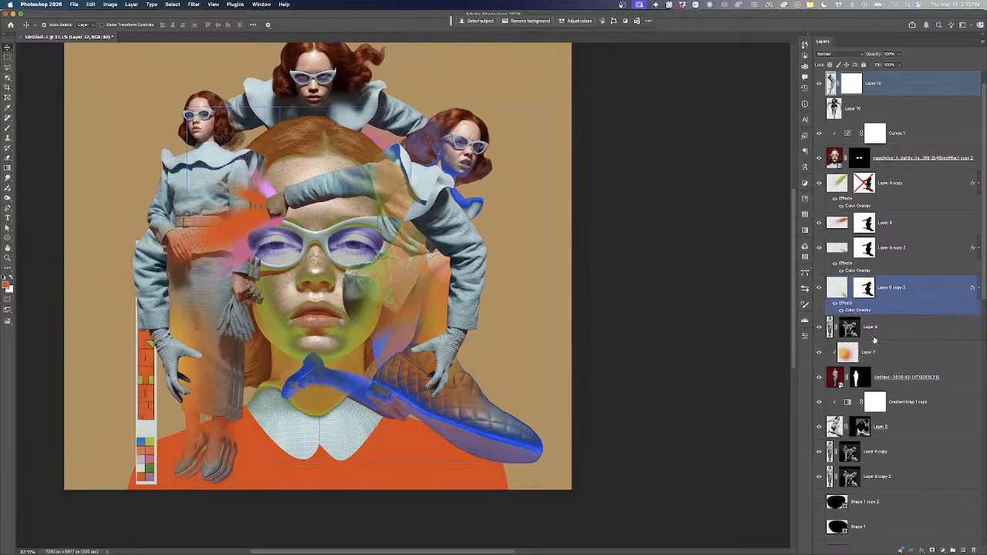
pyautogui.keyDown('super'); pyautogui.click(864, 289); pyautogui.keyUp('super')
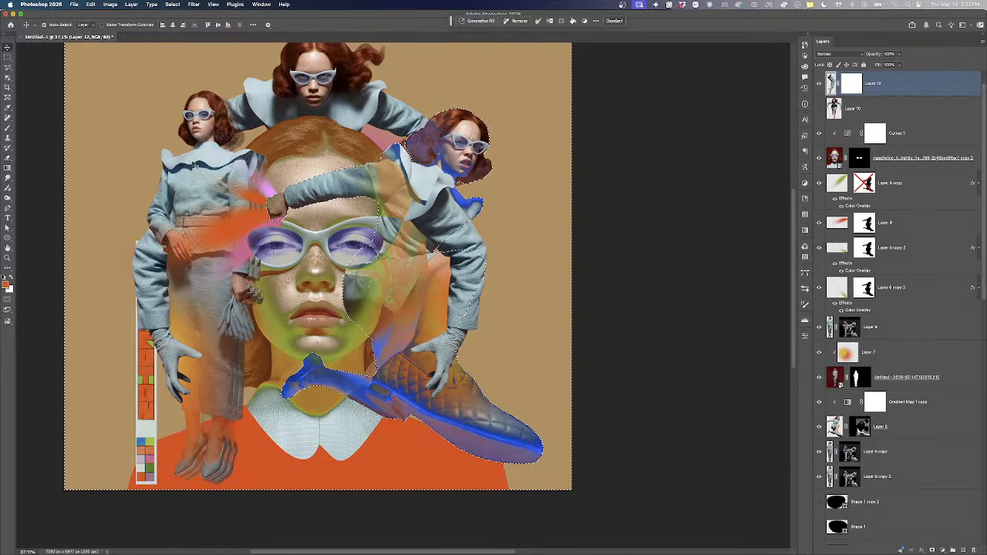
# Paint black on Layer 12's mask within the figure-shaped selection to hide the arm's shoulder over the blouse, and deselect
pyautogui.click(8, 128)
pyautogui.click(4, 277)
pyautogui.scroll(1, 449, 184)
pyautogui.moveTo(452, 187); pyautogui.dragTo(434, 222)
pyautogui.press('super+z')
pyautogui.click(852, 84)
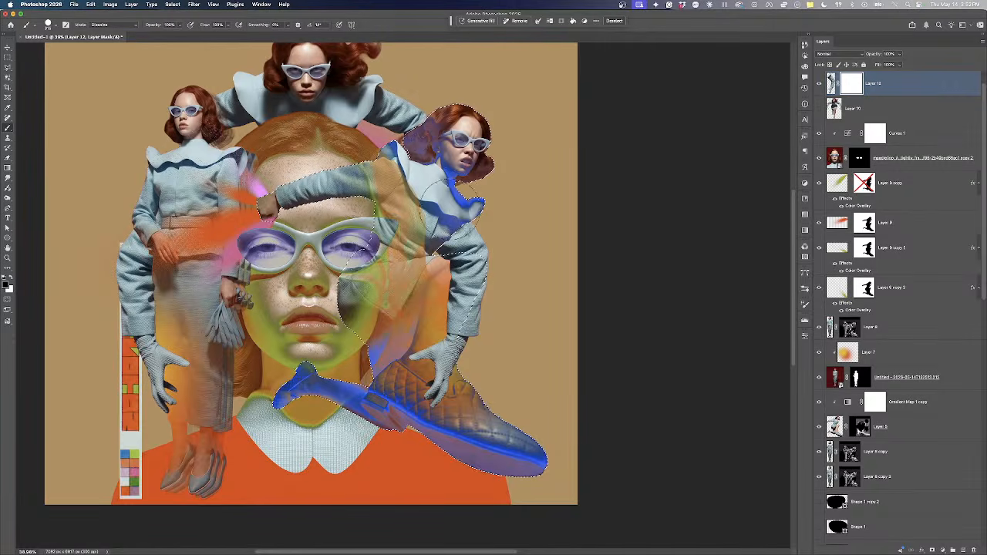
pyautogui.moveTo(455, 196); pyautogui.dragTo(469, 192)
pyautogui.press('super+d')
# Move the palette strip up behind the standing figure so its top rises above her head
pyautogui.scroll(-3, 374, 234)
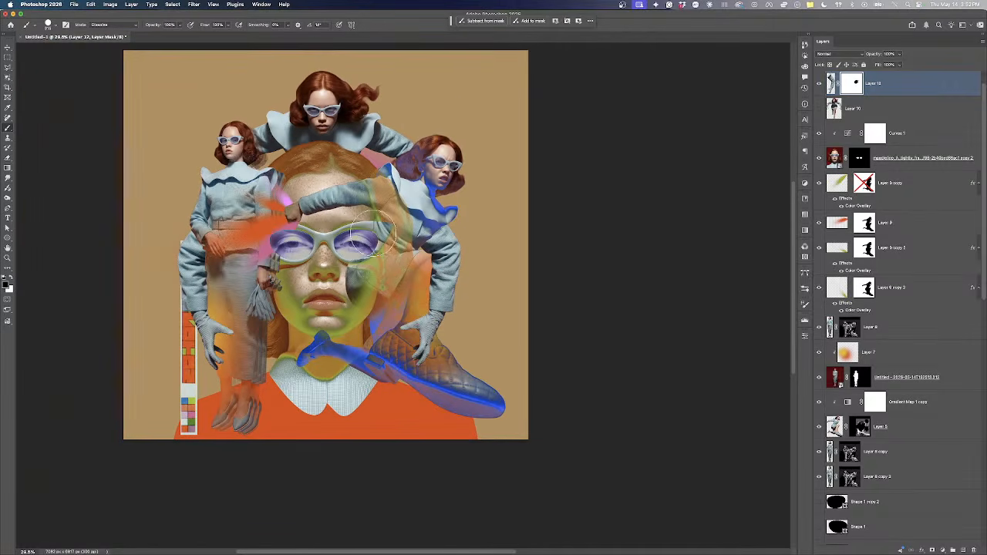
pyautogui.press('v')
pyautogui.moveTo(192, 353); pyautogui.dragTo(212, 199)
# Scale the striding figure behind the portrait down slightly and lower it so the sunglasses sit just above the portrait's hair
pyautogui.moveTo(328, 134); pyautogui.dragTo(328, 144)
pyautogui.hotkey('ctrl', 't')
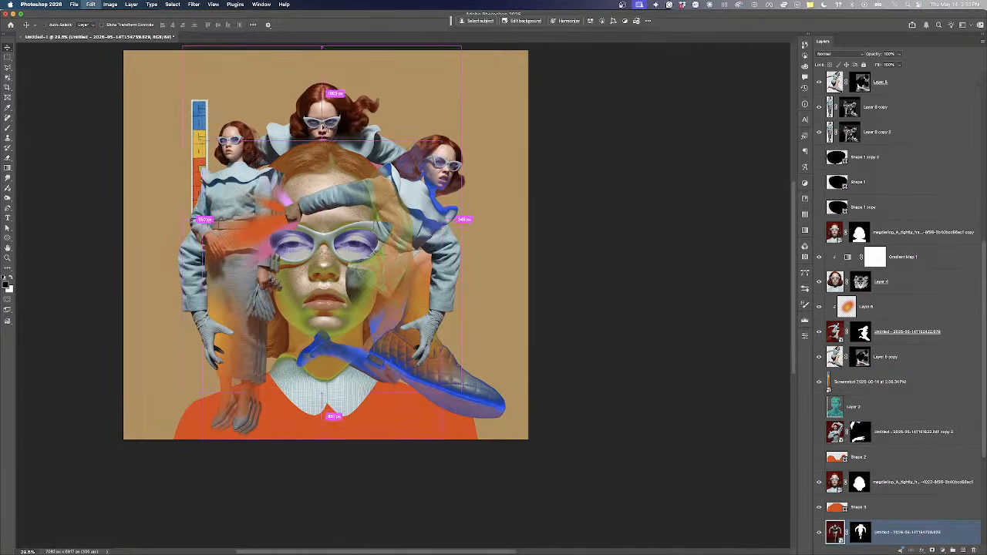
pyautogui.moveTo(323, 47); pyautogui.dragTo(323, 64)
pyautogui.moveTo(321, 119); pyautogui.dragTo(334, 145)
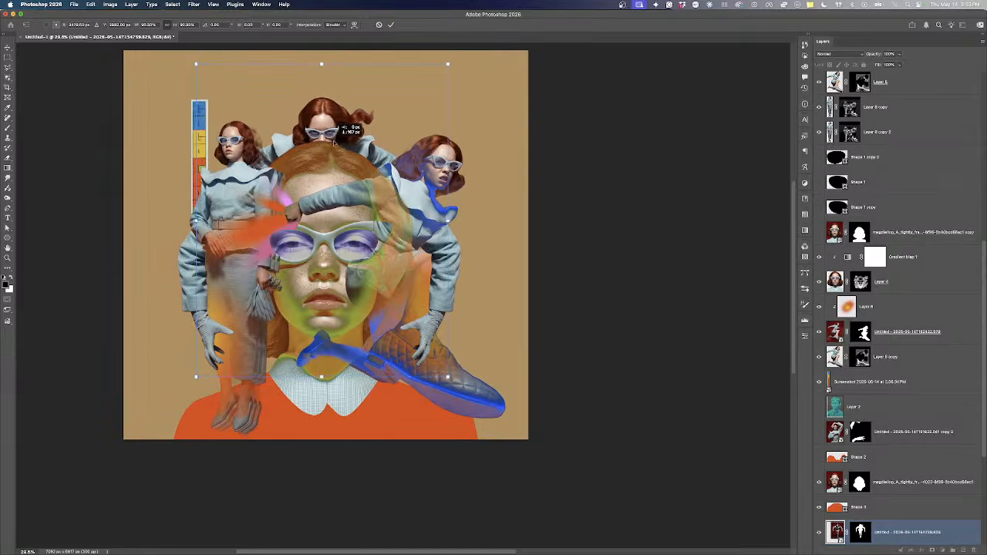
pyautogui.moveTo(447, 221); pyautogui.dragTo(455, 220)
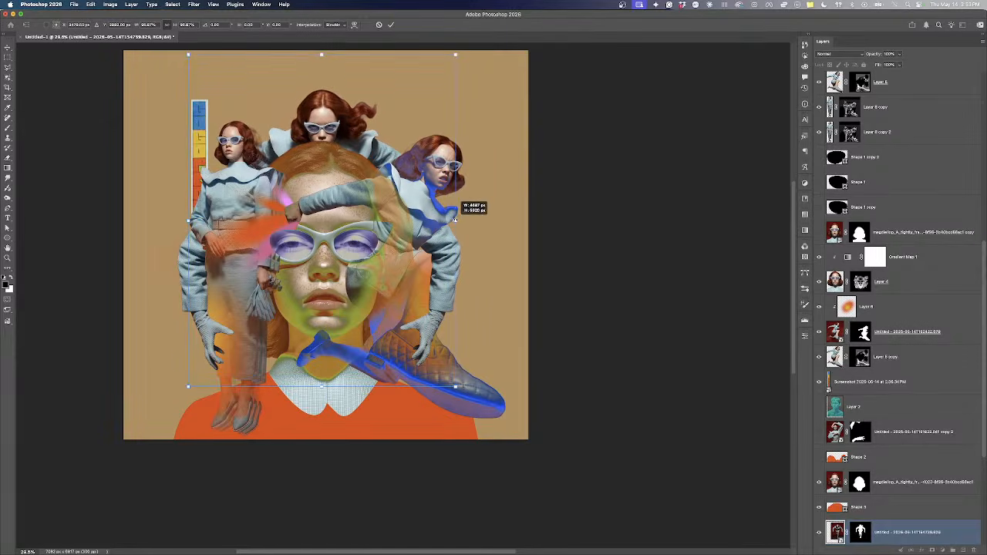
pyautogui.moveTo(364, 128); pyautogui.dragTo(367, 132)
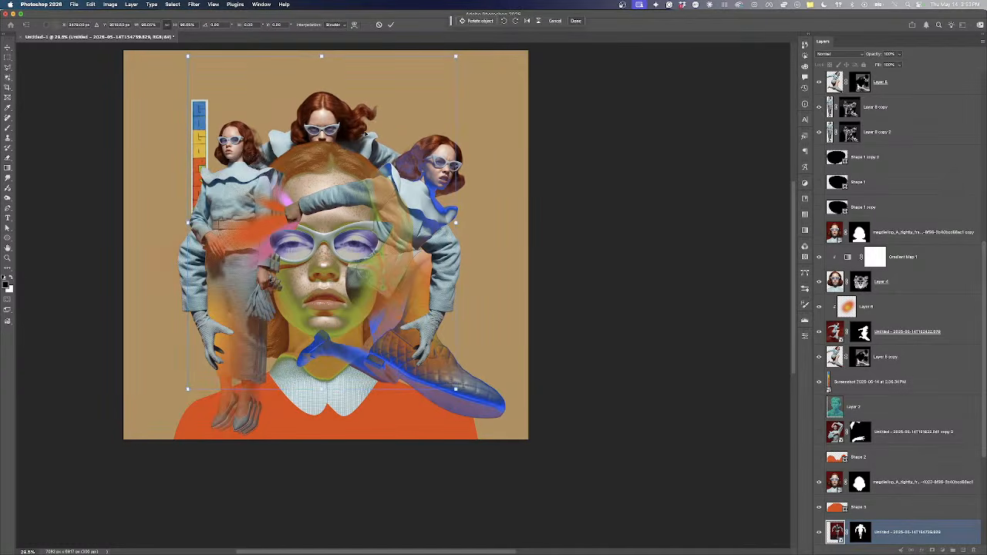
pyautogui.press('Return')
# Shift the palette strip outward and slightly down so it stands clear of the standing figure
pyautogui.press('super+plus')
pyautogui.press('super+plus')
pyautogui.moveTo(240, 137); pyautogui.dragTo(369, 240)
pyautogui.moveTo(186, 120); pyautogui.dragTo(153, 121)
pyautogui.press('super+z')
pyautogui.moveTo(181, 162); pyautogui.dragTo(147, 171)
# Try to move the Layer 12 arm outward away from the boot, and undo the move
pyautogui.click(182, 337)
pyautogui.moveTo(551, 378); pyautogui.dragTo(662, 346)
pyautogui.scroll(-2, 544, 342)
pyautogui.press('super+z')
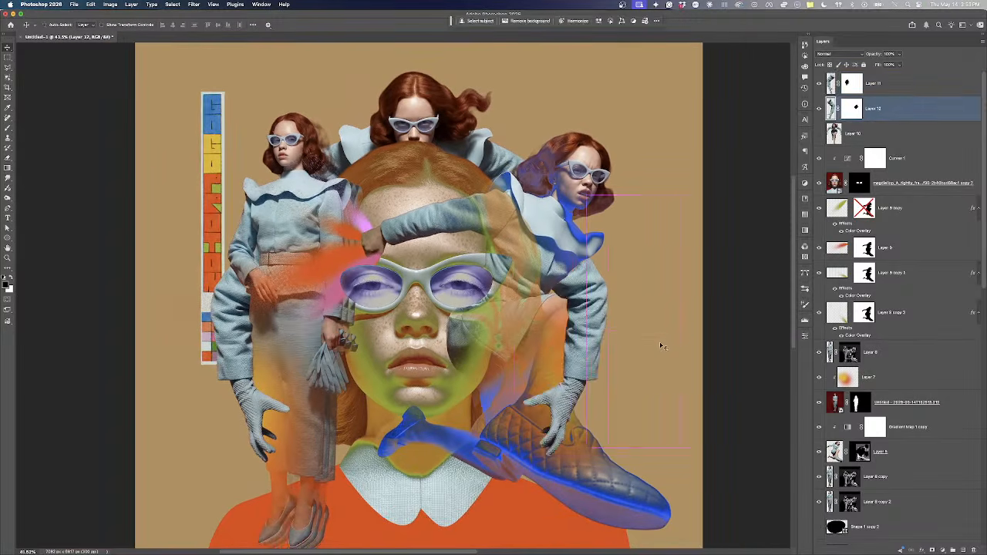
# Duplicate the masked striding figure layer to the top of the layer stack, in front of the portrait
pyautogui.scroll(-1, 569, 346)
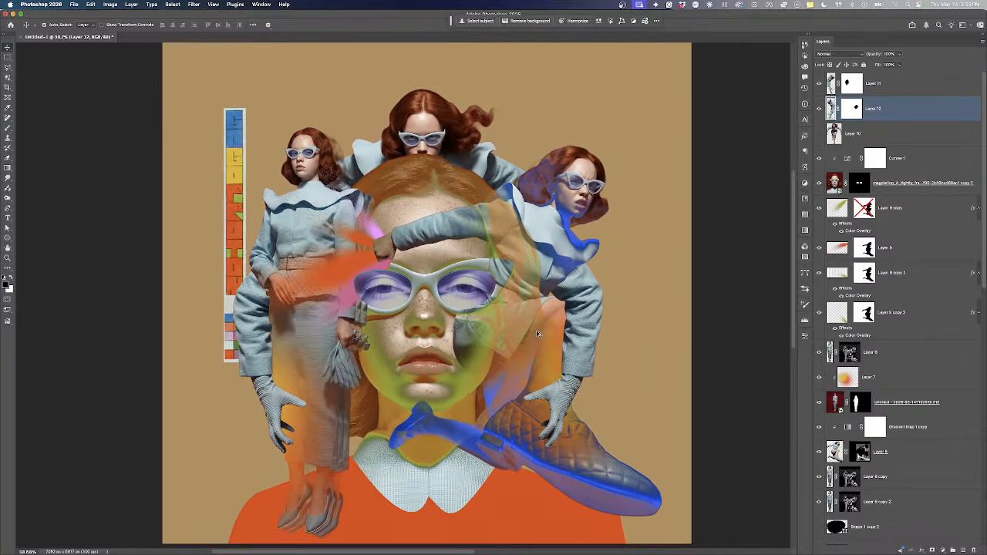
pyautogui.click(434, 132)
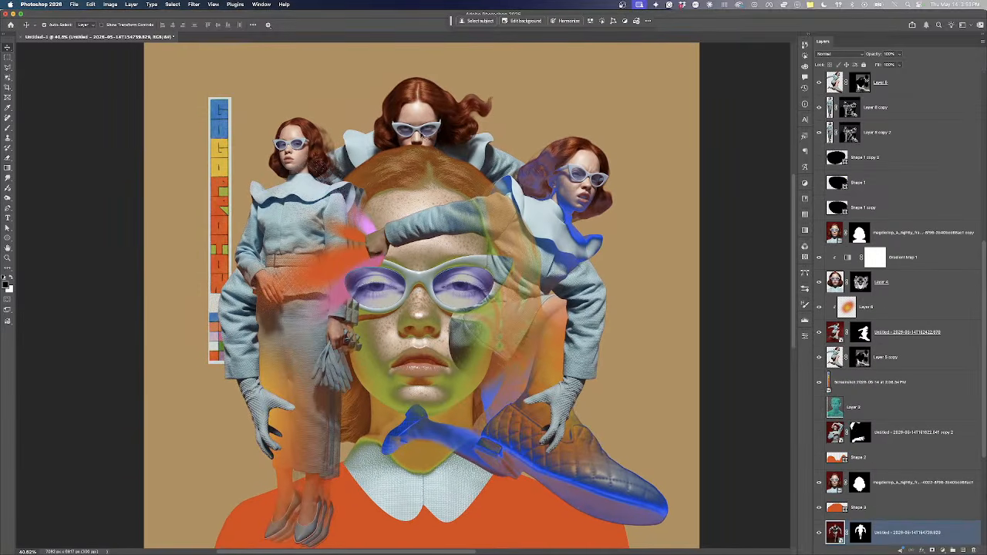
pyautogui.moveTo(872, 529); pyautogui.dragTo(895, 75)
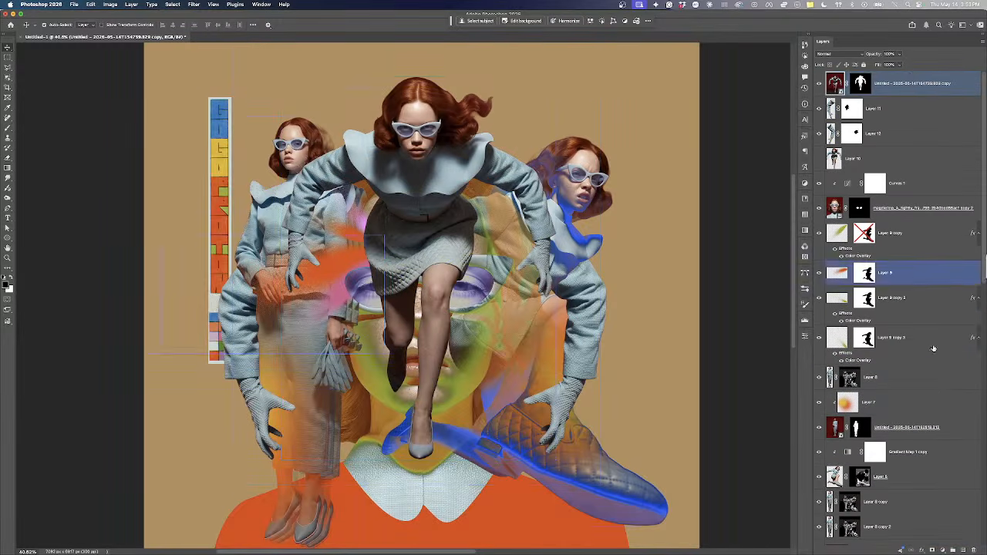
# Add a blank layer and merge it with the duplicated striding figure so its mask is baked into one pixel layer
pyautogui.click(964, 550)
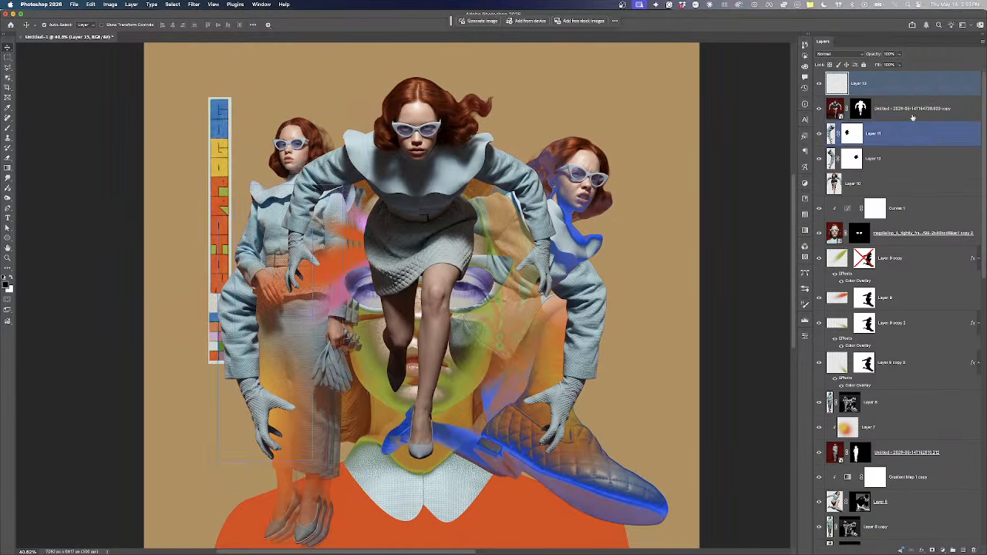
pyautogui.keyDown('shift'); pyautogui.click(907, 112); pyautogui.keyUp('shift')
pyautogui.press('super+e')
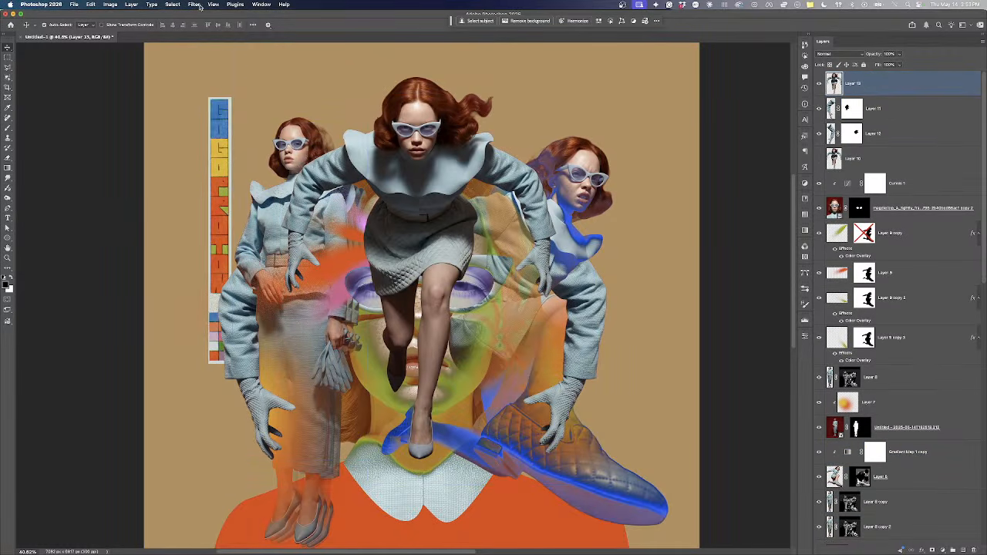
# Make a Color Range selection from sampled colors and turn it into a layer mask on the merged striding figure, Layer 13
pyautogui.click(192, 4)
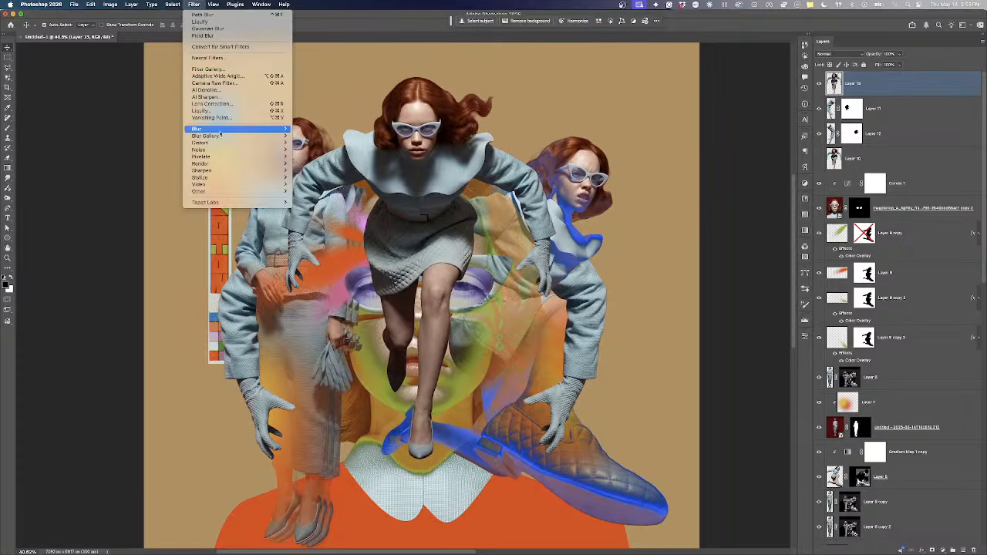
pyautogui.moveTo(179, 4)
pyautogui.click(184, 79)
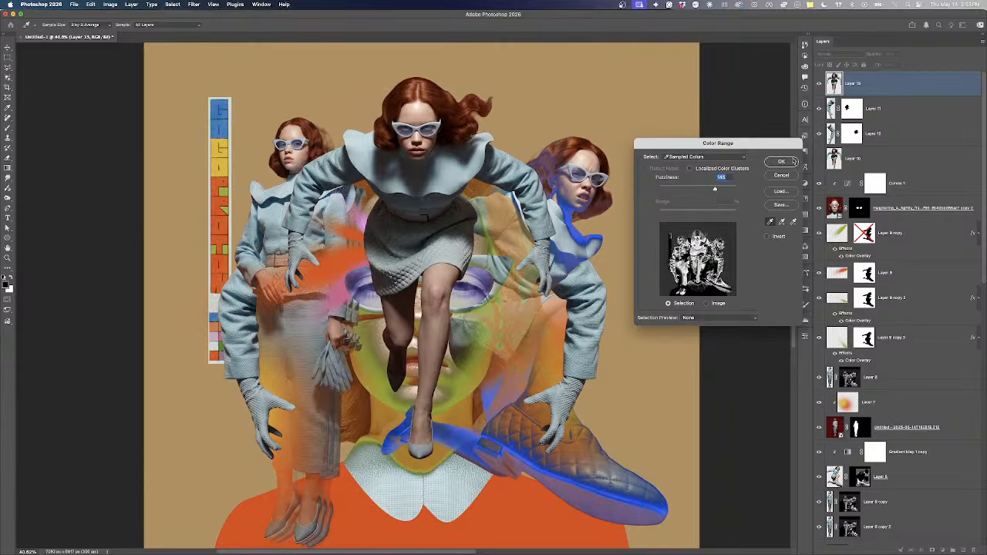
pyautogui.press('Return')
pyautogui.click(931, 551)
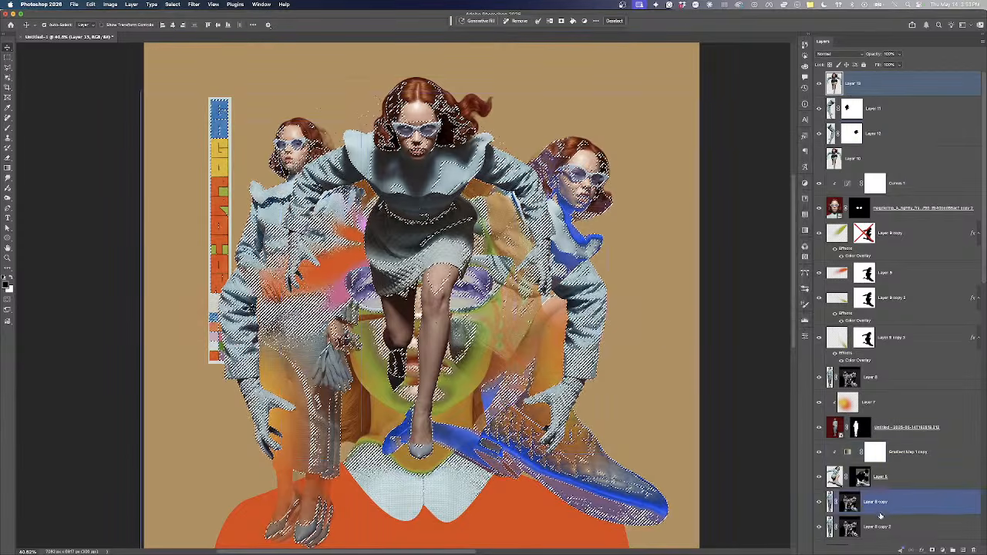
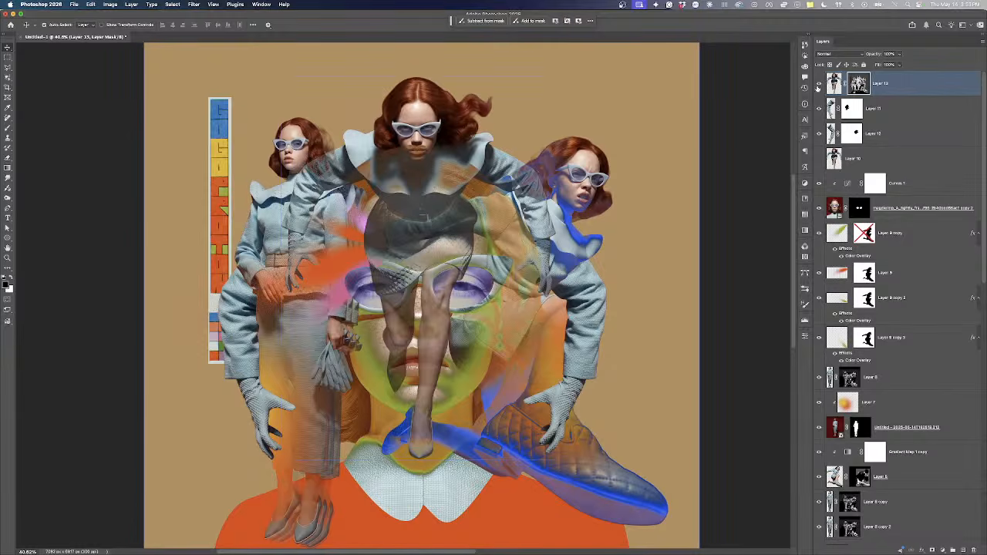
# Toggle the masked Layer 13 to compare the collage with and without it, and leave it hidden
pyautogui.click(818, 85)
pyautogui.click(819, 85)
pyautogui.scroll(5, 402, 156)
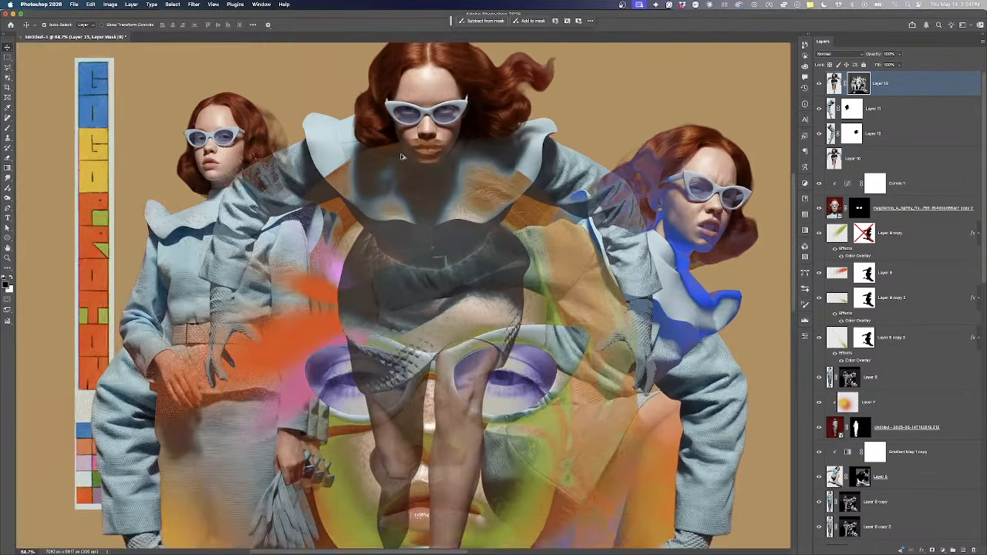
pyautogui.scroll(2, 360, 190)
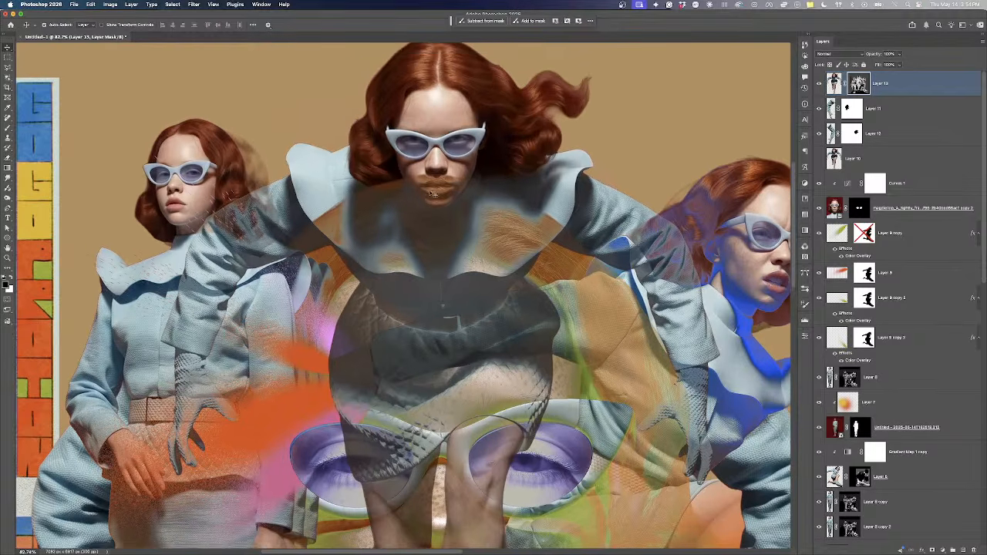
pyautogui.click(7, 78)
pyautogui.scroll(1, 322, 96)
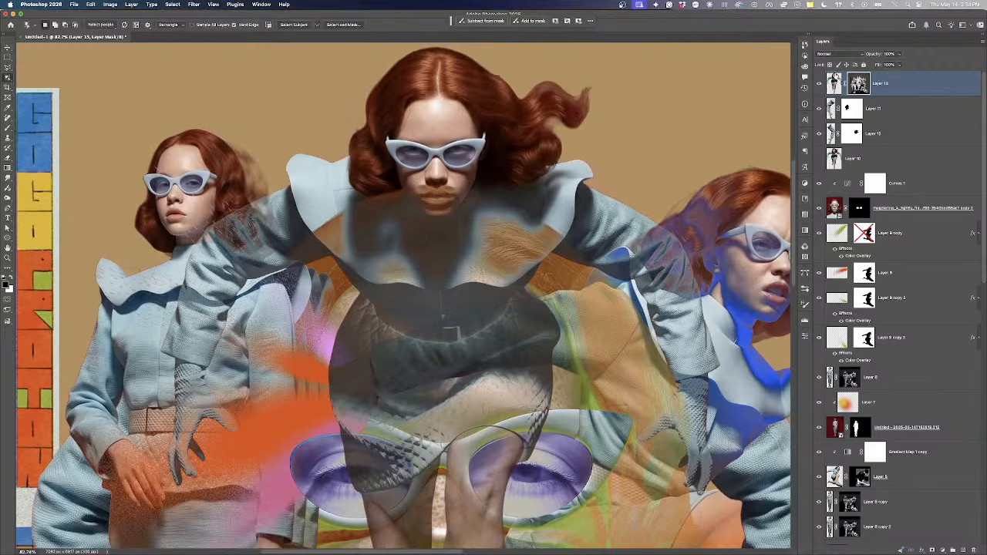
pyautogui.click(820, 85)
# Duplicate the original masked striding figure to the top of the stack again and merge the copy with a new blank layer
pyautogui.scroll(-10, 894, 354)
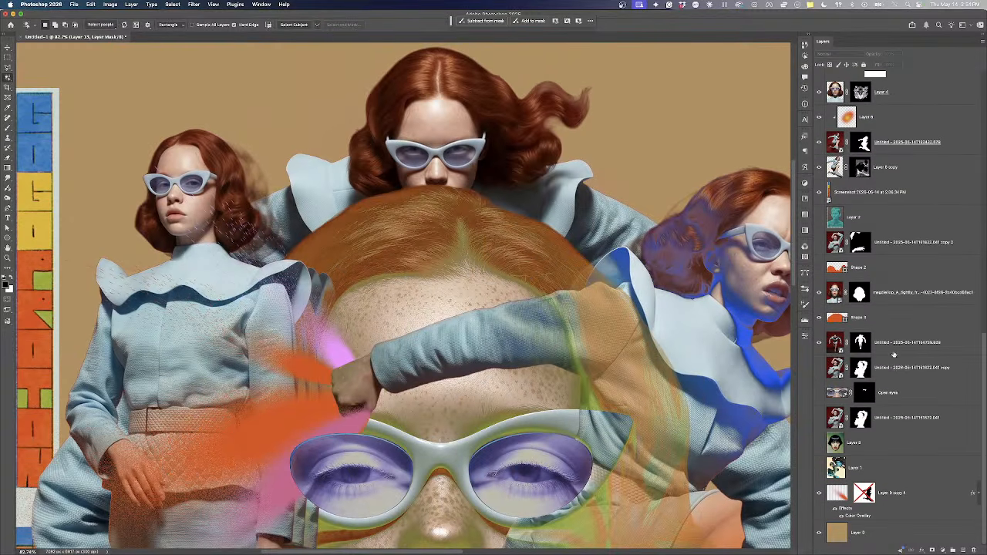
pyautogui.press('v')
pyautogui.click(899, 349)
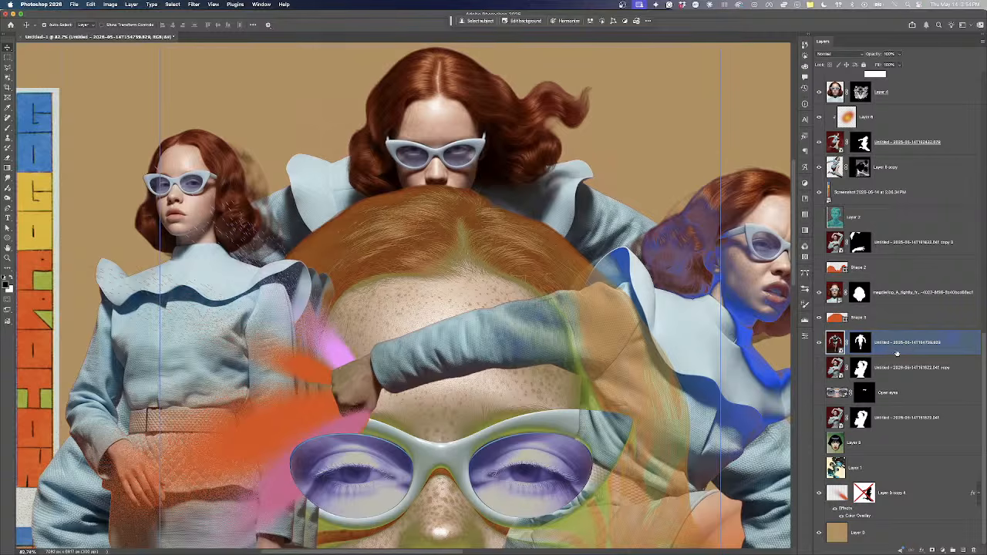
pyautogui.press('super+j')
pyautogui.press('shift+super+]')
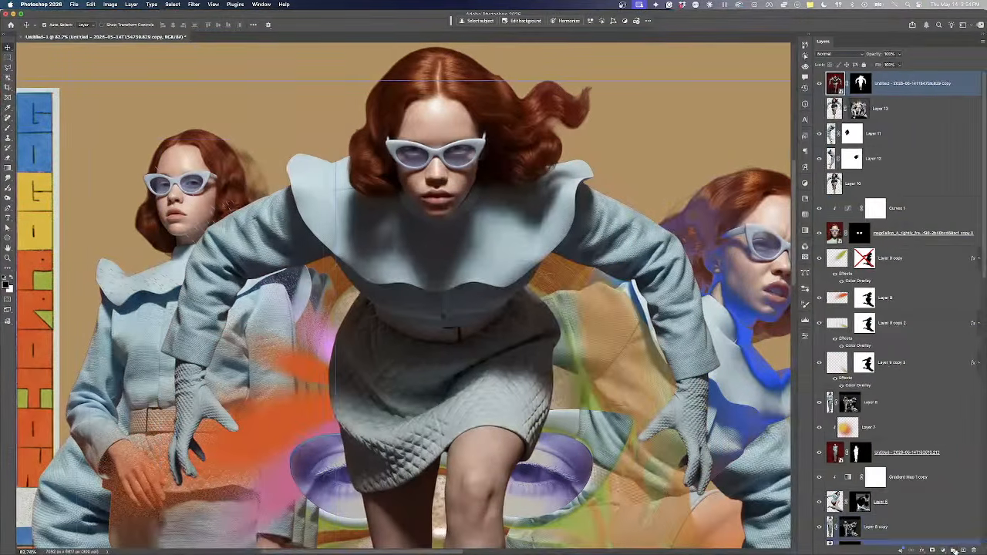
pyautogui.click(962, 551)
pyautogui.keyDown('shift'); pyautogui.click(901, 114); pyautogui.keyUp('shift')
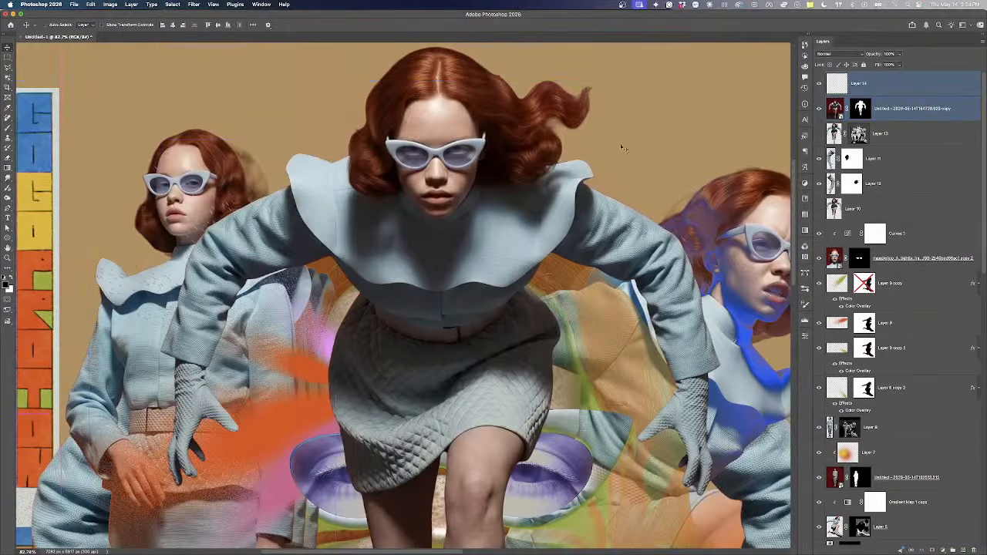
pyautogui.press('super+e')
# Select the front figure's head, hair and ruffled collar on Layer 14 with the Object Selection tool, adding the missed parts
pyautogui.scroll(3, 269, 106)
pyautogui.click(7, 77)
pyautogui.moveTo(263, 83); pyautogui.dragTo(579, 348)
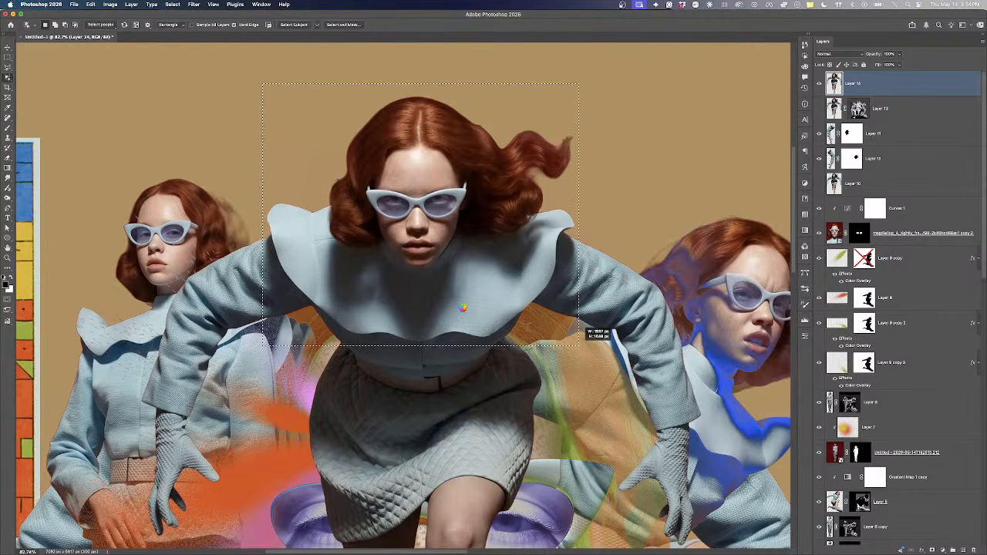
pyautogui.moveTo(579, 346); pyautogui.dragTo(580, 346)
pyautogui.moveTo(262, 182); pyautogui.dragTo(578, 349)
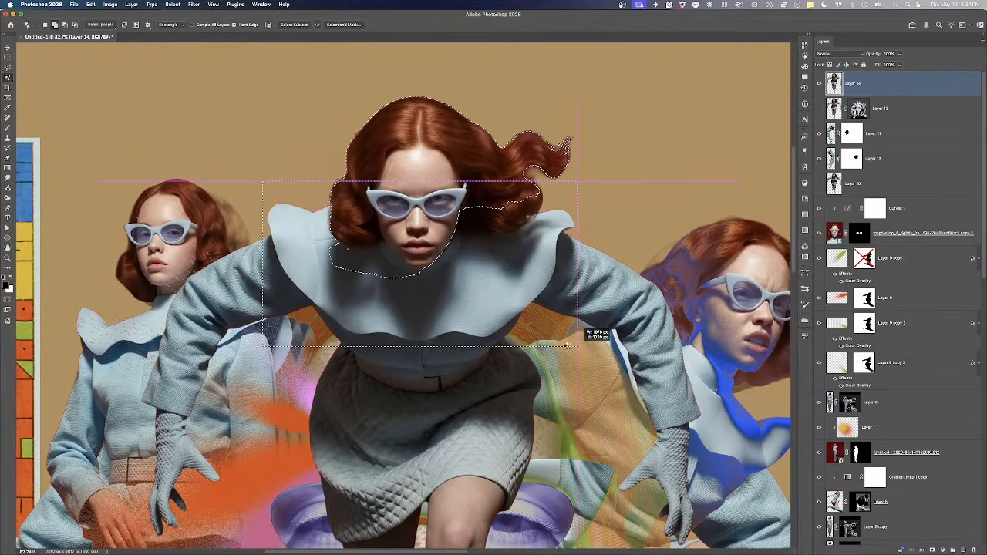
pyautogui.moveTo(579, 345); pyautogui.dragTo(579, 346)
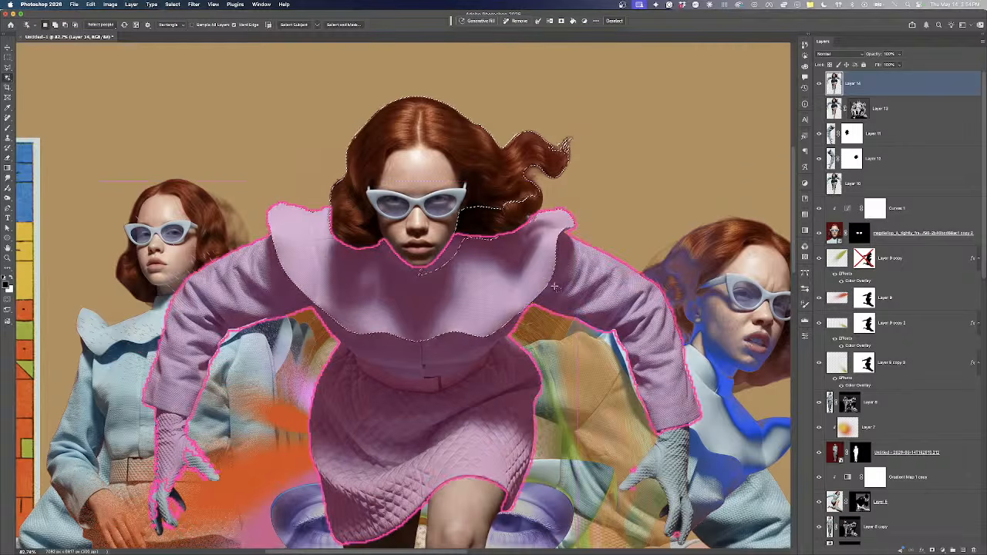
pyautogui.moveTo(398, 165); pyautogui.dragTo(531, 291)
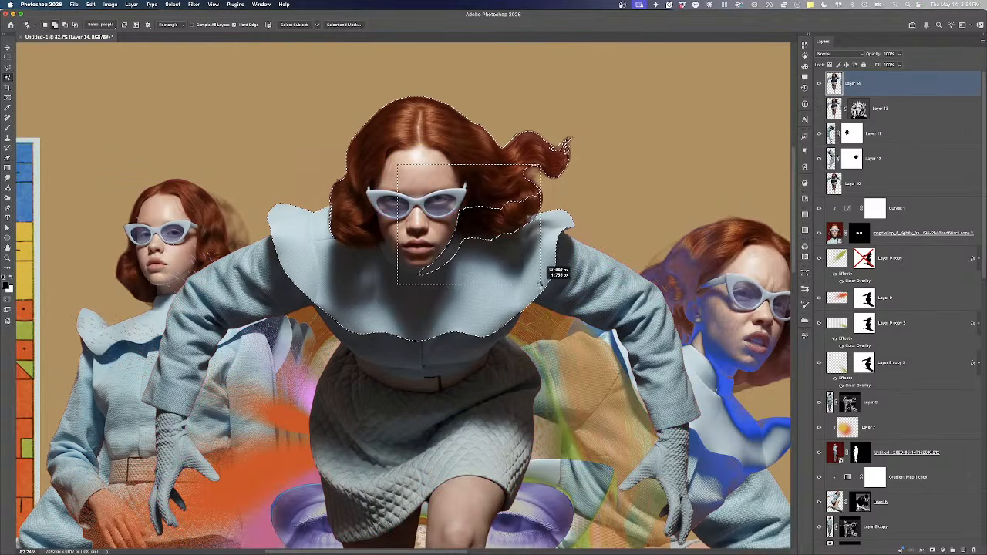
pyautogui.moveTo(545, 284); pyautogui.dragTo(545, 284)
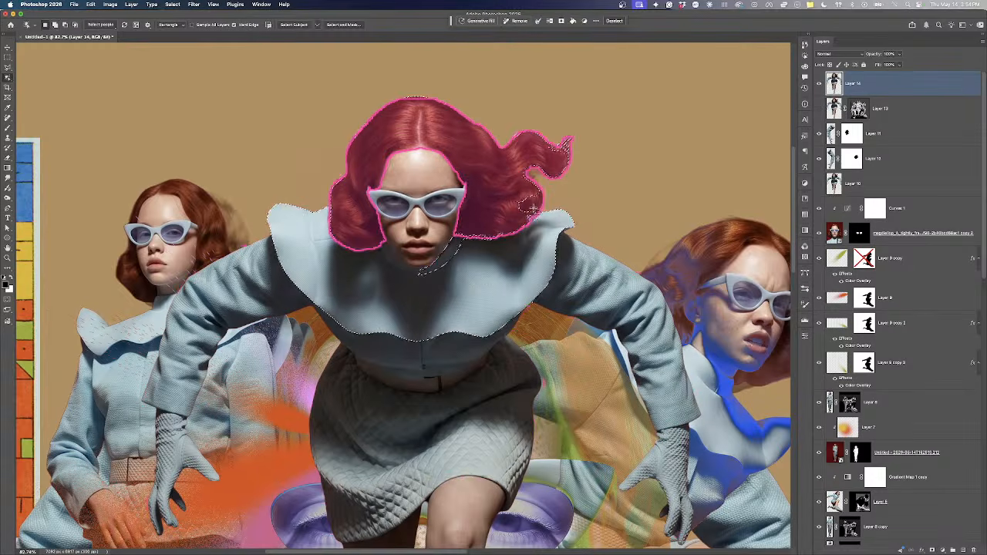
pyautogui.moveTo(380, 225); pyautogui.dragTo(516, 293)
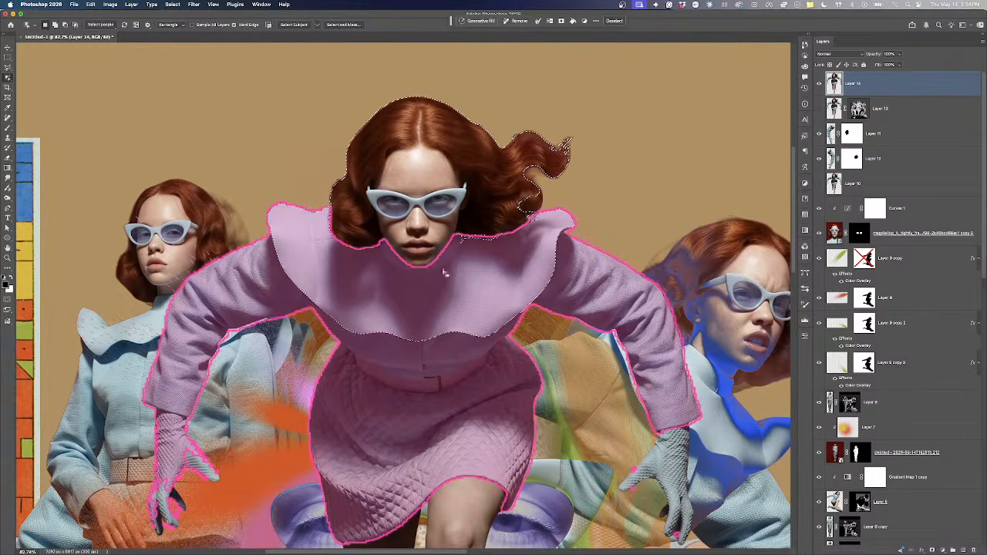
# Add rectangular marquee areas to the selection to close the gaps in the hair above the collar and around the flying lock
pyautogui.press('m')
pyautogui.moveTo(492, 237); pyautogui.dragTo(494, 240)
pyautogui.scroll(8, 545, 215)
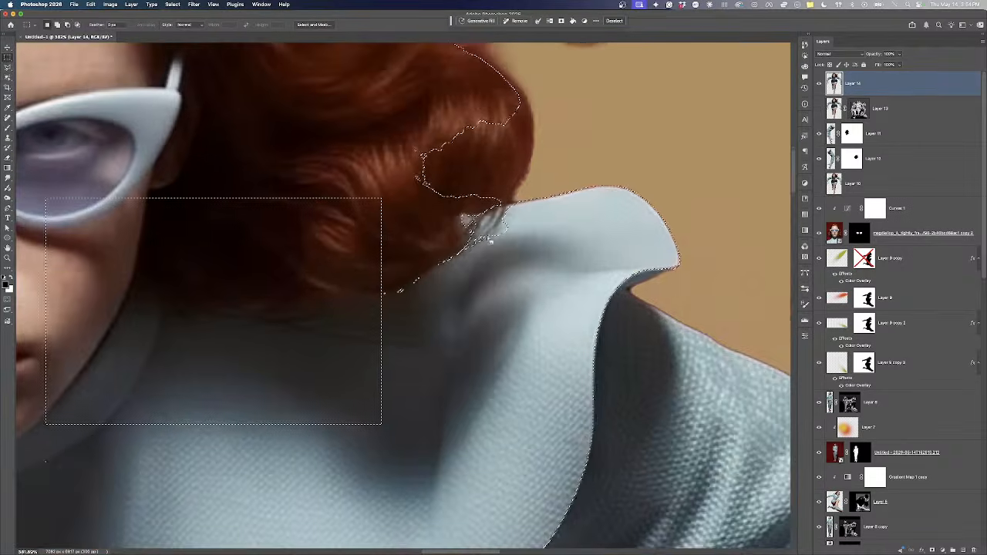
pyautogui.scroll(-5, 474, 236)
pyautogui.press('super+z')
pyautogui.moveTo(442, 318); pyautogui.dragTo(442, 318)
pyautogui.moveTo(391, 100); pyautogui.dragTo(505, 251)
pyautogui.moveTo(489, 58); pyautogui.dragTo(628, 176)
pyautogui.moveTo(526, 140); pyautogui.dragTo(547, 221)
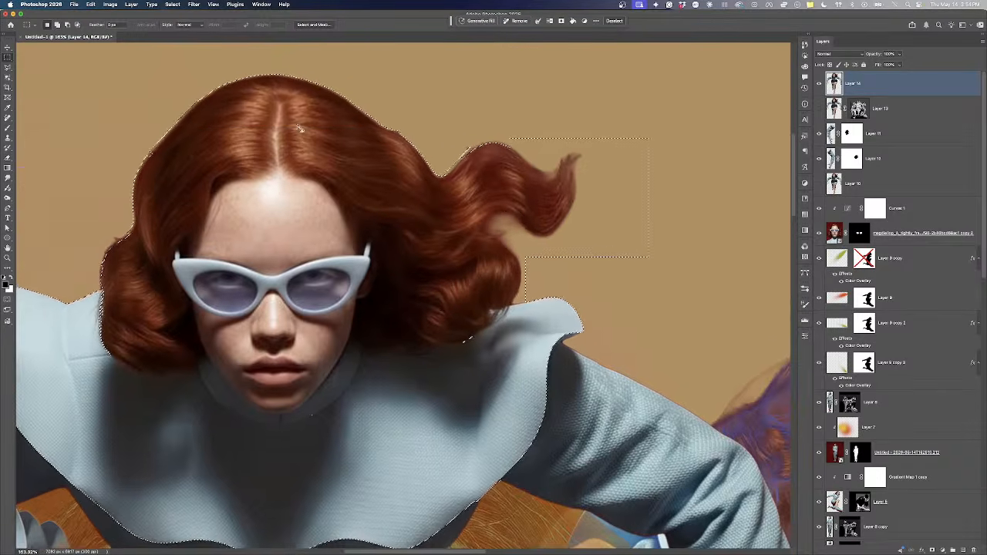
# Extend the selection with further rectangular areas so the crown and the hair edges down to the collar are fully enclosed
pyautogui.scroll(-2, 300, 128)
pyautogui.moveTo(118, 81); pyautogui.dragTo(162, 115)
pyautogui.moveTo(489, 254); pyautogui.dragTo(542, 263)
pyautogui.scroll(-2, 159, 341)
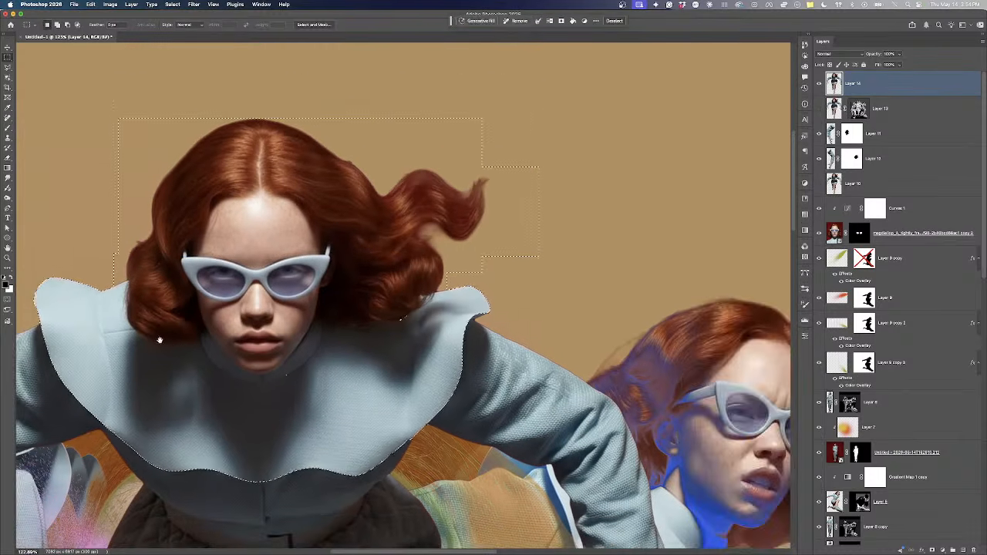
pyautogui.moveTo(154, 337); pyautogui.dragTo(256, 321)
pyautogui.moveTo(453, 272); pyautogui.dragTo(510, 310)
pyautogui.scroll(-1, 510, 310)
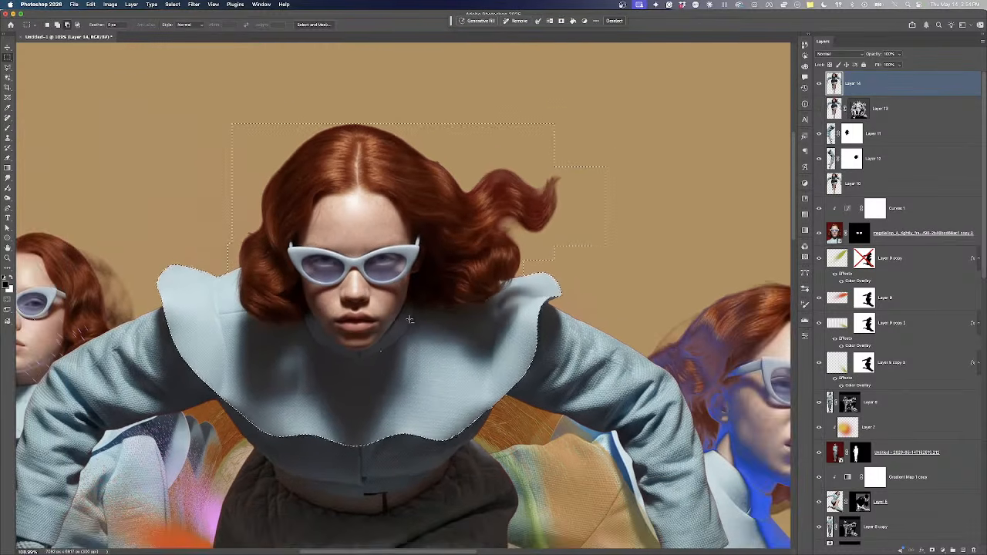
# Invert the selection, delete everything on Layer 14 except the head and ruffled collar, and deselect
pyautogui.press('super+shift+i')
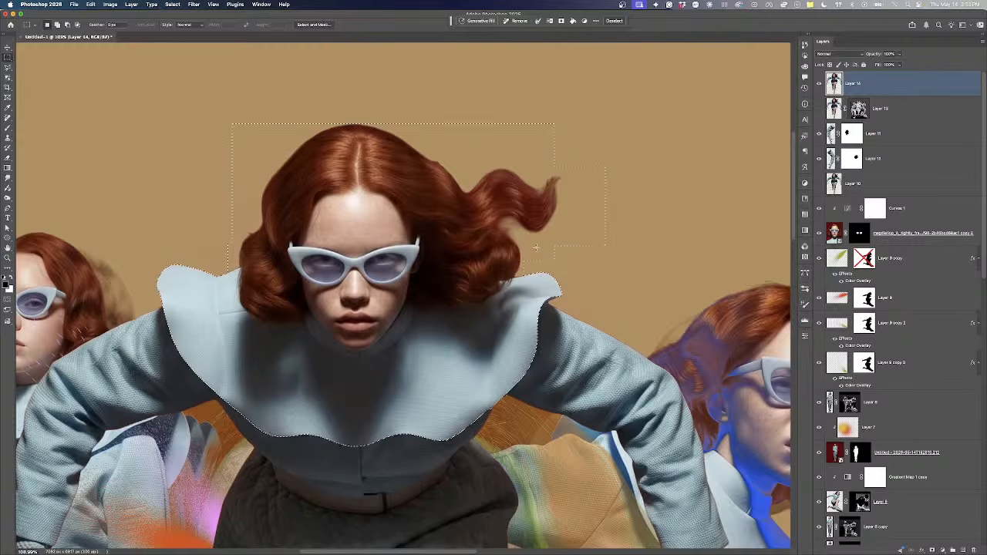
pyautogui.press('Delete')
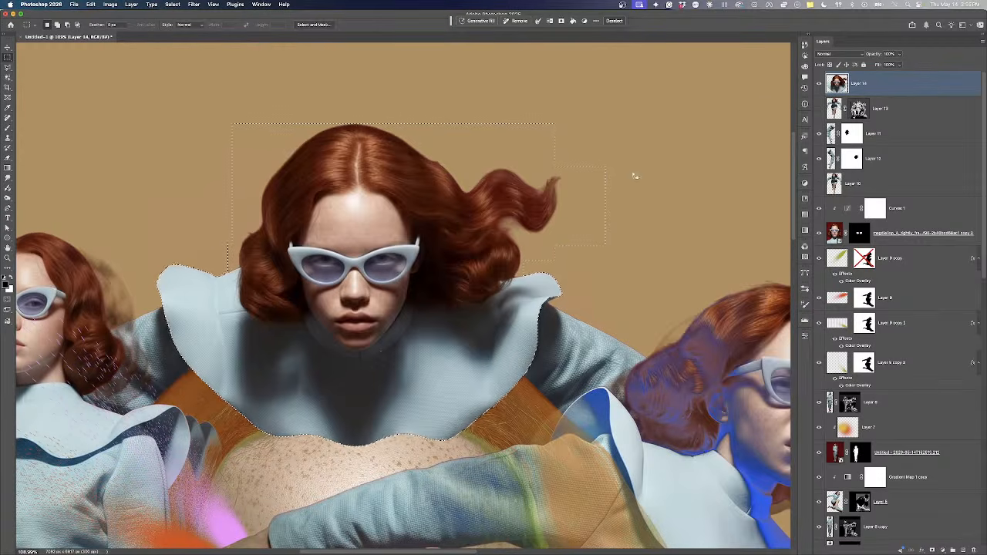
pyautogui.scroll(-8, 574, 205)
pyautogui.press('v')
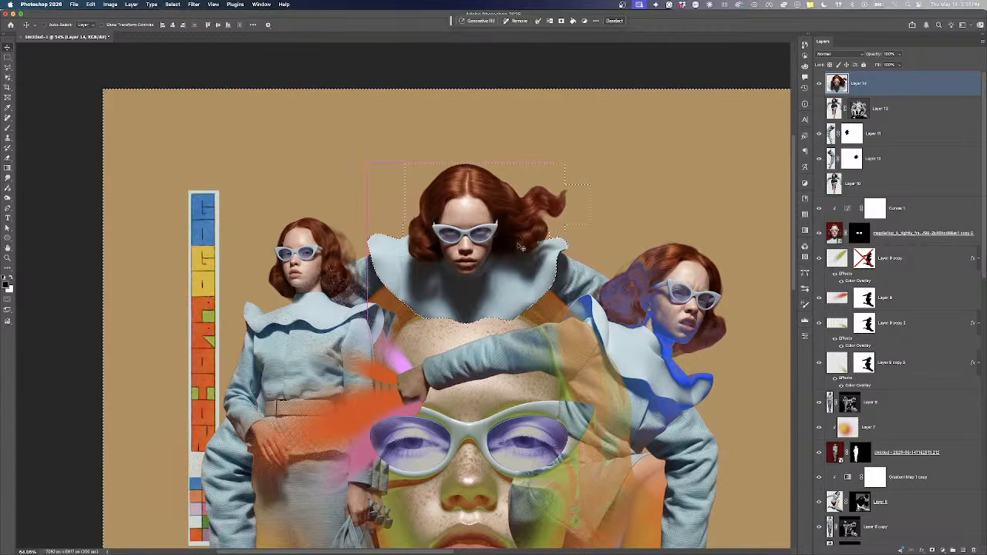
pyautogui.press('super+d')
pyautogui.scroll(-1, 515, 255)
pyautogui.moveTo(502, 270); pyautogui.dragTo(471, 195)
pyautogui.scroll(-3, 460, 223)
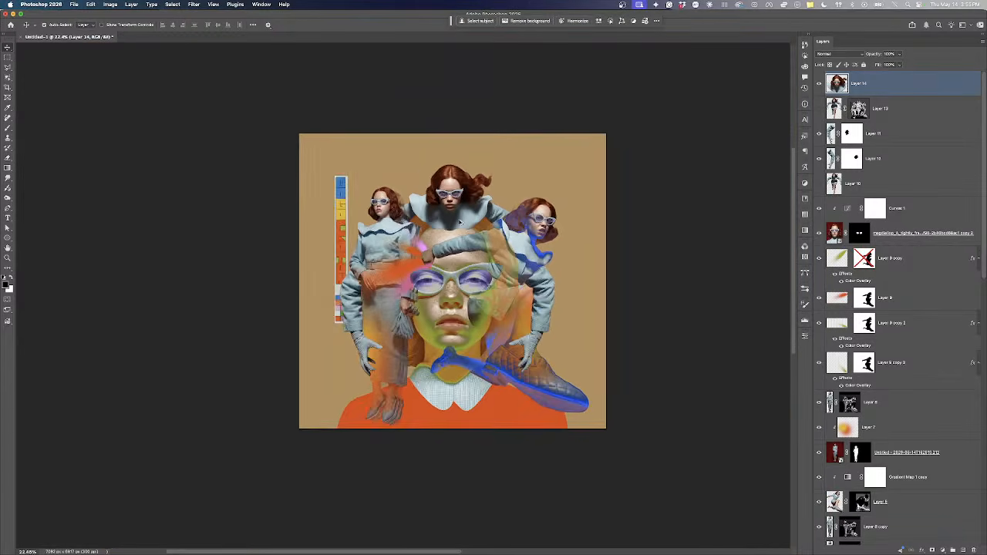
pyautogui.scroll(1, 439, 232)
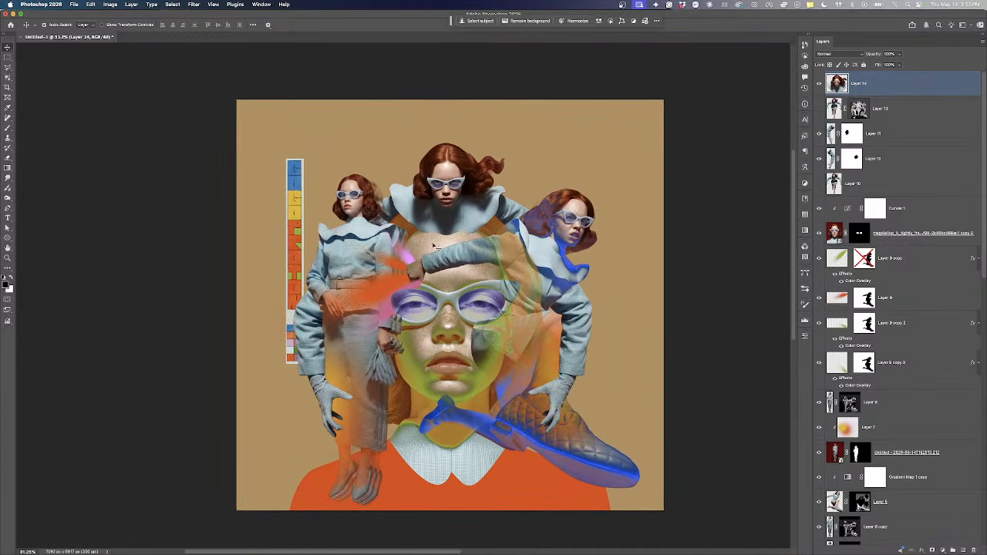
# Paint on the Layer 4 mask with a Dissolve-mode brush over the portrait's hairline just beneath the front figure's collar
pyautogui.click(434, 246)
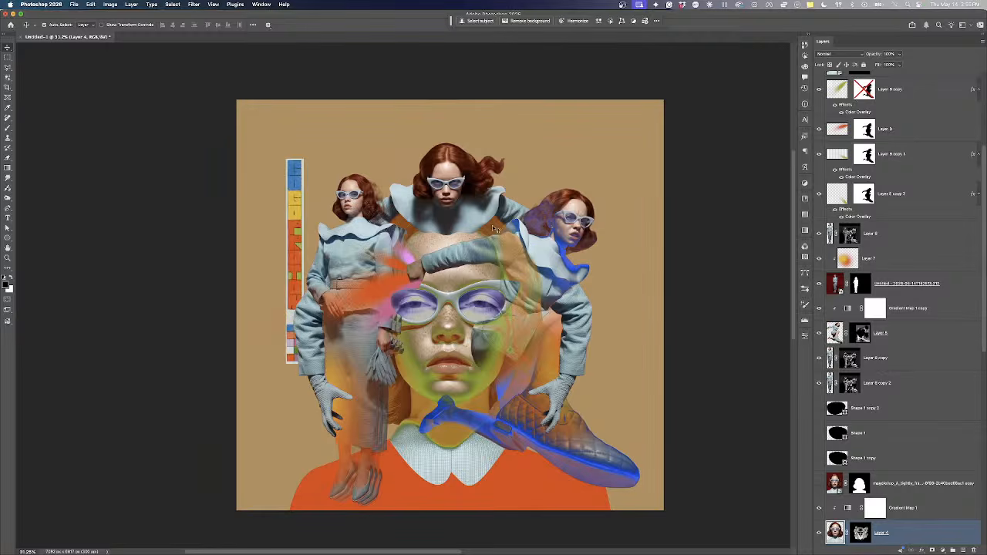
pyautogui.click(861, 533)
pyautogui.scroll(-1, 856, 532)
pyautogui.click(7, 129)
pyautogui.scroll(2, 482, 190)
pyautogui.moveTo(458, 226); pyautogui.dragTo(482, 228)
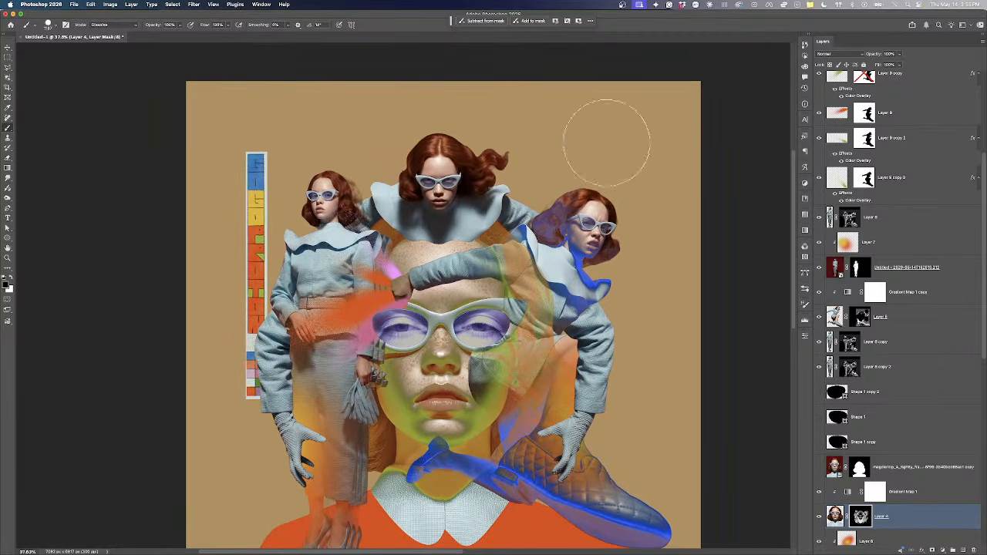
# Load the outline of the Layer 14 head and collar as a selection, and show Layer 13 with its mask active
pyautogui.scroll(5, 850, 159)
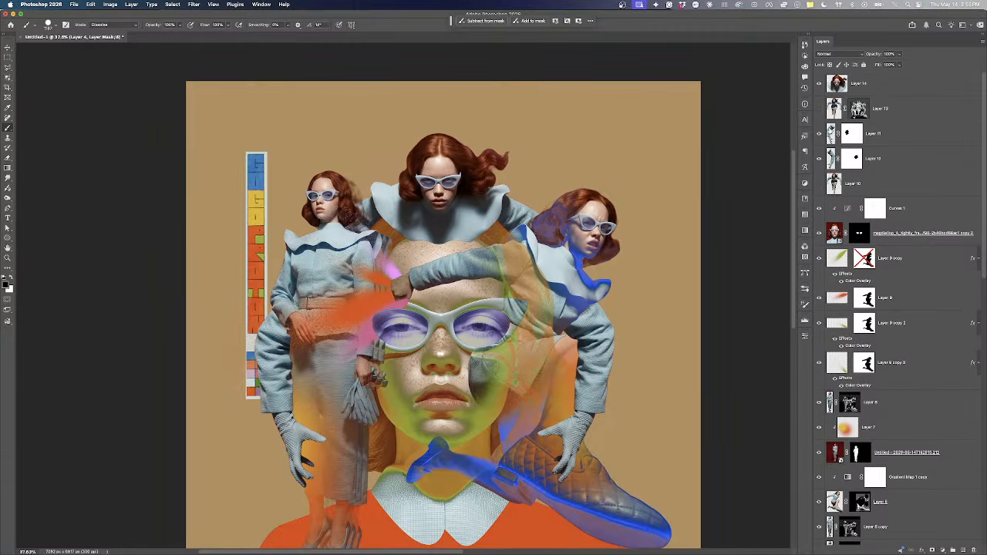
pyautogui.keyDown('super'); pyautogui.click(838, 89); pyautogui.keyUp('super')
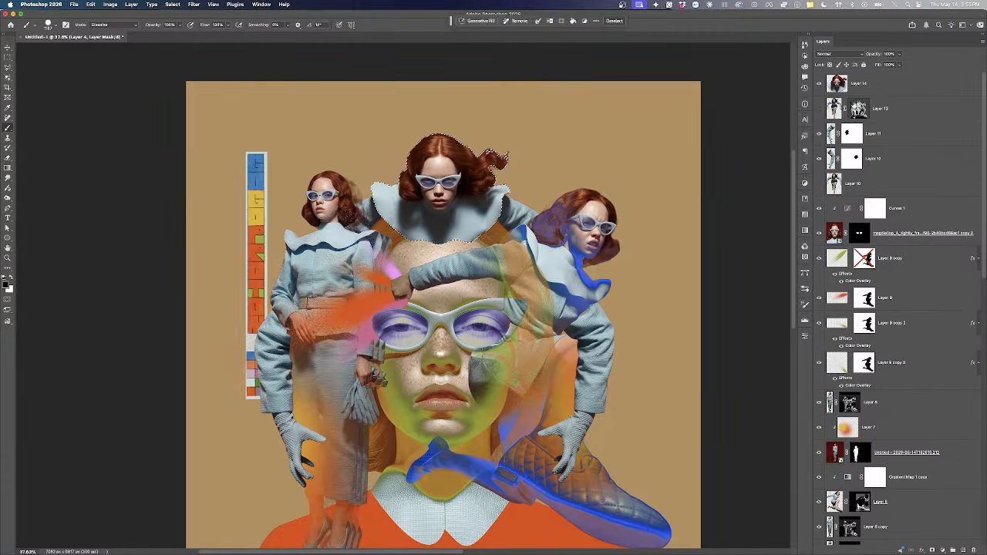
pyautogui.click(859, 108)
pyautogui.click(819, 108)
pyautogui.scroll(4, 471, 214)
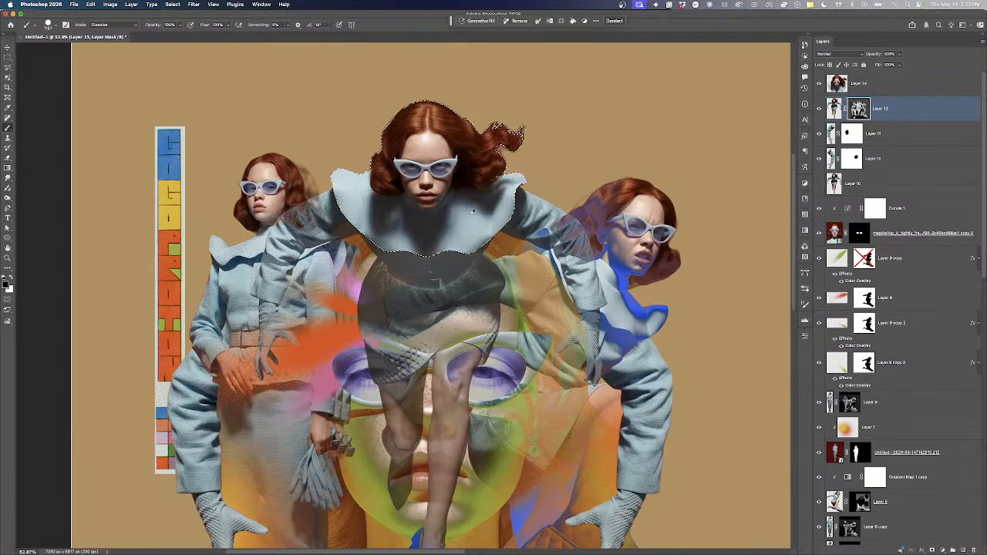
# Move Layer 13 above the Layer 14 cut-out, activate its mask and toggle the layer's visibility to compare
pyautogui.moveTo(907, 105); pyautogui.dragTo(905, 78)
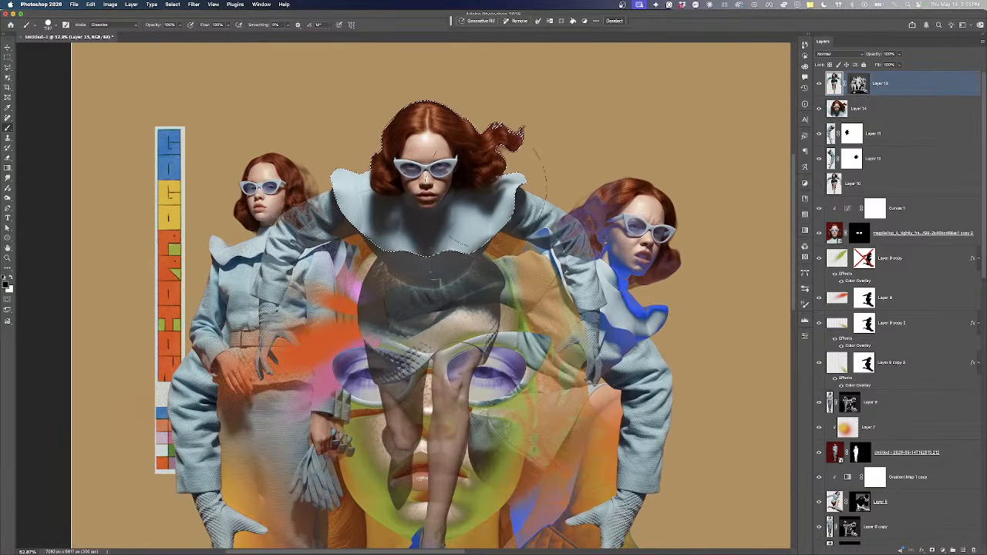
pyautogui.scroll(2, 543, 129)
pyautogui.click(859, 86)
pyautogui.click(820, 85)
pyautogui.click(820, 86)
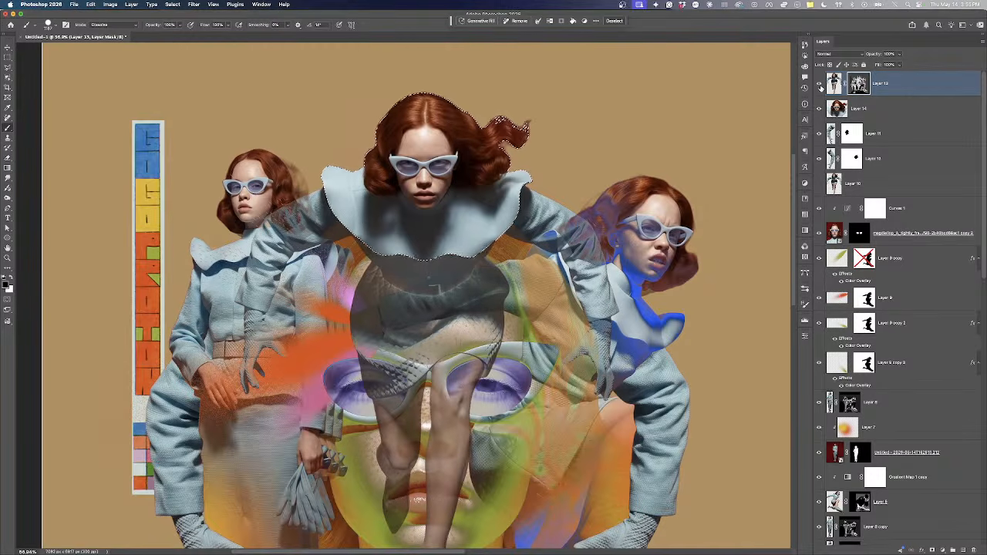
# Fill the Layer 13 mask with white outside the head-and-collar selection so the striding body shows fully, and clear the selection
pyautogui.press('super+d')
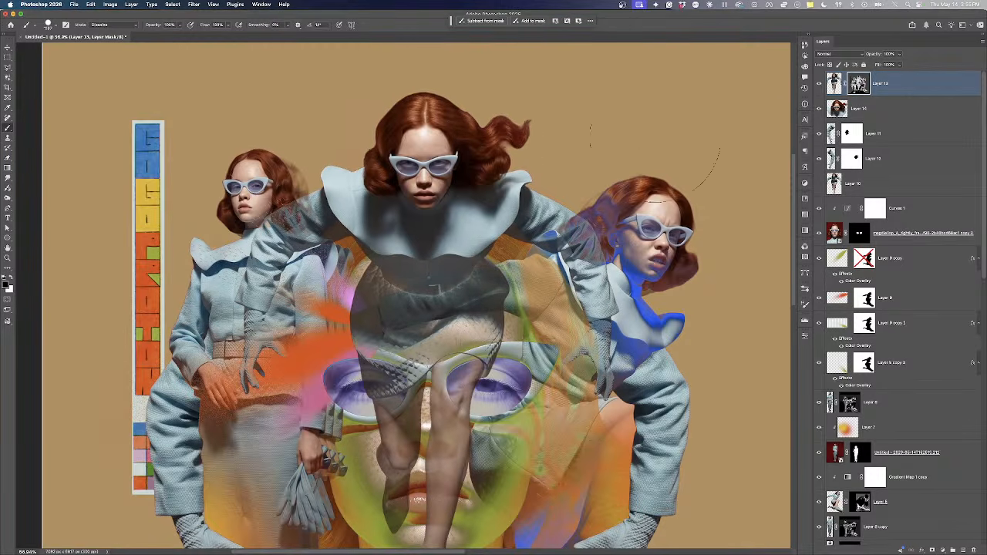
pyautogui.scroll(1, 455, 197)
pyautogui.click(868, 83)
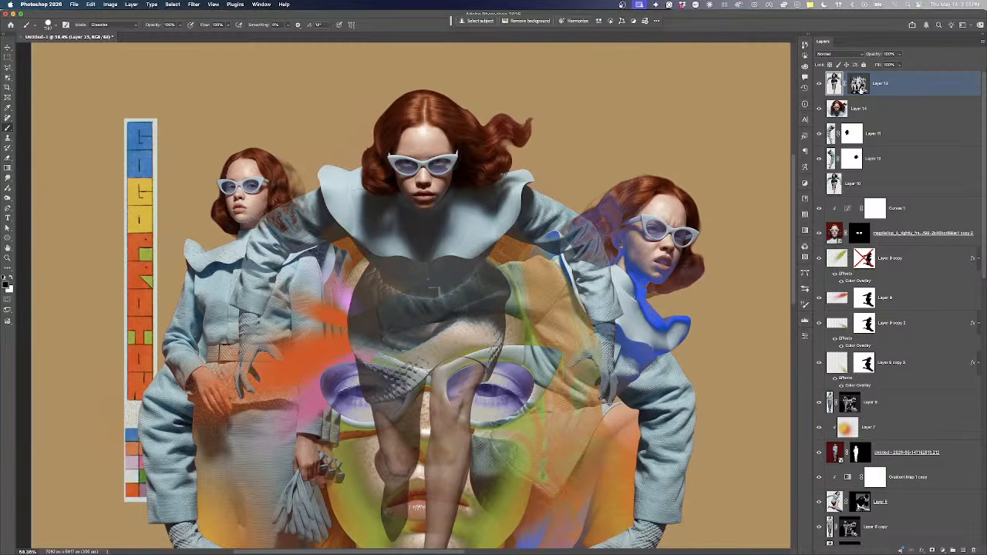
pyautogui.keyDown('super'); pyautogui.click(859, 84); pyautogui.keyUp('super')
pyautogui.click(860, 84)
pyautogui.press('super+shift+i')
pyautogui.press('super+BackSpace')
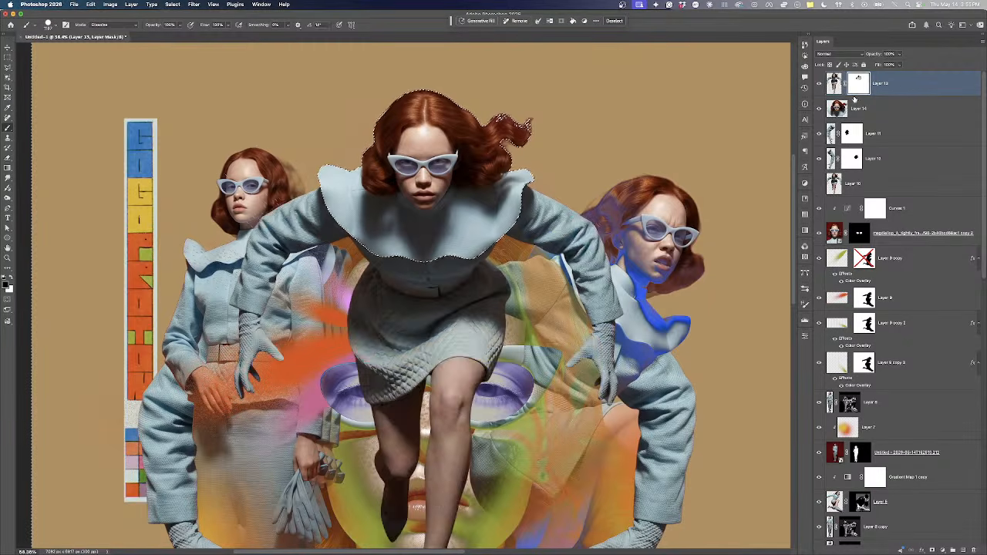
pyautogui.press('super+d')
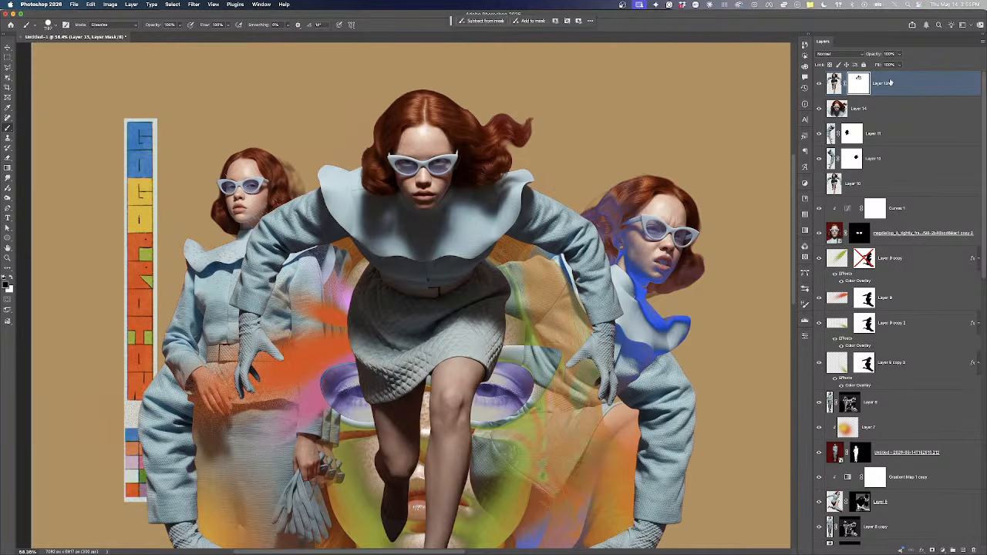
# Compare the collage with Layer 13 hidden and shown, and invert its mask to keep only the head-and-collar area
pyautogui.scroll(-2, 825, 113)
pyautogui.scroll(3, 825, 113)
pyautogui.click(819, 84)
pyautogui.click(820, 84)
pyautogui.click(820, 83)
pyautogui.click(819, 83)
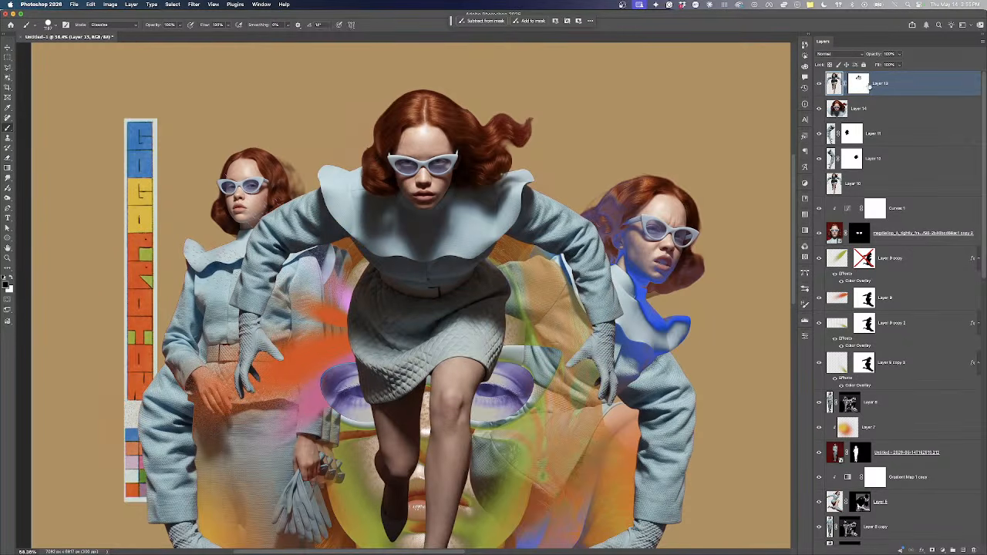
pyautogui.press('super+i')
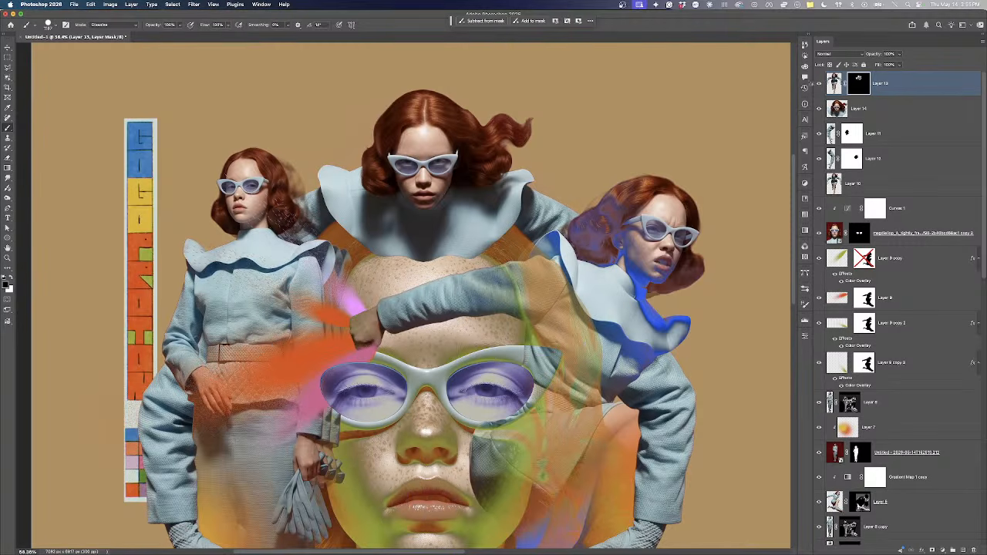
# Add a Gradient Map adjustment layer above Layer 13 and clip it to that layer
pyautogui.click(942, 550)
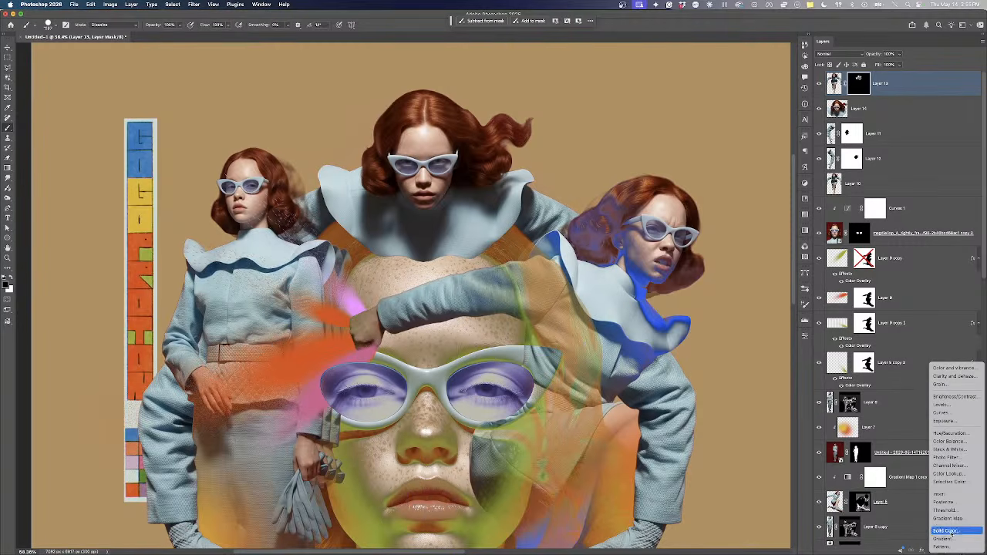
pyautogui.click(965, 522)
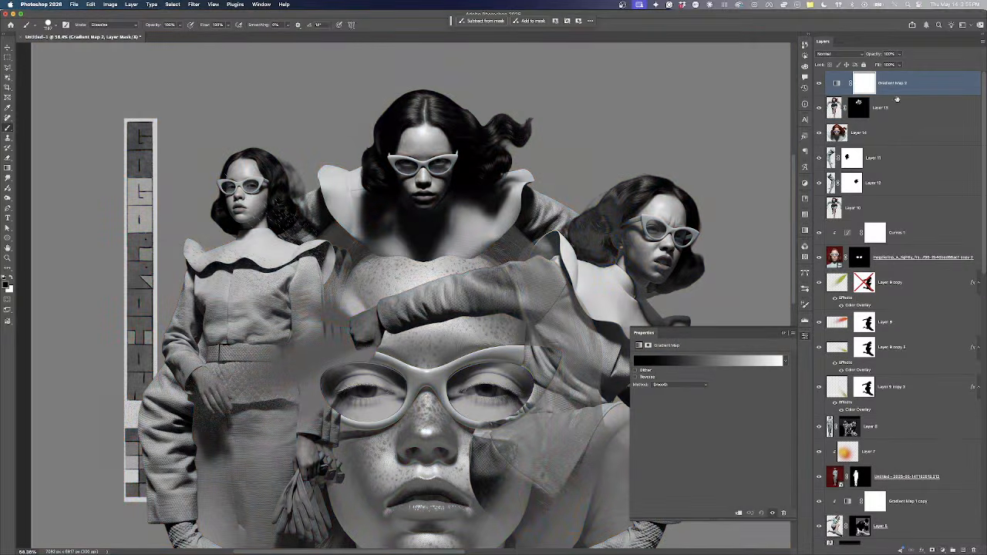
pyautogui.keyDown('alt'); pyautogui.click(901, 93); pyautogui.keyUp('alt')
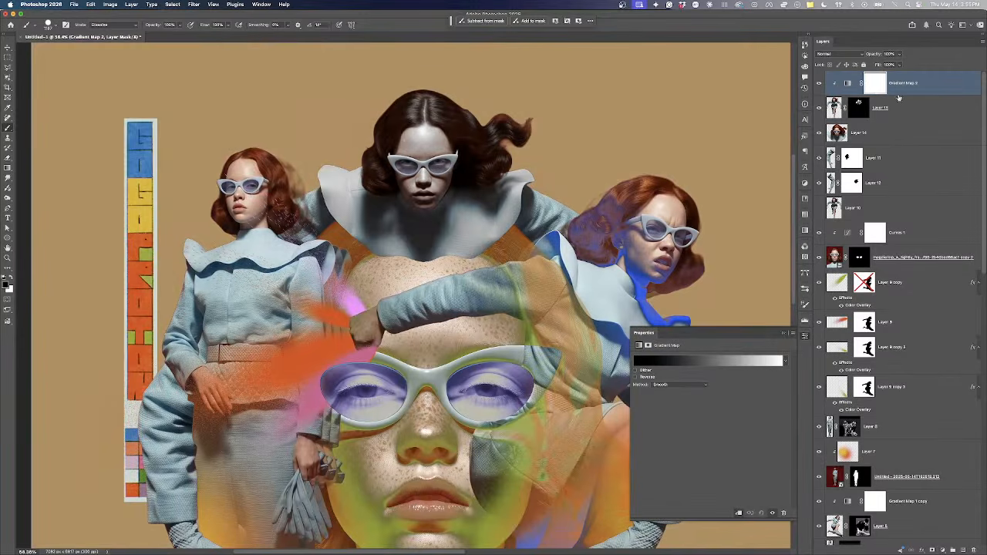
# Change the gradient's dark stop to white and add a coral-red stop at location 30
pyautogui.click(671, 362)
pyautogui.doubleClick(765, 224)
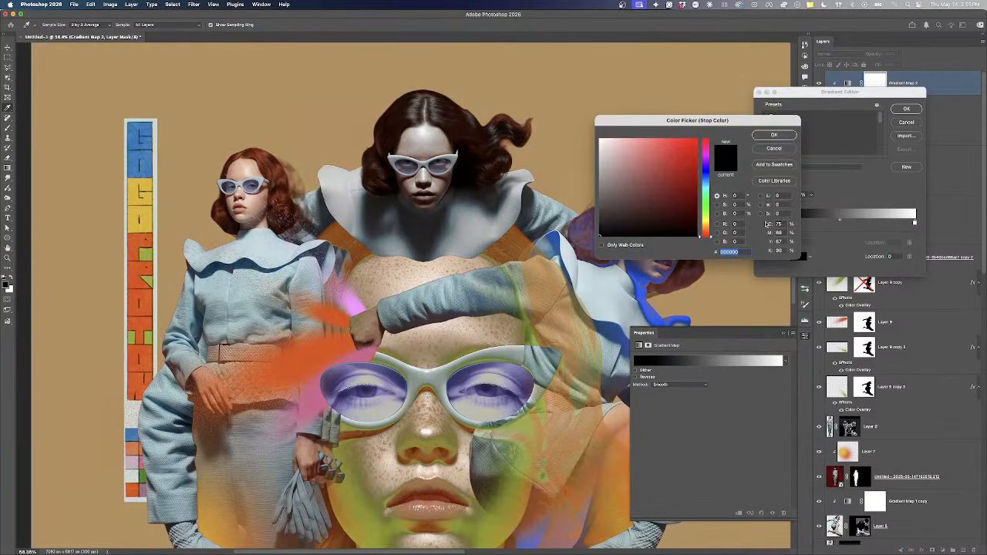
pyautogui.click(141, 461)
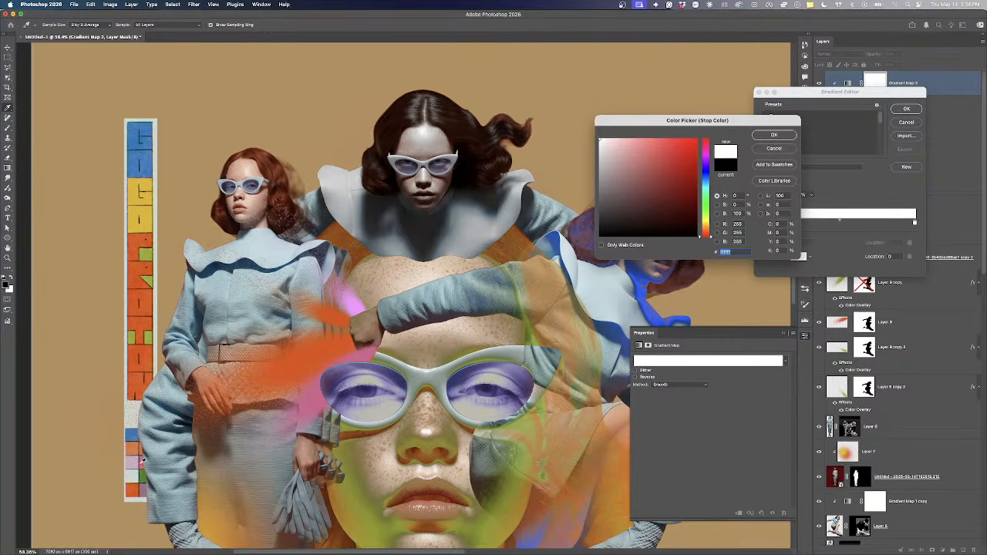
pyautogui.click(759, 136)
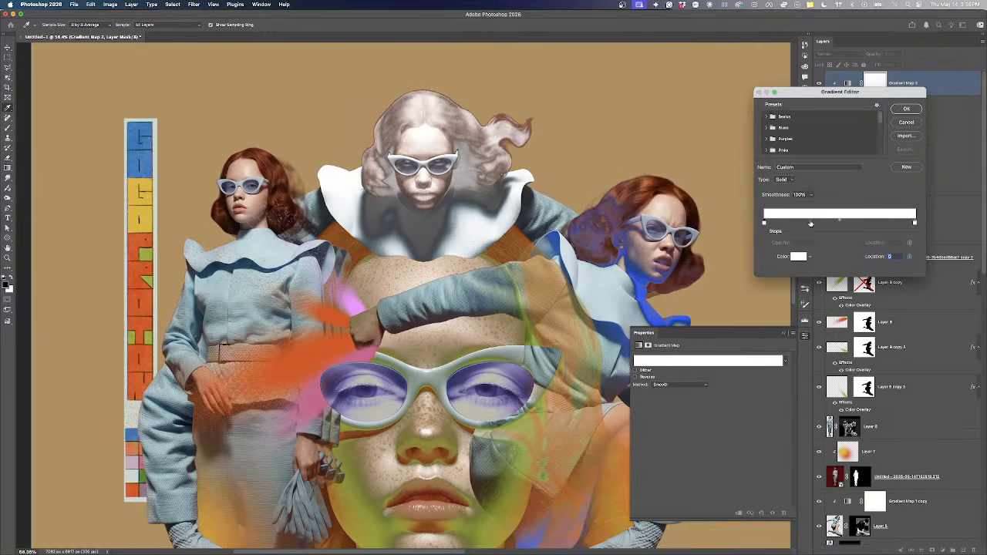
pyautogui.doubleClick(811, 224)
pyautogui.moveTo(694, 182)
pyautogui.mouseDown()
pyautogui.moveTo(634, 144)
pyautogui.moveTo(664, 149)
pyautogui.moveTo(659, 133)
pyautogui.mouseUp()
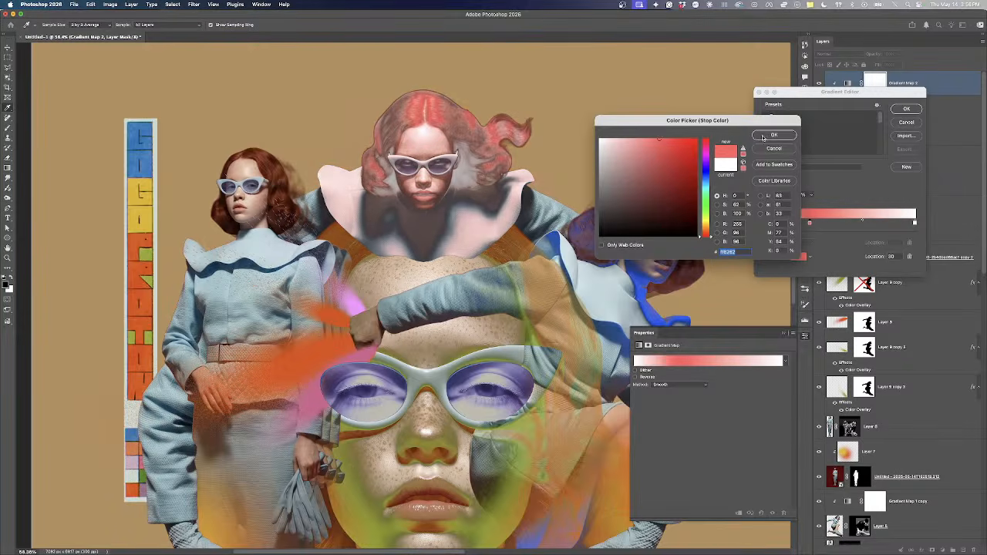
pyautogui.click(760, 136)
# Recolor the gradient's starting stop to a medium sky blue and apply the edited gradient map
pyautogui.doubleClick(765, 224)
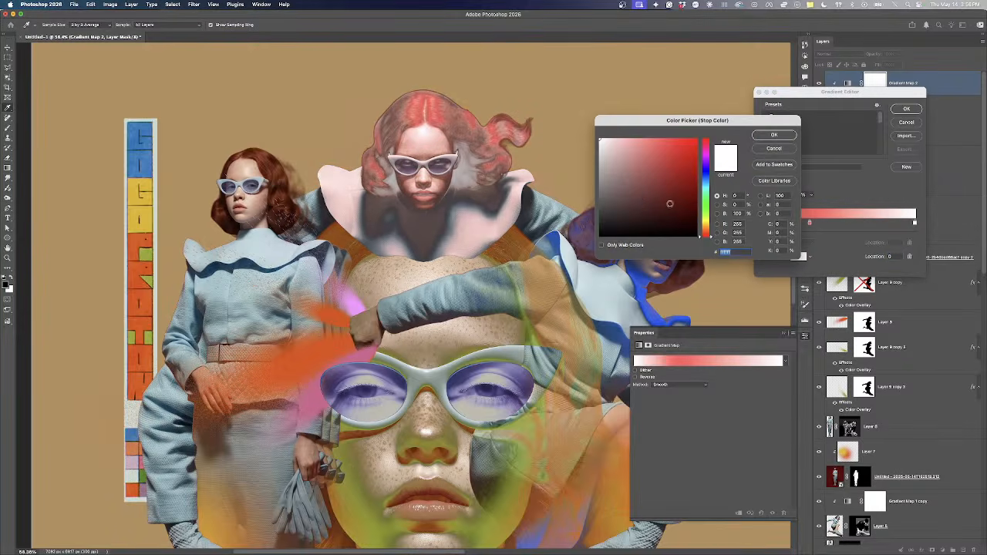
pyautogui.click(641, 222)
pyautogui.moveTo(649, 221); pyautogui.dragTo(613, 183)
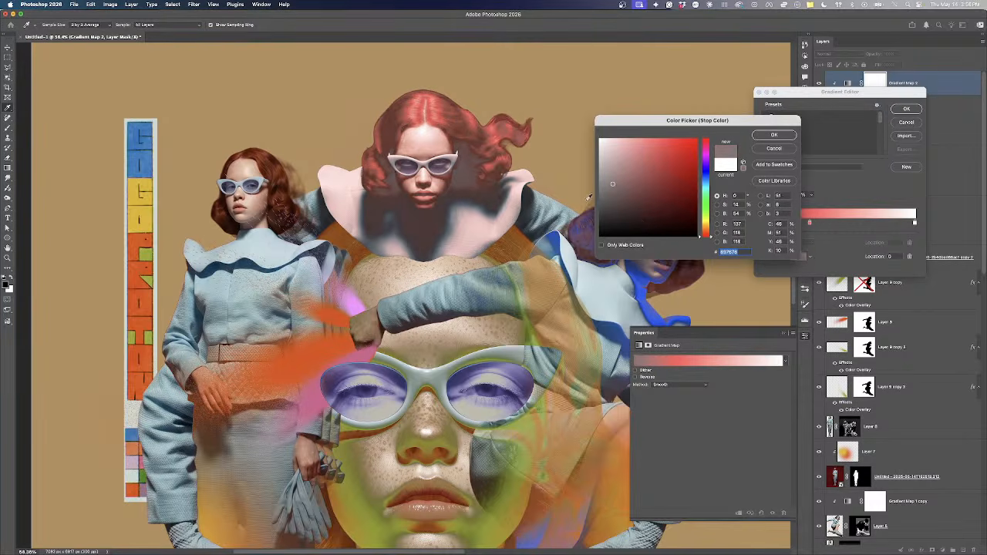
pyautogui.click(705, 183)
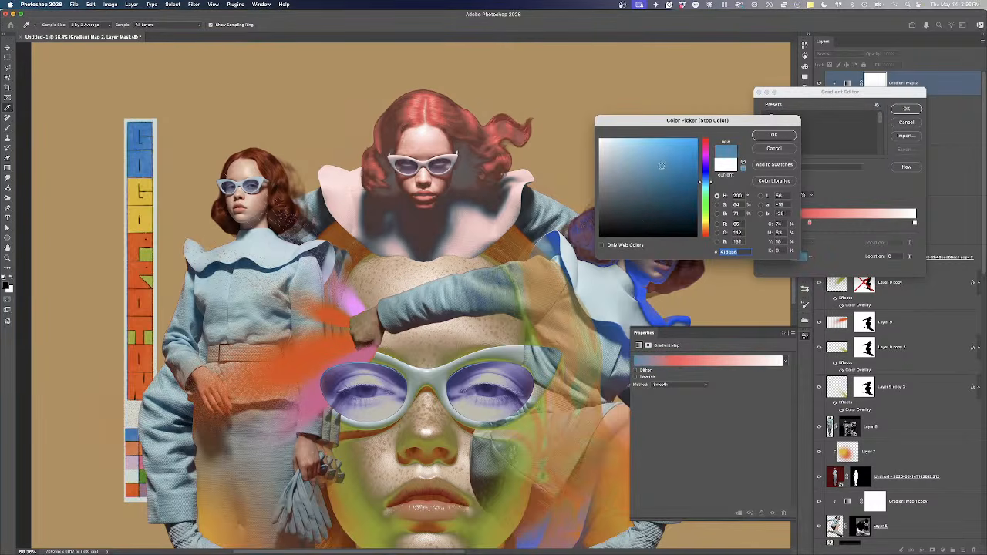
pyautogui.moveTo(662, 166); pyautogui.dragTo(676, 152)
pyautogui.click(774, 135)
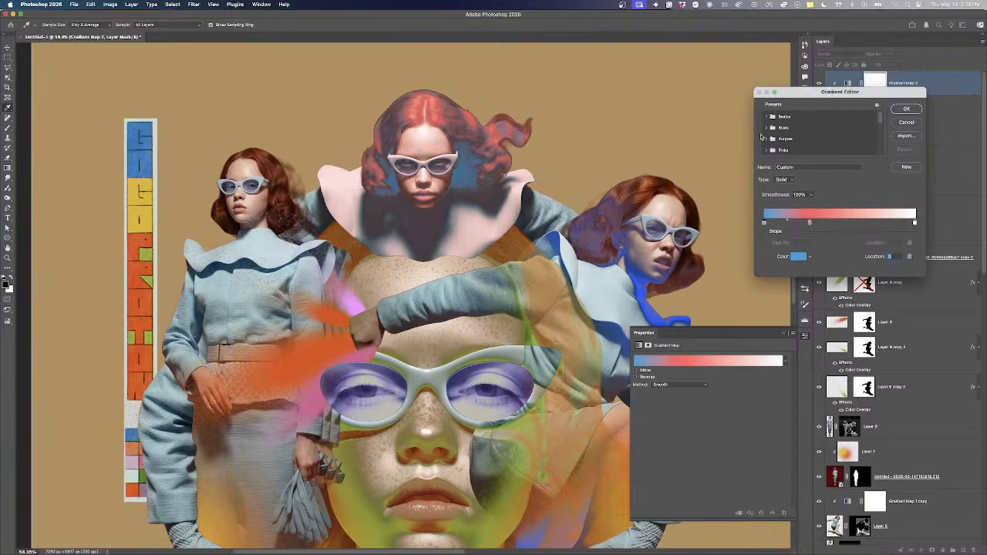
pyautogui.click(907, 108)
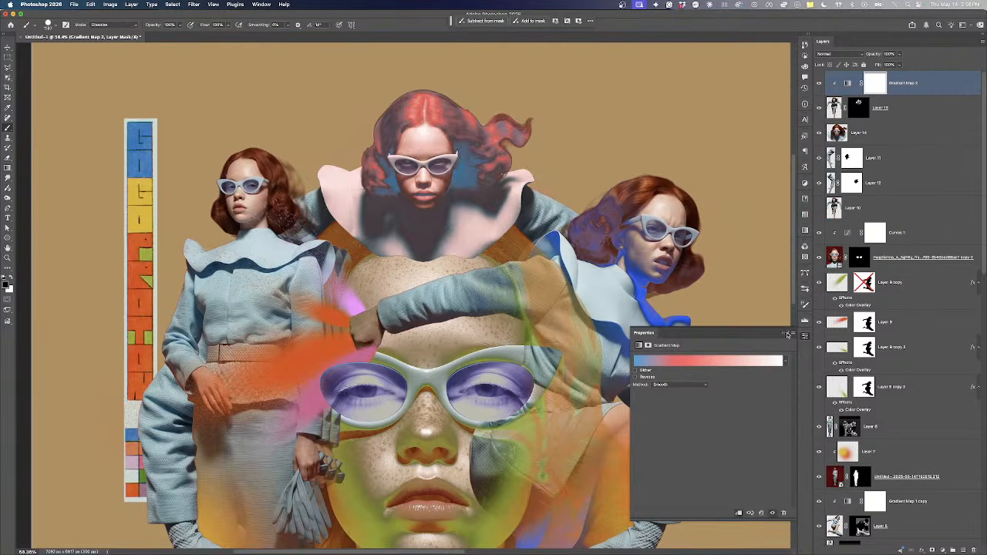
pyautogui.click(785, 333)
# Move the colored swatch strip beside the standing figure slightly upward on the canvas
pyautogui.moveTo(528, 271); pyautogui.dragTo(467, 225)
pyautogui.press('v')
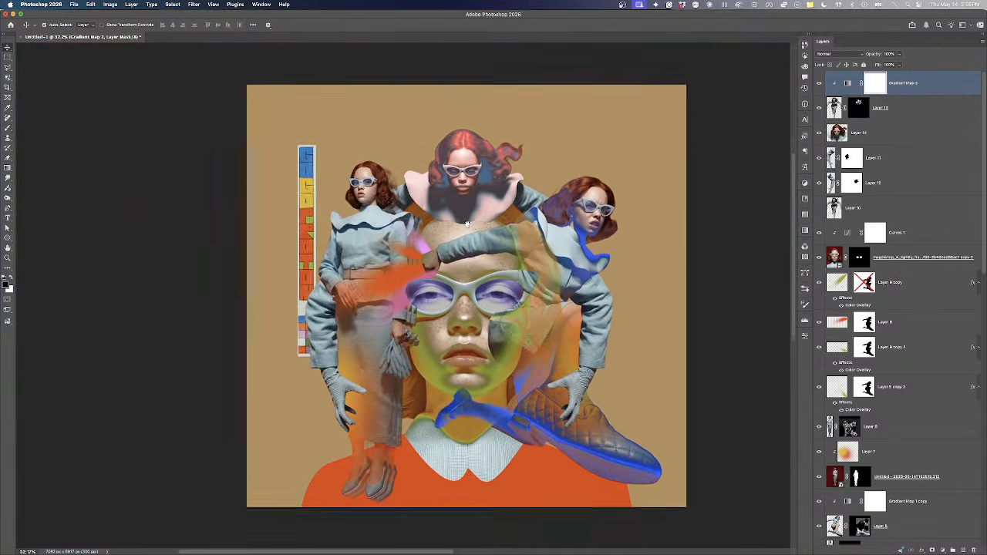
pyautogui.scroll(-1, 467, 222)
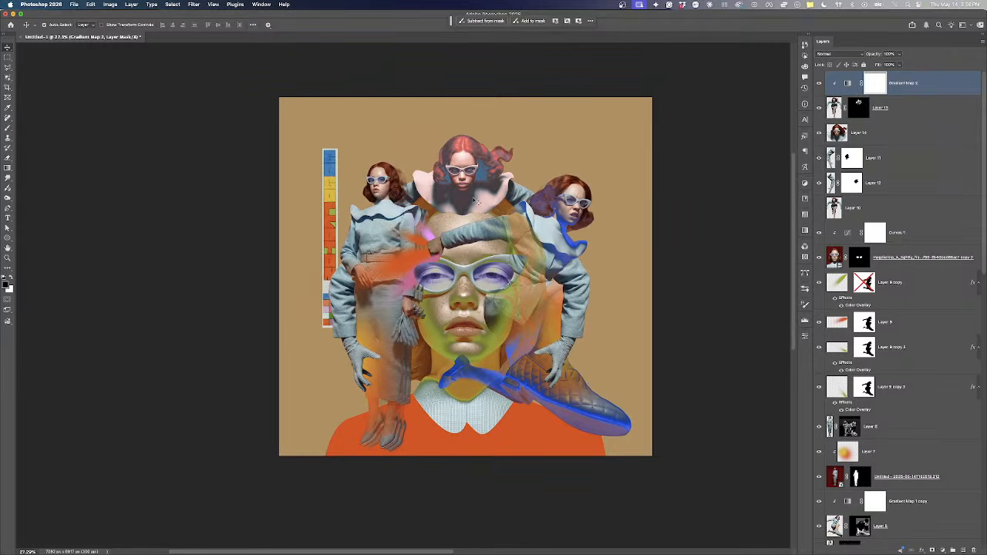
pyautogui.moveTo(328, 219); pyautogui.dragTo(323, 190)
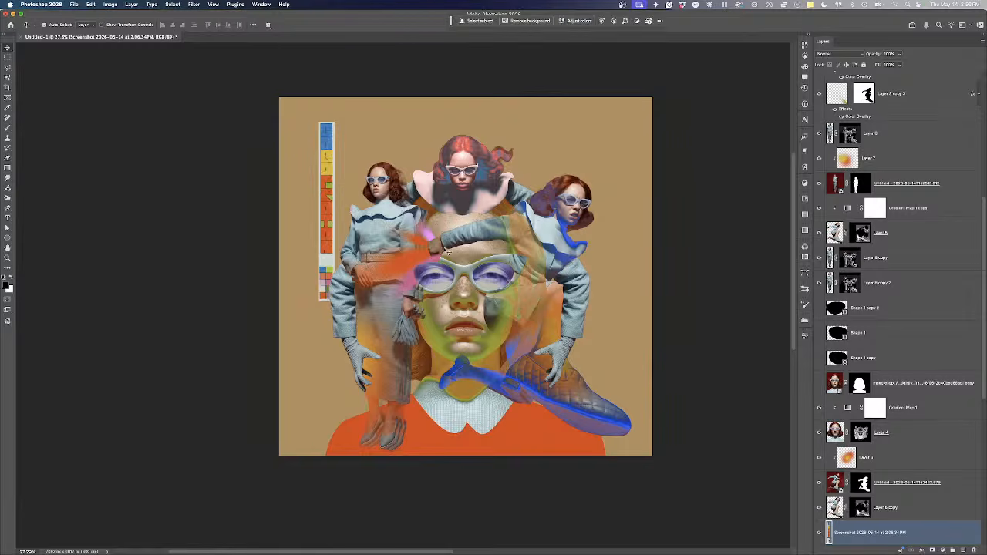
# Add a new empty layer clipped to Layer 11, the arm beneath the standing figure
pyautogui.click(350, 287)
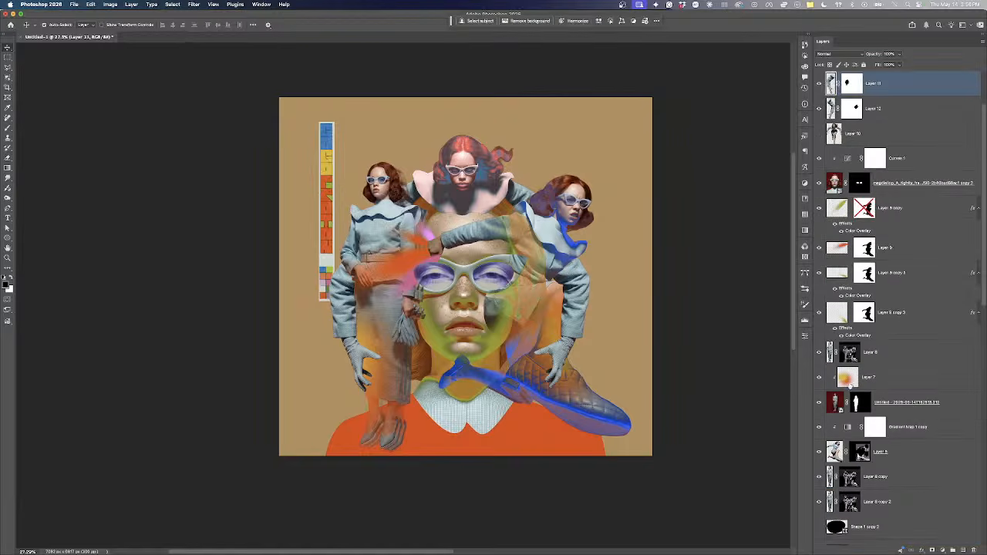
pyautogui.click(969, 550)
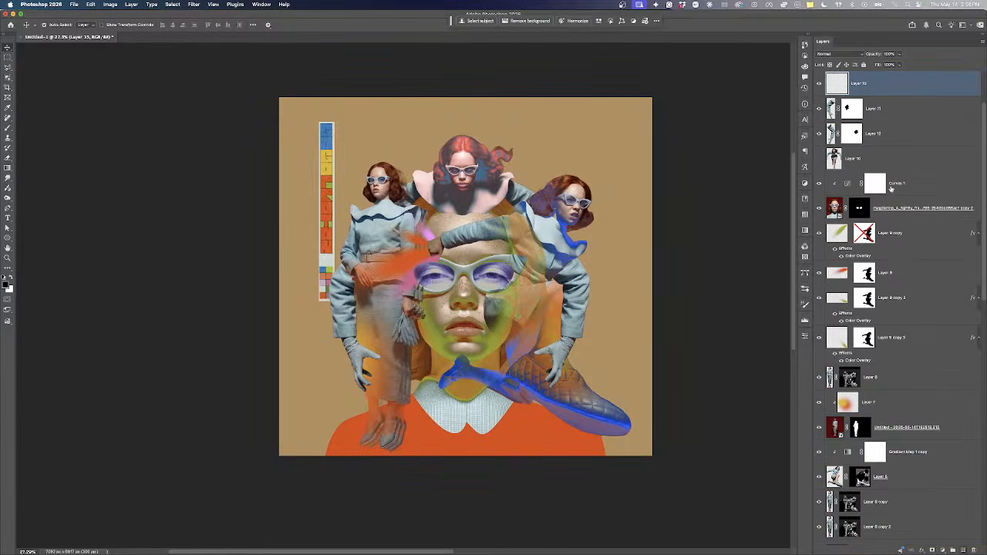
pyautogui.scroll(1, 503, 278)
pyautogui.scroll(1, 503, 277)
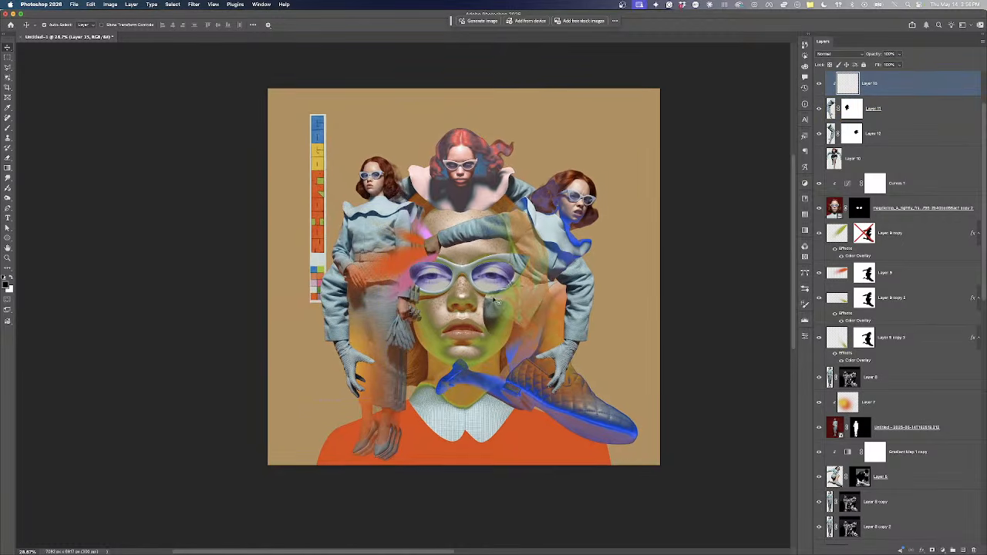
pyautogui.scroll(1, 430, 318)
# Paint a black shadow with the Brush over the shoulder of the Layer 11 arm on the clipped layer
pyautogui.click(8, 128)
pyautogui.scroll(2, 389, 314)
pyautogui.rightClick(383, 307)
pyautogui.moveTo(358, 311); pyautogui.dragTo(332, 313)
pyautogui.moveTo(330, 273); pyautogui.dragTo(326, 273)
pyautogui.moveTo(341, 244); pyautogui.dragTo(379, 269)
pyautogui.scroll(2, 340, 251)
pyautogui.moveTo(268, 241)
pyautogui.mouseDown()
pyautogui.moveTo(297, 229)
pyautogui.moveTo(299, 248)
pyautogui.moveTo(282, 244)
pyautogui.mouseUp()
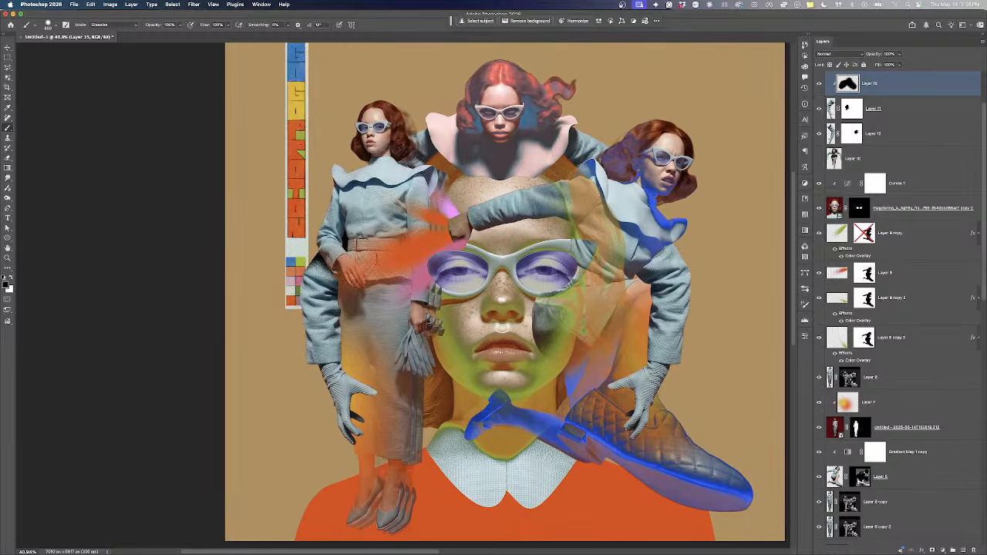
# Set the brush mode to Normal and darken the shoulder of the Layer 11 arm with a soft stroke
pyautogui.click(114, 25)
pyautogui.click(100, 14)
pyautogui.moveTo(320, 266); pyautogui.dragTo(339, 277)
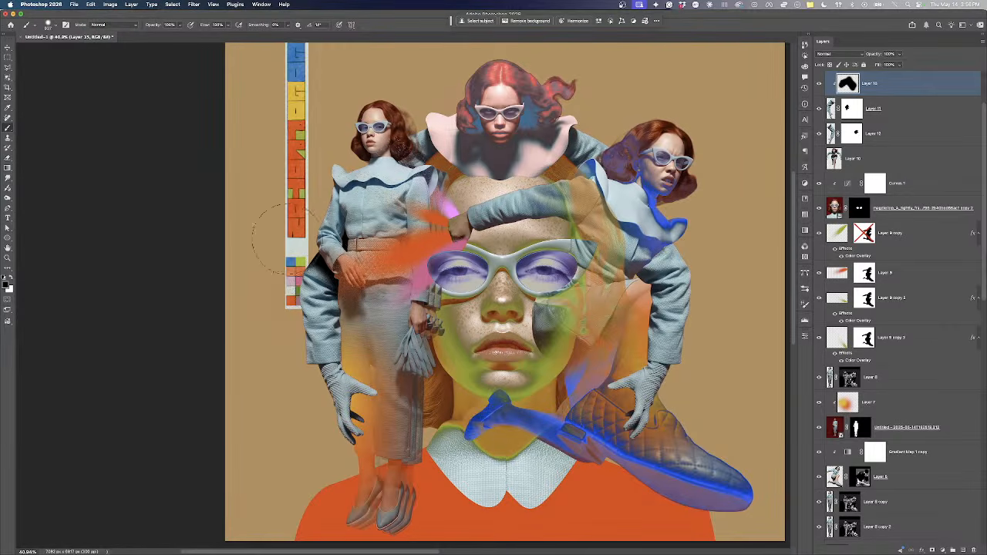
pyautogui.click(634, 252)
# Clip a new layer to Layer 12 and brush a black shadow over the shoulder of the opposite arm
pyautogui.click(894, 133)
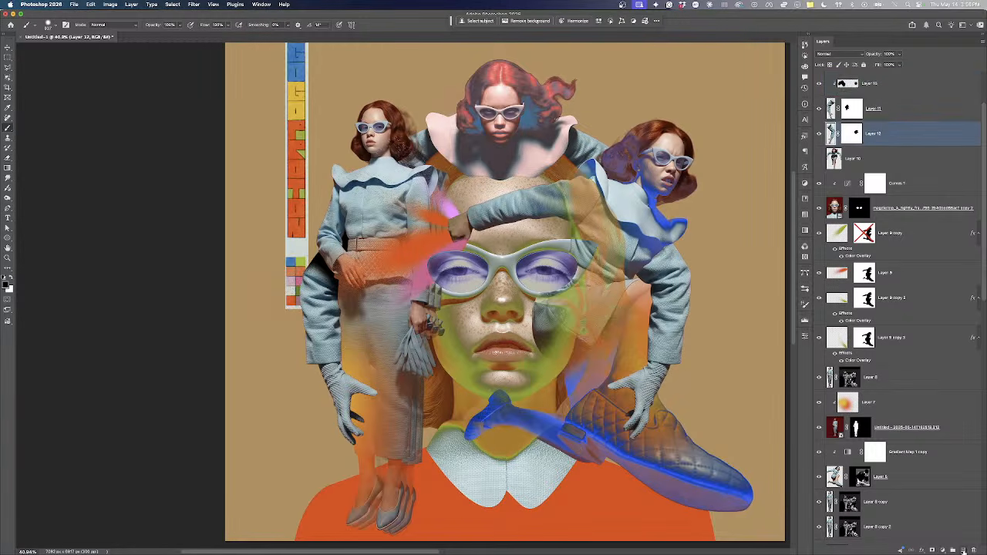
pyautogui.click(964, 551)
pyautogui.keyDown('alt'); pyautogui.click(884, 144); pyautogui.keyUp('alt')
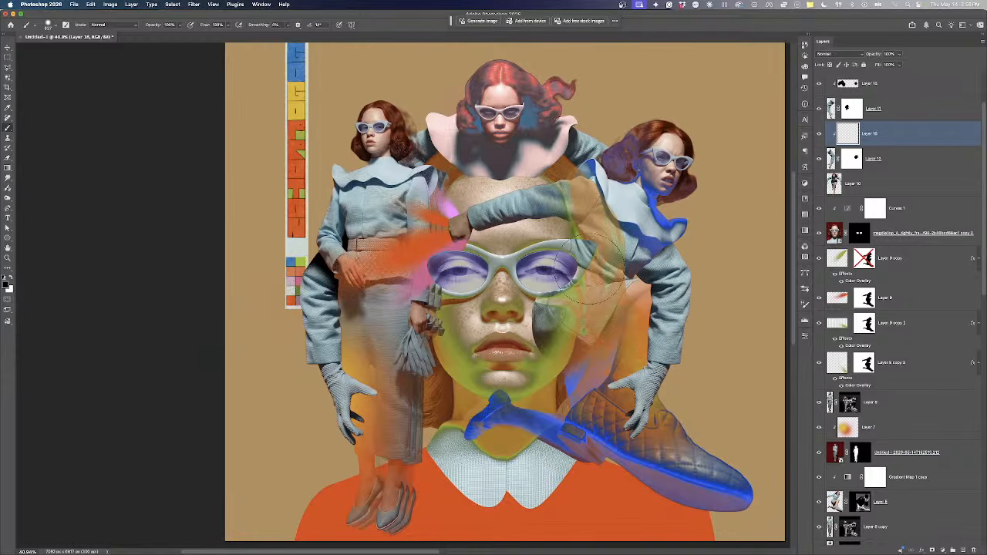
pyautogui.moveTo(626, 230)
pyautogui.mouseDown()
pyautogui.moveTo(665, 222)
pyautogui.moveTo(671, 253)
pyautogui.moveTo(632, 187)
pyautogui.mouseUp()
pyautogui.press('super+z')
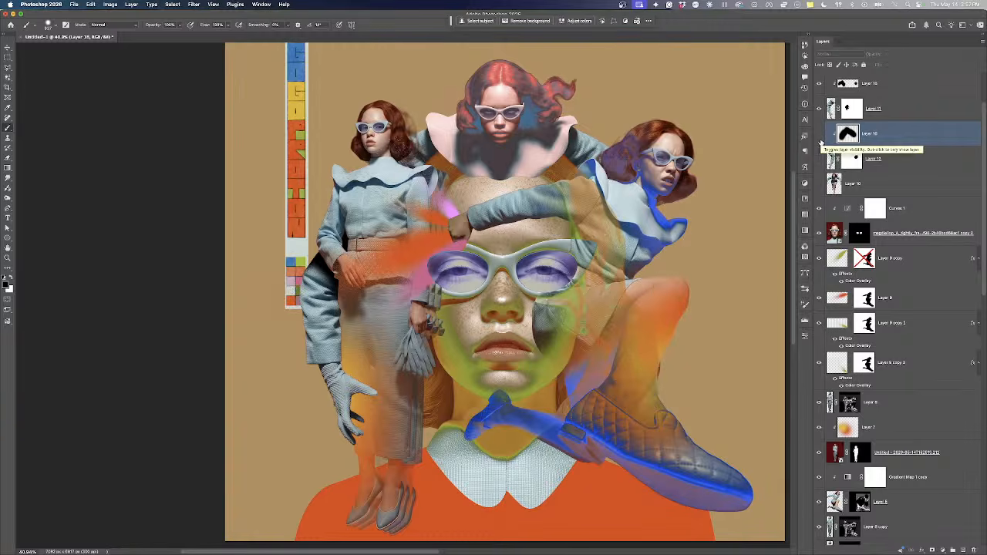
# Move Layer 12 with its clipped shadow layer down the layer stack, and undo the last reorder
pyautogui.scroll(-1, 638, 363)
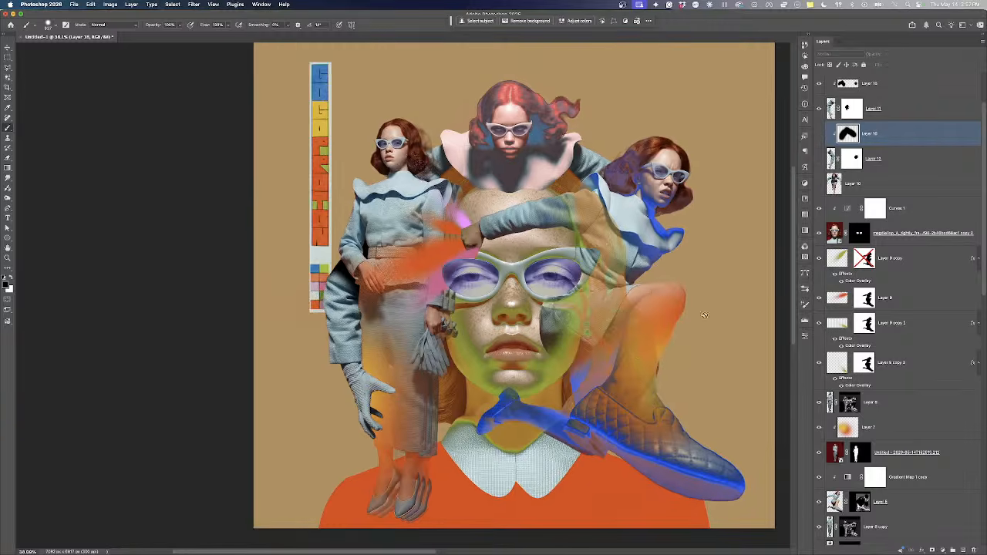
pyautogui.click(820, 134)
pyautogui.keyDown('shift'); pyautogui.click(889, 159); pyautogui.keyUp('shift')
pyautogui.moveTo(890, 159); pyautogui.dragTo(943, 204)
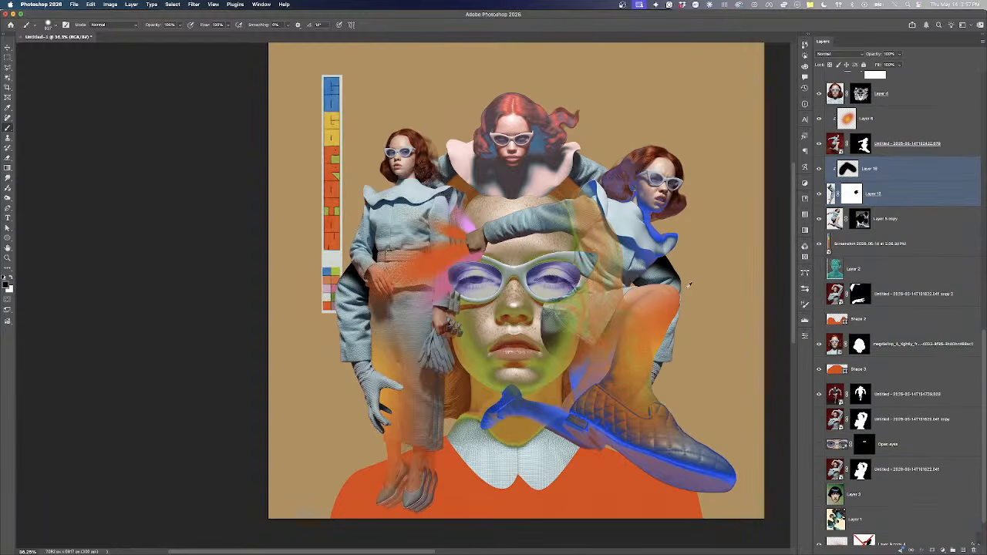
pyautogui.scroll(-1, 687, 287)
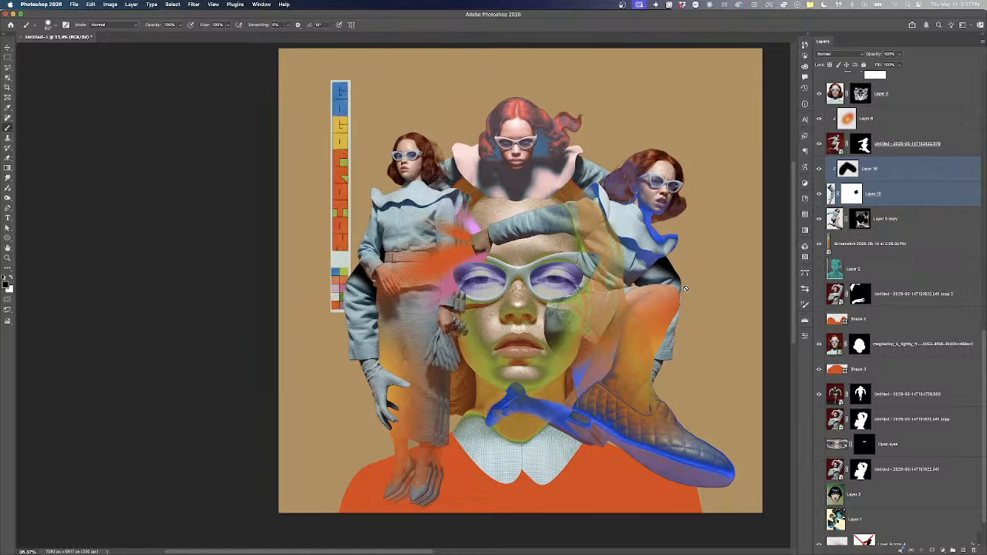
pyautogui.press('super+z')
pyautogui.rightClick(618, 284)
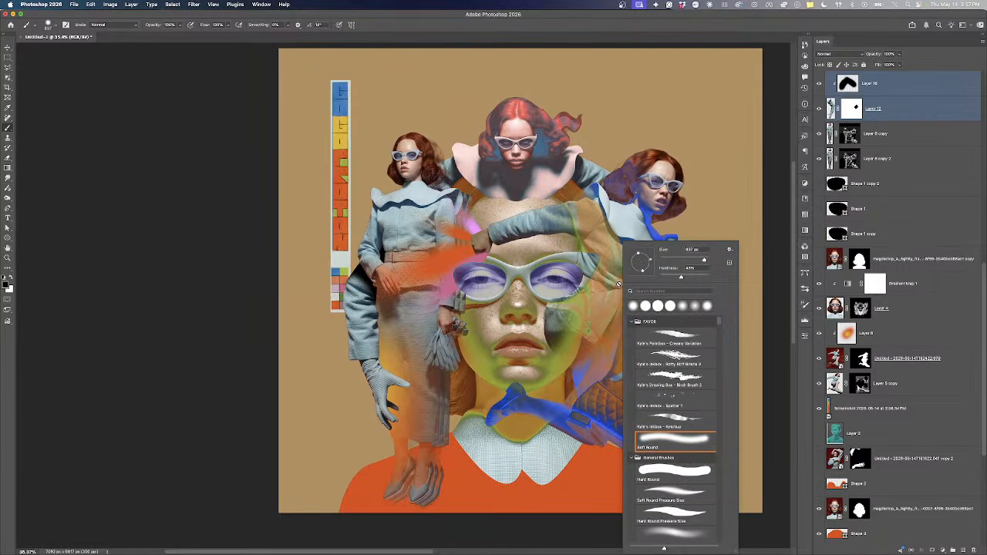
pyautogui.click(493, 167)
pyautogui.click(523, 199)
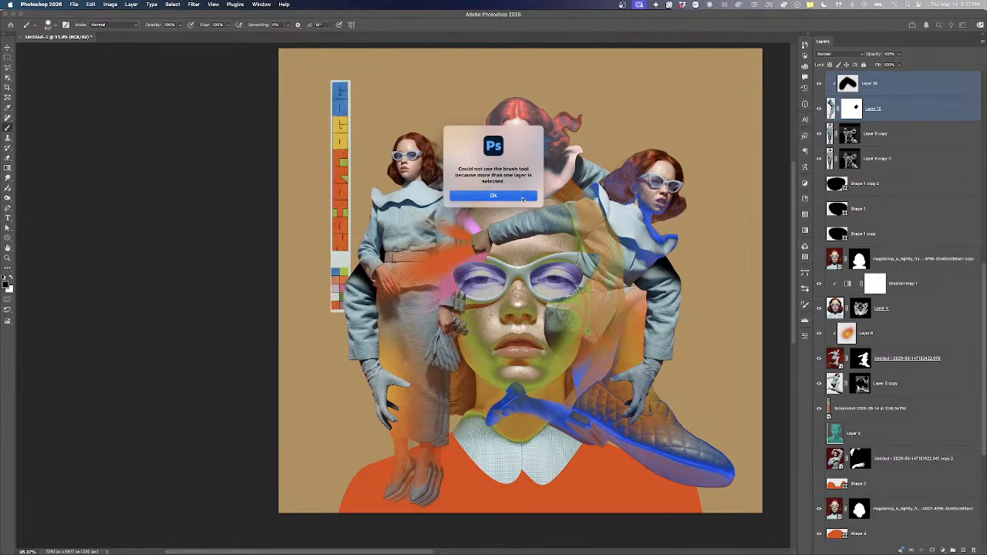
pyautogui.click(518, 339)
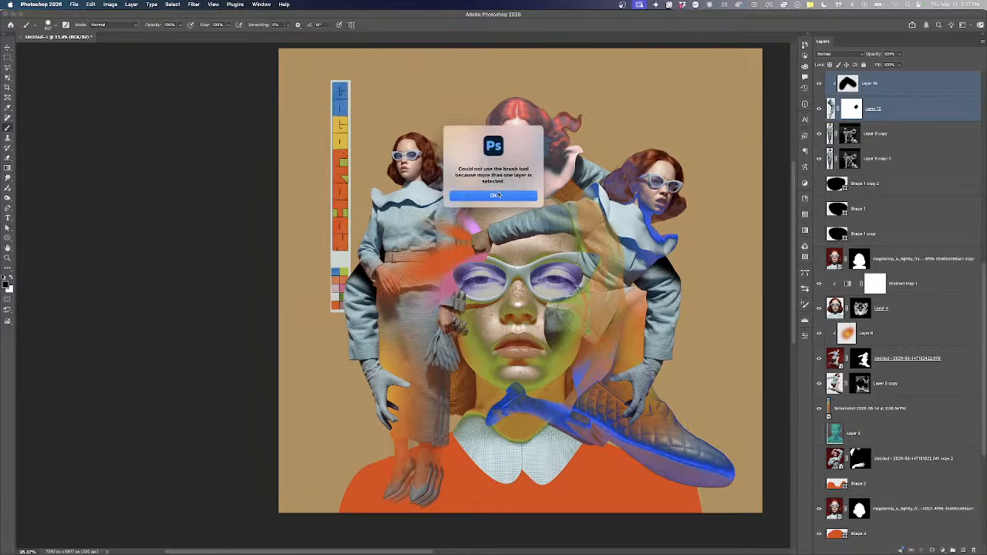
# Dismiss the alert and toggle the visibility of Layer 4 and Layer 13 to check what each contributes to the collage
pyautogui.click(498, 196)
pyautogui.press('v')
pyautogui.click(556, 323)
pyautogui.click(820, 312)
pyautogui.click(820, 312)
pyautogui.click(820, 312)
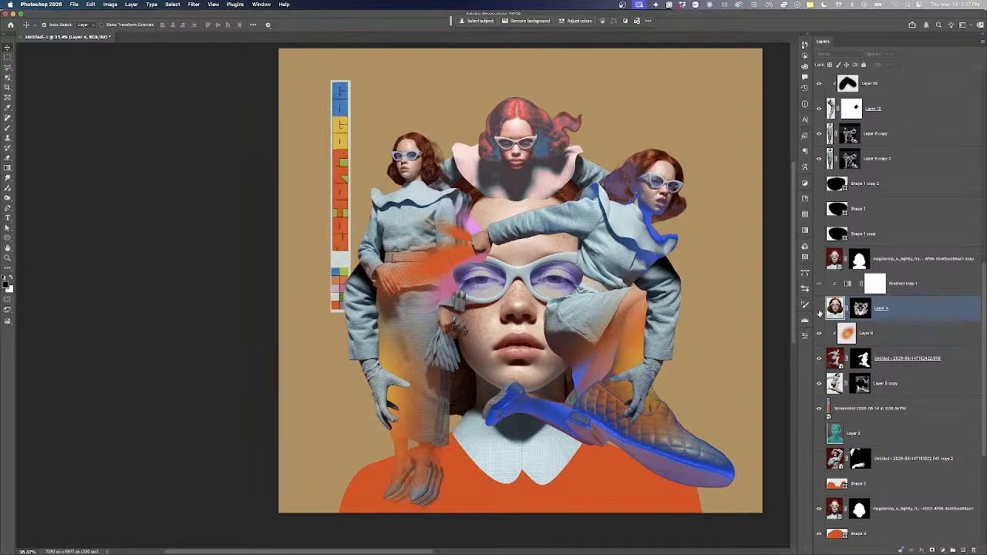
pyautogui.click(820, 312)
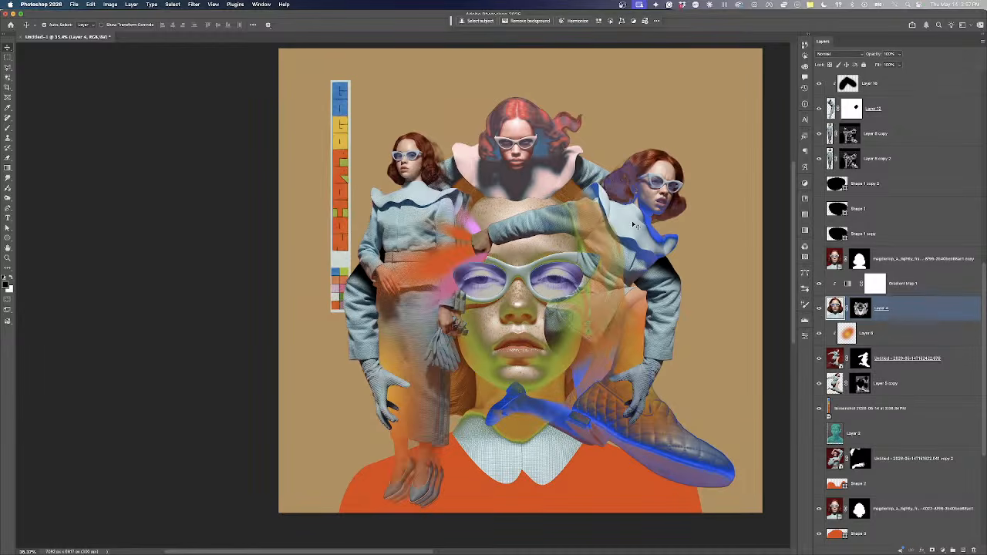
pyautogui.click(534, 159)
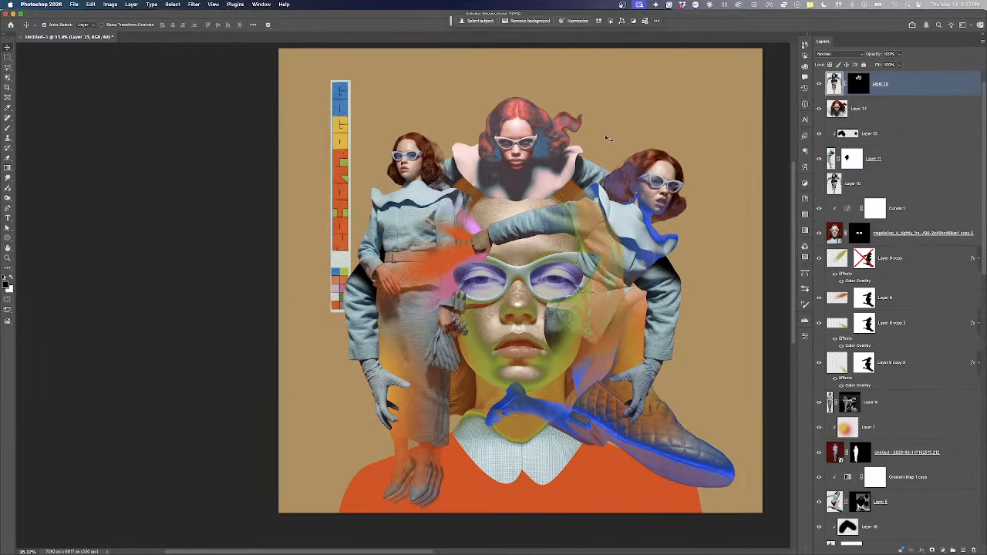
pyautogui.click(819, 84)
pyautogui.click(819, 84)
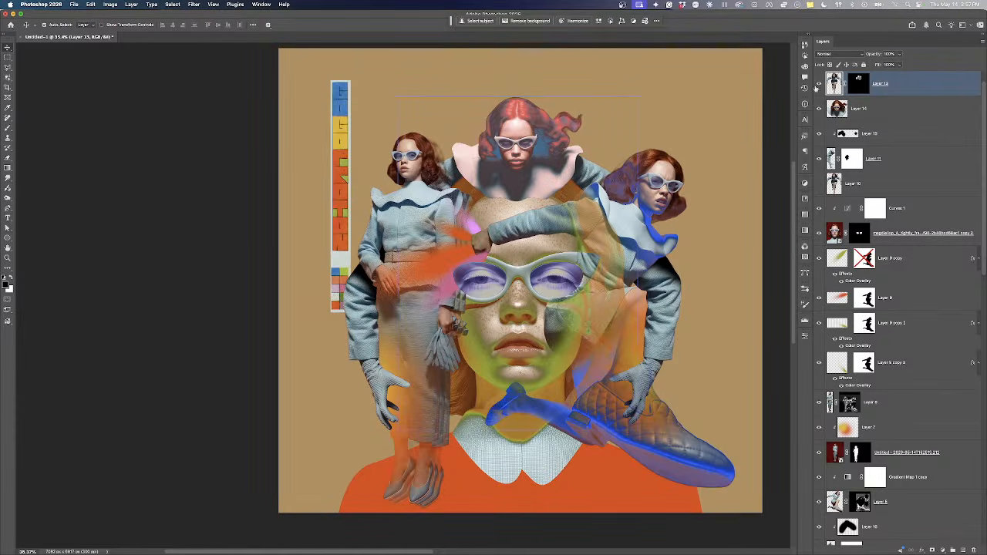
# Clip a new layer to the large portrait layer and try a black Brush stroke on the forehead below the top figure's collar
pyautogui.click(533, 205)
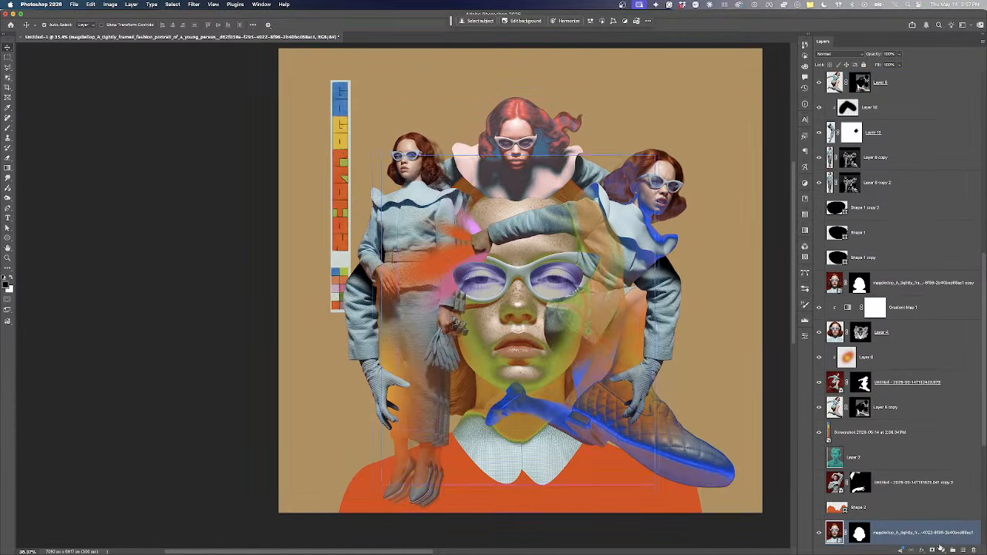
pyautogui.click(954, 549)
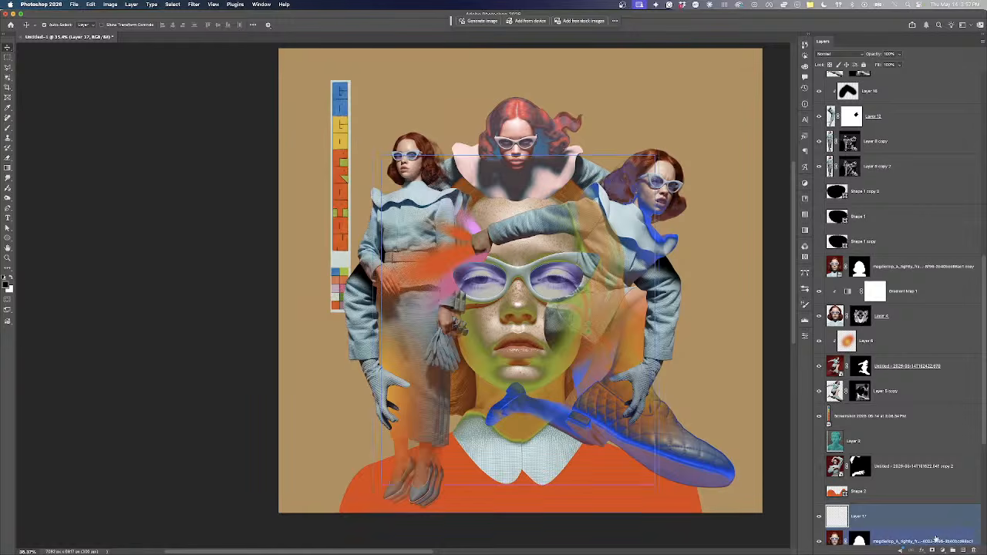
pyautogui.keyDown('alt'); pyautogui.click(942, 528); pyautogui.keyUp('alt')
pyautogui.click(8, 128)
pyautogui.scroll(4, 571, 206)
pyautogui.moveTo(531, 207)
pyautogui.mouseDown()
pyautogui.moveTo(489, 202)
pyautogui.moveTo(489, 230)
pyautogui.moveTo(477, 183)
pyautogui.mouseUp()
pyautogui.press('super+z')
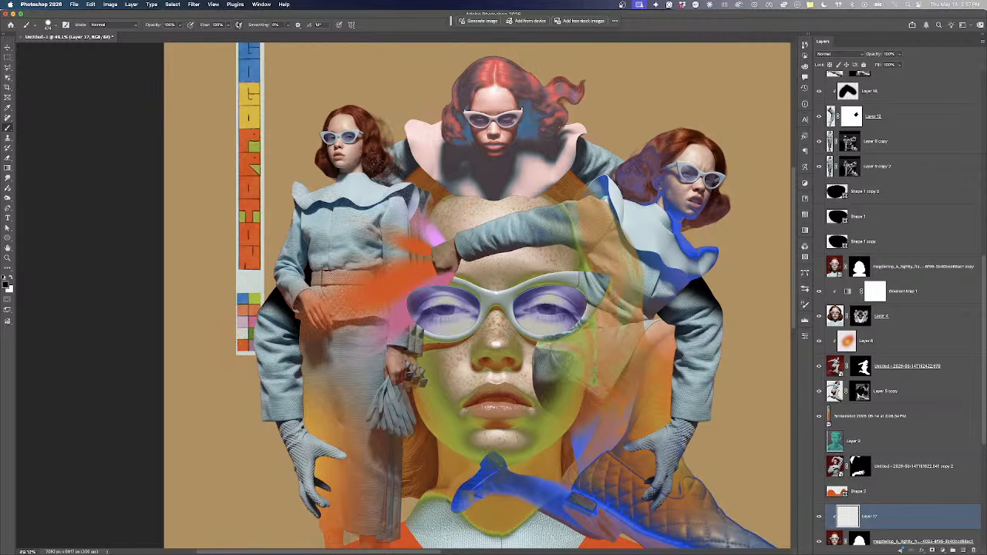
# Lower the brush flow, resize the brush, and paint a soft black shadow across the portrait's forehead beneath the top figure's collar
pyautogui.click(179, 25)
pyautogui.click(228, 26)
pyautogui.moveTo(211, 34); pyautogui.dragTo(212, 34)
pyautogui.moveTo(488, 210); pyautogui.dragTo(489, 210)
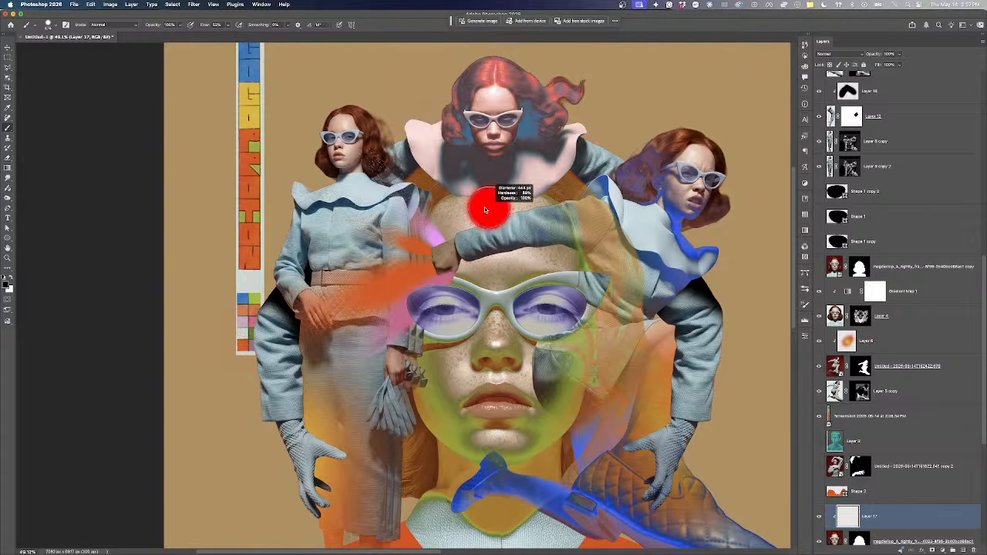
pyautogui.moveTo(417, 151)
pyautogui.mouseDown()
pyautogui.moveTo(463, 175)
pyautogui.moveTo(449, 176)
pyautogui.moveTo(525, 176)
pyautogui.moveTo(494, 181)
pyautogui.moveTo(576, 165)
pyautogui.moveTo(551, 173)
pyautogui.mouseUp()
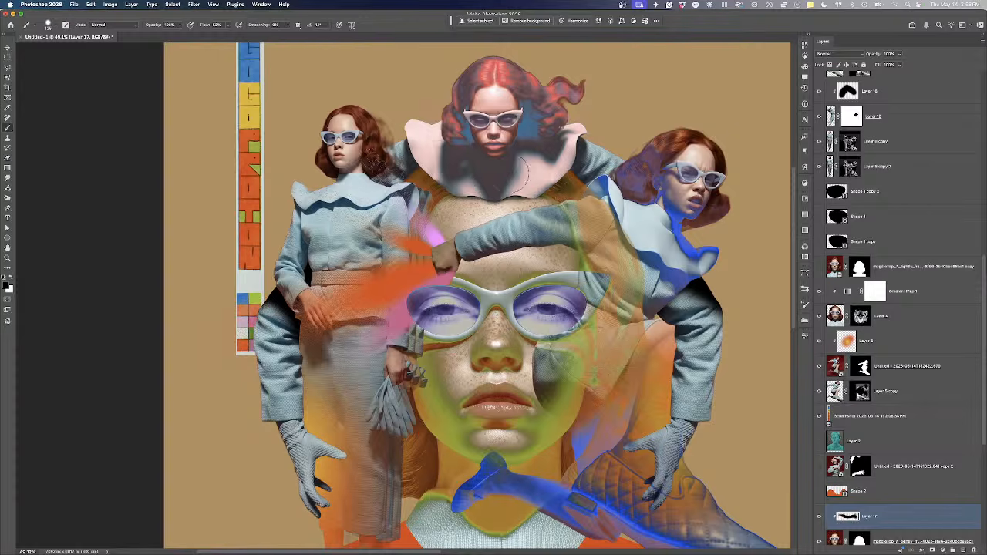
pyautogui.moveTo(472, 183)
pyautogui.mouseDown()
pyautogui.moveTo(434, 161)
pyautogui.moveTo(422, 176)
pyautogui.mouseUp()
pyautogui.click(540, 185)
pyautogui.scroll(-2, 567, 146)
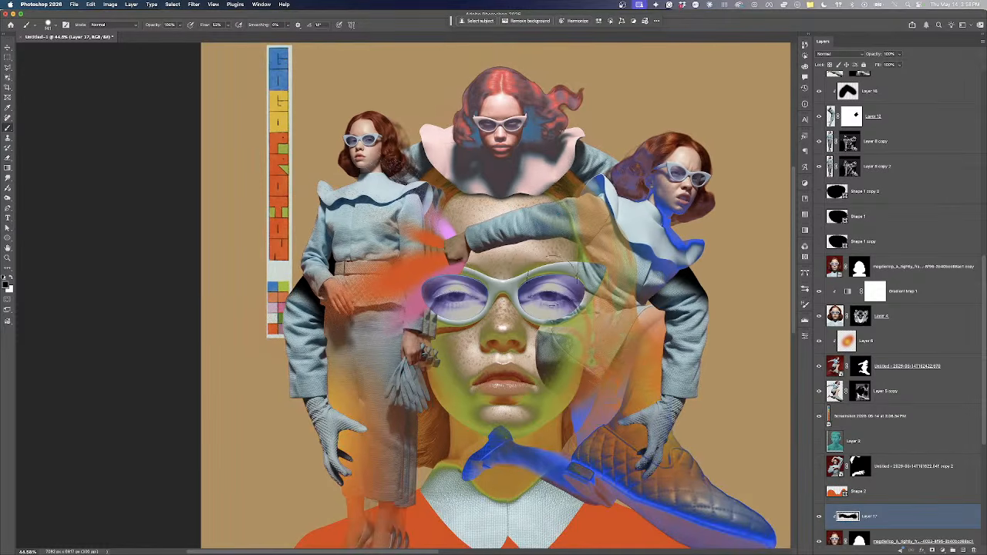
# Paint black on Layer 13's mask over the top figure's collar, face and hair, and undo the last stroke
pyautogui.press('v')
pyautogui.moveTo(527, 161); pyautogui.dragTo(484, 207)
pyautogui.press('super+z')
pyautogui.click(857, 90)
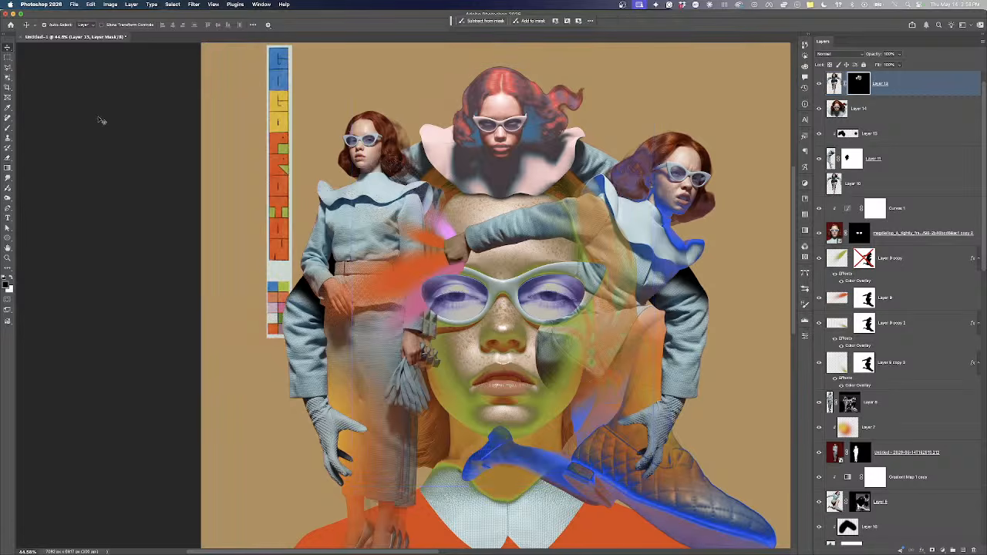
pyautogui.click(10, 129)
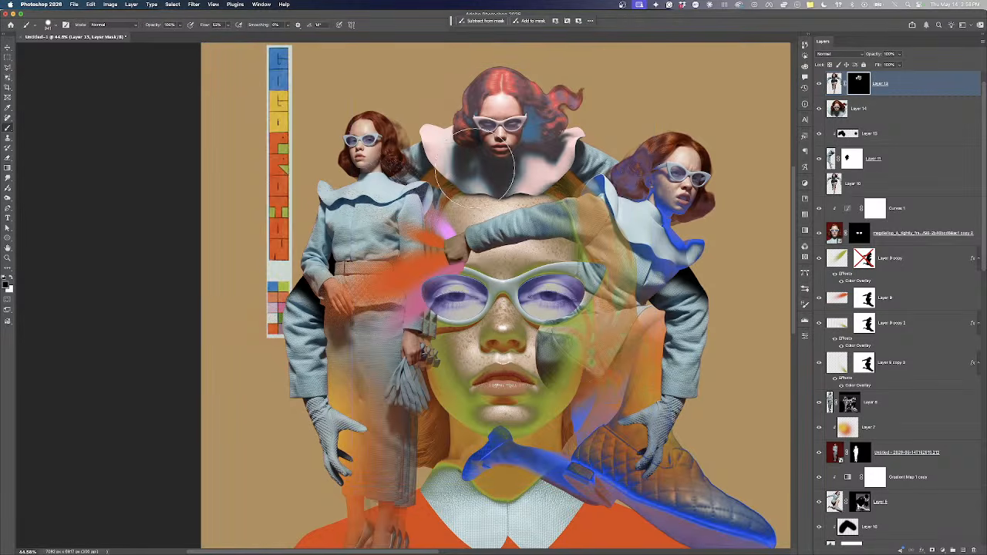
pyautogui.moveTo(498, 158)
pyautogui.mouseDown()
pyautogui.moveTo(509, 79)
pyautogui.moveTo(553, 84)
pyautogui.mouseUp()
pyautogui.press('super+z')
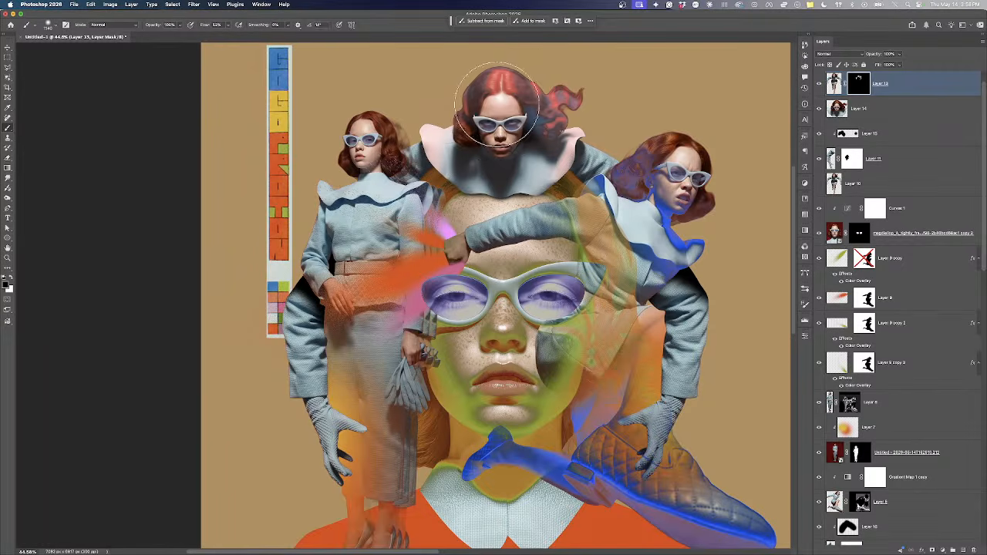
# Move the colored lettering strip down, enlarge it with Free Transform, and shift it slightly outward beside the standing figure
pyautogui.scroll(-2, 516, 171)
pyautogui.hscroll(2, 513, 171)
pyautogui.press('v')
pyautogui.moveTo(308, 171); pyautogui.dragTo(325, 324)
pyautogui.hotkey('ctrl', 't')
pyautogui.moveTo(311, 228); pyautogui.dragTo(316, 74)
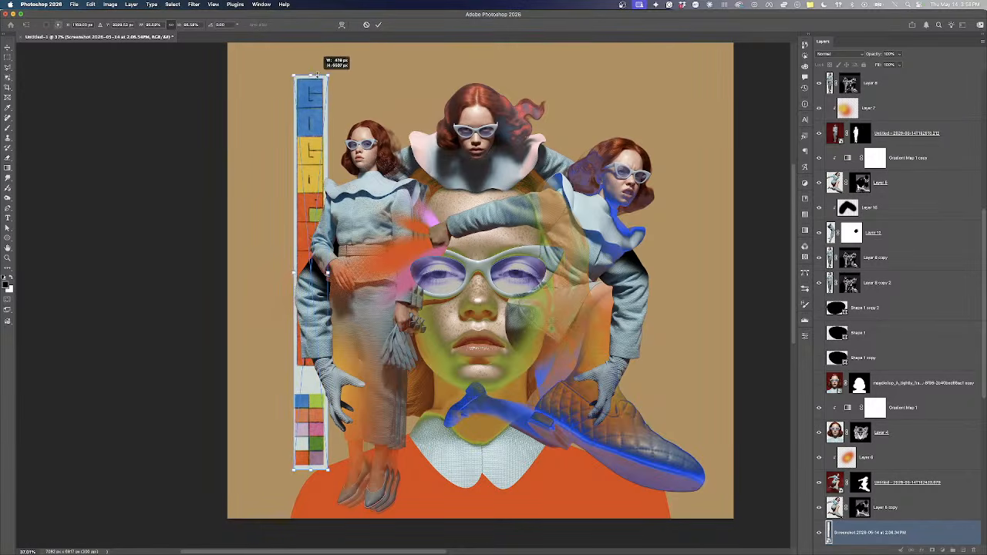
pyautogui.press('Return')
pyautogui.moveTo(305, 137)
pyautogui.mouseDown()
pyautogui.moveTo(273, 133)
pyautogui.moveTo(294, 140)
pyautogui.mouseUp()
pyautogui.scroll(-2, 365, 125)
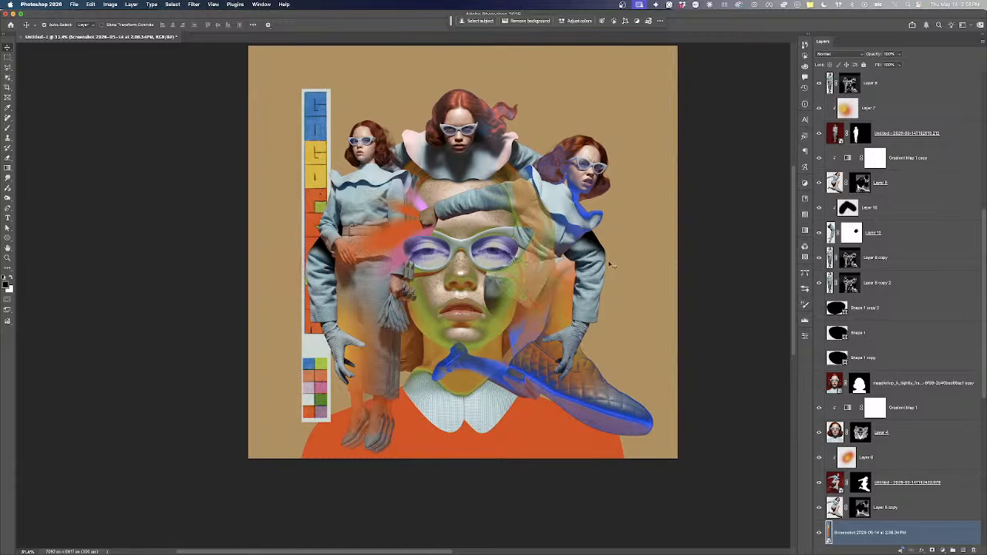
# Recolor the blue stop of the Gradient Map 1 copy on the leaping figure to the softer blue #6a88d2
pyautogui.click(610, 417)
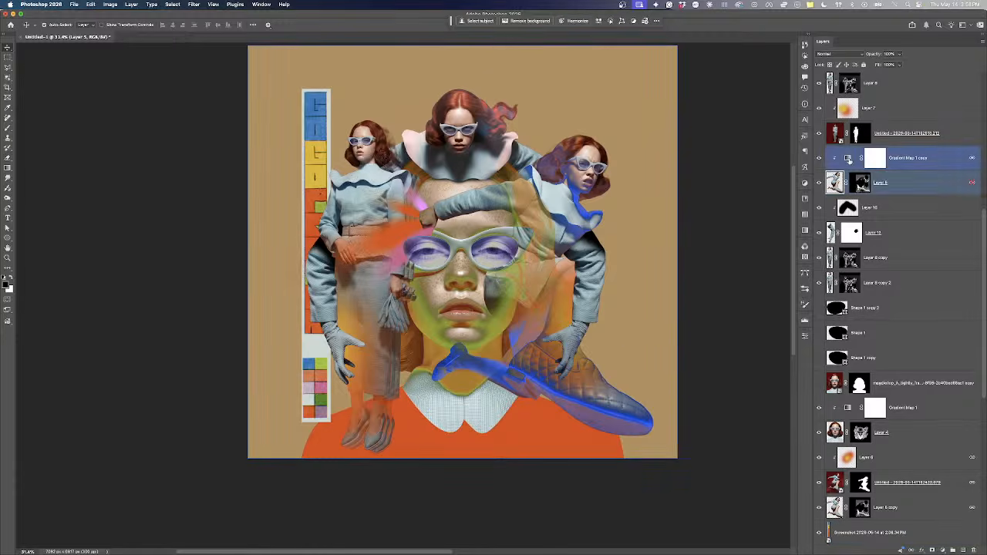
pyautogui.doubleClick(849, 158)
pyautogui.click(688, 361)
pyautogui.doubleClick(800, 223)
pyautogui.moveTo(669, 183); pyautogui.dragTo(644, 158)
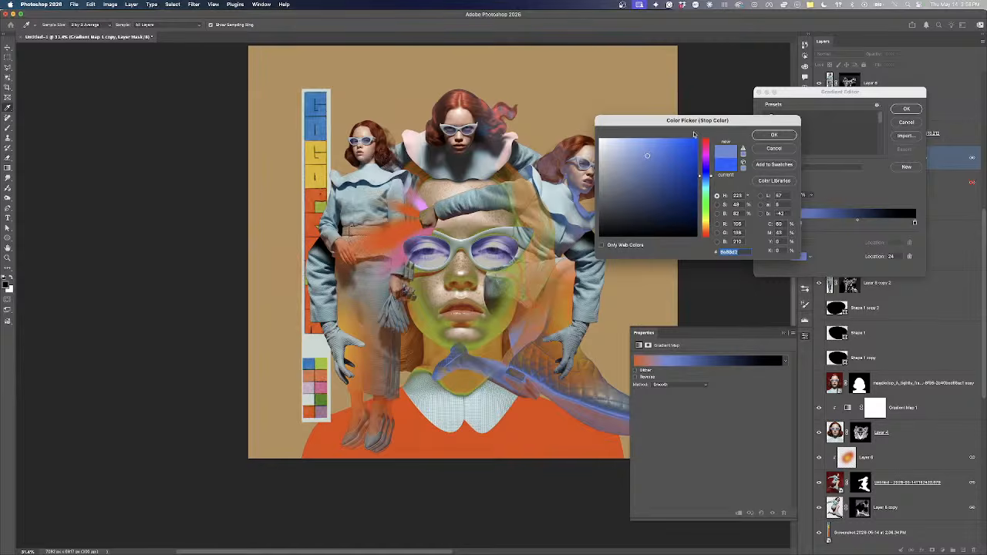
pyautogui.click(766, 134)
pyautogui.press('Return')
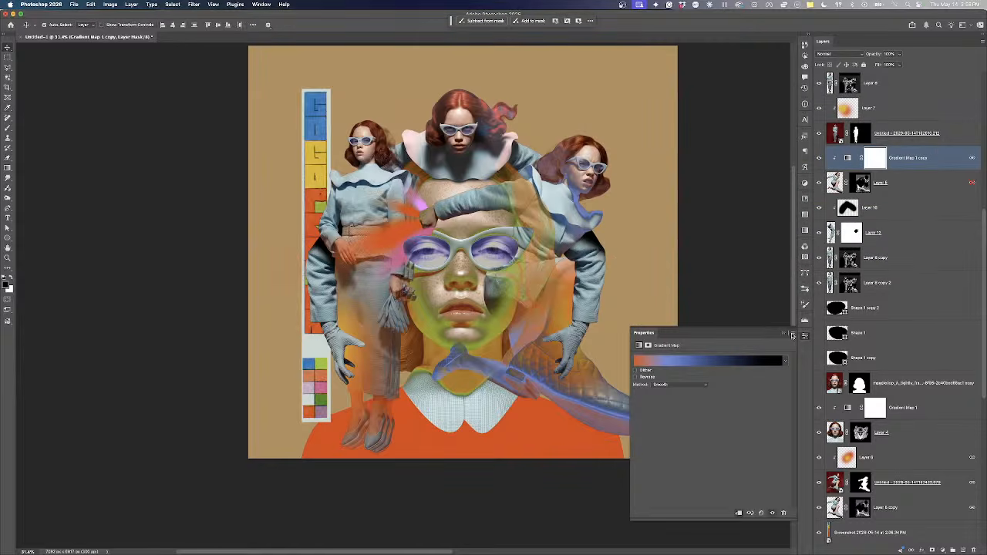
pyautogui.click(788, 333)
# Change the orange Shape 3 body fill to a muted steel blue based on a color sampled from the clothing
pyautogui.click(525, 438)
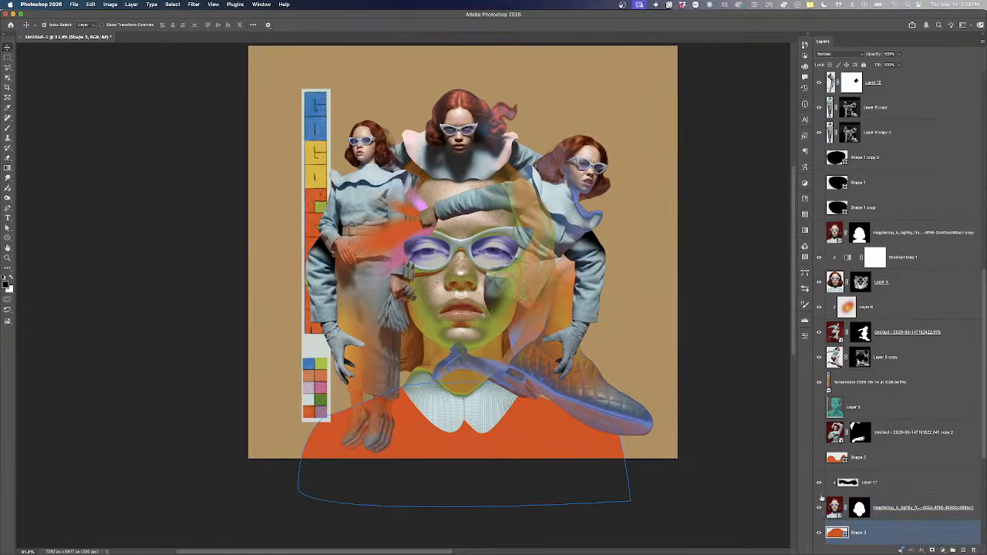
pyautogui.doubleClick(837, 534)
pyautogui.click(577, 210)
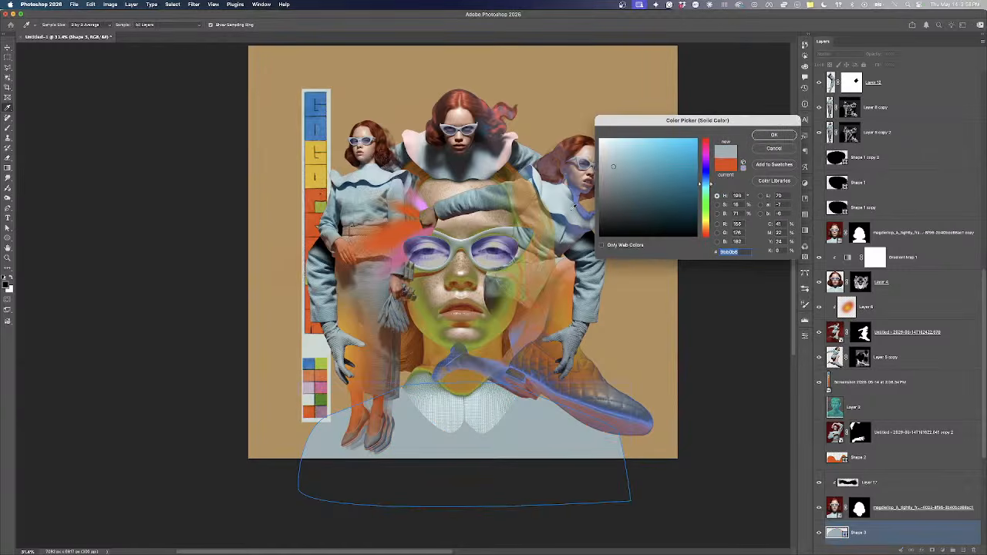
pyautogui.moveTo(656, 190)
pyautogui.mouseDown()
pyautogui.moveTo(645, 180)
pyautogui.moveTo(629, 201)
pyautogui.moveTo(625, 150)
pyautogui.moveTo(633, 176)
pyautogui.mouseUp()
pyautogui.click(775, 135)
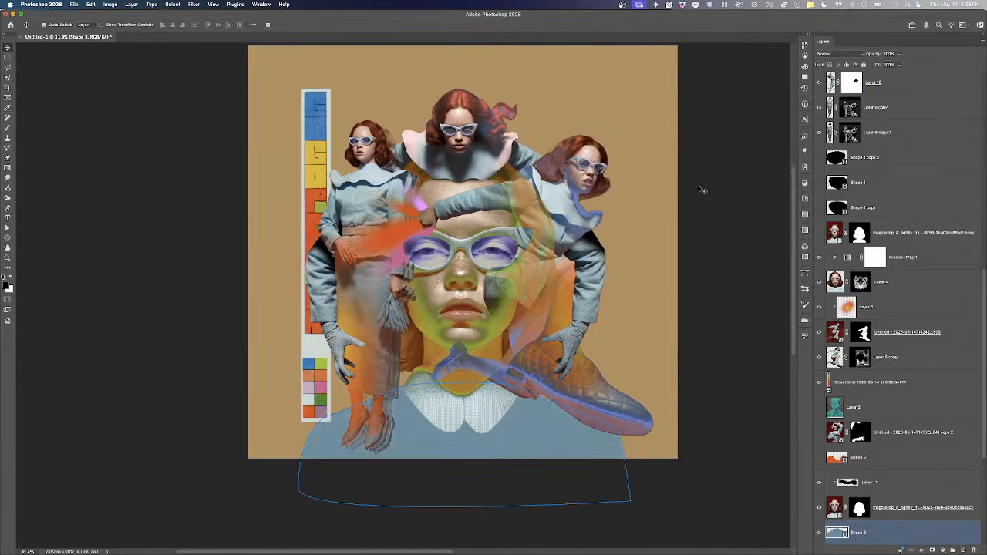
# Move the lettering strip up to the canvas's left edge, and undo the accidental move of the background
pyautogui.scroll(-1, 420, 324)
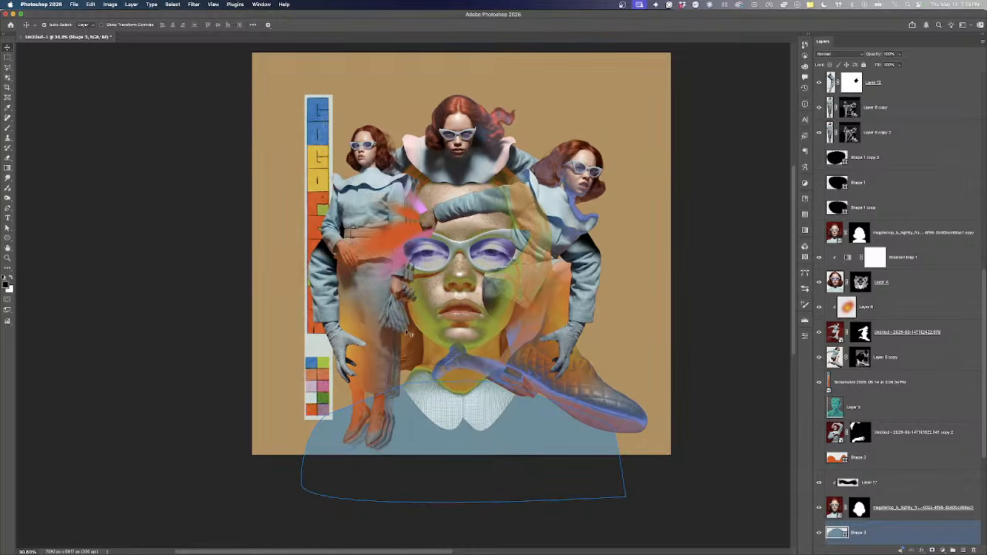
pyautogui.moveTo(327, 137); pyautogui.dragTo(582, 386)
pyautogui.press('super+z')
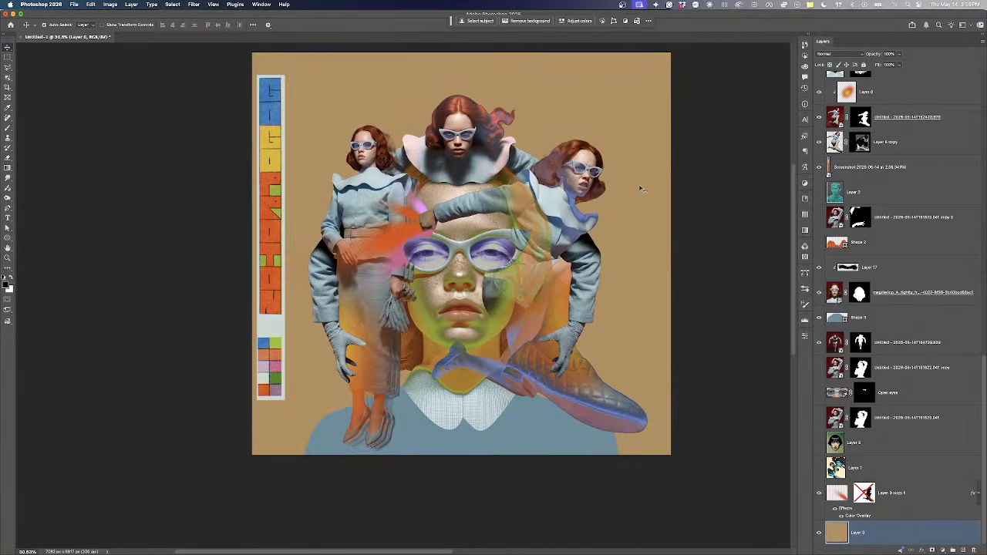
# Check Layer 4's visibility and brush black on its mask around the upper forehead to hide part of the tinted face overlay
pyautogui.scroll(5, 572, 318)
pyautogui.scroll(2, 573, 319)
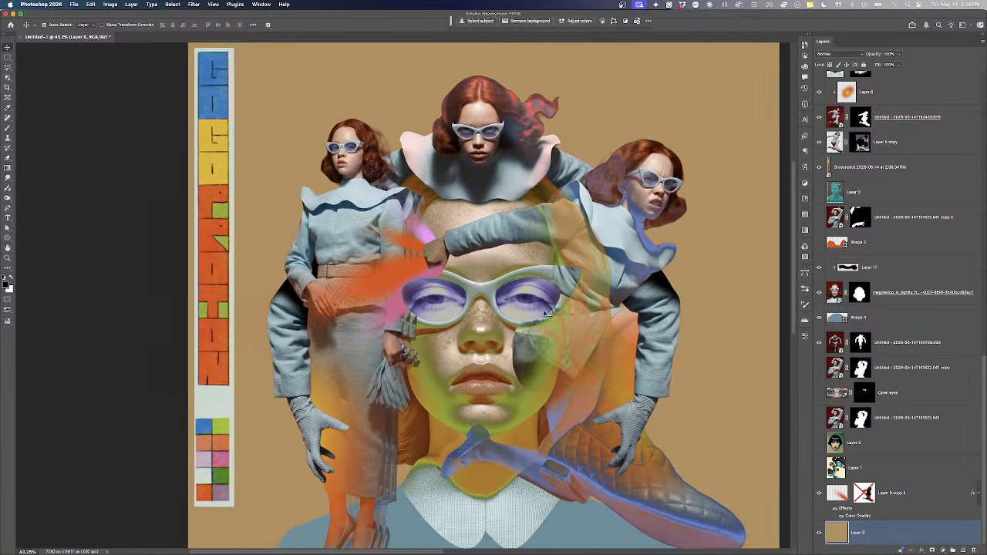
pyautogui.click(499, 284)
pyautogui.scroll(2, 888, 161)
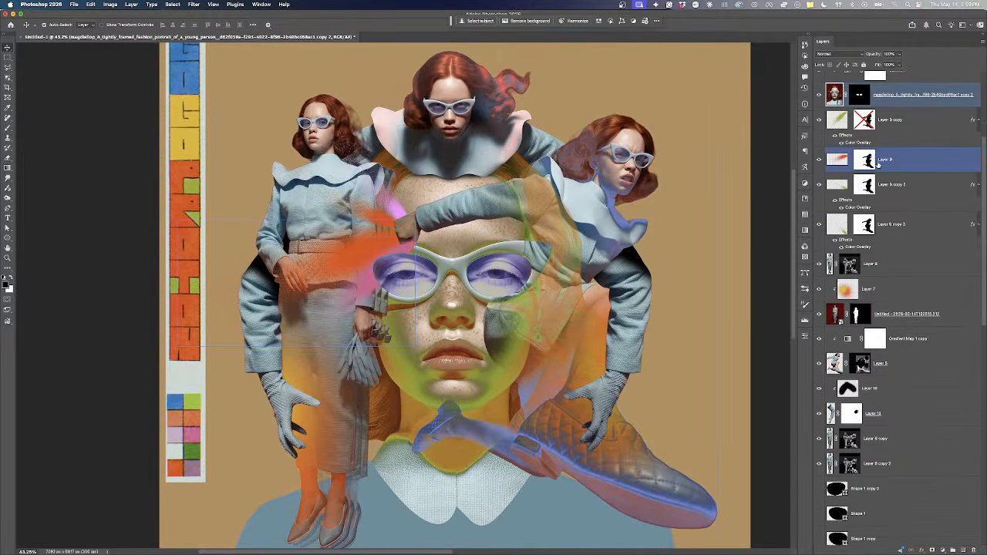
pyautogui.click(466, 178)
pyautogui.click(464, 189)
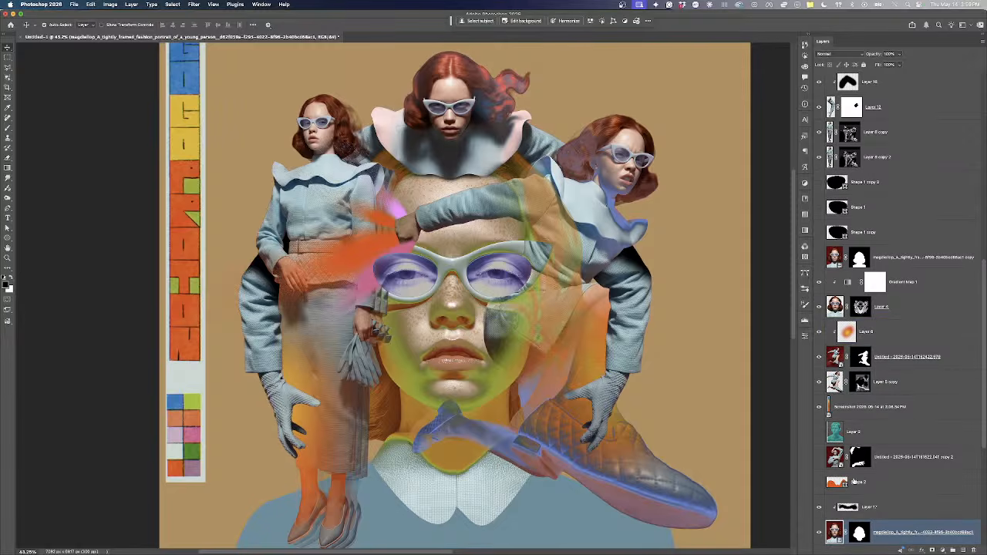
pyautogui.click(818, 308)
pyautogui.click(819, 308)
pyautogui.click(839, 316)
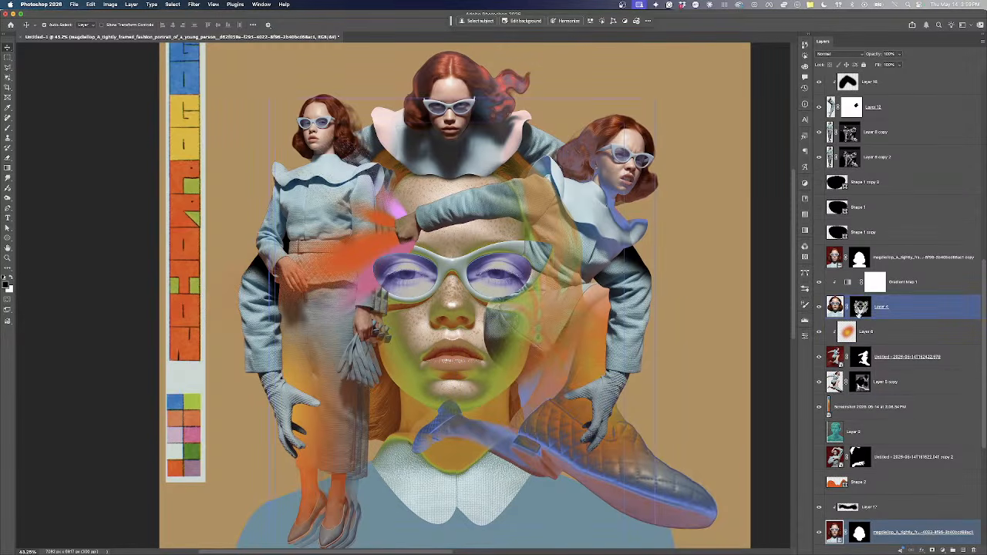
pyautogui.click(860, 309)
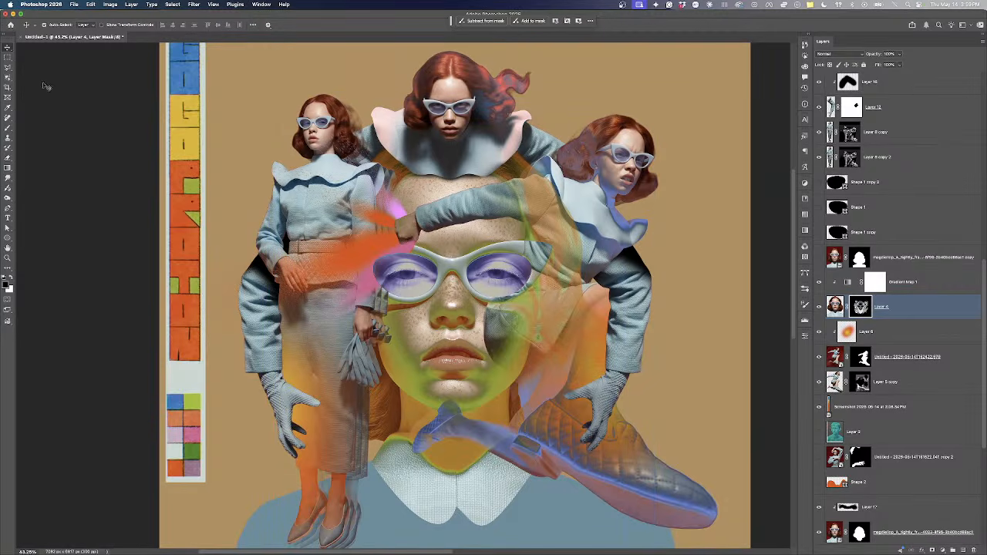
pyautogui.press('b')
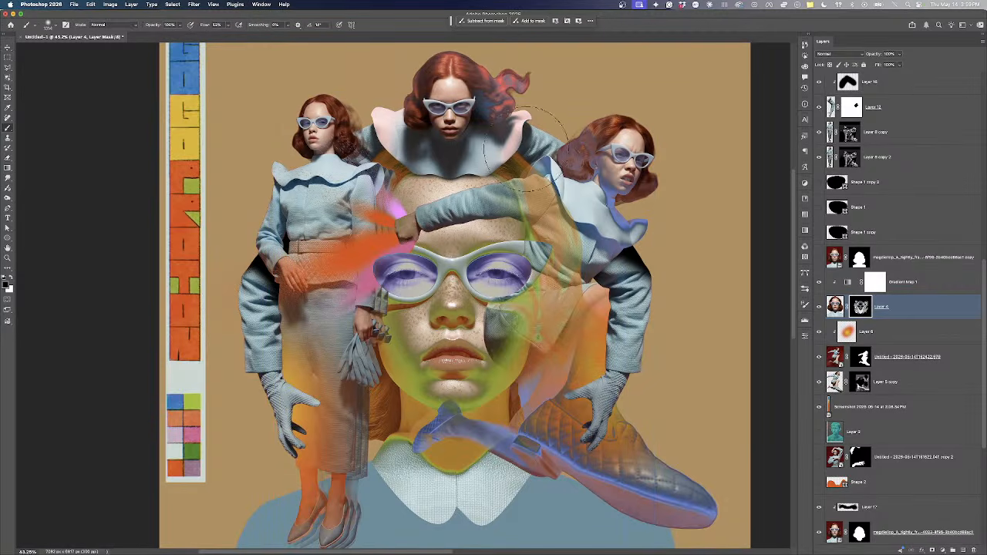
pyautogui.moveTo(399, 126); pyautogui.dragTo(416, 117)
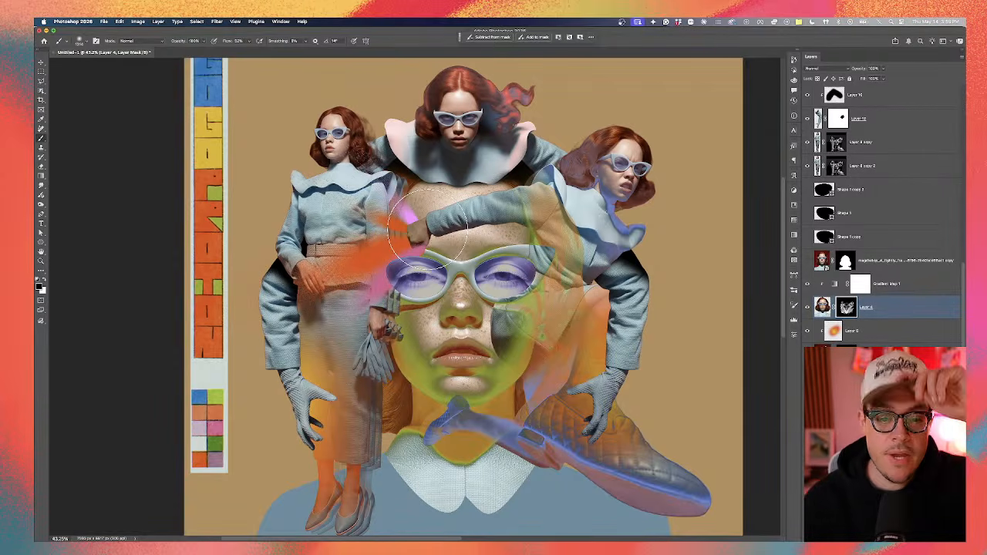
# Switch to Discord to view the messages in the on-the-spot channel
pyautogui.hotkey('ctrl', 'Up')
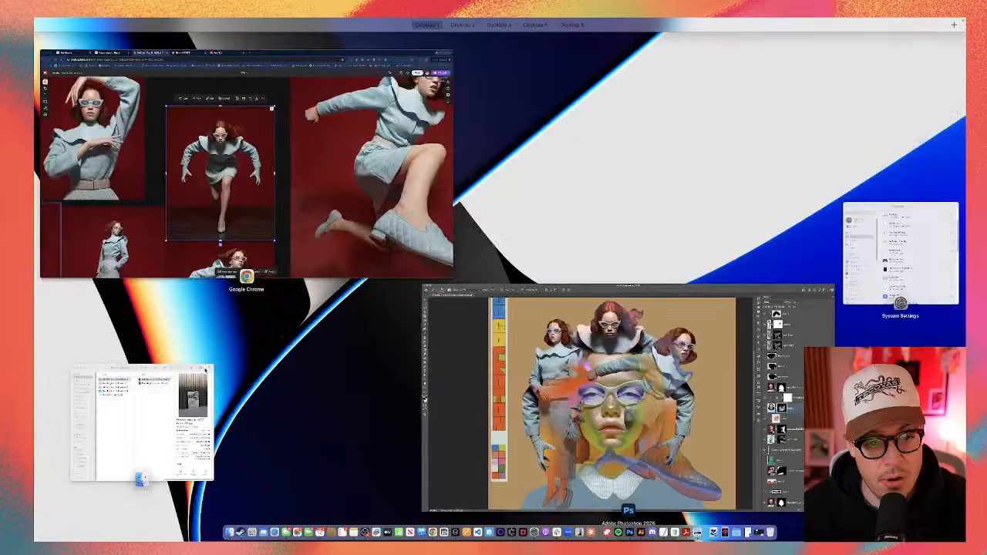
pyautogui.click(532, 428)
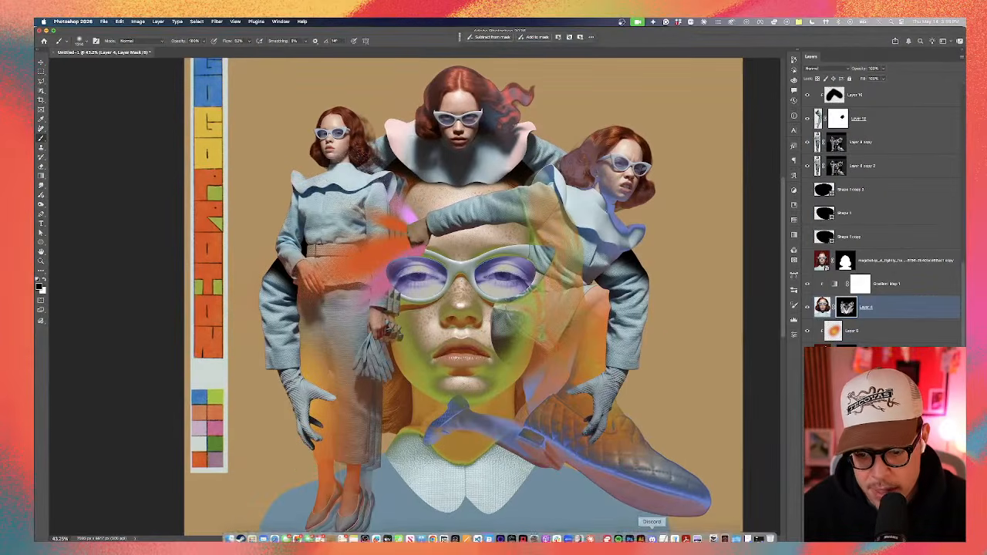
pyautogui.click(654, 533)
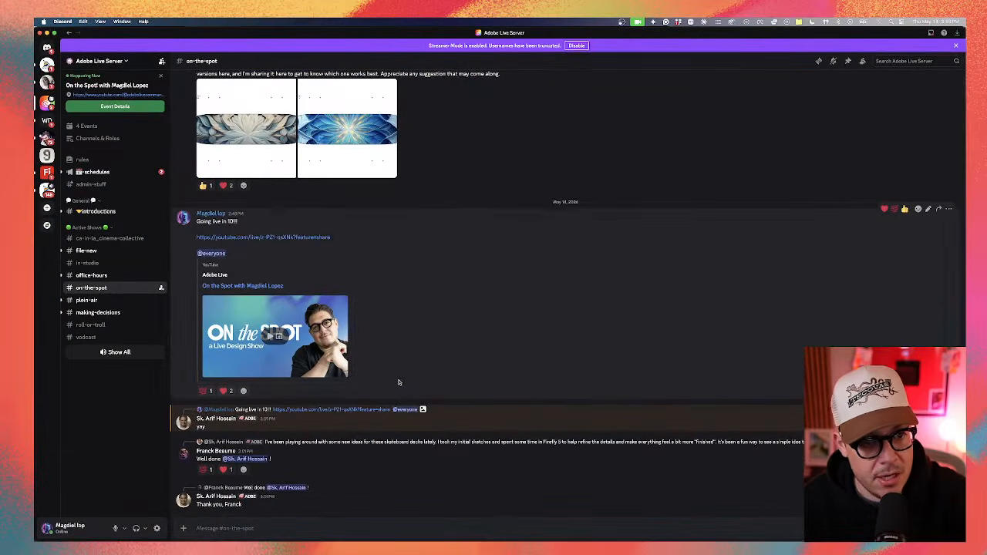